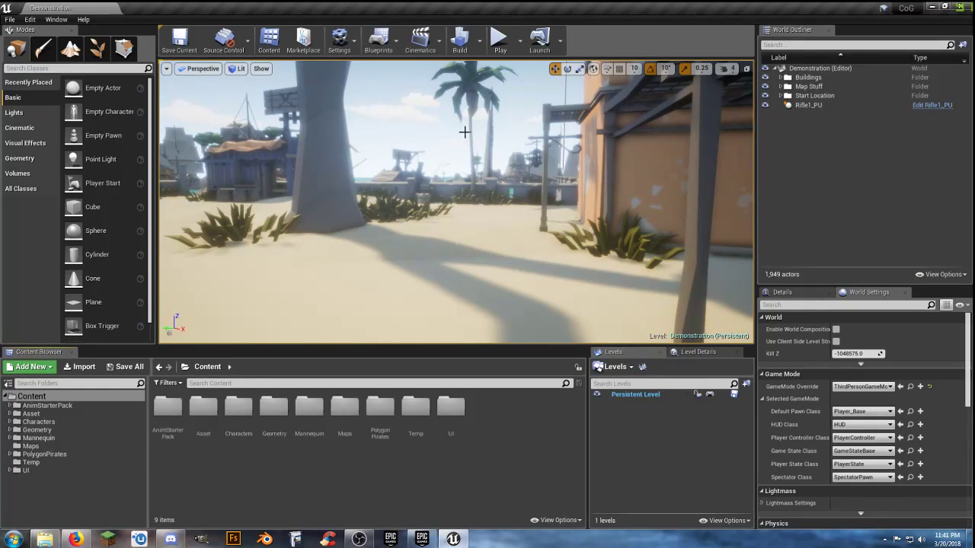
# Start a play session in the level and run the pirate character from the beach to pick up the rifle
pyautogui.click(500, 51)
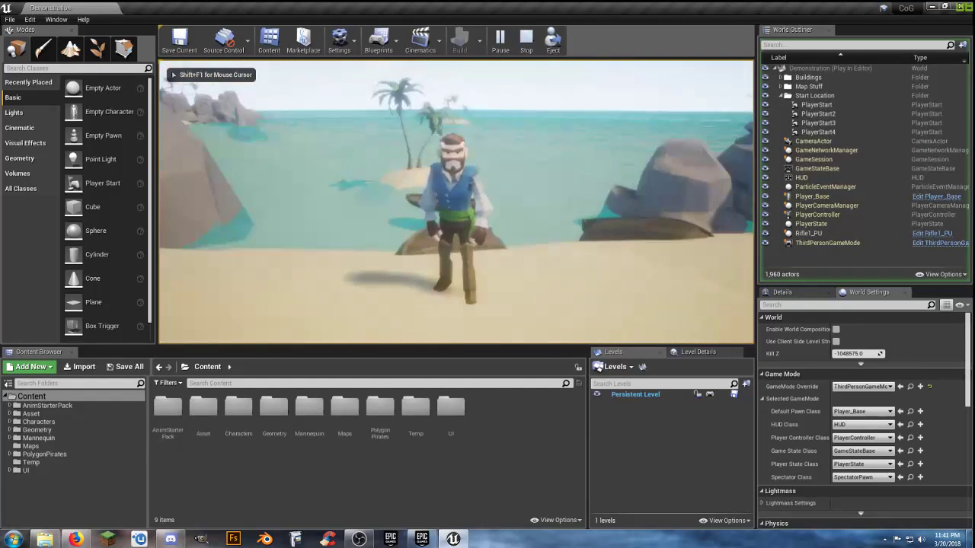
pyautogui.press('w')
pyautogui.press('w')
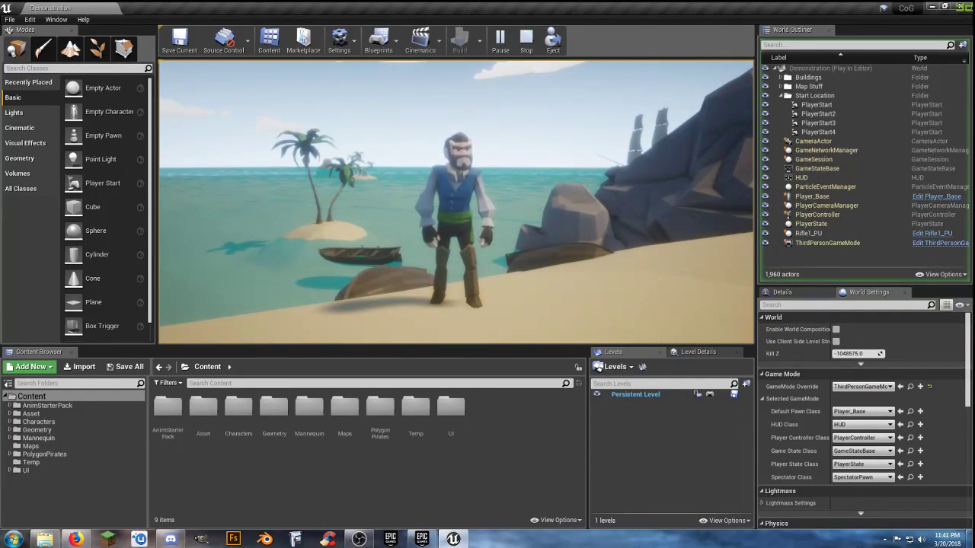
pyautogui.press('d')
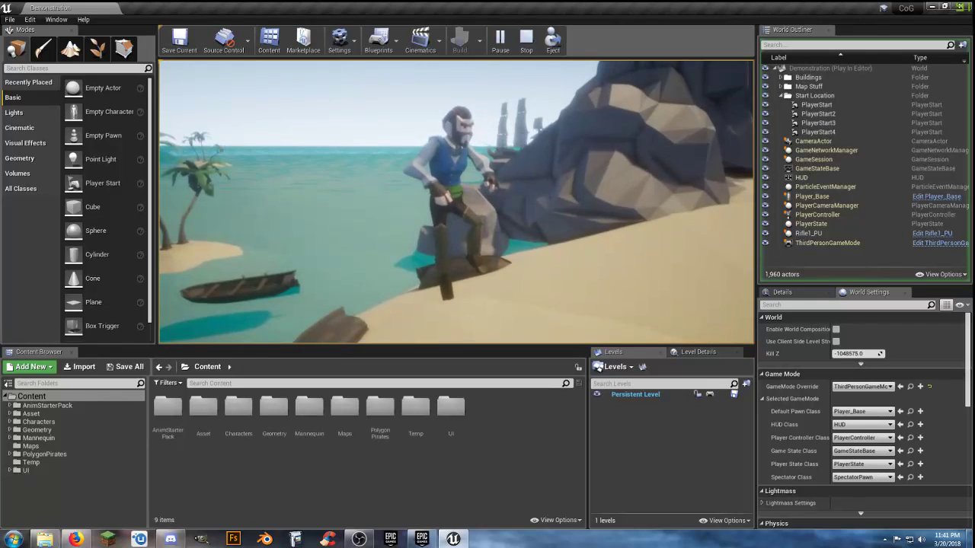
pyautogui.press('w')
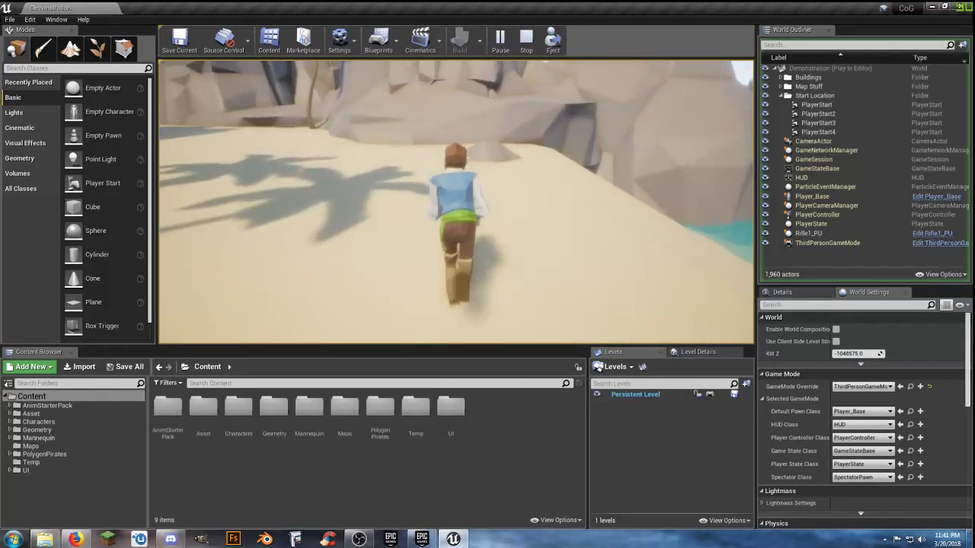
pyautogui.press('w')
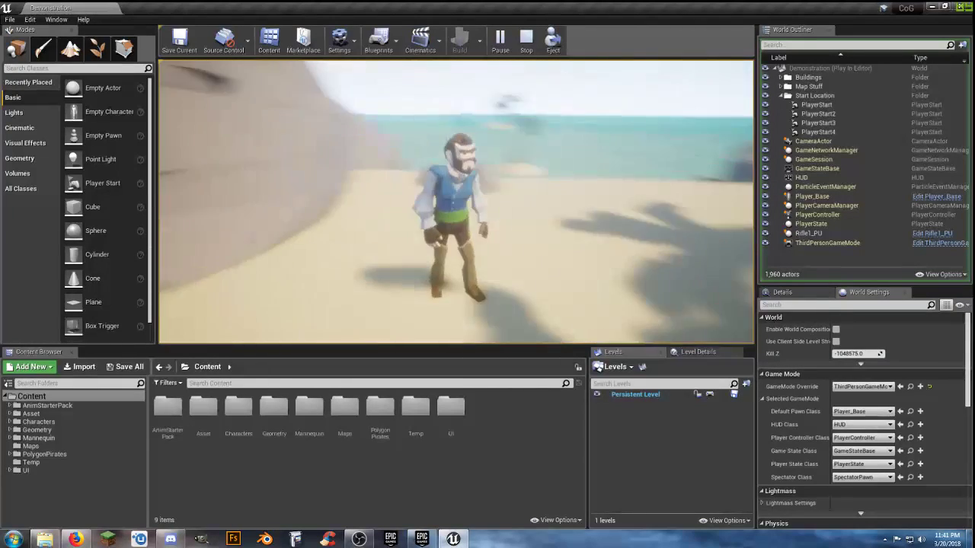
pyautogui.press('w')
pyautogui.press('w')
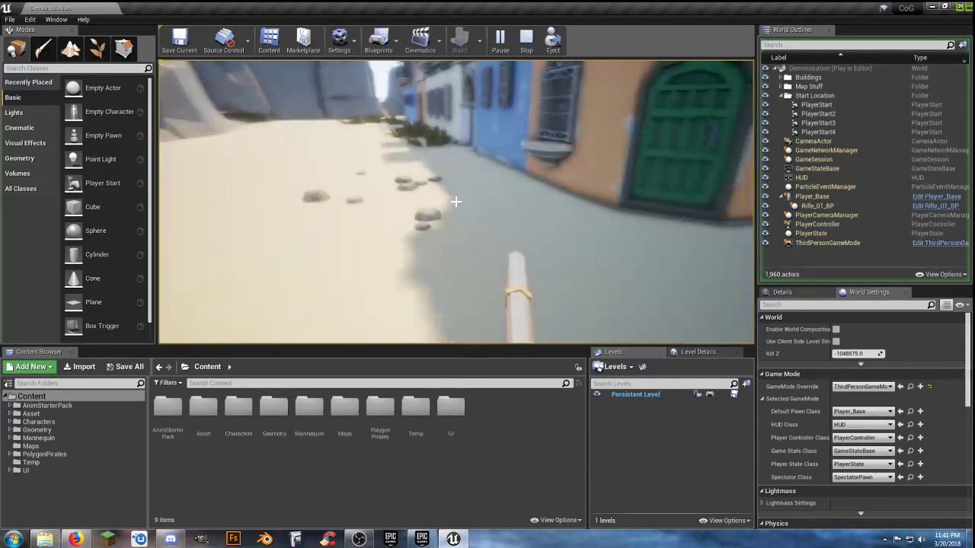
# Test-fire the rifle several times while walking from the sandy outskirts towards the town
pyautogui.click(455, 201)
pyautogui.click(456, 201)
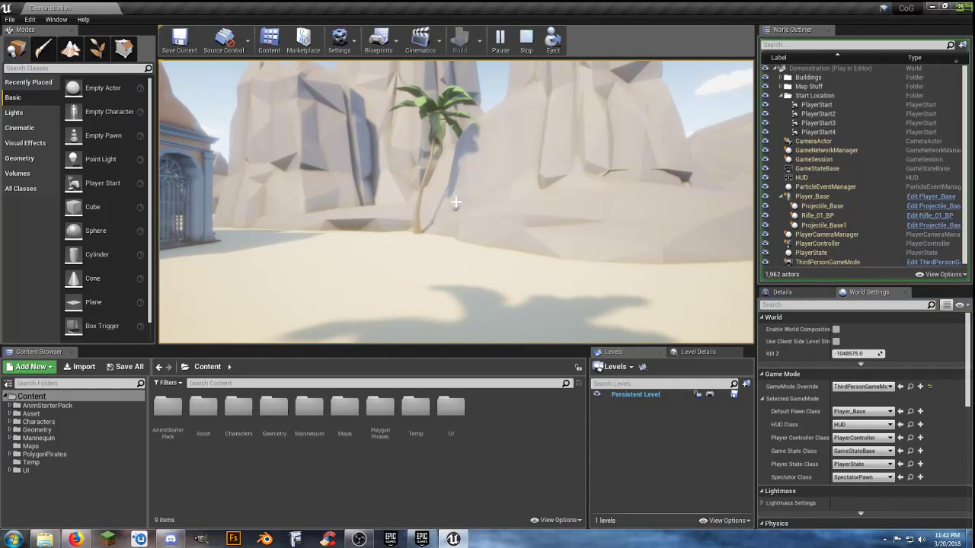
pyautogui.click(455, 201)
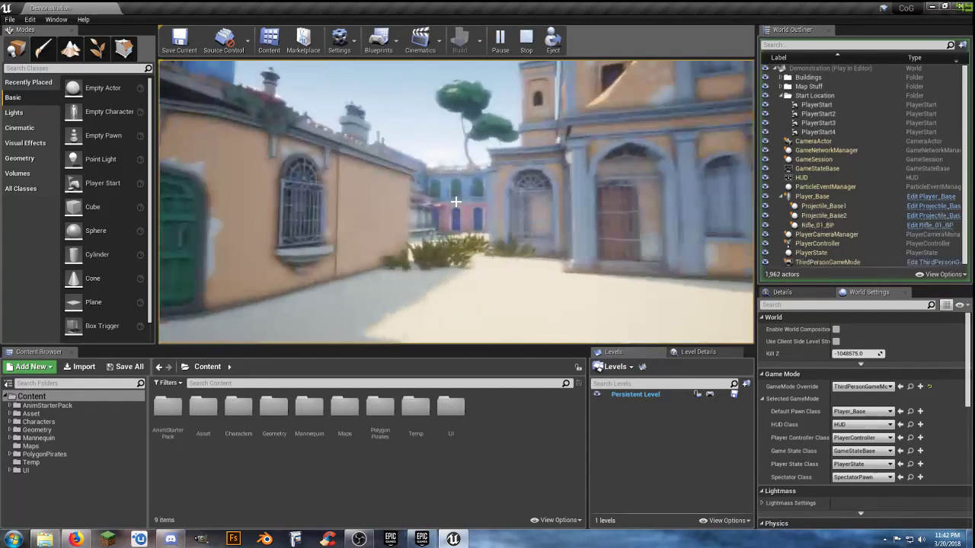
pyautogui.press('w')
pyautogui.click(455, 201)
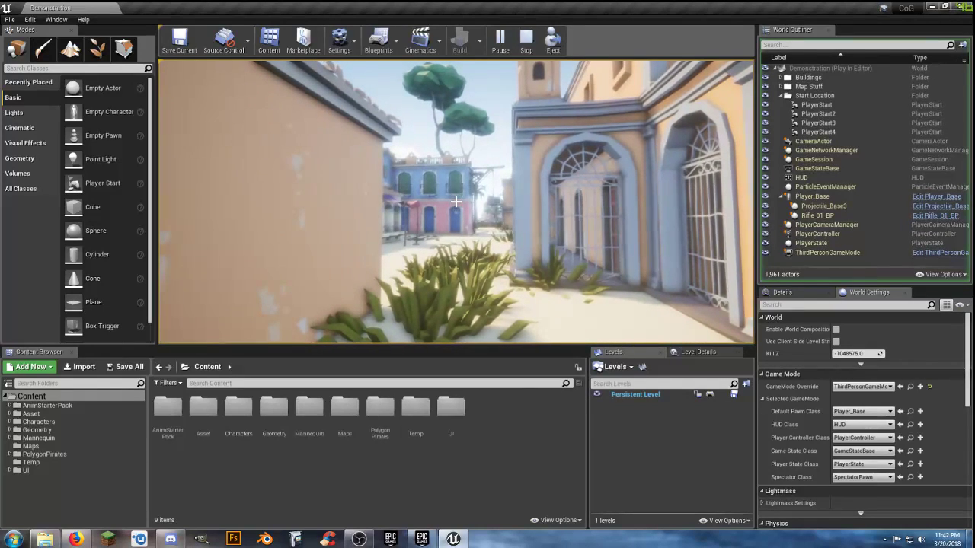
pyautogui.click(456, 201)
pyautogui.click(456, 201)
# Walk the character through the town, past the fountain square and the raised boats, to the harbour wall
pyautogui.press('w')
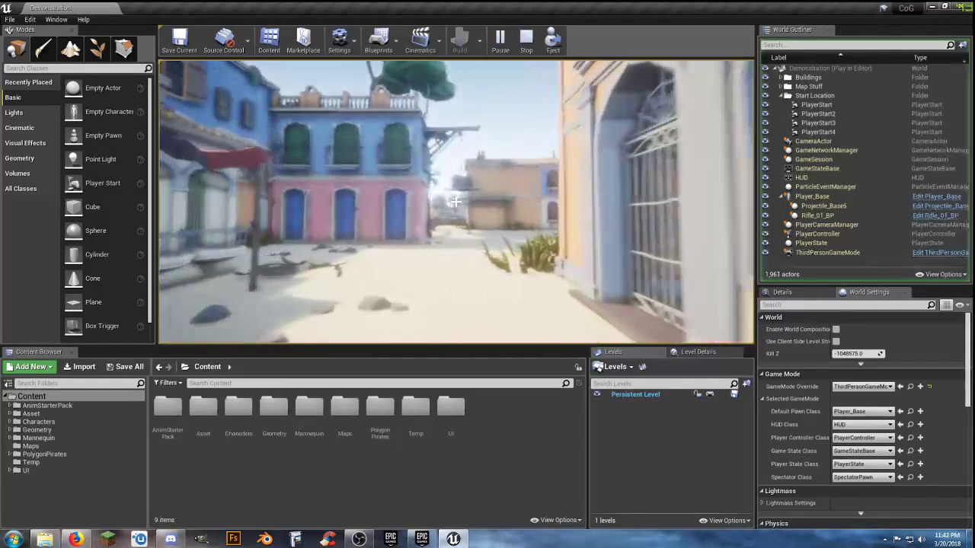
pyautogui.press('w')
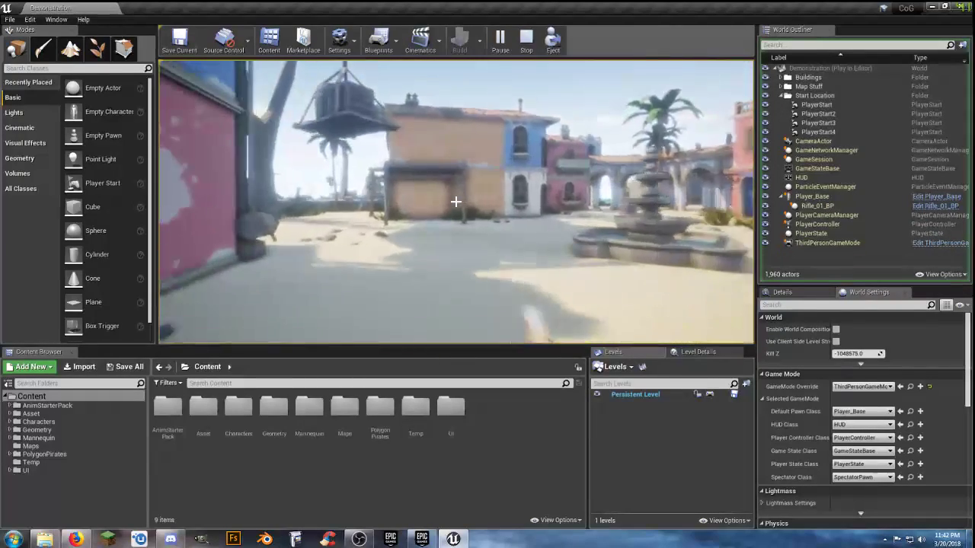
pyautogui.press('w')
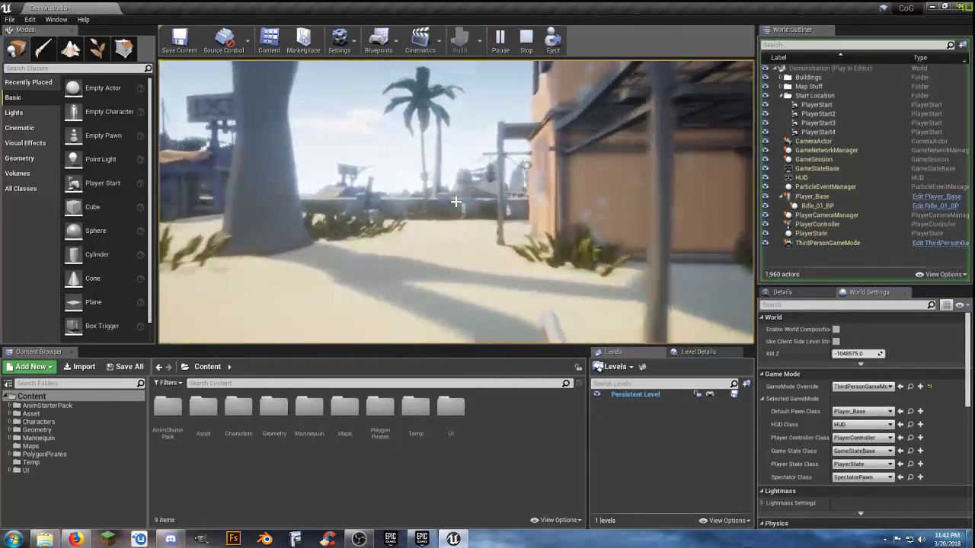
pyautogui.press('w')
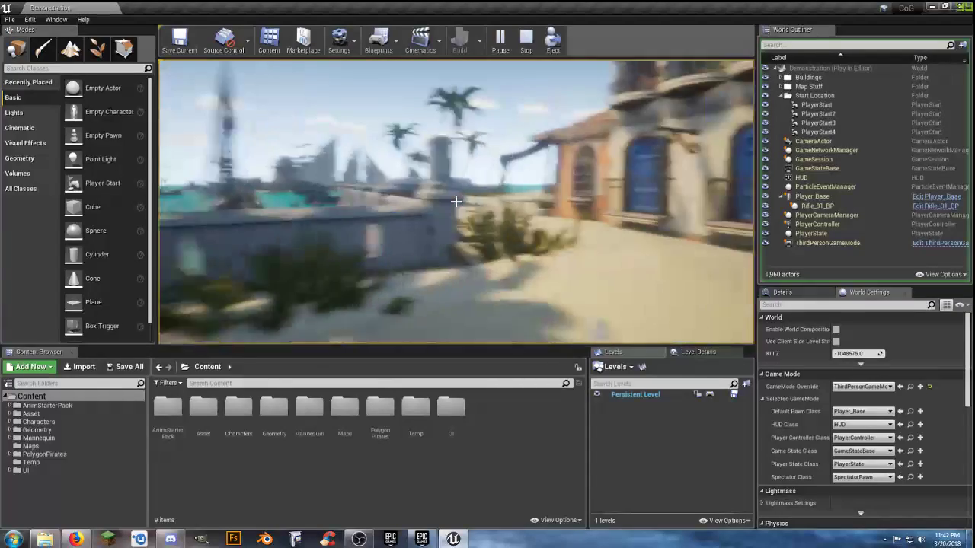
pyautogui.press('w')
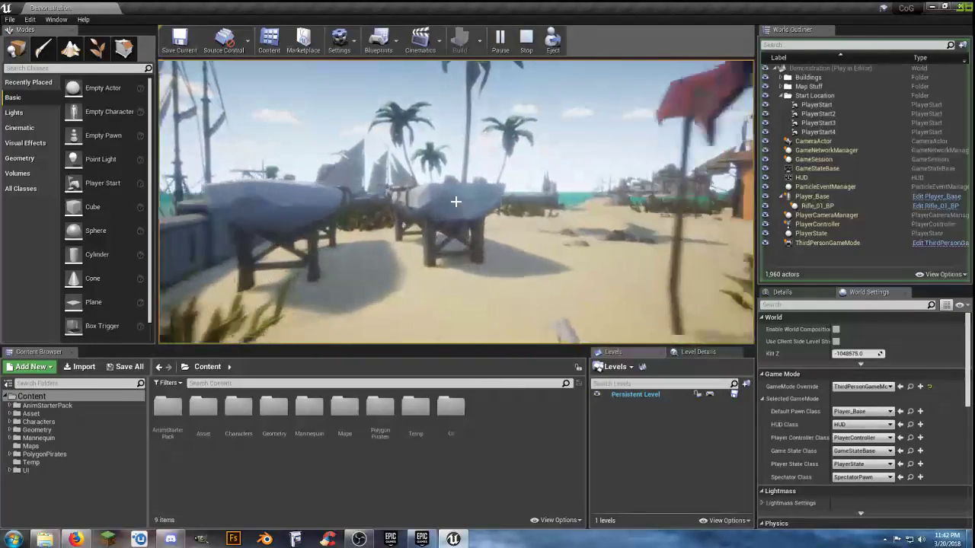
pyautogui.press('w')
pyautogui.press('w')
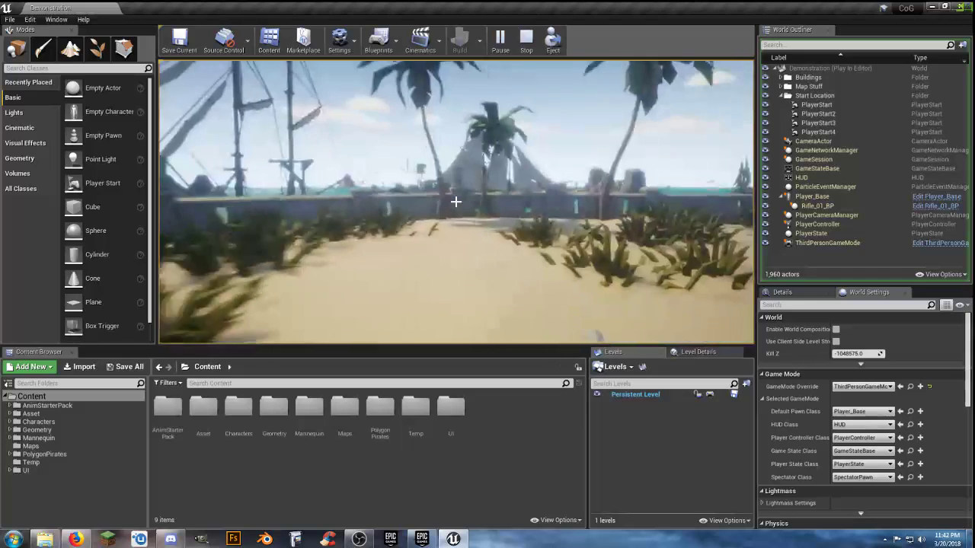
pyautogui.press('w')
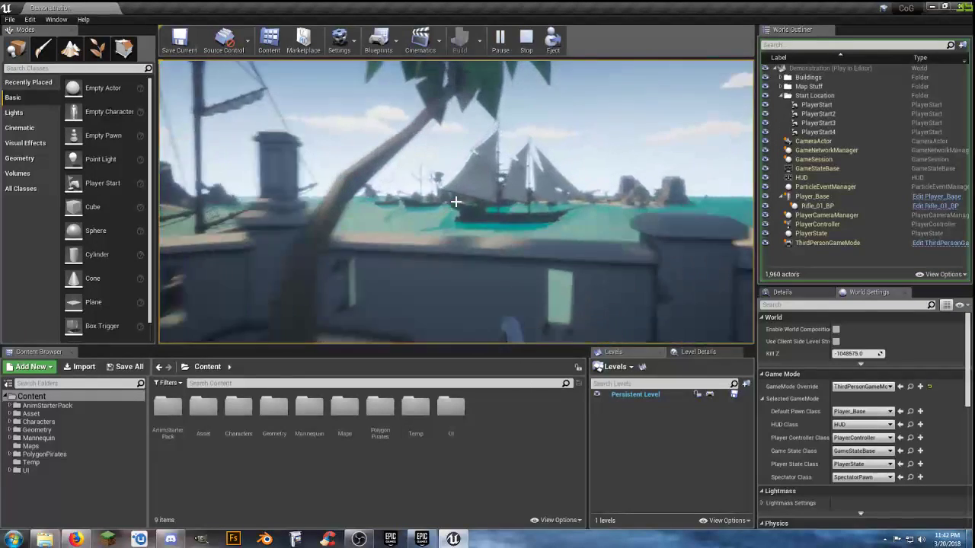
# Fire the rifle repeatedly from the harbour wall towards the sailing ship and into the sky to check the projectiles
pyautogui.click(455, 201)
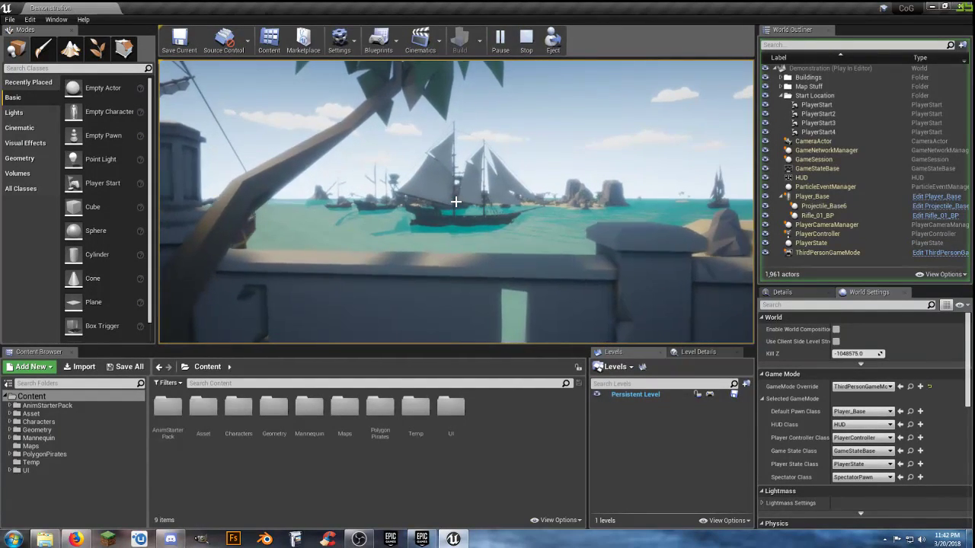
pyautogui.click(455, 201)
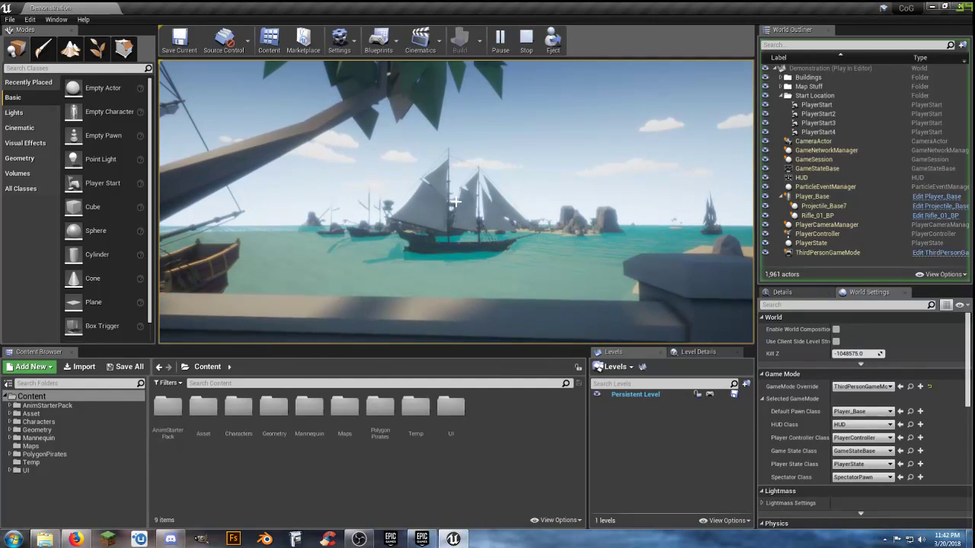
pyautogui.click(456, 201)
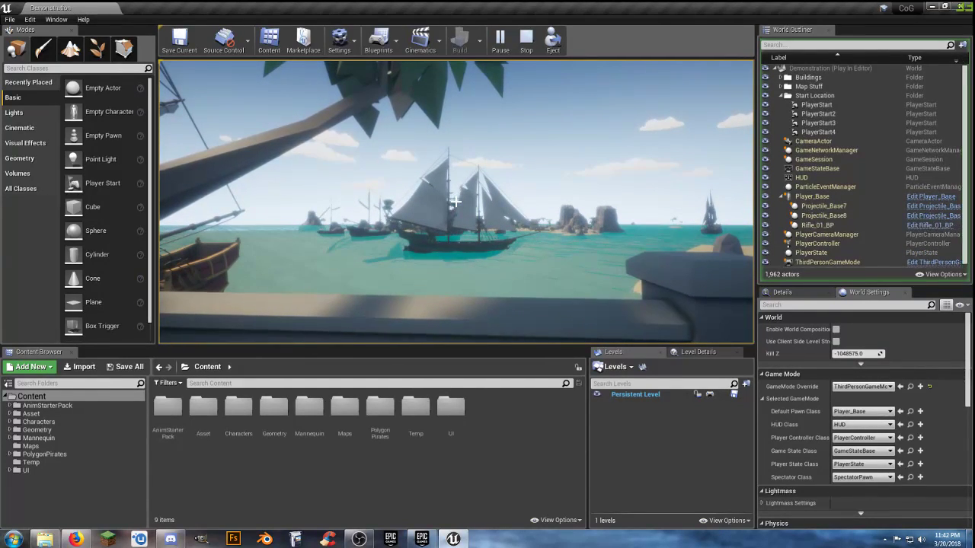
pyautogui.press('w')
pyautogui.click(456, 201)
pyautogui.press('s')
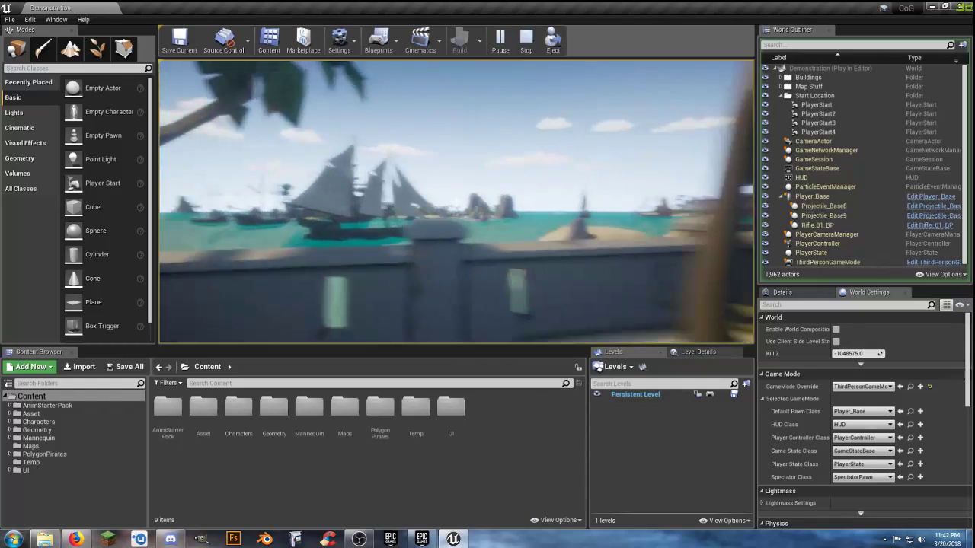
pyautogui.press('w')
pyautogui.click(456, 201)
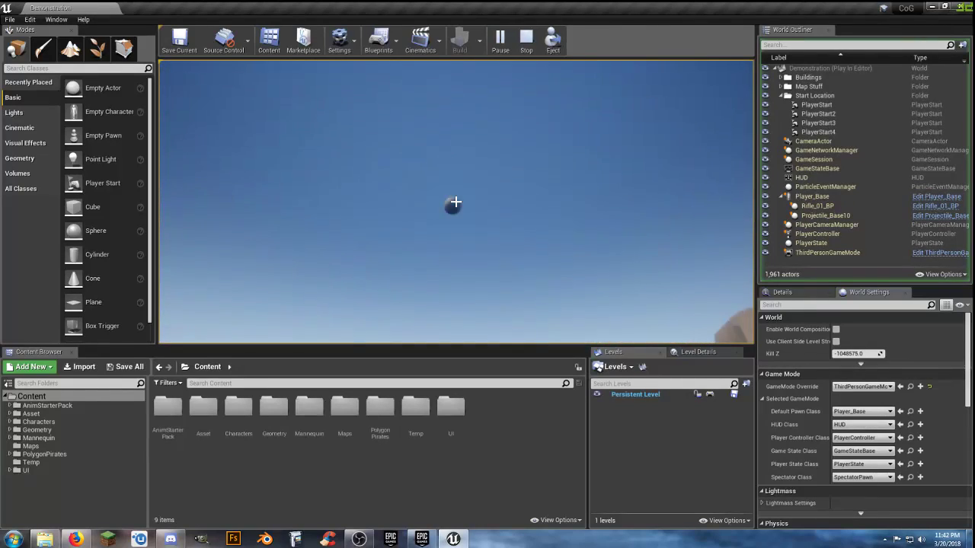
# Test-fire the rifle along the shore and back through the town to the beach, and end the play session
pyautogui.press('w')
pyautogui.press('d')
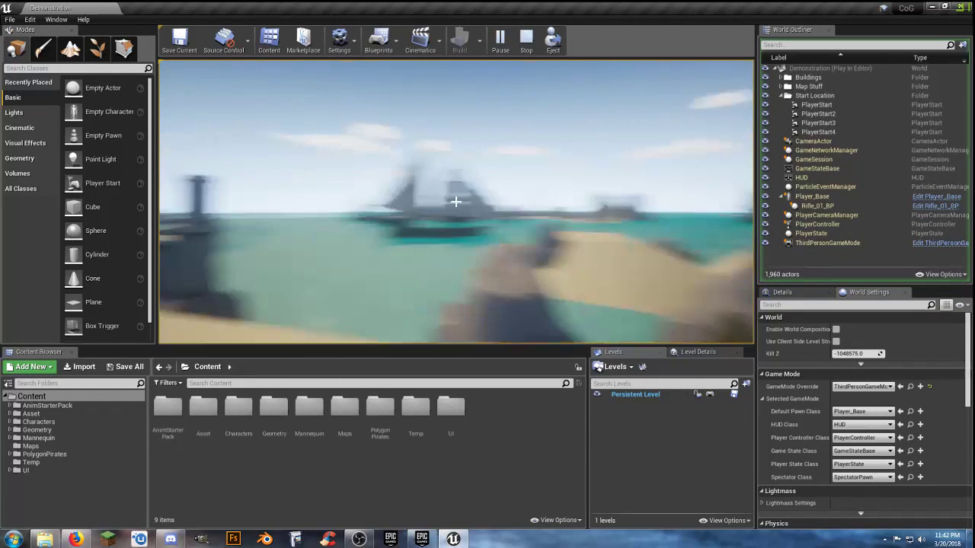
pyautogui.click(455, 202)
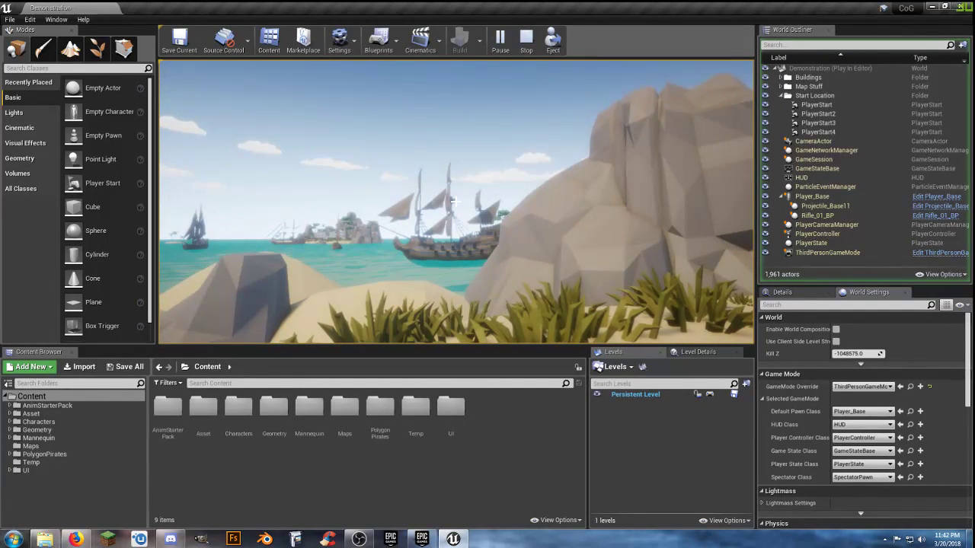
pyautogui.click(455, 201)
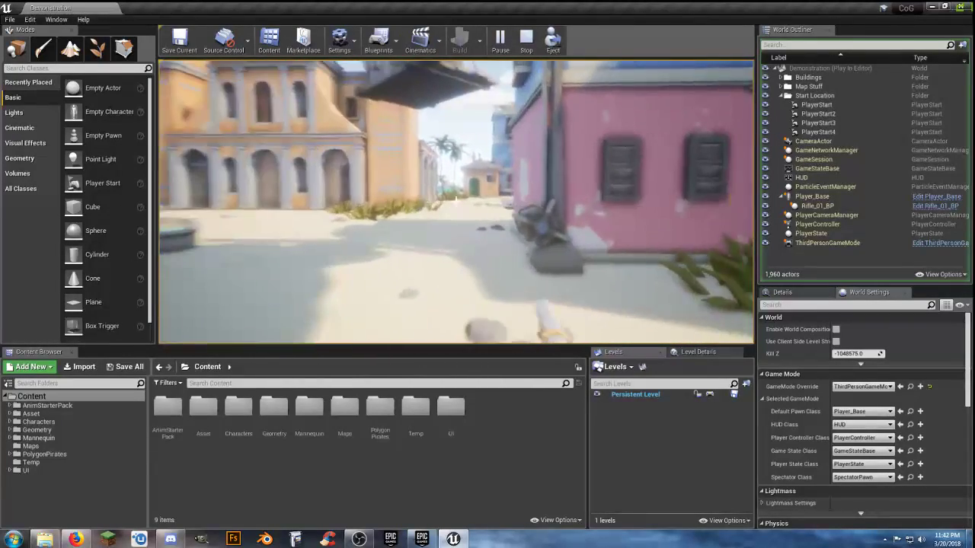
pyautogui.click(456, 201)
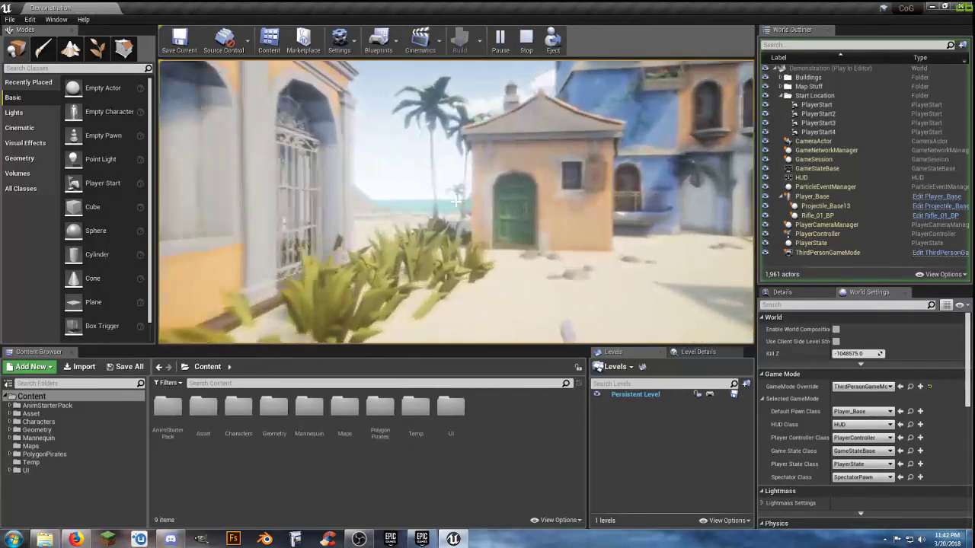
pyautogui.press('w')
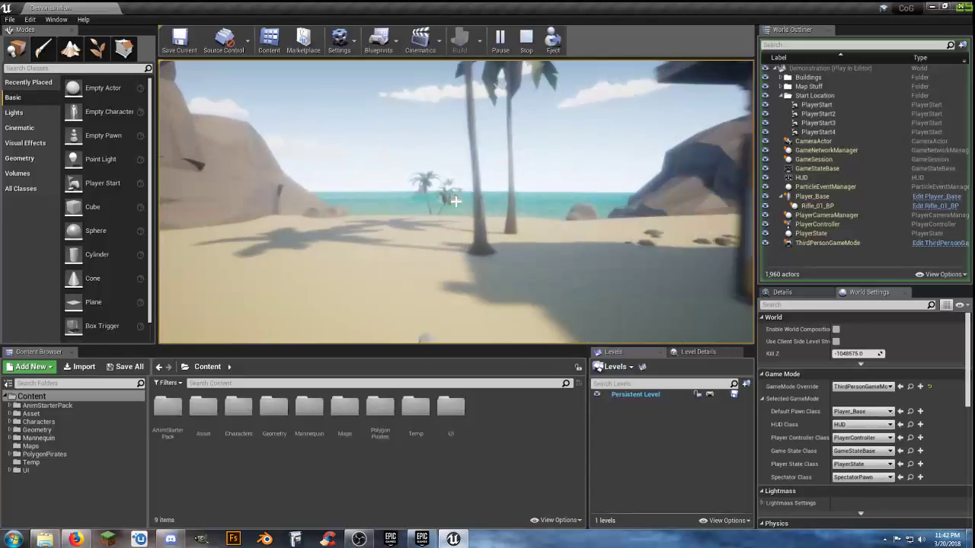
pyautogui.press('Escape')
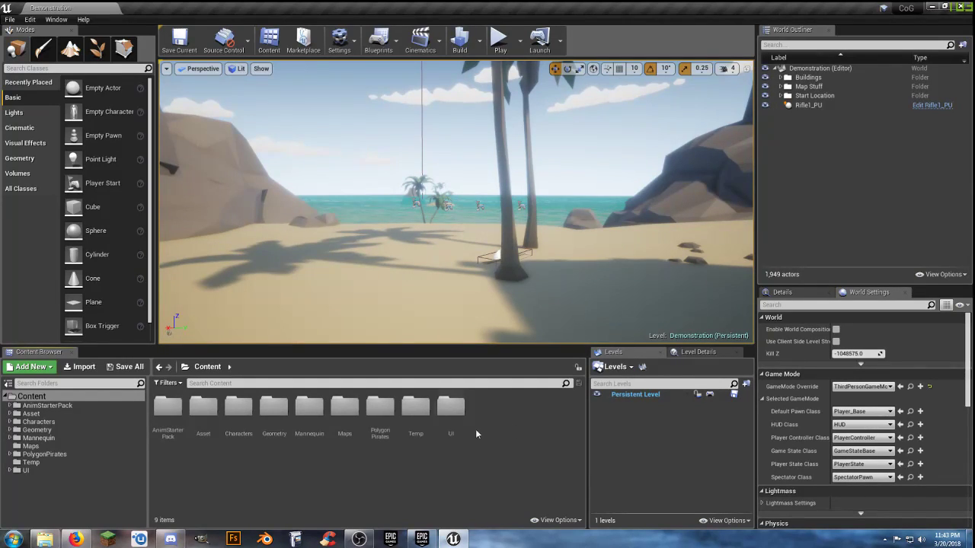
# Expand the Asset and Audio folders and view the sounds in the Ambient folder
pyautogui.click(9, 414)
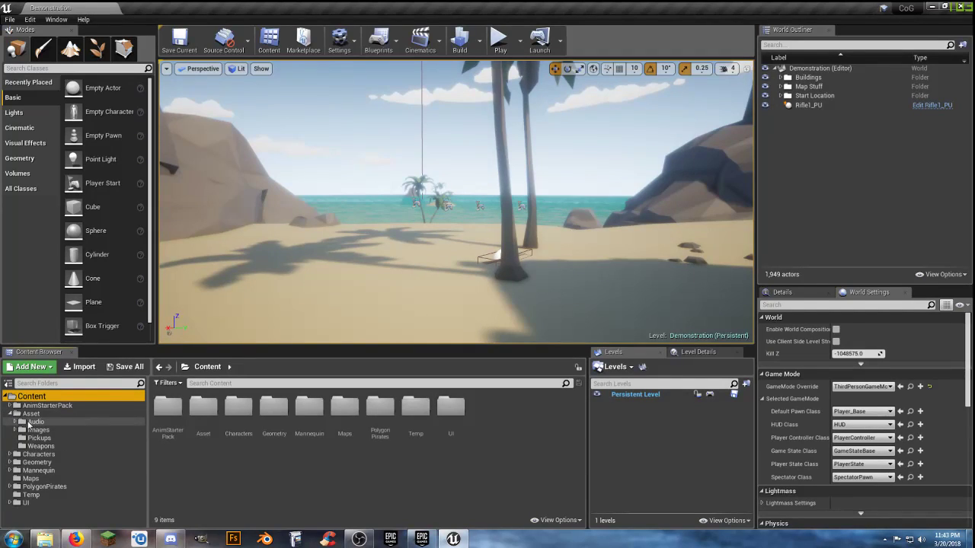
pyautogui.click(17, 422)
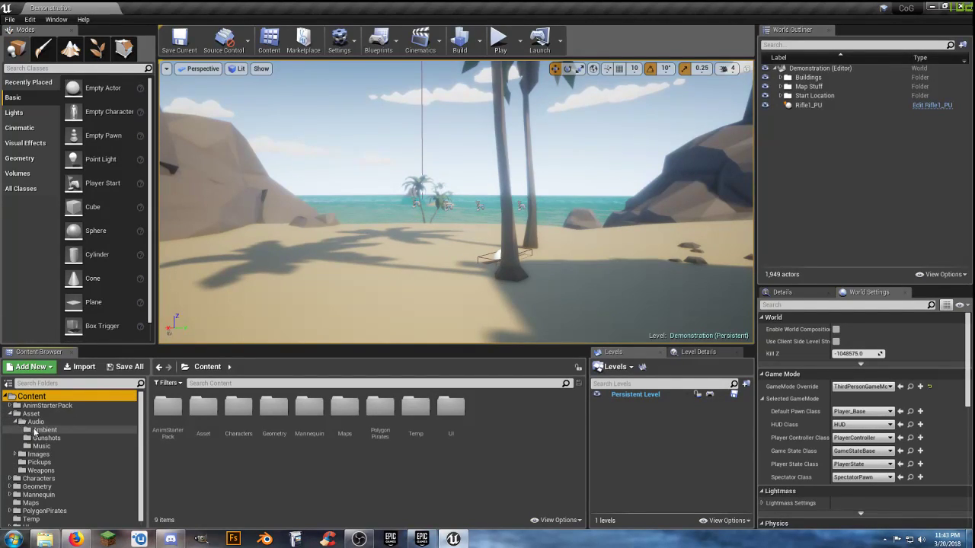
pyautogui.click(93, 430)
pyautogui.moveTo(268, 460)
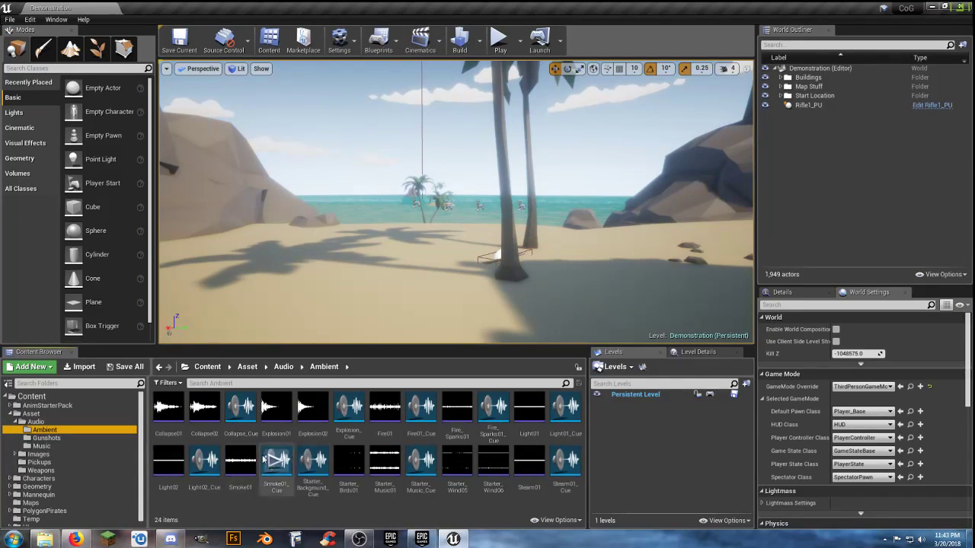
# Open the Gunshots folder and preview the 9mm, Rifle, Shotgun and Sniper sounds
pyautogui.click(47, 439)
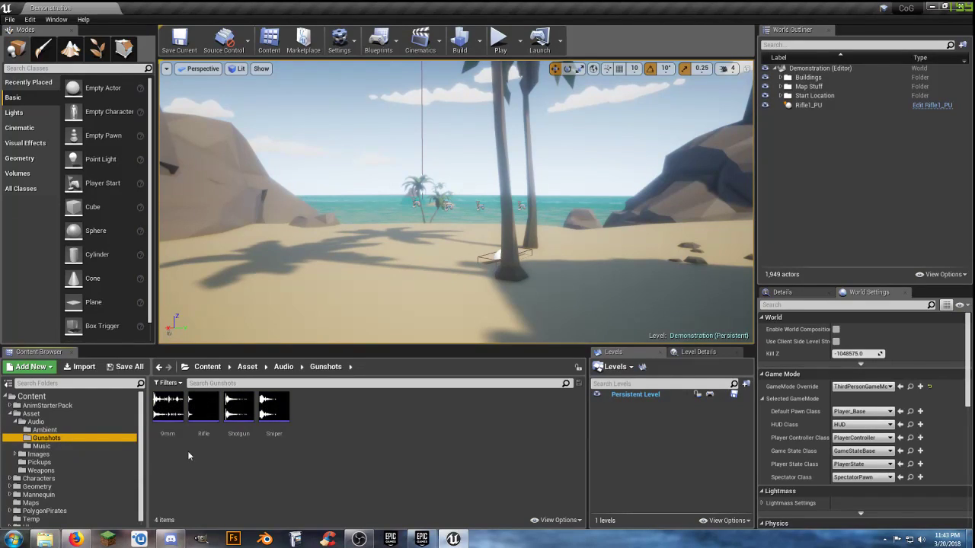
pyautogui.click(166, 410)
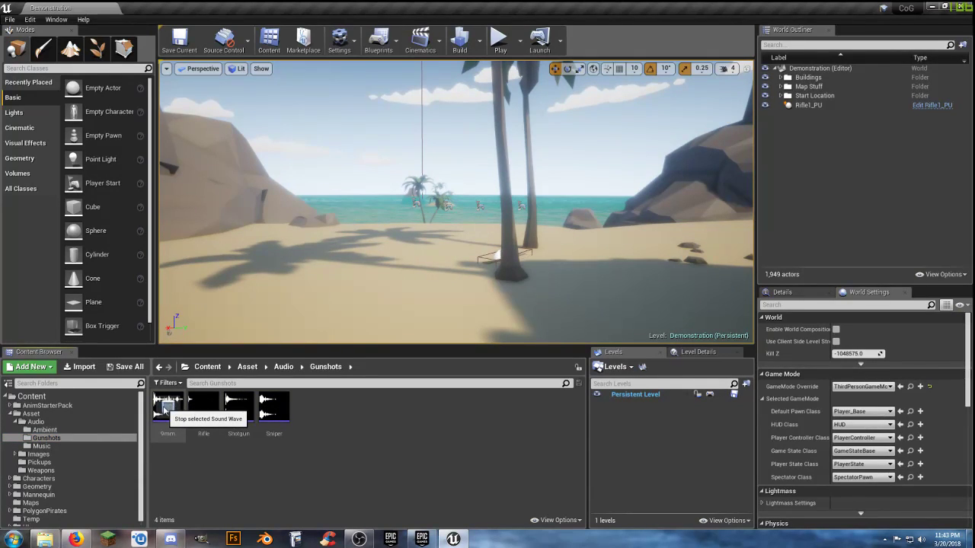
pyautogui.click(202, 409)
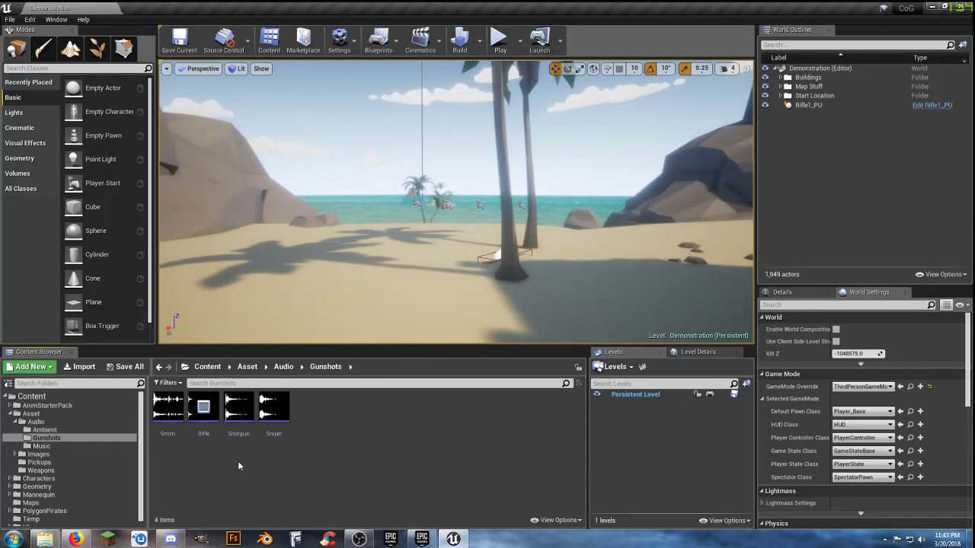
pyautogui.click(238, 408)
pyautogui.click(268, 408)
# View the contents of the Music folder and the Images folder, expanding Images to its subfolder
pyautogui.click(80, 446)
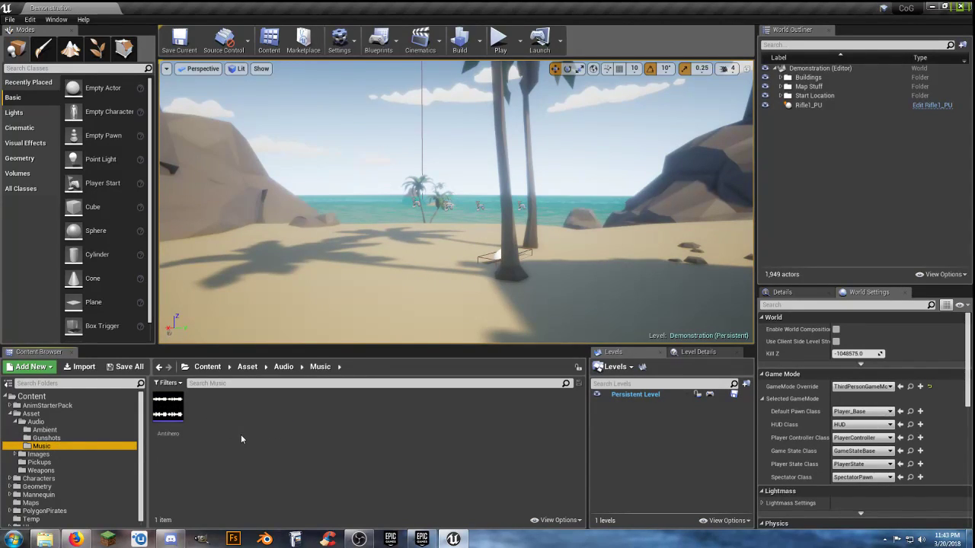
pyautogui.click(29, 455)
pyautogui.click(17, 455)
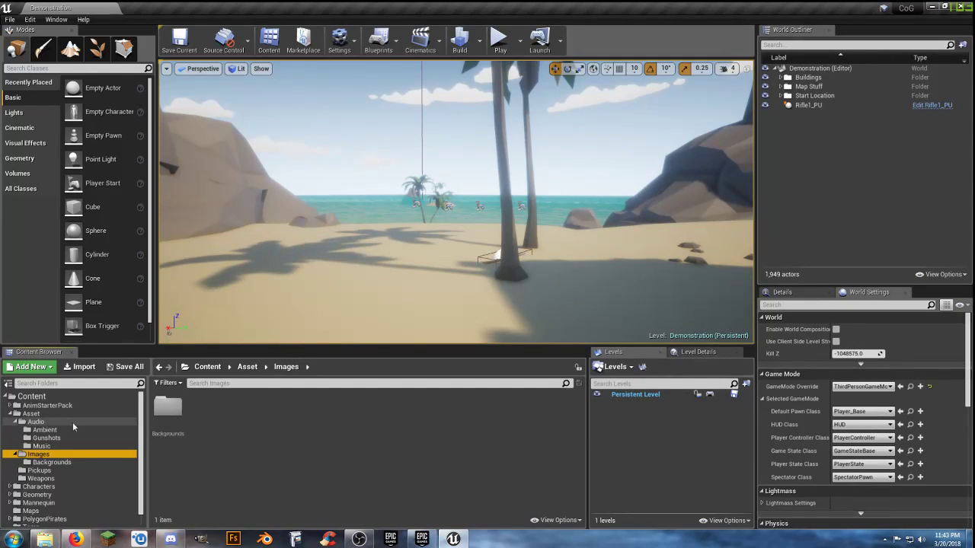
# Expand the UI folder and its Assets subfolder, and view the contents of their Audio and Images folders
pyautogui.click(230, 430)
pyautogui.scroll(-1, 54, 464)
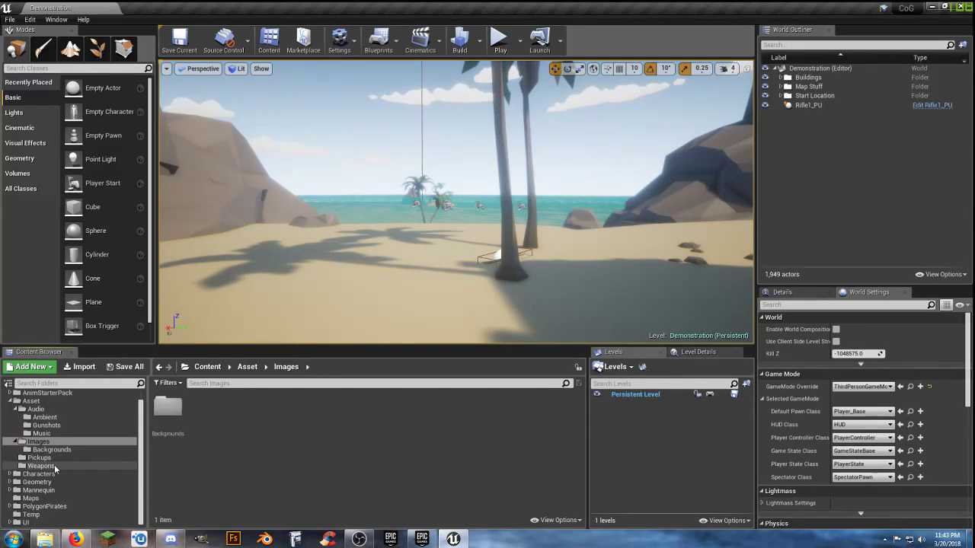
pyautogui.click(9, 523)
pyautogui.scroll(-2, 22, 525)
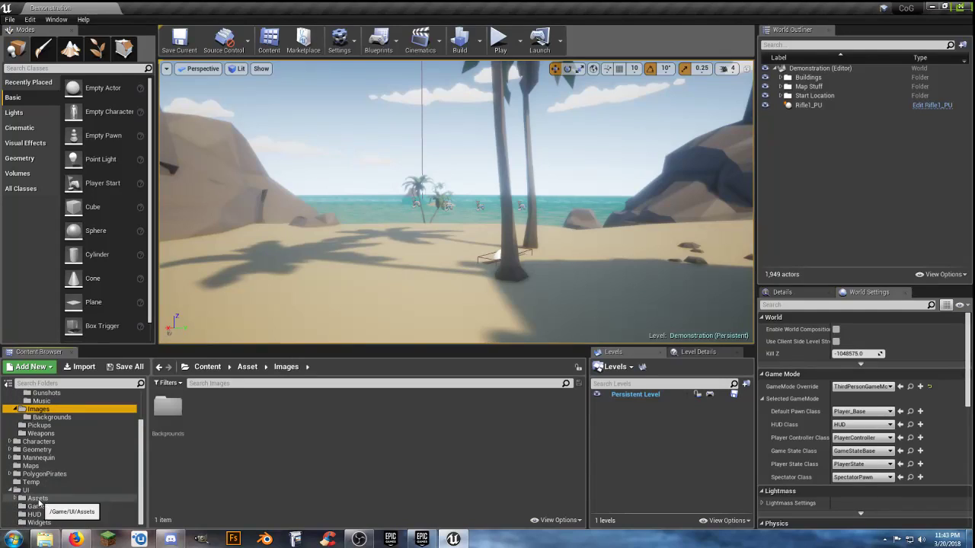
pyautogui.click(24, 498)
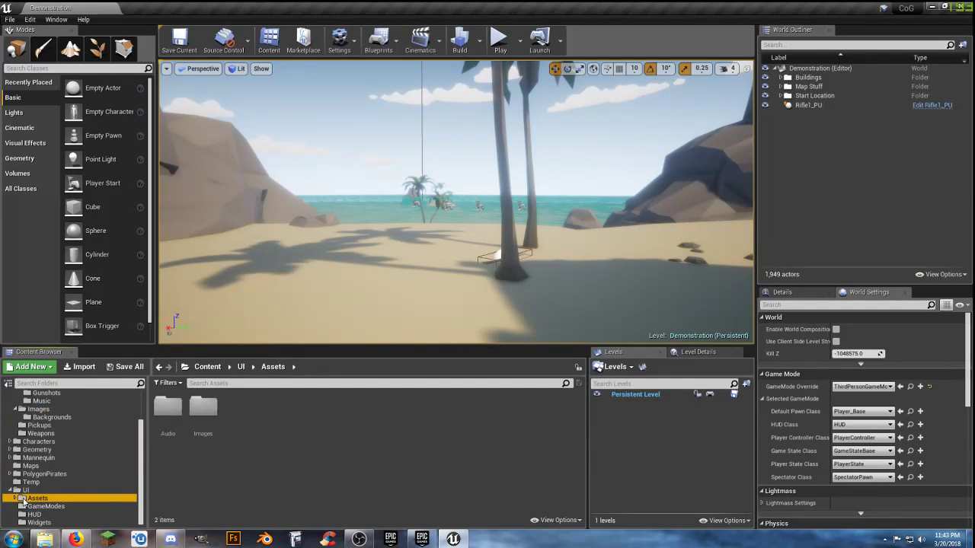
pyautogui.click(14, 498)
pyautogui.scroll(-1, 42, 500)
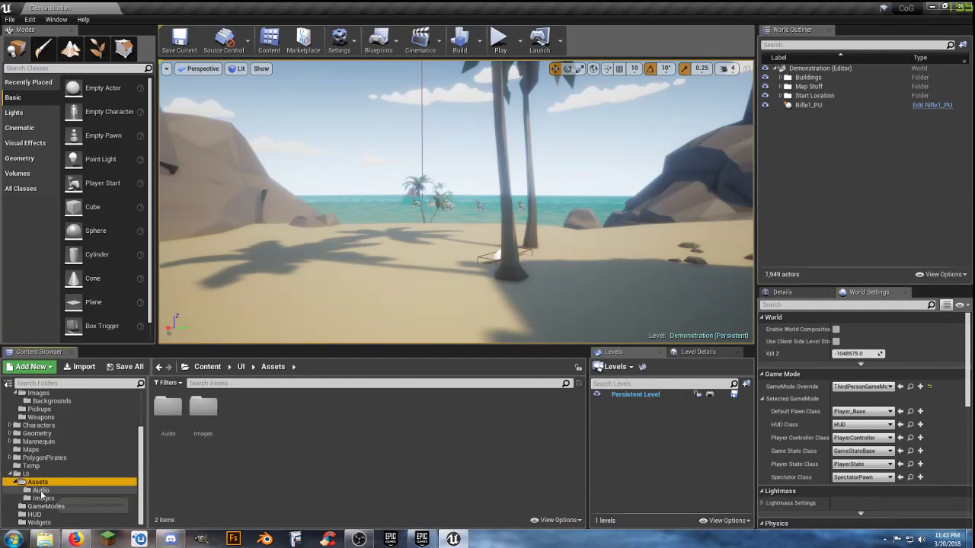
pyautogui.click(41, 491)
pyautogui.click(44, 499)
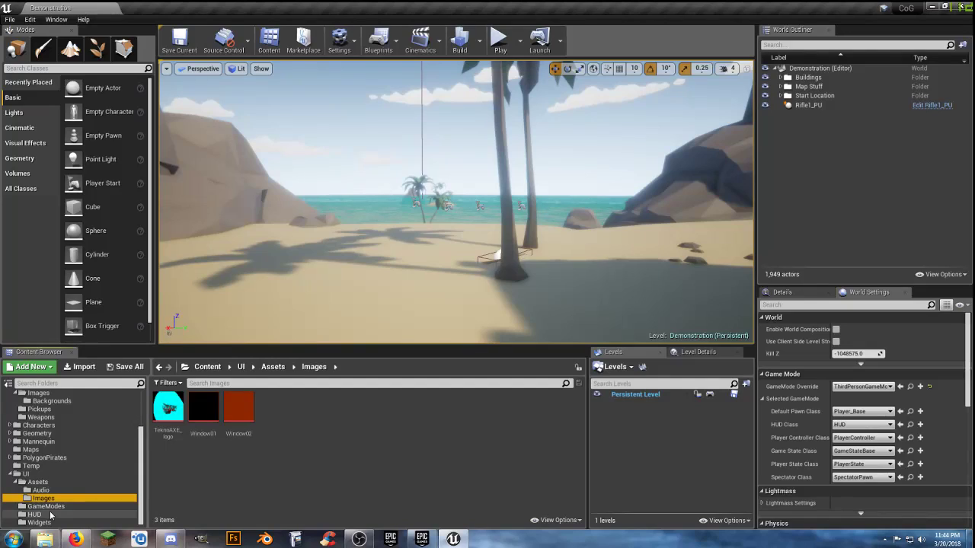
# Open the MainMenu_W widget from the UI Widgets folder and collapse MainMenuNavBox and CreateServerBox in its hierarchy
pyautogui.click(40, 523)
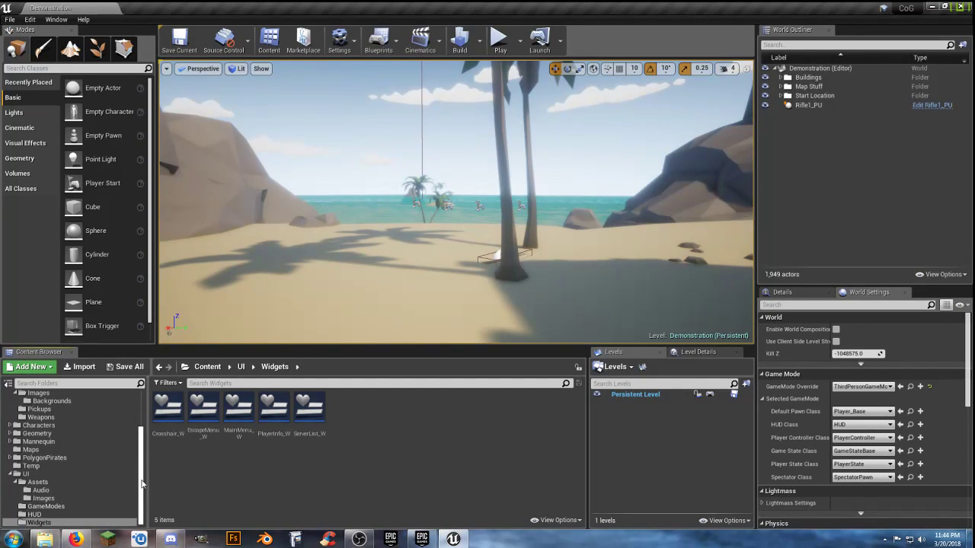
pyautogui.doubleClick(236, 414)
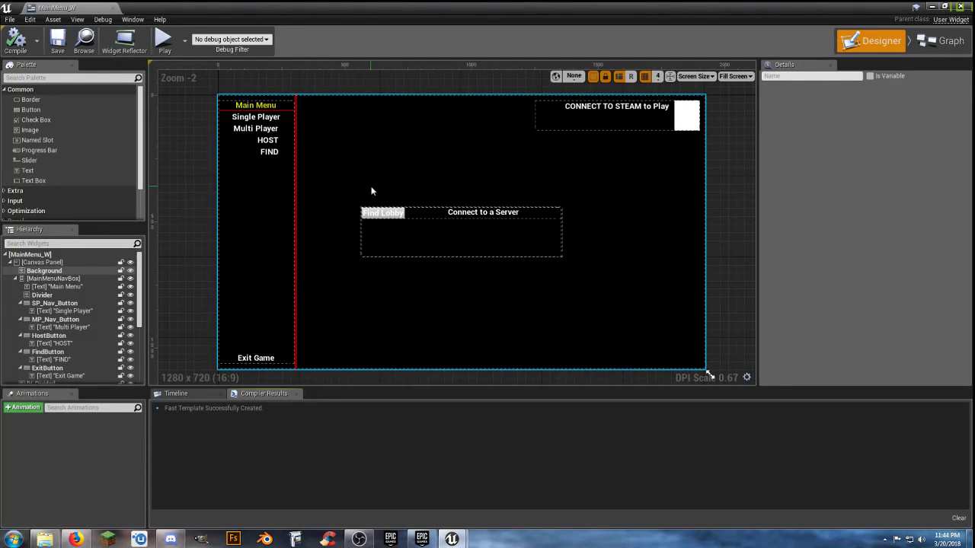
pyautogui.moveTo(138, 319); pyautogui.dragTo(139, 335)
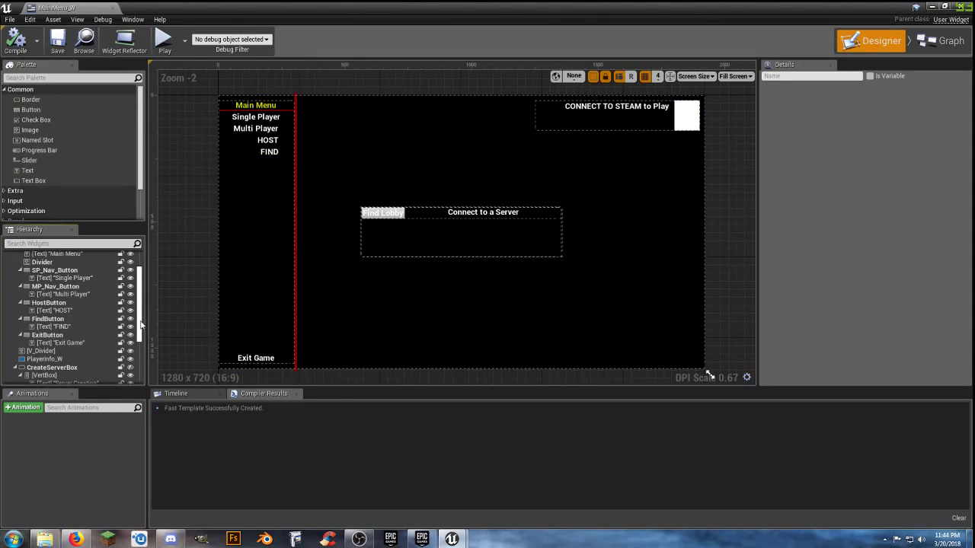
pyautogui.scroll(2, 114, 312)
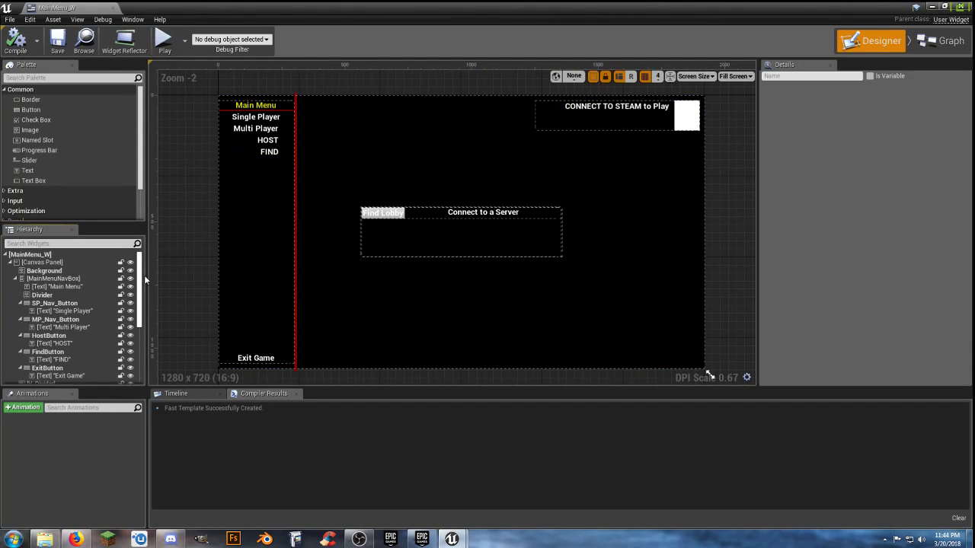
pyautogui.click(16, 279)
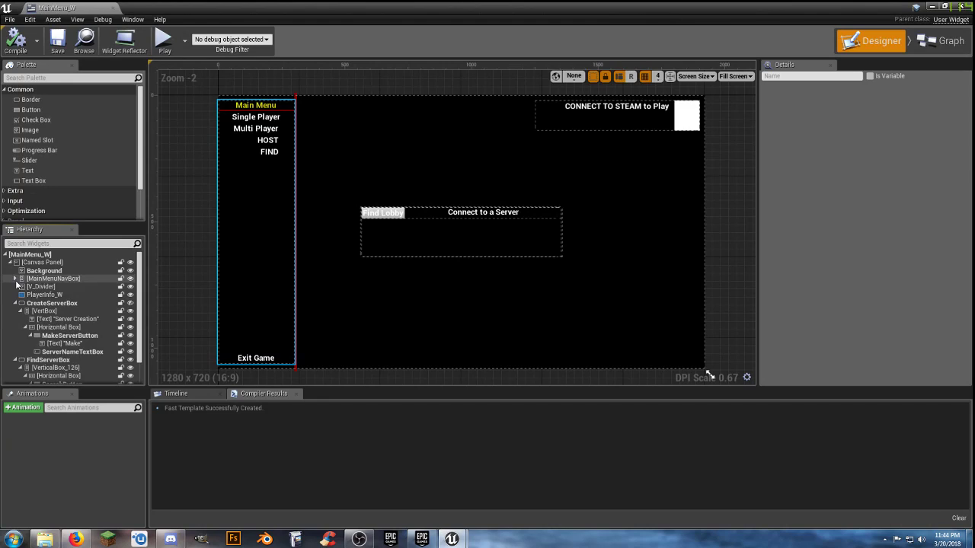
pyautogui.click(16, 303)
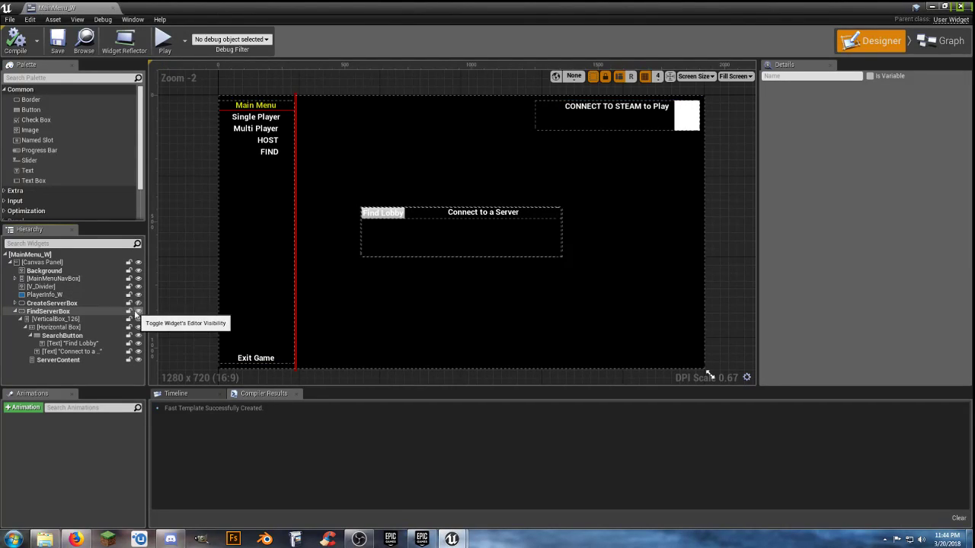
# Hide FindServerBox and PlayerInfo_W in the designer view and collapse the FindServerBox branch
pyautogui.click(137, 312)
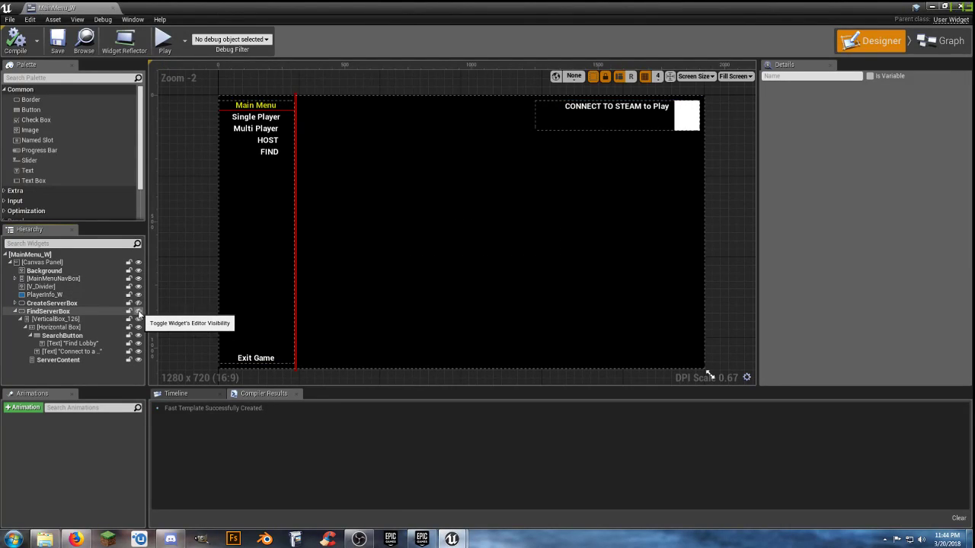
pyautogui.click(15, 312)
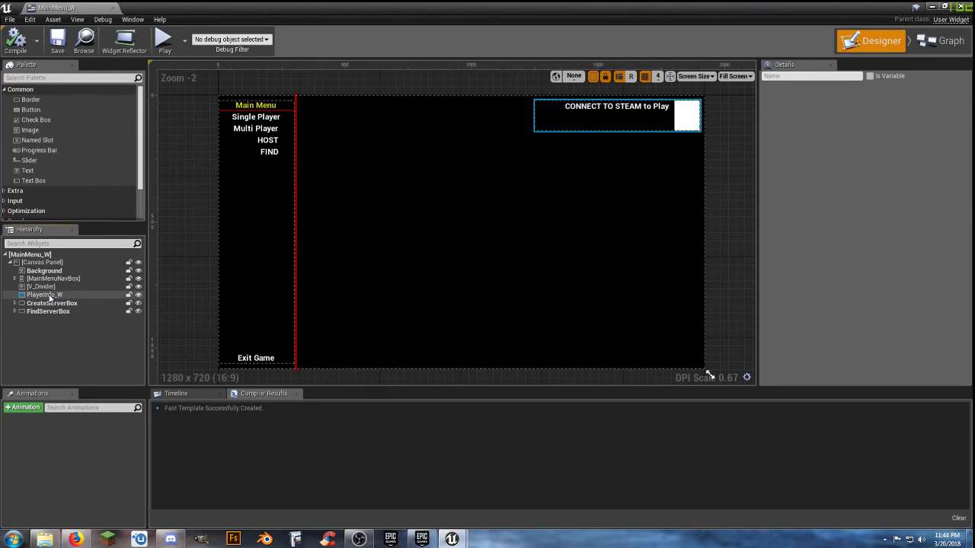
pyautogui.click(137, 294)
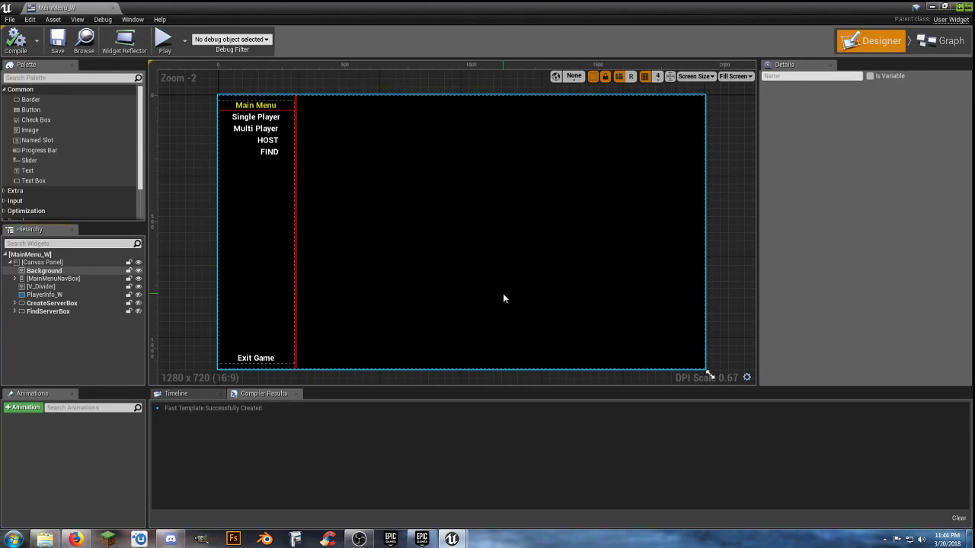
# Assign the GhostShip01 texture from the Asset Images Backgrounds folder to the brush of the menu's Background image
pyautogui.click(457, 287)
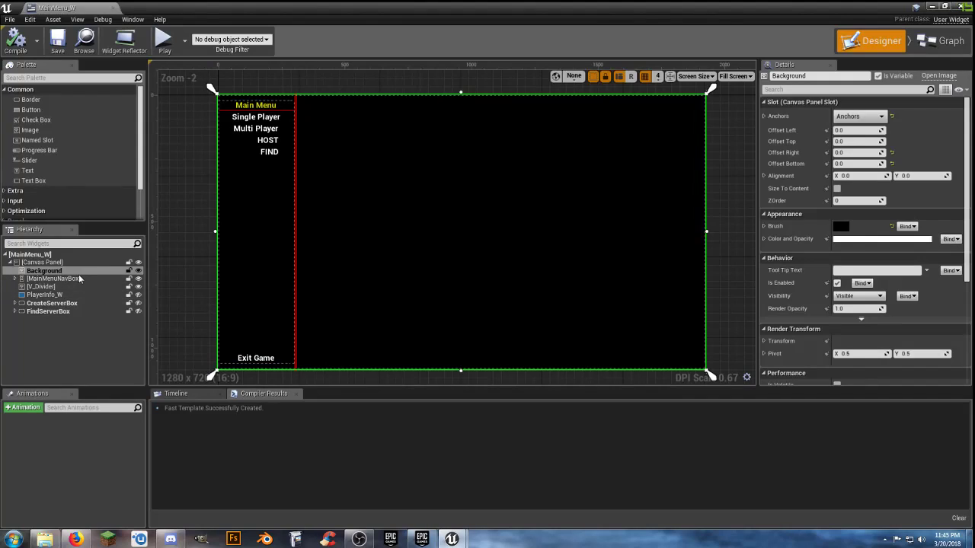
pyautogui.click(85, 8)
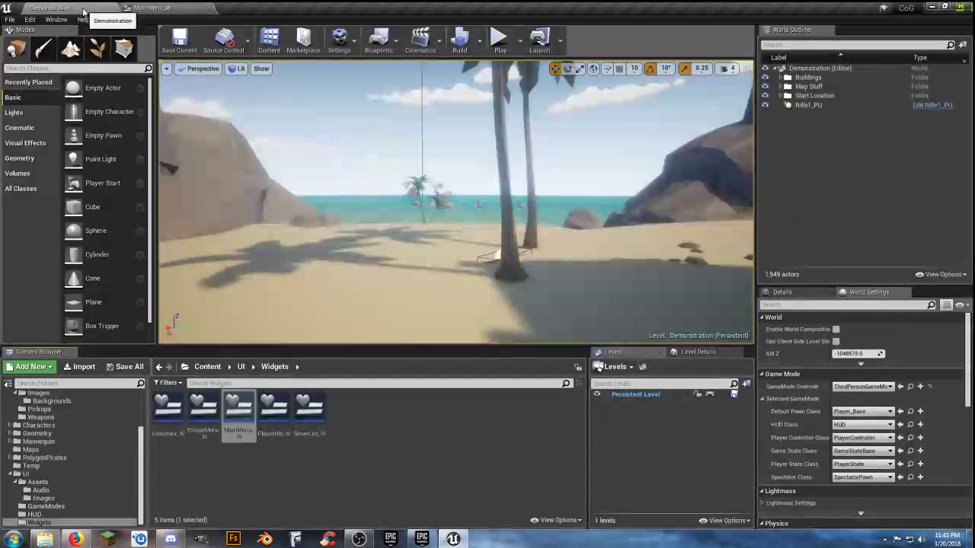
pyautogui.scroll(3, 58, 457)
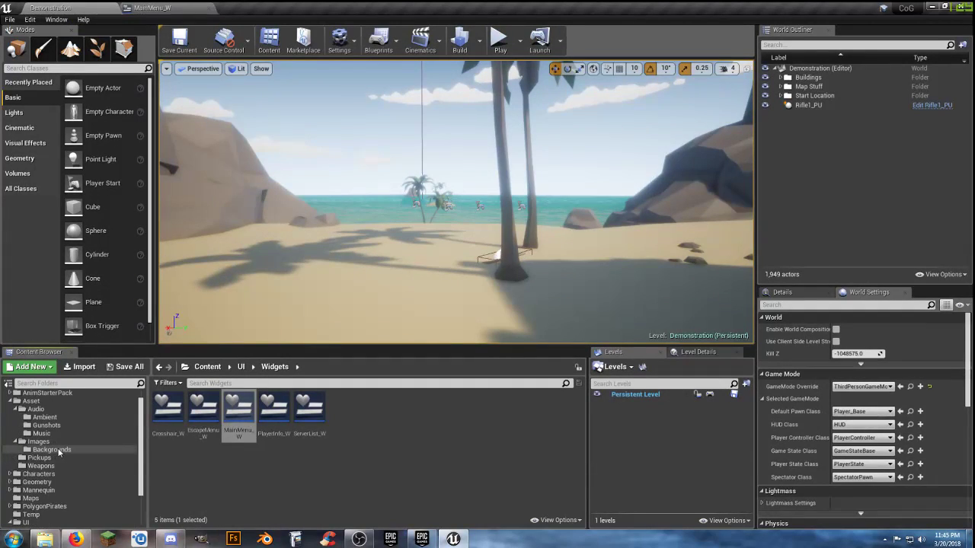
pyautogui.click(54, 450)
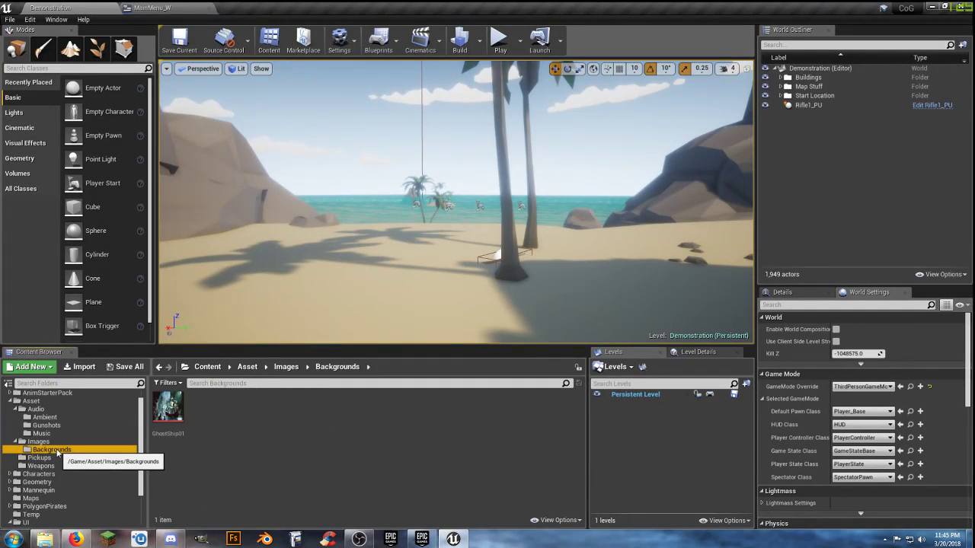
pyautogui.click(169, 423)
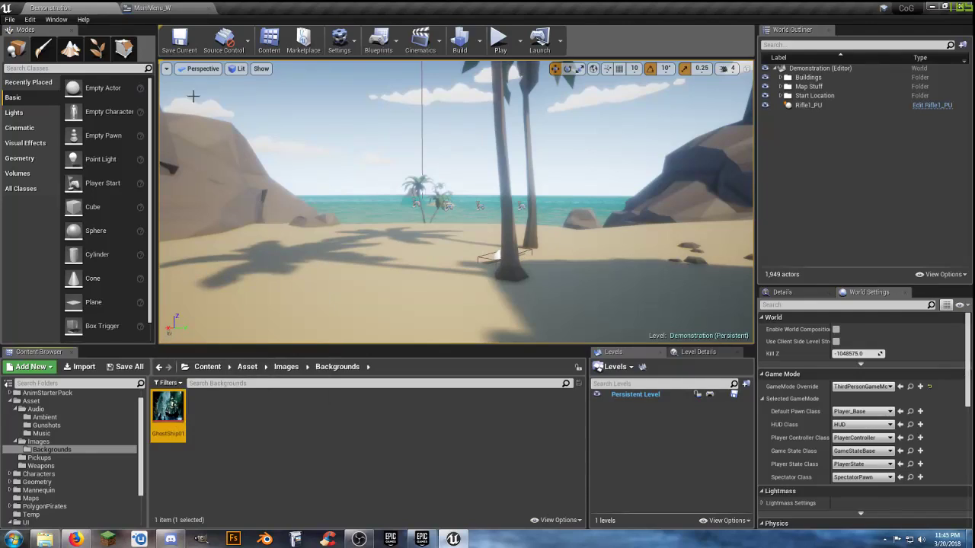
pyautogui.click(183, 11)
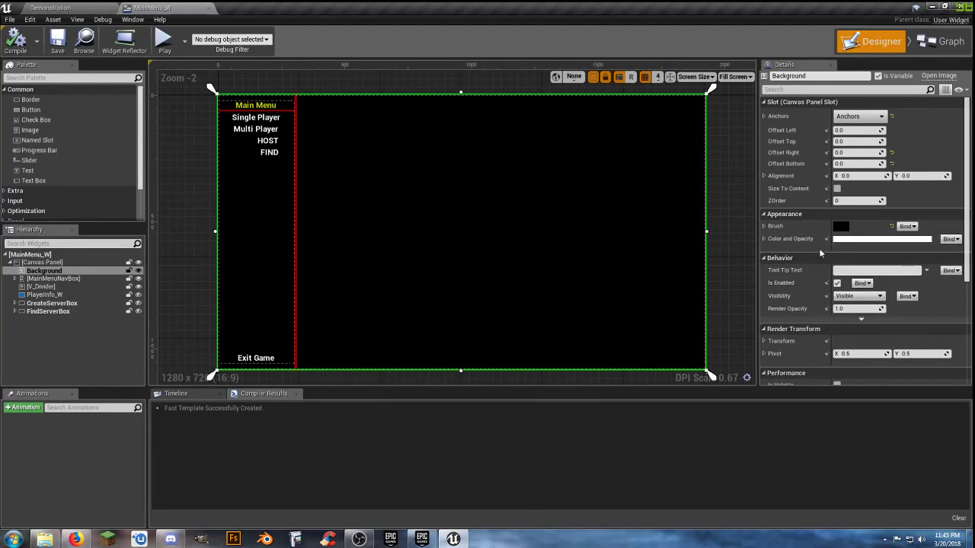
pyautogui.click(775, 227)
pyautogui.click(877, 260)
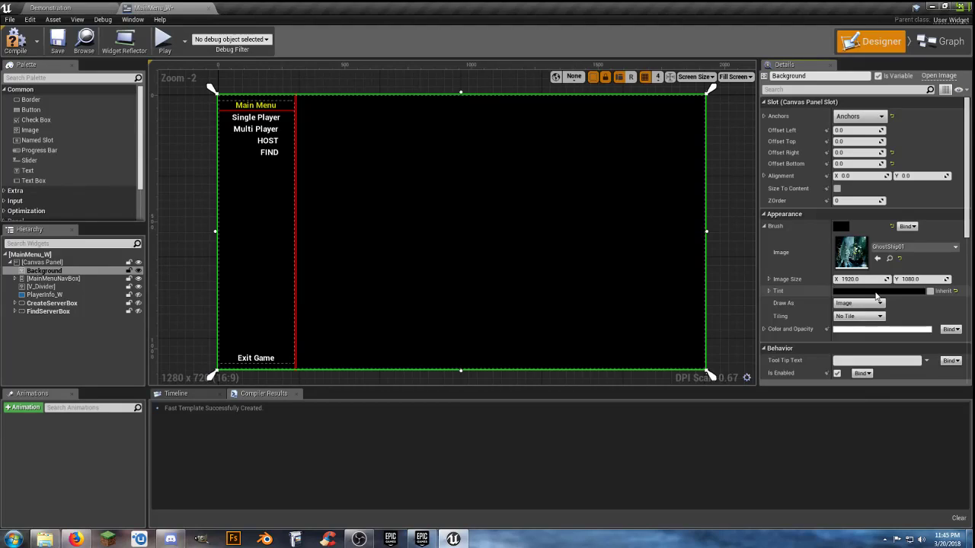
# Set the Background brush tint to white with red, green and blue at 1
pyautogui.click(876, 292)
pyautogui.click(690, 409)
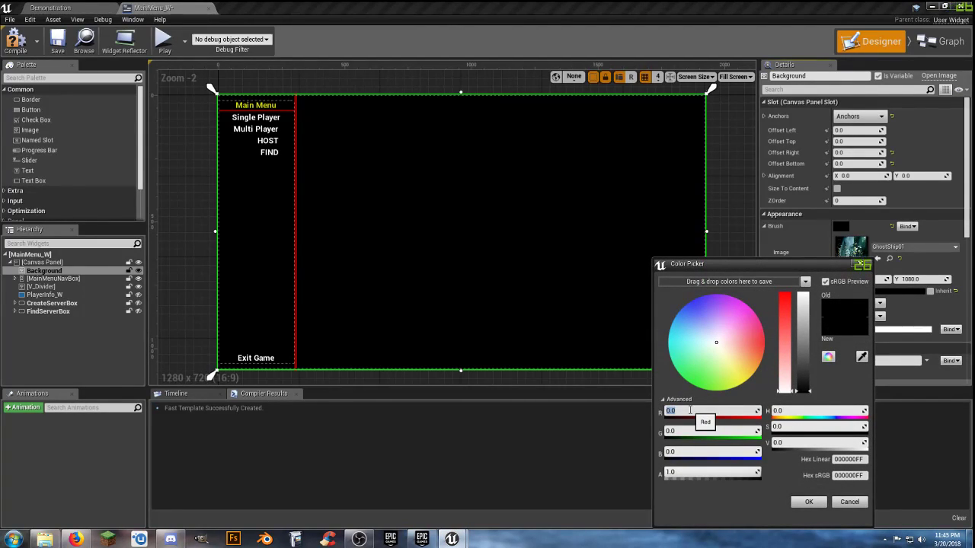
pyautogui.write('1')
pyautogui.press('Tab')
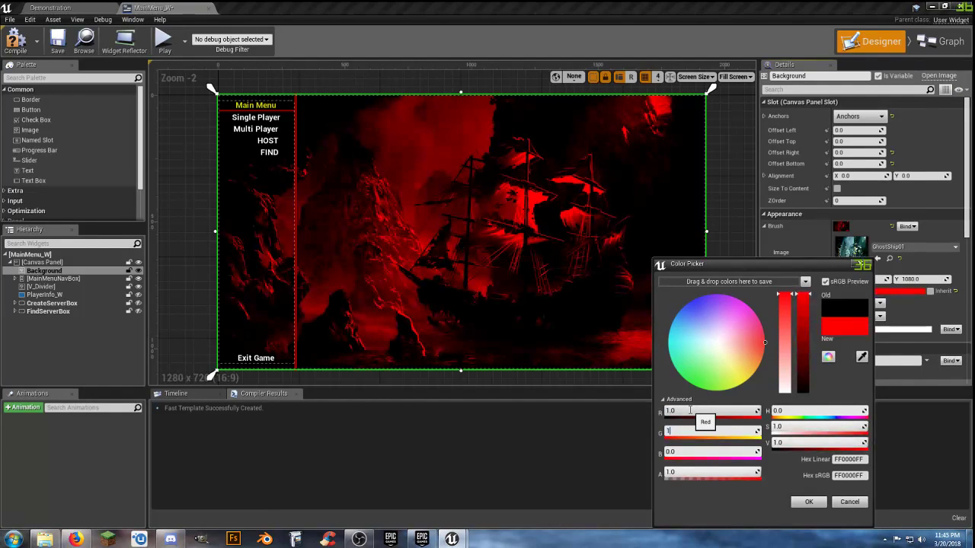
pyautogui.write('1')
pyautogui.press('Tab')
pyautogui.write('1')
pyautogui.press('Tab')
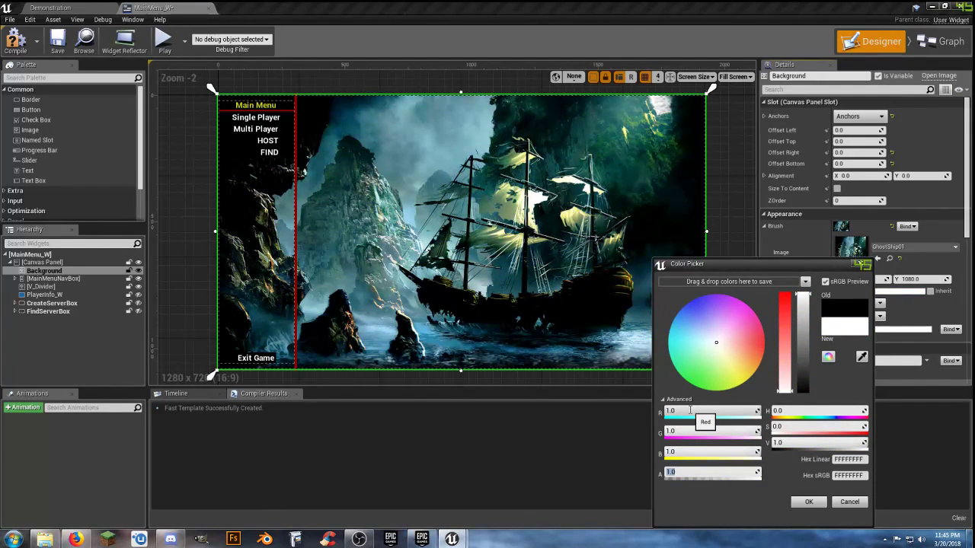
pyautogui.click(799, 503)
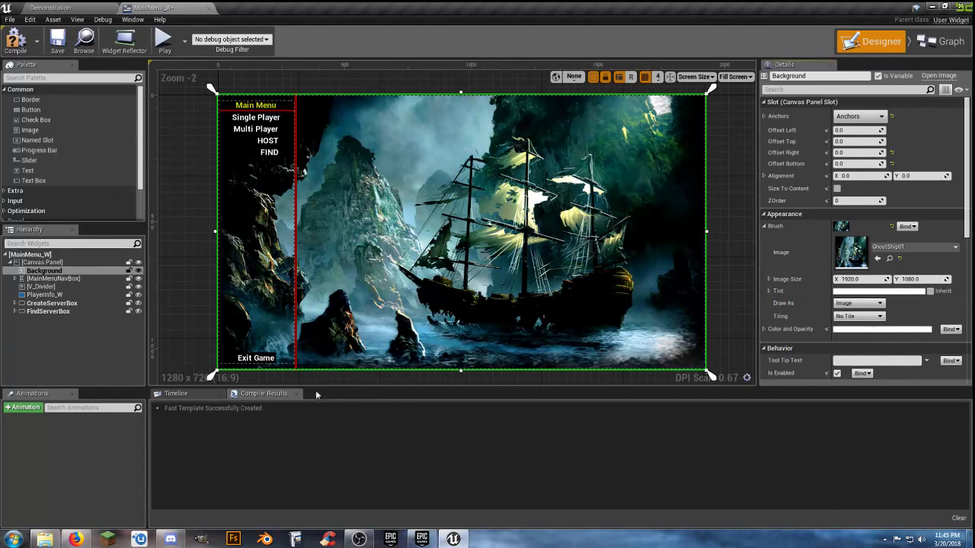
# Add an Image widget about 146 by 98 in the lower-right corner of the menu canvas
pyautogui.click(272, 359)
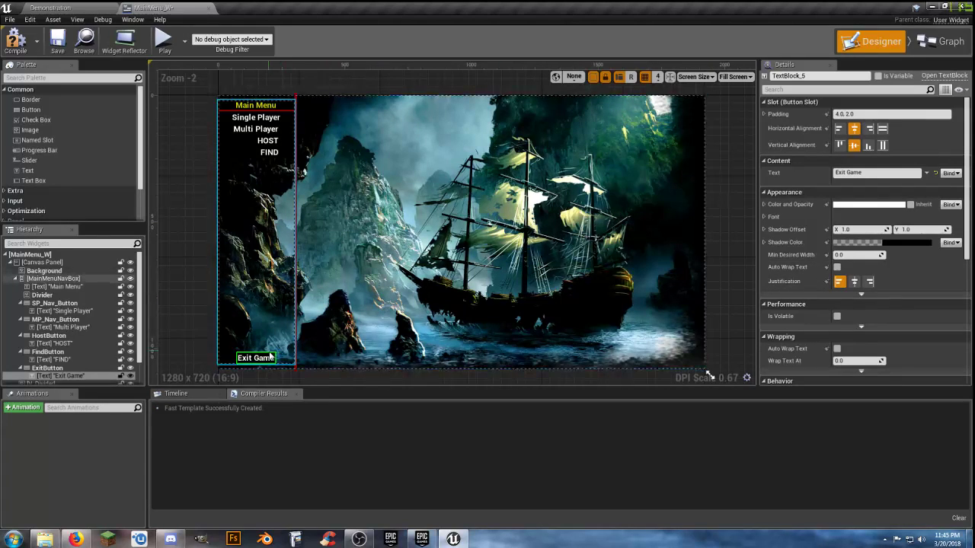
pyautogui.click(199, 292)
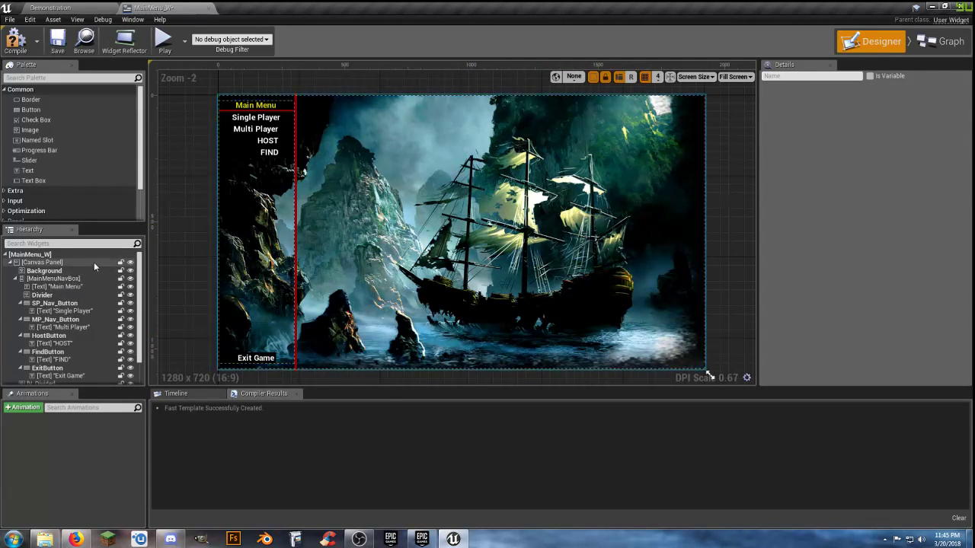
pyautogui.click(42, 131)
pyautogui.moveTo(42, 132); pyautogui.dragTo(695, 367)
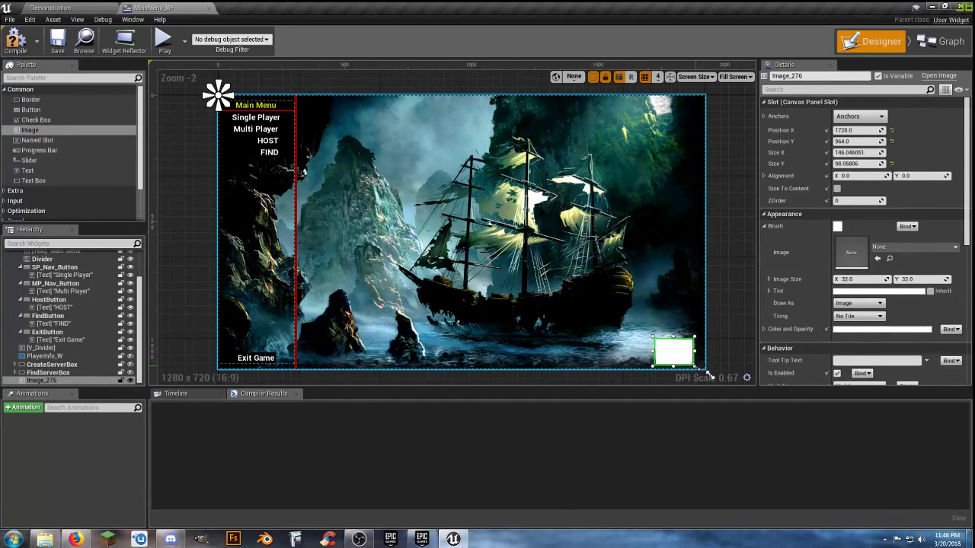
# Assign TeknoAXE_logo from the UI Assets Images folder to the new image and enlarge it to about 192 by 154
pyautogui.click(79, 8)
pyautogui.scroll(-1, 141, 453)
pyautogui.scroll(-2, 141, 452)
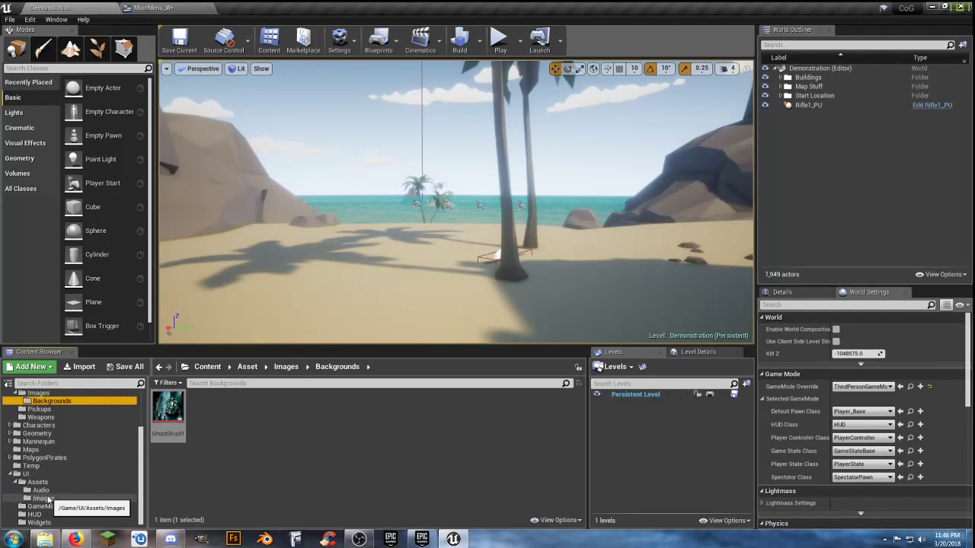
pyautogui.click(43, 498)
pyautogui.click(167, 406)
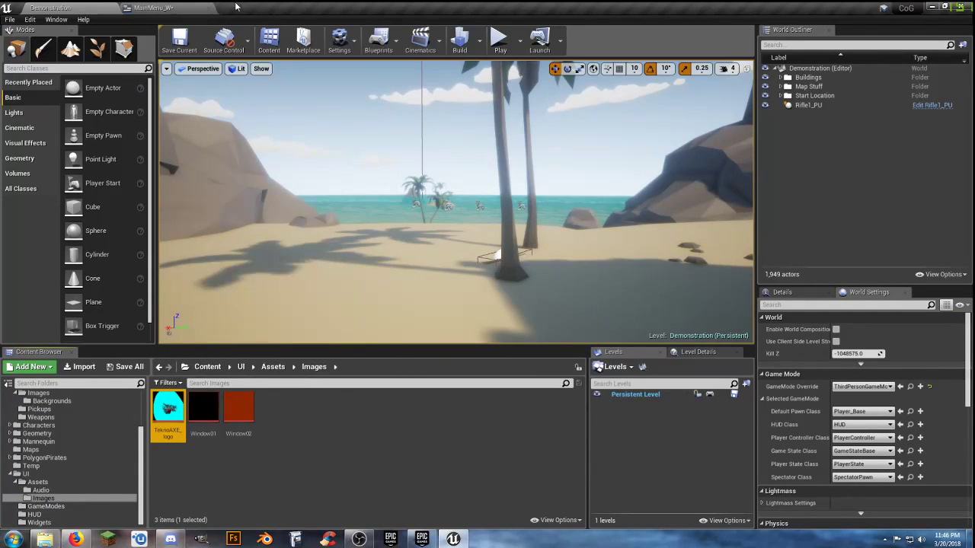
pyautogui.click(152, 8)
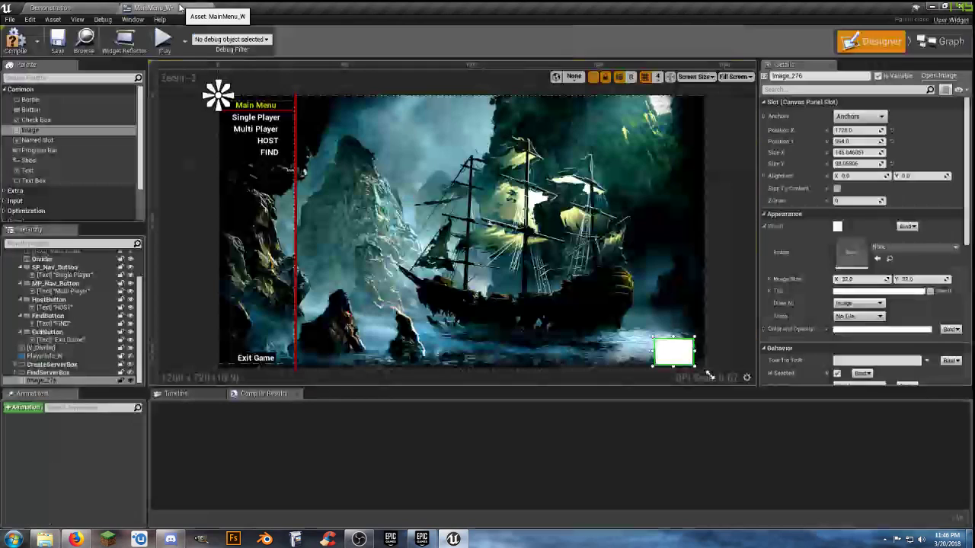
pyautogui.click(877, 260)
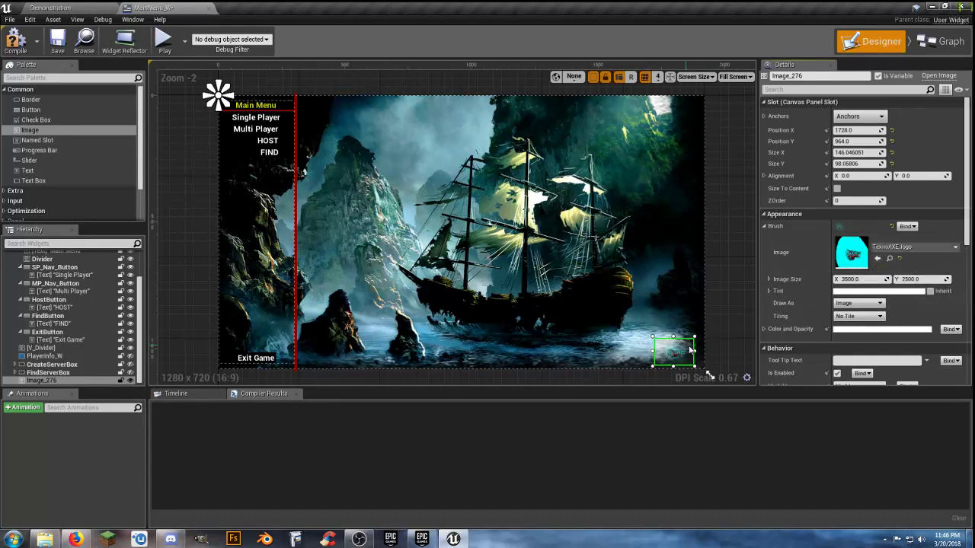
pyautogui.moveTo(650, 334); pyautogui.dragTo(640, 322)
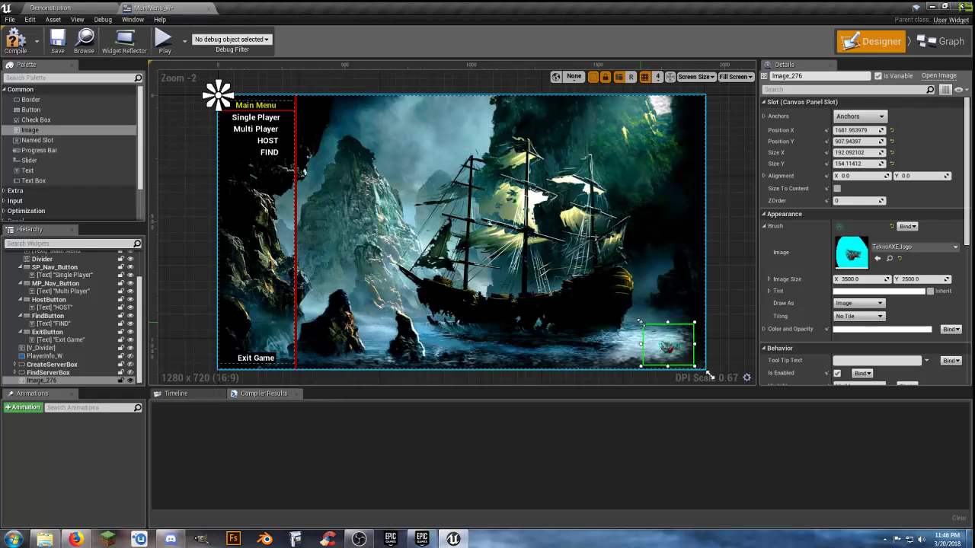
# Deselect the logo image, then compile and save the MainMenu_W widget
pyautogui.click(728, 333)
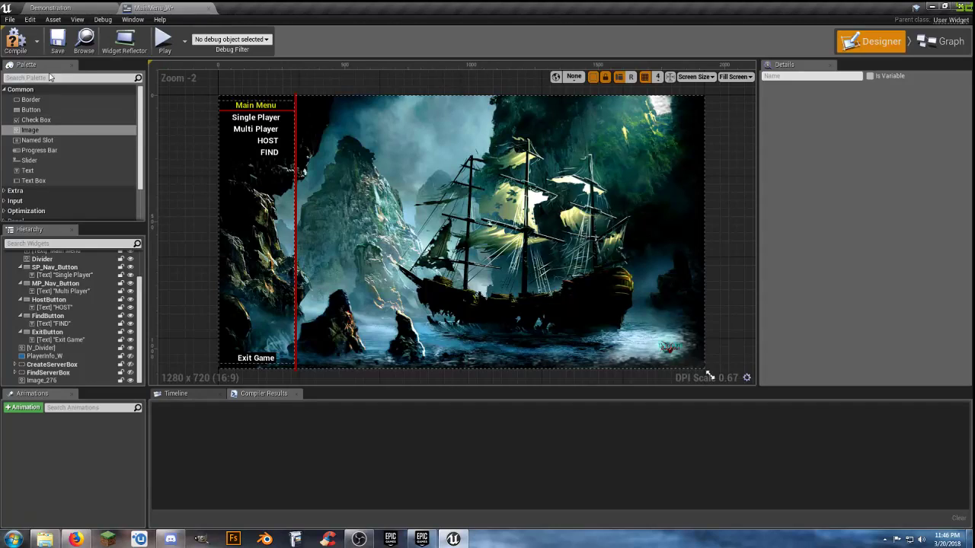
pyautogui.click(16, 38)
pyautogui.click(57, 39)
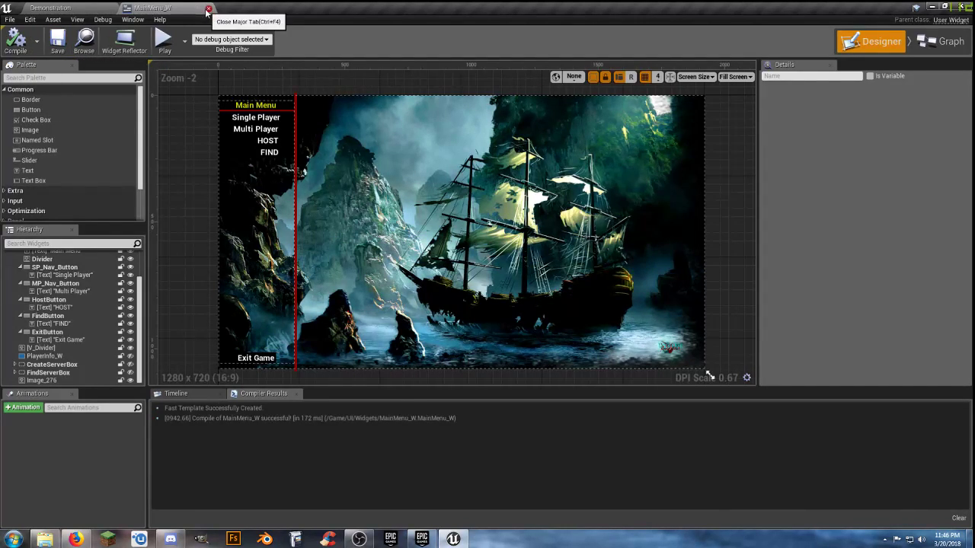
# Close the MainMenu_W widget editor and open the MainMenuMap level from the Maps folder
pyautogui.click(206, 9)
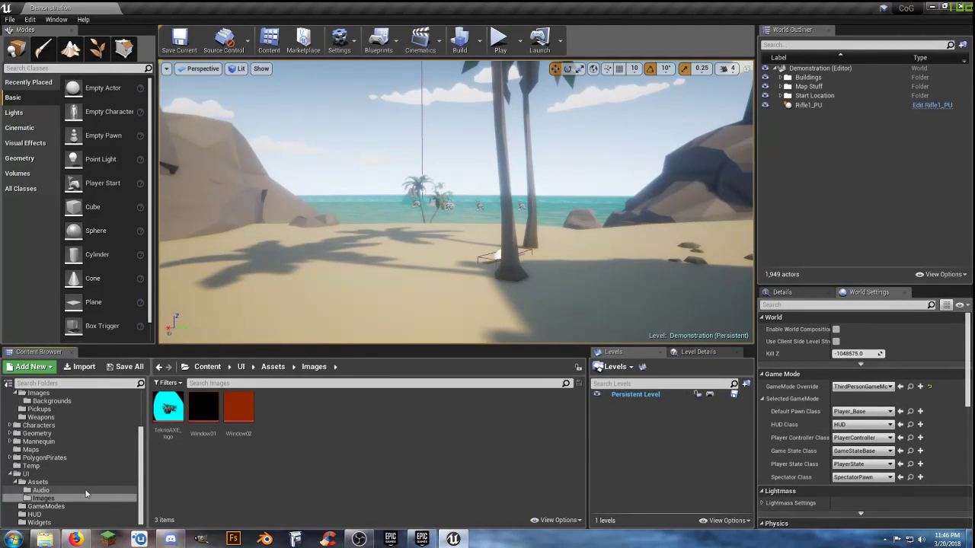
pyautogui.moveTo(140, 480); pyautogui.dragTo(144, 454)
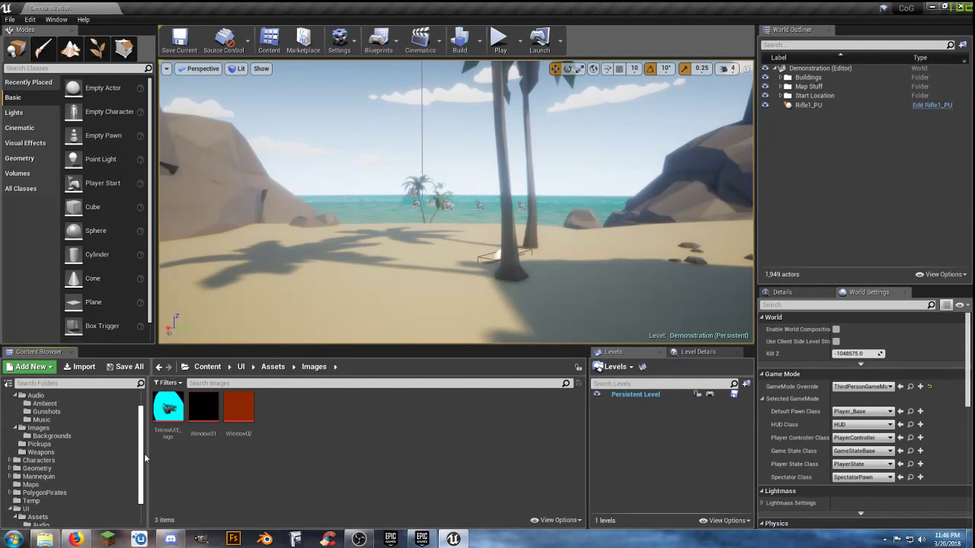
pyautogui.scroll(-1, 77, 464)
pyautogui.click(34, 482)
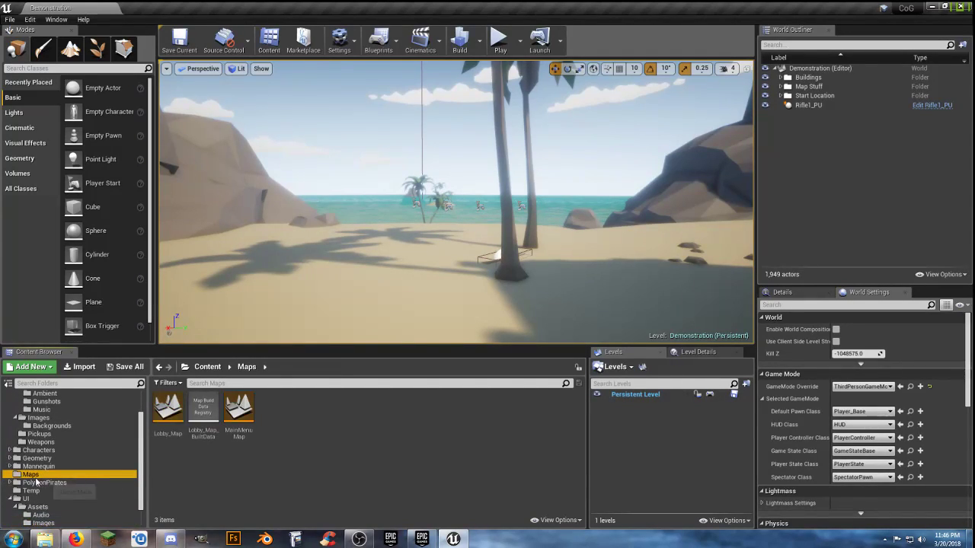
pyautogui.doubleClick(239, 410)
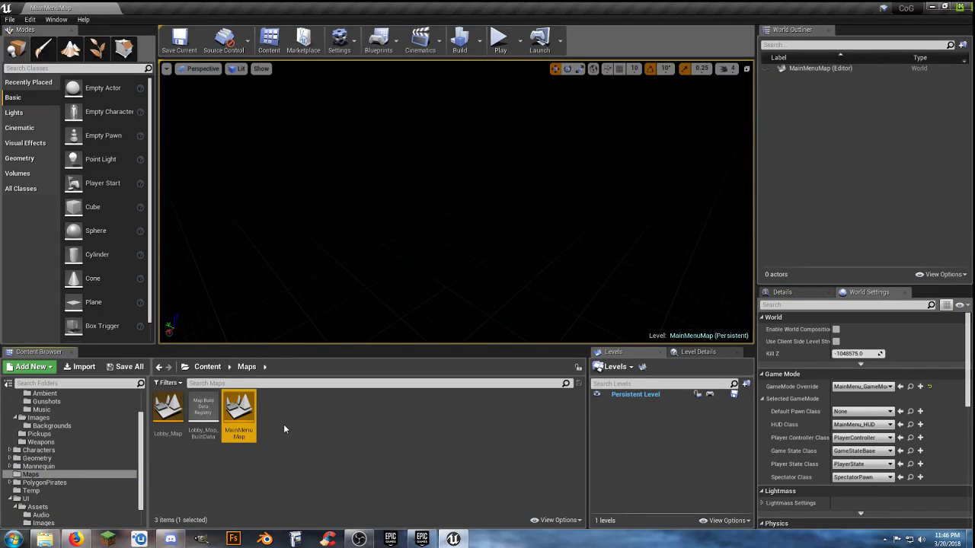
# Open the level's Level Blueprint and move the Destroy Session and Get Player Controller nodes farther away from Event BeginPlay
pyautogui.click(378, 40)
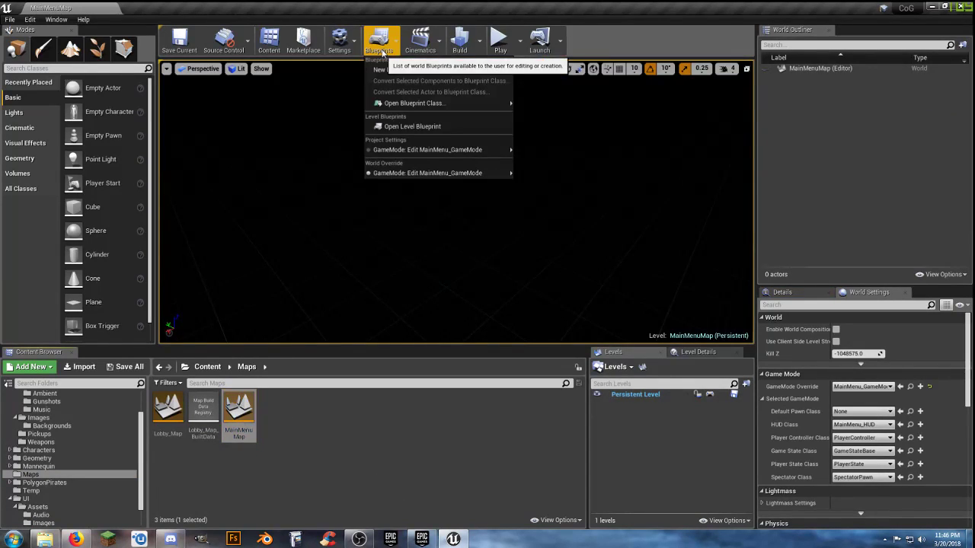
pyautogui.click(417, 128)
pyautogui.moveTo(398, 281); pyautogui.dragTo(259, 163)
pyautogui.moveTo(329, 180); pyautogui.dragTo(494, 179)
pyautogui.click(299, 260)
pyautogui.moveTo(293, 260); pyautogui.dragTo(418, 265, button='right')
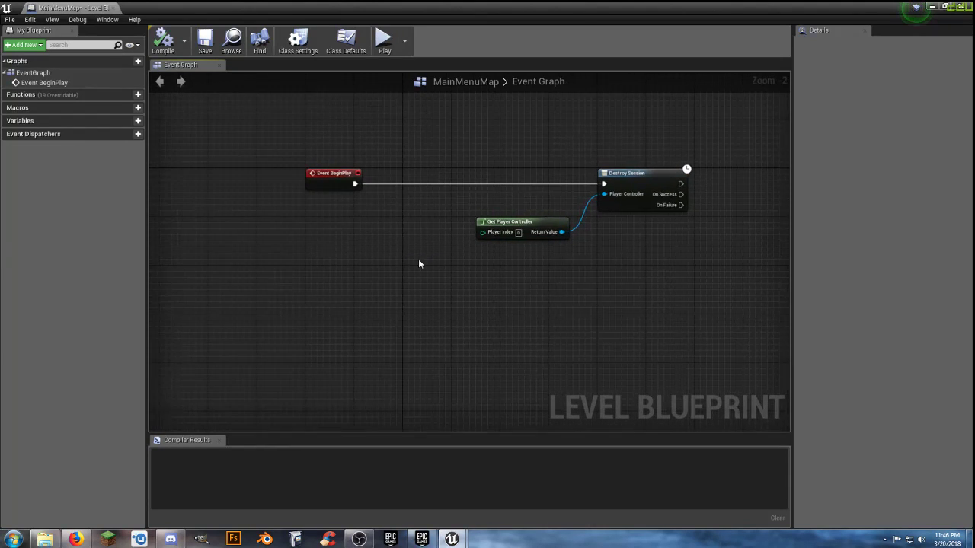
# Insert a Sequence node between Event BeginPlay and Destroy Session
pyautogui.moveTo(355, 184); pyautogui.dragTo(377, 185)
pyautogui.write('sequence')
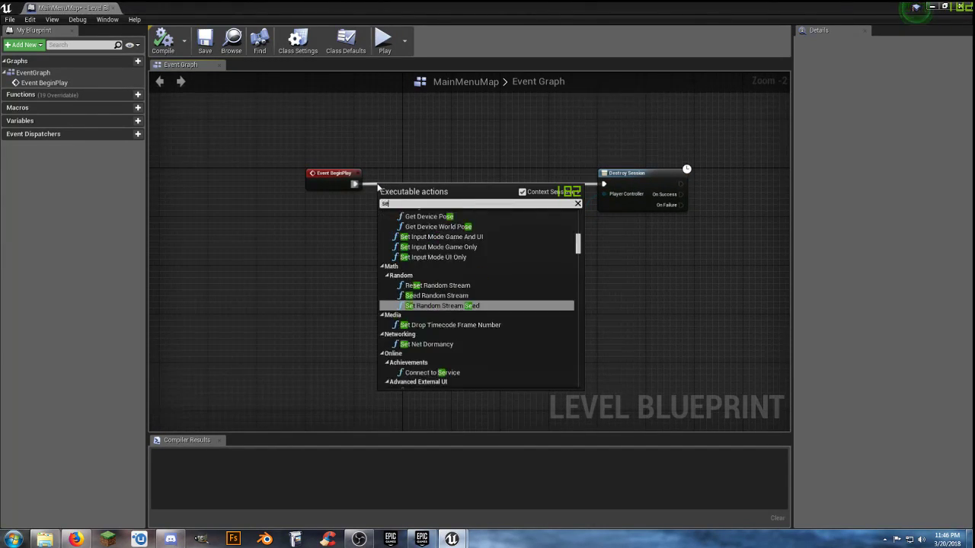
pyautogui.press('Return')
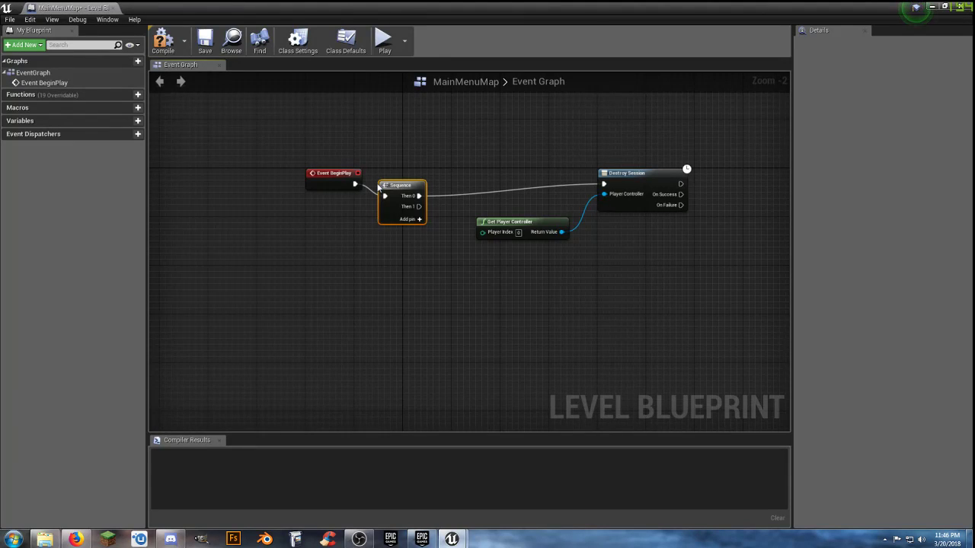
# Add a Play Sound at Location node from the Sequence's Then 1 output and place it below Get Player Controller
pyautogui.moveTo(382, 184); pyautogui.dragTo(476, 275)
pyautogui.write('play')
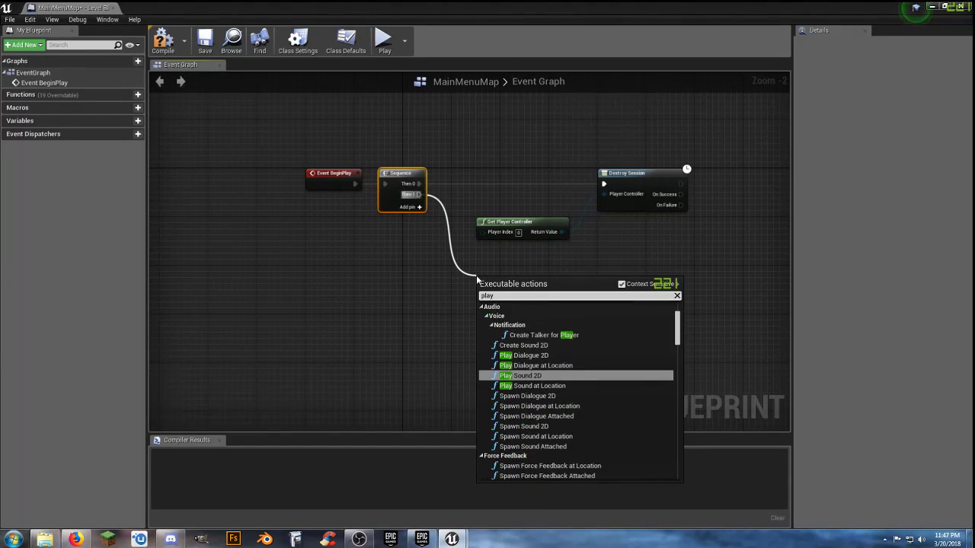
pyautogui.write('sound')
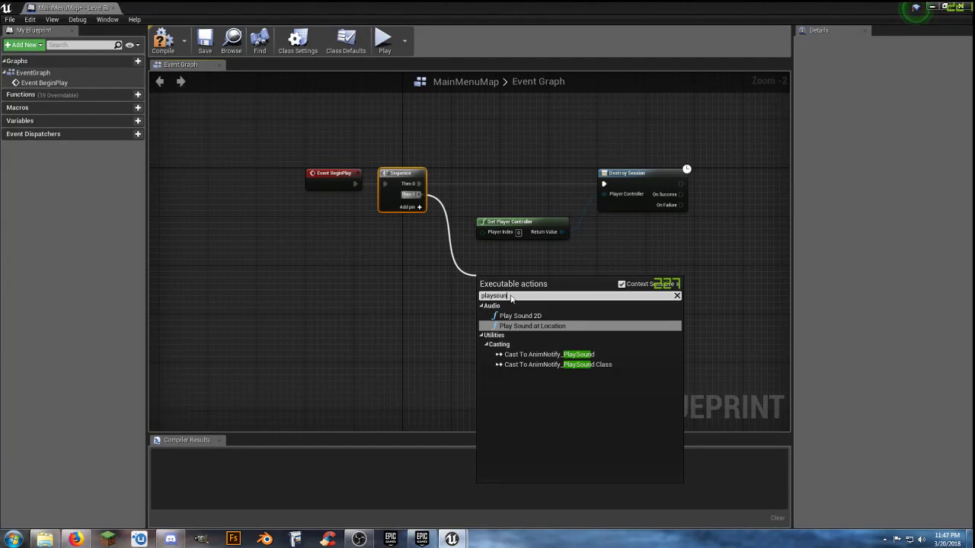
pyautogui.click(529, 326)
pyautogui.moveTo(509, 289); pyautogui.dragTo(508, 263)
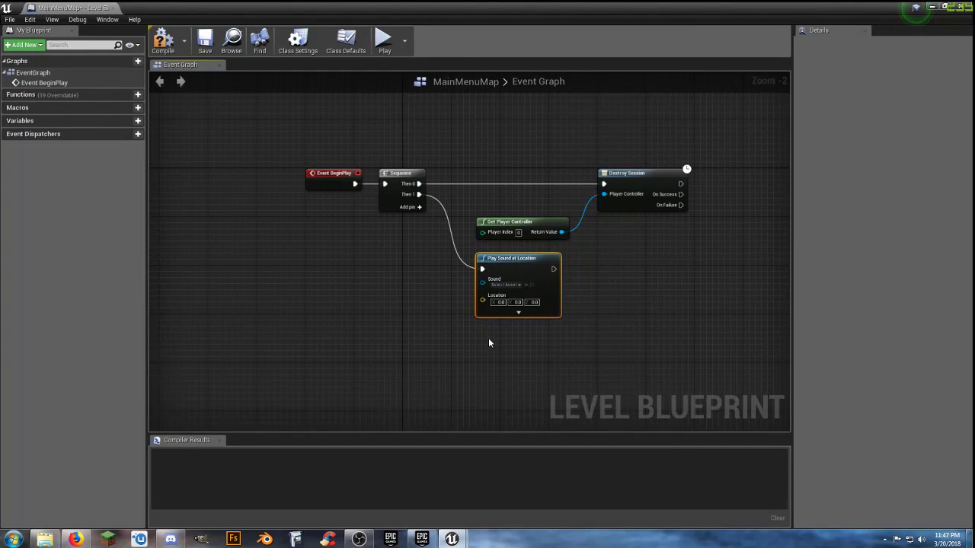
# Set the Play Sound at Location node to the Antihero sound with a Volume Multiplier of 0.6, then compile and save
pyautogui.click(509, 283)
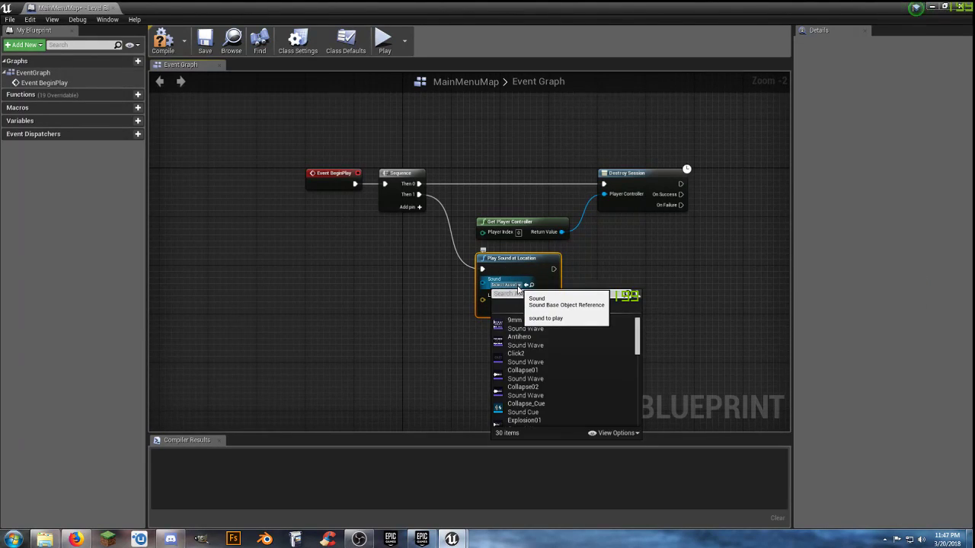
pyautogui.click(539, 342)
pyautogui.click(519, 308)
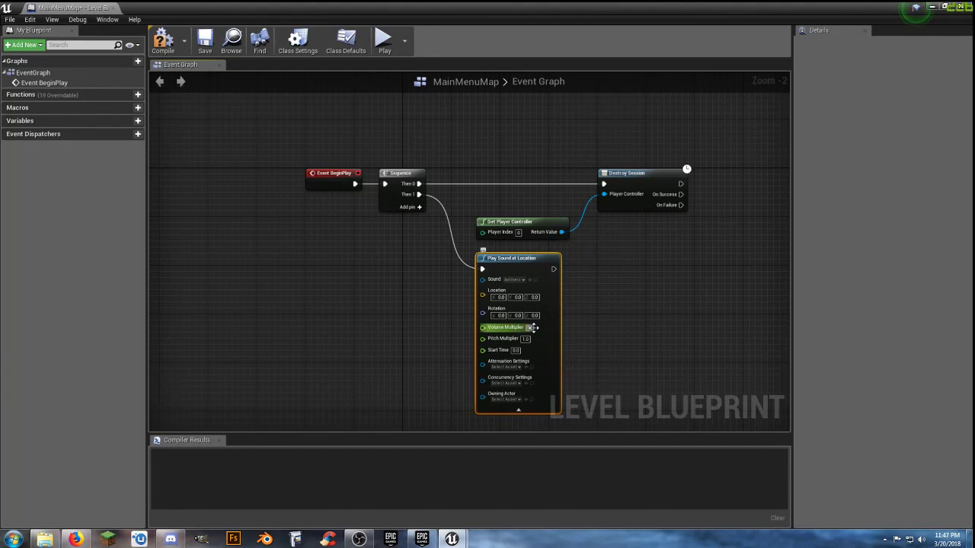
pyautogui.click(634, 327)
pyautogui.click(164, 39)
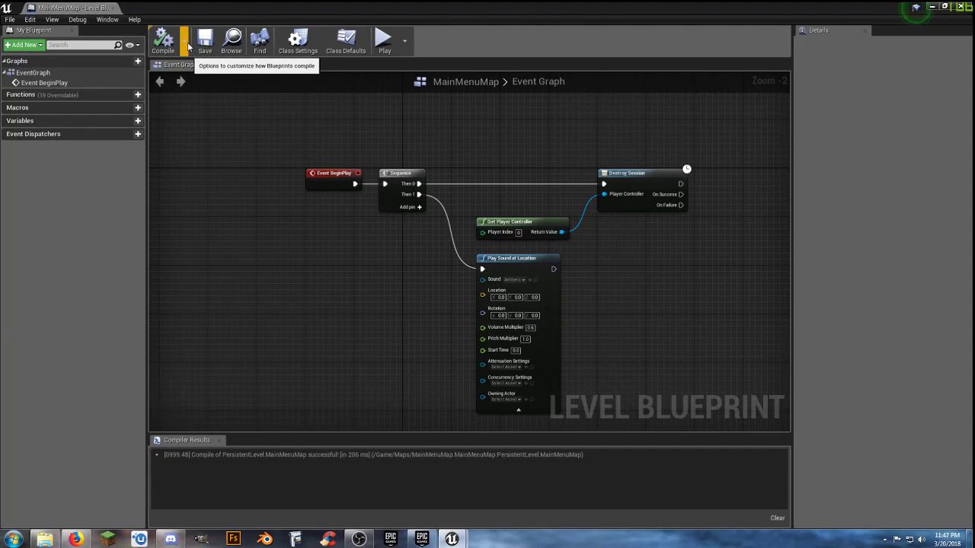
# Dock the Level Blueprint beside the level editor and check the Antihero track's duration in the Asset Audio Music folder
pyautogui.moveTo(67, 9); pyautogui.dragTo(185, 15)
pyautogui.click(84, 8)
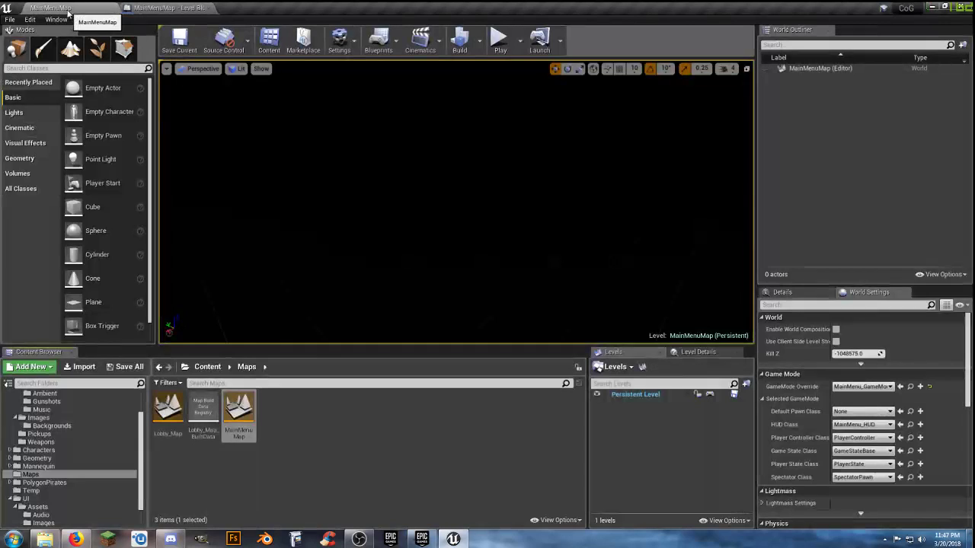
pyautogui.click(194, 492)
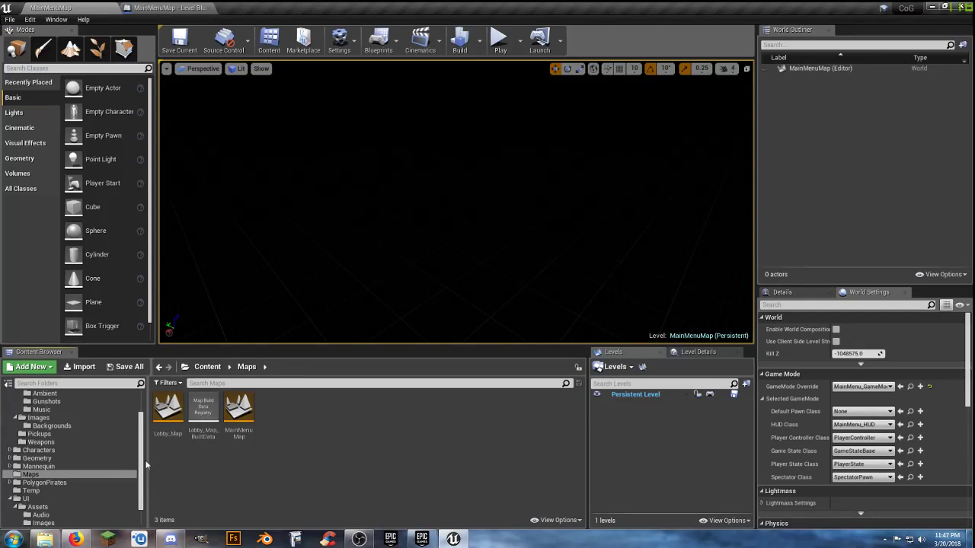
pyautogui.click(140, 465)
pyautogui.moveTo(141, 465); pyautogui.dragTo(144, 440)
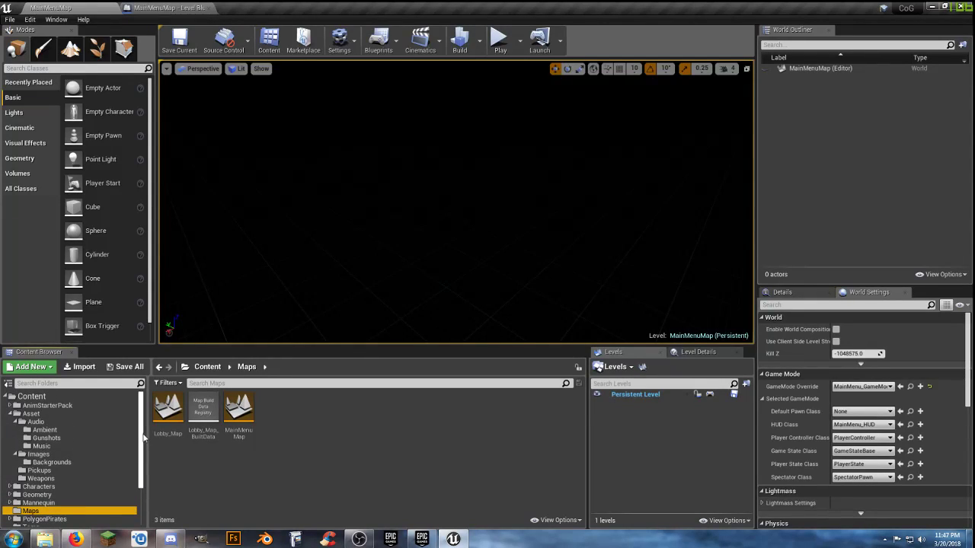
pyautogui.click(53, 447)
pyautogui.moveTo(174, 423)
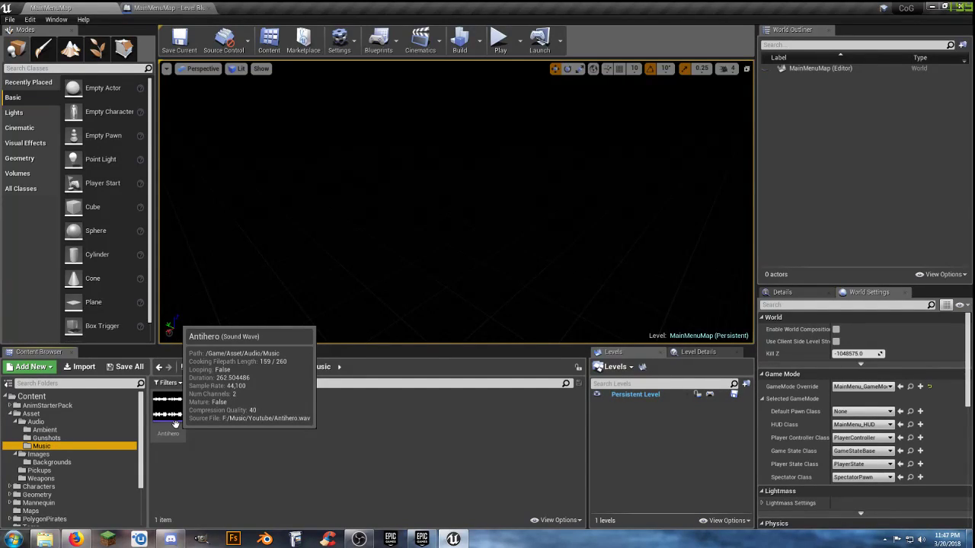
# Return to the Level Blueprint and add a Delay node after Play Sound at Location with a Duration of 265 seconds
pyautogui.click(169, 7)
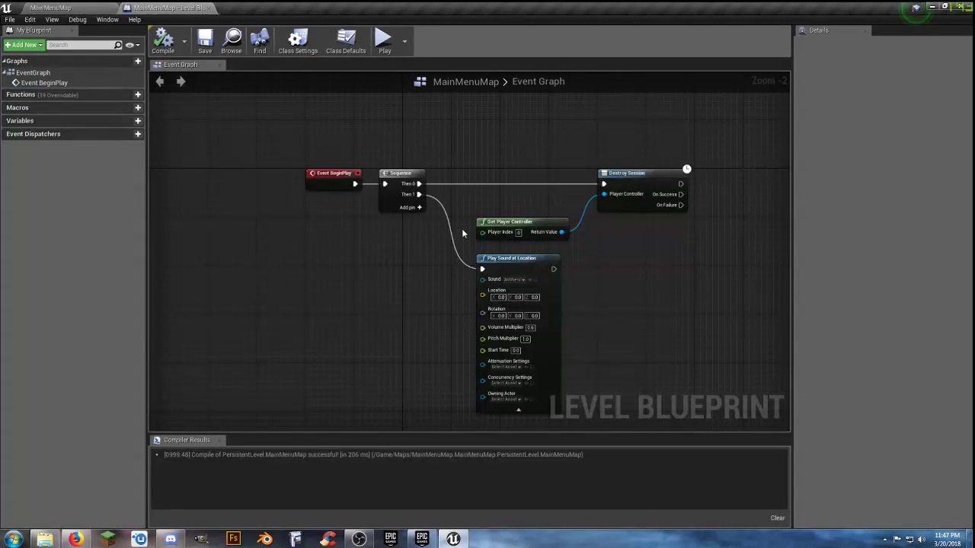
pyautogui.moveTo(622, 310); pyautogui.dragTo(552, 267, button='right')
pyautogui.moveTo(493, 232); pyautogui.dragTo(522, 254)
pyautogui.write('delay')
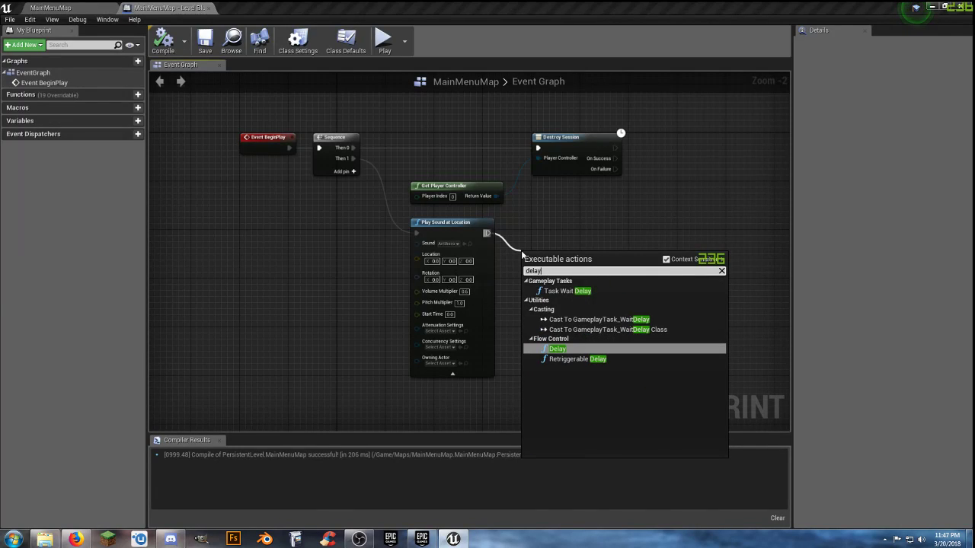
pyautogui.press('Return')
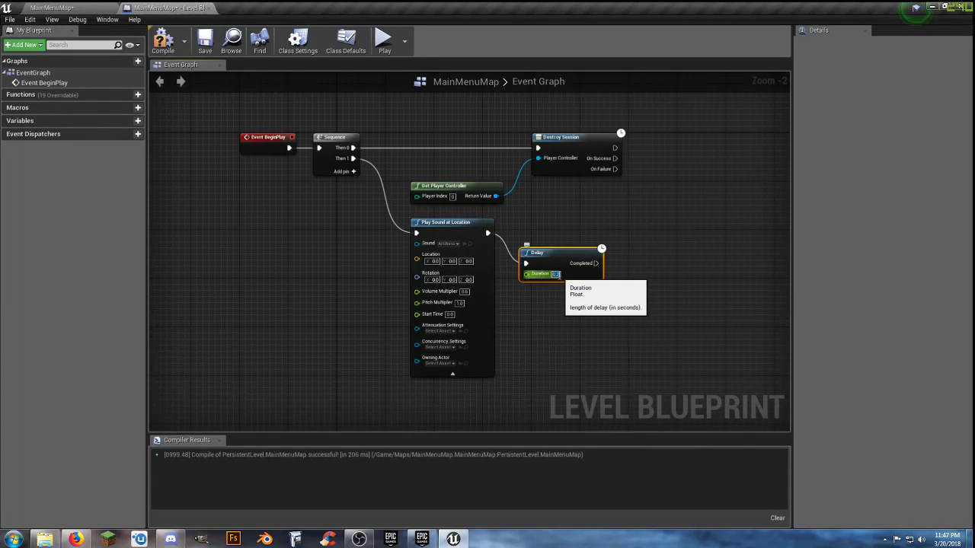
pyautogui.write('265')
pyautogui.click(587, 282)
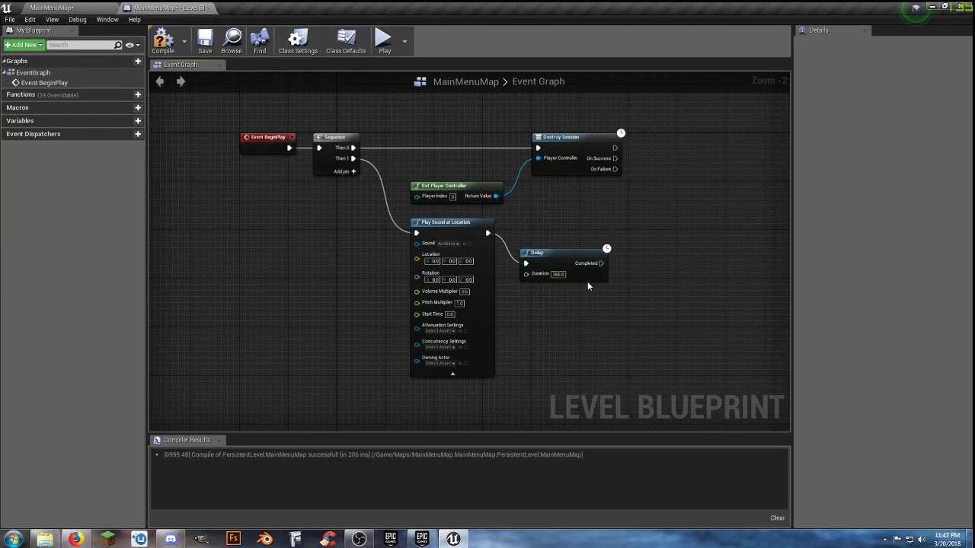
# Loop the Delay's Completed output back into Play Sound at Location, then compile, save and close the Level Blueprint
pyautogui.moveTo(601, 263); pyautogui.dragTo(417, 234)
pyautogui.click(163, 40)
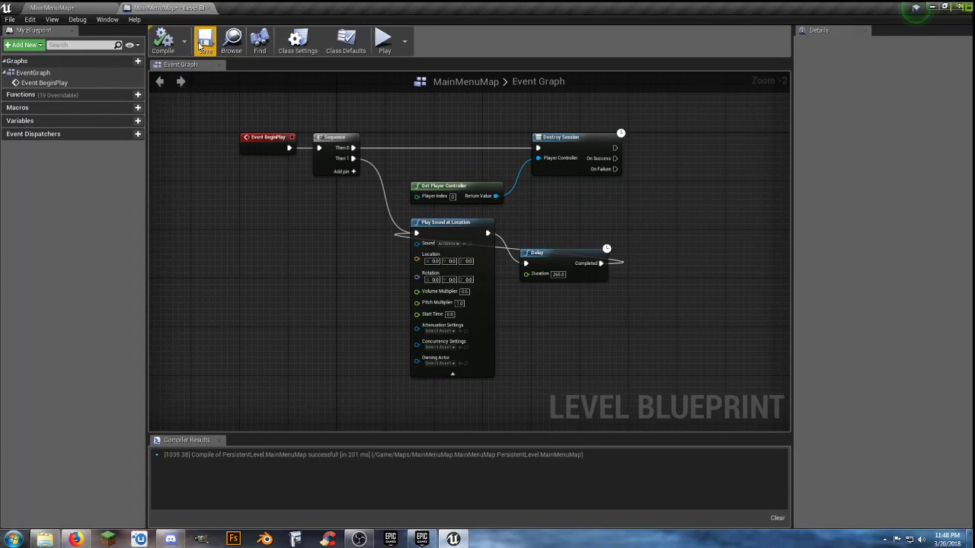
pyautogui.click(203, 42)
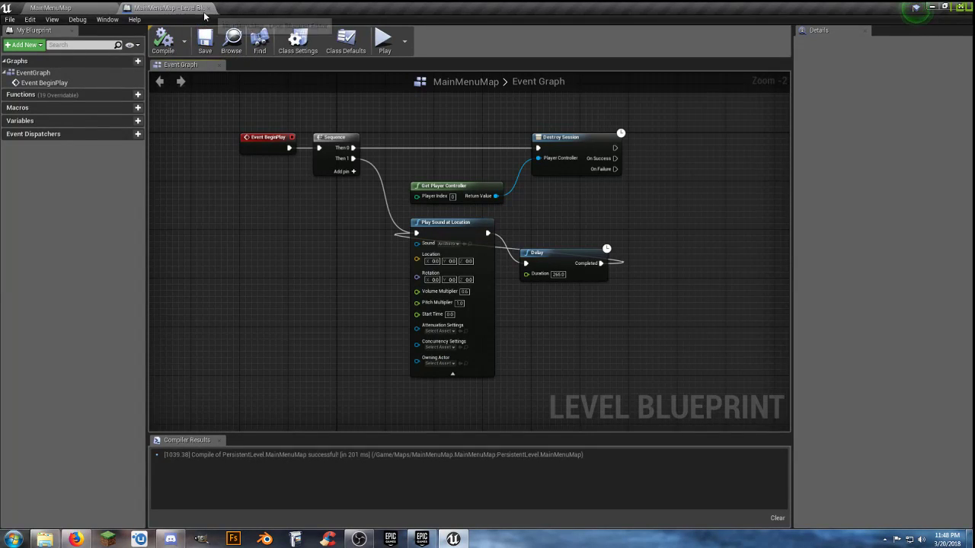
pyautogui.click(210, 8)
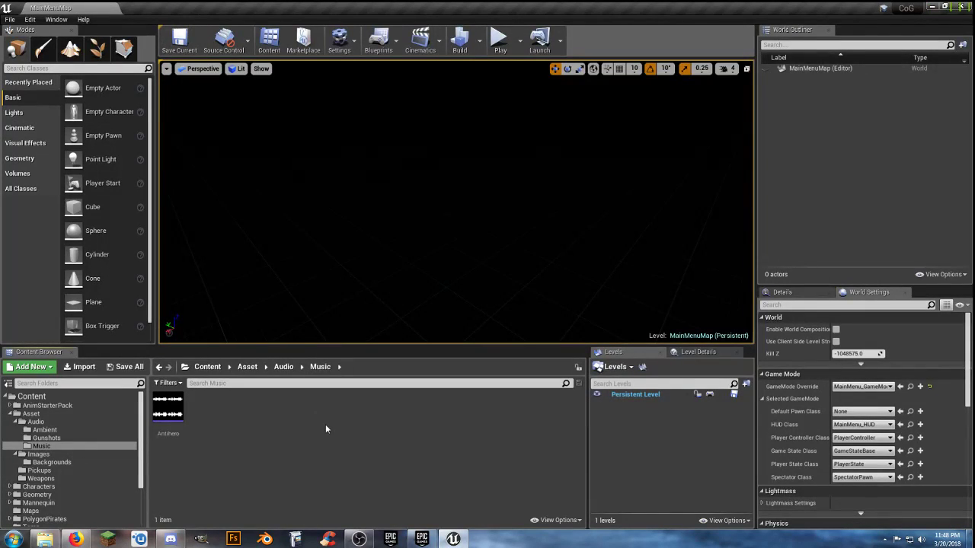
# Play the main menu level, test the Multi Player, HOST and FIND options, and quit through Exit Game
pyautogui.click(498, 45)
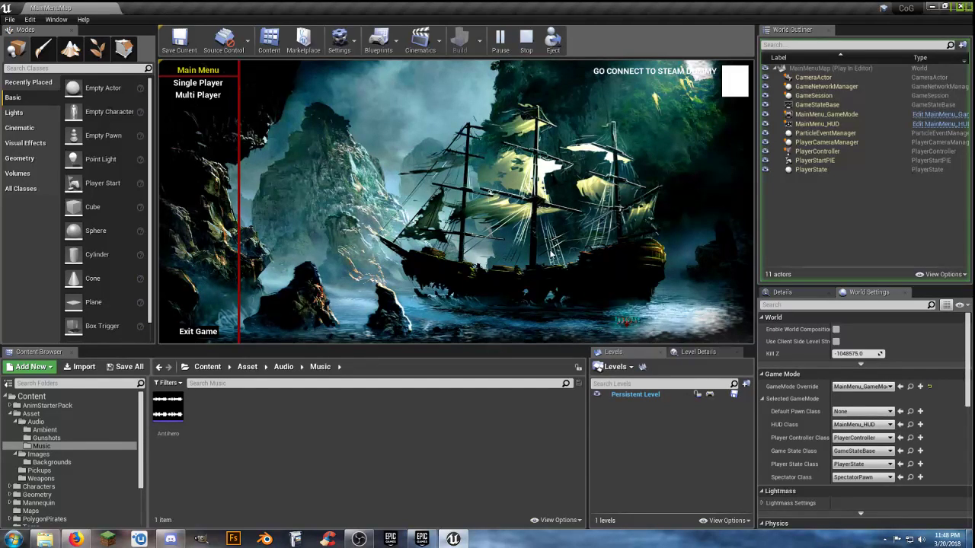
pyautogui.click(196, 95)
pyautogui.click(211, 109)
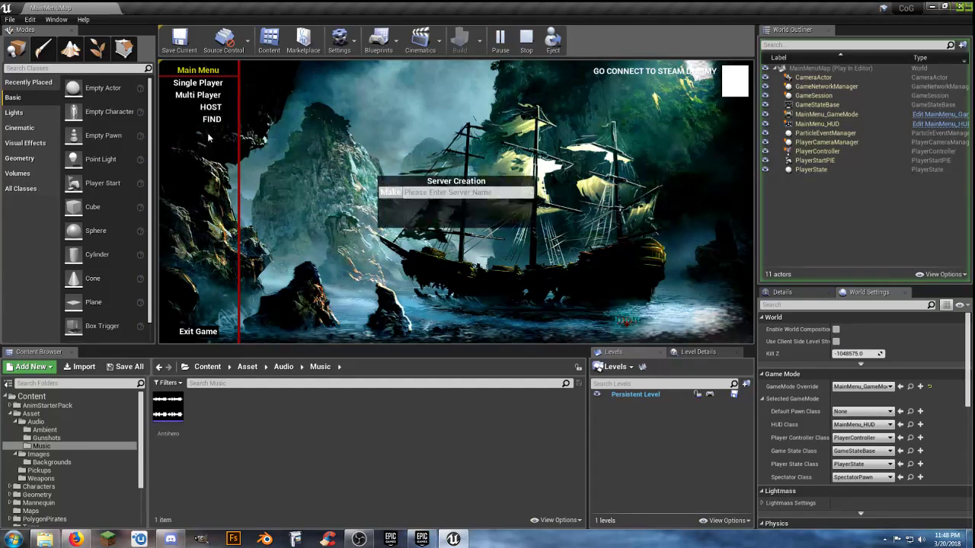
pyautogui.click(214, 122)
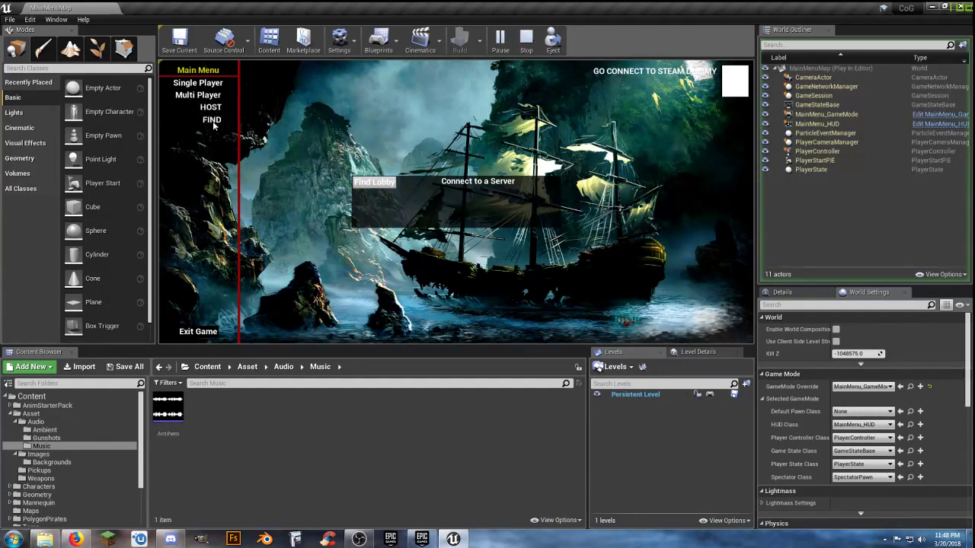
pyautogui.click(213, 122)
pyautogui.click(210, 121)
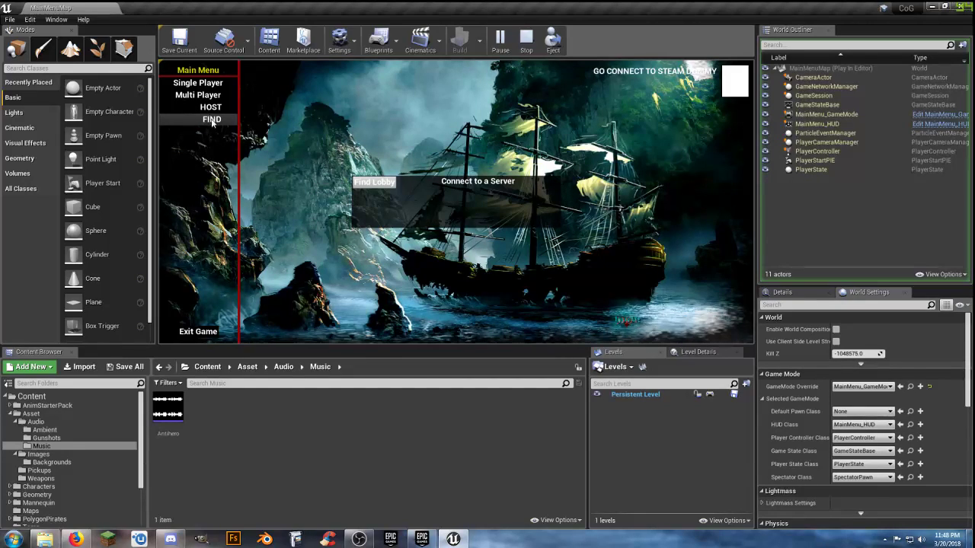
pyautogui.click(211, 120)
pyautogui.click(211, 109)
pyautogui.click(213, 110)
pyautogui.click(207, 97)
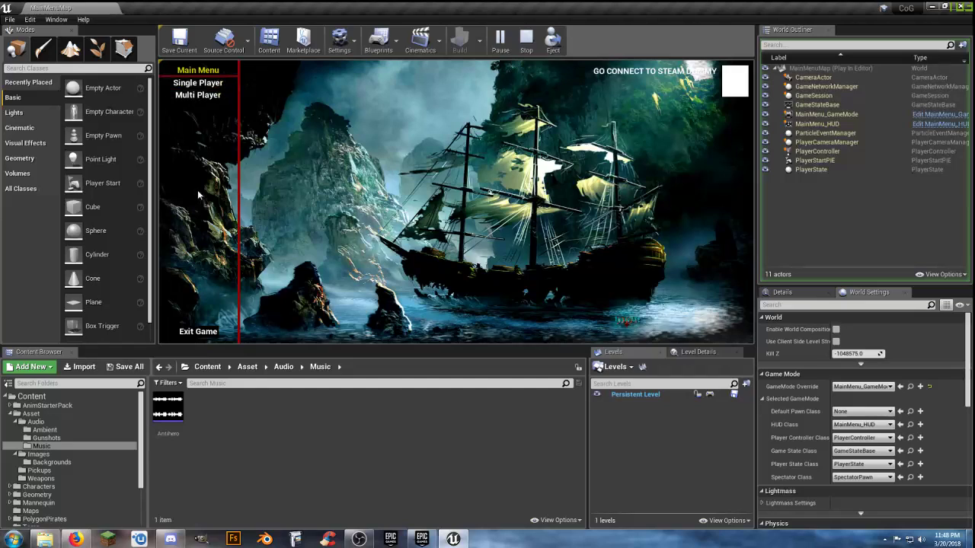
pyautogui.click(196, 331)
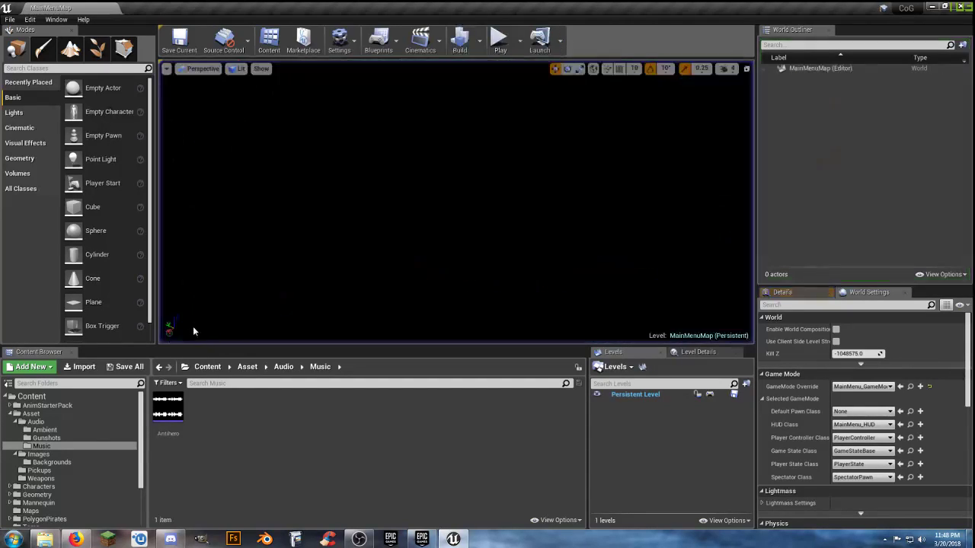
# Open the Demonstration map from the PolygonPirates Maps folder and view the row of Player Starts on the beach
pyautogui.scroll(-3, 69, 479)
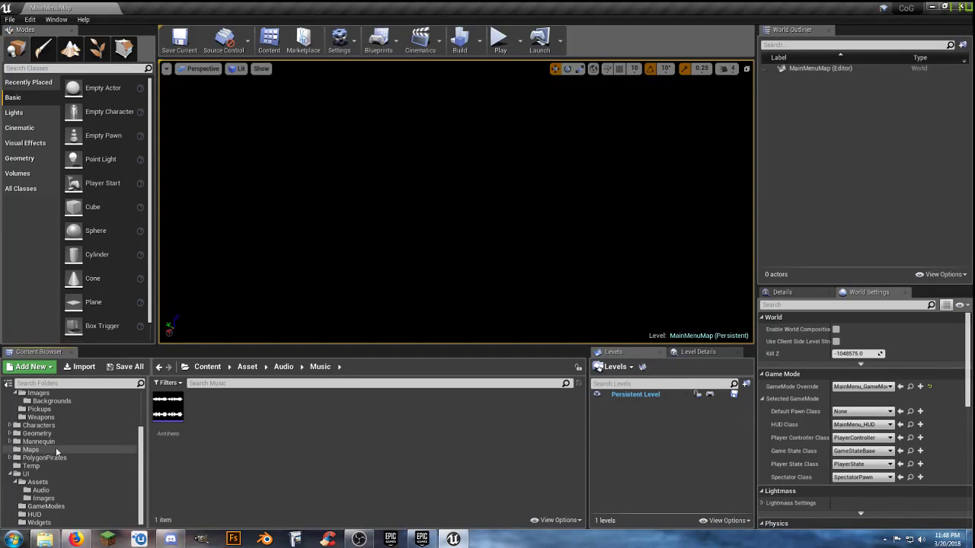
pyautogui.click(10, 458)
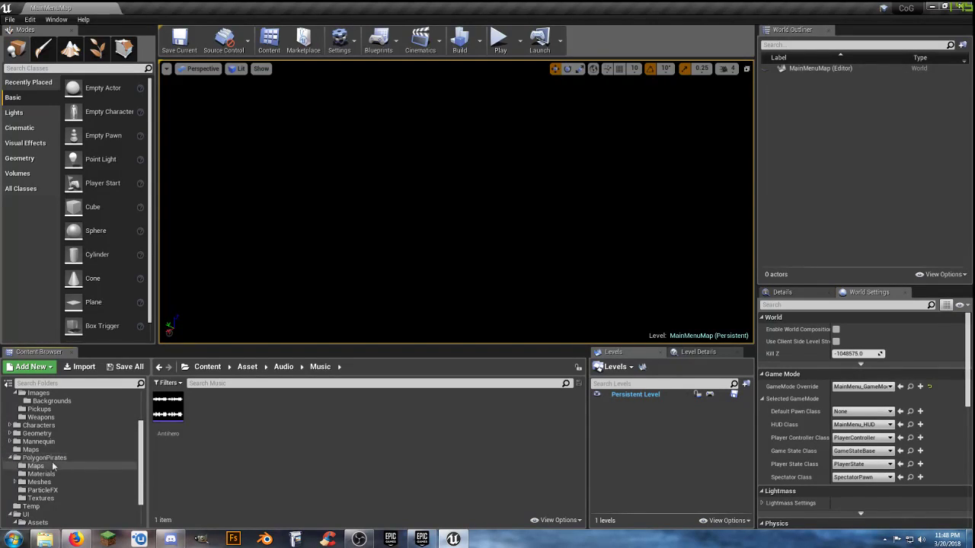
pyautogui.click(36, 466)
pyautogui.doubleClick(162, 412)
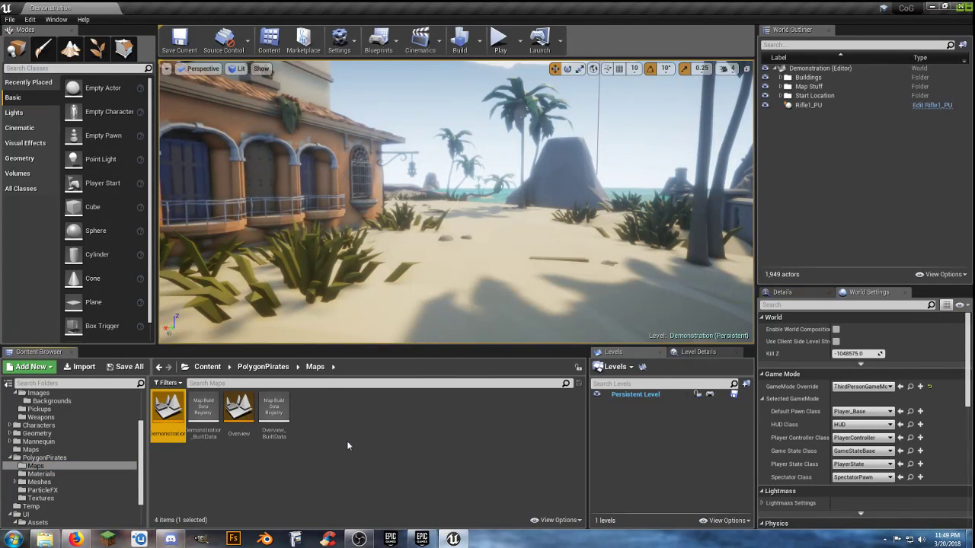
pyautogui.moveTo(438, 256); pyautogui.dragTo(190, 256, button='right')
pyautogui.moveTo(456, 228); pyautogui.dragTo(495, 183, button='right')
pyautogui.moveTo(480, 275); pyautogui.dragTo(434, 262, button='right')
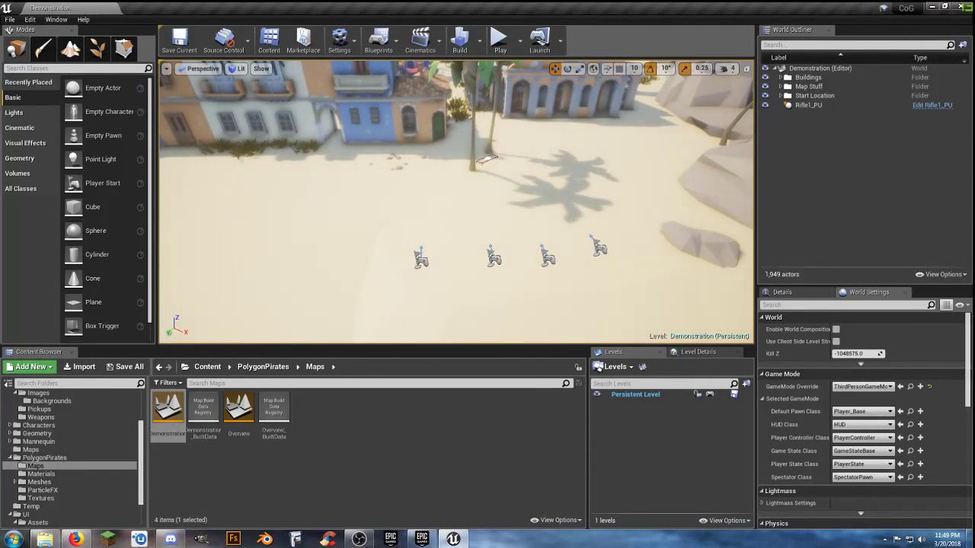
# Delete three of the four Player Starts on the beach, keeping the one farthest from the rocks
pyautogui.click(494, 259)
pyautogui.press('Delete')
pyautogui.click(547, 260)
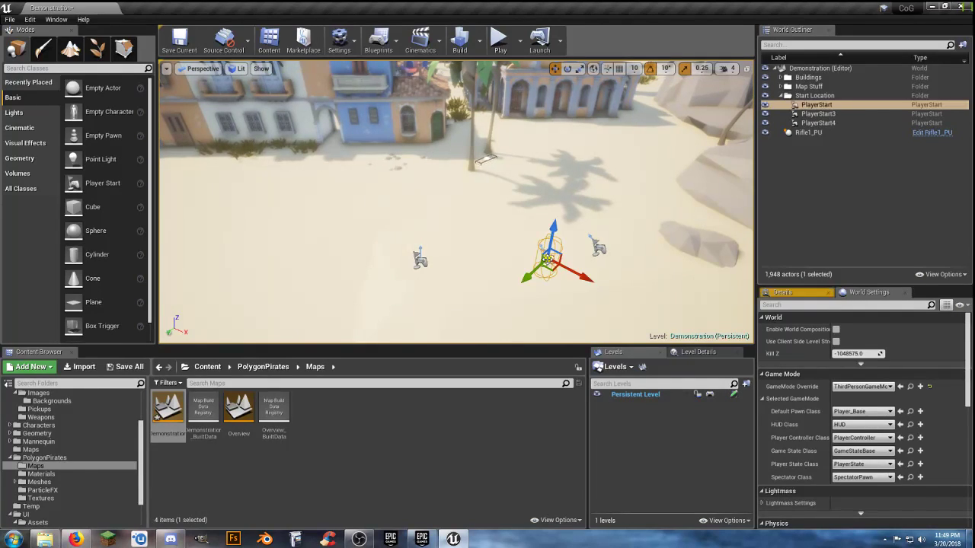
pyautogui.press('Delete')
pyautogui.click(598, 247)
pyautogui.press('Delete')
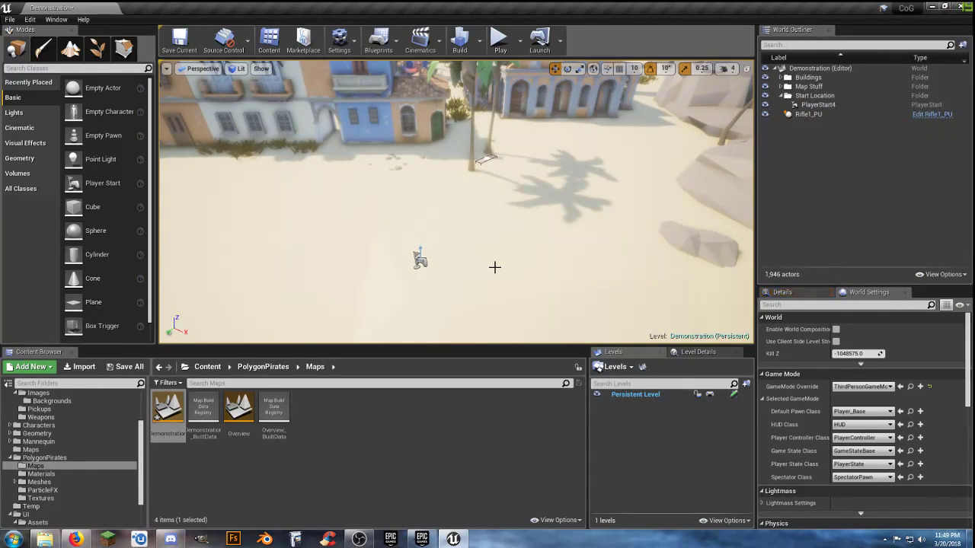
# Rename the remaining Player Start in the Start Location folder as PlayerStart
pyautogui.click(826, 105)
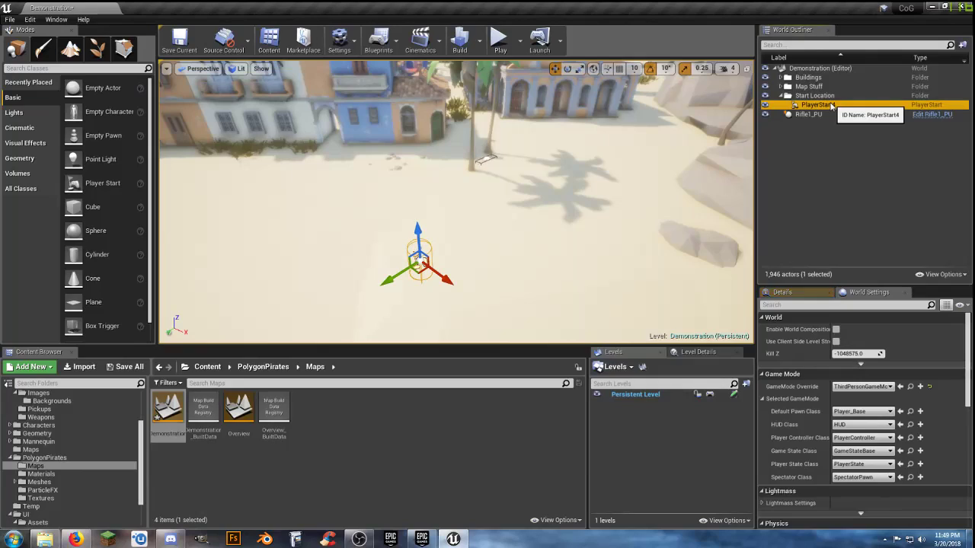
pyautogui.click(829, 107)
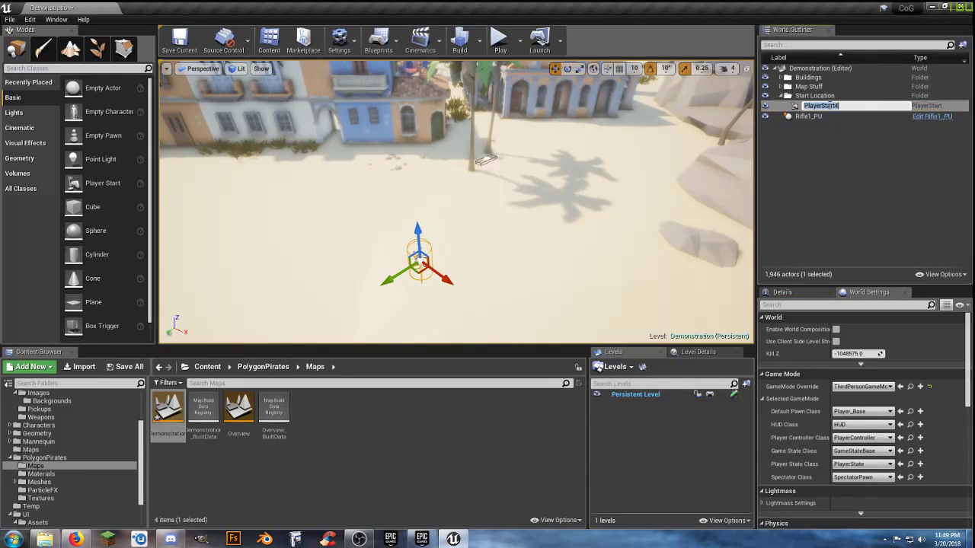
pyautogui.press('End')
pyautogui.press('BackSpace')
pyautogui.click(843, 171)
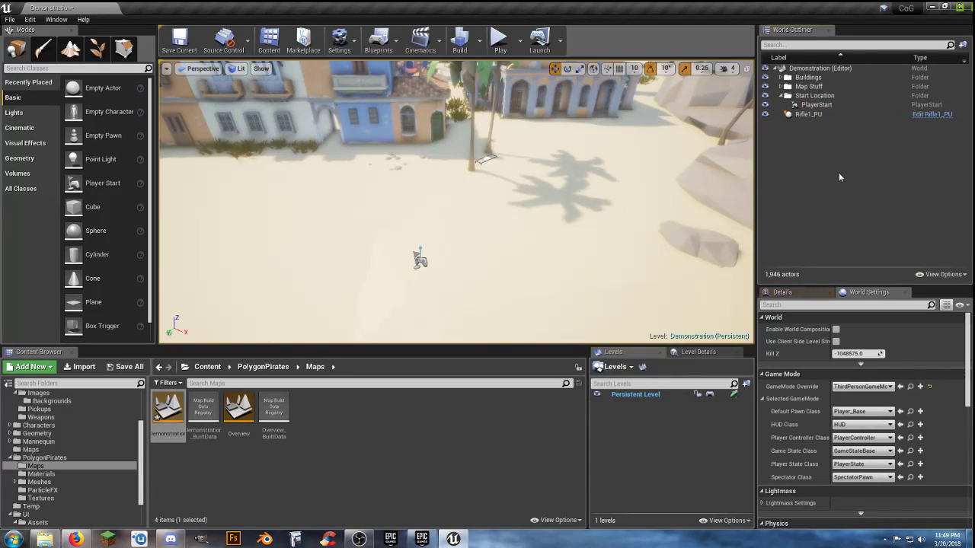
pyautogui.click(420, 259)
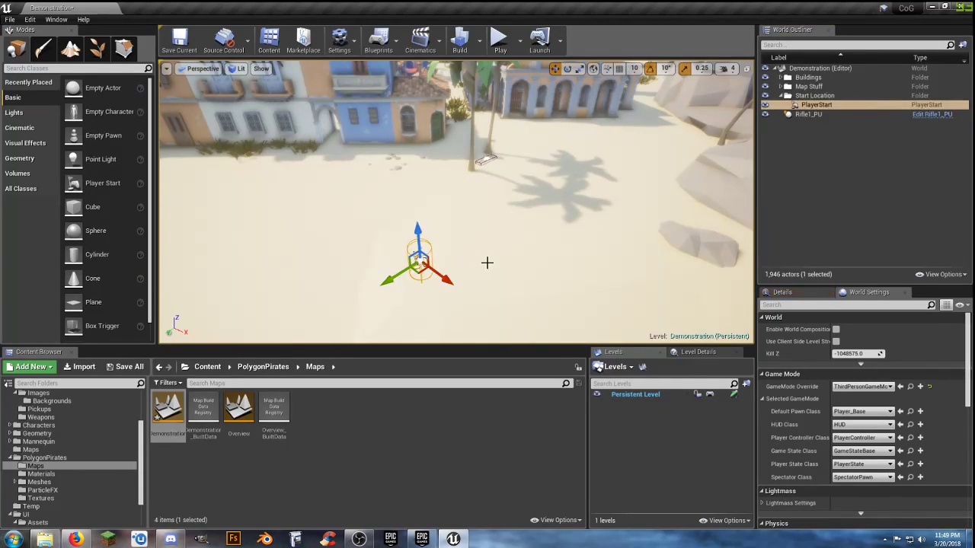
pyautogui.click(487, 261)
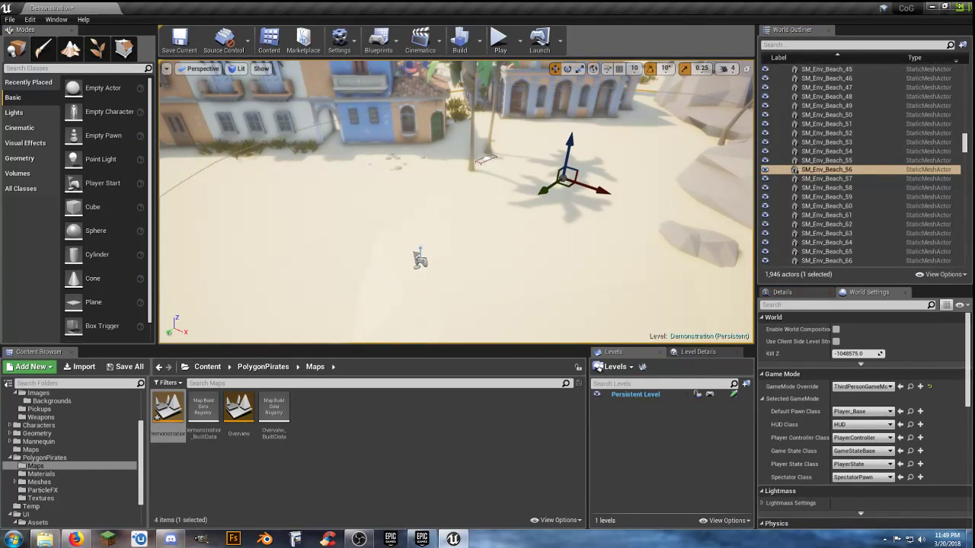
pyautogui.moveTo(966, 149); pyautogui.dragTo(966, 72)
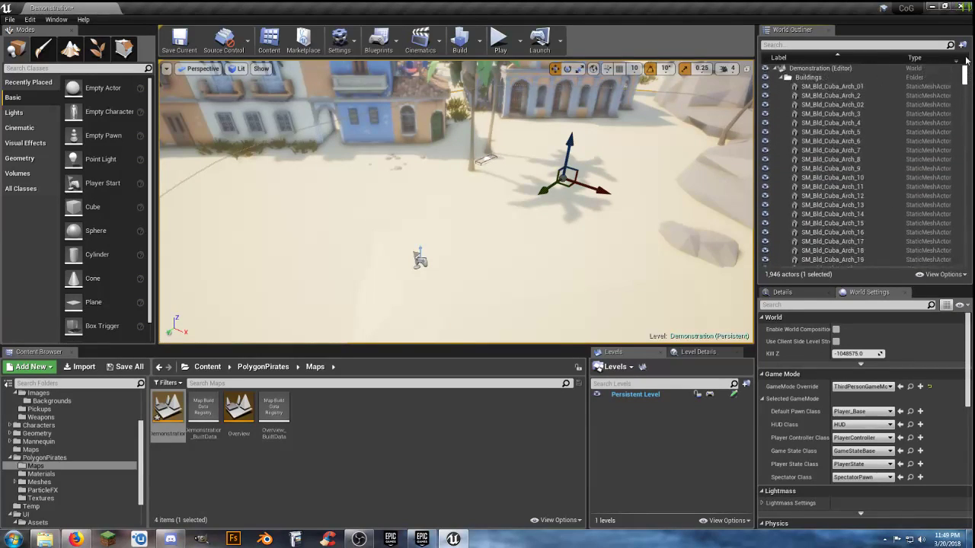
pyautogui.click(782, 78)
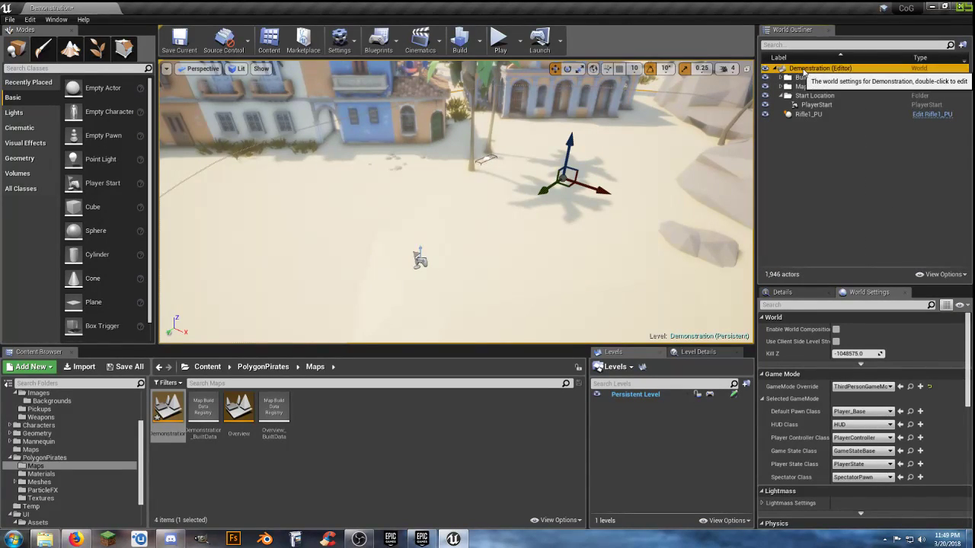
pyautogui.click(815, 68)
pyautogui.click(828, 187)
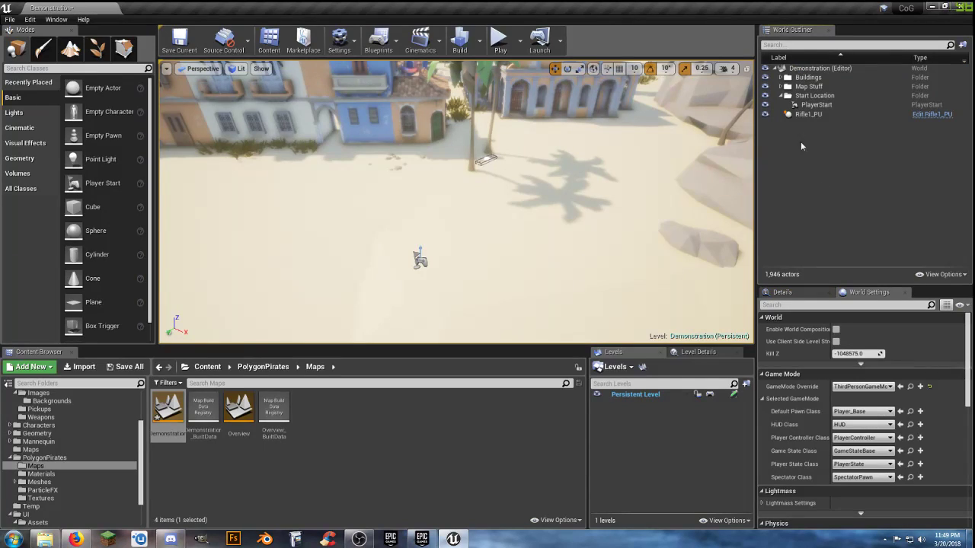
# Create a new folder named Pickups directly under the Demonstration world in the World Outliner
pyautogui.click(815, 68)
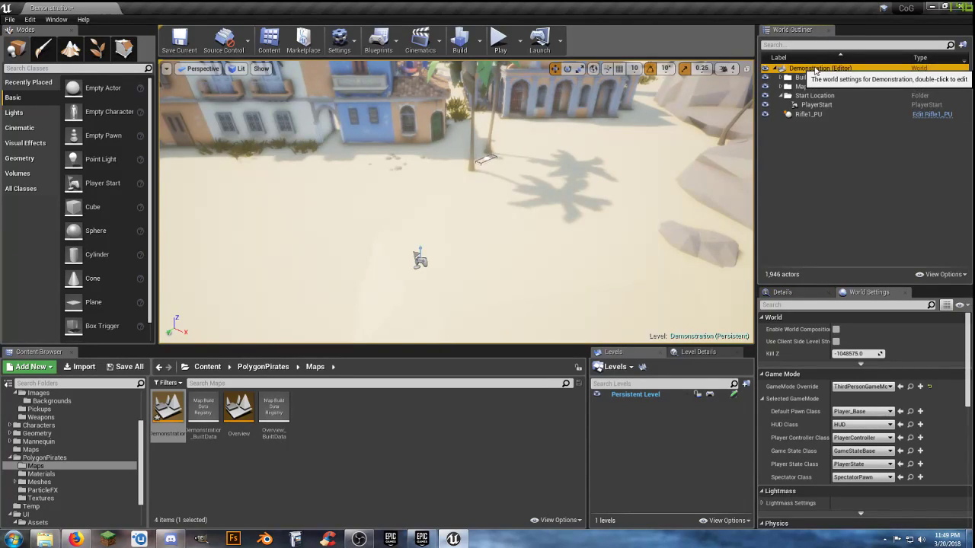
pyautogui.rightClick(814, 69)
pyautogui.click(851, 72)
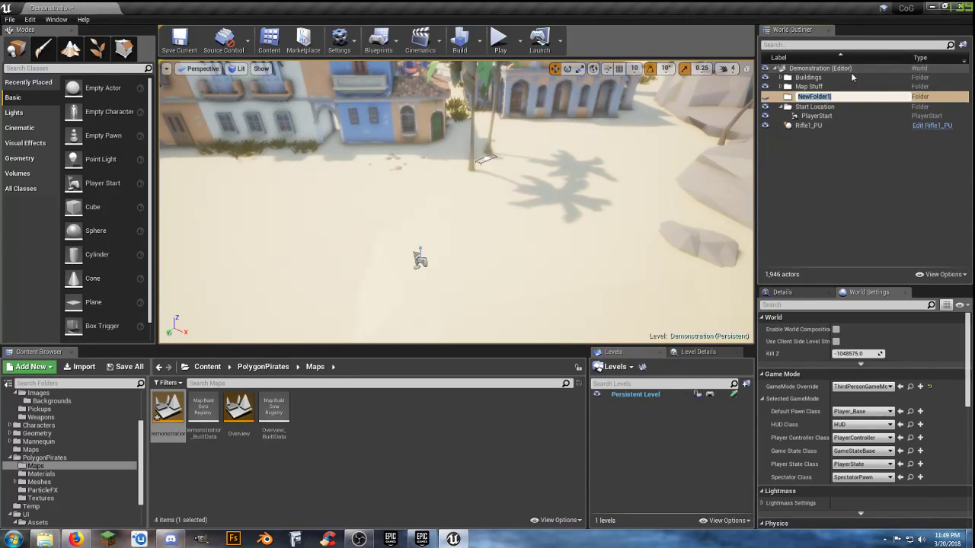
pyautogui.write('Pickups')
pyautogui.press('Return')
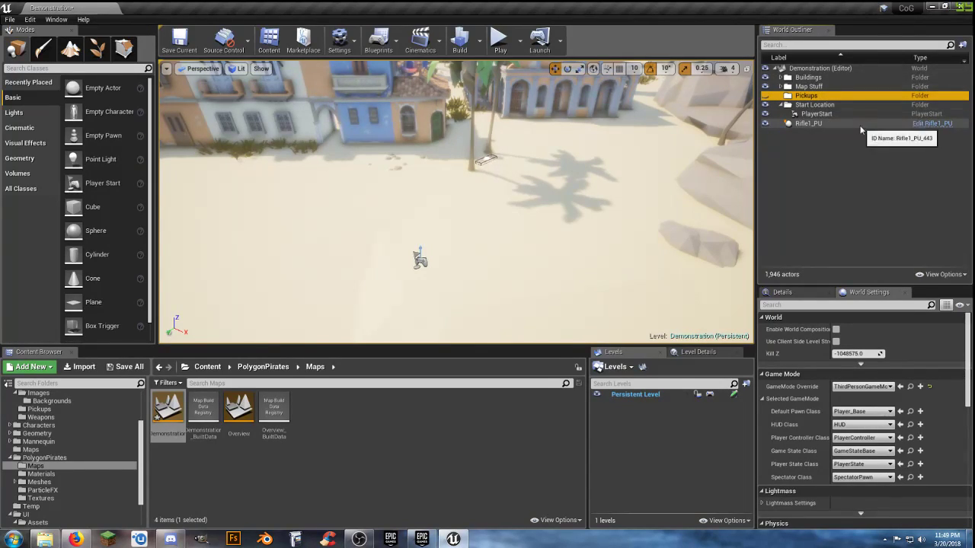
# Move Rifle1_PU into the Pickups folder, and collapse the Pickups and Start Location folders
pyautogui.moveTo(815, 125); pyautogui.dragTo(819, 99)
pyautogui.click(817, 147)
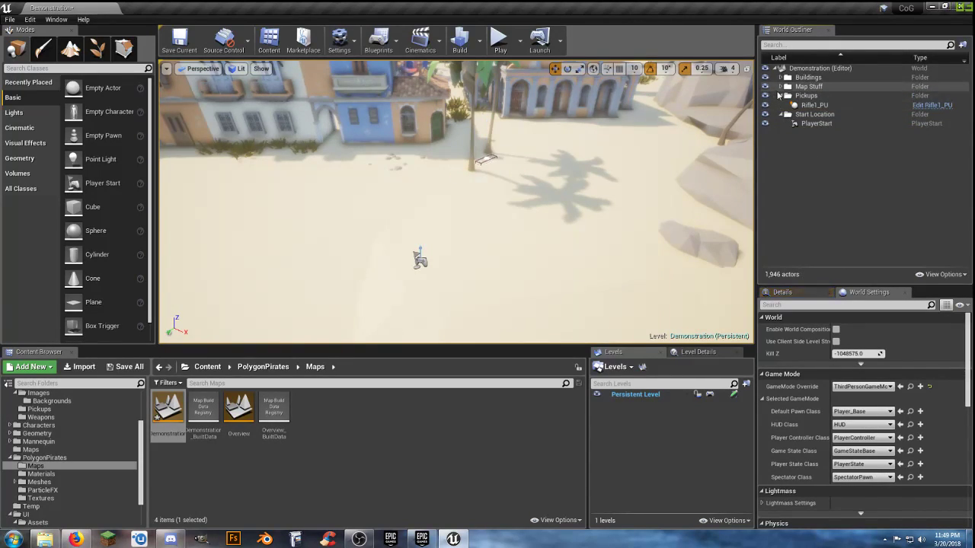
pyautogui.click(781, 96)
pyautogui.click(782, 105)
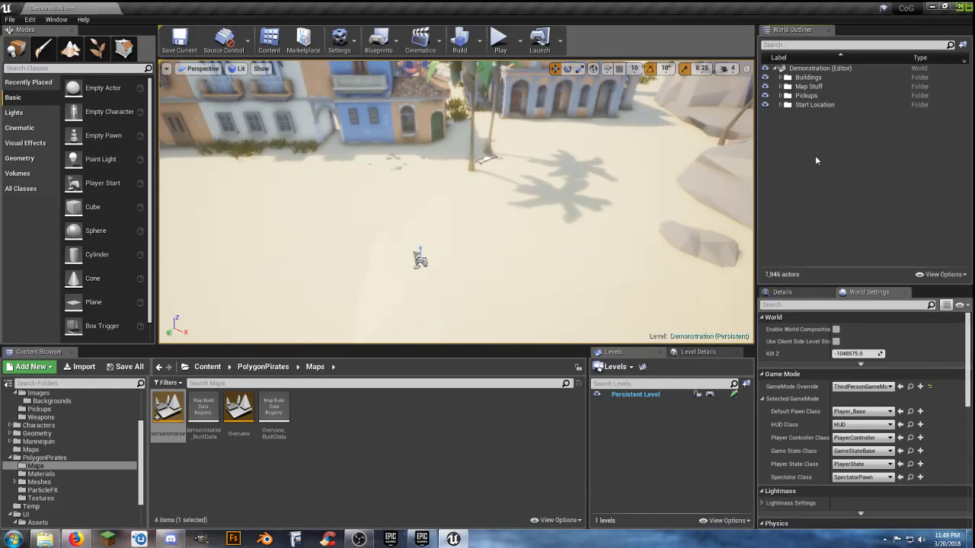
# Look over the beach and town around the Player Start and save the modified Demonstration level
pyautogui.click(456, 434)
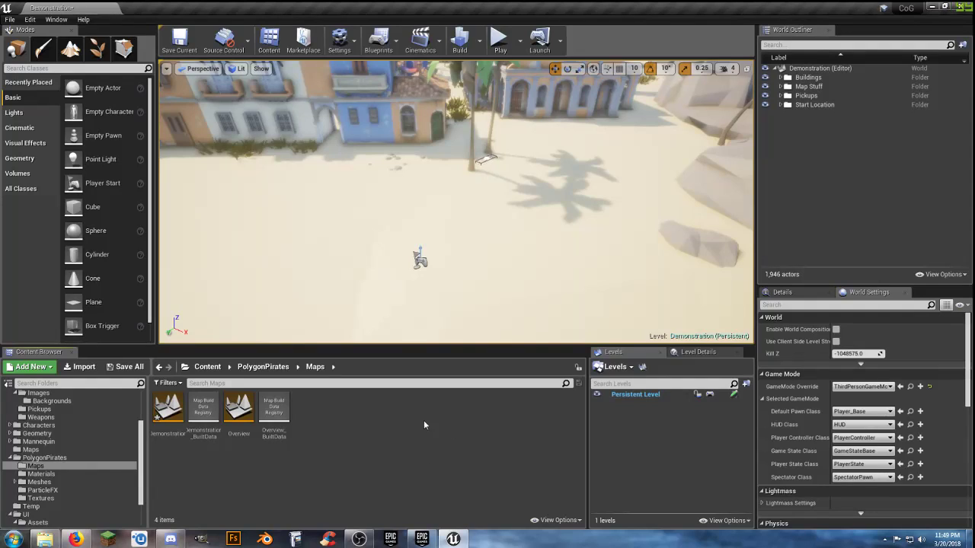
pyautogui.moveTo(481, 268); pyautogui.dragTo(609, 182, button='right')
pyautogui.press('s')
pyautogui.press('s')
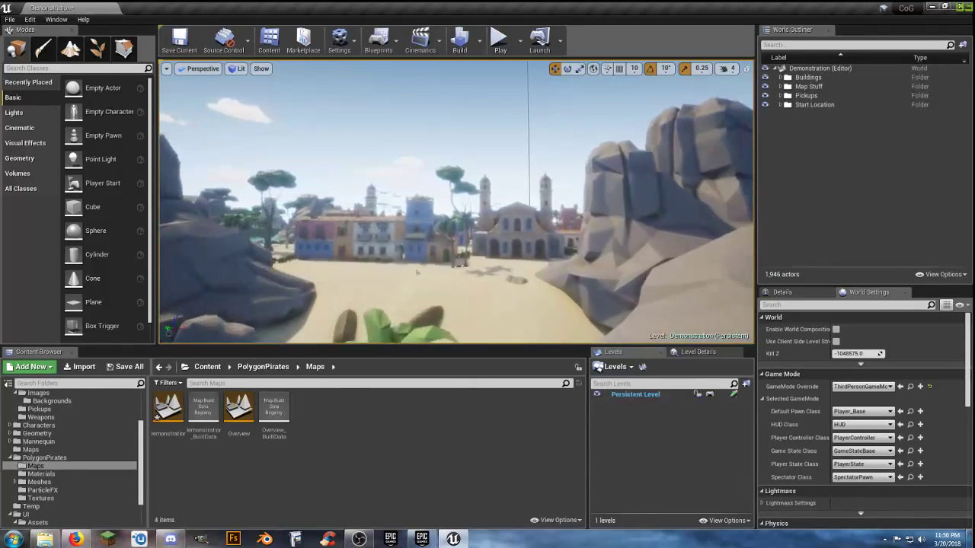
pyautogui.moveTo(465, 220); pyautogui.dragTo(464, 220, button='right')
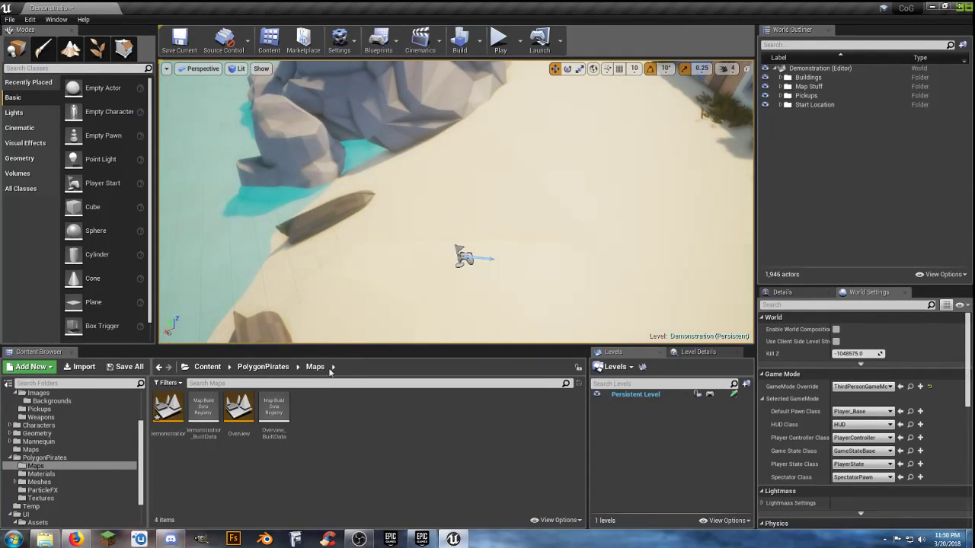
pyautogui.click(126, 367)
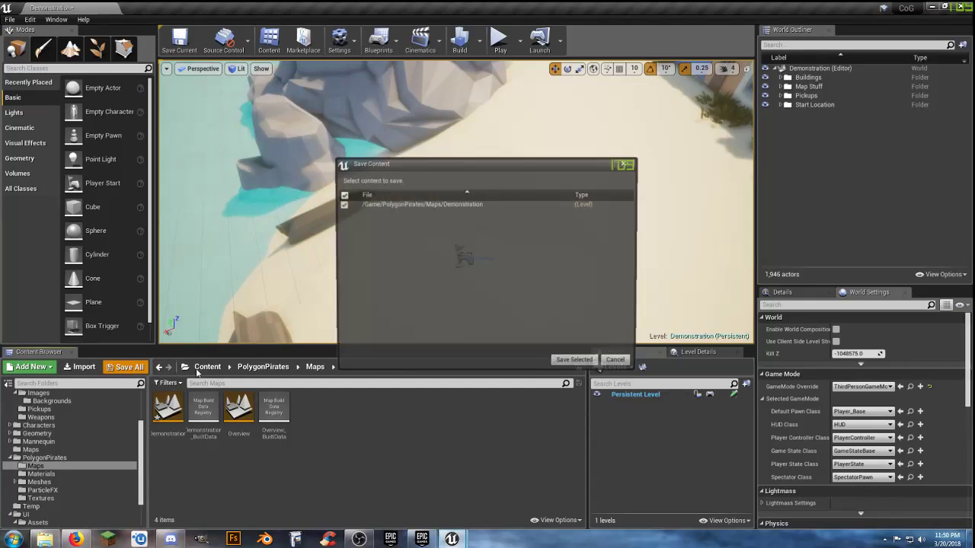
pyautogui.click(578, 363)
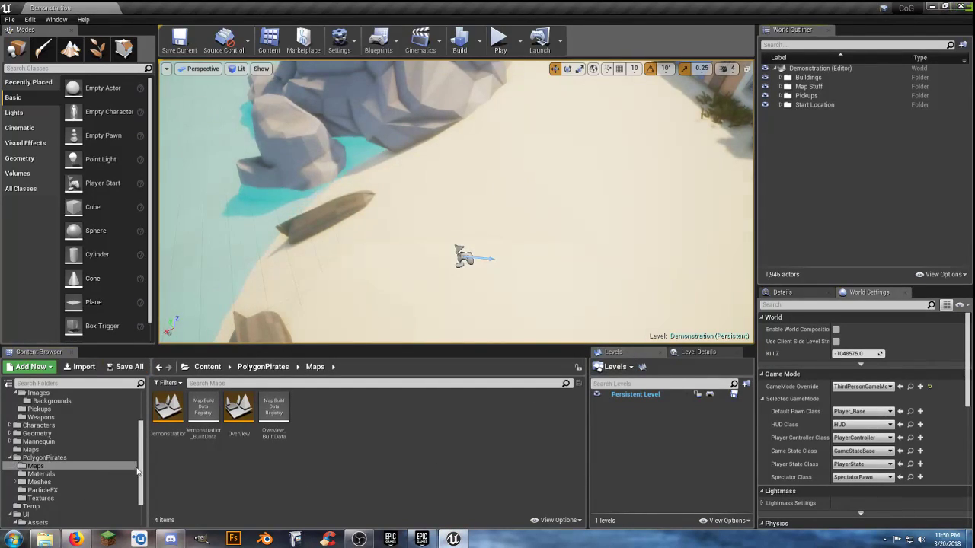
# Show the sounds in the Asset > Audio > Ambient folder and view the palm trees by the buildings
pyautogui.moveTo(141, 468); pyautogui.dragTo(143, 438)
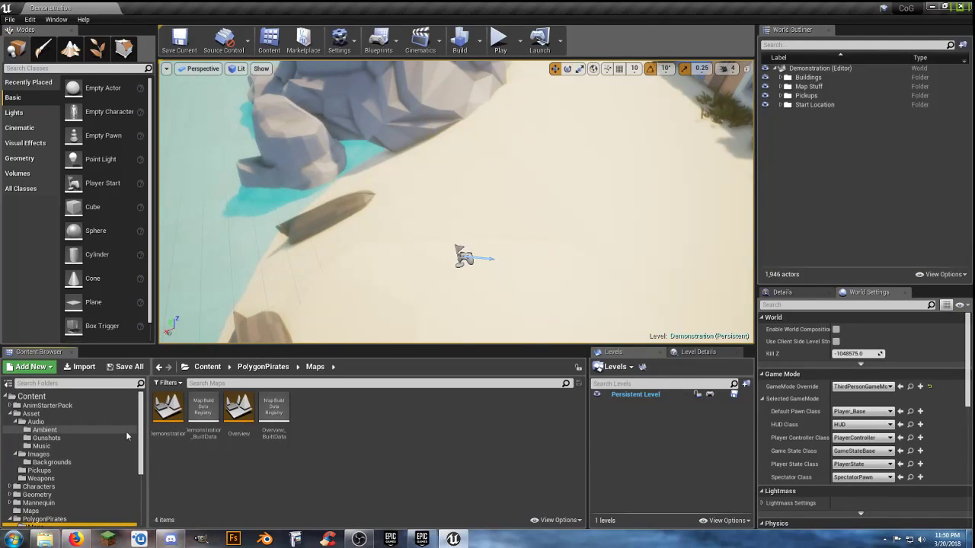
pyautogui.click(48, 431)
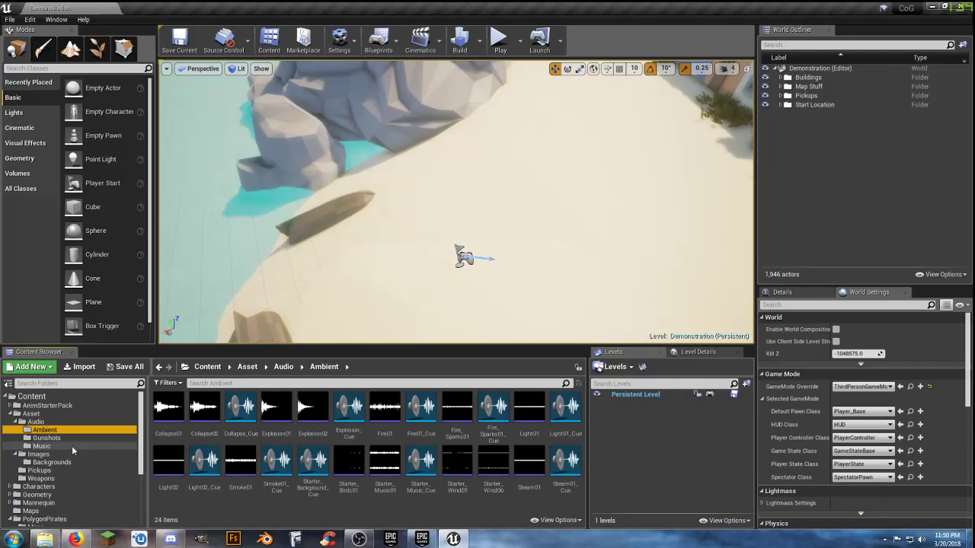
pyautogui.moveTo(505, 251); pyautogui.dragTo(716, 251, button='right')
pyautogui.moveTo(511, 240); pyautogui.dragTo(512, 179, button='right')
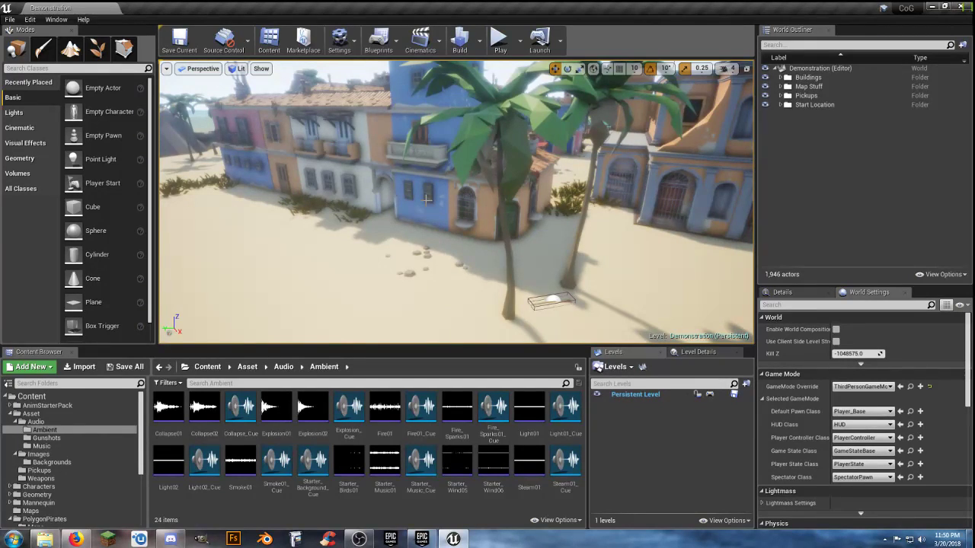
# Open the Demonstration map's Level Blueprint and delete the Event Tick node
pyautogui.click(383, 47)
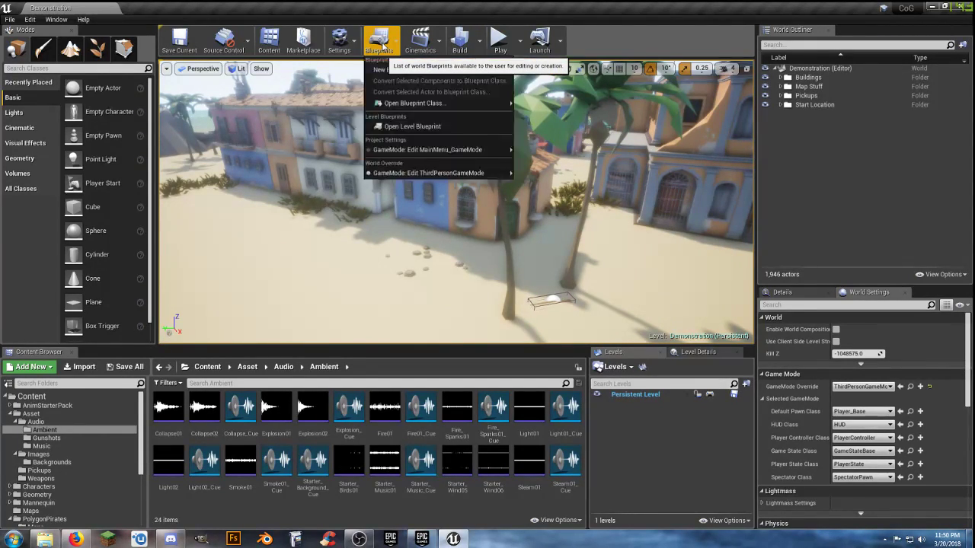
pyautogui.click(405, 128)
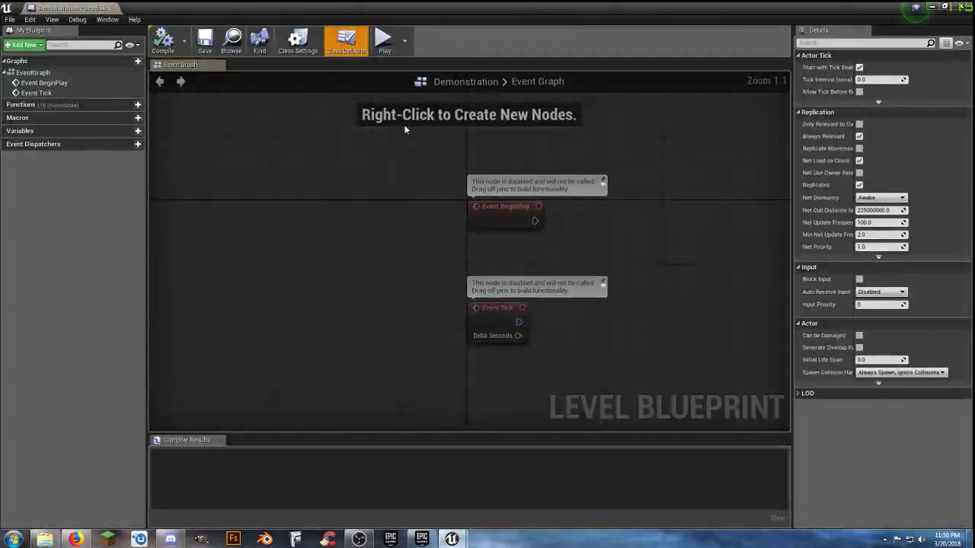
pyautogui.moveTo(531, 355); pyautogui.dragTo(428, 262)
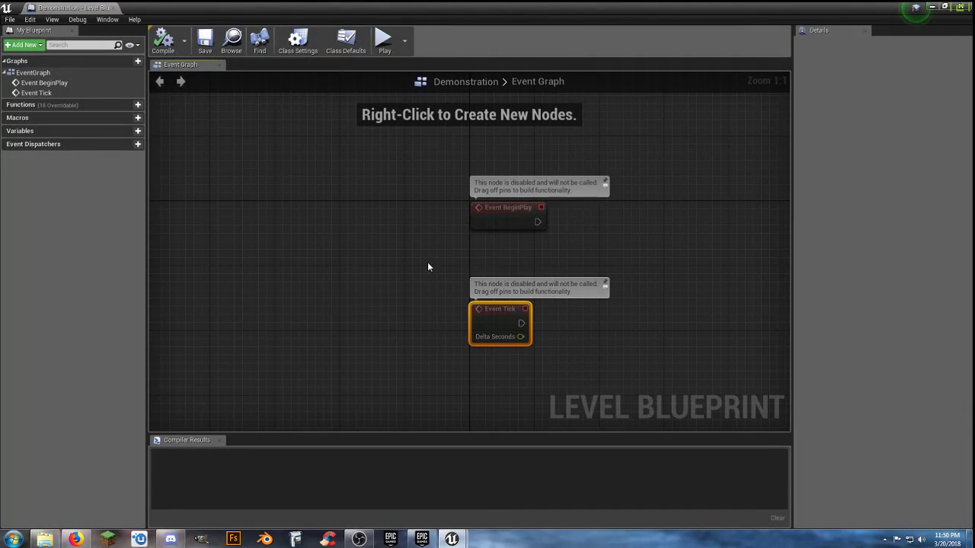
pyautogui.press('Delete')
pyautogui.moveTo(479, 265); pyautogui.dragTo(375, 260, button='right')
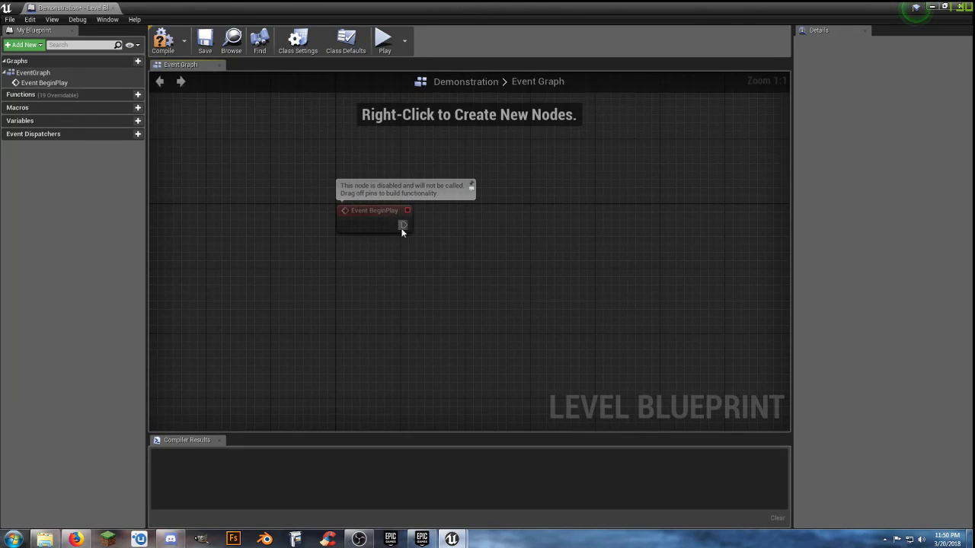
# Add a Sequence node from Event BeginPlay's execution output and align it with the event
pyautogui.moveTo(403, 225); pyautogui.dragTo(491, 229)
pyautogui.write('sequen')
pyautogui.press('Return')
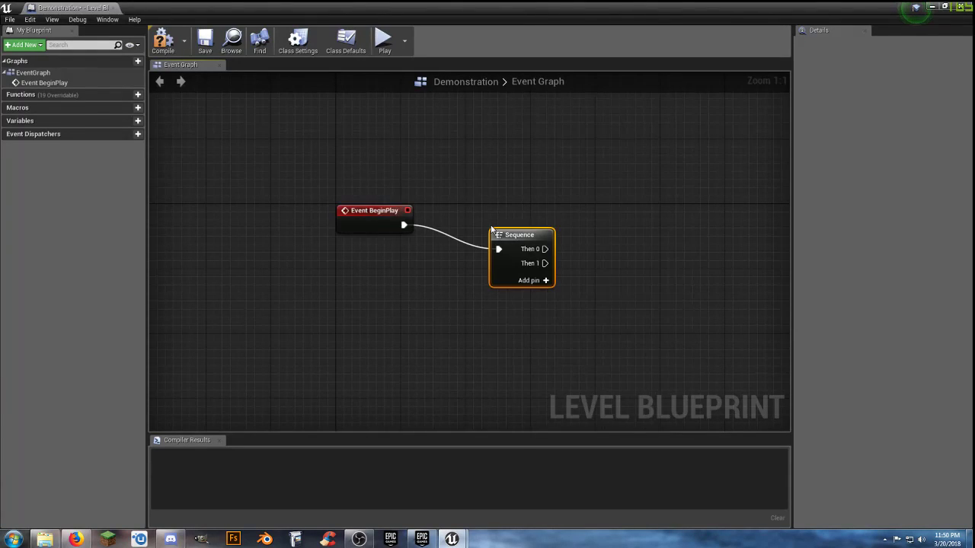
pyautogui.moveTo(515, 237); pyautogui.dragTo(489, 213)
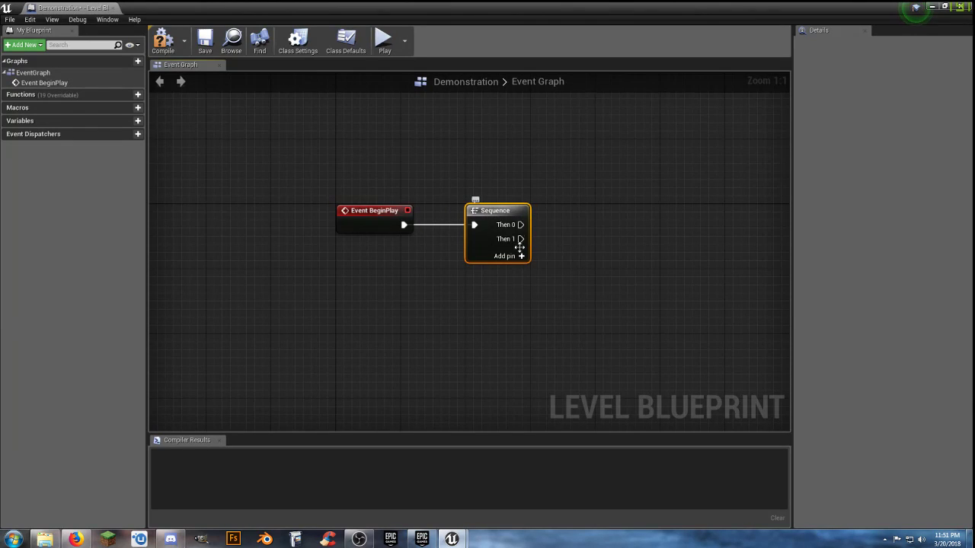
# Add a Play Sound at Location node from the Sequence's Then 0 output and line it up with the Sequence
pyautogui.moveTo(520, 224); pyautogui.dragTo(602, 227)
pyautogui.write('plays')
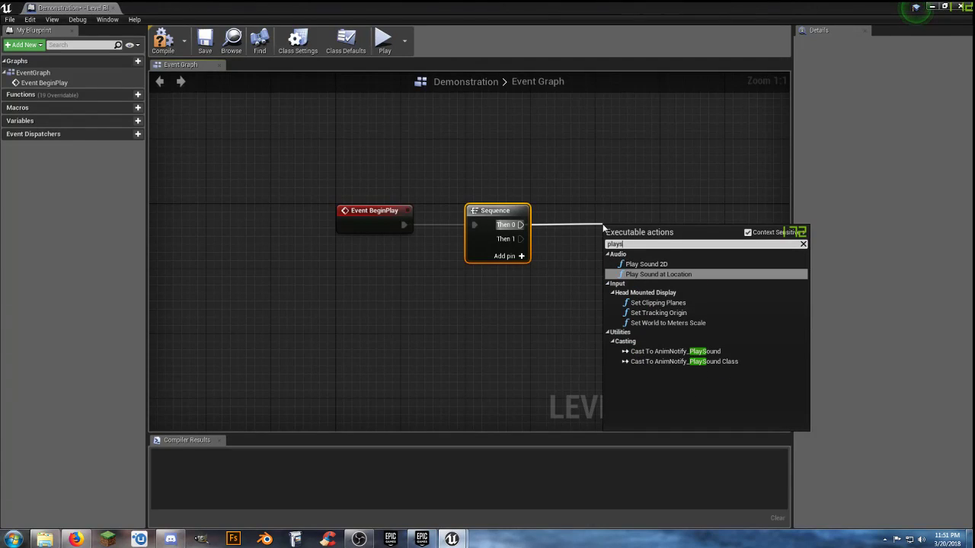
pyautogui.click(648, 275)
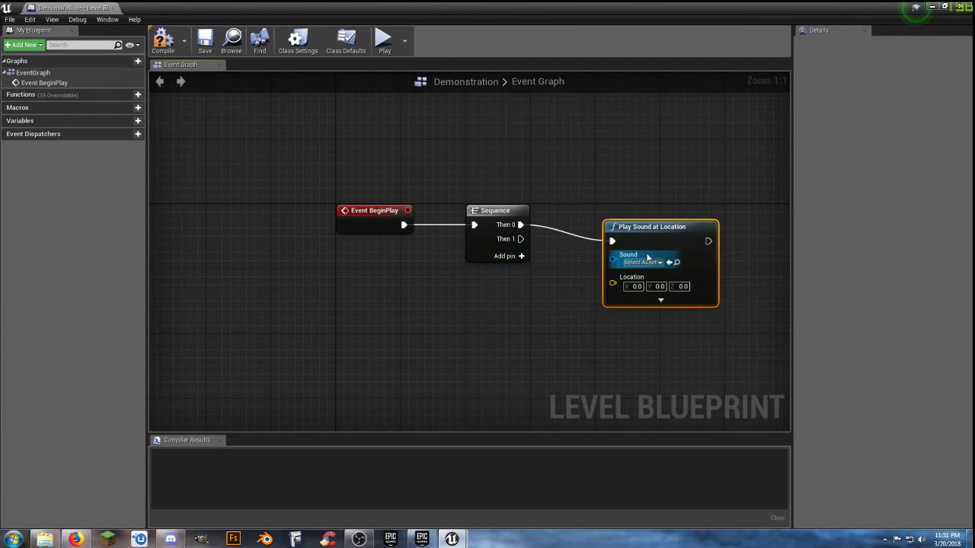
pyautogui.moveTo(640, 229); pyautogui.dragTo(637, 218)
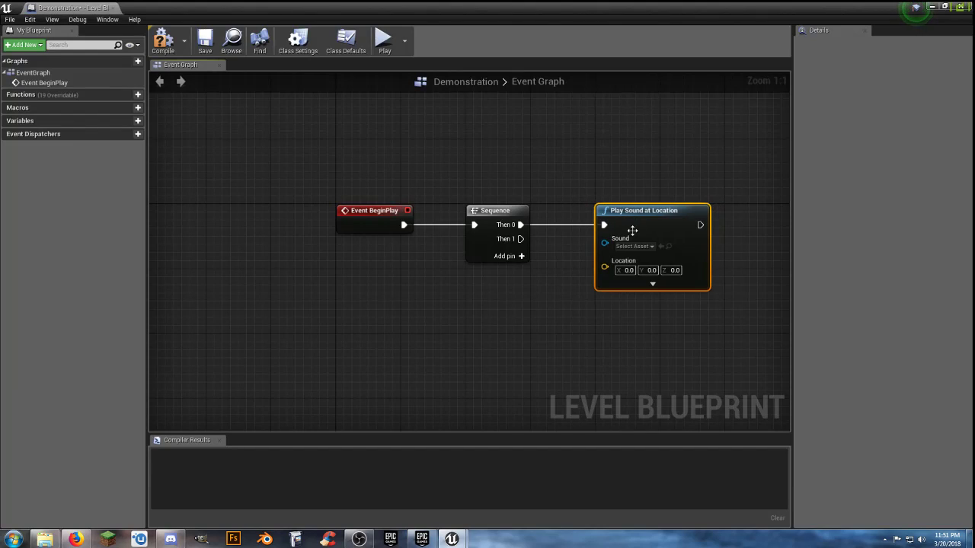
# Assign Starter_Background_Cue as the sound of the Play Sound at Location node
pyautogui.click(644, 247)
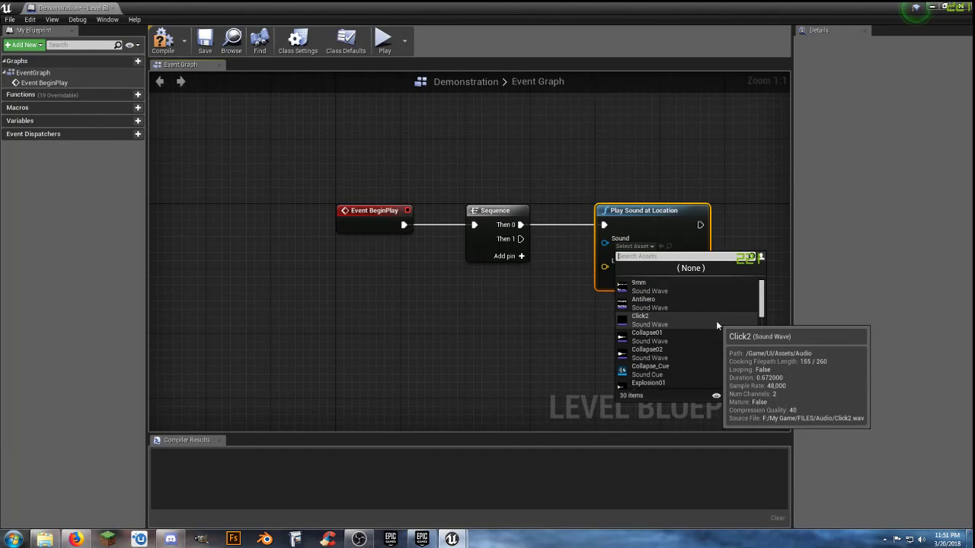
pyautogui.scroll(-5, 715, 319)
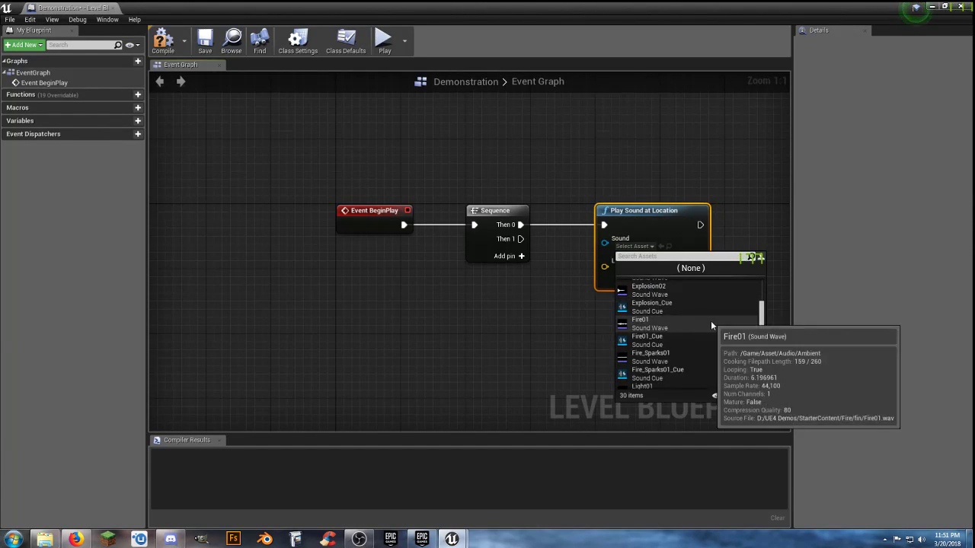
pyautogui.scroll(-3, 710, 326)
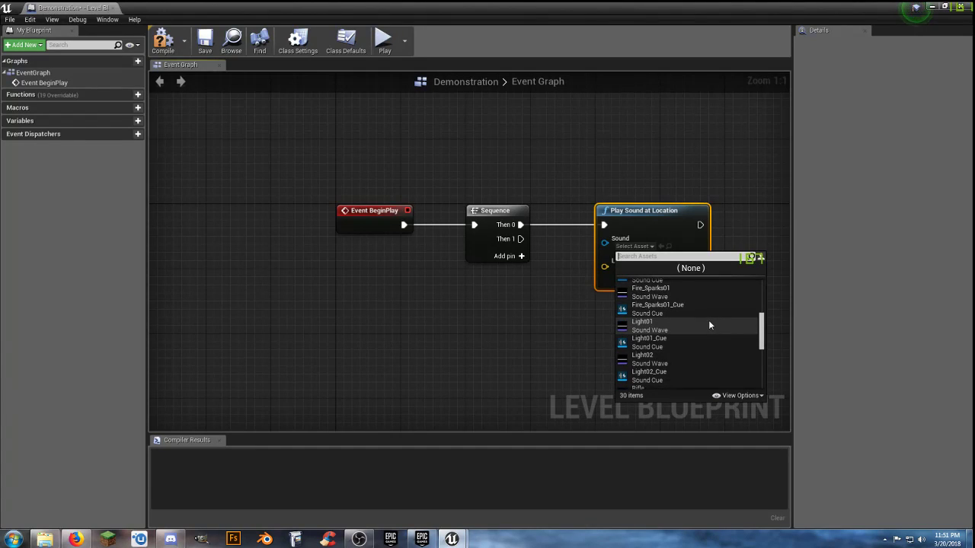
pyautogui.scroll(-1, 709, 325)
pyautogui.scroll(-5, 709, 326)
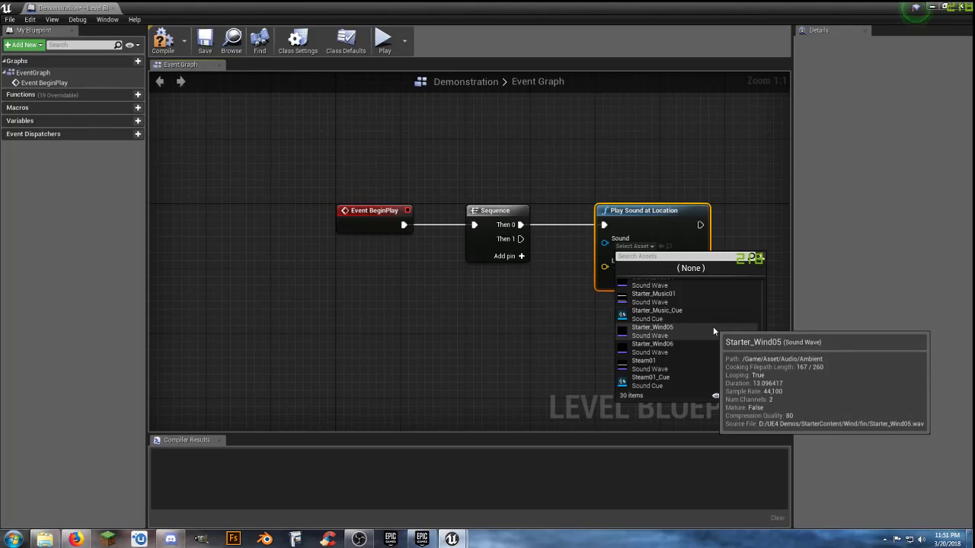
pyautogui.scroll(1, 713, 326)
pyautogui.scroll(2, 686, 319)
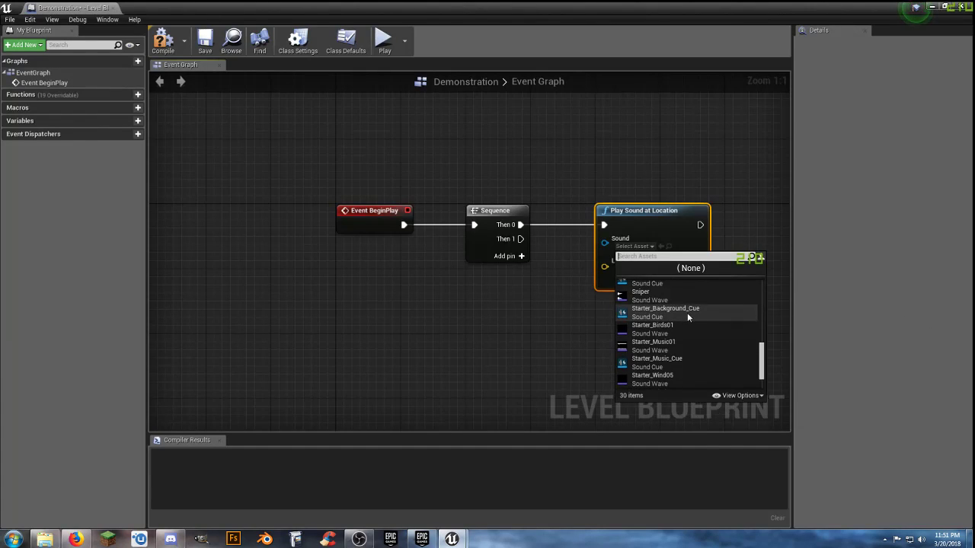
pyautogui.click(693, 316)
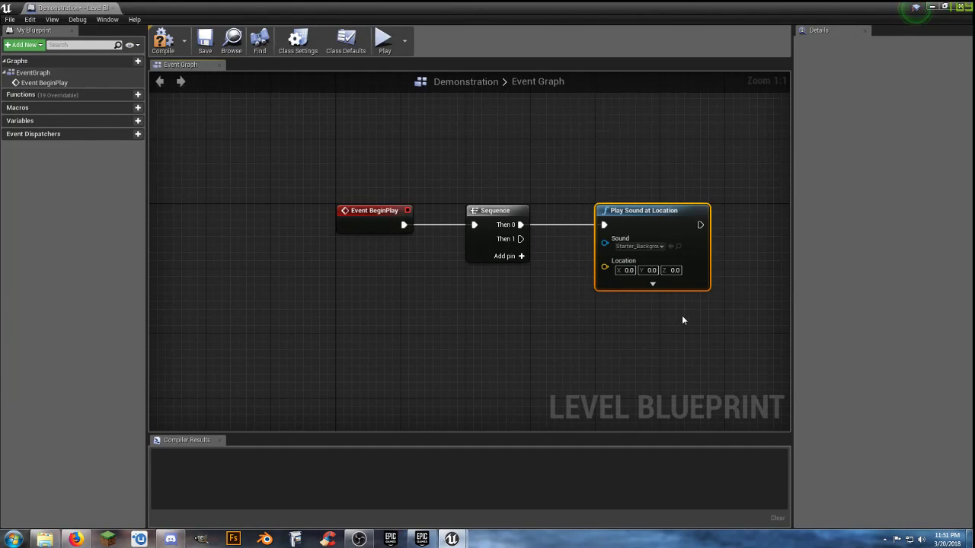
# Examine the advanced inputs of the Play Sound at Location node, such as rotation, volume and pitch, and collapse them again
pyautogui.click(652, 283)
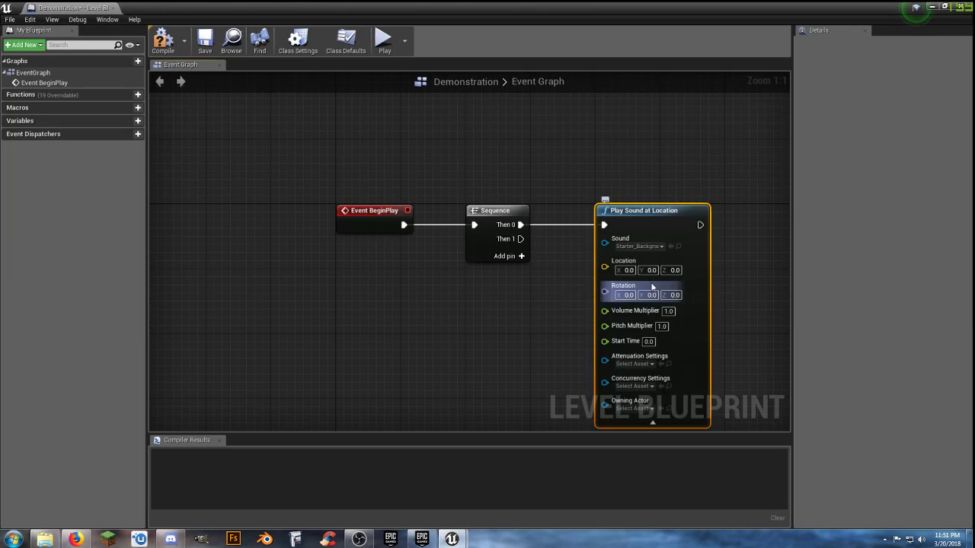
pyautogui.click(547, 321)
pyautogui.moveTo(547, 320); pyautogui.dragTo(470, 297, button='right')
pyautogui.moveTo(632, 285); pyautogui.dragTo(596, 272, button='right')
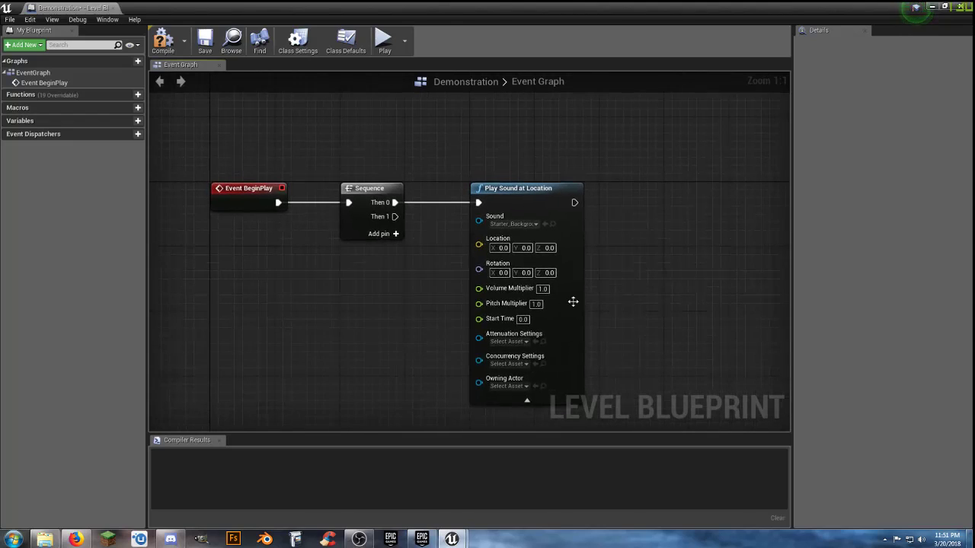
pyautogui.click(527, 402)
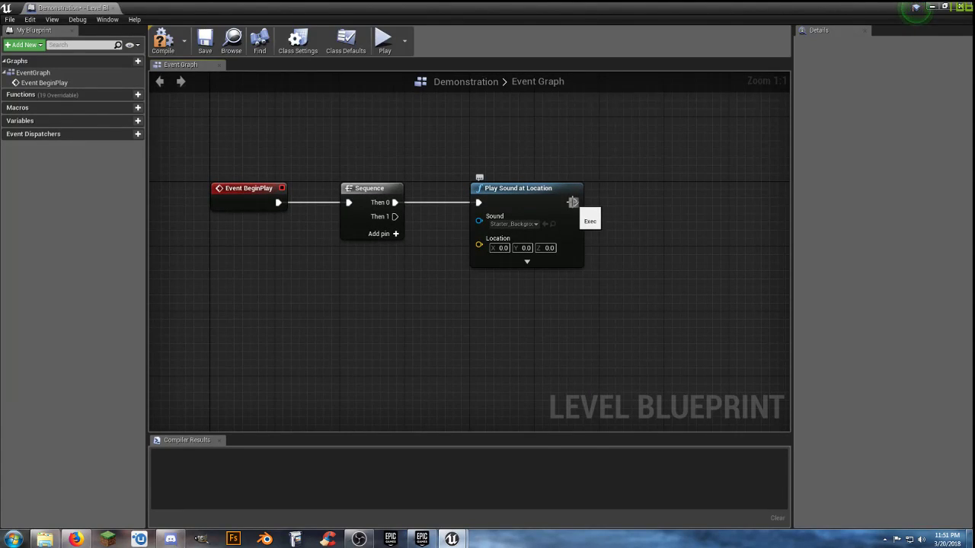
# Add a Delay node from Play Sound at Location's execution output with a duration of 10001 seconds
pyautogui.moveTo(574, 203); pyautogui.dragTo(624, 230)
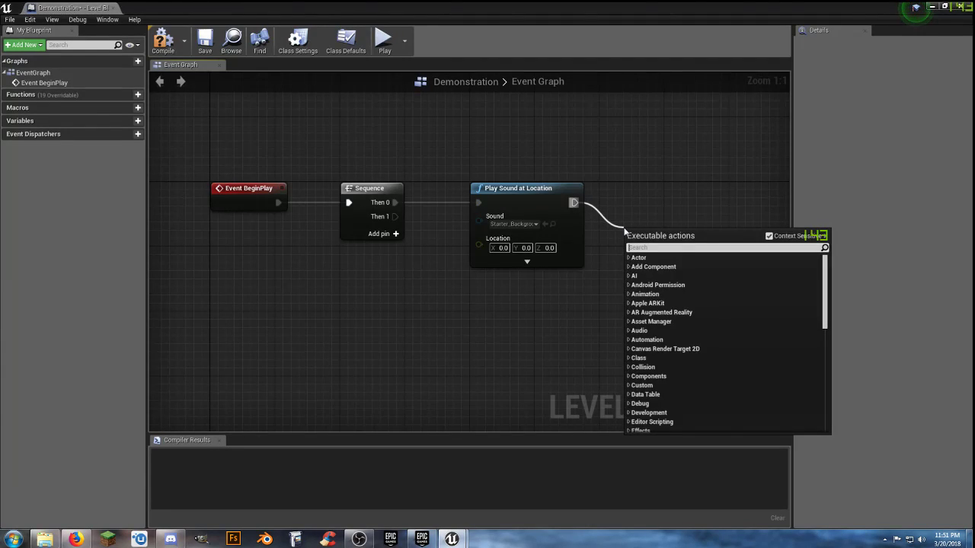
pyautogui.write('delay')
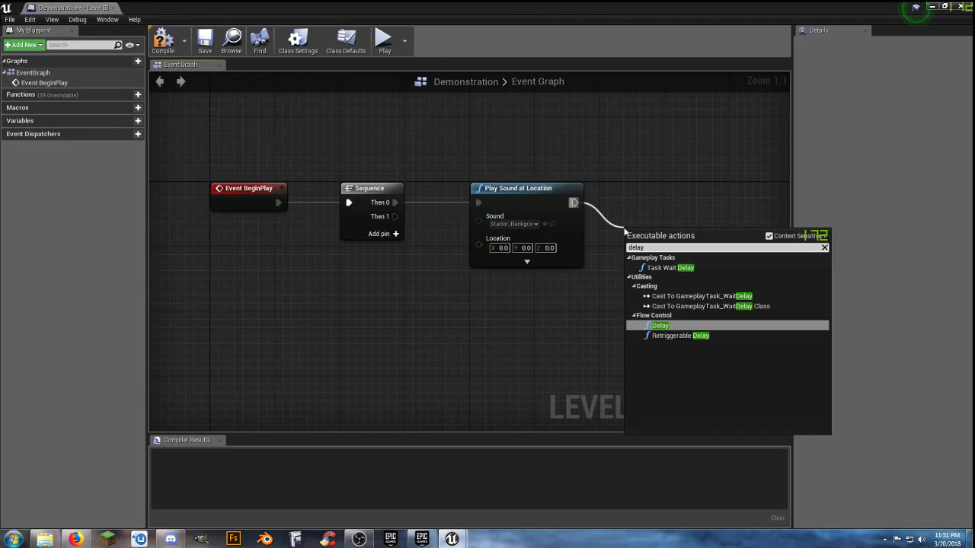
pyautogui.press('Return')
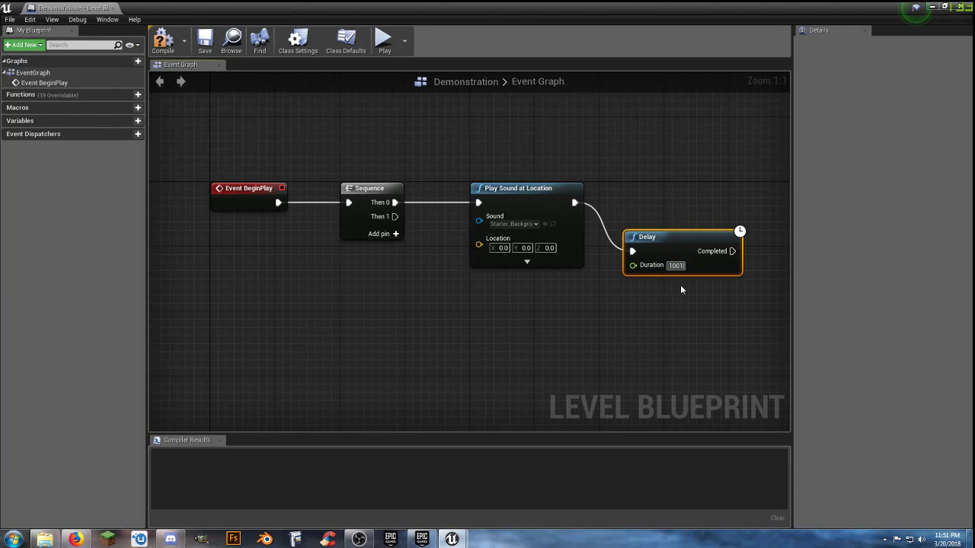
pyautogui.write('0')
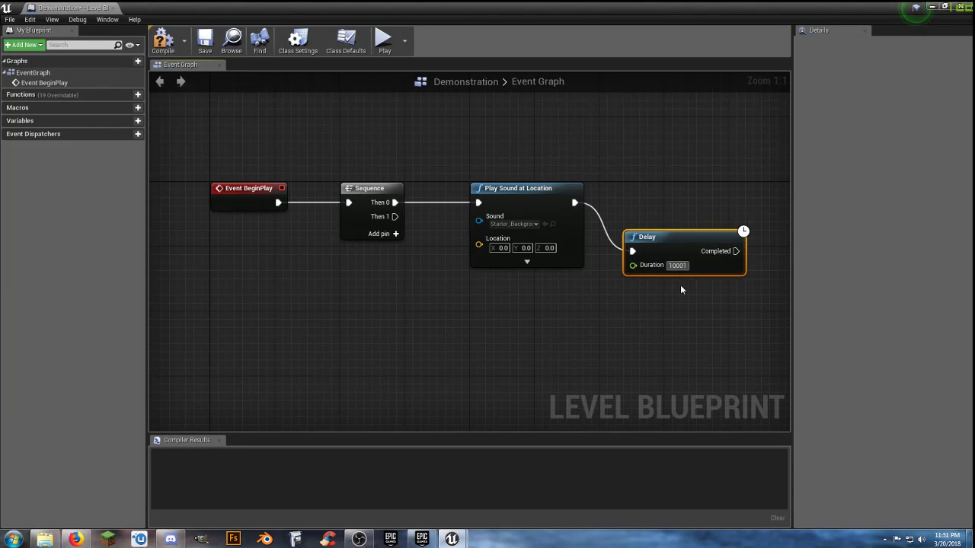
# Loop the Delay's Completed output back to Play Sound at Location's execution input, and compile and save the Level Blueprint
pyautogui.moveTo(737, 250); pyautogui.dragTo(478, 202)
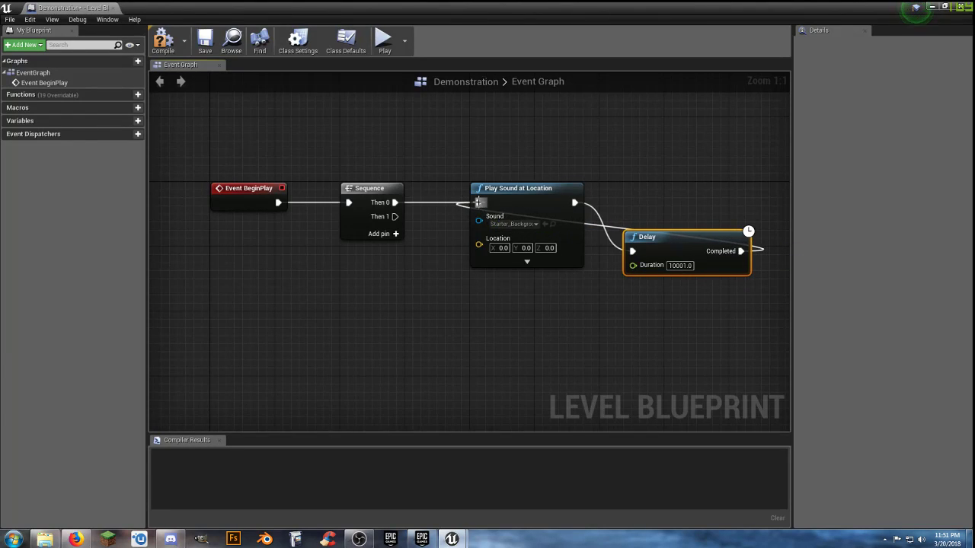
pyautogui.click(487, 322)
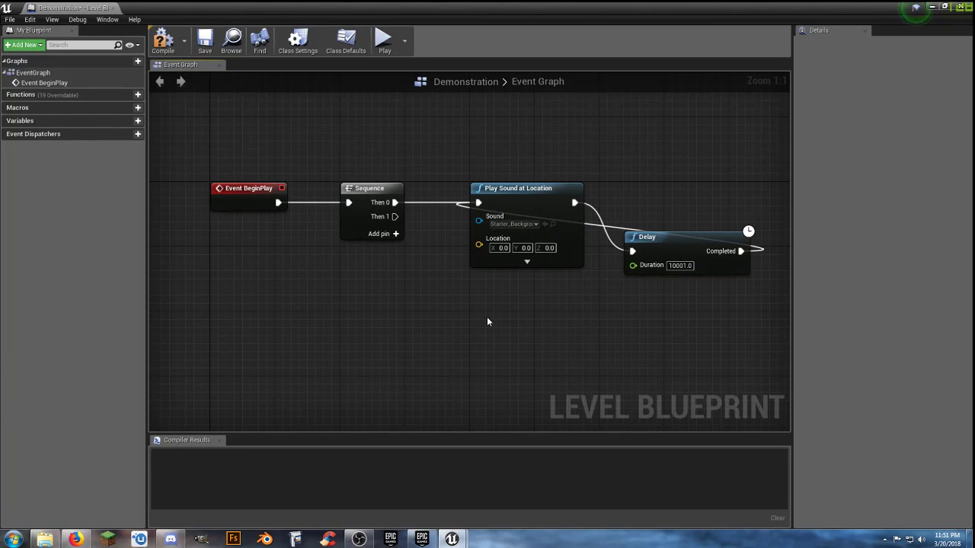
pyautogui.click(163, 40)
pyautogui.click(209, 46)
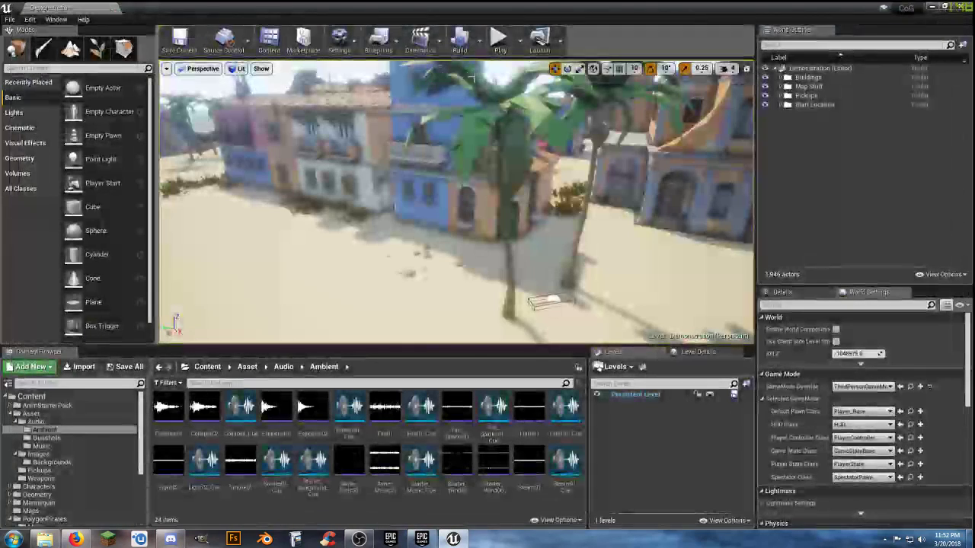
# Play-test the Demonstration map by running the pirate around the beach and towards the buildings, and end the session
pyautogui.click(500, 42)
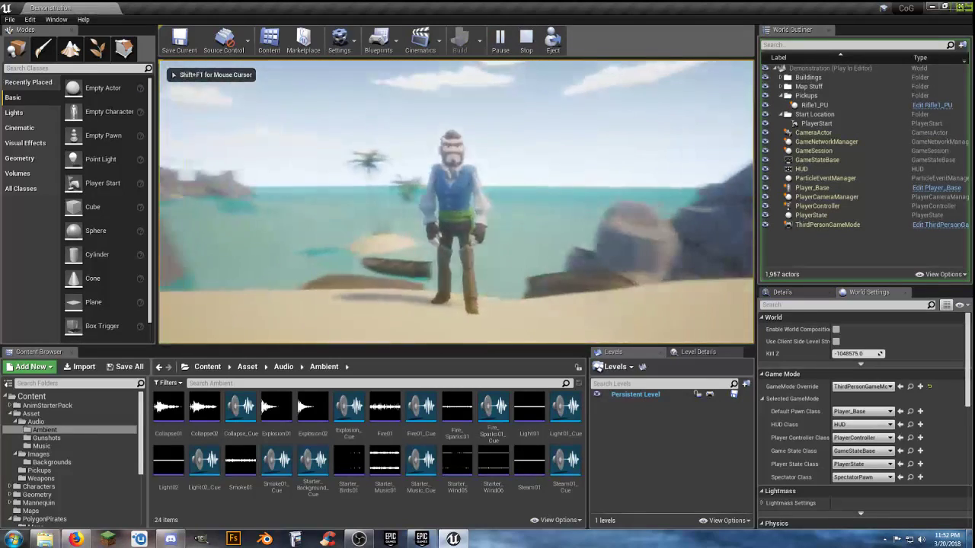
pyautogui.press('w')
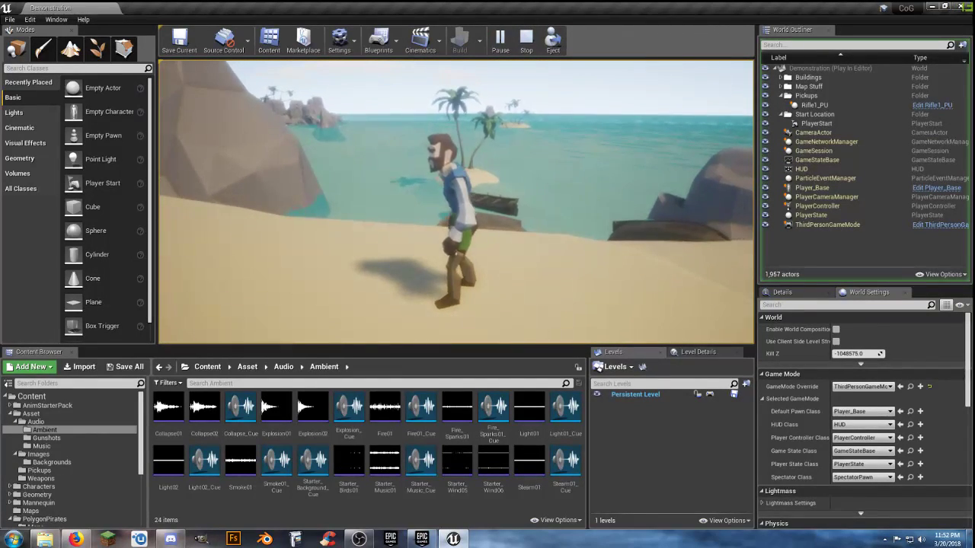
pyautogui.press('w')
pyautogui.press('w')
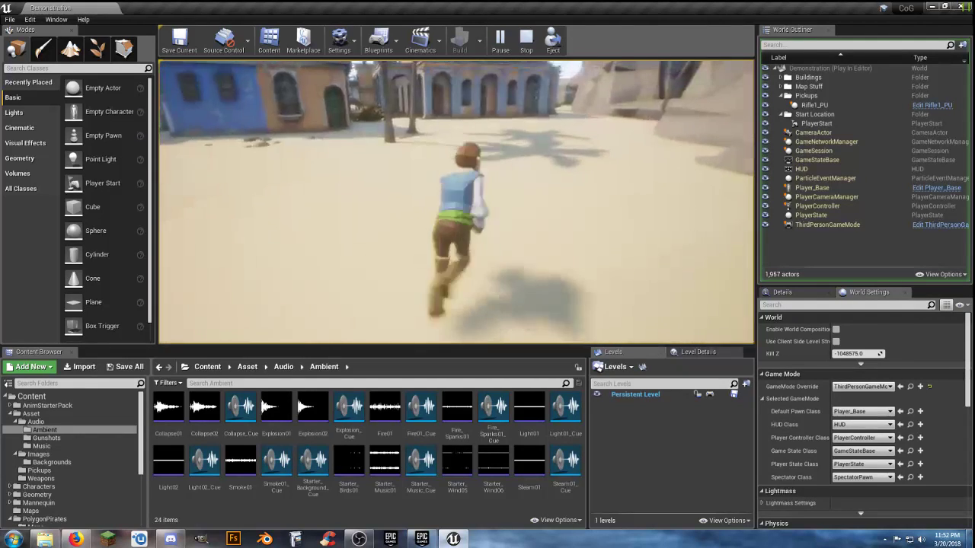
pyautogui.press('w')
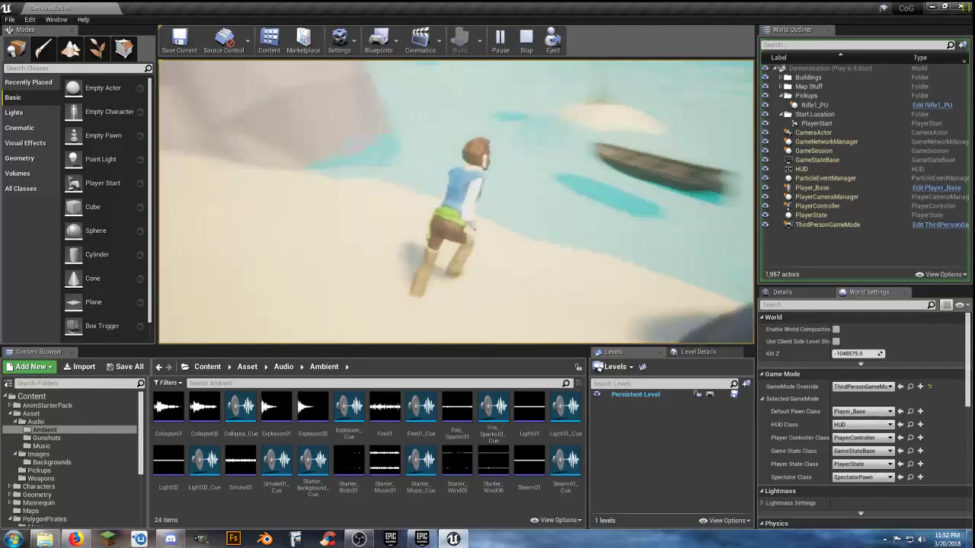
pyautogui.press('w')
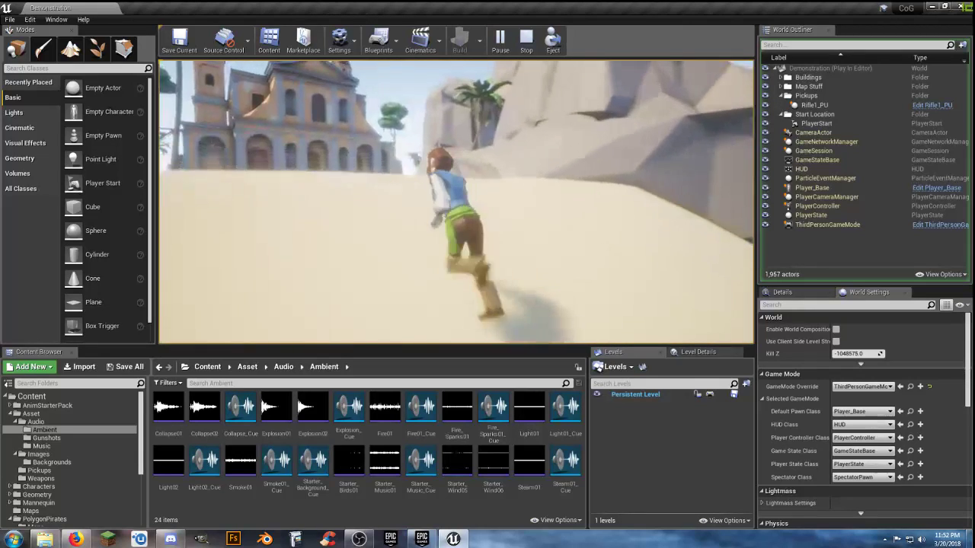
pyautogui.press('w')
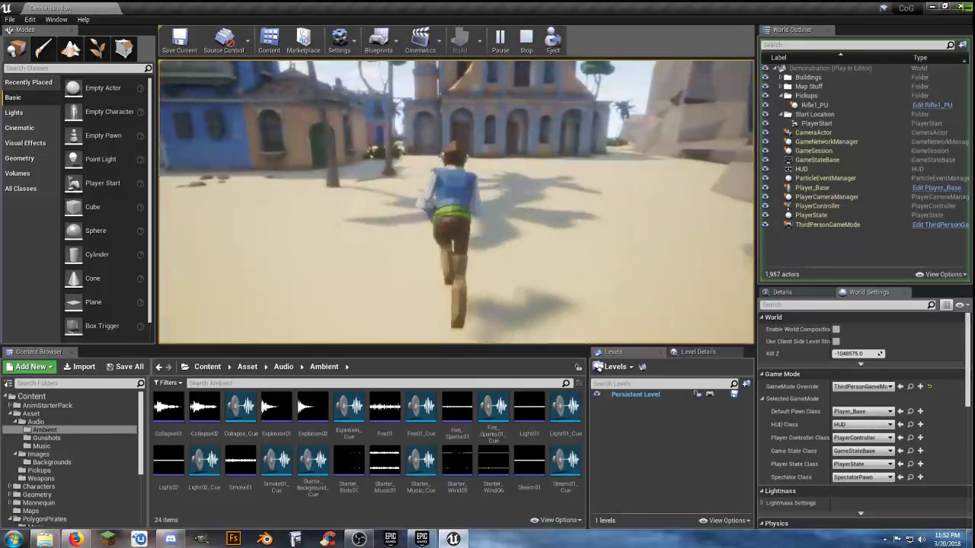
pyautogui.press('Escape')
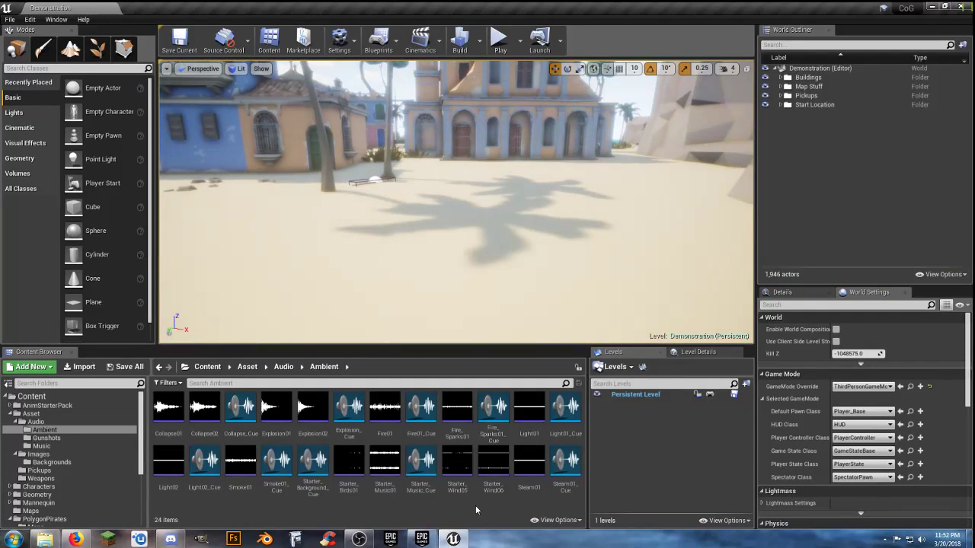
# Show the Gunshots sounds and browse the animations in the Characters > Animations folder
pyautogui.click(53, 438)
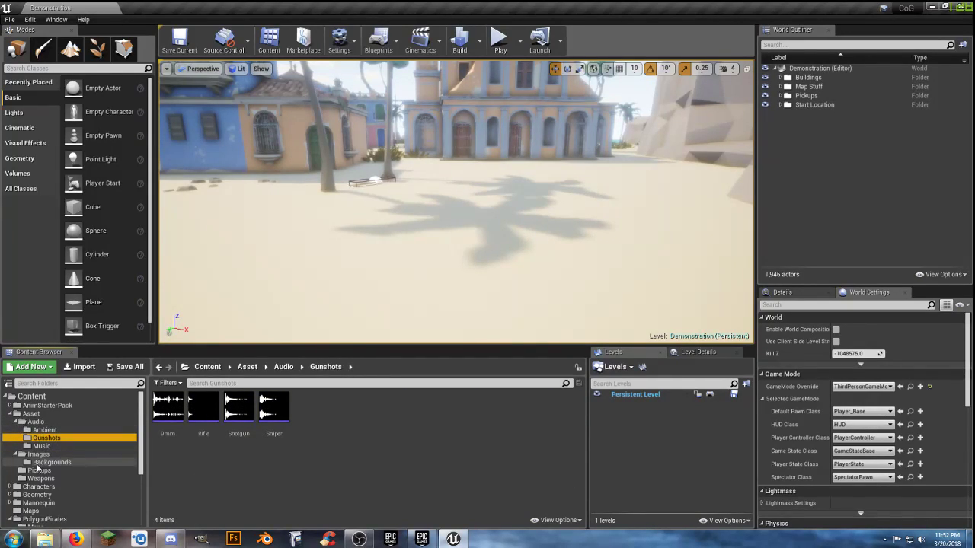
pyautogui.click(17, 454)
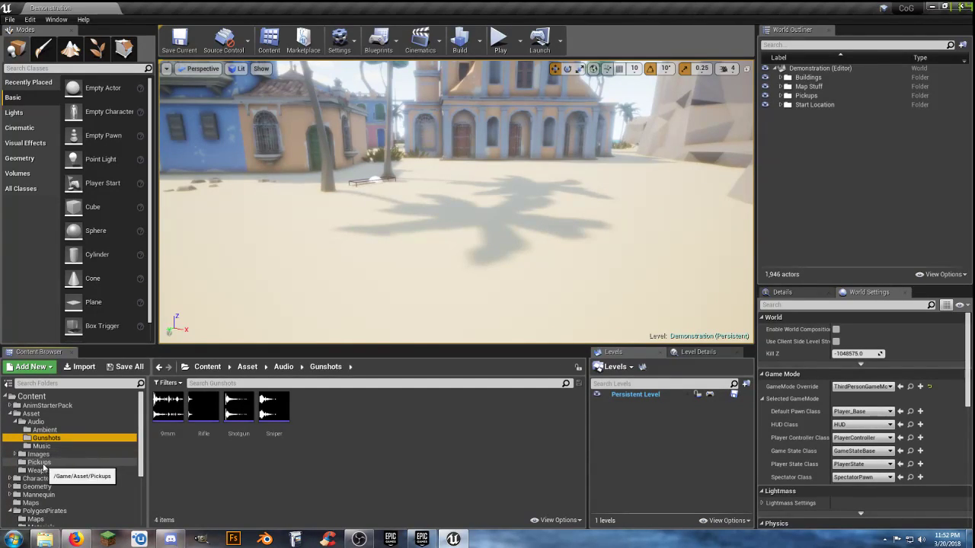
pyautogui.click(10, 478)
pyautogui.scroll(-1, 56, 481)
pyautogui.scroll(-2, 56, 476)
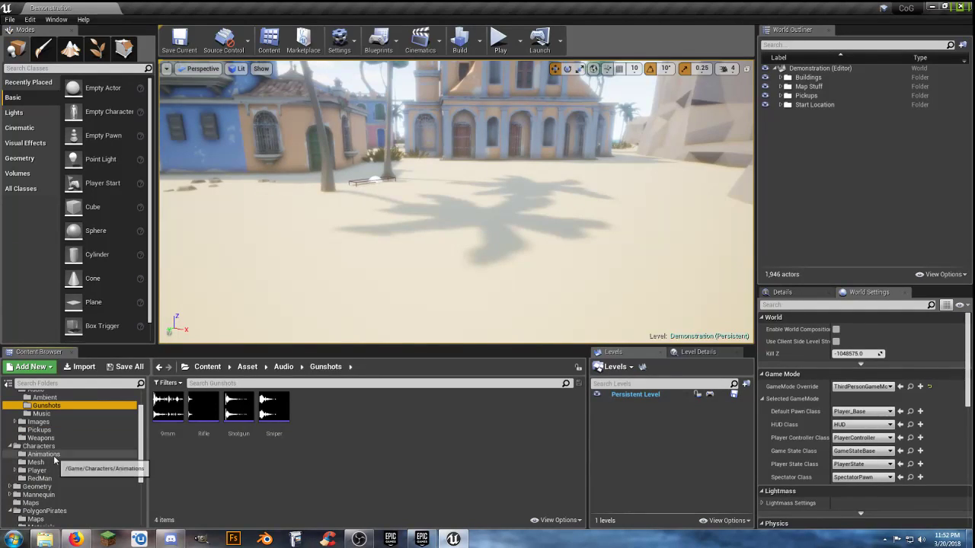
pyautogui.click(53, 455)
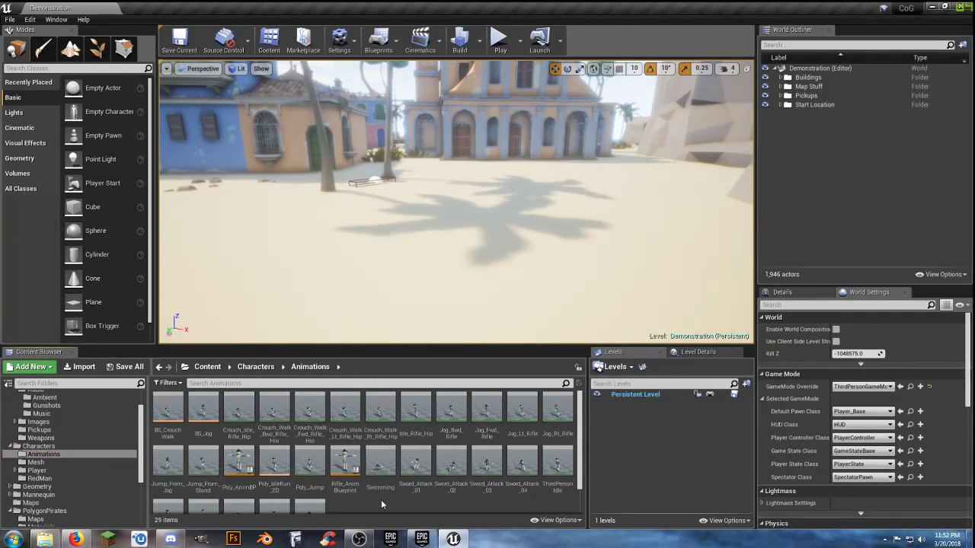
pyautogui.scroll(-1, 381, 499)
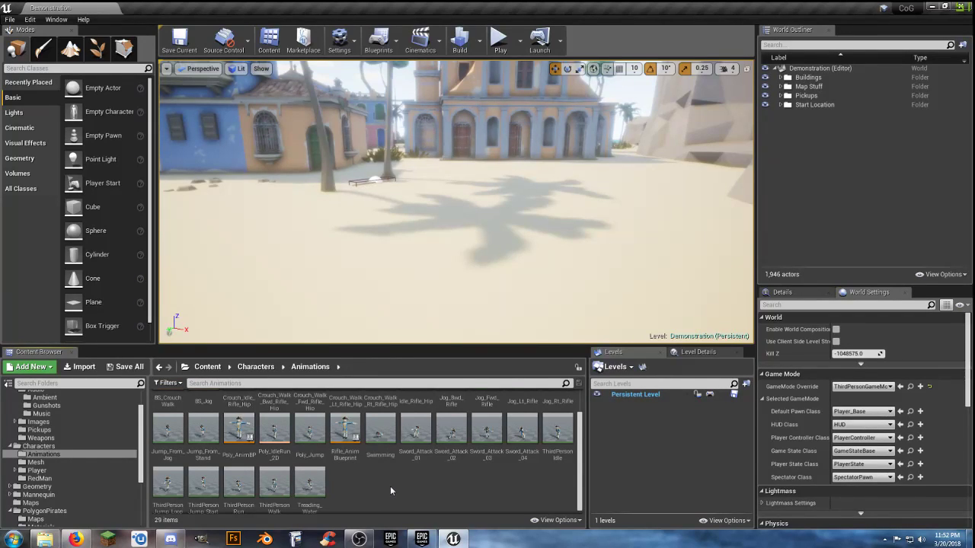
# Preview the Swimming animation from another angle and the Treading_Water animation, closing each preview
pyautogui.doubleClick(381, 447)
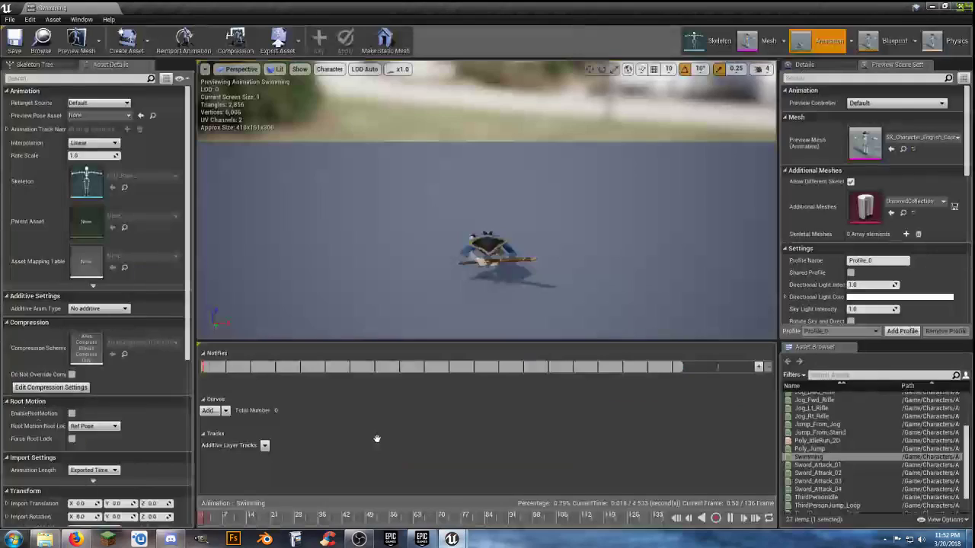
pyautogui.moveTo(528, 288)
pyautogui.mouseDown(button='right')
pyautogui.moveTo(464, 308)
pyautogui.moveTo(518, 320)
pyautogui.moveTo(472, 320)
pyautogui.moveTo(464, 290)
pyautogui.moveTo(464, 328)
pyautogui.moveTo(412, 320)
pyautogui.moveTo(533, 295)
pyautogui.mouseUp(button='right')
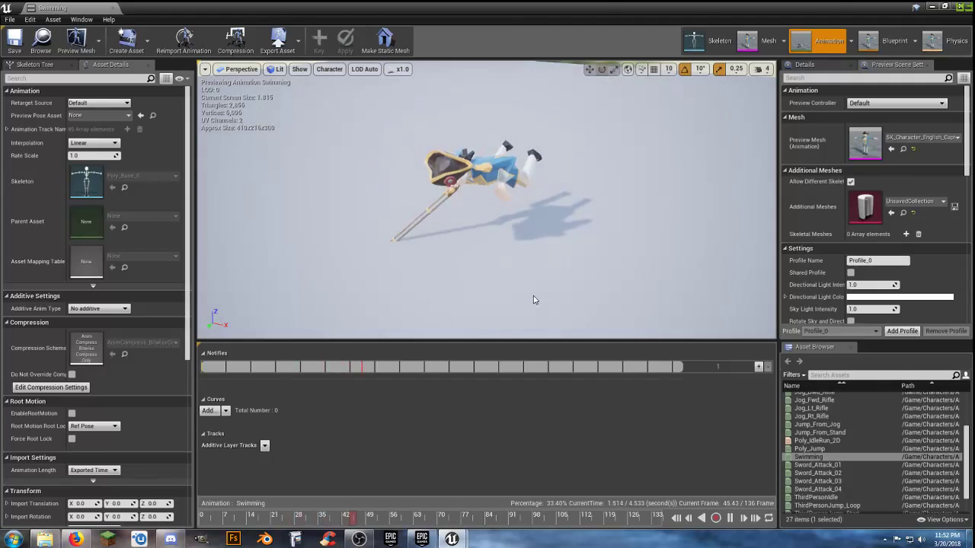
pyautogui.click(113, 9)
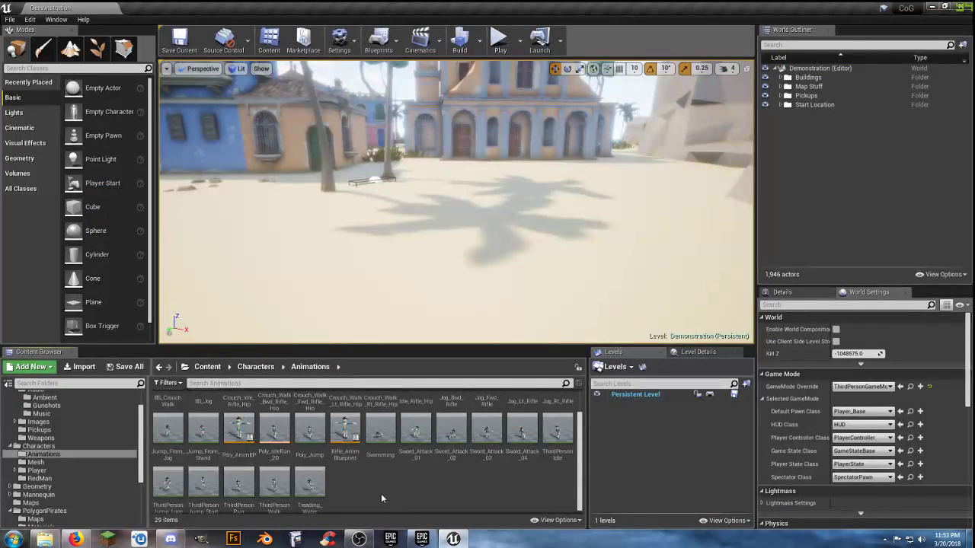
pyautogui.doubleClick(309, 488)
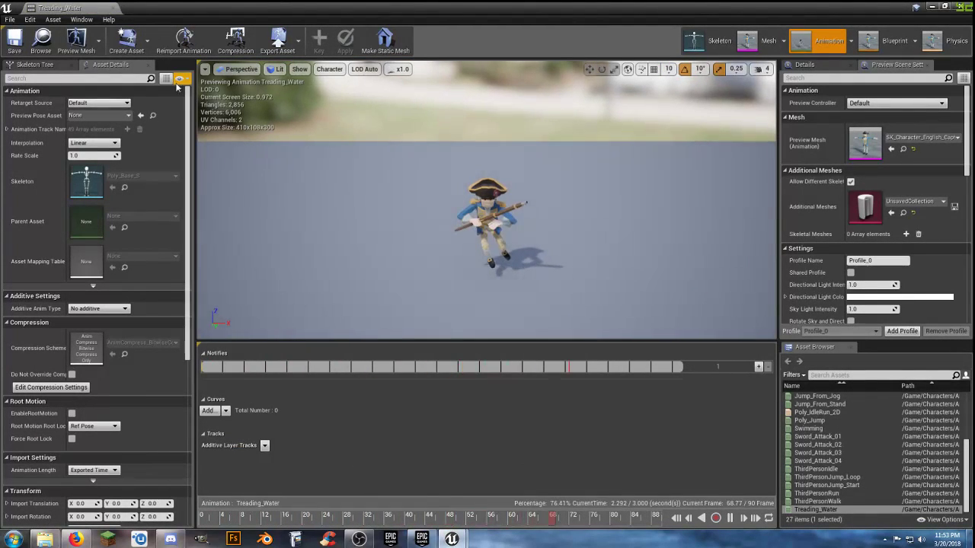
pyautogui.click(113, 8)
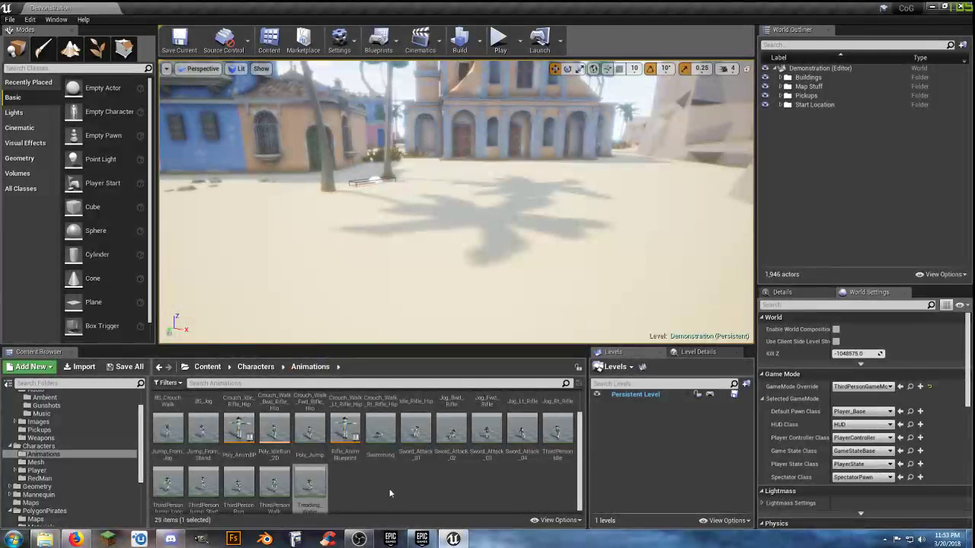
# Preview the Sword_Attack_01 and Sword_Attack_02 animations
pyautogui.doubleClick(416, 435)
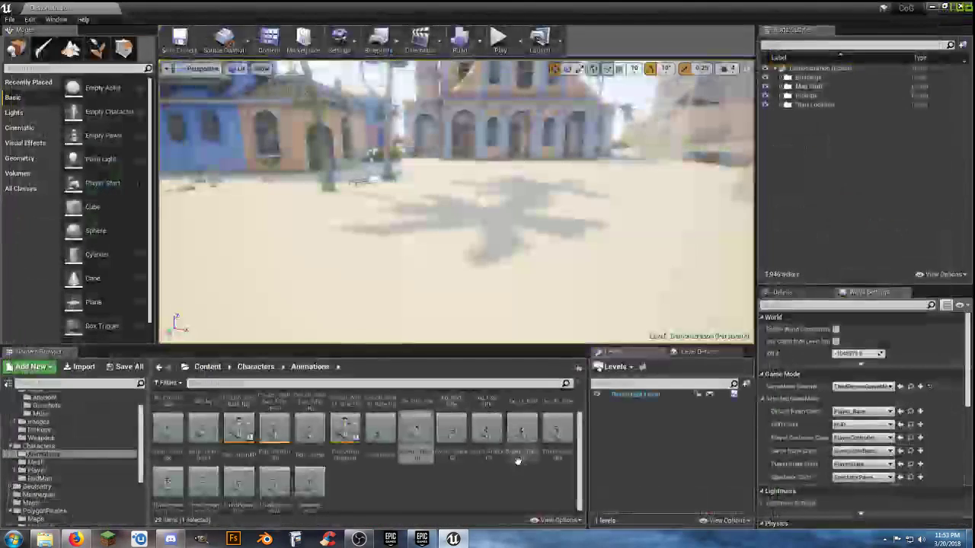
pyautogui.doubleClick(450, 432)
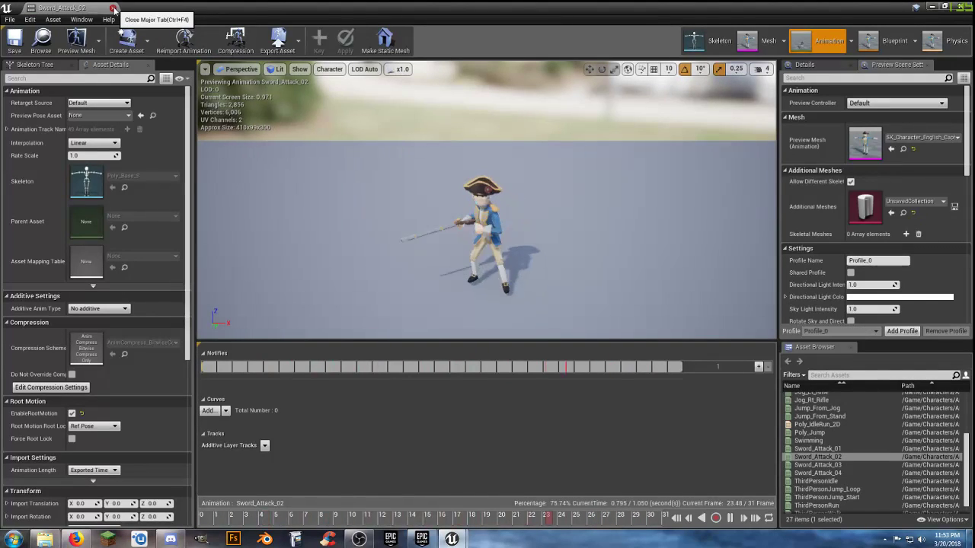
# Close the Sword_Attack_02 preview and examine the Movement and Jump logic in Rifle_AnimBlueprint's Event Graph, closing it when done
pyautogui.click(113, 9)
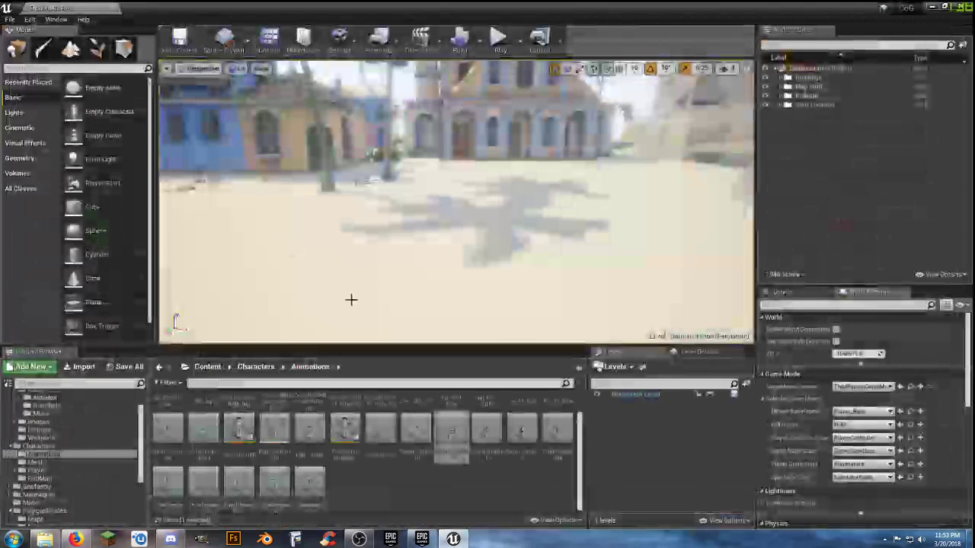
pyautogui.click(476, 480)
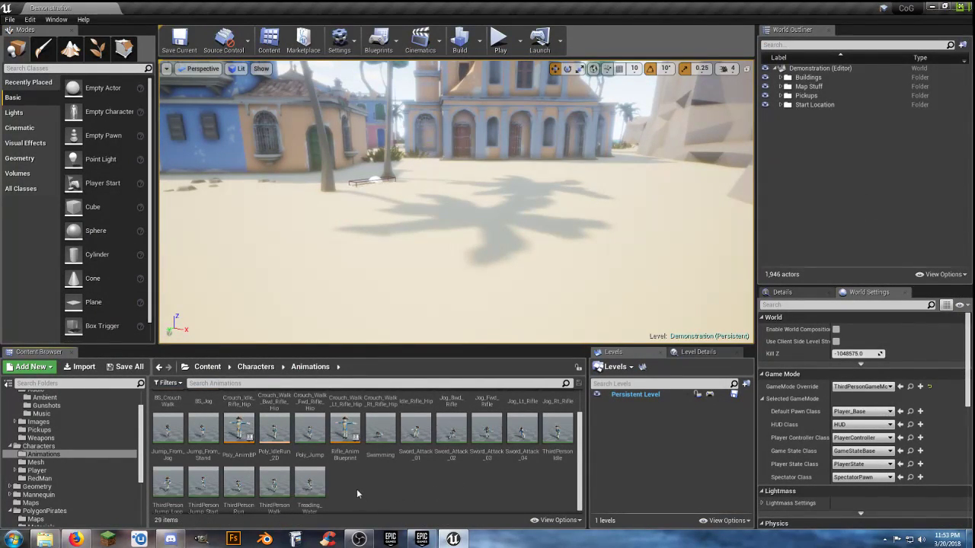
pyautogui.moveTo(349, 458)
pyautogui.doubleClick(351, 461)
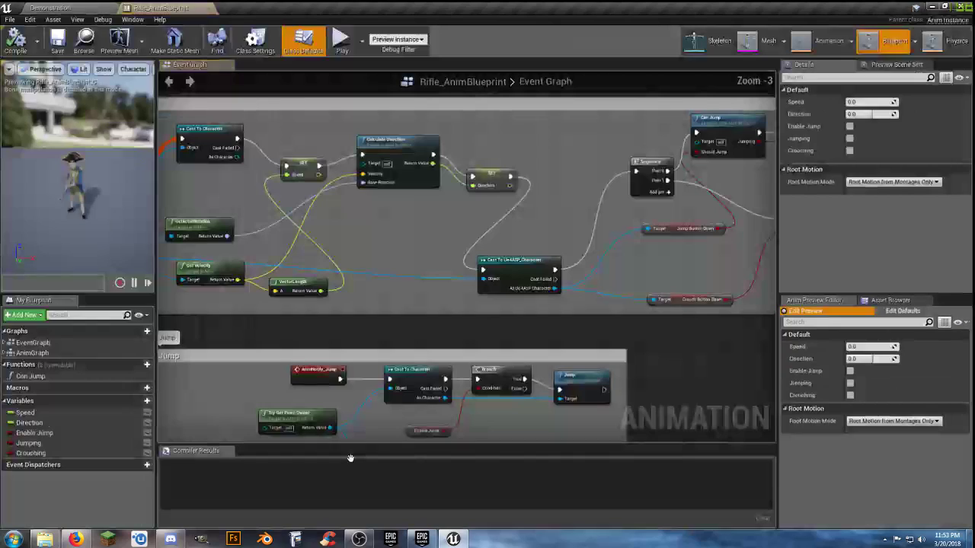
pyautogui.moveTo(410, 303); pyautogui.dragTo(357, 281, button='right')
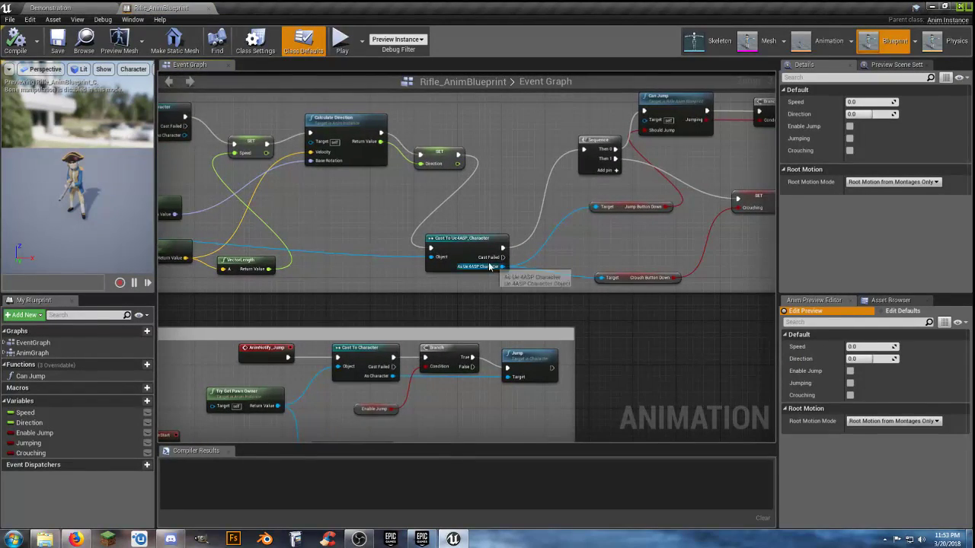
pyautogui.scroll(3, 466, 281)
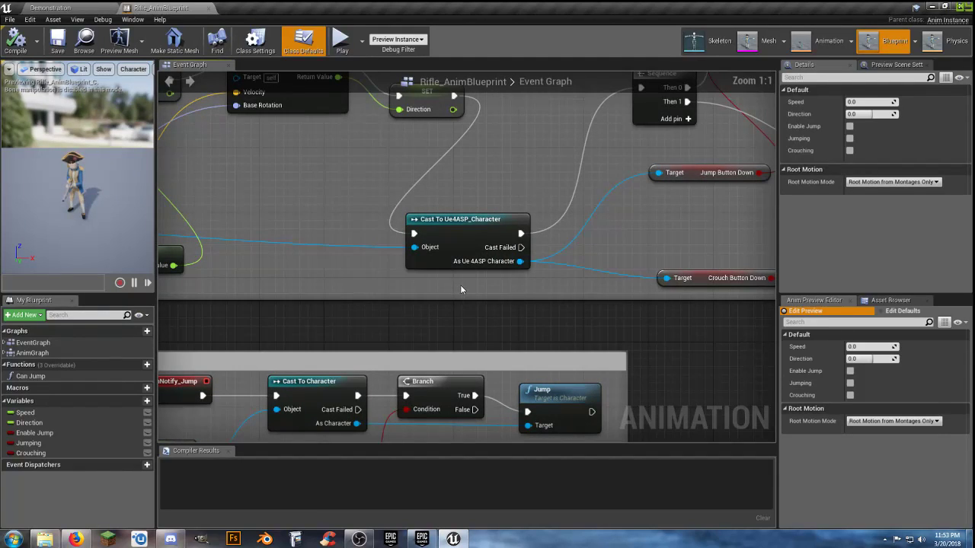
pyautogui.scroll(-5, 459, 287)
pyautogui.moveTo(455, 296); pyautogui.dragTo(479, 201, button='right')
pyautogui.moveTo(684, 224); pyautogui.dragTo(632, 320, button='right')
pyautogui.moveTo(478, 308); pyautogui.dragTo(501, 264, button='right')
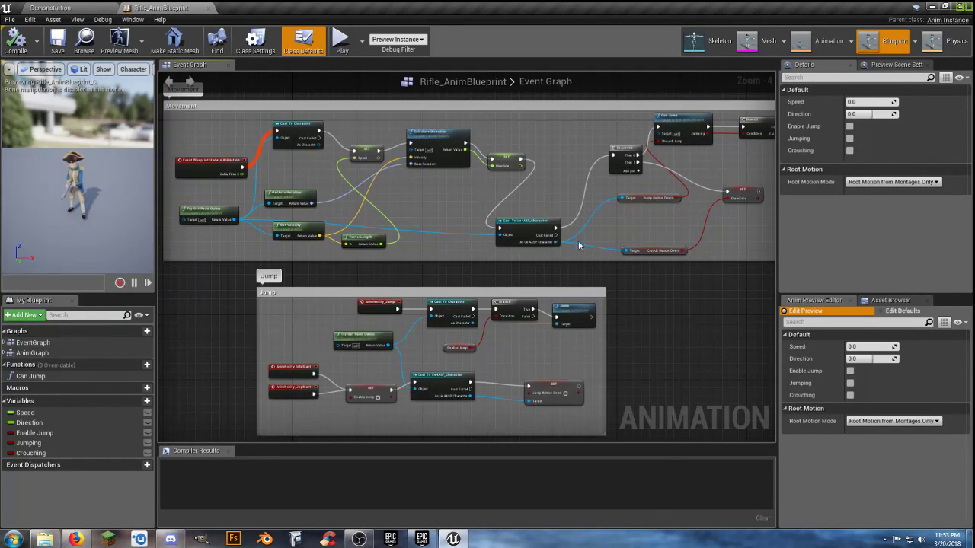
pyautogui.click(209, 8)
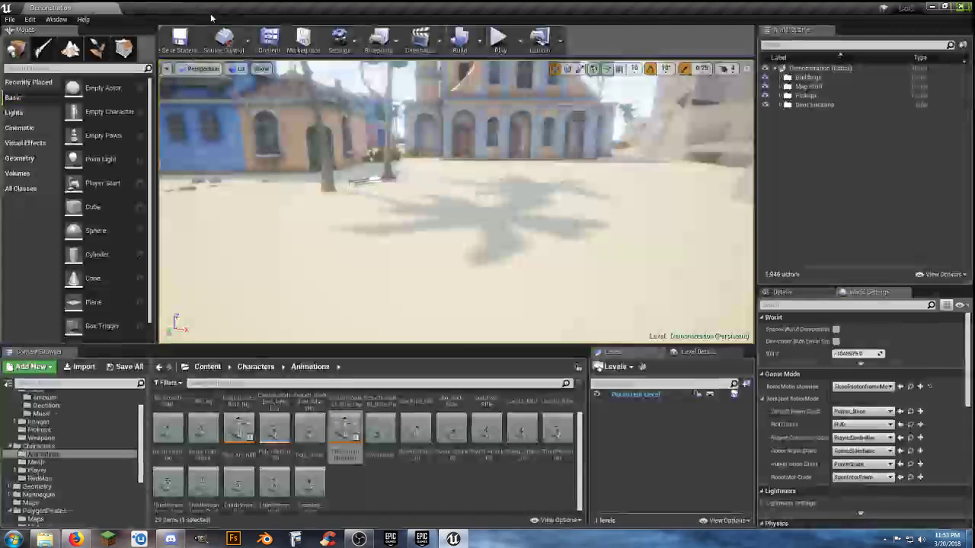
pyautogui.click(419, 479)
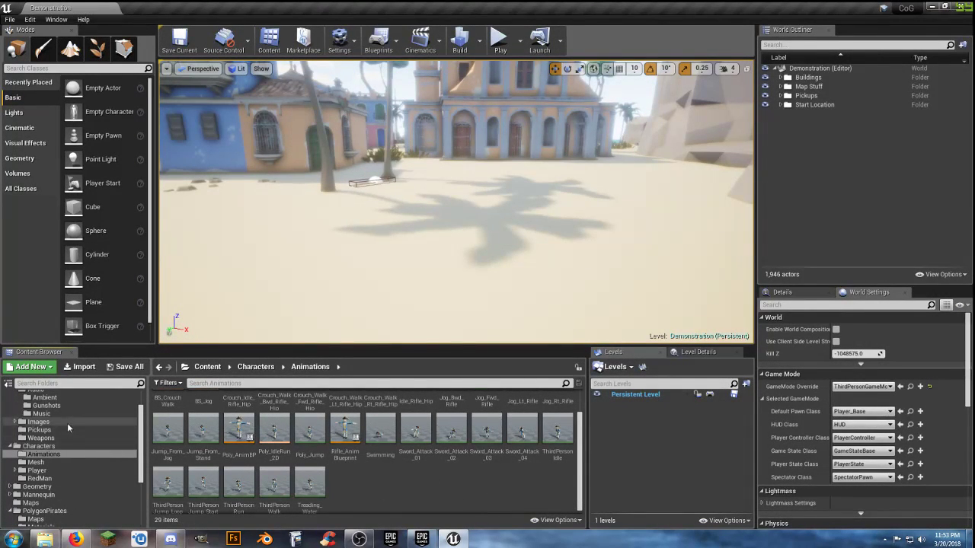
# Open the Ue4ASP_Character blueprint from the AnimStarterPack folder and examine its jump and crouching input nodes
pyautogui.scroll(2, 66, 423)
pyautogui.click(49, 398)
pyautogui.click(49, 404)
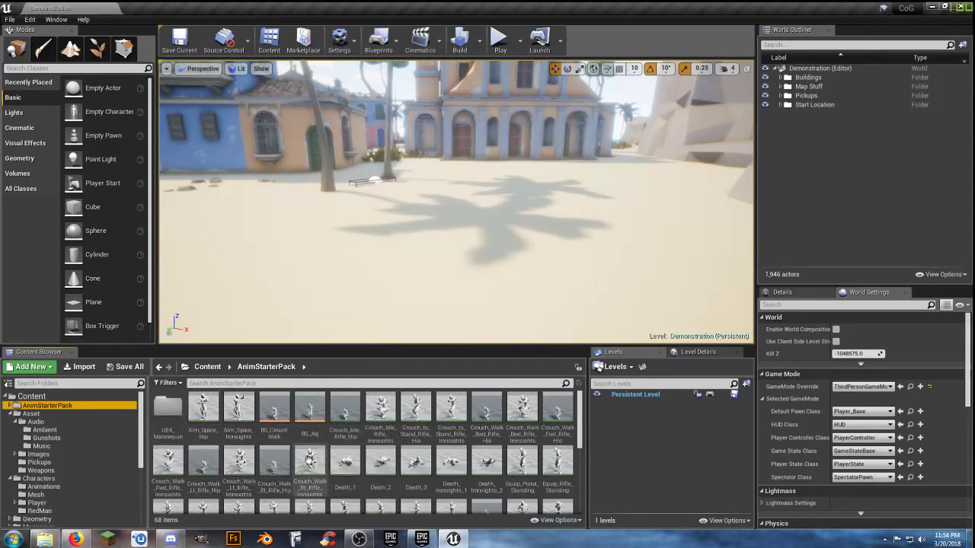
pyautogui.scroll(-5, 305, 457)
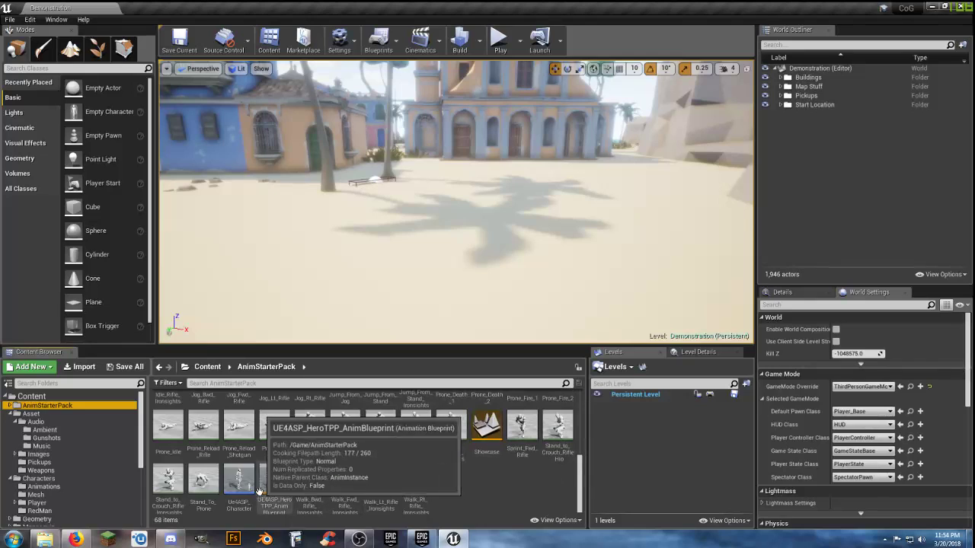
pyautogui.doubleClick(241, 483)
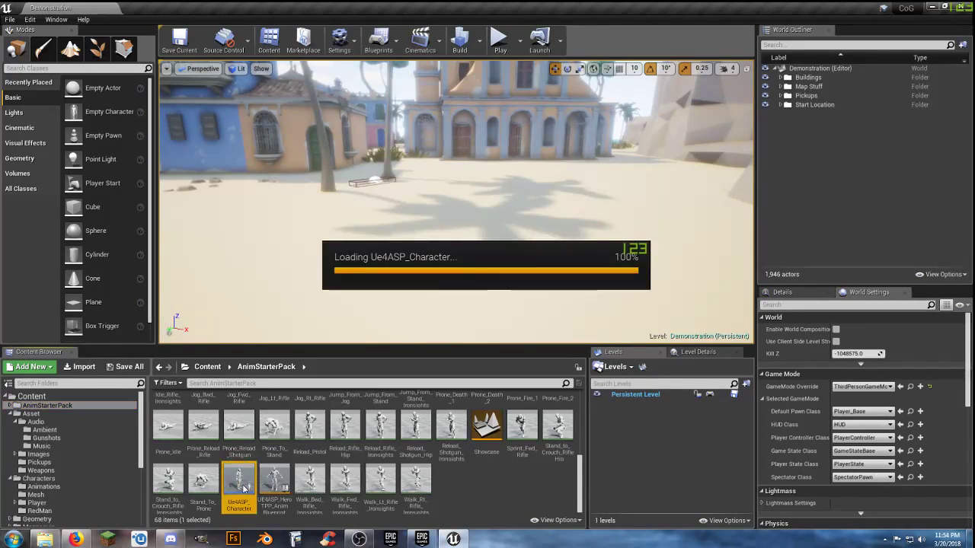
pyautogui.scroll(-1, 457, 410)
pyautogui.moveTo(504, 406); pyautogui.dragTo(376, 384, button='right')
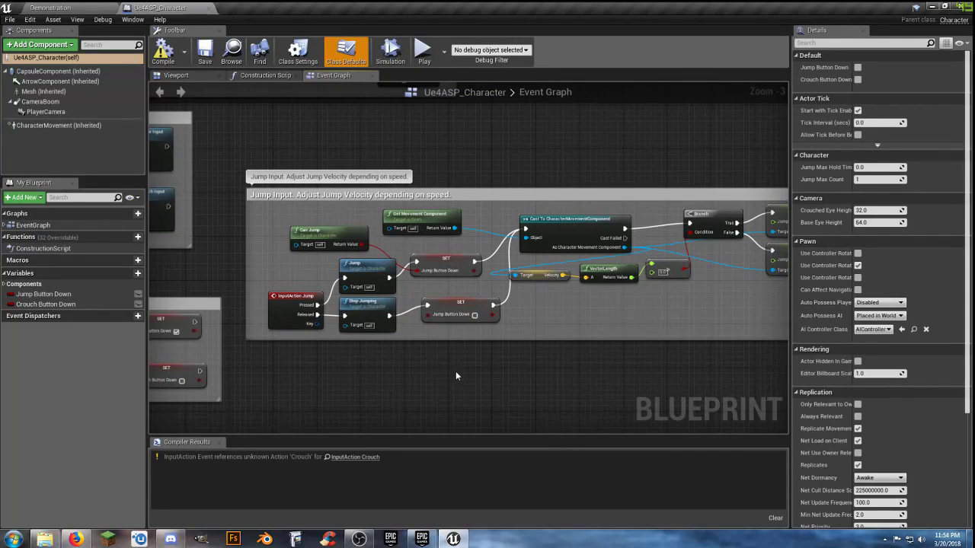
pyautogui.moveTo(367, 378); pyautogui.dragTo(500, 381, button='right')
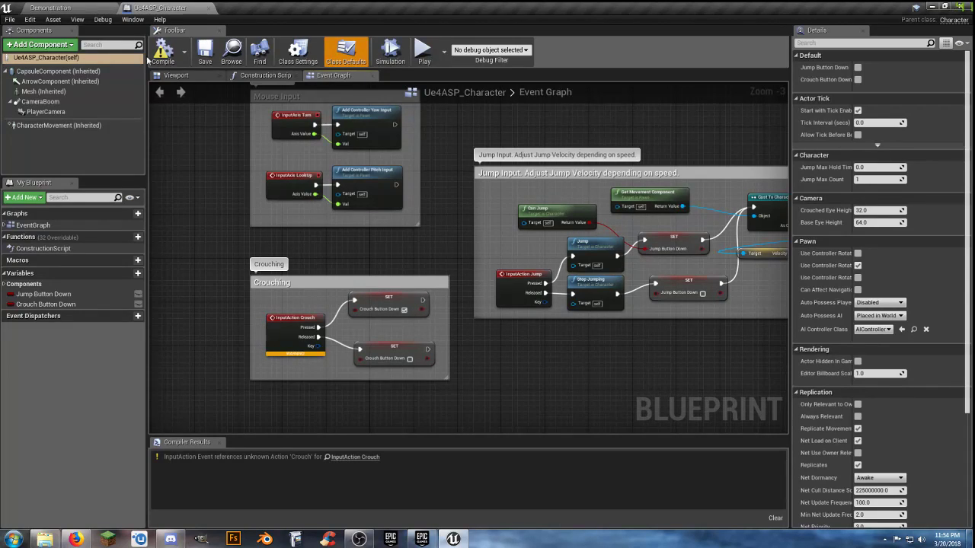
# Add a new action mapping named Crouch to the Engine Input bindings in the Project Settings
pyautogui.click(40, 20)
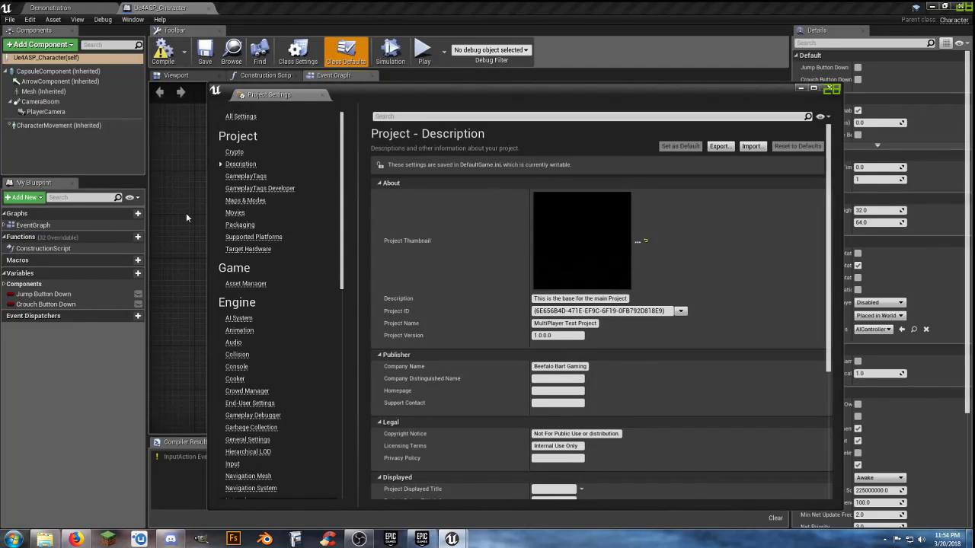
pyautogui.click(231, 464)
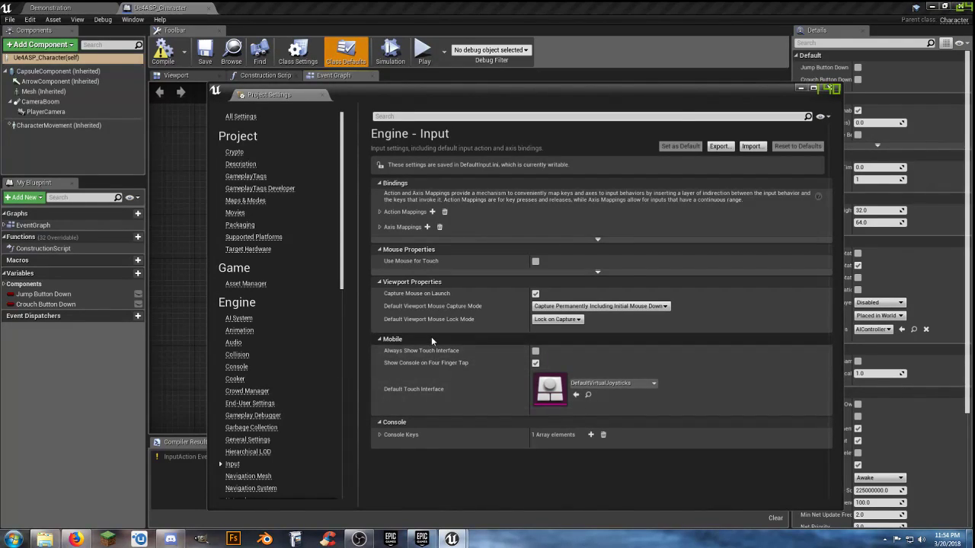
pyautogui.click(381, 211)
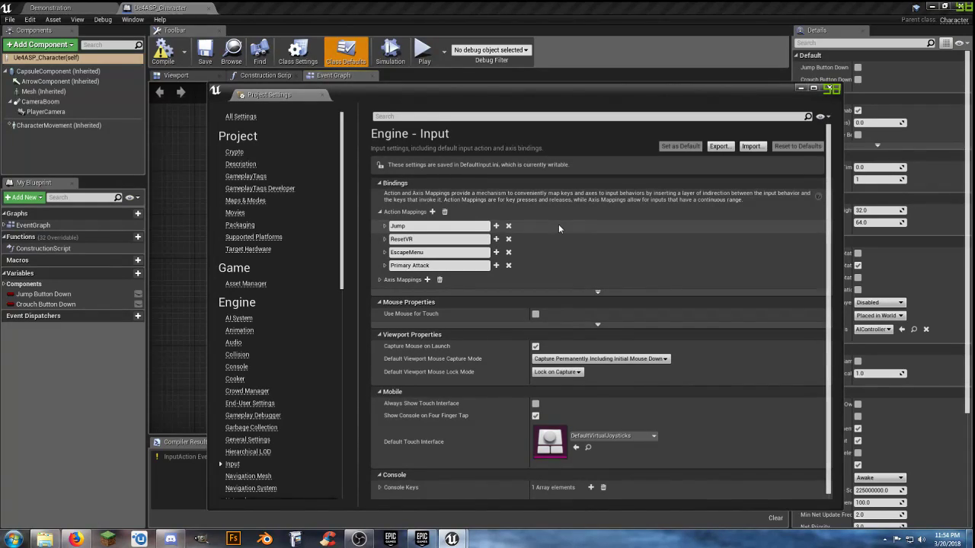
pyautogui.click(432, 213)
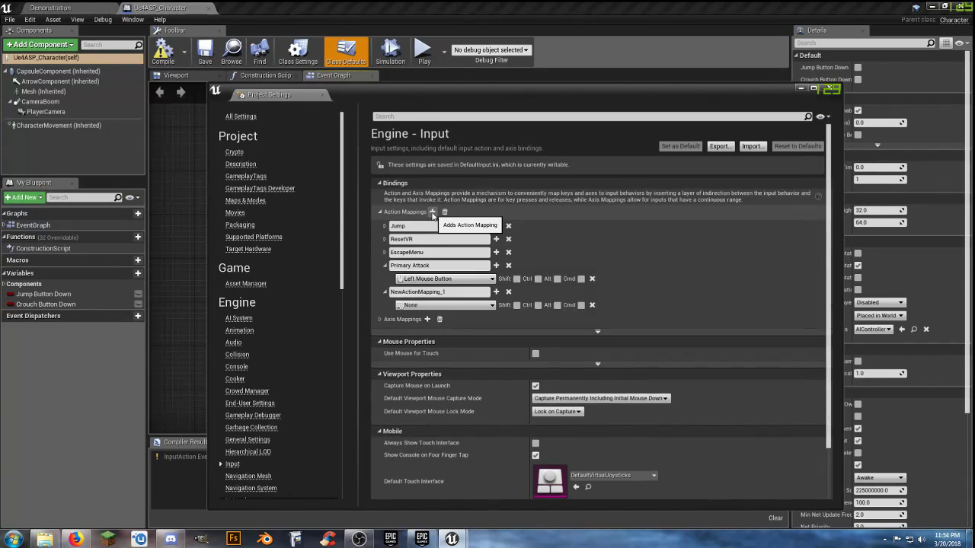
pyautogui.moveTo(456, 291); pyautogui.dragTo(401, 292)
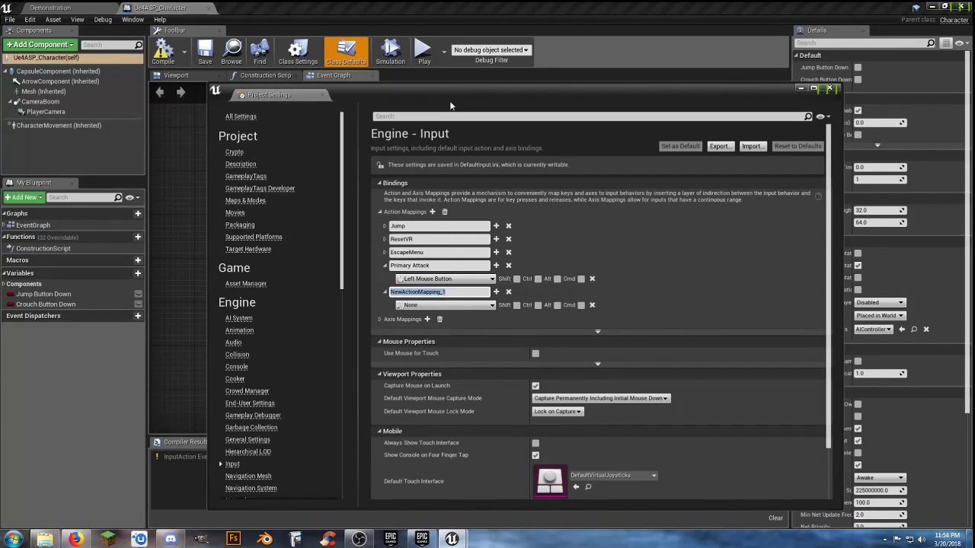
pyautogui.write('Crouch')
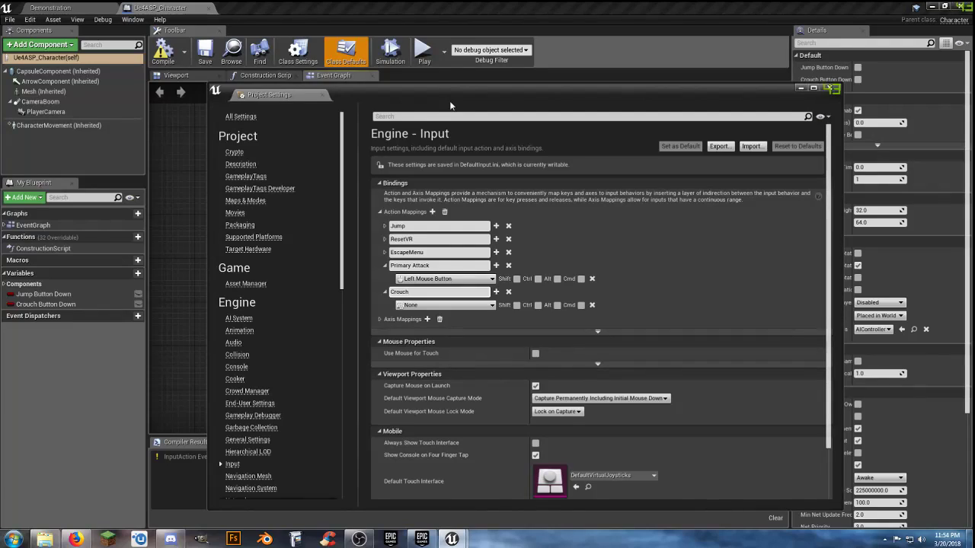
pyautogui.press('Return')
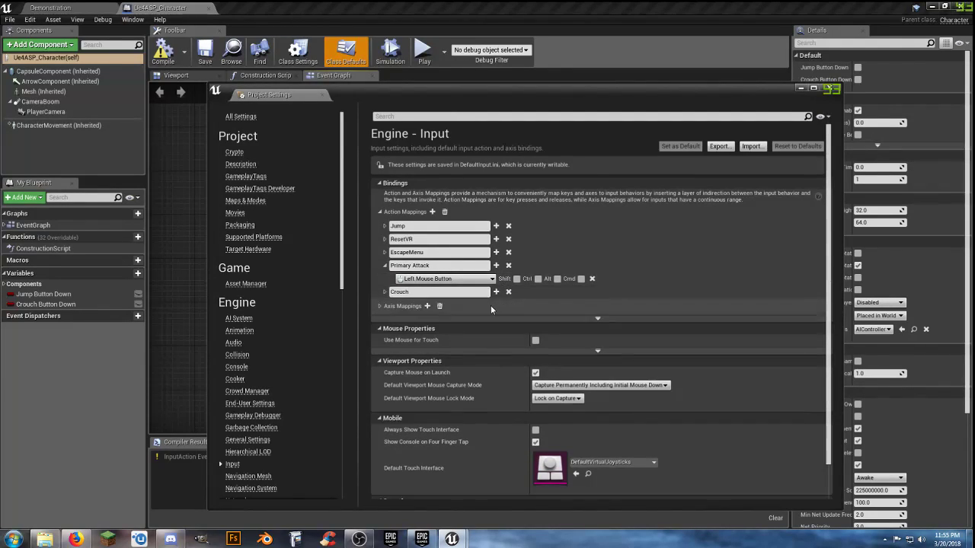
# Bind the Crouch action mapping to the keyboard key C and close the Project Settings
pyautogui.click(385, 292)
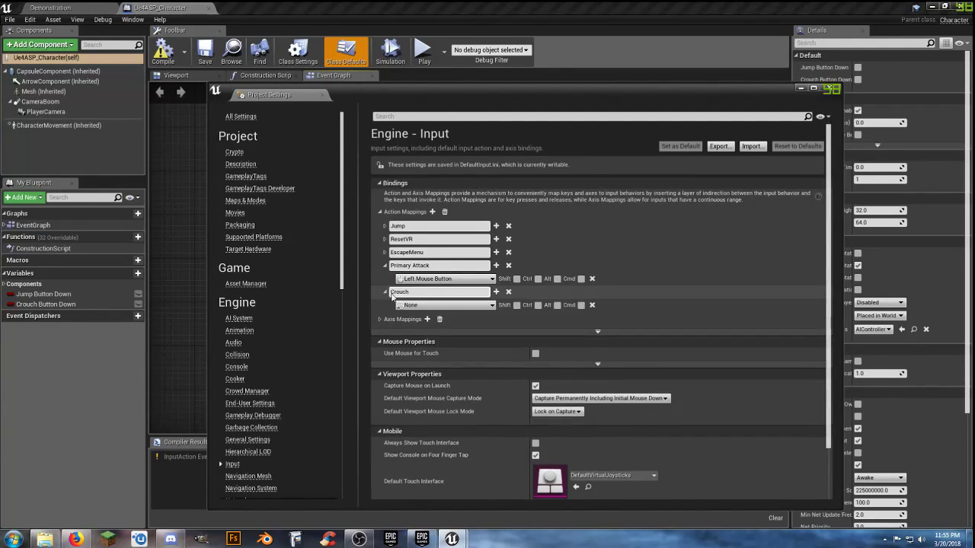
pyautogui.click(492, 305)
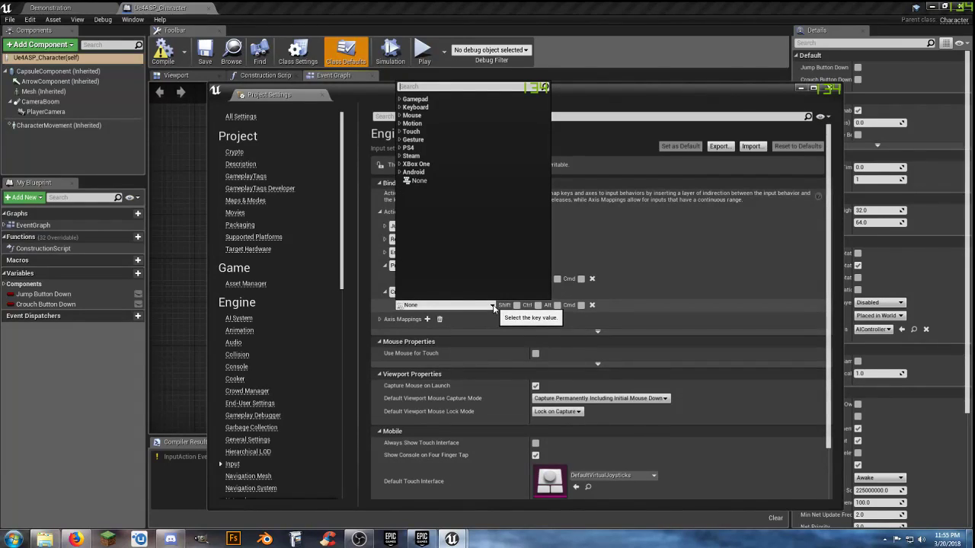
pyautogui.click(398, 108)
pyautogui.scroll(-5, 450, 220)
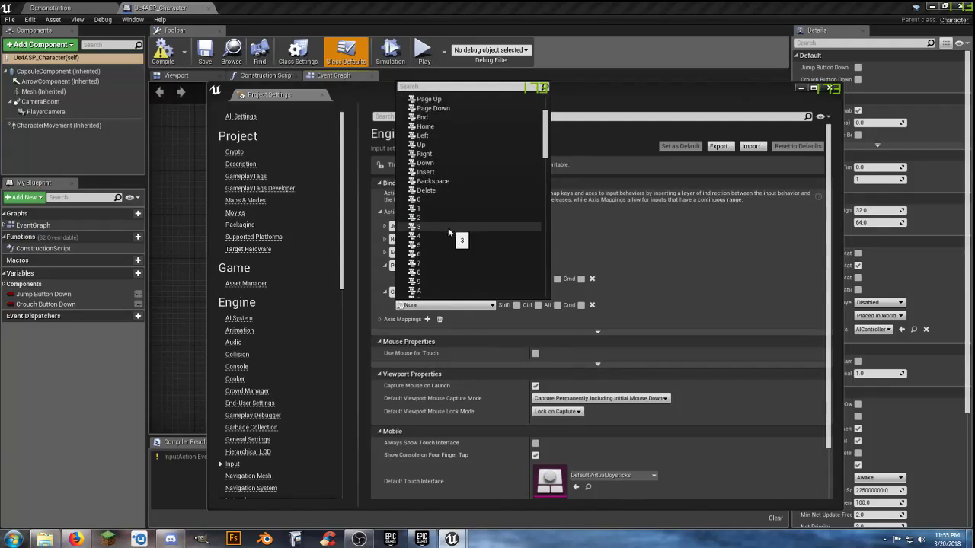
pyautogui.click(423, 211)
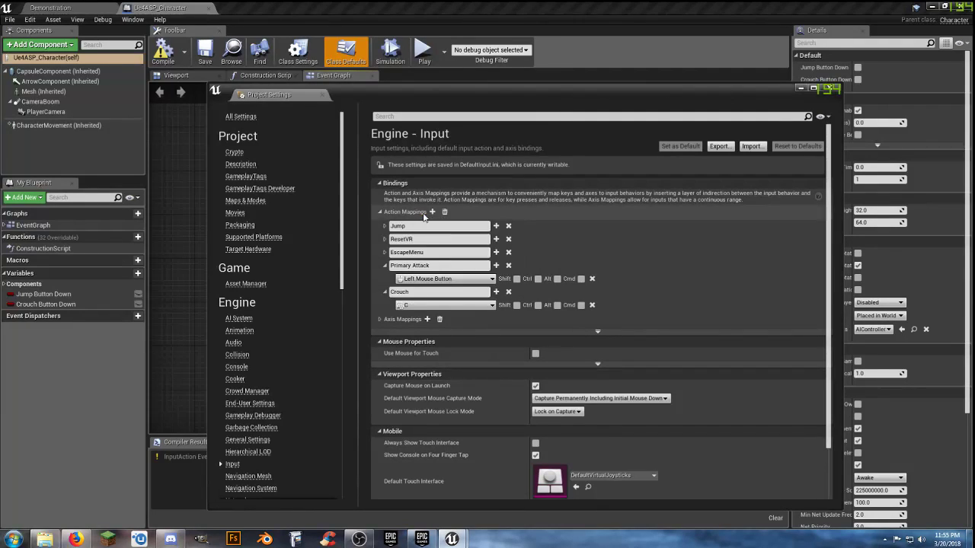
pyautogui.click(830, 88)
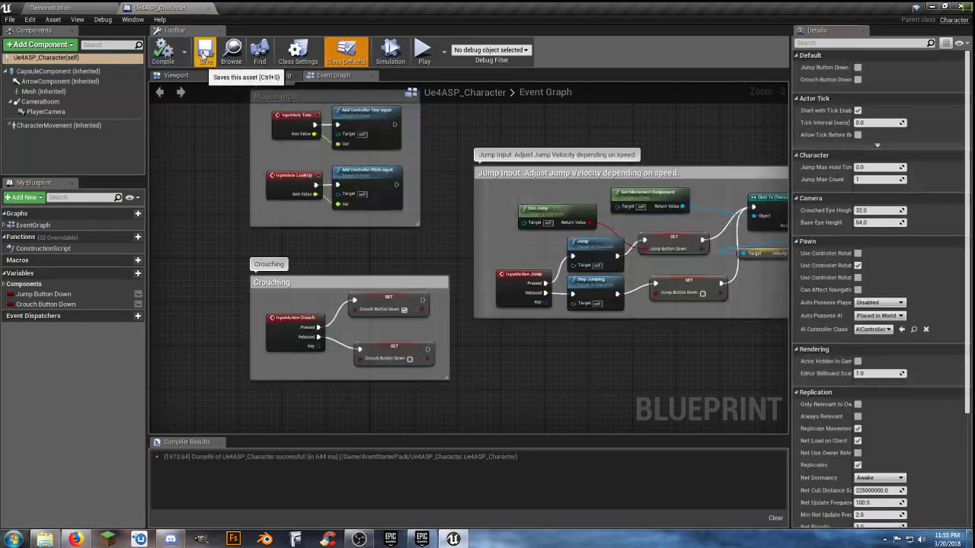
# Save the compiled Ue4ASP_Character blueprint and copy its Crouching comment group with all nodes inside
pyautogui.click(200, 52)
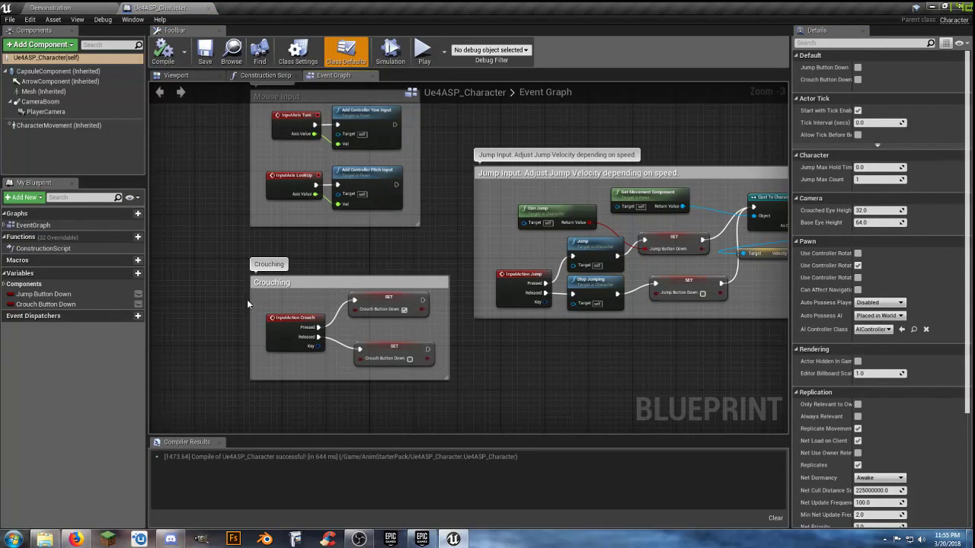
pyautogui.moveTo(436, 372); pyautogui.dragTo(211, 253)
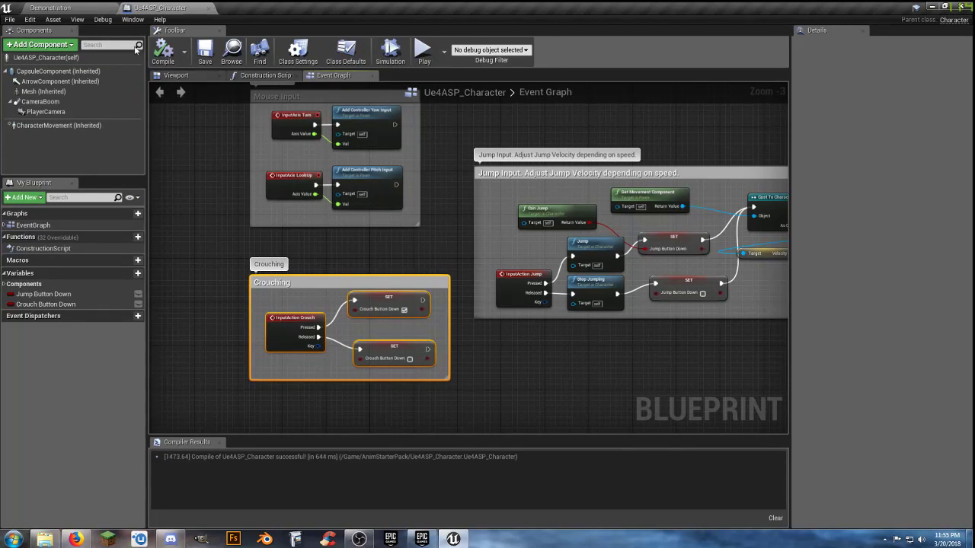
# Return to the Demonstration level and open the Player_Base blueprint from Characters > Player > Blueprints
pyautogui.click(51, 8)
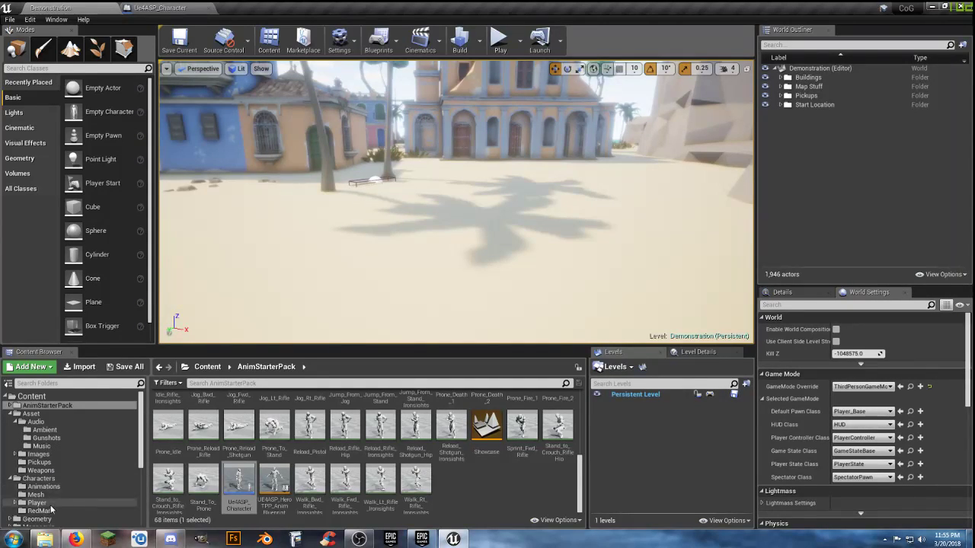
pyautogui.click(13, 505)
pyautogui.click(14, 503)
pyautogui.click(46, 511)
pyautogui.click(169, 411)
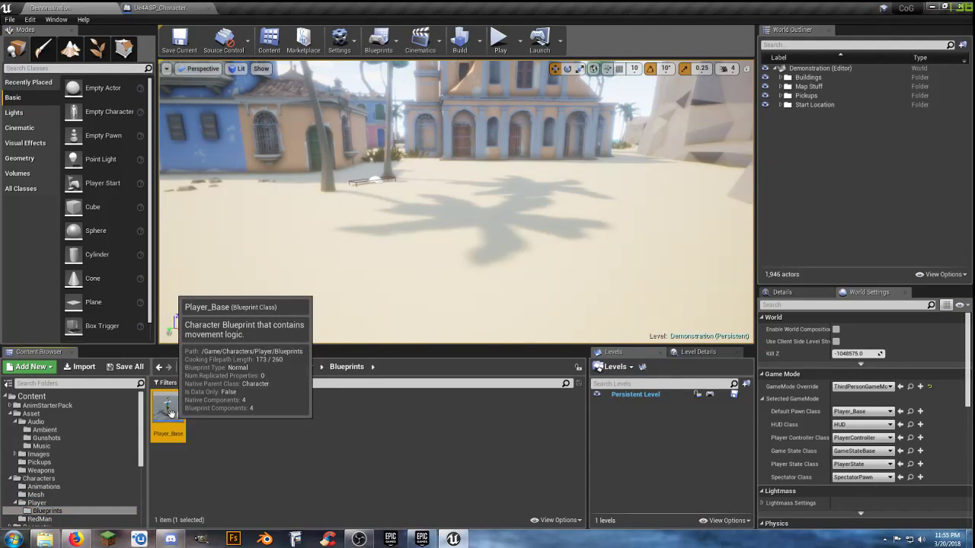
pyautogui.doubleClick(169, 411)
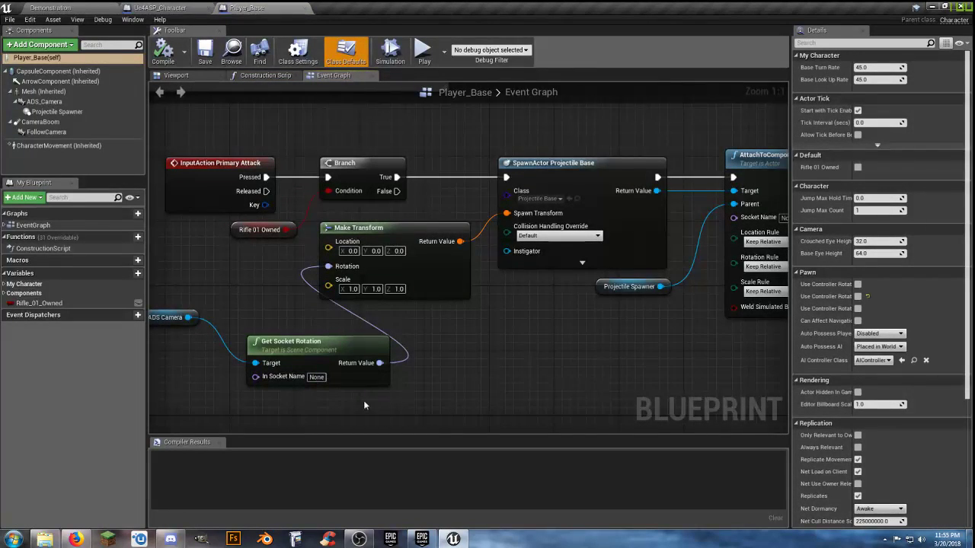
# Paste the Crouching group into Player_Base's Event Graph, place it above the Escape Menu group, and compile the blueprint
pyautogui.scroll(-5, 364, 402)
pyautogui.moveTo(392, 411); pyautogui.dragTo(570, 215, button='right')
pyautogui.moveTo(318, 344); pyautogui.dragTo(472, 447, button='right')
pyautogui.moveTo(609, 106); pyautogui.dragTo(548, 169, button='right')
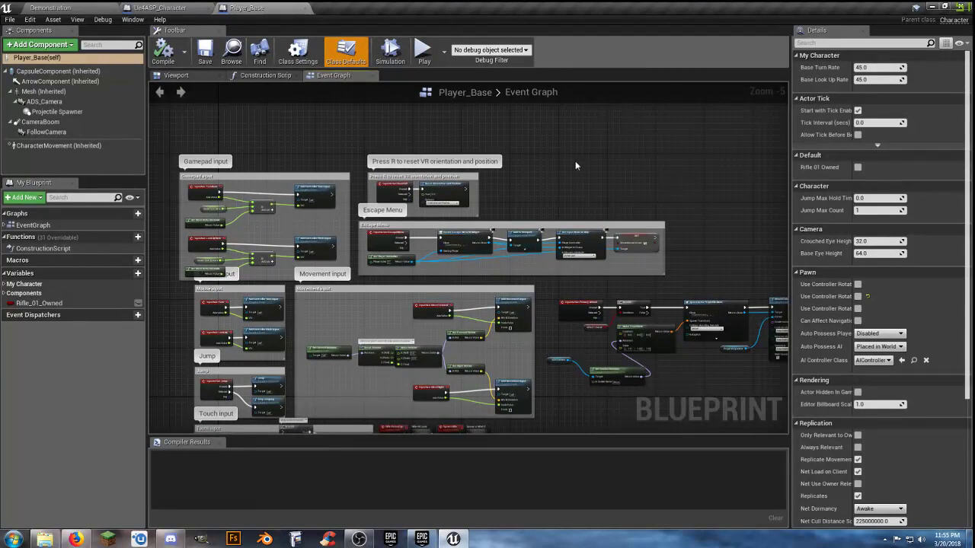
pyautogui.hotkey('ctrl', 'v')
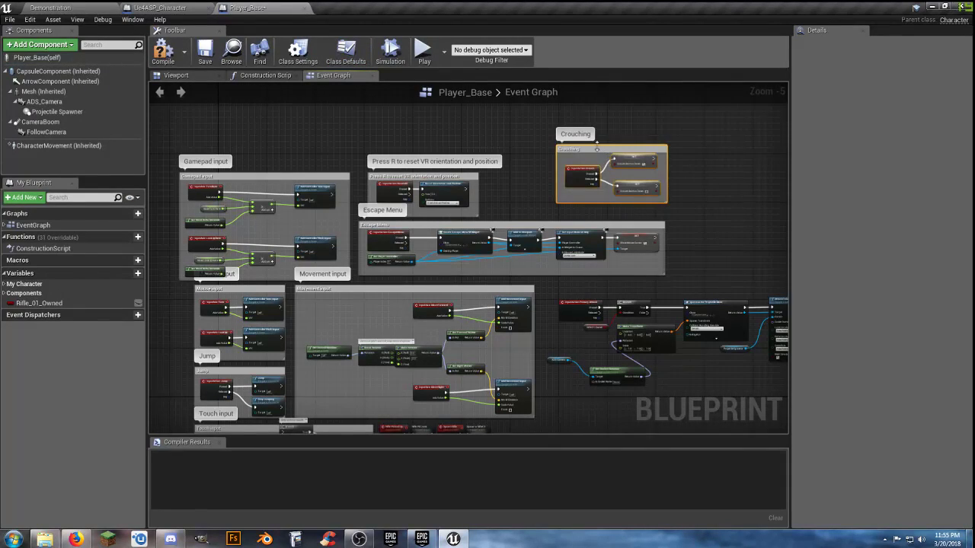
pyautogui.moveTo(593, 147); pyautogui.dragTo(562, 162)
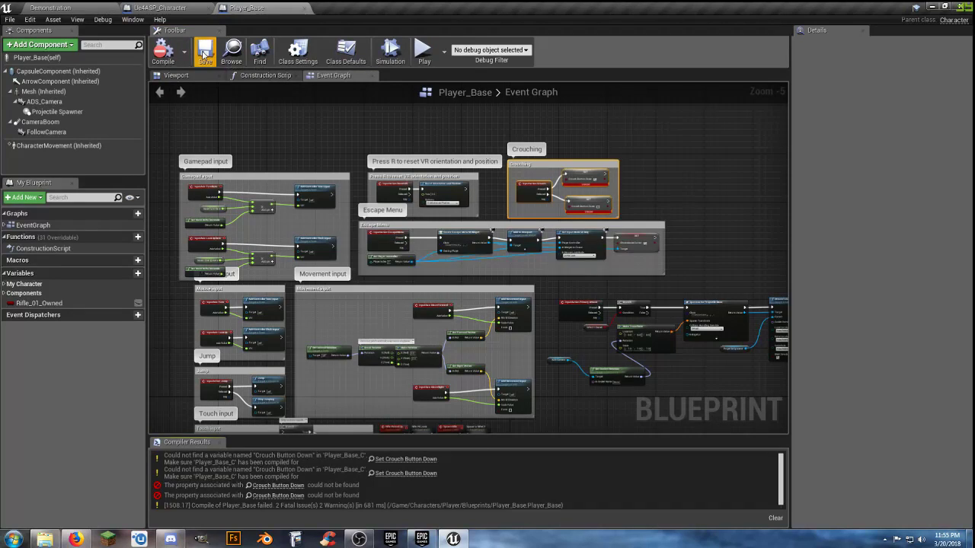
pyautogui.scroll(3, 599, 193)
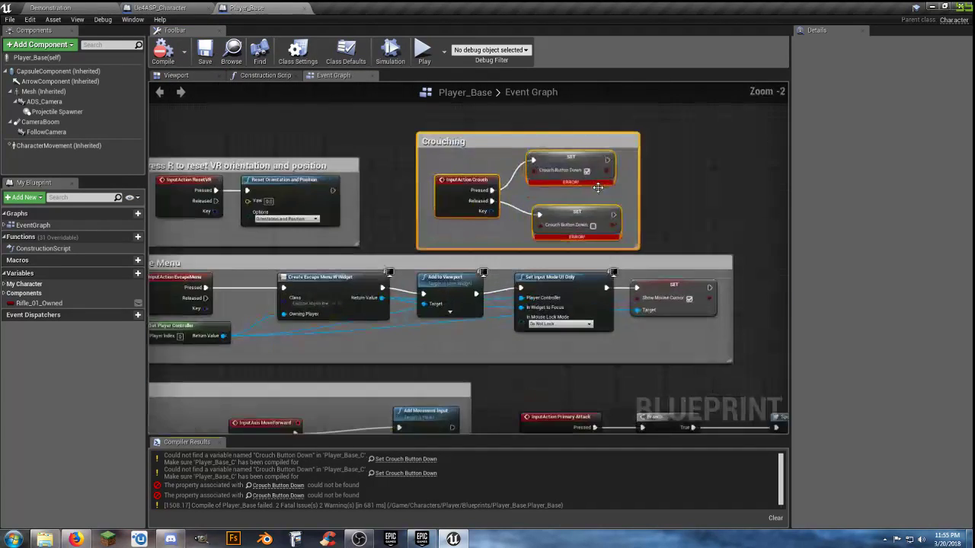
pyautogui.scroll(1, 564, 187)
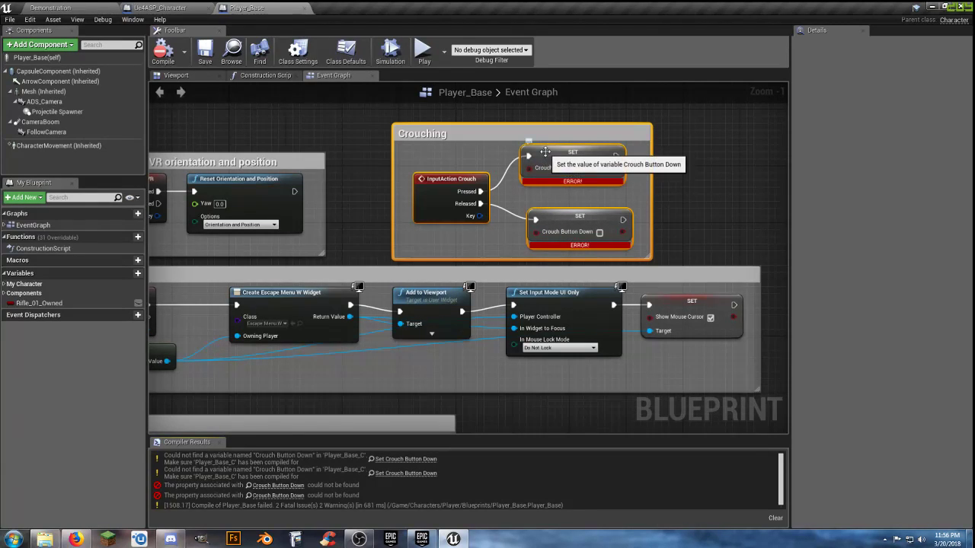
# Create the missing Crouch Button Down variable from the pasted setter node in Player_Base and recompile the blueprint
pyautogui.rightClick(546, 155)
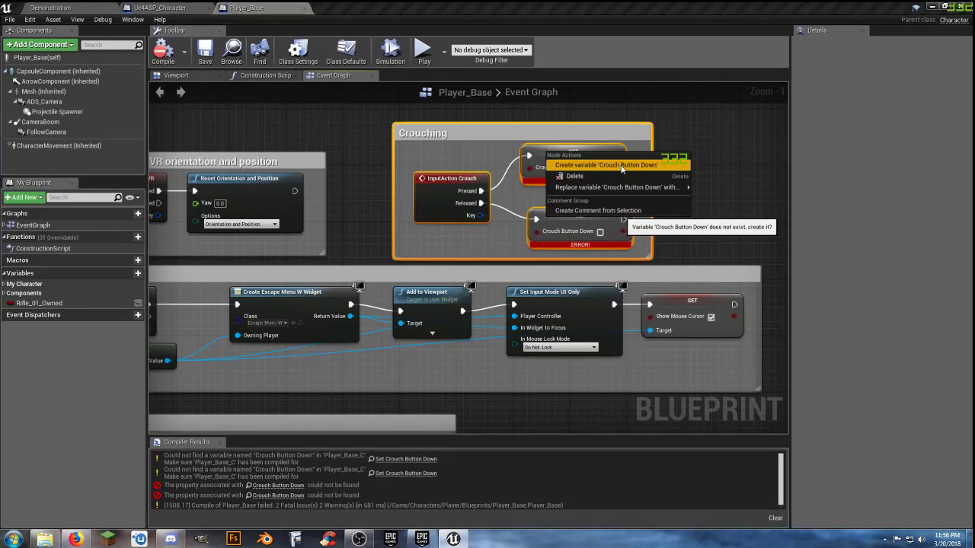
pyautogui.click(622, 166)
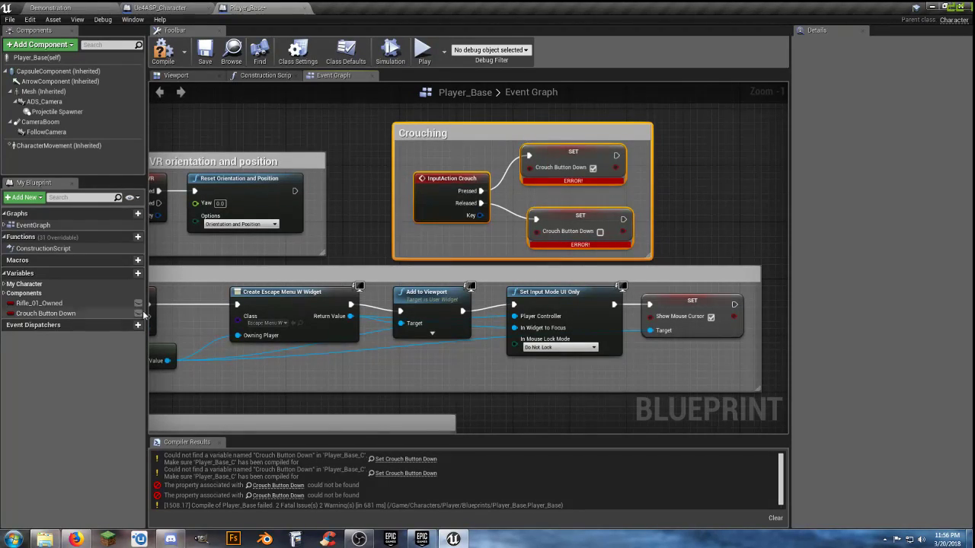
pyautogui.click(187, 66)
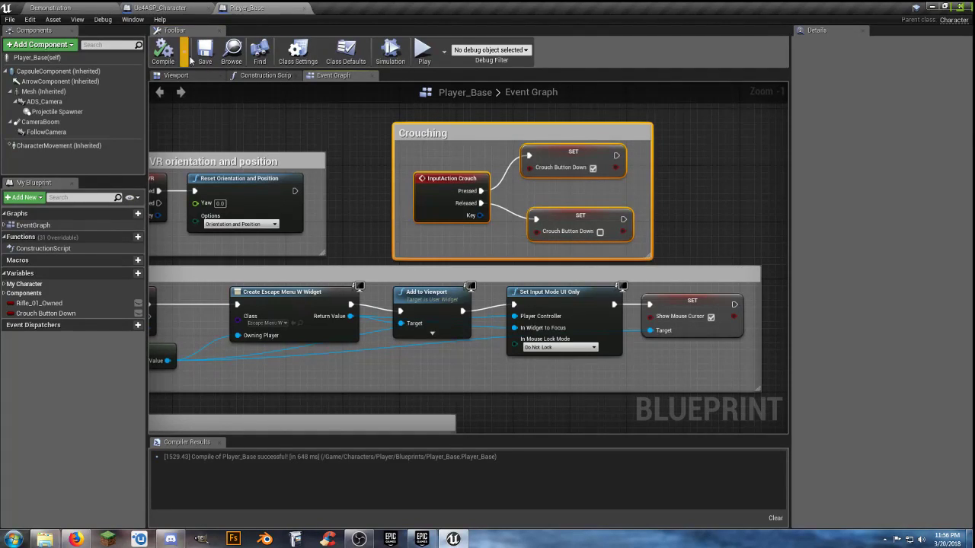
# Return to the Demonstration level and open Rifle_AnimBlueprint from the Characters > Animations folder
pyautogui.click(67, 12)
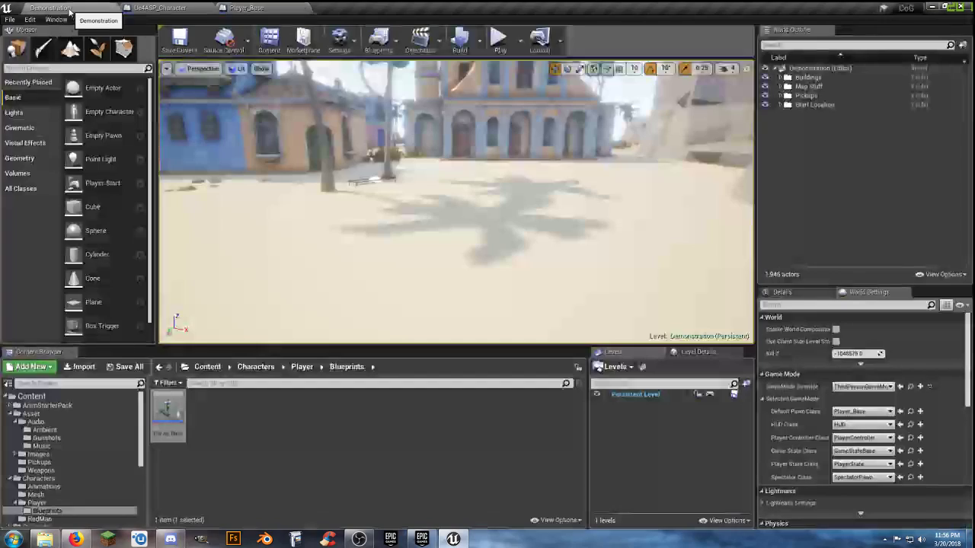
pyautogui.click(62, 406)
pyautogui.scroll(-5, 297, 491)
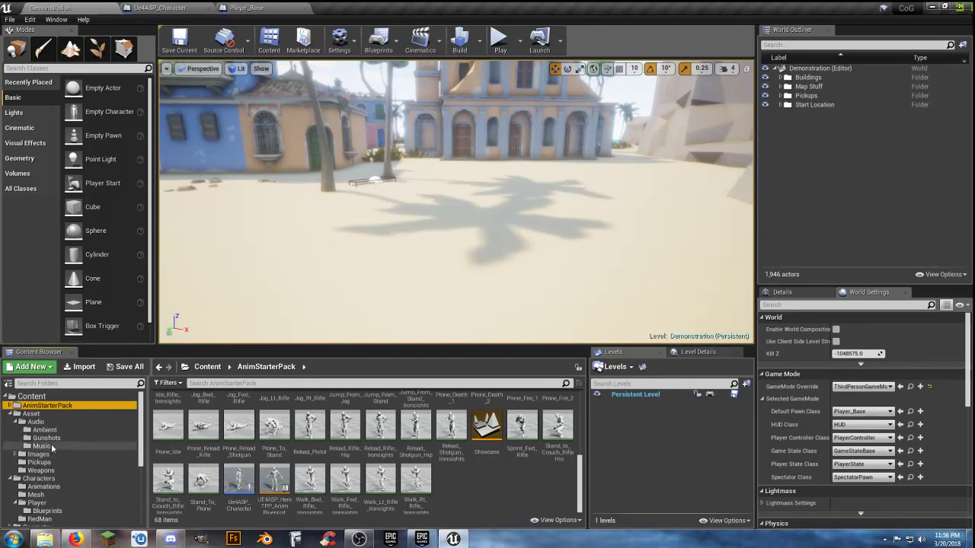
pyautogui.click(49, 487)
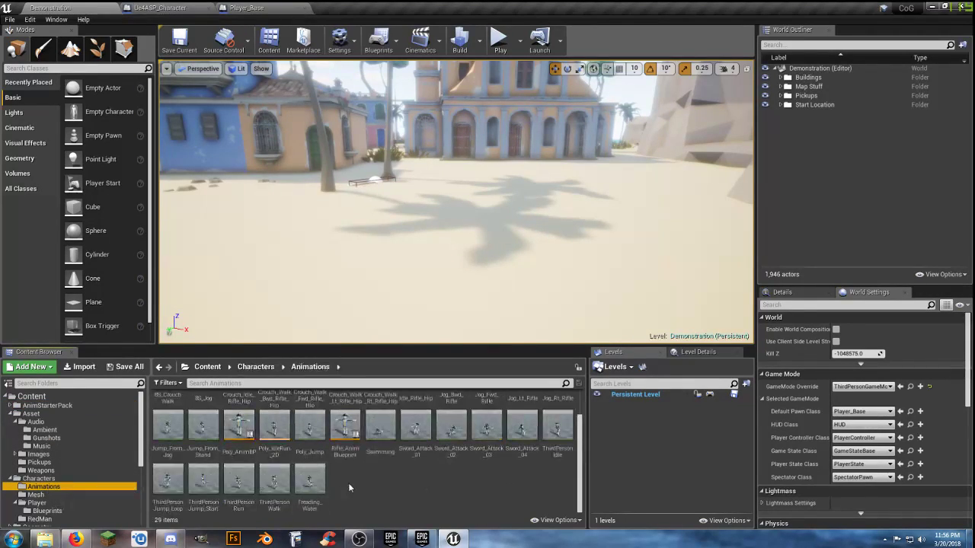
pyautogui.doubleClick(348, 457)
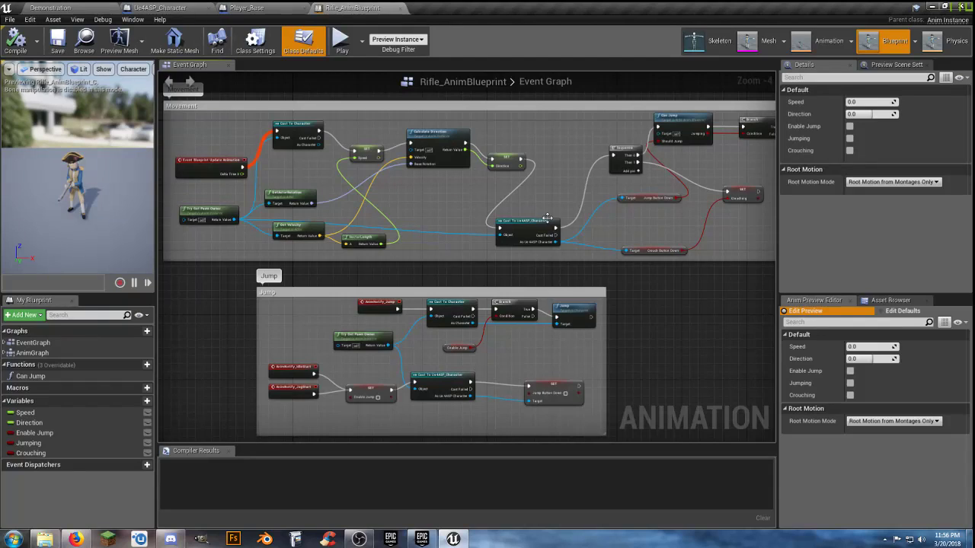
# Add a Cast To Player_Base node below Cast To Ue4ASP_Character in the Jump group and try linking its output to the Jump Button Down setter's Target
pyautogui.scroll(5, 490, 383)
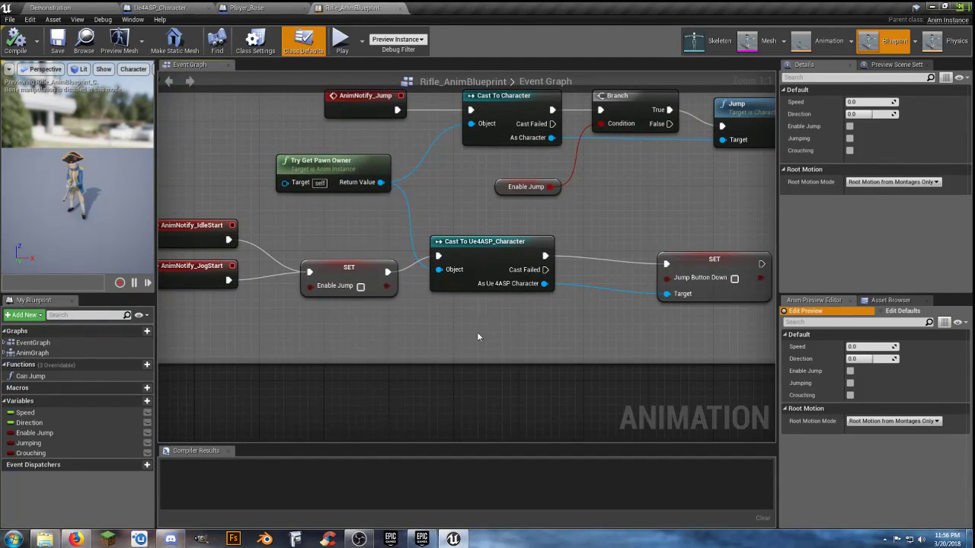
pyautogui.moveTo(476, 333); pyautogui.dragTo(478, 324, button='right')
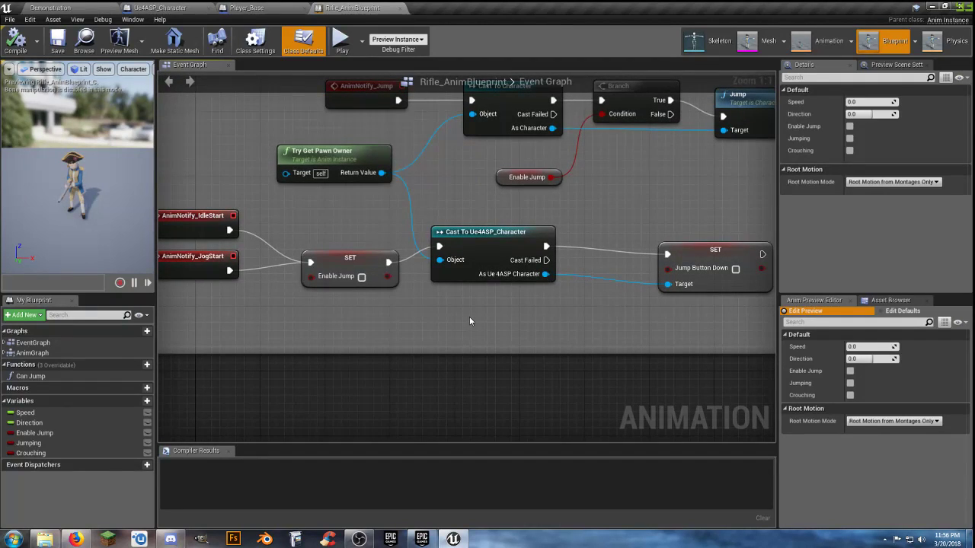
pyautogui.rightClick(470, 321)
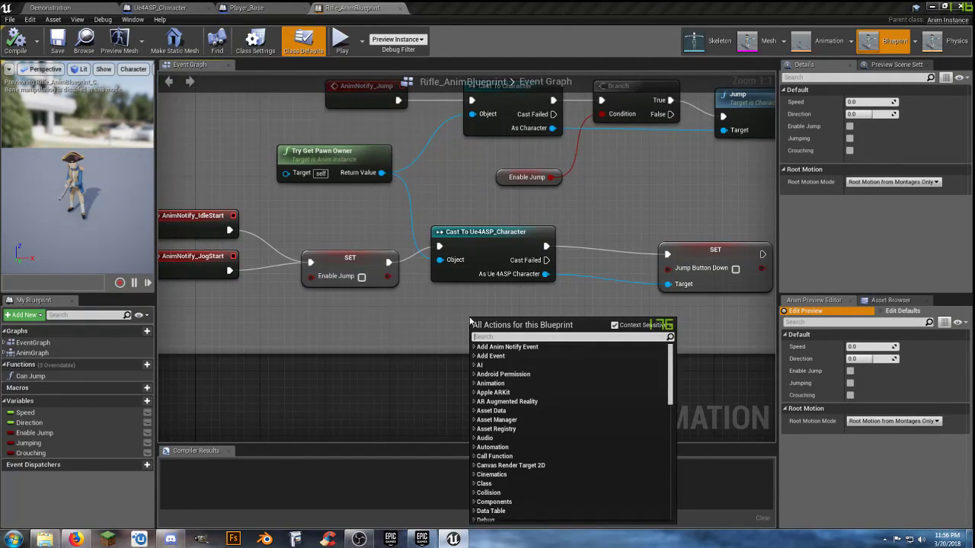
pyautogui.write('casttoplayer')
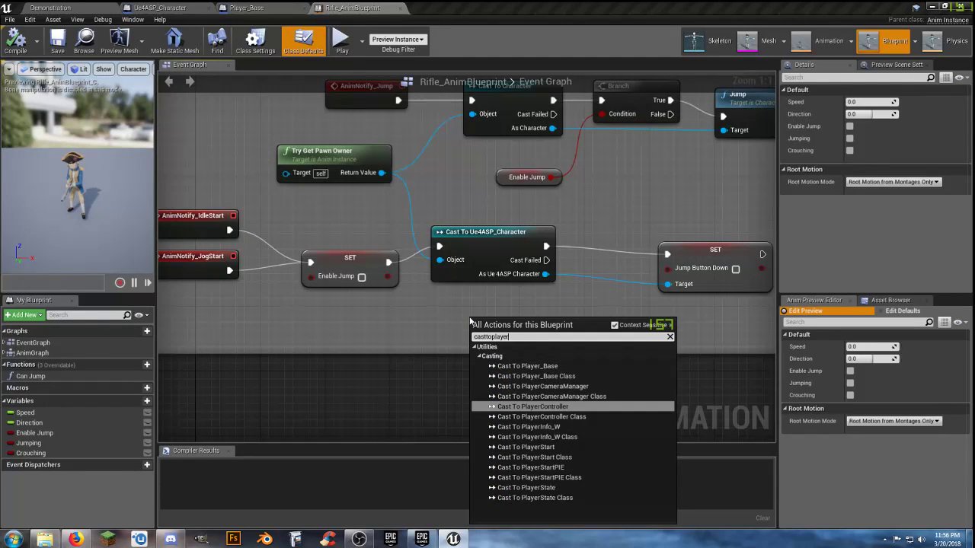
pyautogui.click(527, 366)
pyautogui.moveTo(507, 326); pyautogui.dragTo(466, 302)
pyautogui.moveTo(523, 338); pyautogui.dragTo(669, 287)
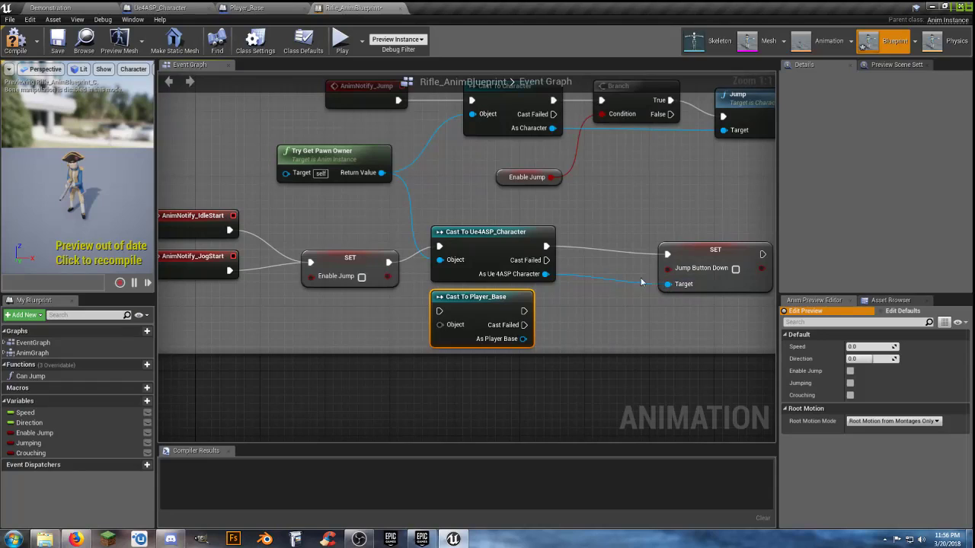
# Examine how Rifle_AnimBlueprint reads the jump and crouch variables, and review the Jump Input group in Ue4ASP_Character
pyautogui.moveTo(621, 314); pyautogui.dragTo(586, 304, button='right')
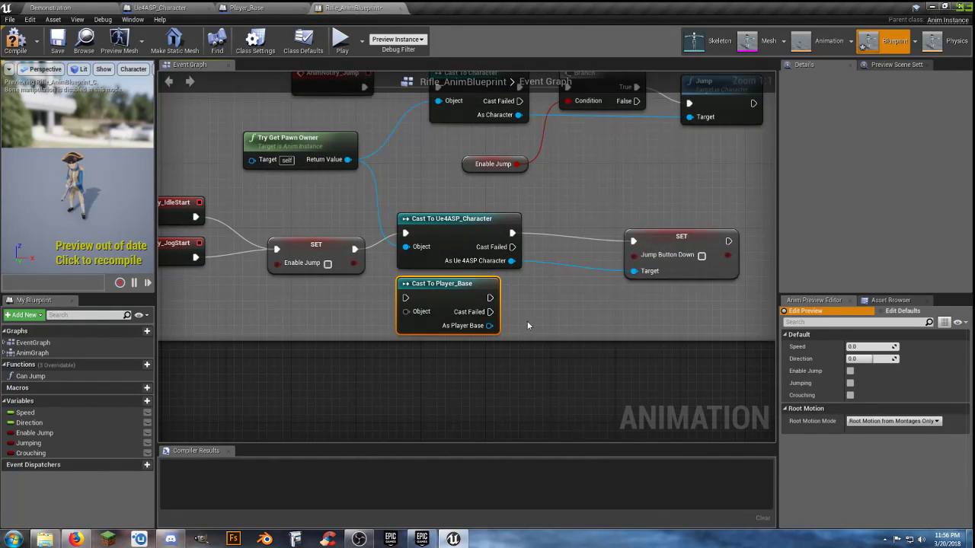
pyautogui.moveTo(548, 290); pyautogui.dragTo(589, 317, button='right')
pyautogui.moveTo(610, 231); pyautogui.dragTo(587, 478, button='right')
pyautogui.moveTo(533, 234); pyautogui.dragTo(259, 297, button='right')
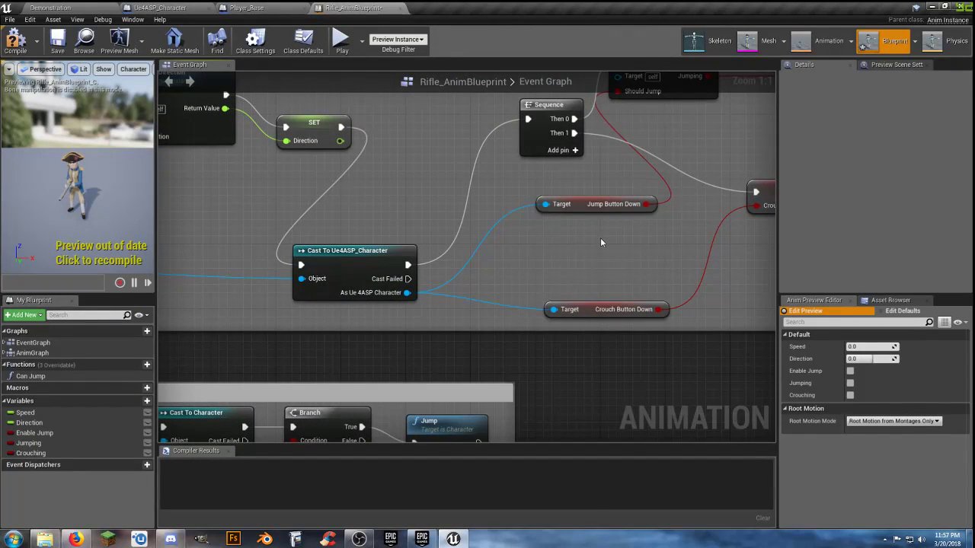
pyautogui.moveTo(540, 257); pyautogui.dragTo(583, 248, button='right')
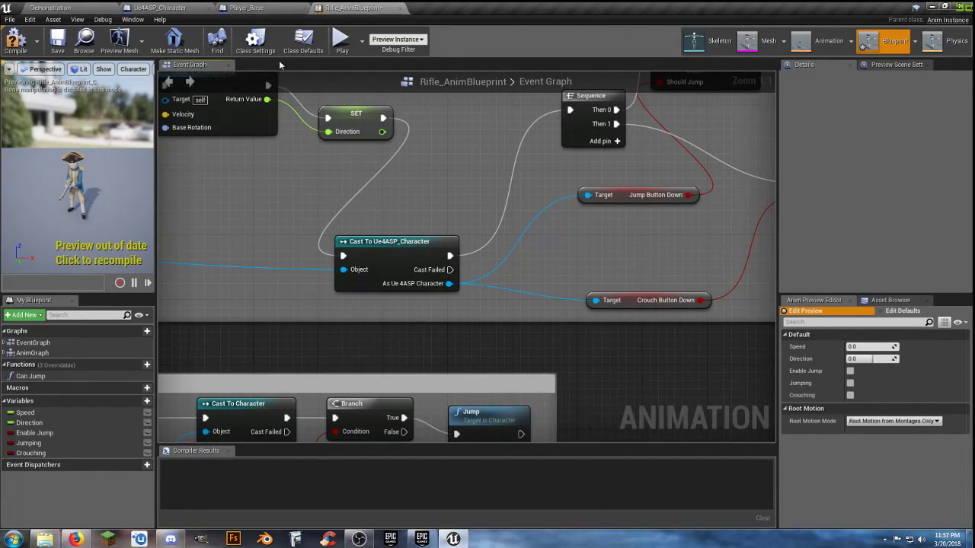
pyautogui.click(160, 8)
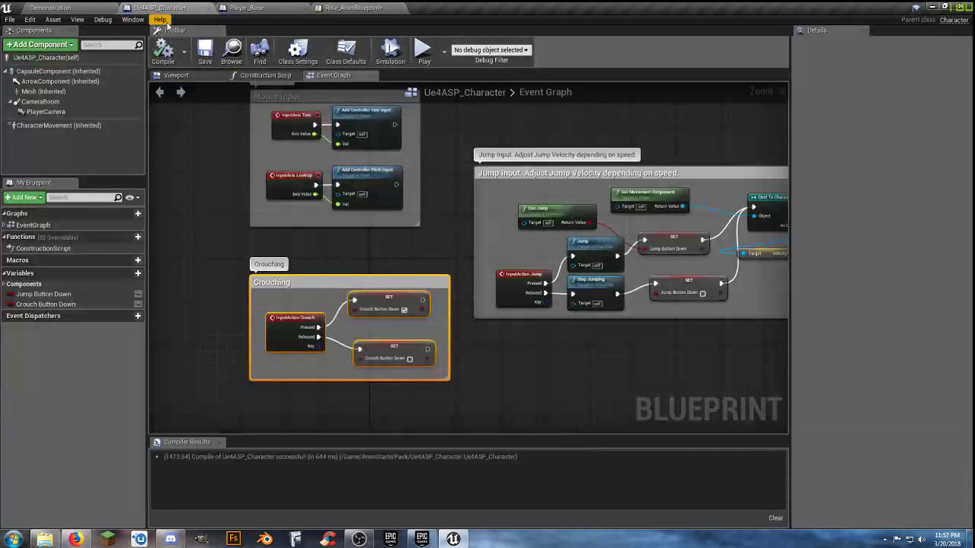
pyautogui.click(641, 385)
pyautogui.moveTo(636, 360); pyautogui.dragTo(553, 368, button='right')
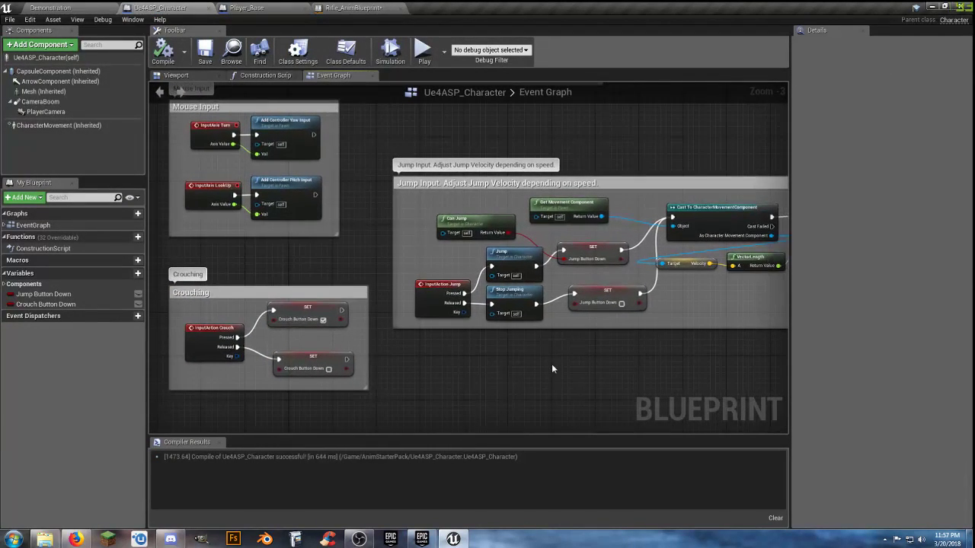
pyautogui.moveTo(614, 359); pyautogui.dragTo(370, 398, button='right')
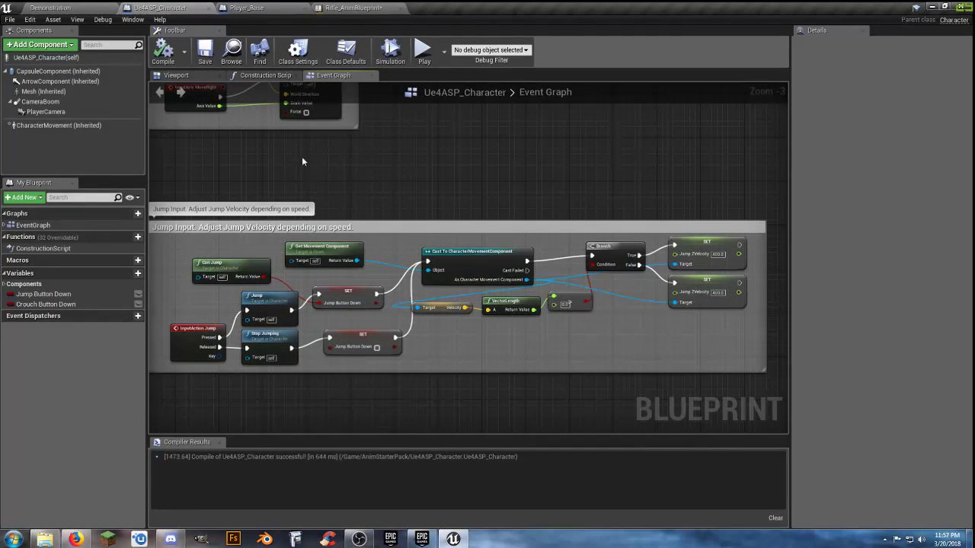
# Examine the existing Jump group in Player_Base's Event Graph for comparison with the Ue4ASP_Character jump logic
pyautogui.click(259, 7)
pyautogui.scroll(-6, 308, 380)
pyautogui.moveTo(288, 380); pyautogui.dragTo(459, 206, button='right')
pyautogui.scroll(2, 299, 300)
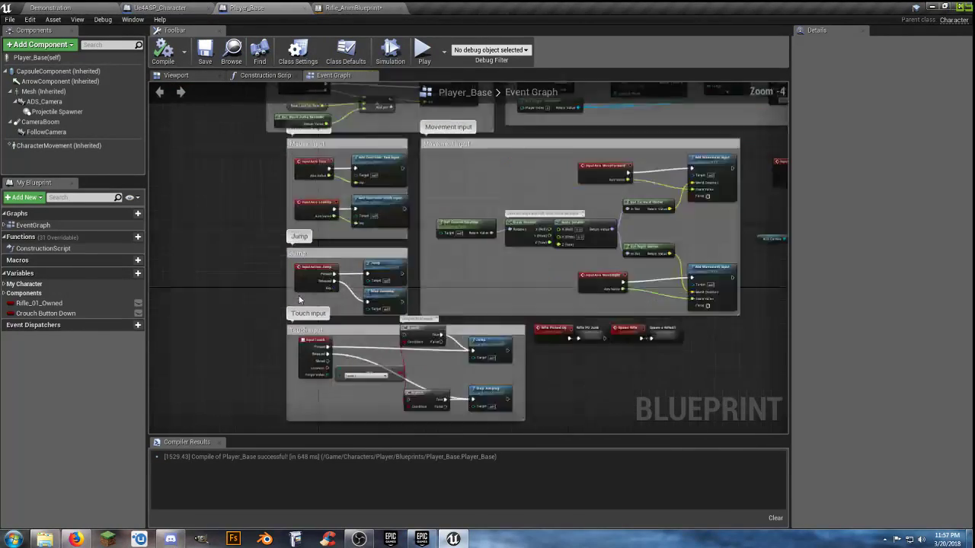
pyautogui.scroll(2, 299, 300)
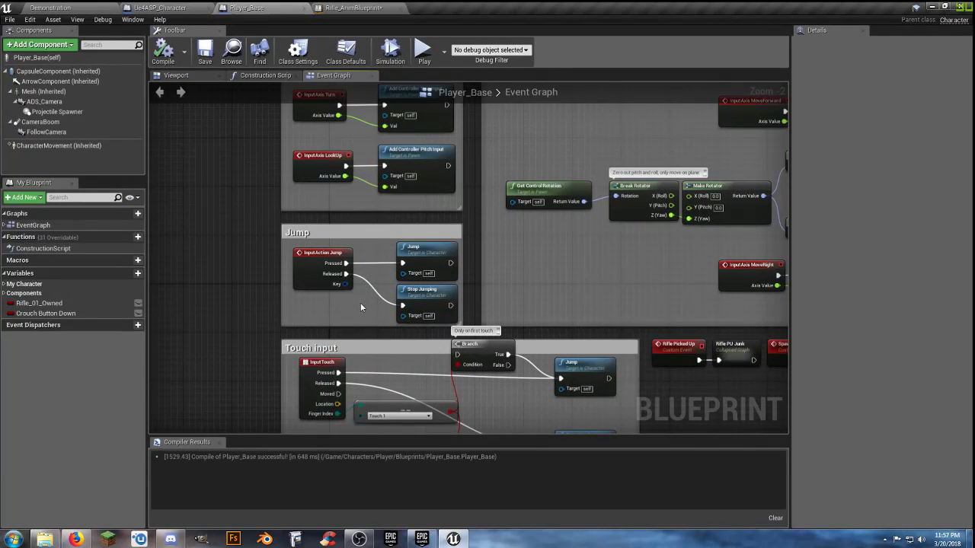
pyautogui.moveTo(362, 316); pyautogui.dragTo(353, 332, button='right')
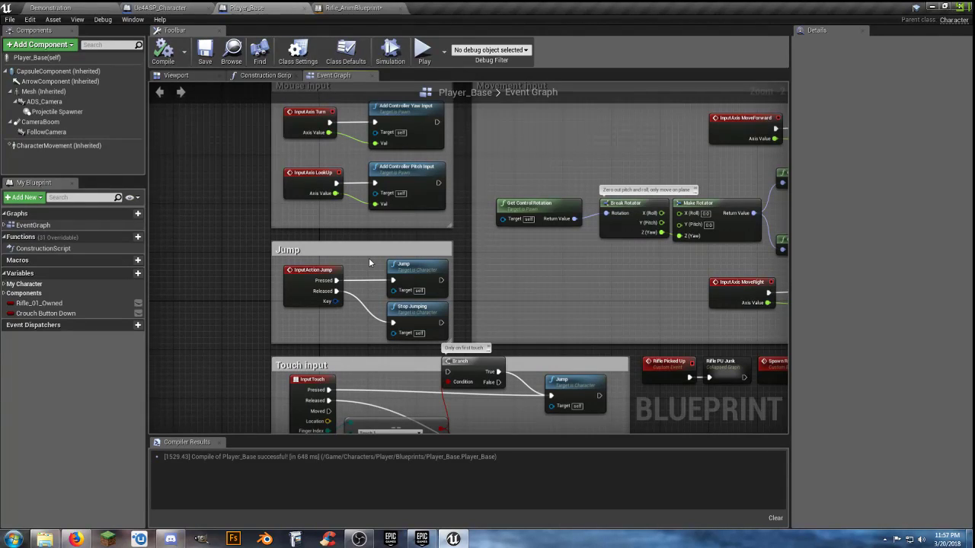
pyautogui.scroll(-1, 369, 263)
# Copy the whole "Jump Input. Adjust Jump Velocity depending on speed." group with its nodes from Ue4ASP_Character
pyautogui.click(160, 8)
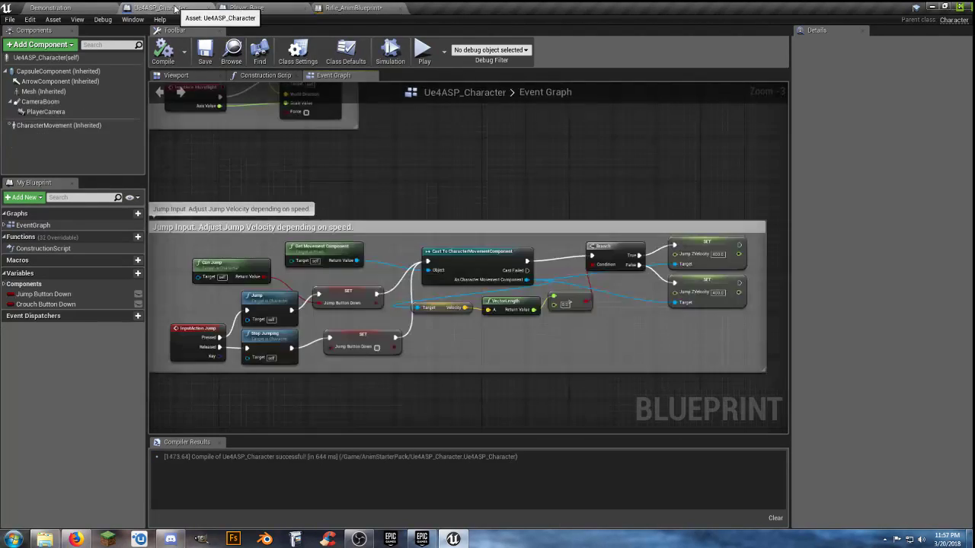
pyautogui.moveTo(481, 367); pyautogui.dragTo(451, 362, button='right')
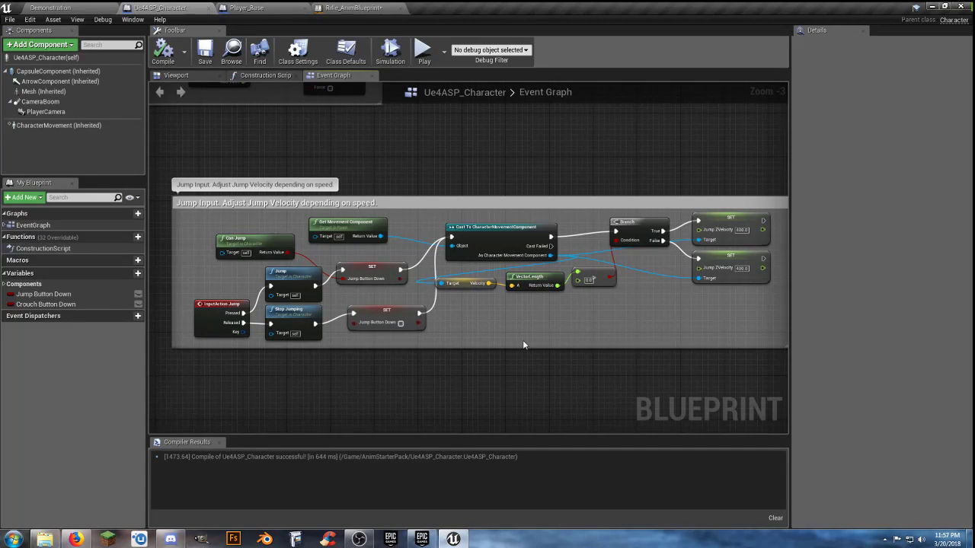
pyautogui.scroll(-1, 523, 345)
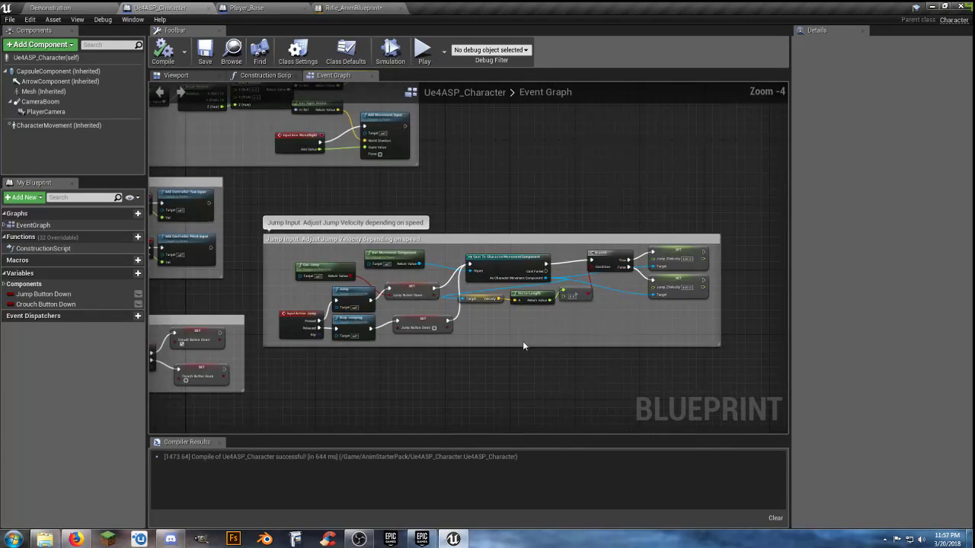
pyautogui.moveTo(259, 212); pyautogui.dragTo(712, 370)
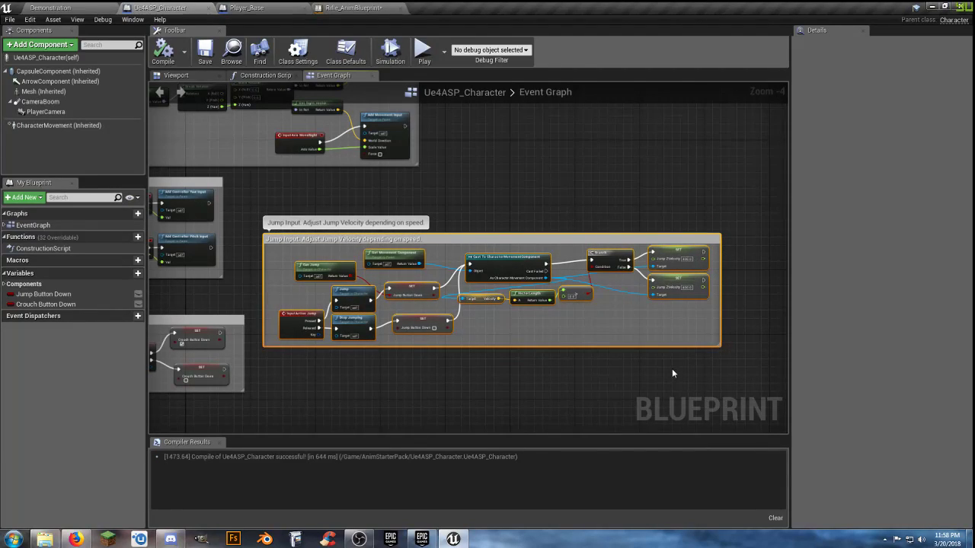
# Delete the old Jump comment group and its nodes from Player_Base's Event Graph
pyautogui.click(242, 9)
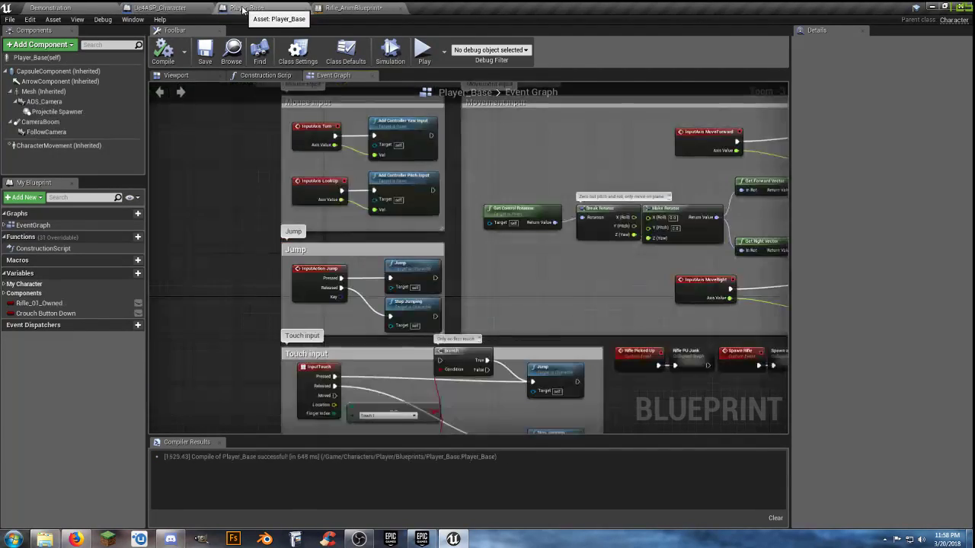
pyautogui.moveTo(232, 136); pyautogui.dragTo(268, 221, button='right')
pyautogui.moveTo(278, 202); pyautogui.dragTo(473, 307)
pyautogui.moveTo(252, 322); pyautogui.dragTo(361, 340, button='right')
pyautogui.moveTo(488, 234); pyautogui.dragTo(280, 152)
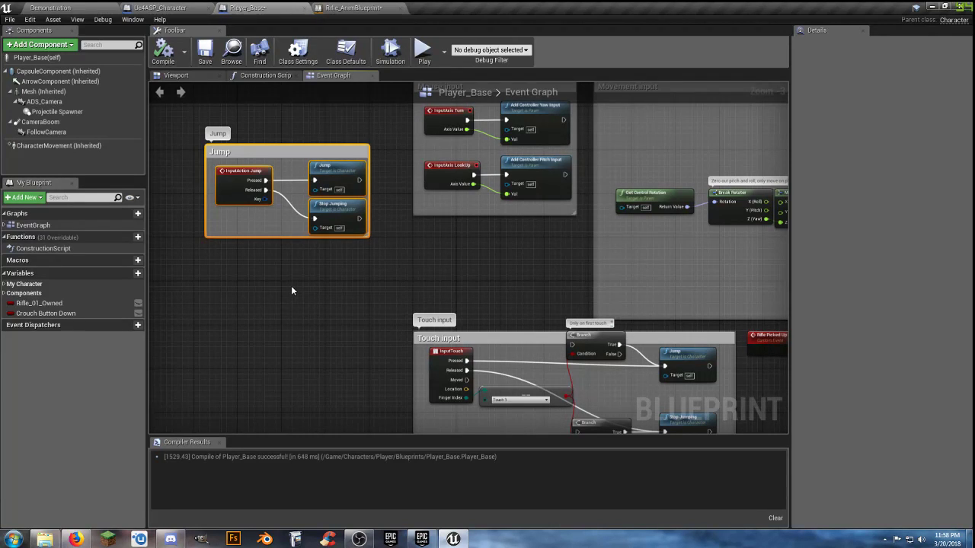
pyautogui.press('Delete')
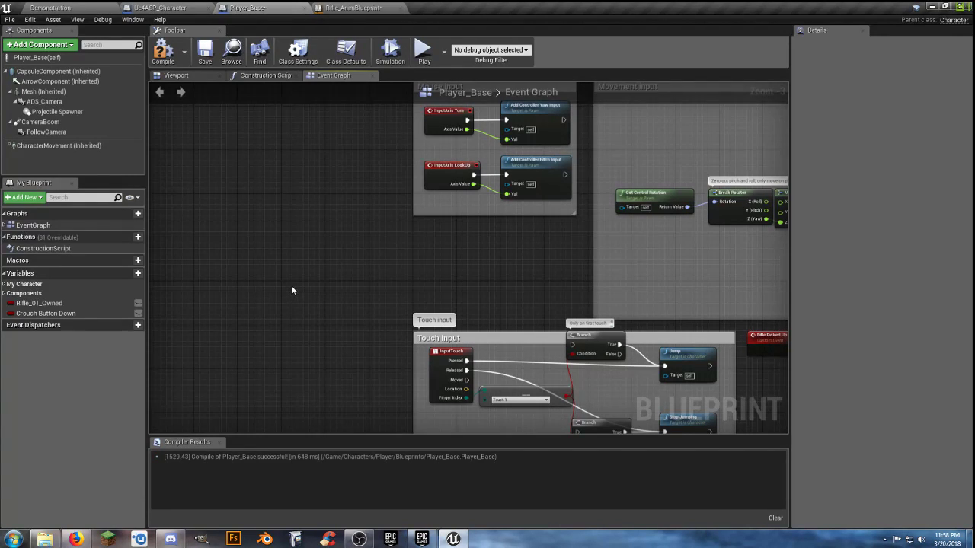
# Paste the Jump Input group into Player_Base's Event Graph, place it above the Gamepad input group, and compile the blueprint
pyautogui.moveTo(336, 282); pyautogui.dragTo(199, 416, button='right')
pyautogui.scroll(-5, 244, 185)
pyautogui.hotkey('ctrl', 'z')
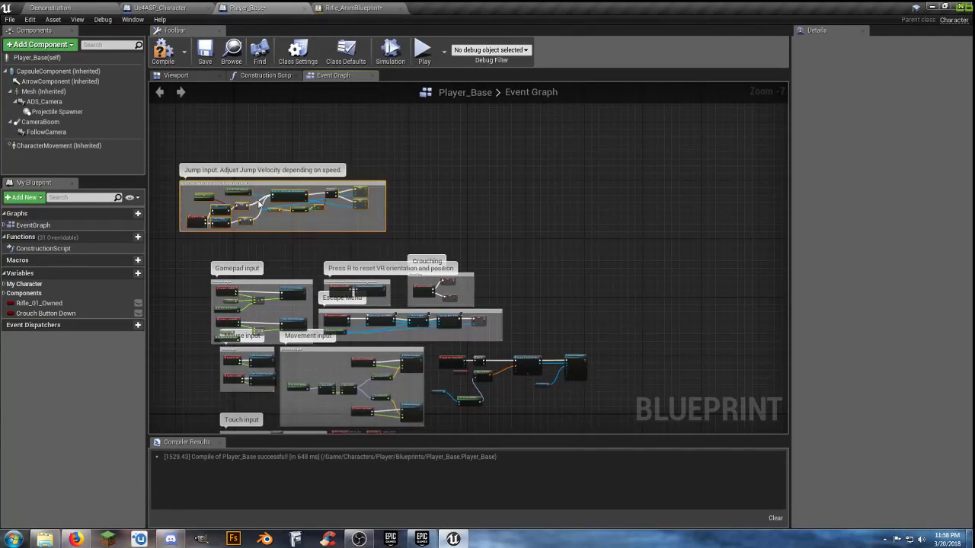
pyautogui.moveTo(264, 183); pyautogui.dragTo(296, 204)
pyautogui.click(221, 135)
pyautogui.click(168, 55)
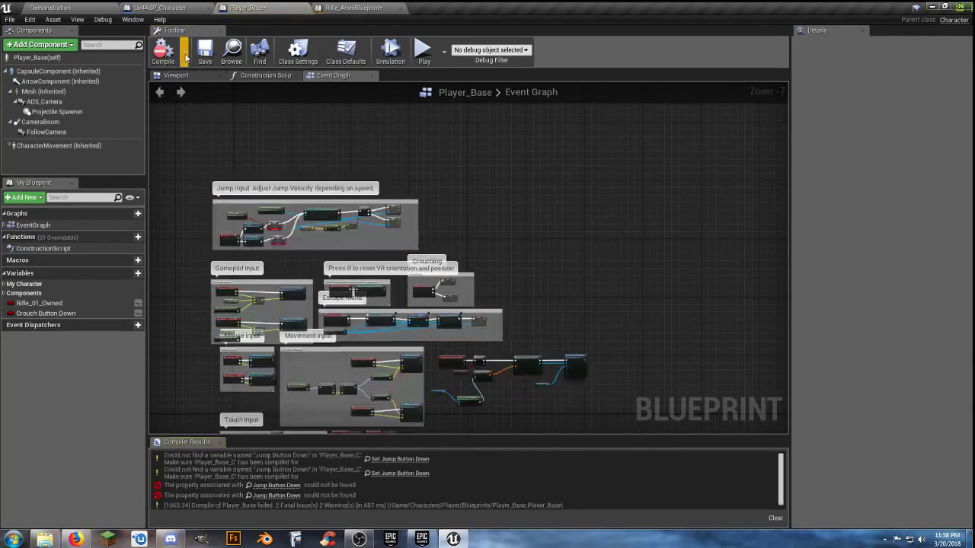
# Create the missing Jump Button Down variable from its setter node, then compile and save Player_Base
pyautogui.scroll(7, 251, 244)
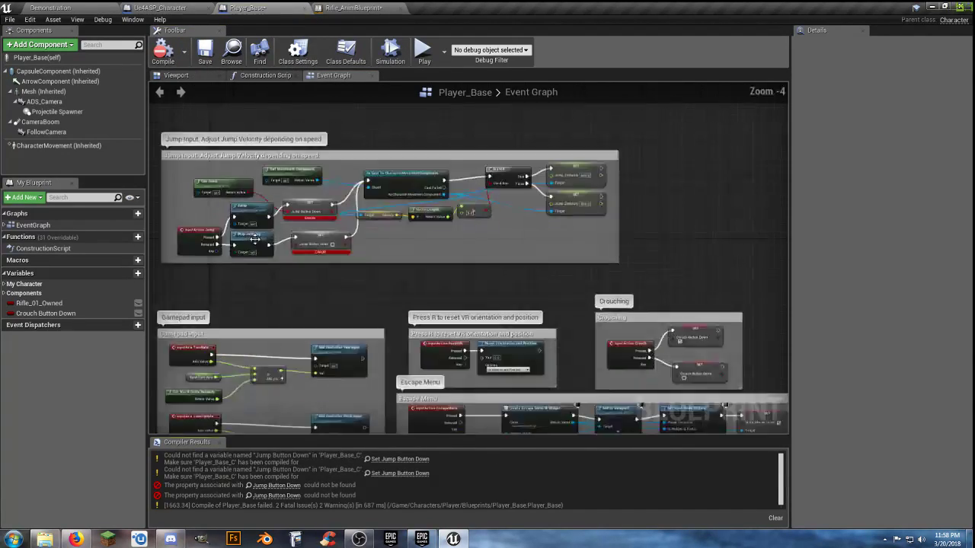
pyautogui.rightClick(325, 170)
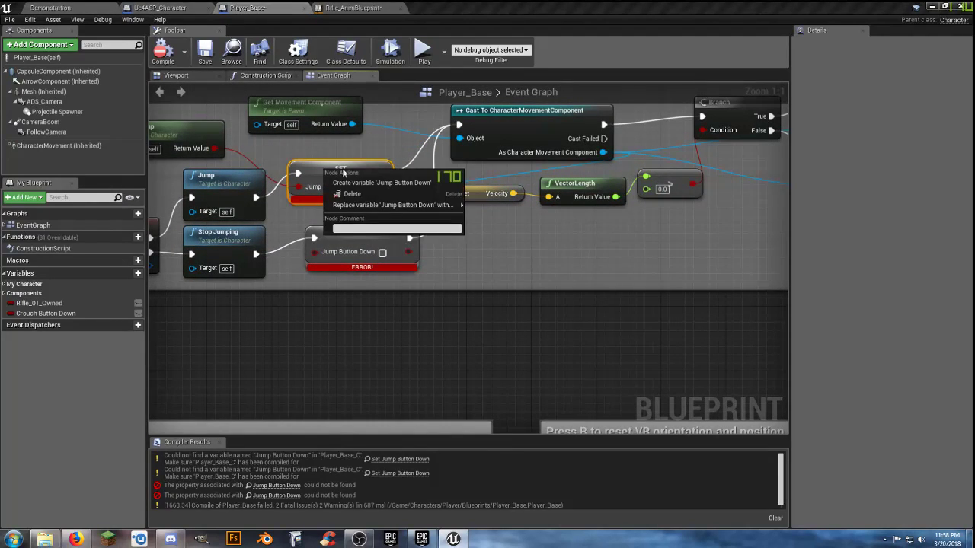
pyautogui.click(369, 184)
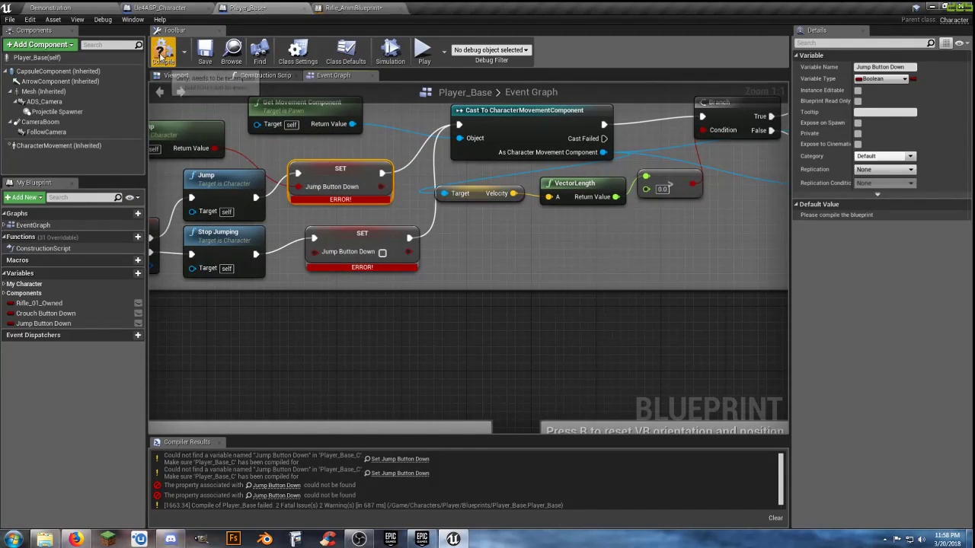
pyautogui.click(164, 53)
pyautogui.click(204, 52)
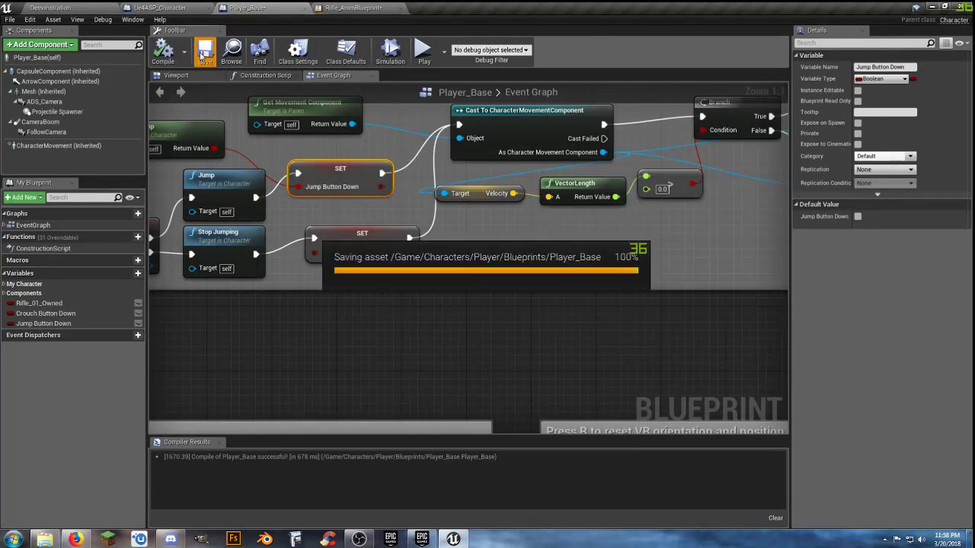
pyautogui.click(312, 322)
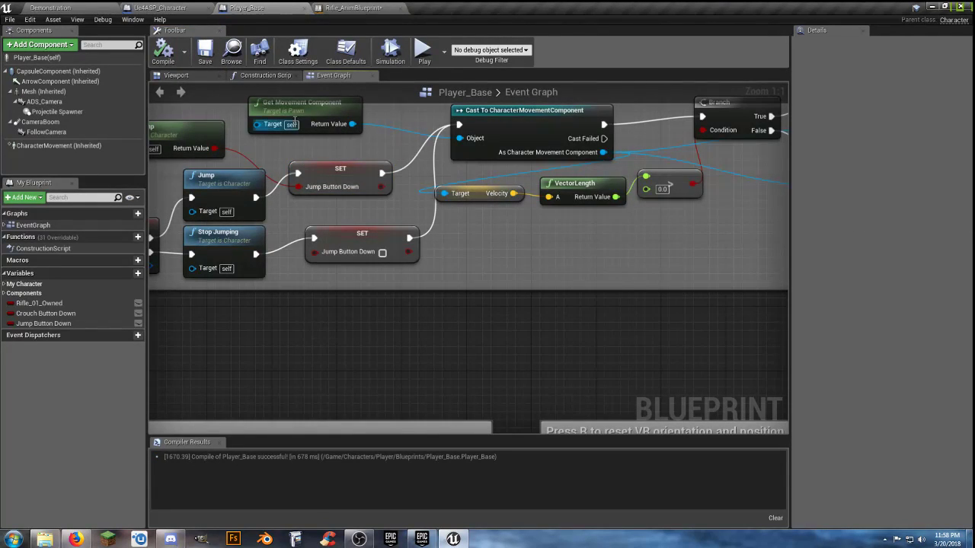
# In Rifle_AnimBlueprint's Jump group, add a Set Jump Button Down node from Cast To Player_Base and link their execution pins
pyautogui.click(358, 8)
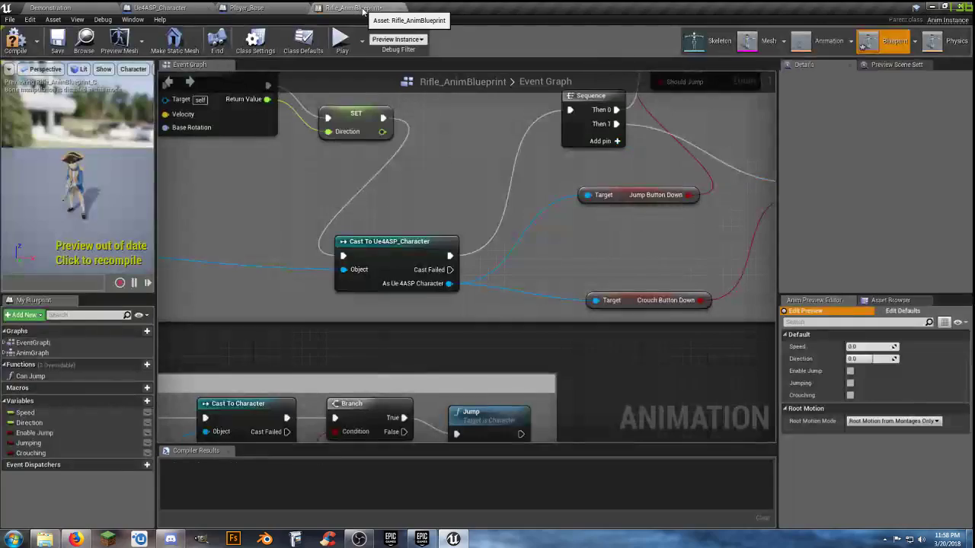
pyautogui.moveTo(409, 320); pyautogui.dragTo(468, 129, button='right')
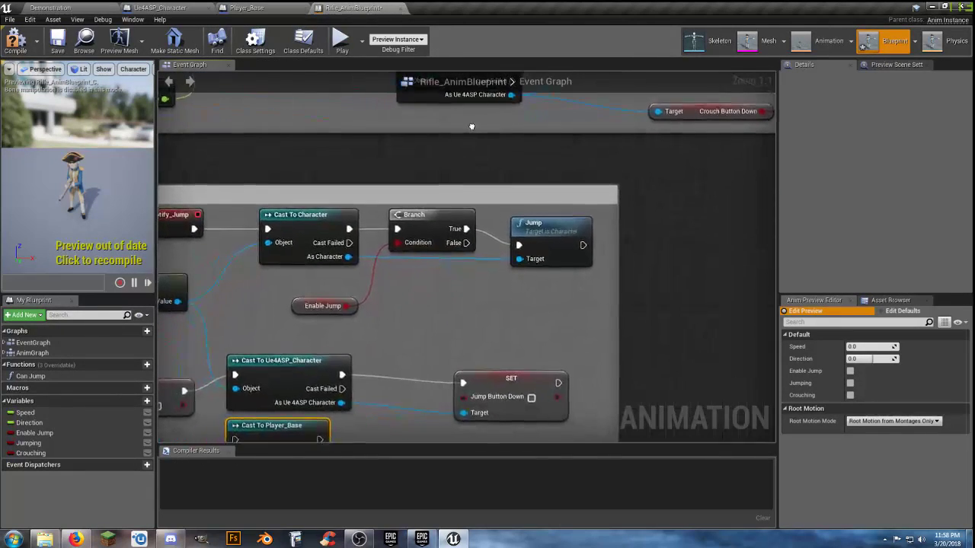
pyautogui.click(244, 8)
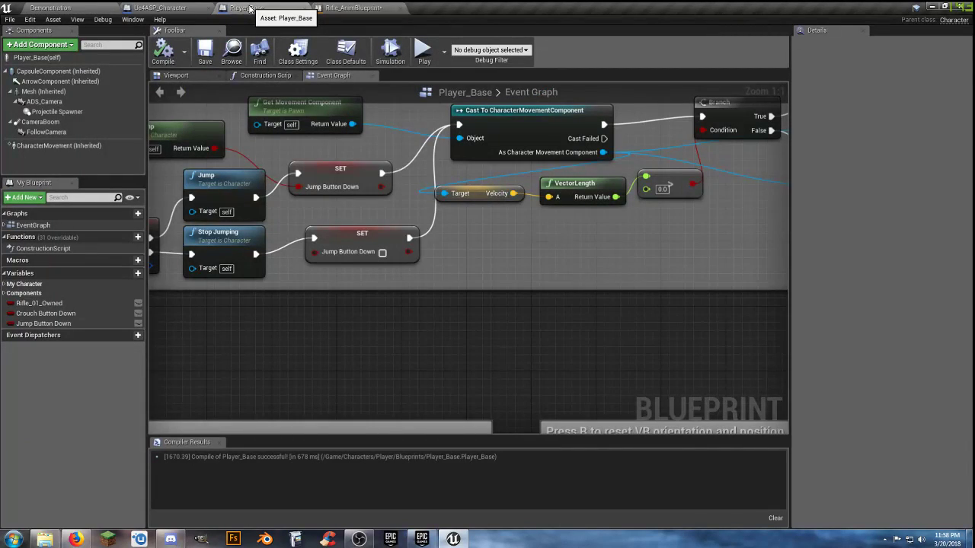
pyautogui.click(352, 9)
pyautogui.moveTo(385, 319); pyautogui.dragTo(473, 206, button='right')
pyautogui.moveTo(419, 329); pyautogui.dragTo(485, 328)
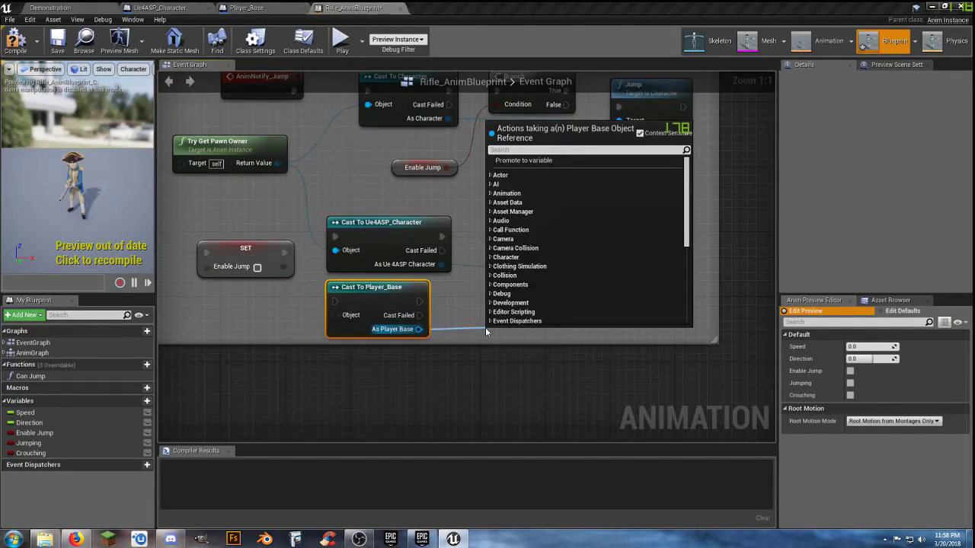
pyautogui.write('setjum')
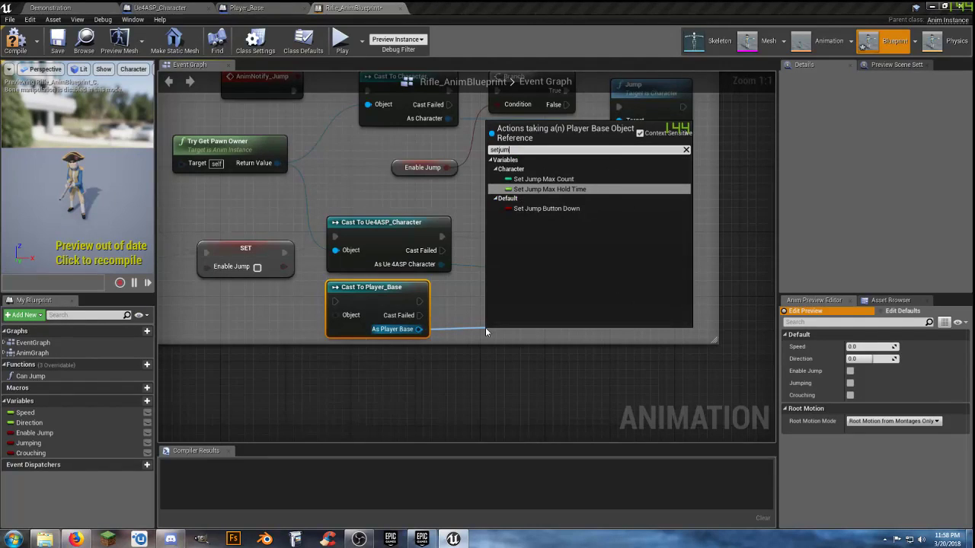
pyautogui.click(553, 209)
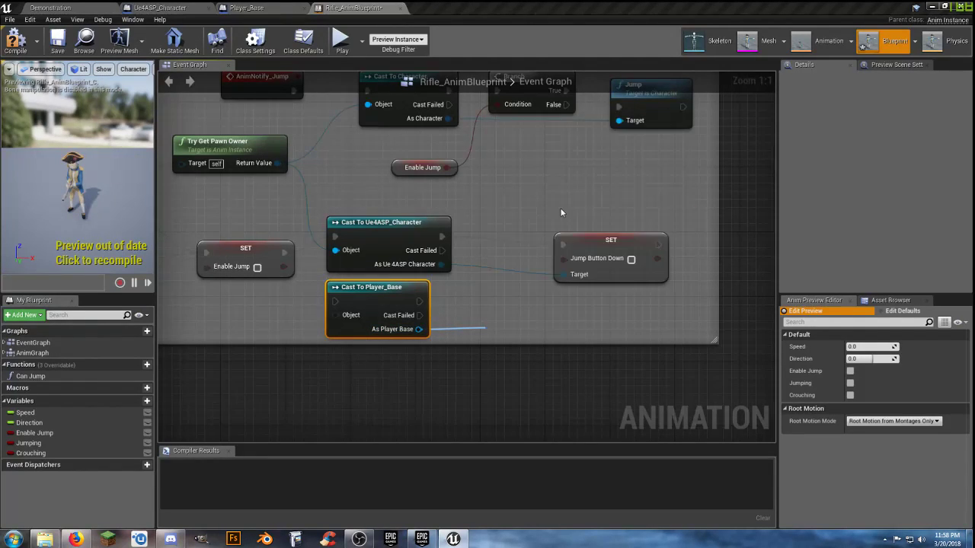
pyautogui.moveTo(499, 342); pyautogui.dragTo(420, 302)
pyautogui.moveTo(513, 336); pyautogui.dragTo(505, 296)
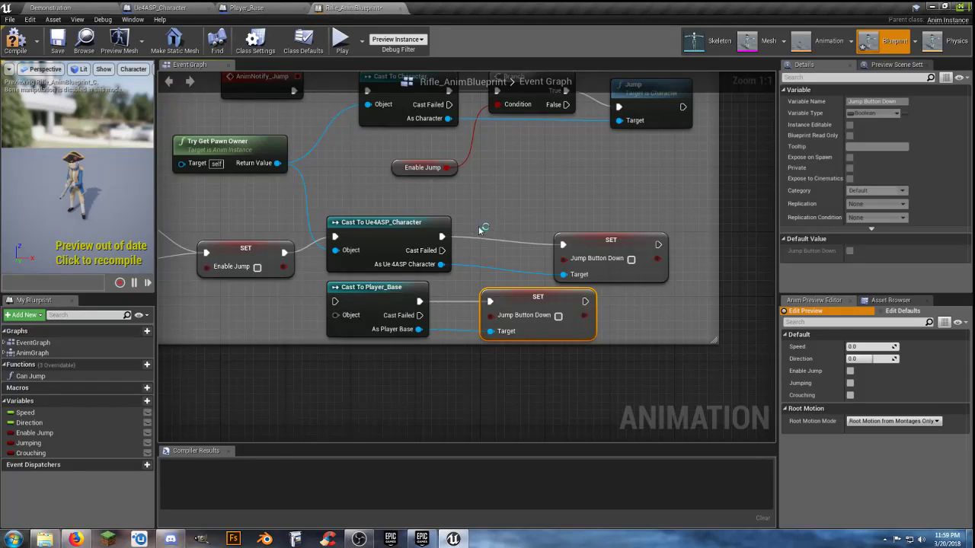
# Connect the Enable Jump setter's execution and Try Get Pawn Owner's return value to the Jump group's Cast To Player_Base node
pyautogui.click(450, 204)
pyautogui.moveTo(449, 199); pyautogui.dragTo(470, 213, button='right')
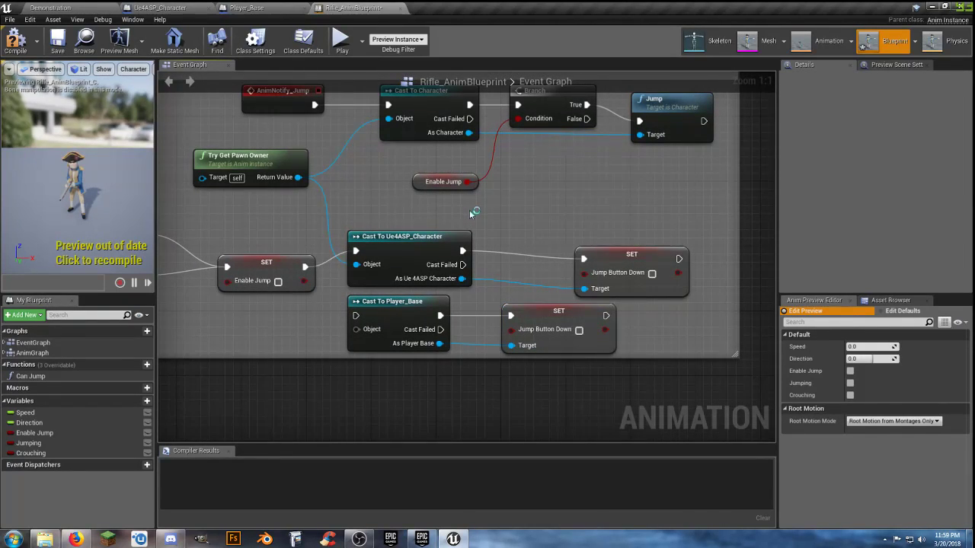
pyautogui.moveTo(464, 213); pyautogui.dragTo(526, 223, button='right')
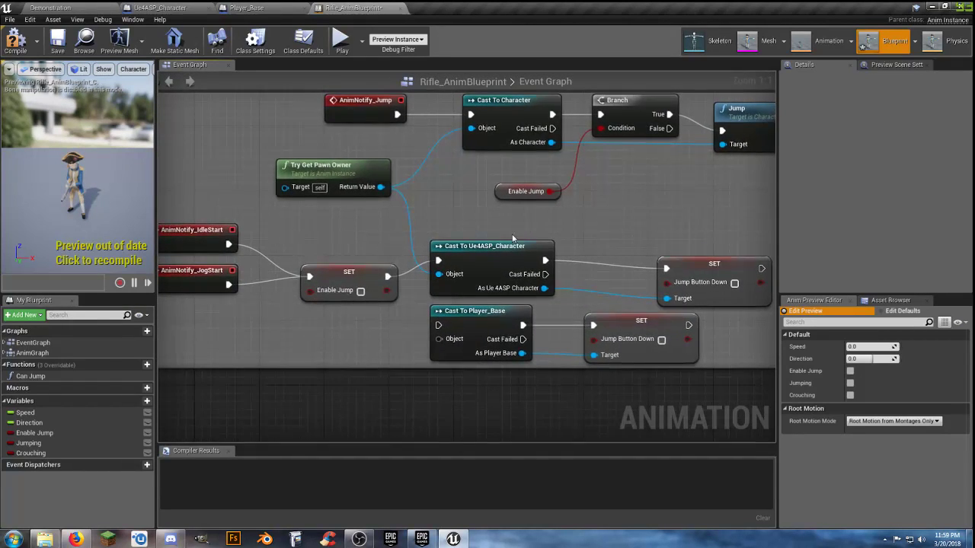
pyautogui.moveTo(386, 313); pyautogui.dragTo(365, 303, button='right')
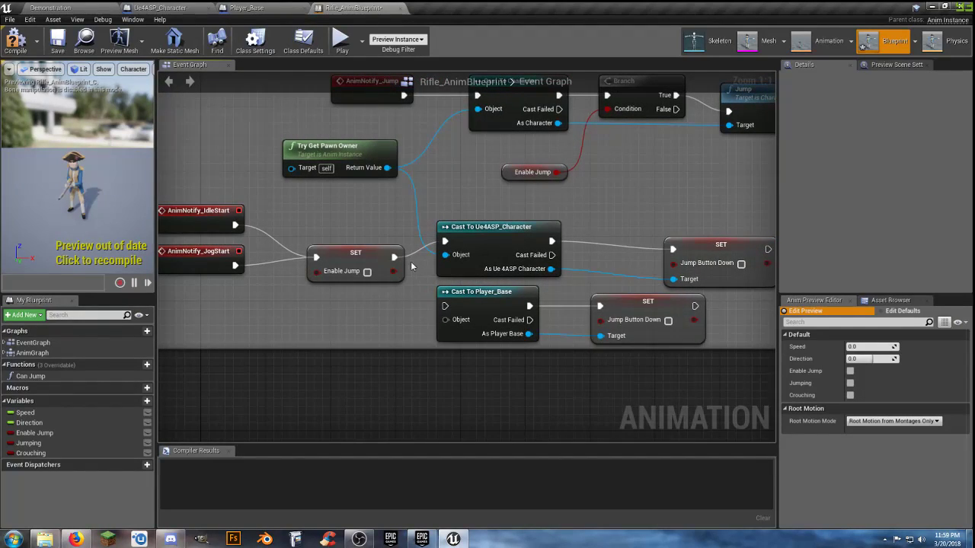
pyautogui.moveTo(394, 257); pyautogui.dragTo(445, 305)
pyautogui.moveTo(388, 169); pyautogui.dragTo(445, 320)
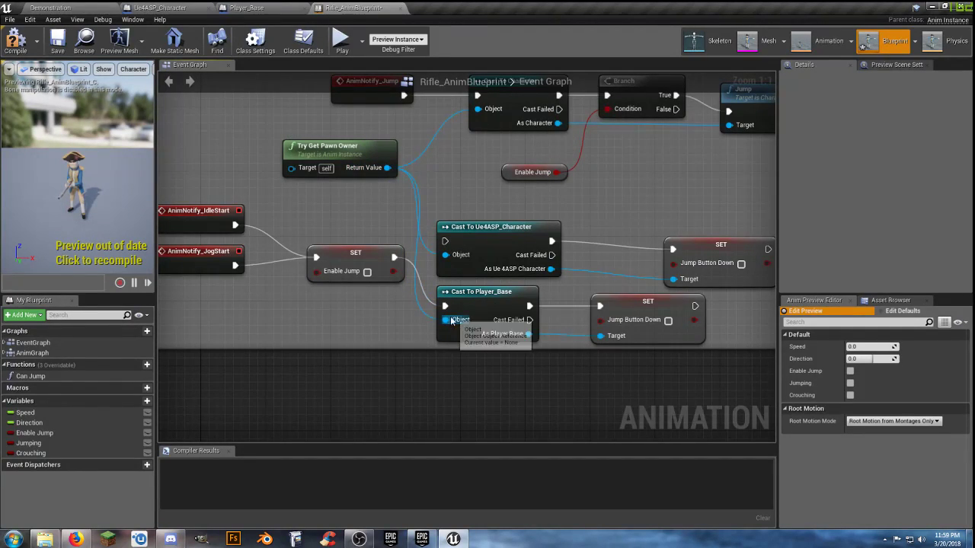
# Delete the Jump group's Cast To Ue4ASP_Character and its setter, and move the Player_Base cast and setter up into their place
pyautogui.click(505, 233)
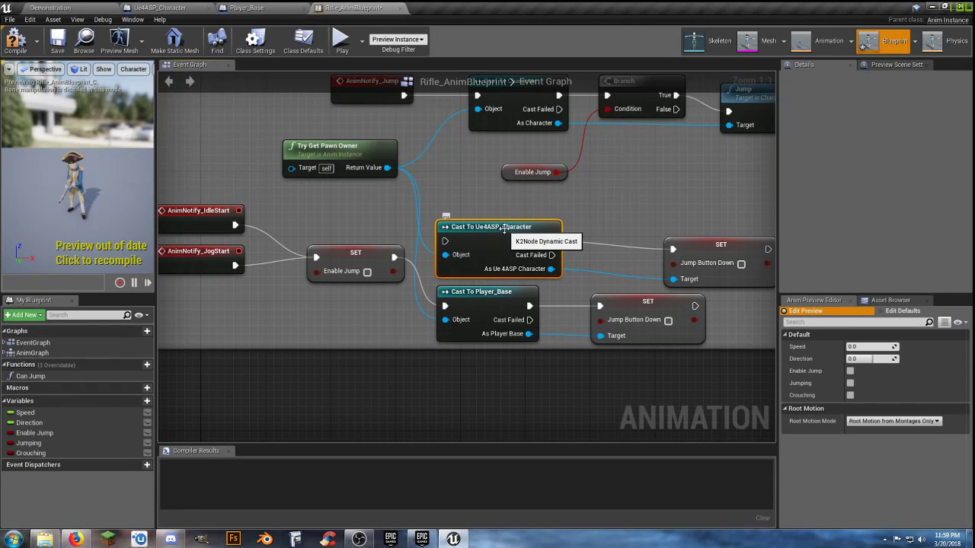
pyautogui.keyDown('ctrl'); pyautogui.click(685, 243); pyautogui.keyUp('ctrl')
pyautogui.press('Delete')
pyautogui.moveTo(468, 261); pyautogui.dragTo(644, 339)
pyautogui.moveTo(610, 300); pyautogui.dragTo(626, 250)
pyautogui.click(609, 213)
# Move the Cast To Ue4ASP_Character node in the group above Jump upward to free space beneath it
pyautogui.moveTo(609, 195); pyautogui.dragTo(573, 399, button='right')
pyautogui.moveTo(518, 238); pyautogui.dragTo(405, 345, button='right')
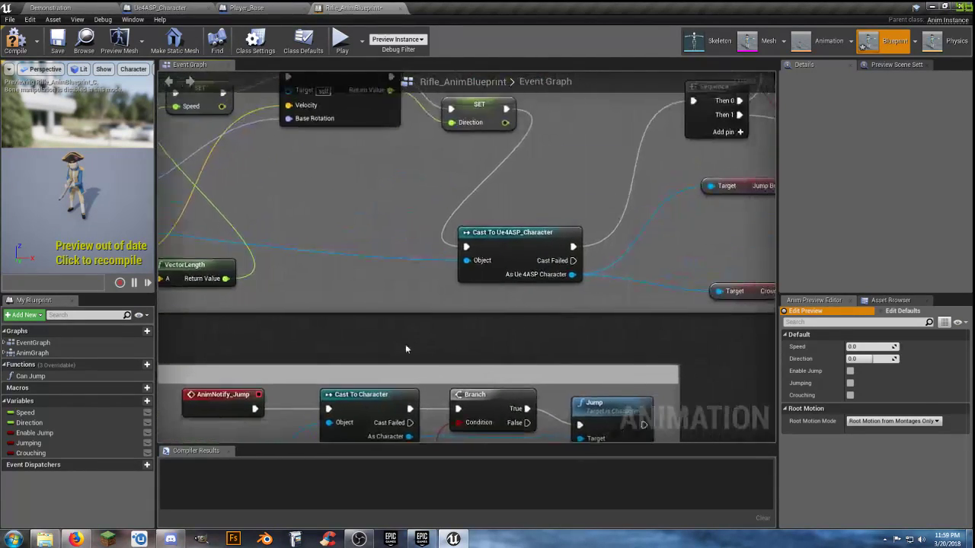
pyautogui.moveTo(462, 317); pyautogui.dragTo(350, 311, button='right')
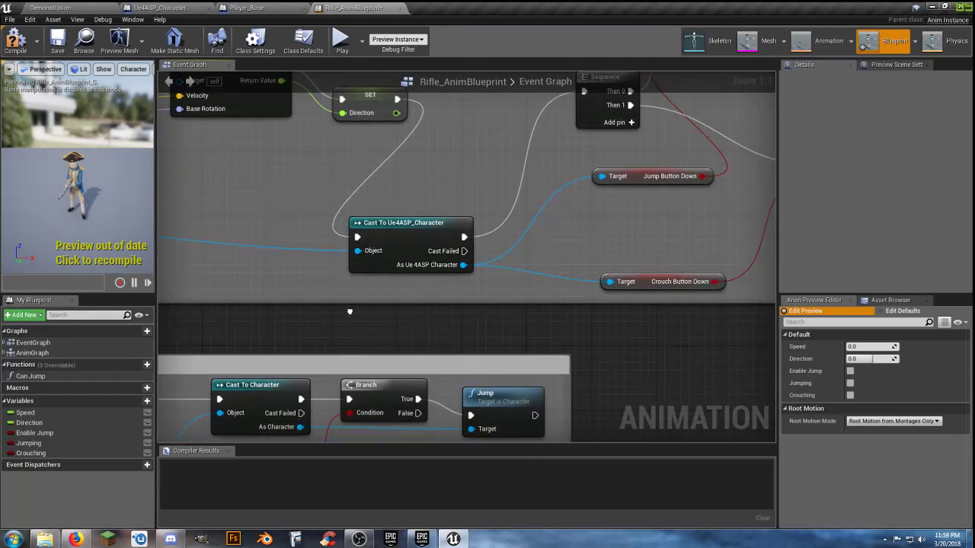
pyautogui.moveTo(421, 224); pyautogui.dragTo(494, 151)
pyautogui.click(425, 247)
pyautogui.moveTo(425, 246); pyautogui.dragTo(463, 140, button='right')
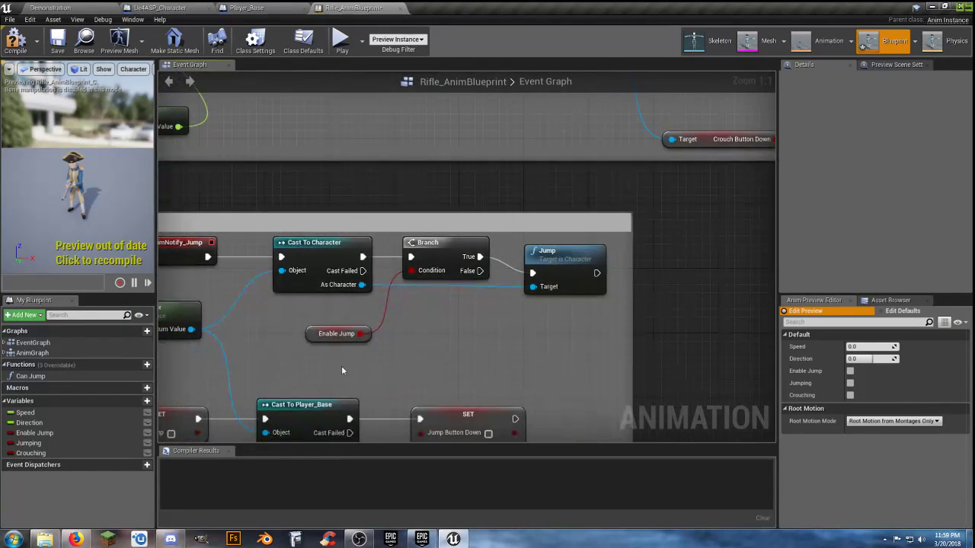
# Copy the Jump group's Cast To Player_Base node and paste it directly beneath Cast To Ue4ASP_Character in the group above
pyautogui.click(320, 406)
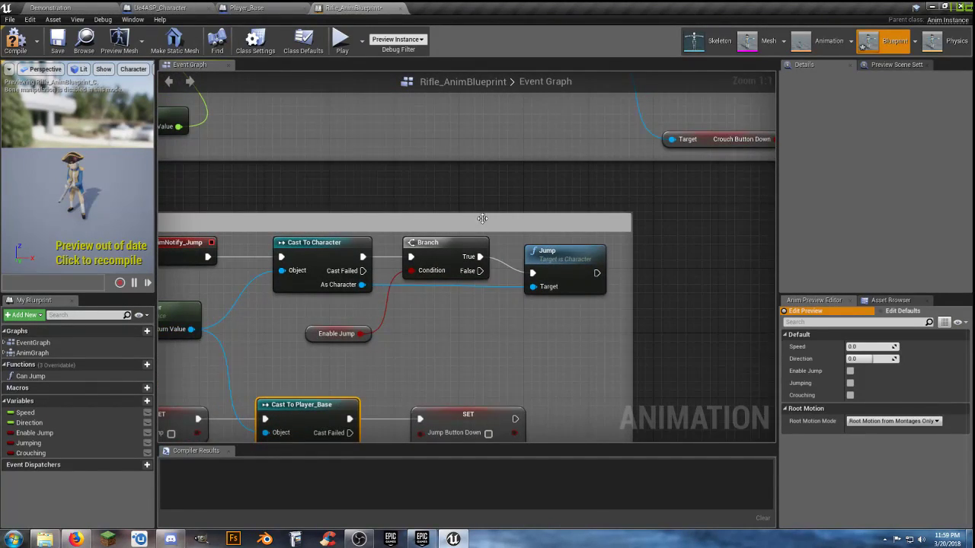
pyautogui.hotkey('ctrl', 'x')
pyautogui.moveTo(502, 201); pyautogui.dragTo(496, 301, button='right')
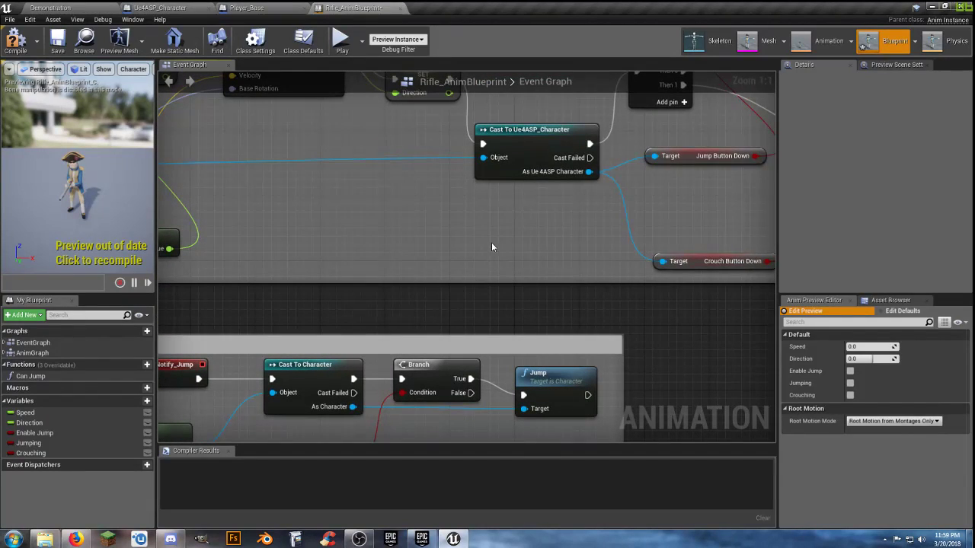
pyautogui.hotkey('ctrl', 'v')
pyautogui.moveTo(524, 256); pyautogui.dragTo(508, 207)
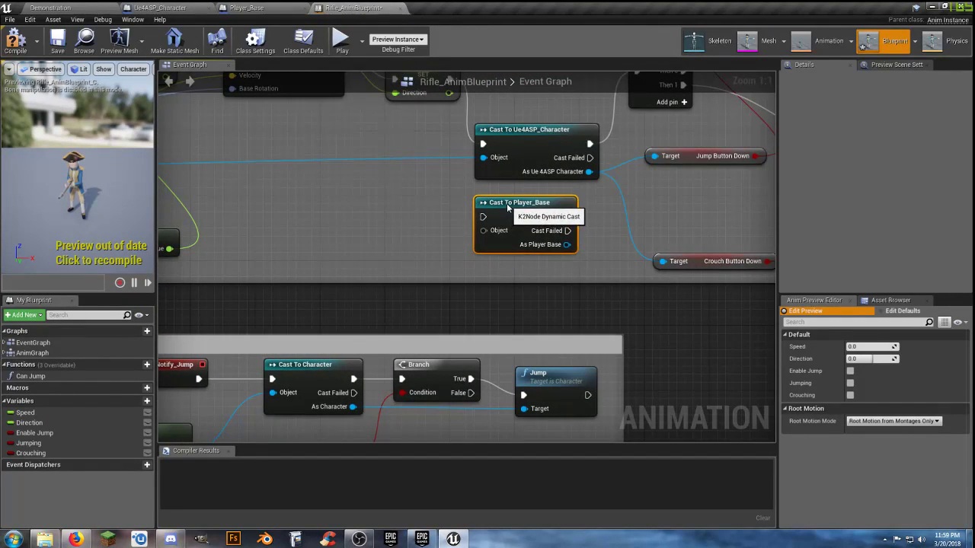
# Feed the pasted Cast To Player_Base with the Ue4ASP_Character cast's object source and the Direction setter's execution output
pyautogui.moveTo(390, 223); pyautogui.dragTo(553, 208, button='right')
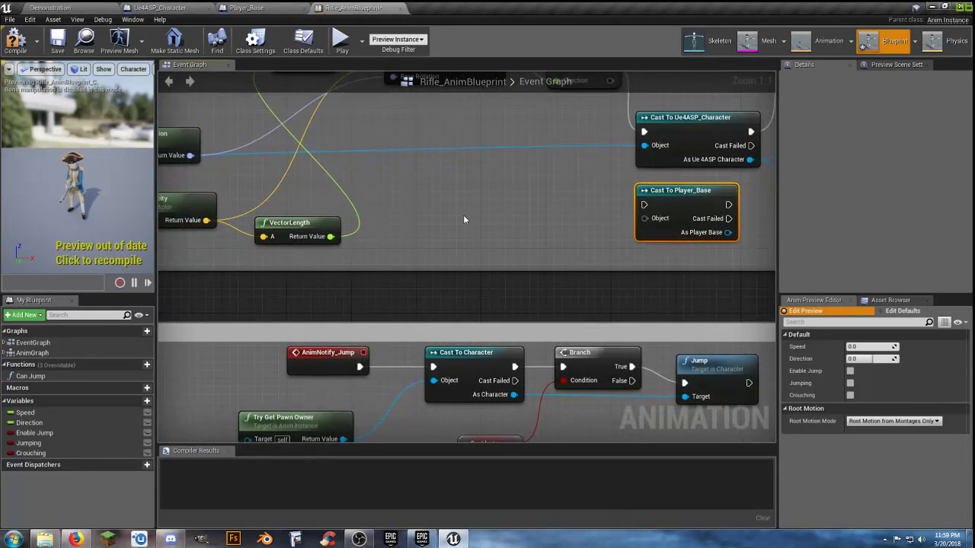
pyautogui.moveTo(329, 193); pyautogui.dragTo(479, 195, button='right')
pyautogui.moveTo(570, 217); pyautogui.dragTo(480, 195, button='right')
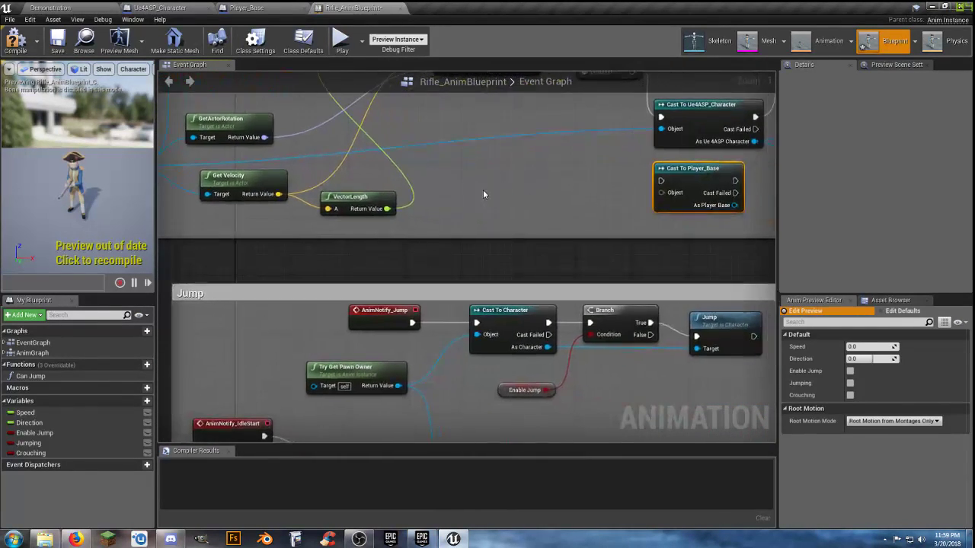
pyautogui.scroll(-1, 480, 195)
pyautogui.moveTo(178, 169); pyautogui.dragTo(634, 192)
pyautogui.moveTo(632, 196); pyautogui.dragTo(571, 271, button='right')
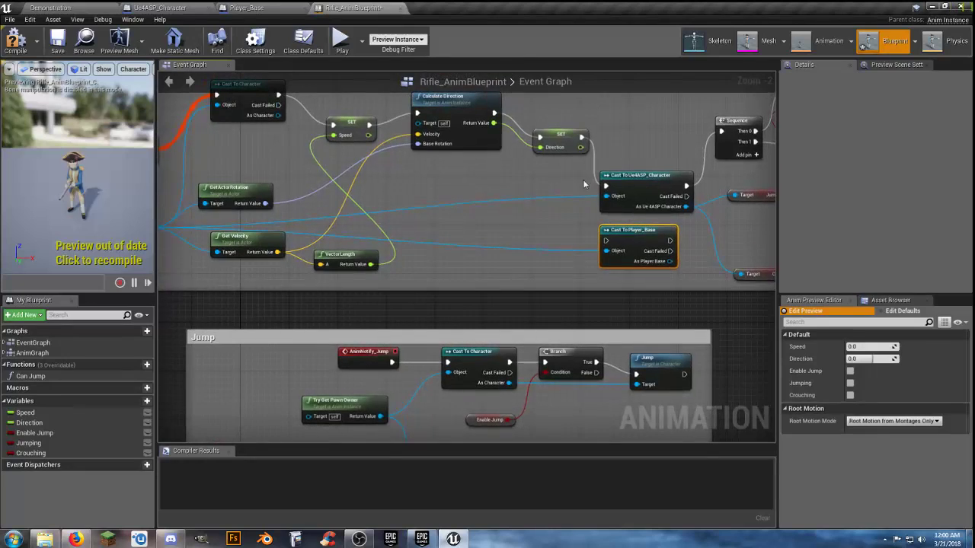
pyautogui.moveTo(582, 137); pyautogui.dragTo(605, 240)
# Try to link As Player Base to the existing Jump Button Down getter, and move the Crouch Button Down getter directly beneath it
pyautogui.moveTo(550, 225); pyautogui.dragTo(380, 223, button='right')
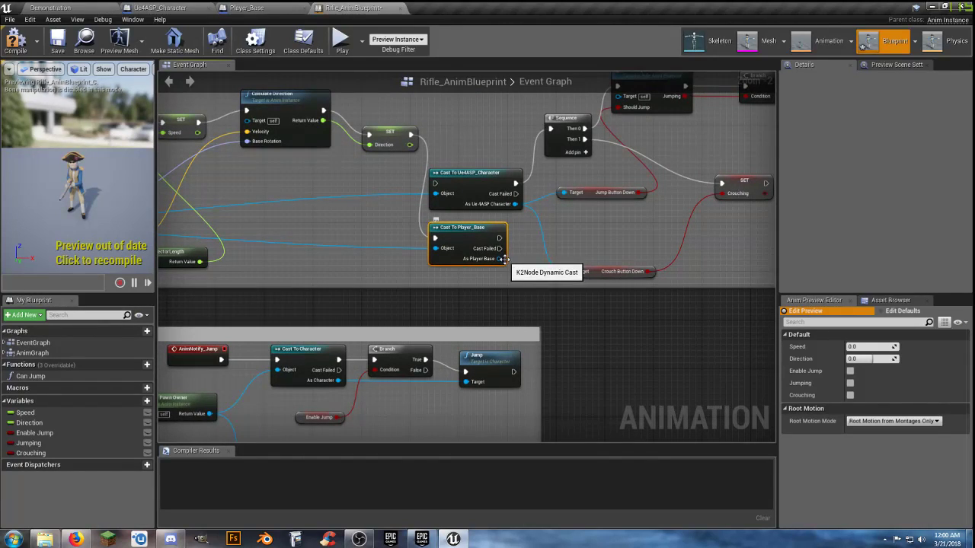
pyautogui.moveTo(501, 258); pyautogui.dragTo(562, 193)
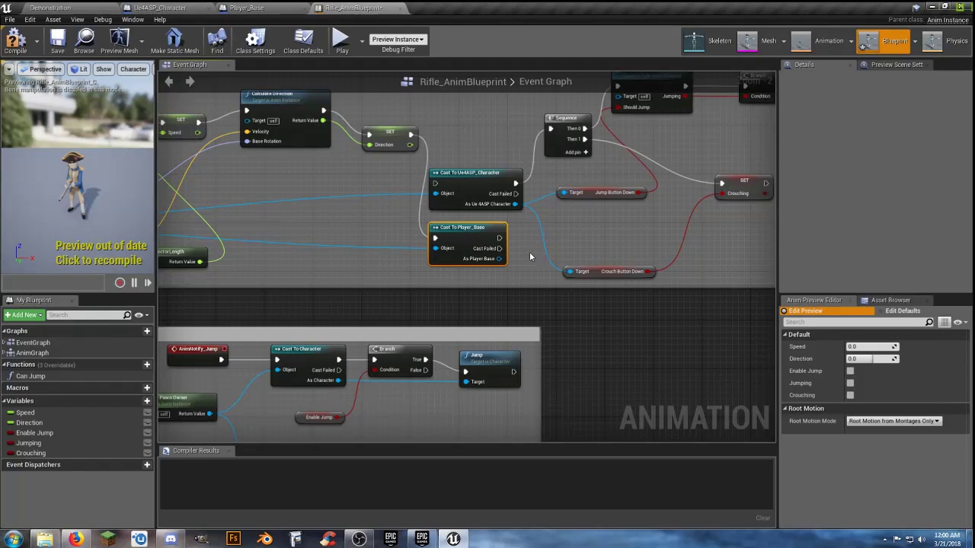
pyautogui.moveTo(596, 271); pyautogui.dragTo(592, 214)
pyautogui.click(590, 268)
# Add a Get Jump Button Down node from As Player Base and place it beneath the existing Crouch Button Down getter
pyautogui.moveTo(589, 269); pyautogui.dragTo(467, 289, button='right')
pyautogui.moveTo(377, 282); pyautogui.dragTo(448, 296)
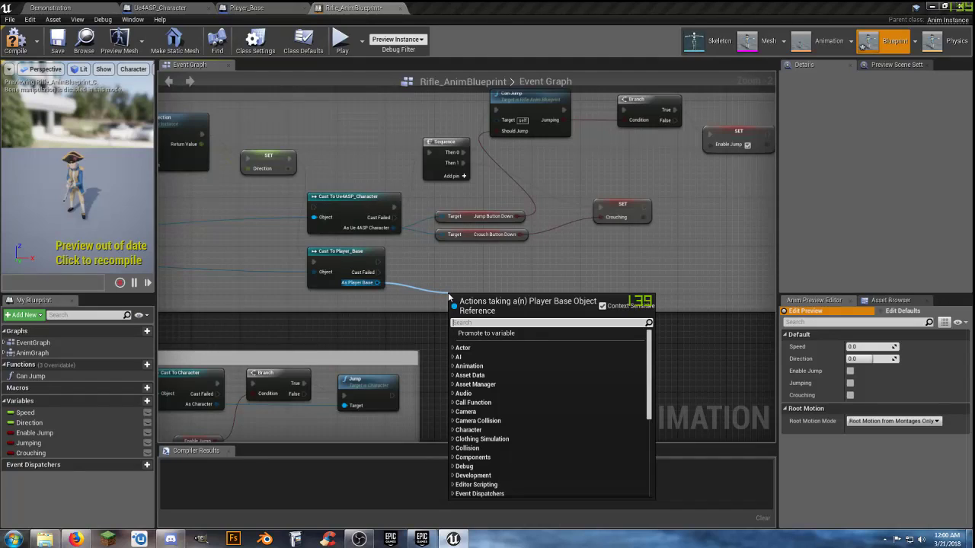
pyautogui.write('jumpbu')
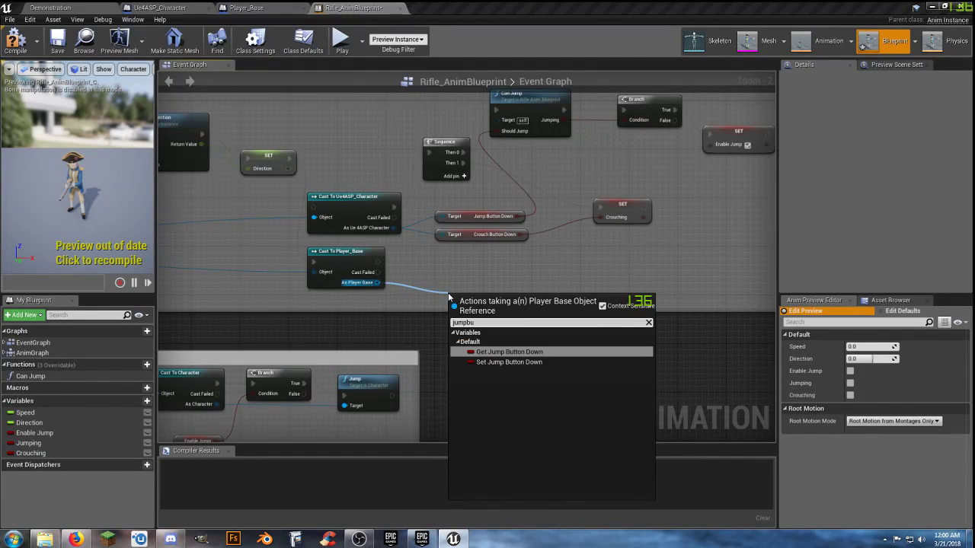
pyautogui.click(515, 352)
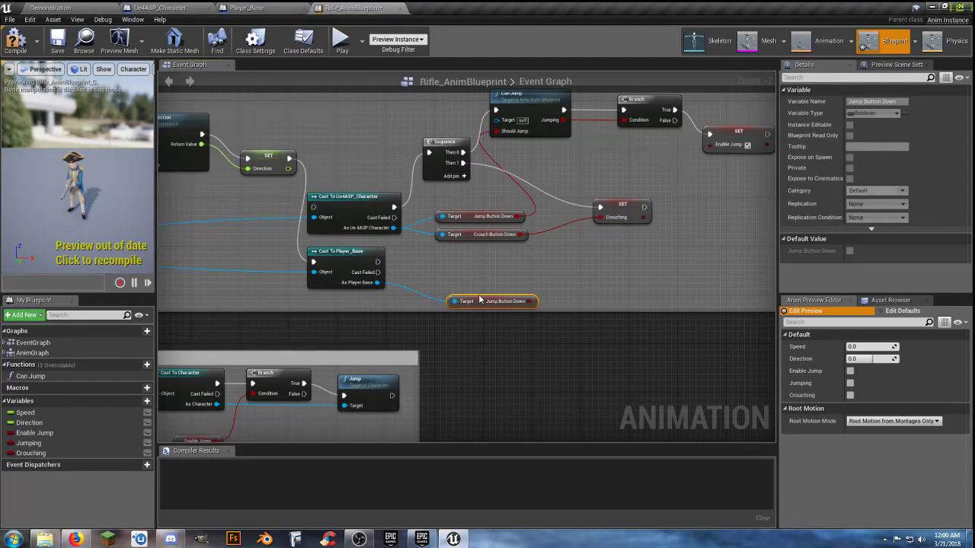
pyautogui.moveTo(479, 304); pyautogui.dragTo(468, 261)
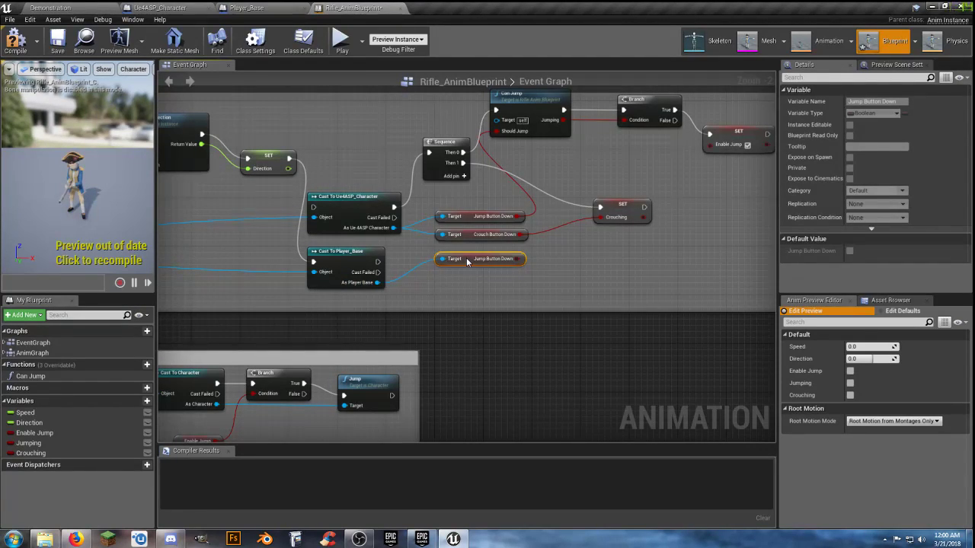
# Add a Get Crouch Button Down node from As Player Base and align it beneath the new Jump Button Down getter
pyautogui.keyDown('ctrl'); pyautogui.moveTo(376, 283); pyautogui.dragTo(455, 278); pyautogui.keyUp('ctrl')
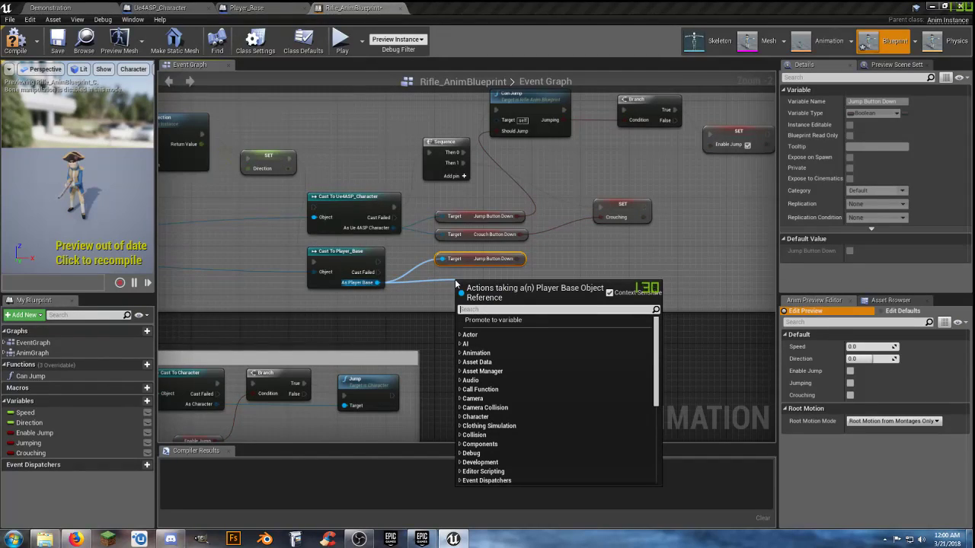
pyautogui.write('crouch')
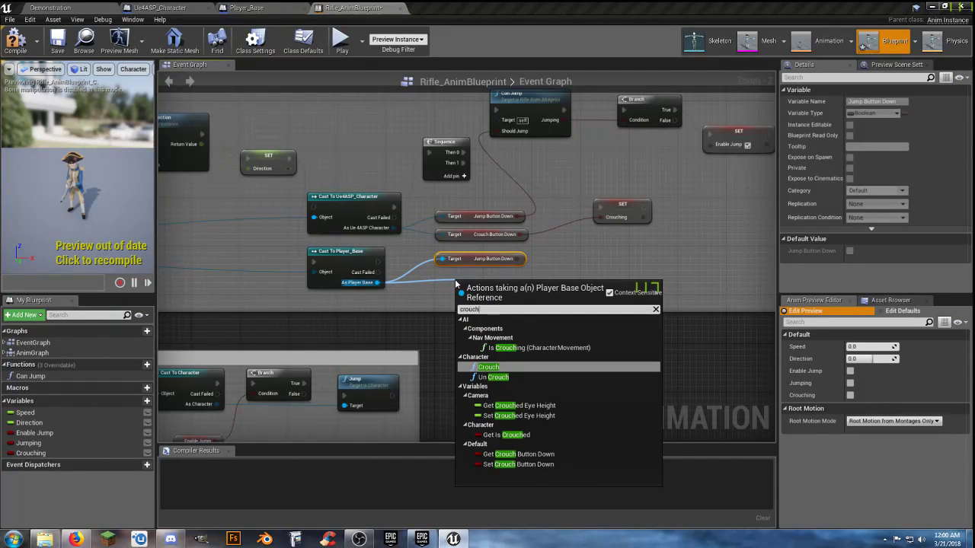
pyautogui.click(518, 454)
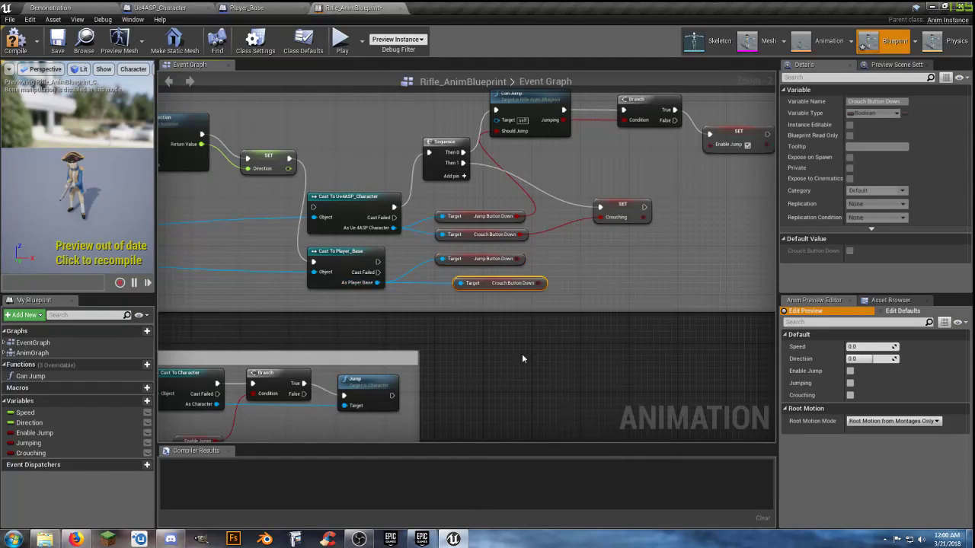
pyautogui.moveTo(487, 286); pyautogui.dragTo(467, 280)
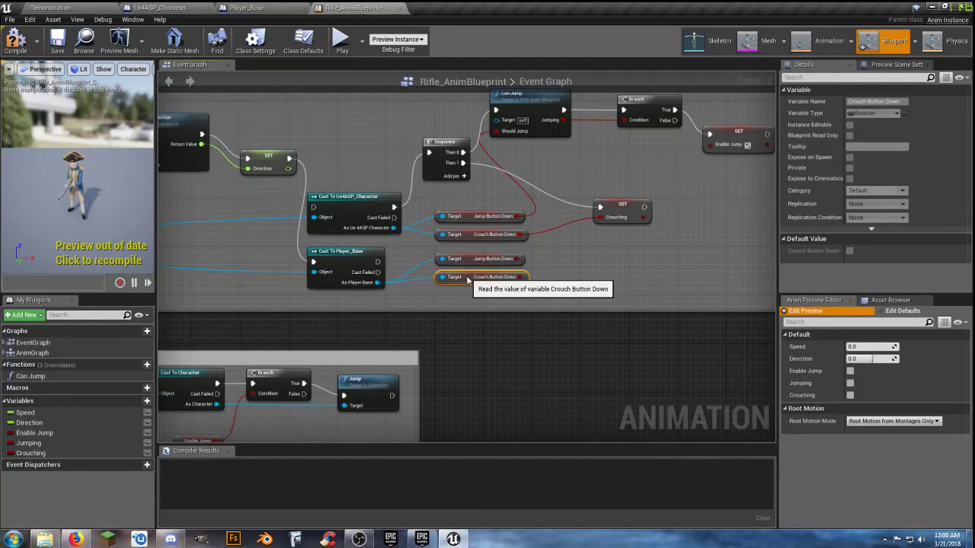
pyautogui.click(571, 284)
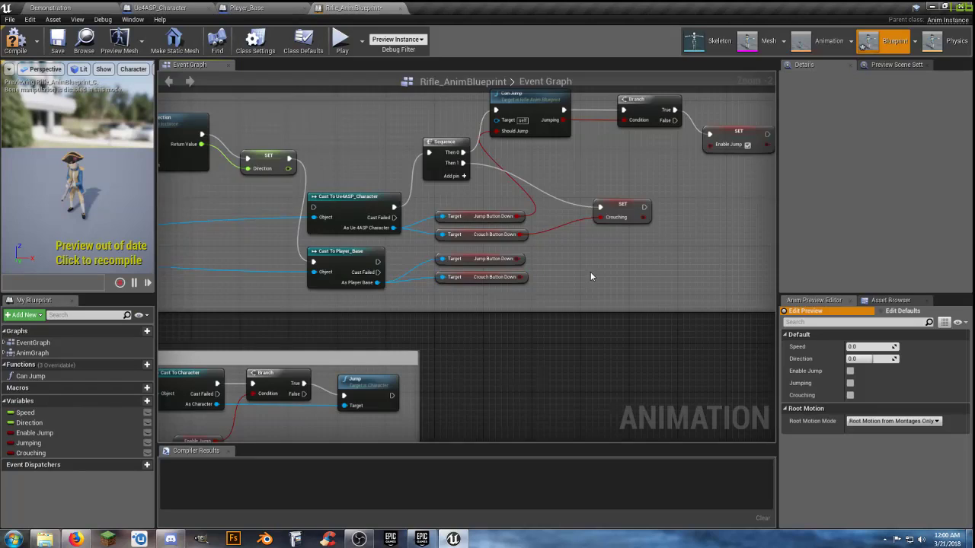
# Review the Jump Input group in Ue4ASP_Character and its pasted copy in Player_Base's Event Graph
pyautogui.moveTo(591, 276); pyautogui.dragTo(569, 292, button='right')
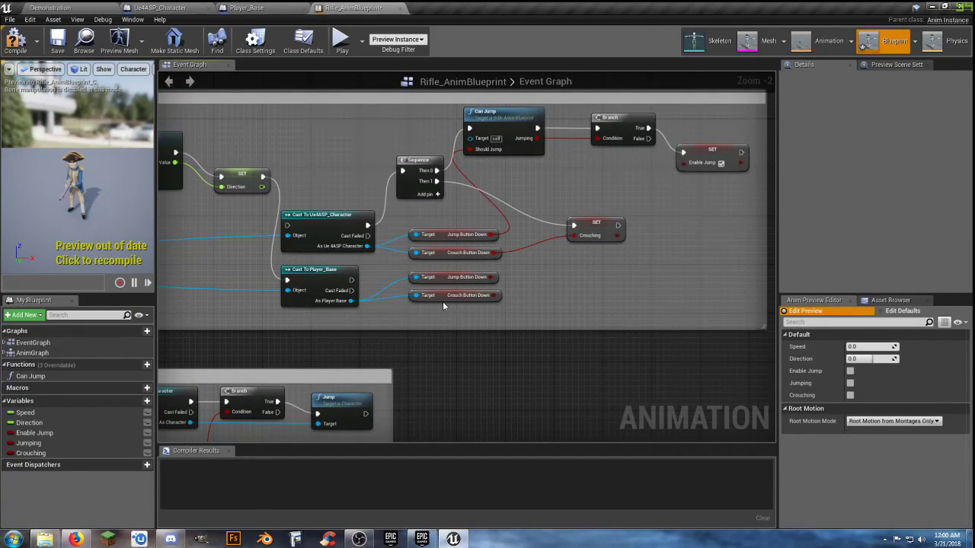
pyautogui.click(154, 8)
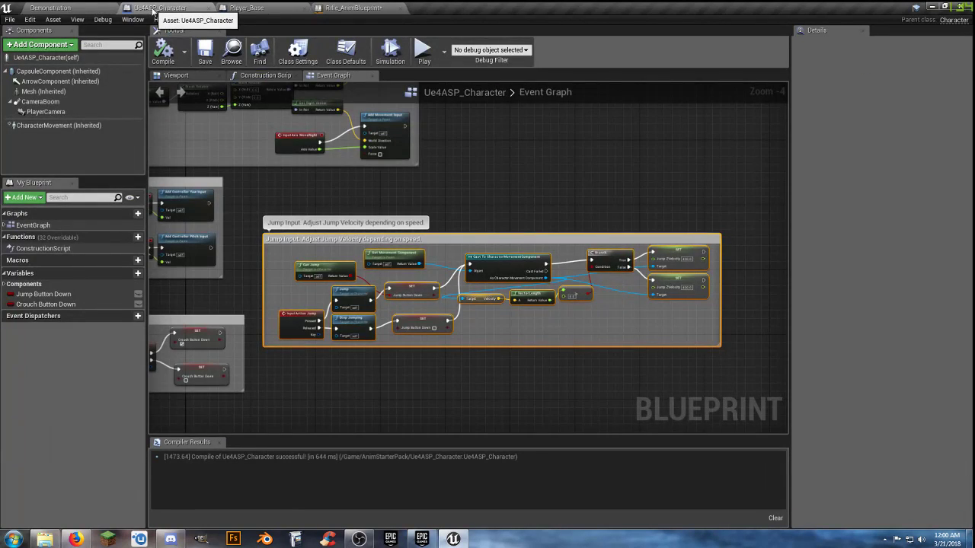
pyautogui.click(246, 8)
pyautogui.moveTo(469, 272); pyautogui.dragTo(553, 290, button='right')
pyautogui.scroll(-1, 553, 290)
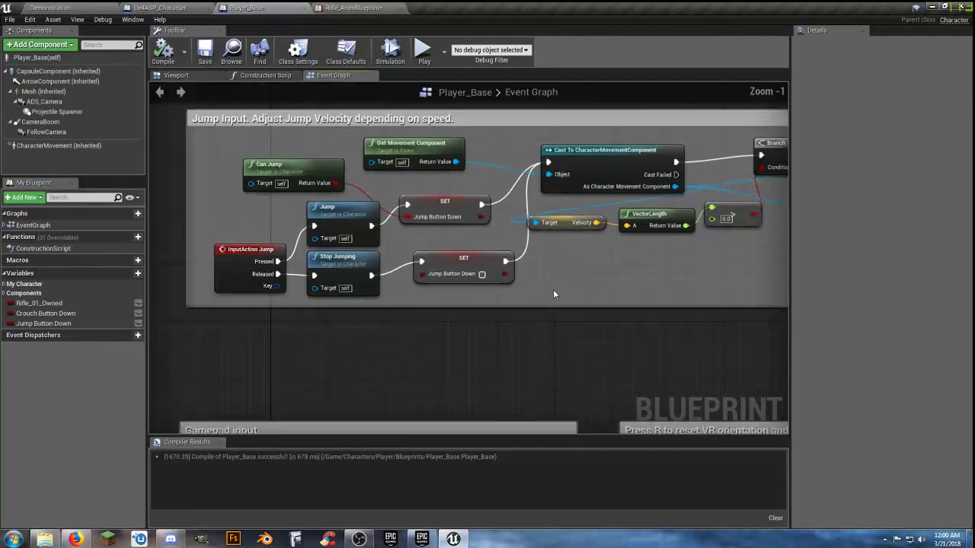
# In Rifle_AnimBlueprint, wire Player_Base's Crouch Button Down into SET Crouching, its Jump Button Down into Should Jump, and Cast To Player_Base's execution output into the Sequence
pyautogui.scroll(-4, 553, 294)
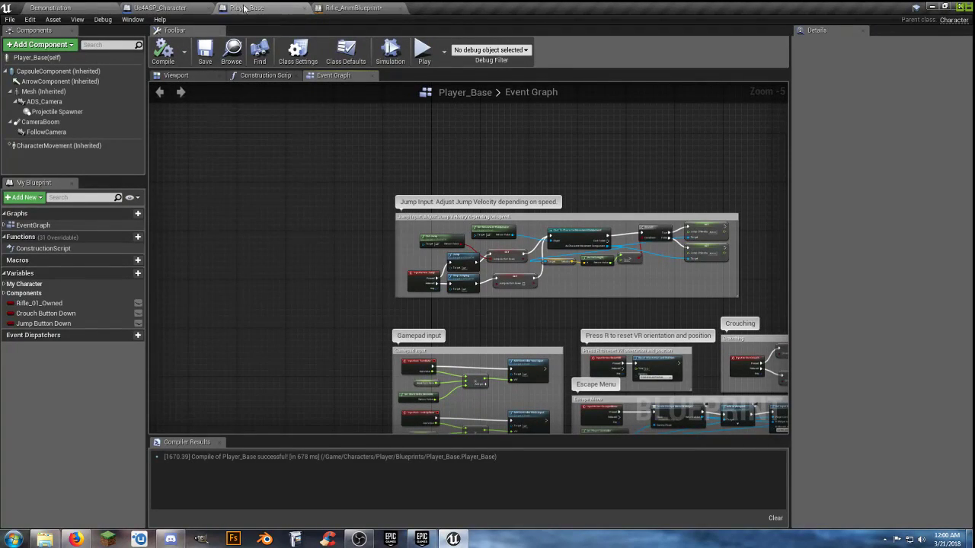
pyautogui.click(352, 8)
pyautogui.moveTo(510, 348); pyautogui.dragTo(455, 358, button='right')
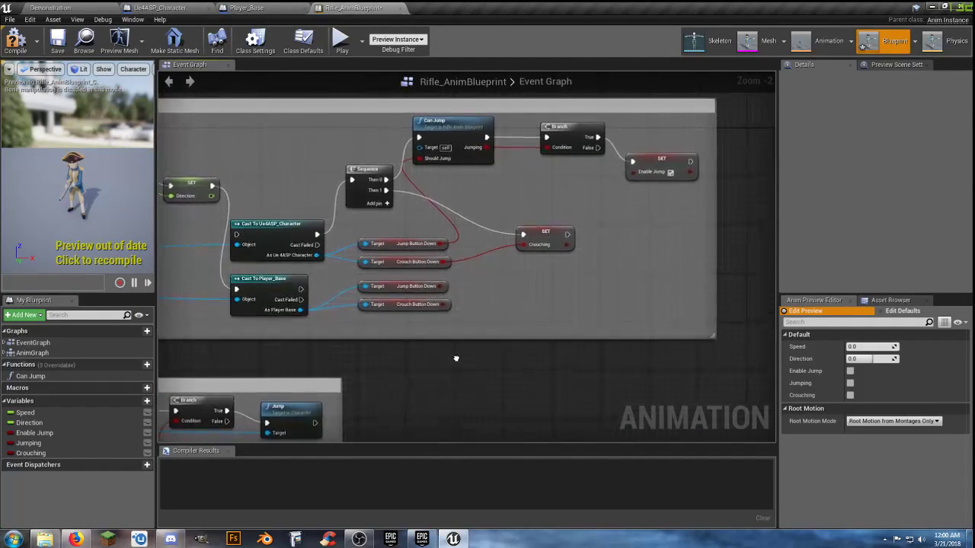
pyautogui.moveTo(519, 316); pyautogui.dragTo(530, 325, button='right')
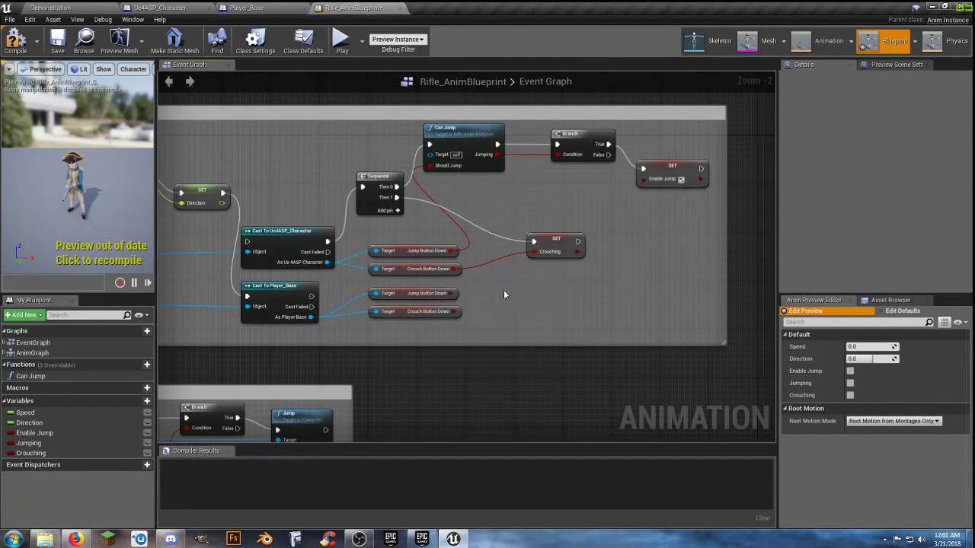
pyautogui.moveTo(456, 312); pyautogui.dragTo(536, 250)
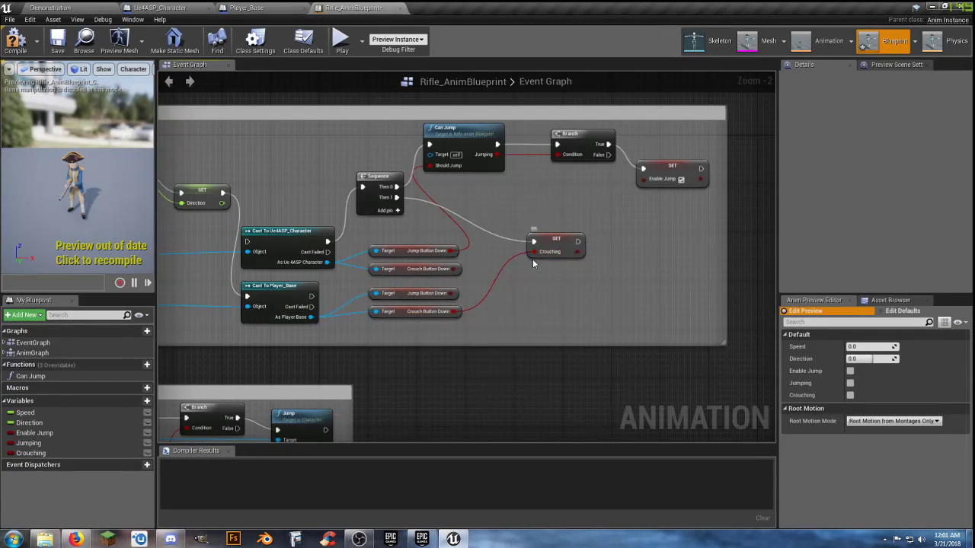
pyautogui.moveTo(451, 293); pyautogui.dragTo(428, 166)
pyautogui.moveTo(311, 296); pyautogui.dragTo(362, 188)
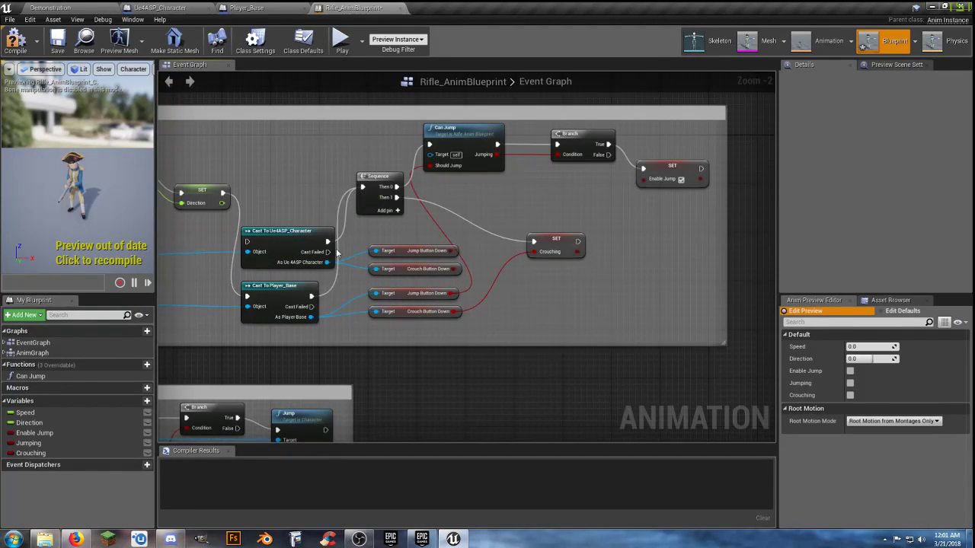
# Delete the Cast To Ue4ASP_Character node together with its Jump Button Down and Crouch Button Down getters
pyautogui.keyDown('ctrl'); pyautogui.click(401, 252); pyautogui.keyUp('ctrl')
pyautogui.keyDown('ctrl'); pyautogui.click(398, 271); pyautogui.keyUp('ctrl')
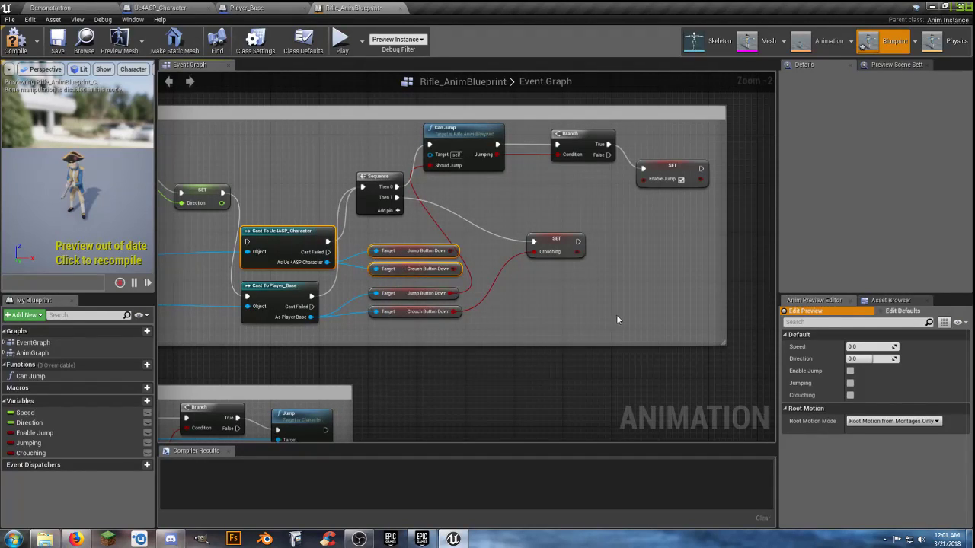
pyautogui.press('Delete')
# Place Cast To Player_Base between SET Direction and the Sequence, and move its two button getters up beneath the Sequence
pyautogui.moveTo(595, 303); pyautogui.dragTo(631, 312, button='right')
pyautogui.moveTo(406, 279); pyautogui.dragTo(424, 181)
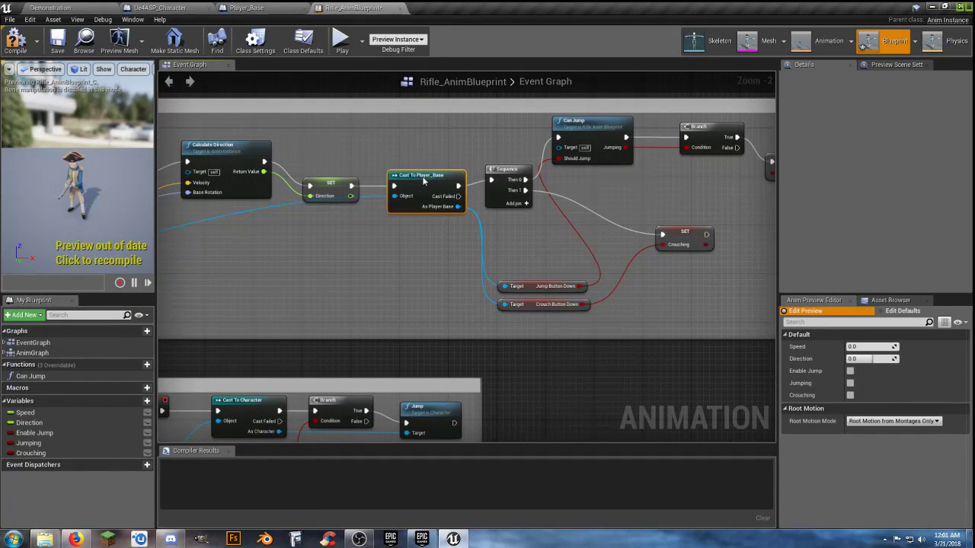
pyautogui.moveTo(581, 323); pyautogui.dragTo(528, 238)
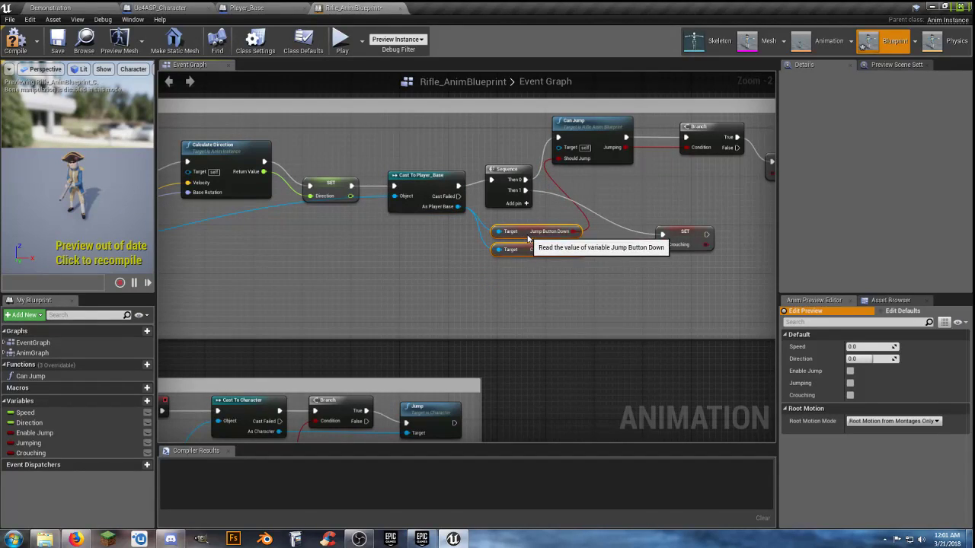
pyautogui.click(533, 281)
# Widen the Movement comment box and line up Can Jump, Branch and SET Enable Jump in a row after the Sequence
pyautogui.moveTo(552, 296); pyautogui.dragTo(392, 306, button='right')
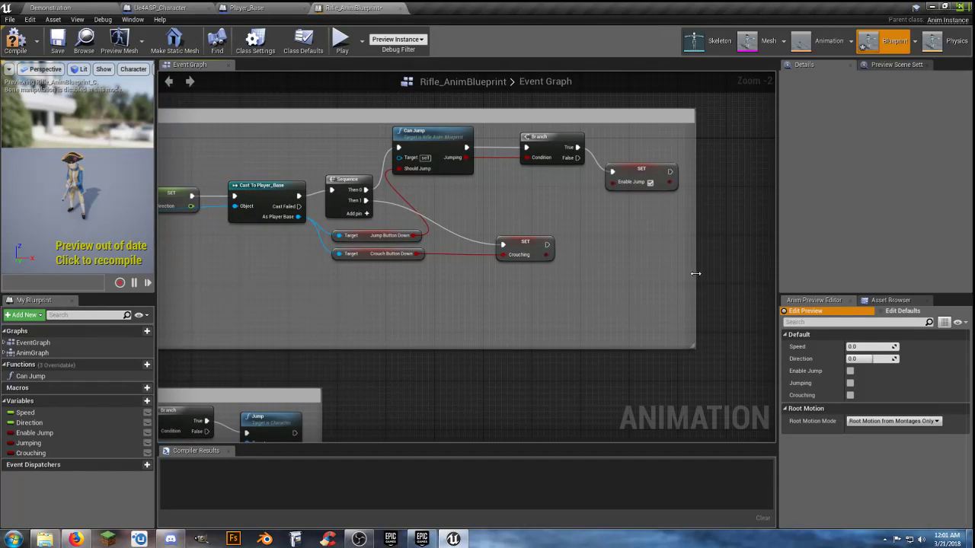
pyautogui.moveTo(693, 274); pyautogui.dragTo(839, 272)
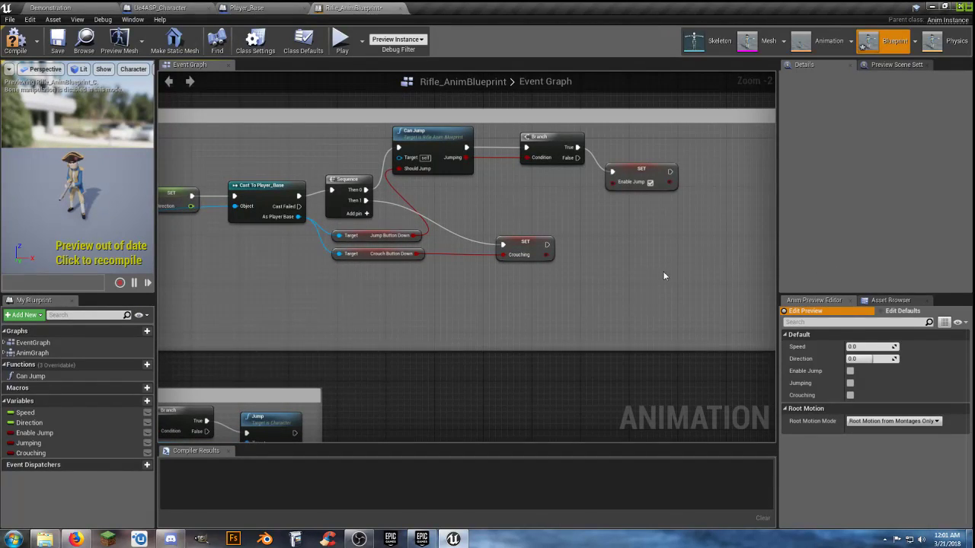
pyautogui.moveTo(431, 141); pyautogui.dragTo(476, 187)
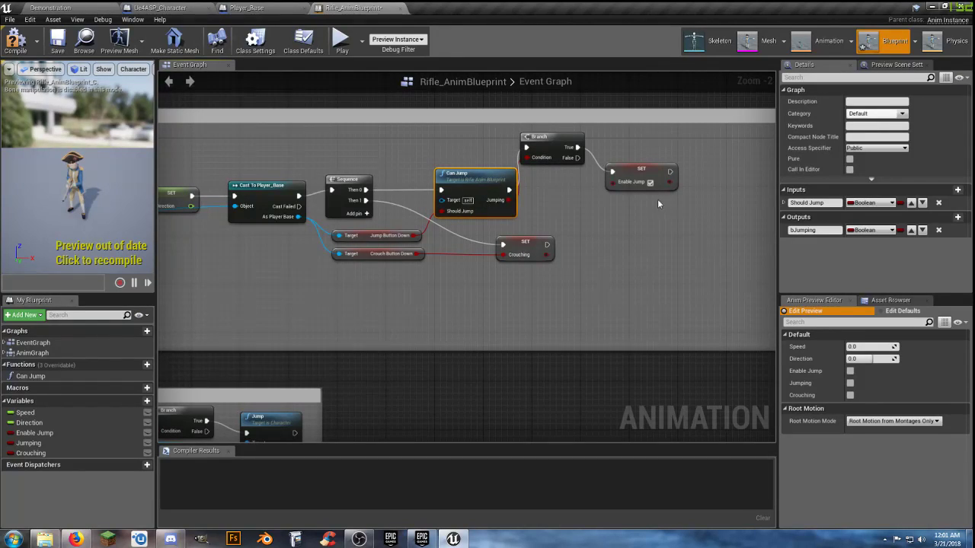
pyautogui.moveTo(568, 141); pyautogui.dragTo(647, 193)
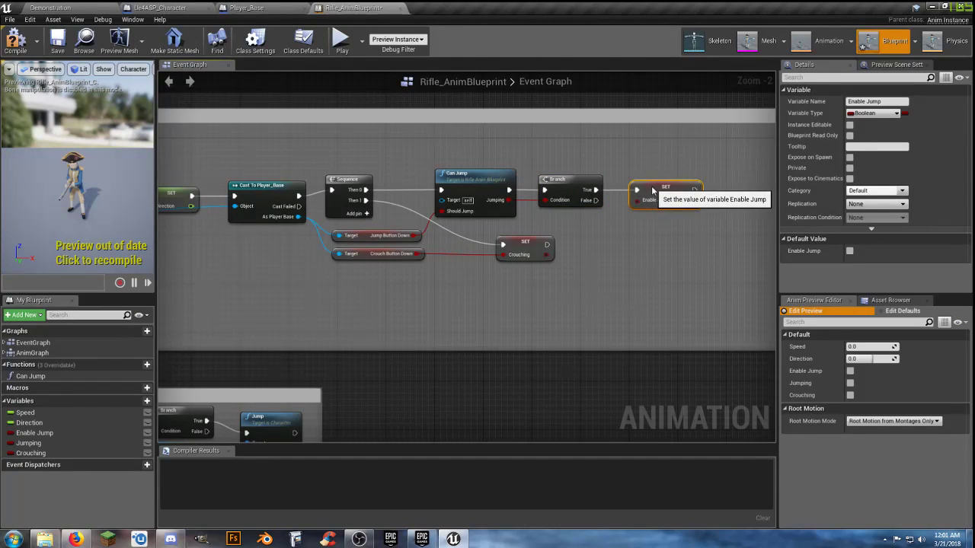
pyautogui.click(603, 285)
# Check the rearranged Movement and Jump groups, and compile and save Rifle_AnimBlueprint
pyautogui.moveTo(429, 284); pyautogui.dragTo(475, 292, button='right')
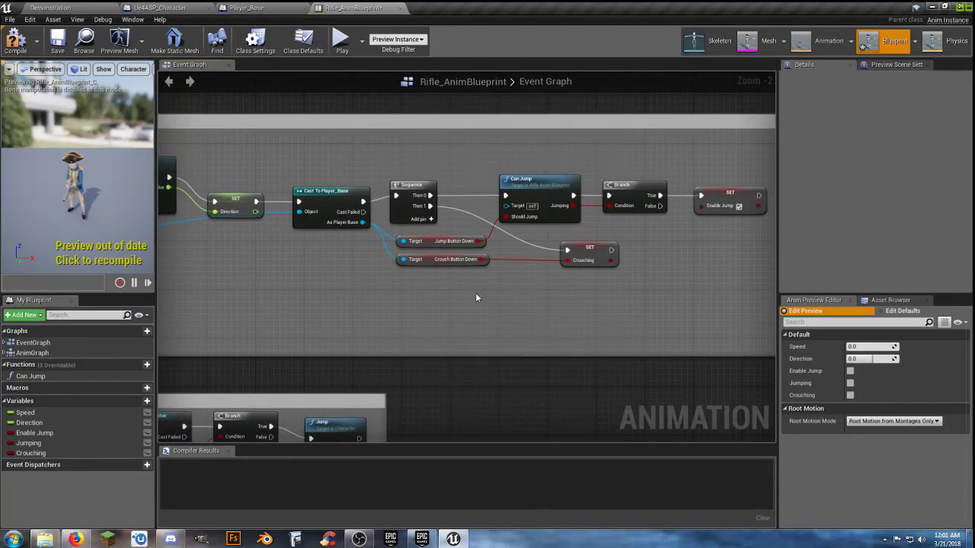
pyautogui.moveTo(411, 309); pyautogui.dragTo(584, 322, button='right')
pyautogui.moveTo(381, 333)
pyautogui.mouseDown(button='right')
pyautogui.moveTo(486, 337)
pyautogui.moveTo(431, 338)
pyautogui.mouseUp(button='right')
pyautogui.scroll(-3, 283, 318)
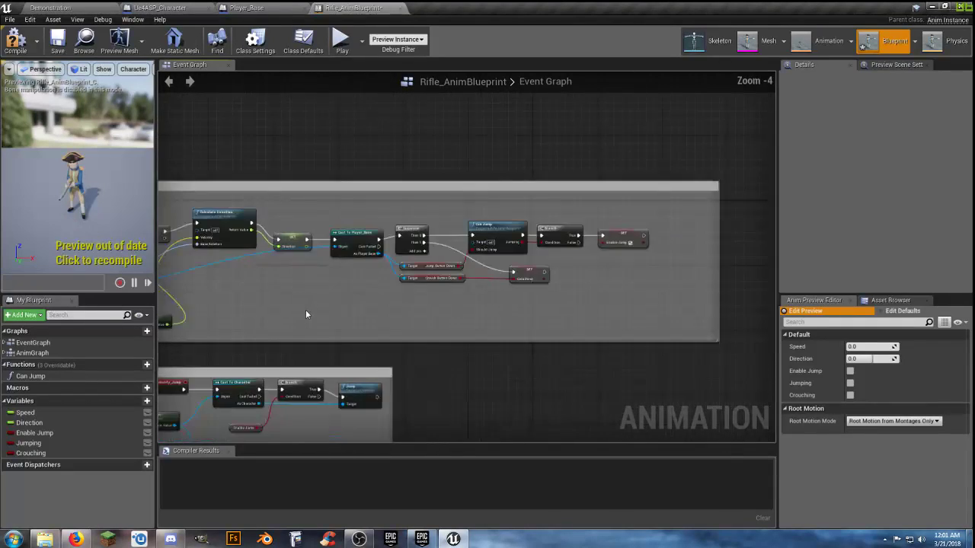
pyautogui.moveTo(307, 310); pyautogui.dragTo(452, 277, button='right')
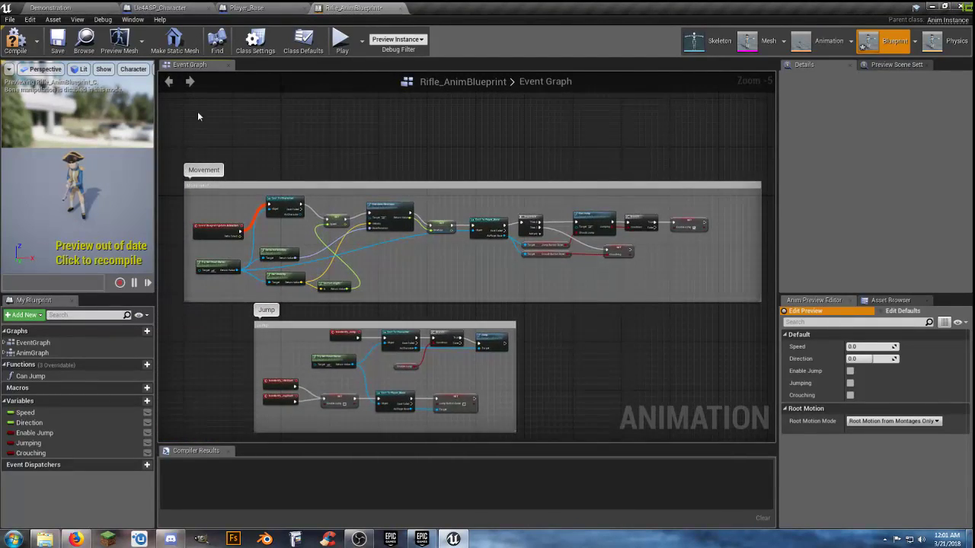
pyautogui.click(27, 43)
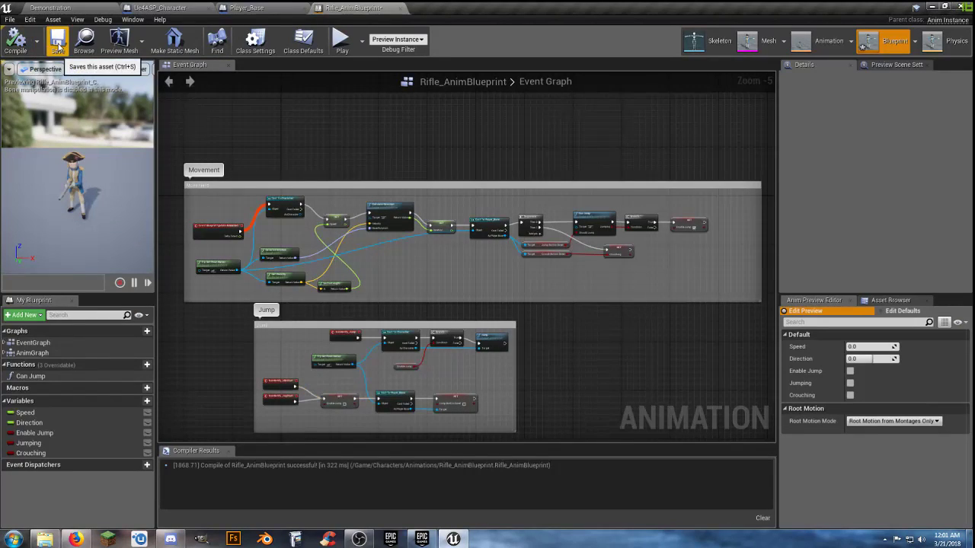
pyautogui.click(57, 46)
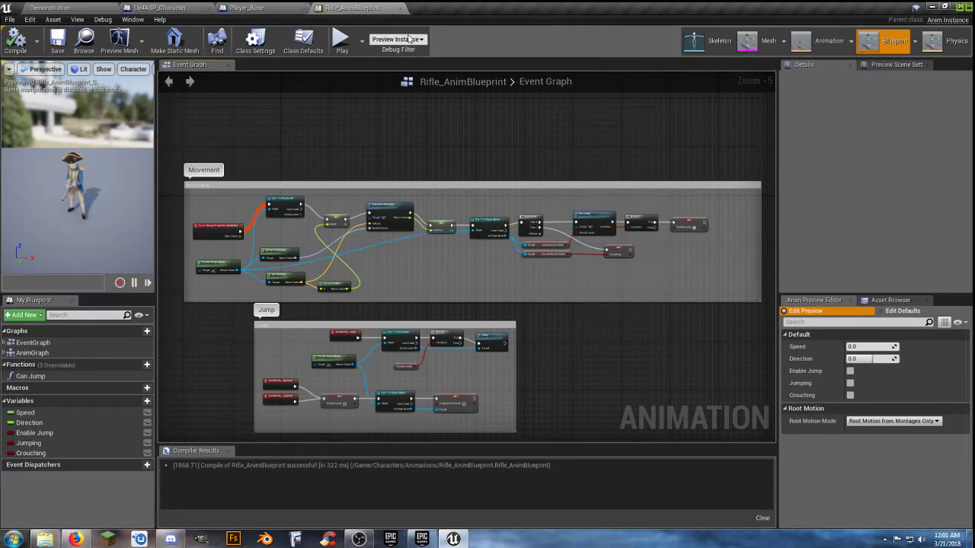
# Close the Rifle_AnimBlueprint, Player_Base and Ue4ASP_Character editors to return to the Demonstration level
pyautogui.click(400, 8)
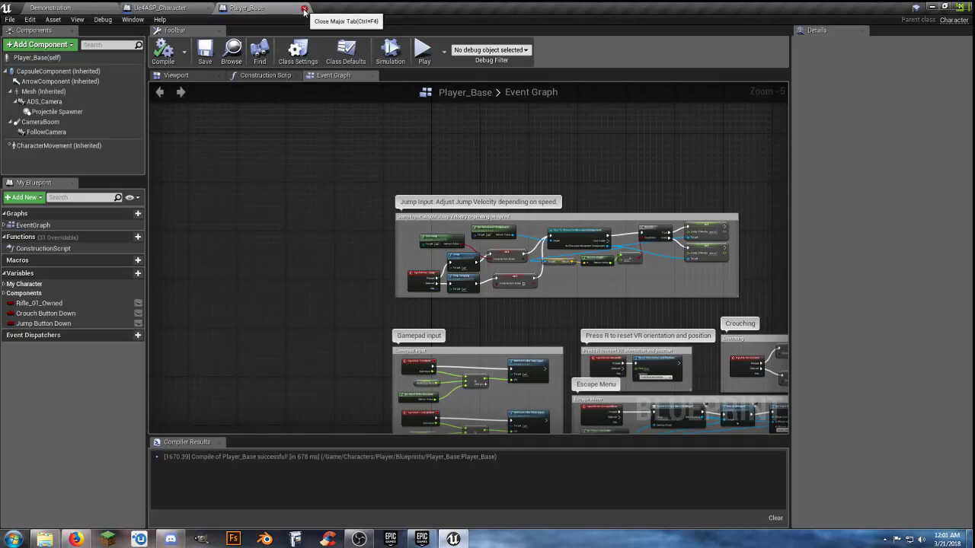
pyautogui.click(304, 9)
pyautogui.click(209, 8)
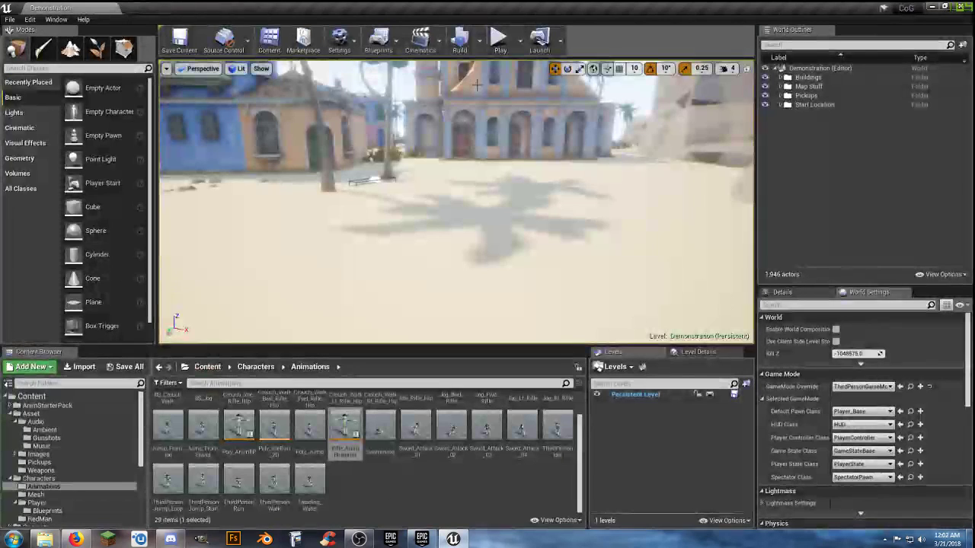
# Play the Demonstration level in the editor and run the character around to collect the rifle and test its animations
pyautogui.click(499, 41)
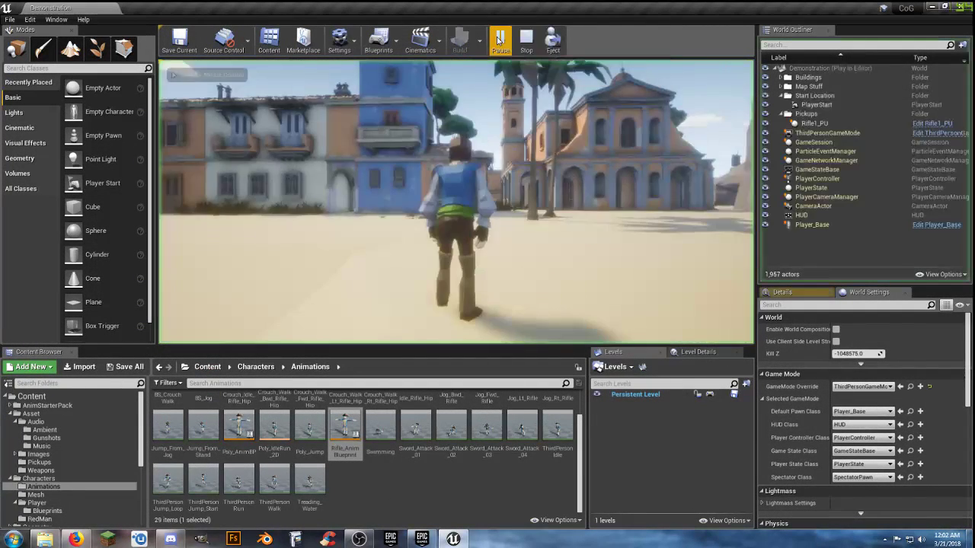
pyautogui.press('w')
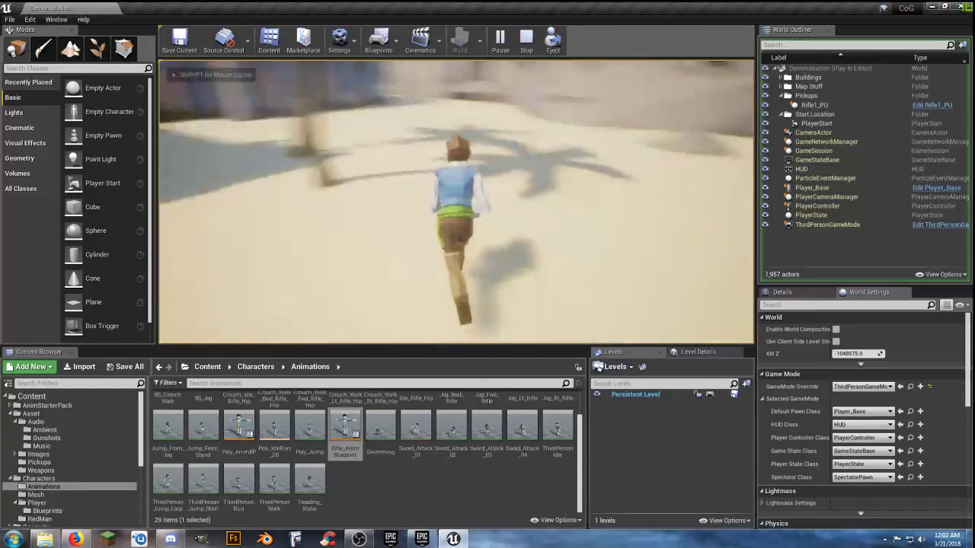
pyautogui.press('d')
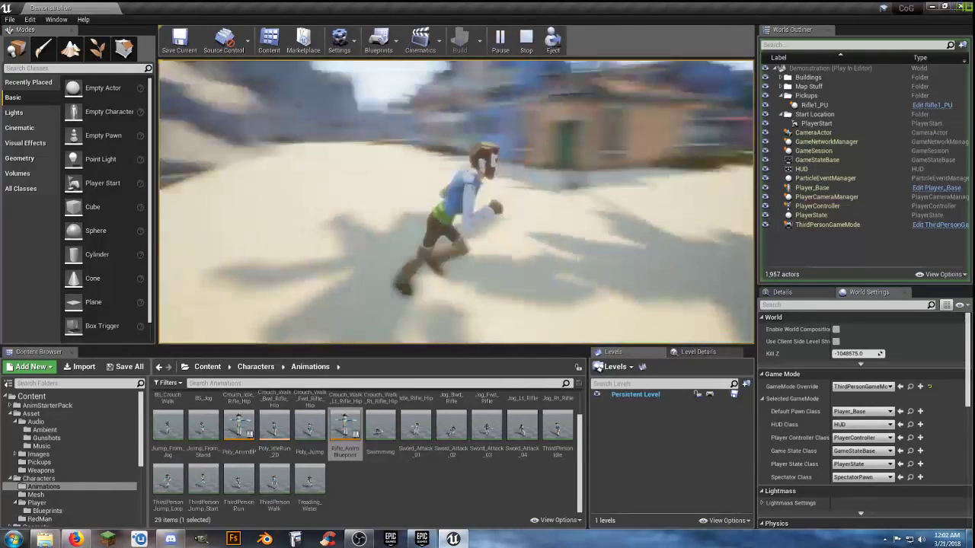
pyautogui.press('w')
pyautogui.press('w')
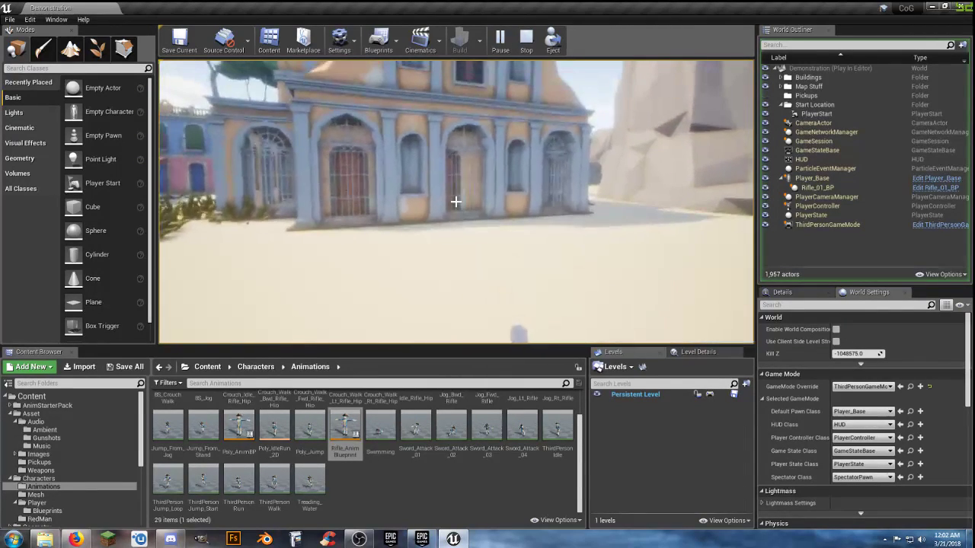
# Stop the running play session and open the Player_Base blueprint from the player's Blueprints folder
pyautogui.press('Escape')
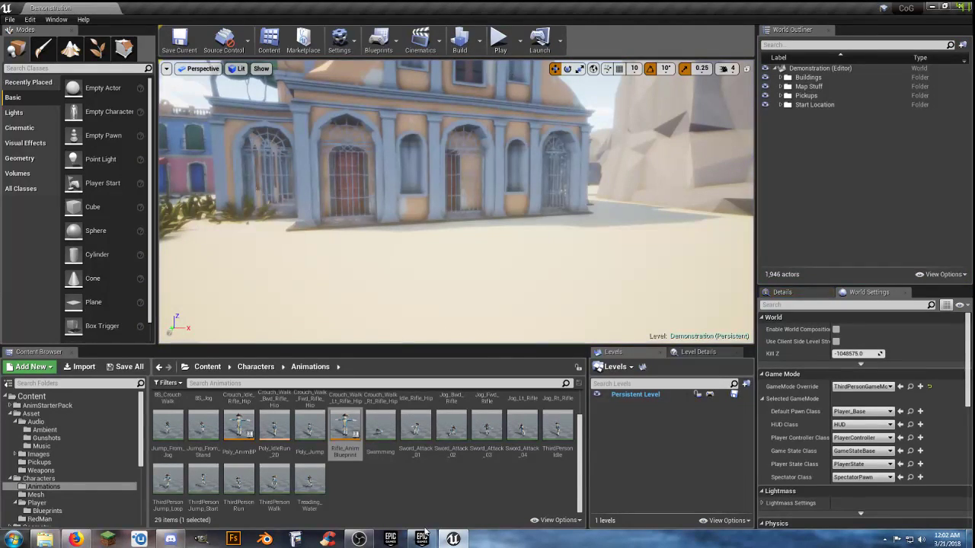
pyautogui.click(390, 504)
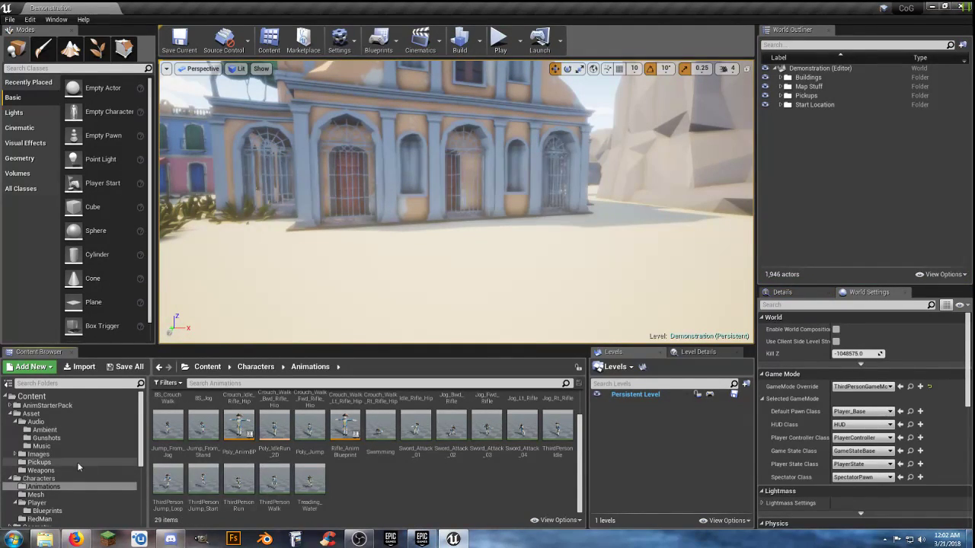
pyautogui.click(55, 516)
pyautogui.doubleClick(169, 415)
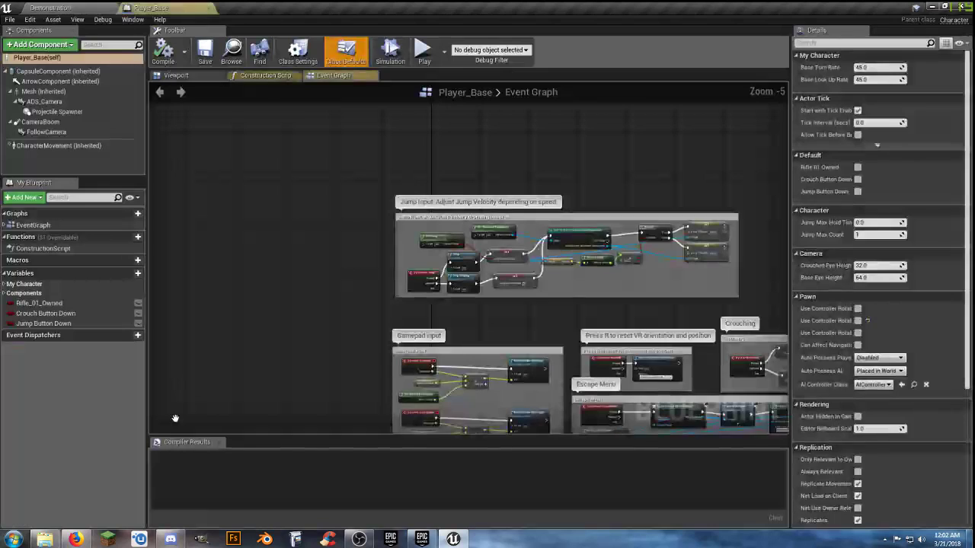
# Enlarge the Crouching comment box and spread its nodes apart to leave space between InputAction Crouch and the two SET nodes
pyautogui.moveTo(368, 358); pyautogui.dragTo(175, 262, button='right')
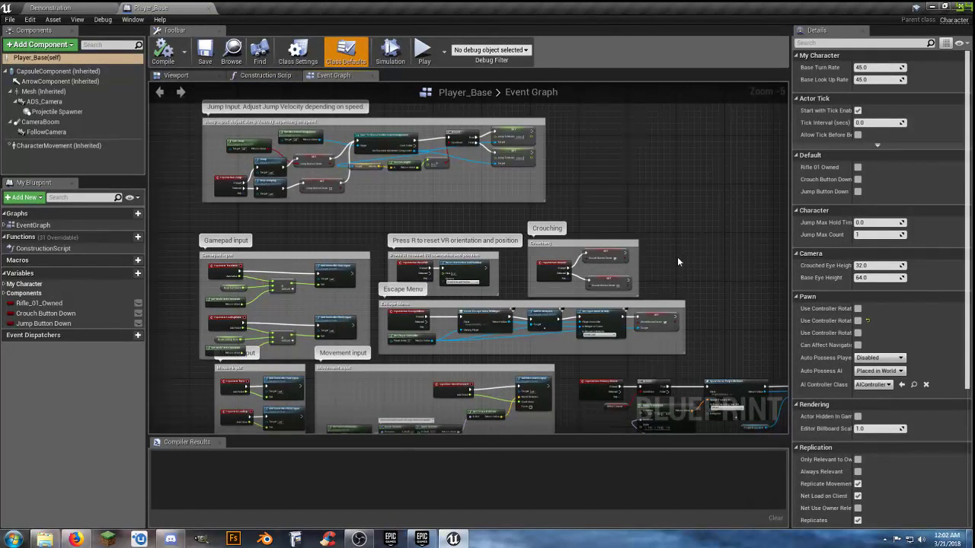
pyautogui.scroll(5, 592, 243)
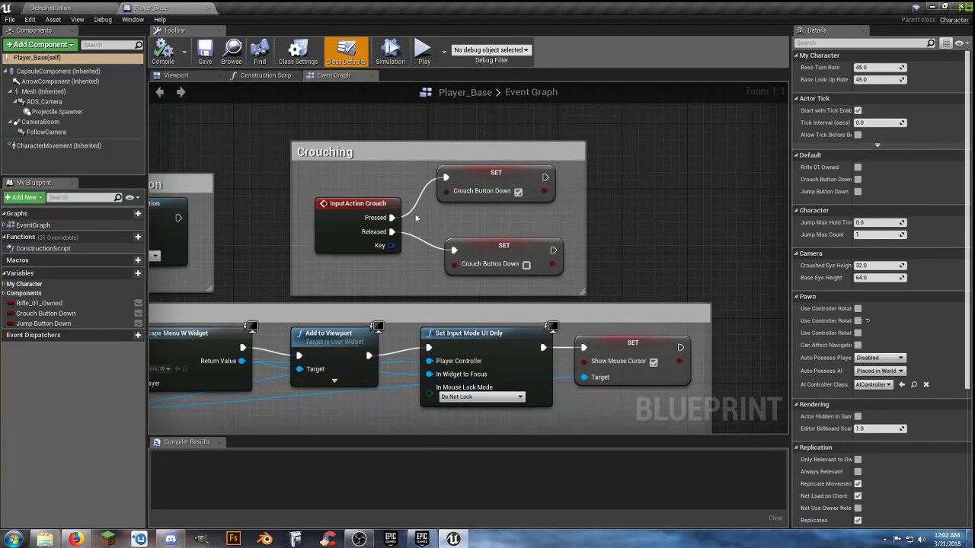
pyautogui.moveTo(397, 175); pyautogui.dragTo(409, 227, button='right')
pyautogui.moveTo(418, 193); pyautogui.dragTo(417, 128)
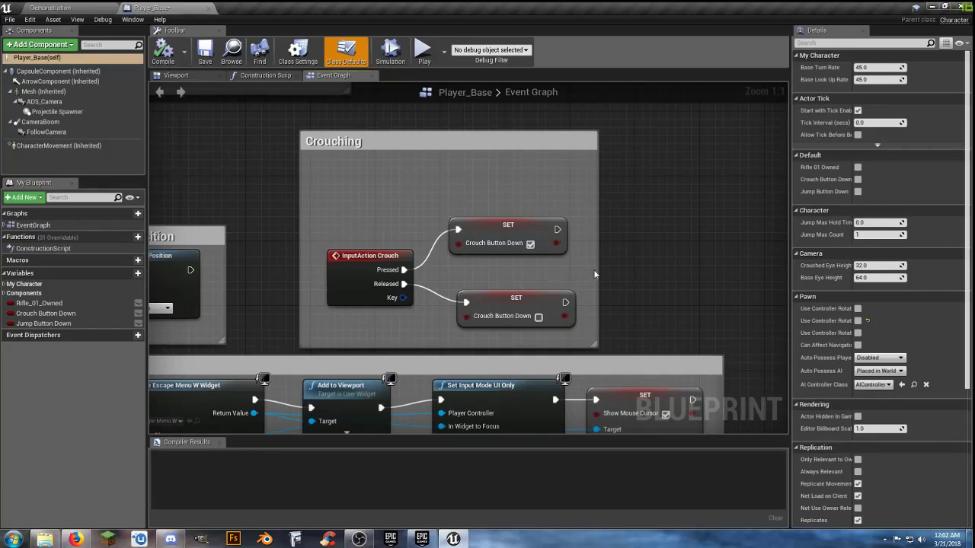
pyautogui.moveTo(598, 269); pyautogui.dragTo(730, 283)
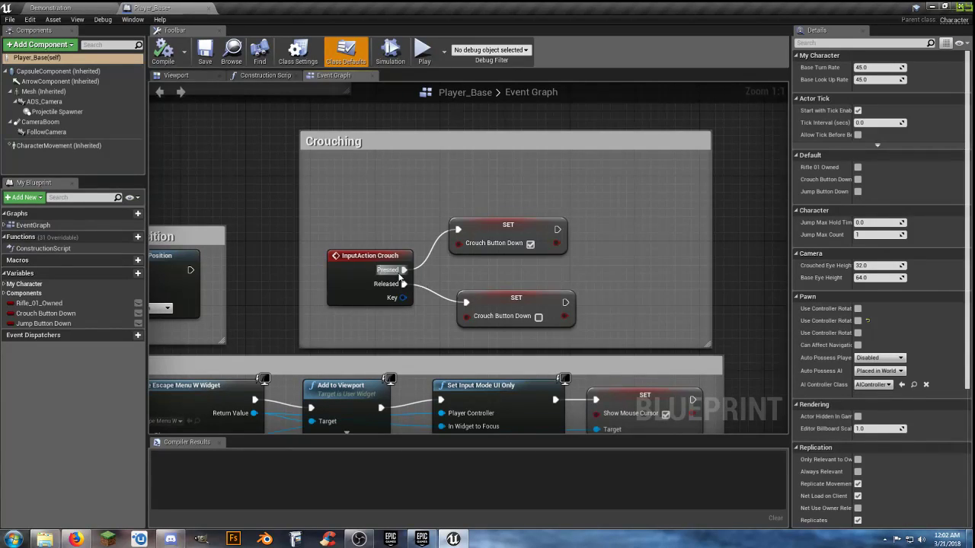
pyautogui.moveTo(368, 257); pyautogui.dragTo(353, 190)
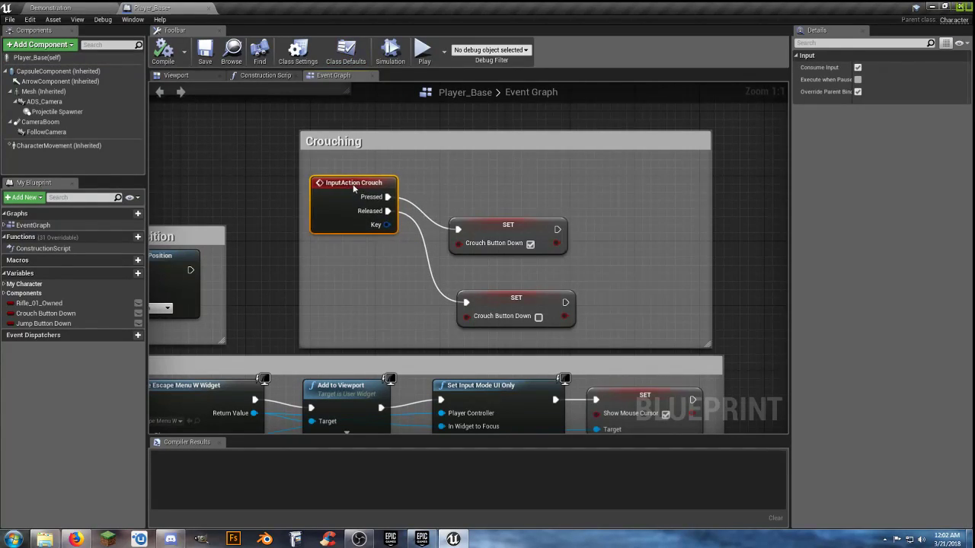
pyautogui.moveTo(603, 326); pyautogui.dragTo(620, 189)
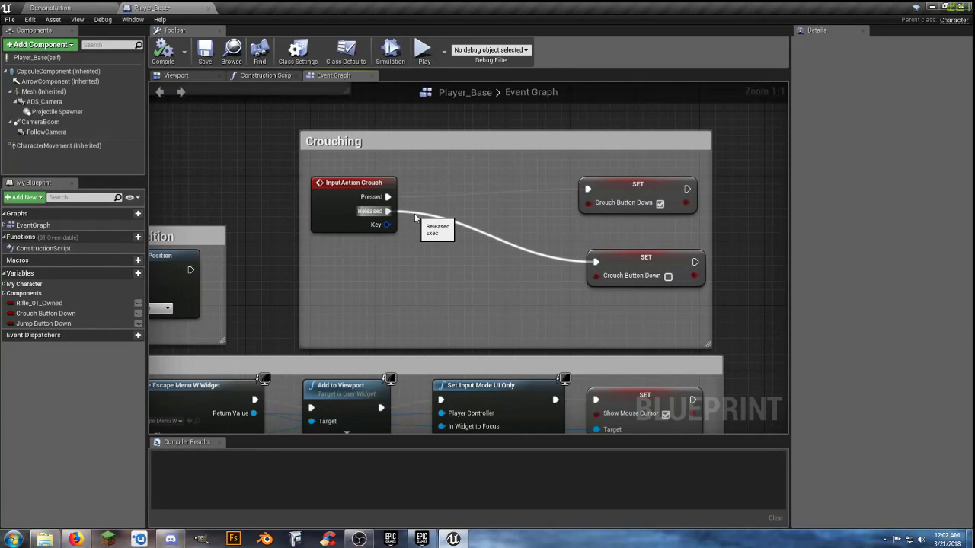
# Detach InputAction Crouch's Released output and insert a FlipFlop node between its Pressed output and the checked Crouch Button Down SET node
pyautogui.keyDown('ctrl'); pyautogui.moveTo(415, 215); pyautogui.dragTo(434, 198); pyautogui.keyUp('ctrl')
pyautogui.click(394, 250)
pyautogui.write('flip')
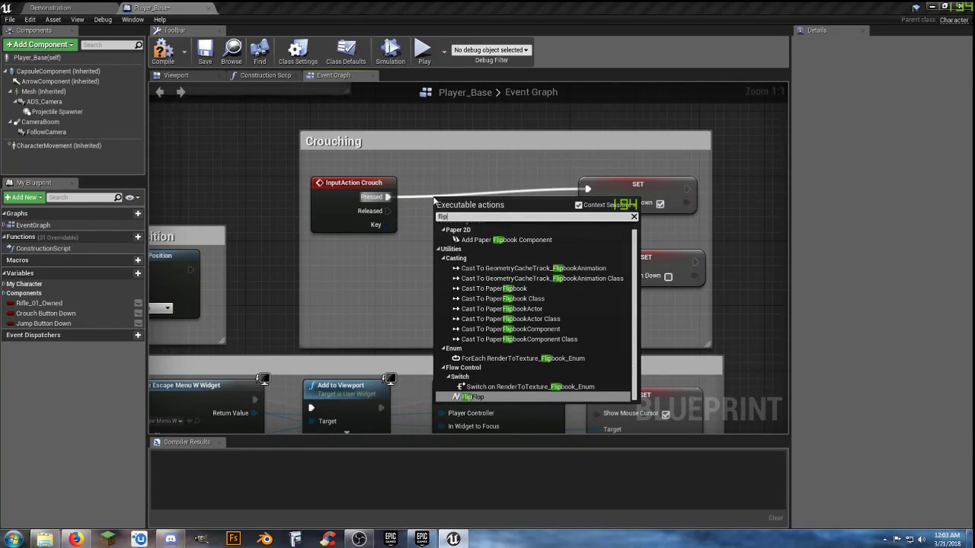
pyautogui.press('Return')
pyautogui.moveTo(440, 202); pyautogui.dragTo(432, 178)
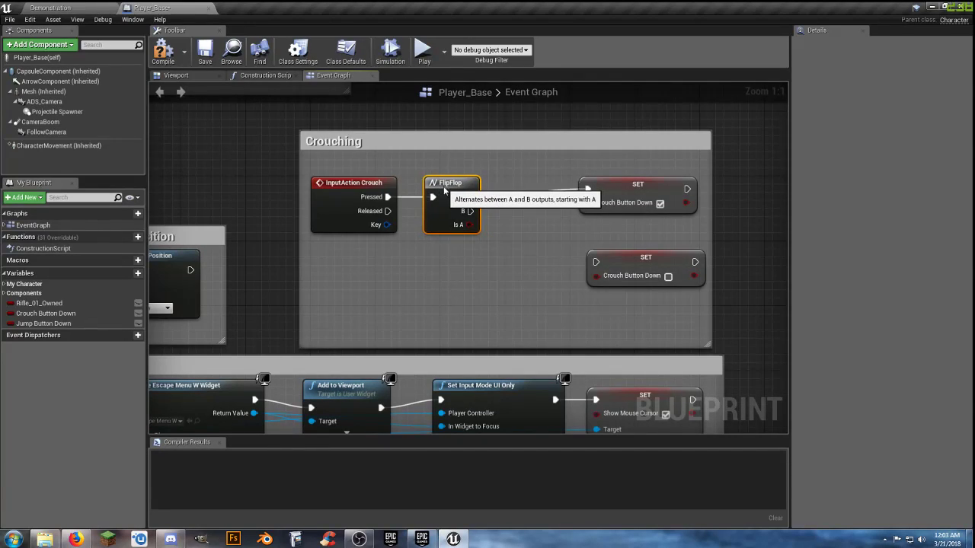
# Connect FlipFlop's B output to the unchecked Crouch Button Down SET node and align both SET nodes beside the FlipFlop
pyautogui.moveTo(607, 189); pyautogui.dragTo(564, 202)
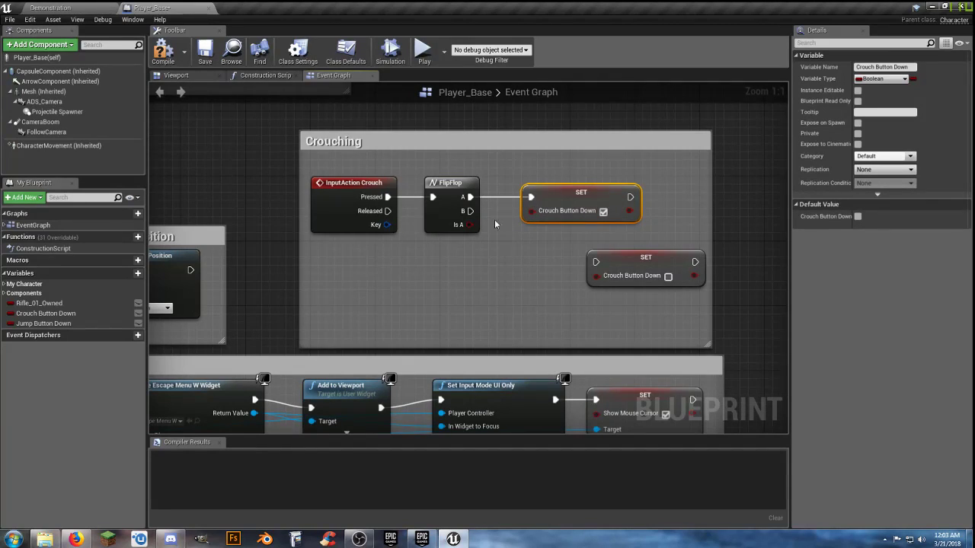
pyautogui.moveTo(470, 211); pyautogui.dragTo(507, 231)
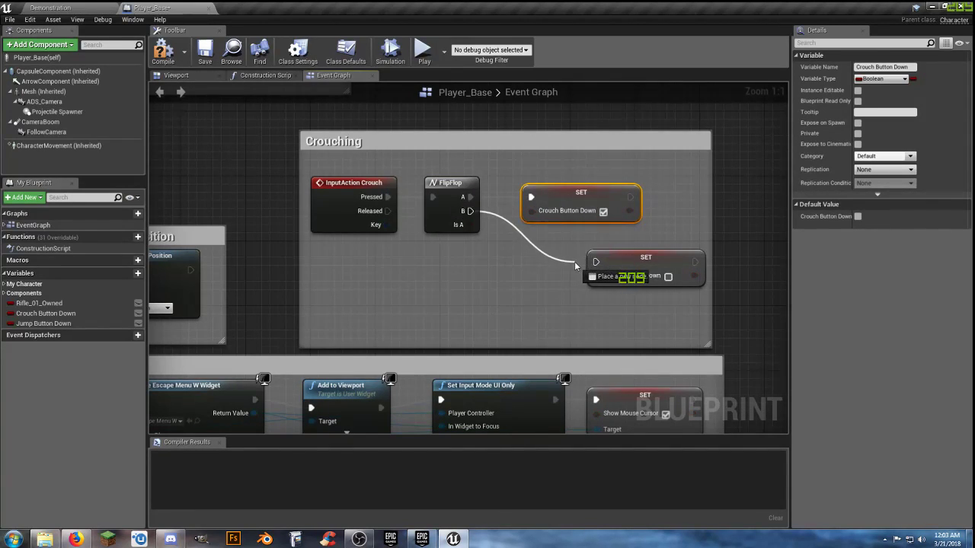
pyautogui.moveTo(597, 267); pyautogui.dragTo(549, 247)
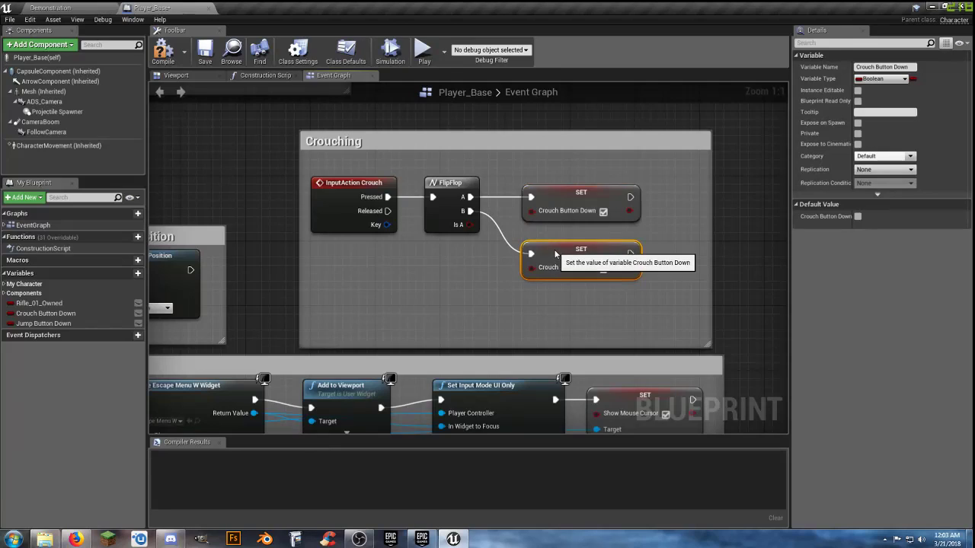
# Shrink and reposition the Crouching comment box around its nodes, and save and close the blueprint
pyautogui.moveTo(513, 347); pyautogui.dragTo(511, 303)
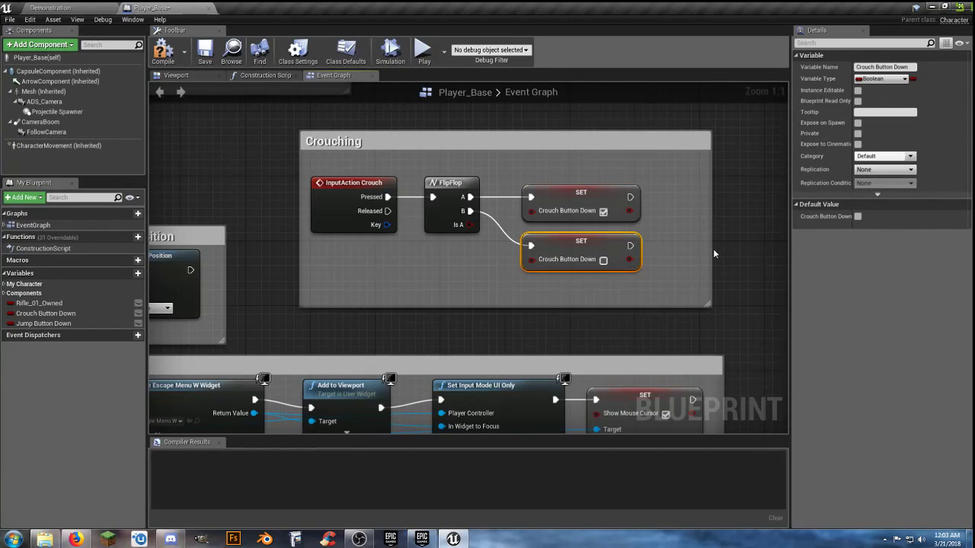
pyautogui.moveTo(710, 251); pyautogui.dragTo(674, 250)
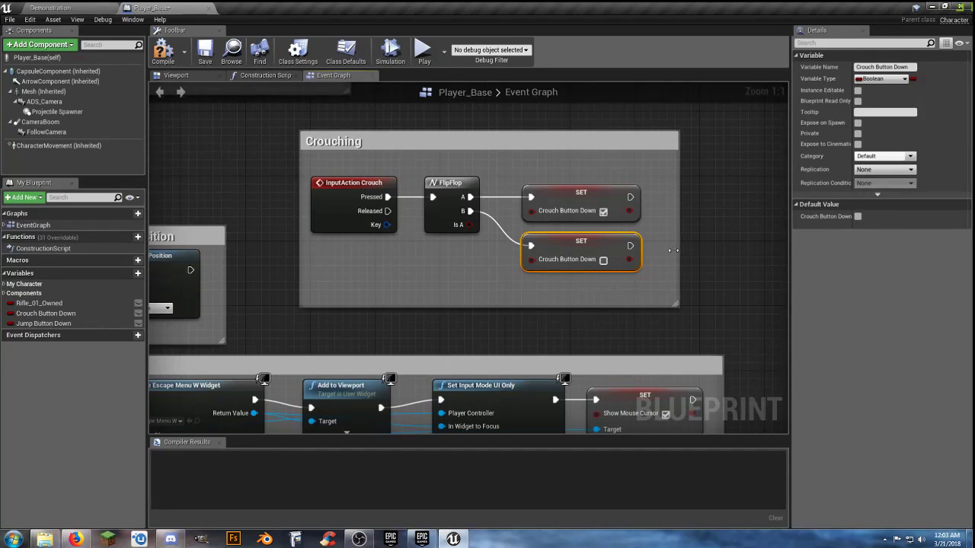
pyautogui.moveTo(553, 137); pyautogui.dragTo(501, 175)
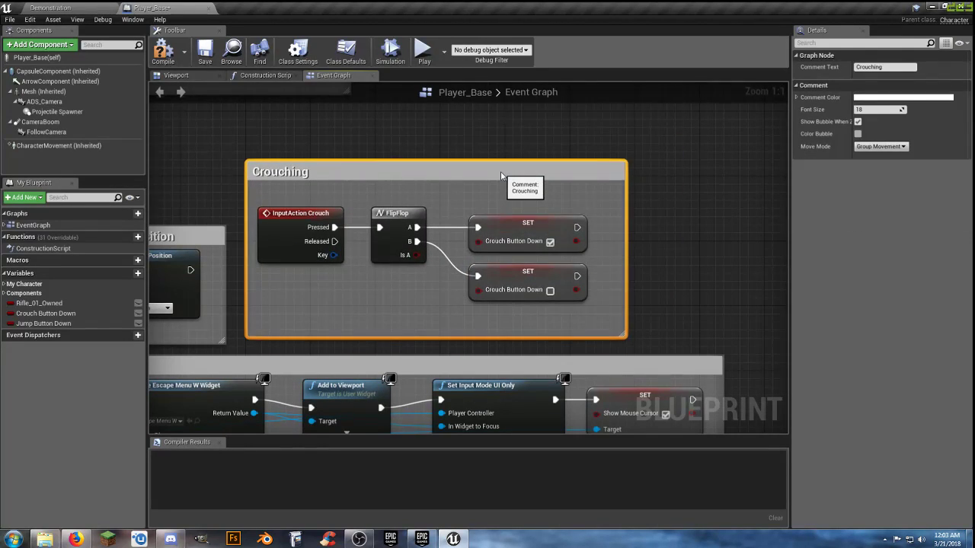
pyautogui.click(204, 54)
pyautogui.click(208, 9)
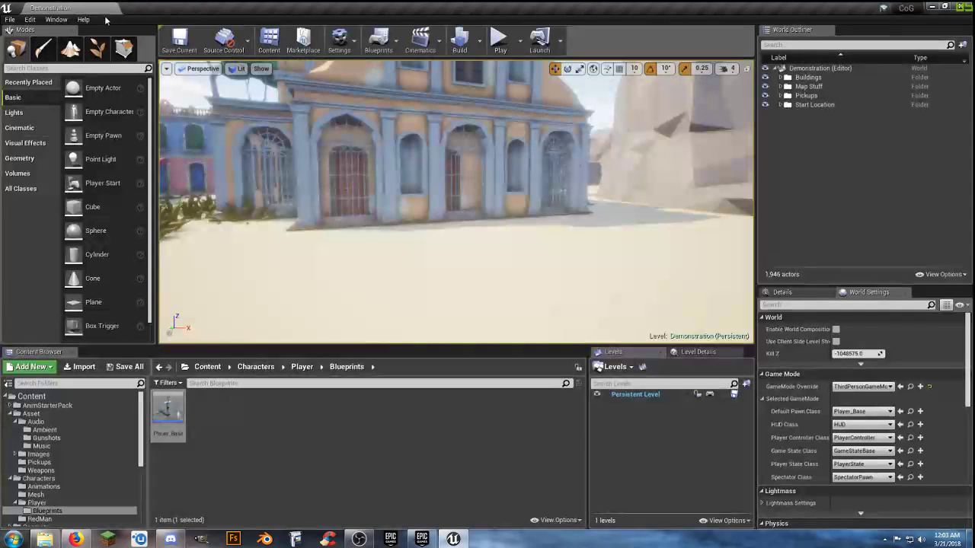
# Play the level in the editor, pick up the rifle and move past the blue-trimmed building to test the crouch toggle
pyautogui.click(497, 46)
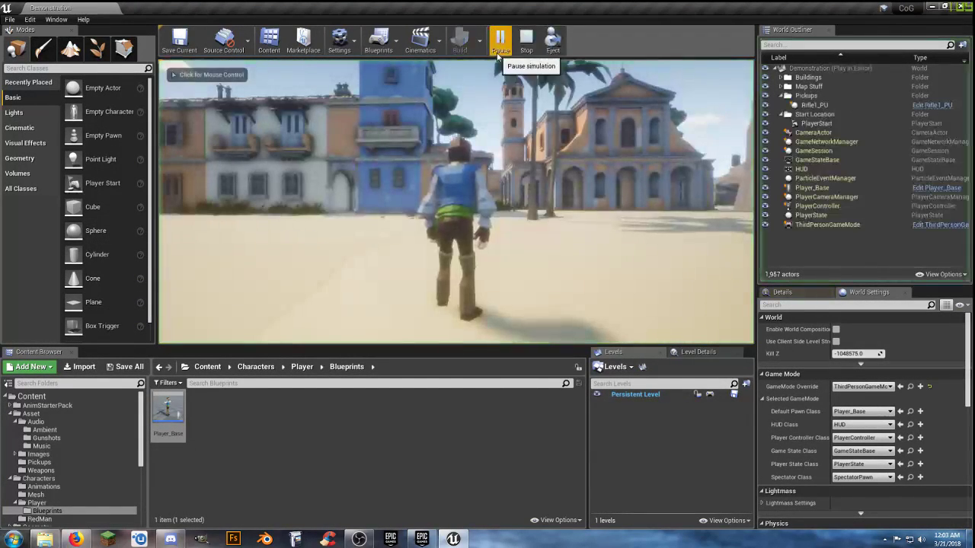
pyautogui.press('w')
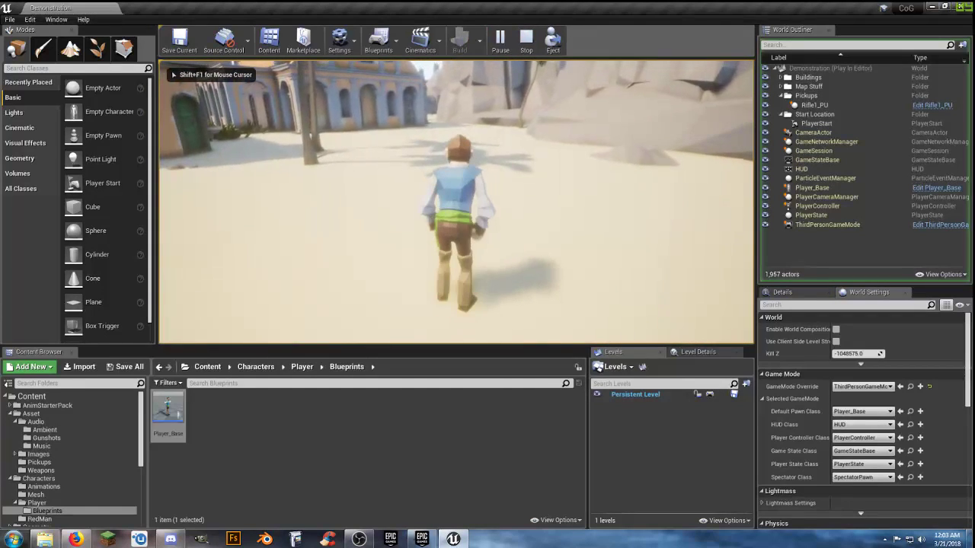
pyautogui.press('w')
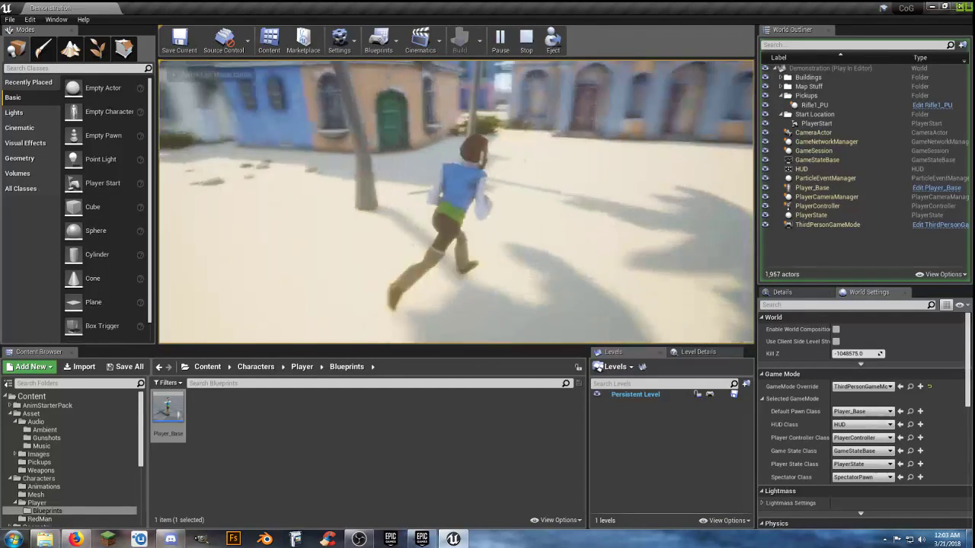
pyautogui.press('w')
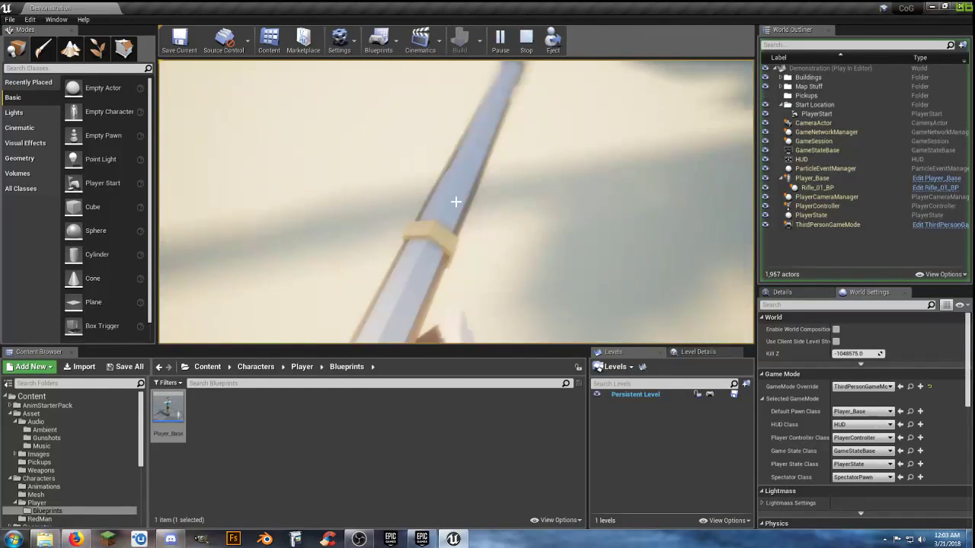
pyautogui.press('w')
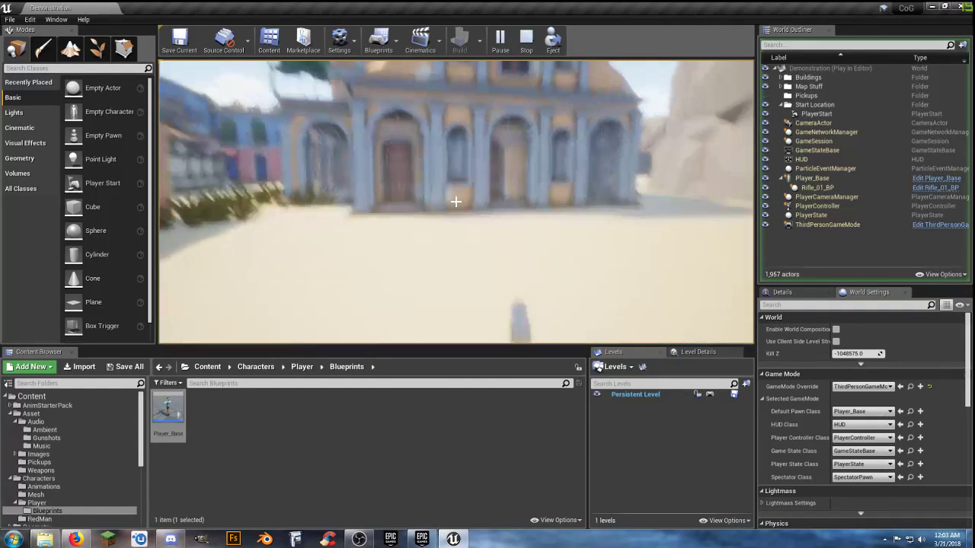
pyautogui.press('w')
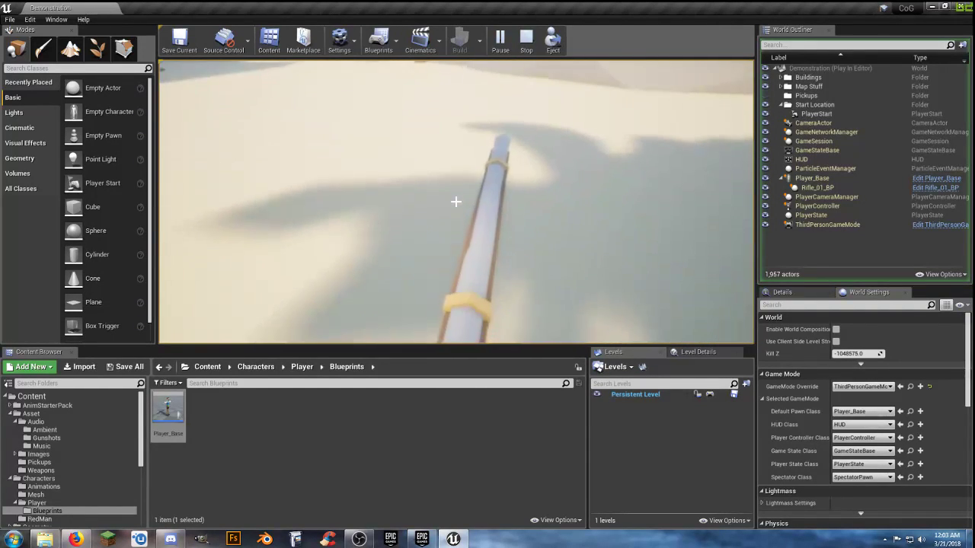
pyautogui.press('w')
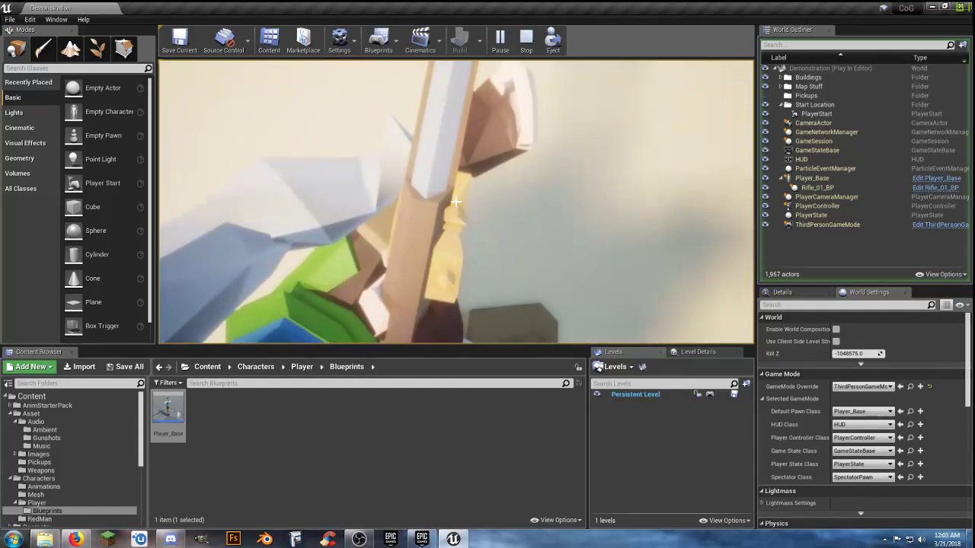
pyautogui.press('w')
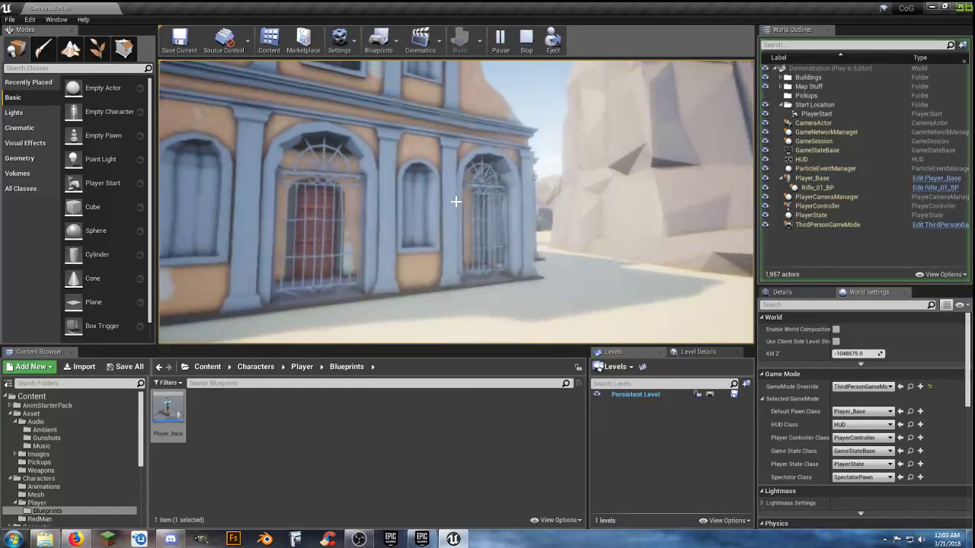
pyautogui.press('w')
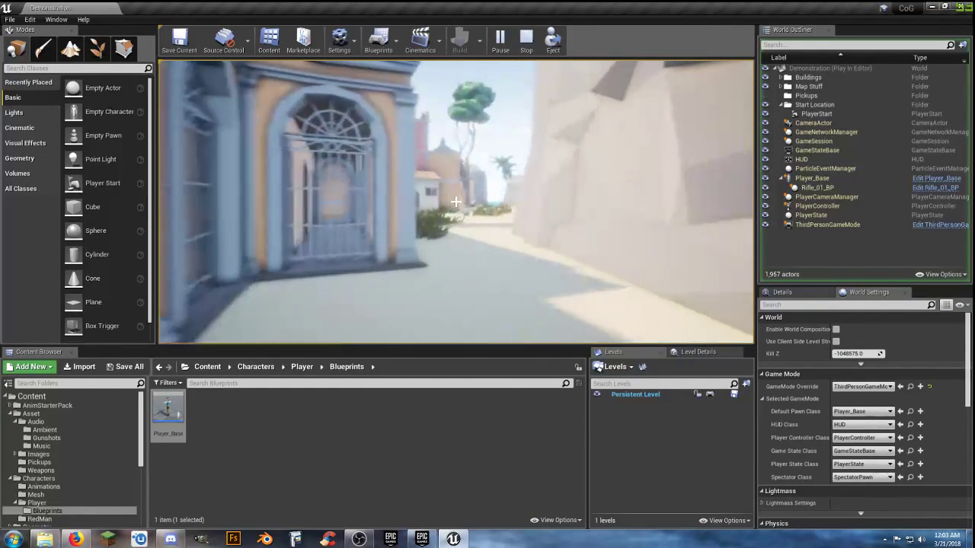
# Test firing the rifle repeatedly while moving past the buildings, and end the play session
pyautogui.click(456, 201)
pyautogui.press('w')
pyautogui.click(456, 201)
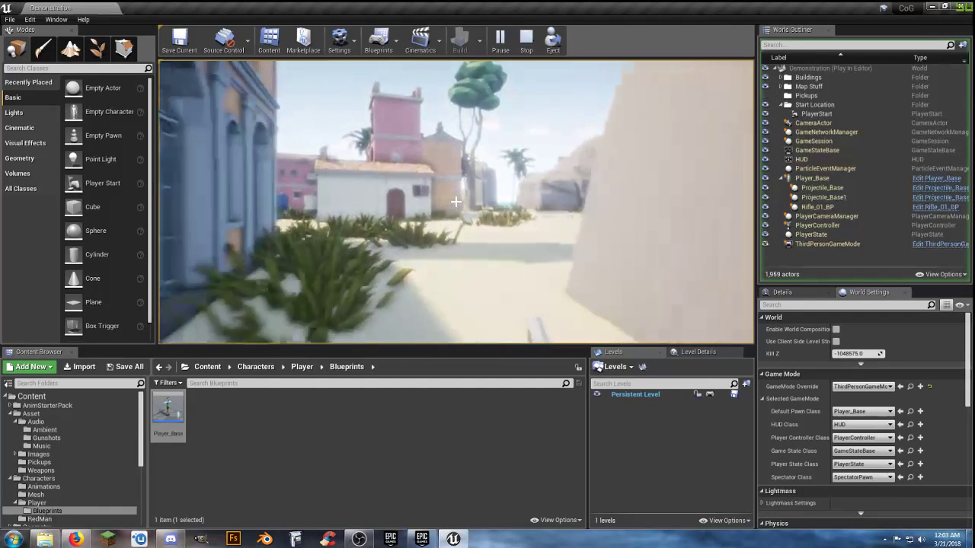
pyautogui.click(455, 201)
pyautogui.click(456, 201)
pyautogui.click(456, 201)
pyautogui.click(456, 201)
pyautogui.press('w')
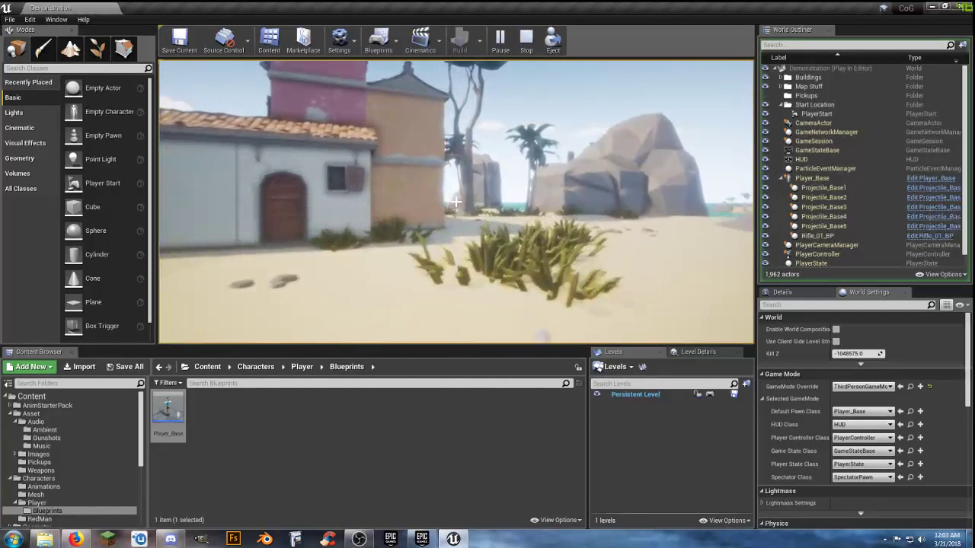
pyautogui.click(455, 201)
pyautogui.press('Escape')
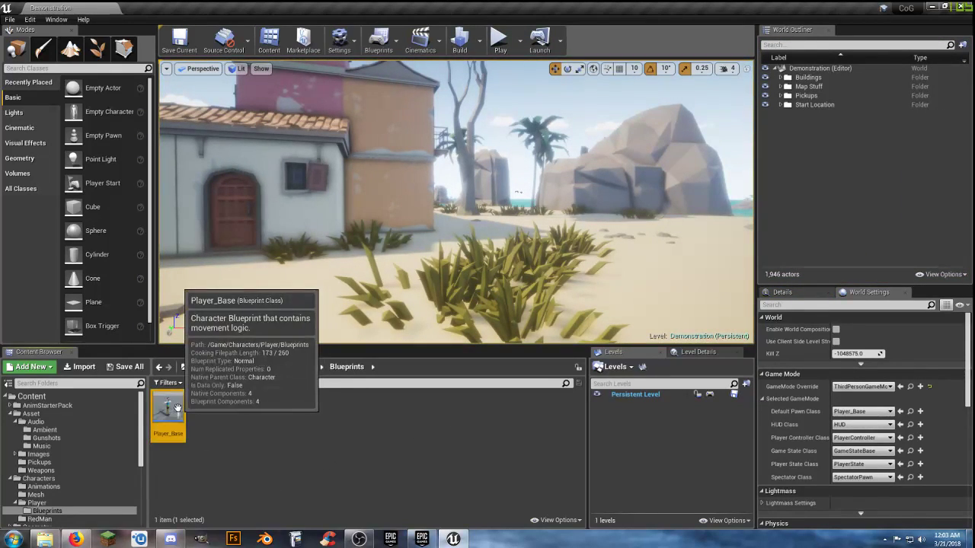
# Reopen Player_Base and move the Make Transform, SpawnActor, Projectile Spawner and AttachToComponent nodes away from the primary attack Branch
pyautogui.doubleClick(169, 409)
pyautogui.moveTo(418, 325); pyautogui.dragTo(436, 128, button='right')
pyautogui.scroll(-2, 475, 342)
pyautogui.moveTo(476, 342); pyautogui.dragTo(397, 236, button='right')
pyautogui.moveTo(488, 281); pyautogui.dragTo(478, 316, button='right')
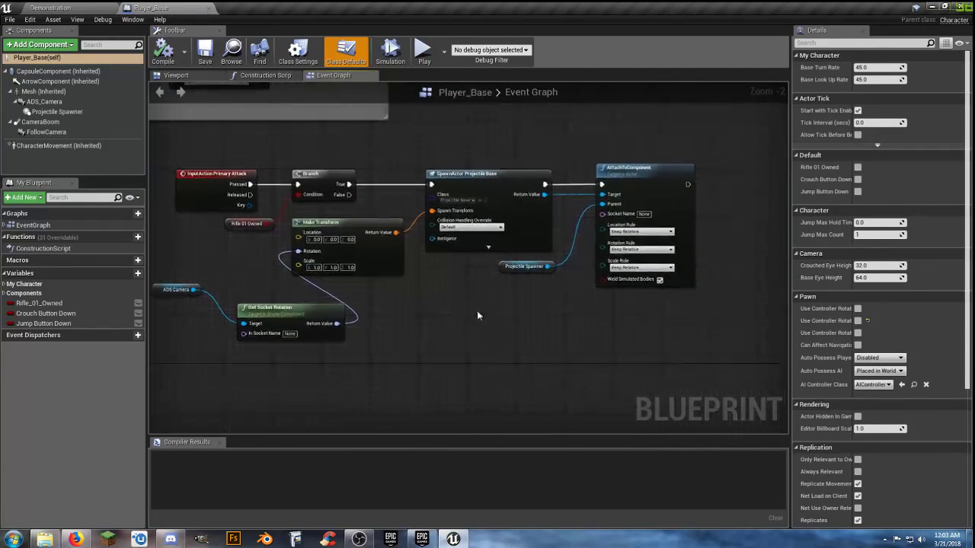
pyautogui.moveTo(696, 310); pyautogui.dragTo(378, 185)
pyautogui.moveTo(452, 176); pyautogui.dragTo(586, 183)
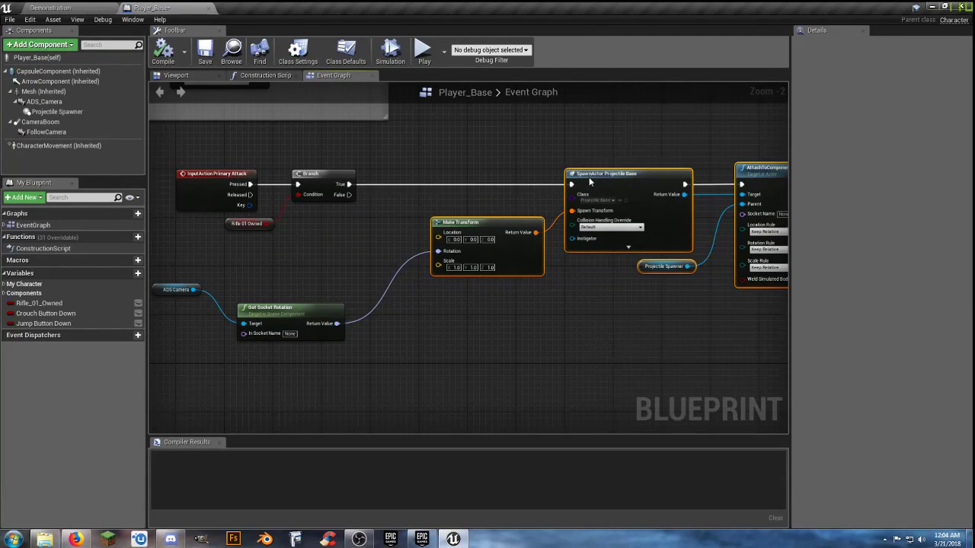
# Arrange the Get Socket Rotation and ADS Camera nodes beneath the primary attack Branch and shift Make Transform into line beside them
pyautogui.click(304, 257)
pyautogui.moveTo(296, 259); pyautogui.dragTo(405, 261, button='right')
pyautogui.moveTo(404, 303); pyautogui.dragTo(458, 213)
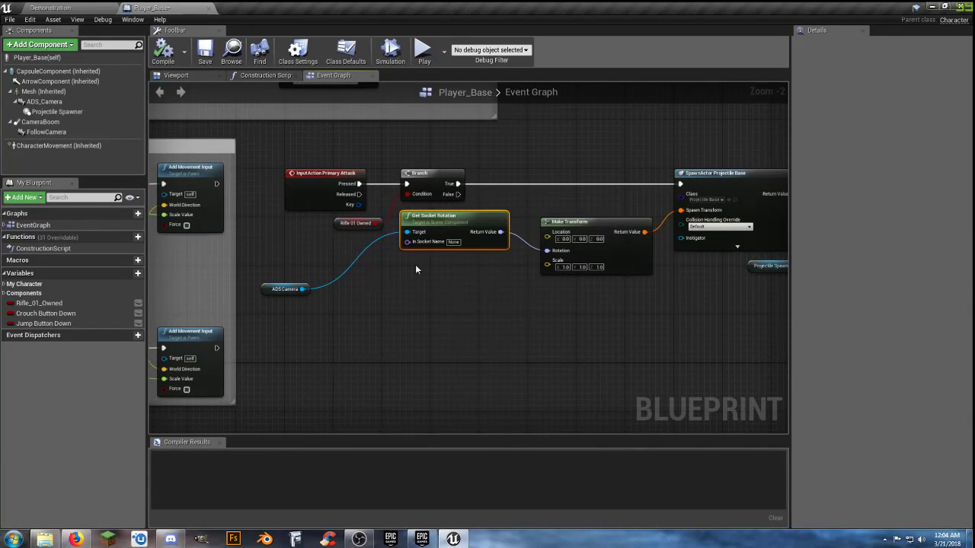
pyautogui.moveTo(284, 285); pyautogui.dragTo(347, 241)
pyautogui.click(442, 315)
pyautogui.moveTo(509, 323); pyautogui.dragTo(355, 350, button='right')
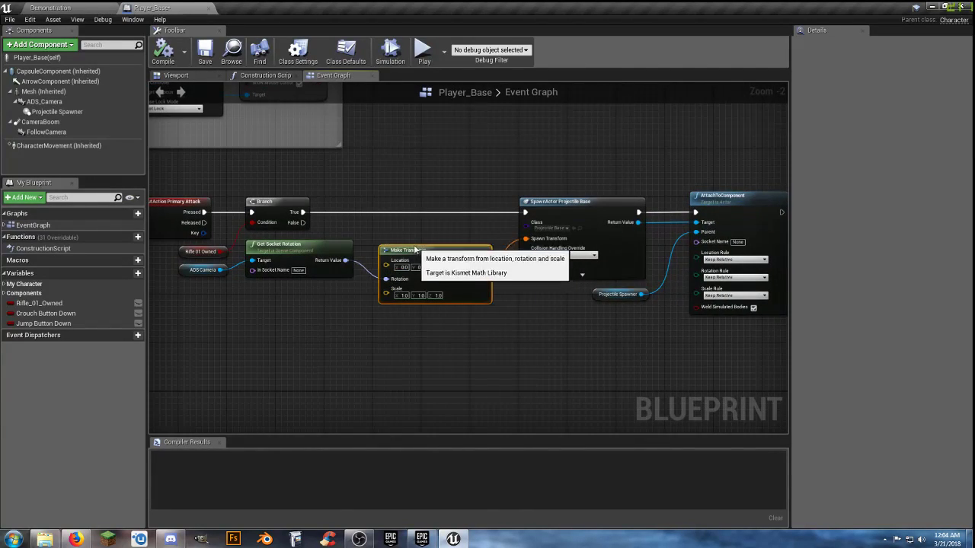
pyautogui.moveTo(423, 252); pyautogui.dragTo(408, 232)
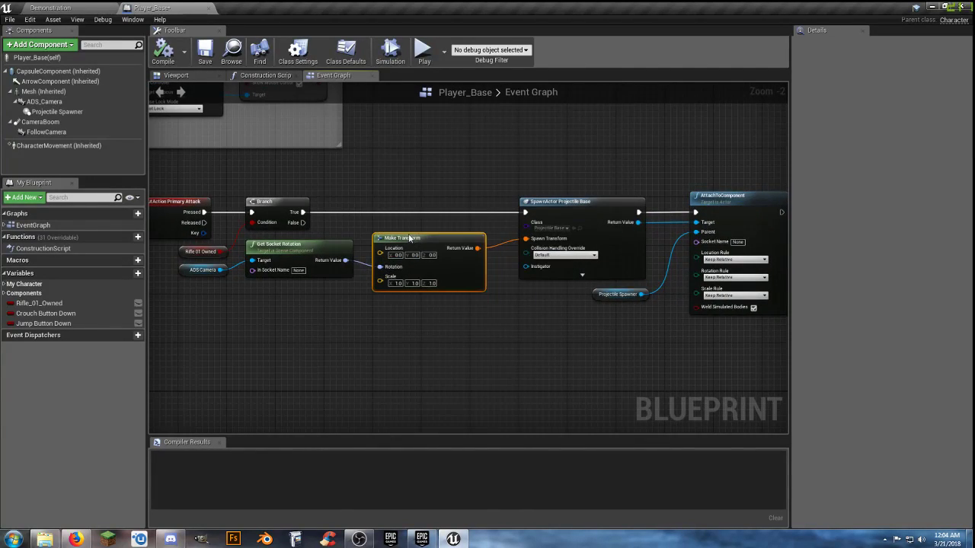
# Shift the SpawnActor Projectile Base, Projectile Spawner and AttachToComponent nodes closer to Make Transform to tighten the primary attack chain
pyautogui.click(476, 313)
pyautogui.moveTo(476, 313); pyautogui.dragTo(395, 317, button='right')
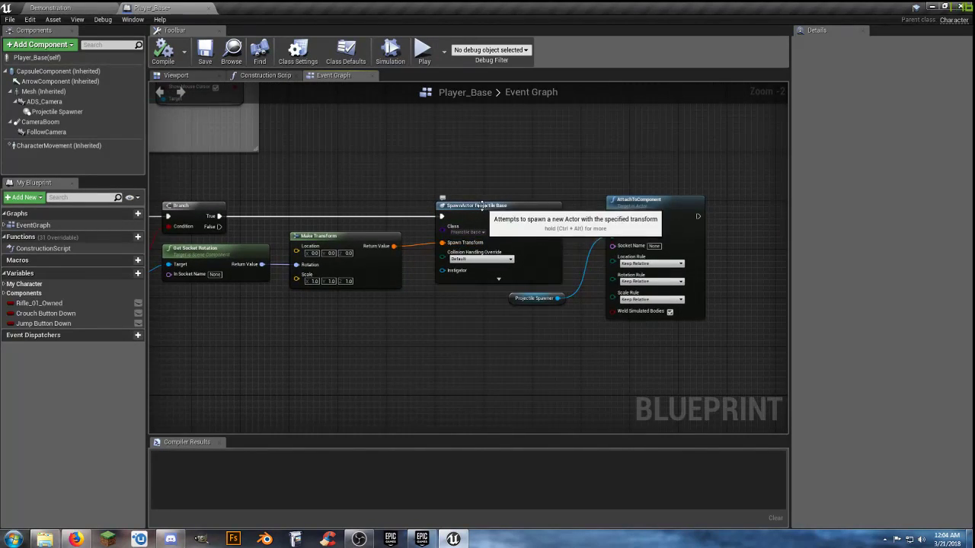
pyautogui.moveTo(481, 206); pyautogui.dragTo(469, 207)
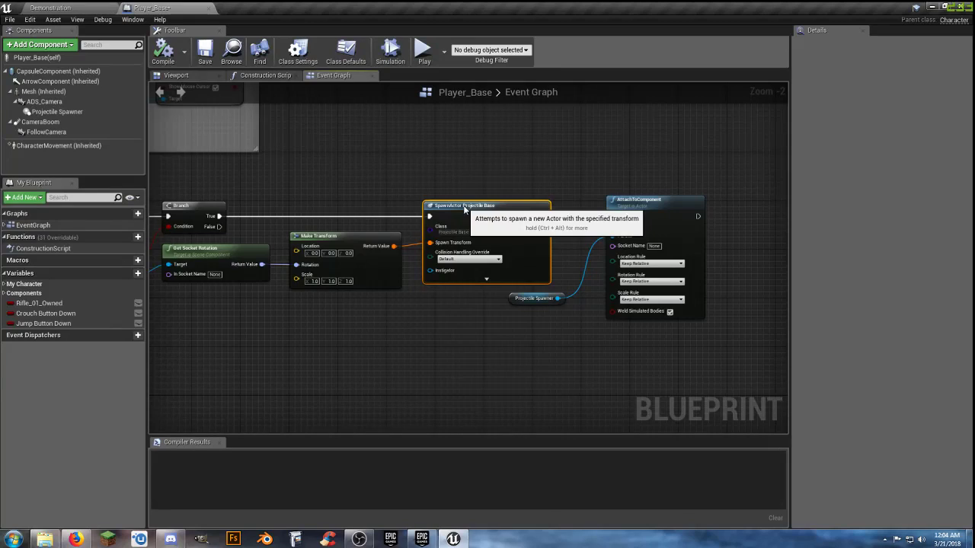
pyautogui.click(510, 301)
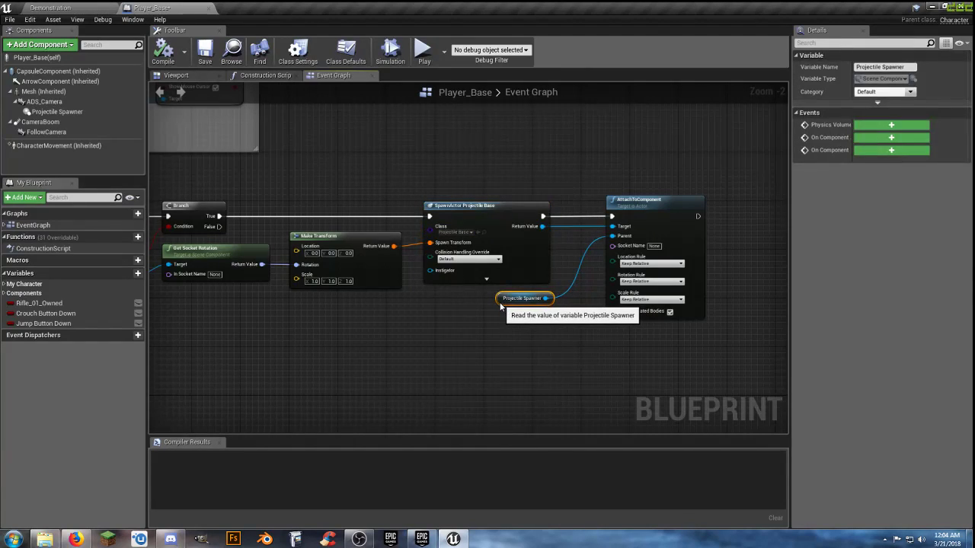
pyautogui.click(555, 341)
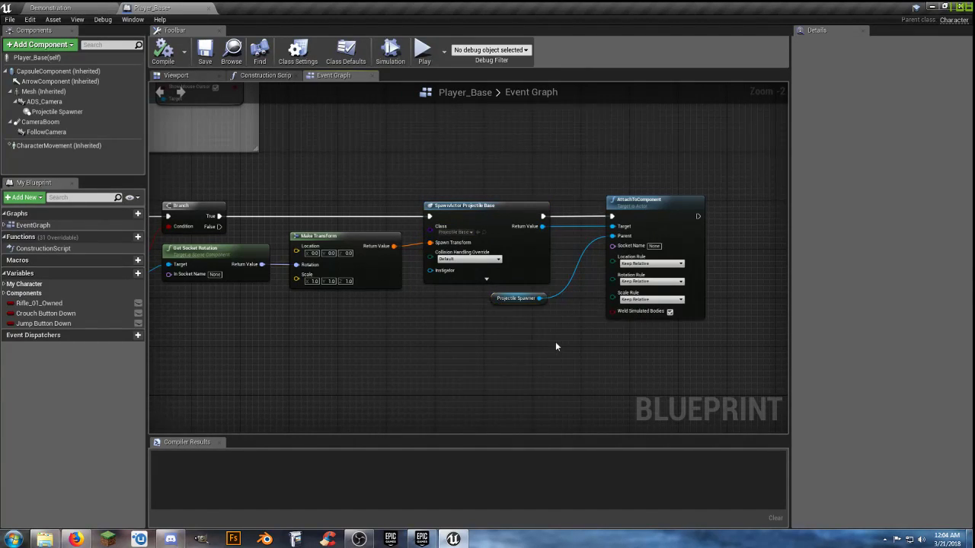
pyautogui.moveTo(555, 341); pyautogui.dragTo(486, 345, button='right')
pyautogui.click(556, 214)
pyautogui.moveTo(556, 214); pyautogui.dragTo(544, 215)
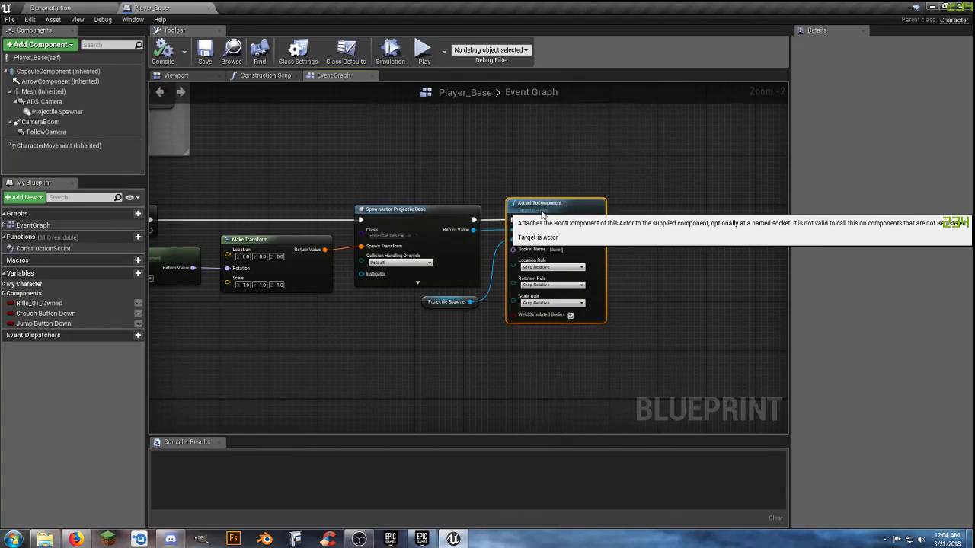
pyautogui.moveTo(487, 363); pyautogui.dragTo(469, 370, button='right')
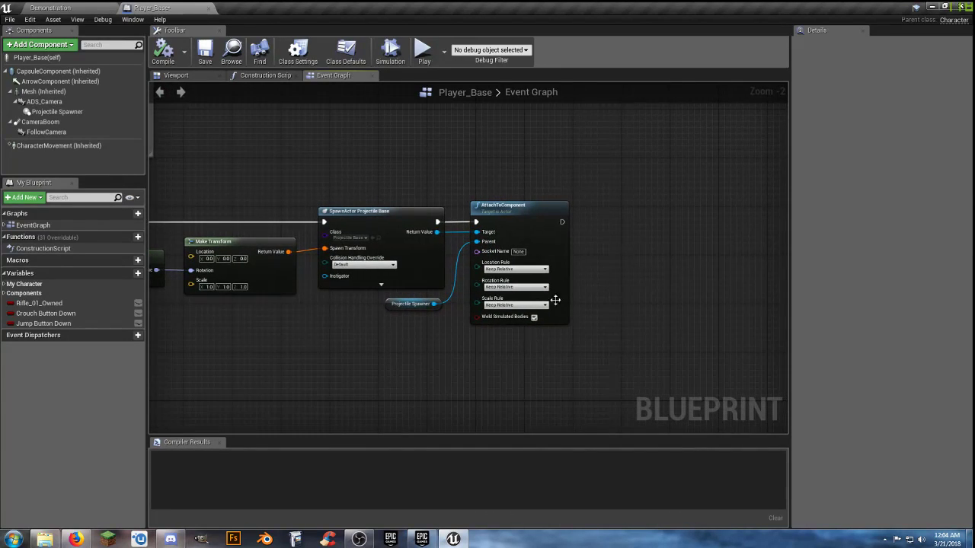
pyautogui.moveTo(562, 222); pyautogui.dragTo(595, 228)
pyautogui.moveTo(598, 225); pyautogui.dragTo(598, 225)
pyautogui.write('p,ays')
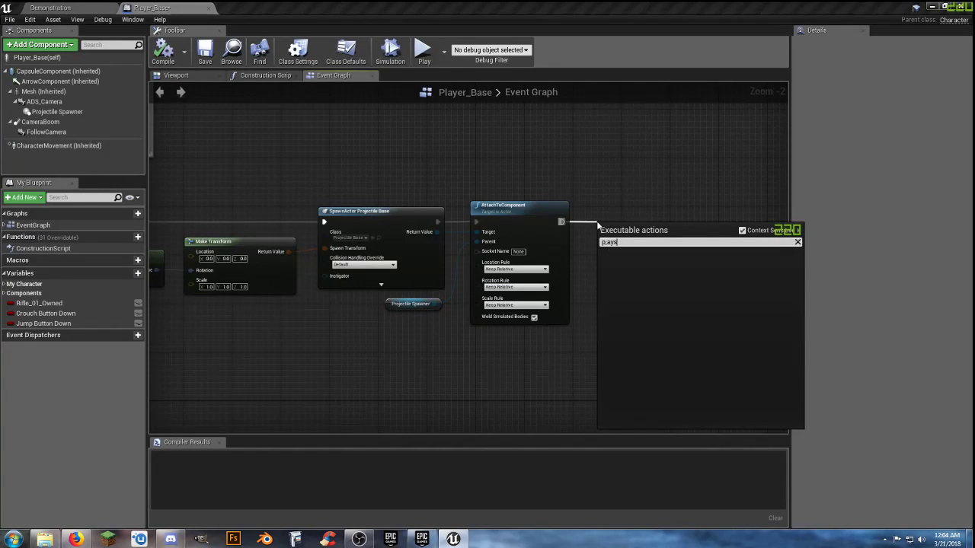
pyautogui.click(604, 207)
# Add a Play Sound at Location node following AttachToComponent and align it with the execution line
pyautogui.moveTo(561, 222); pyautogui.dragTo(637, 228)
pyautogui.write('plays')
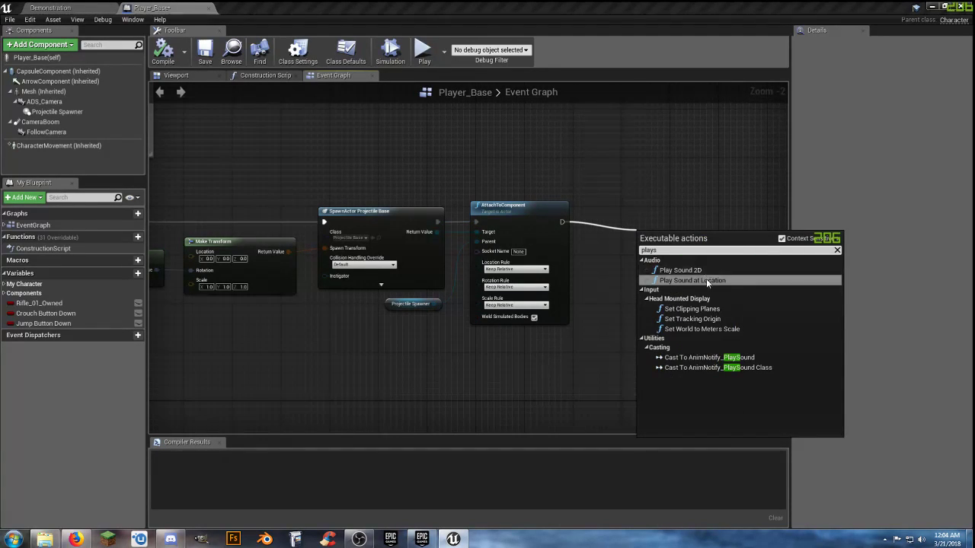
pyautogui.click(706, 278)
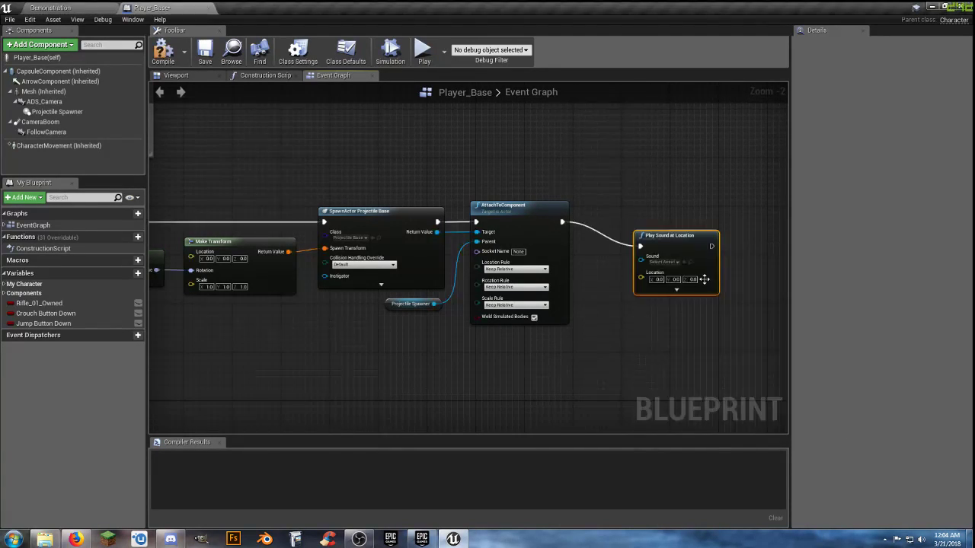
pyautogui.moveTo(661, 215); pyautogui.dragTo(643, 216)
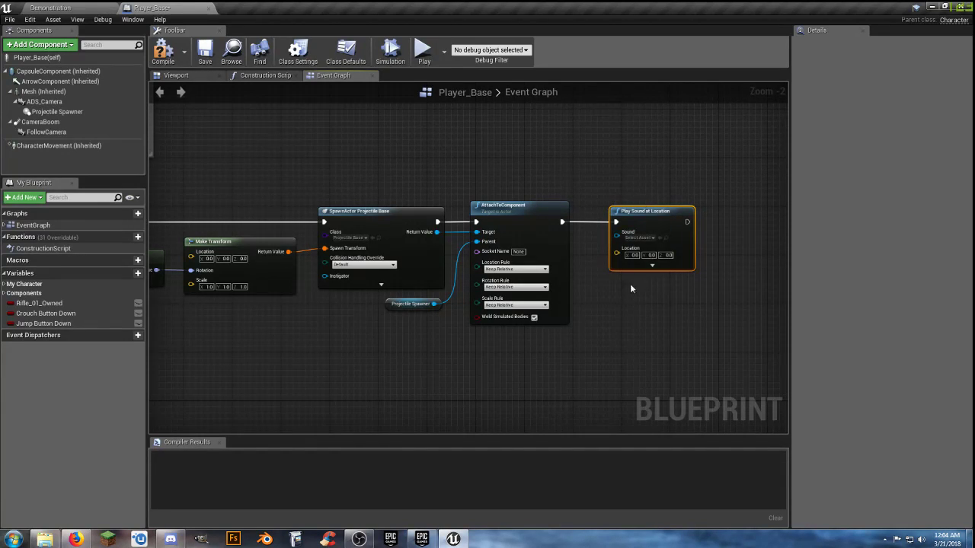
# Check the advanced inputs of Play Sound at Location and set its sound to the Shotgun sound wave
pyautogui.click(653, 267)
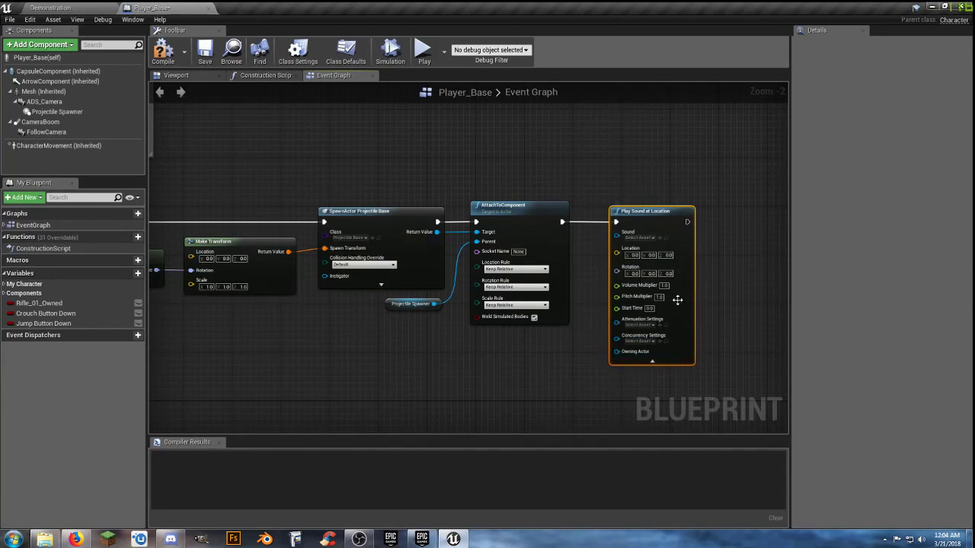
pyautogui.click(651, 362)
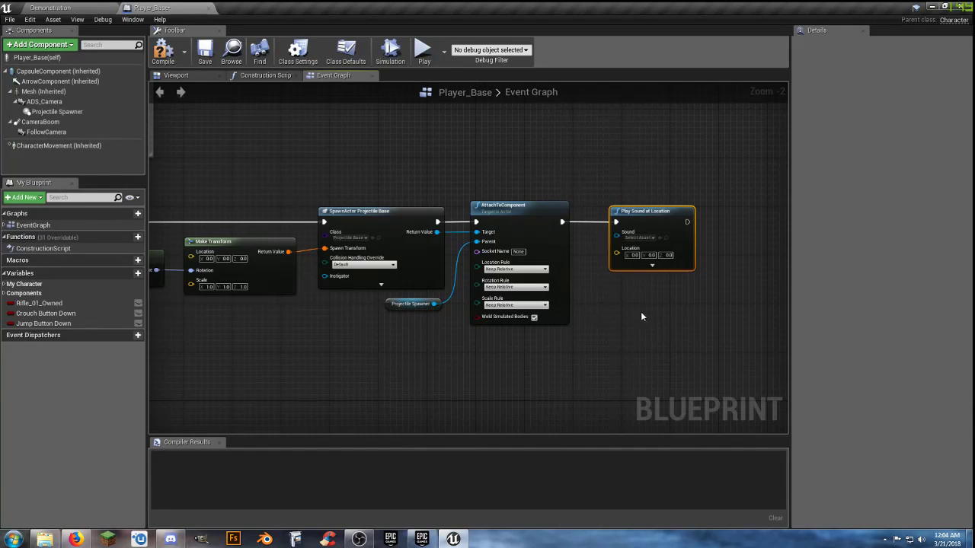
pyautogui.click(652, 238)
pyautogui.scroll(-3, 703, 325)
pyautogui.scroll(-5, 704, 329)
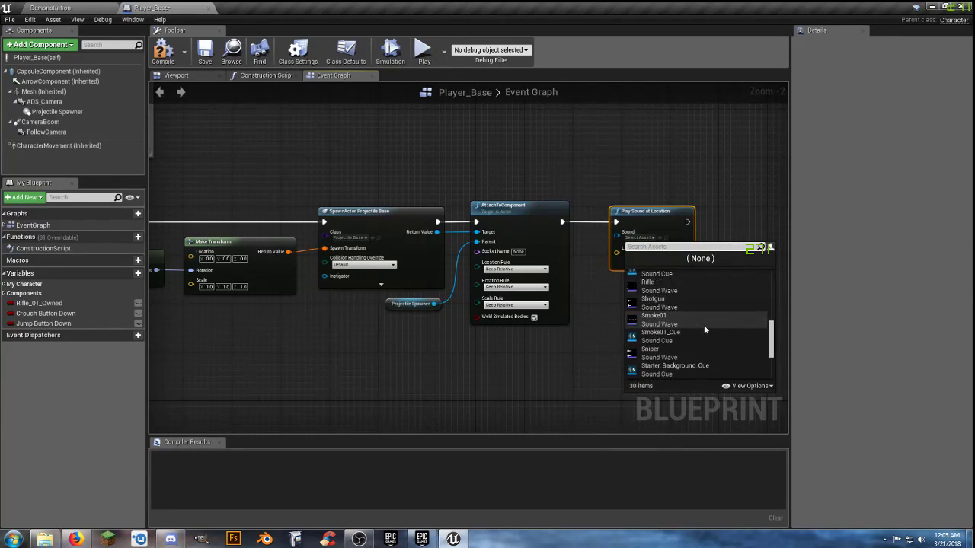
pyautogui.click(668, 301)
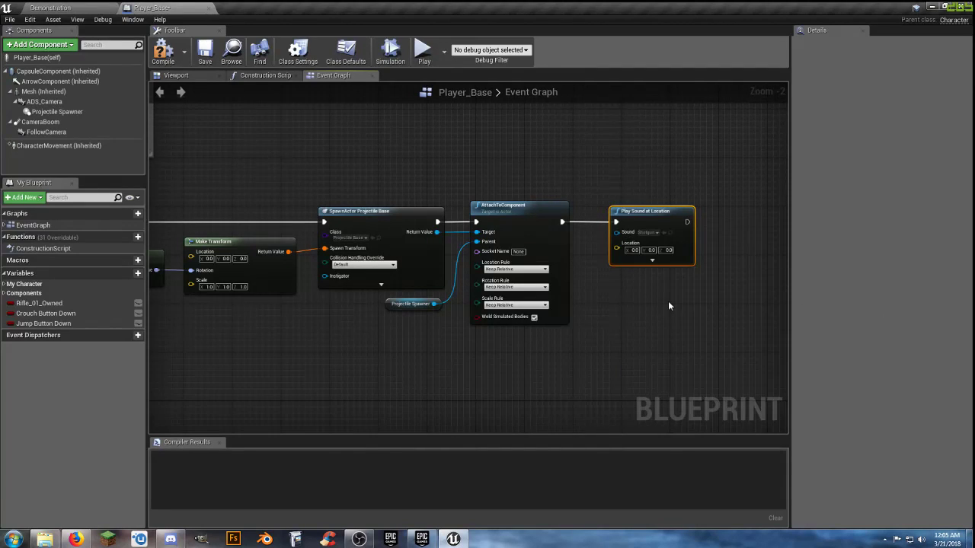
pyautogui.click(647, 226)
pyautogui.click(383, 371)
pyautogui.moveTo(383, 370); pyautogui.dragTo(482, 368, button='right')
pyautogui.scroll(-2, 481, 368)
pyautogui.moveTo(351, 370); pyautogui.dragTo(385, 368, button='right')
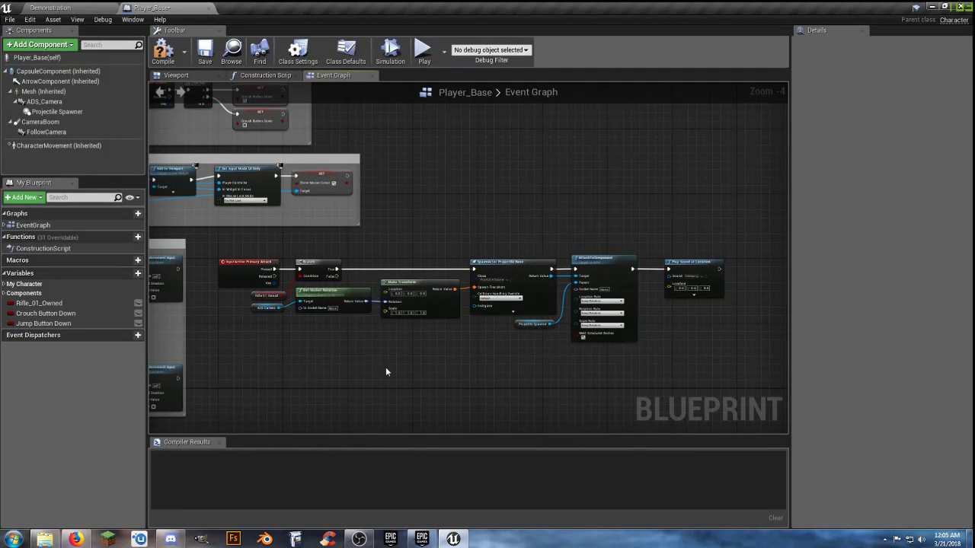
pyautogui.moveTo(708, 365); pyautogui.dragTo(281, 251)
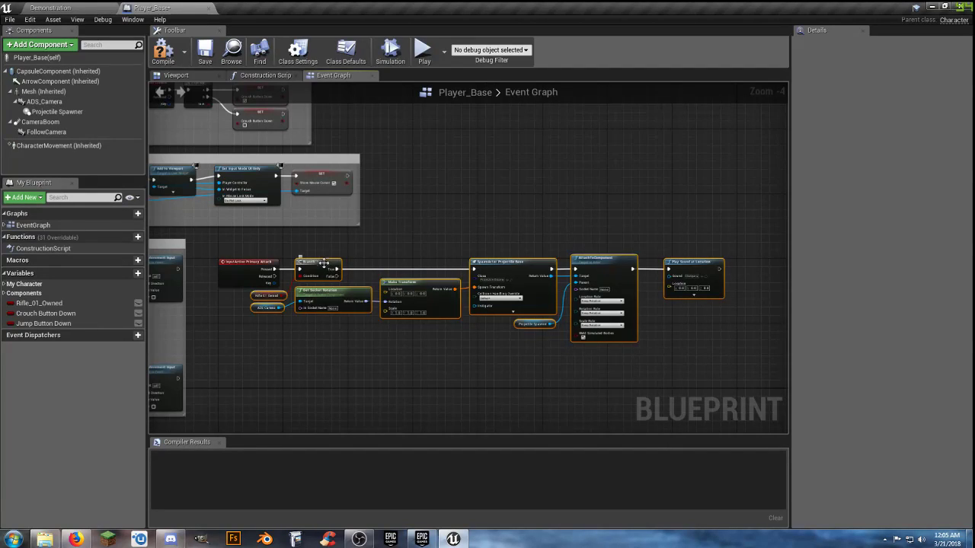
pyautogui.click(346, 375)
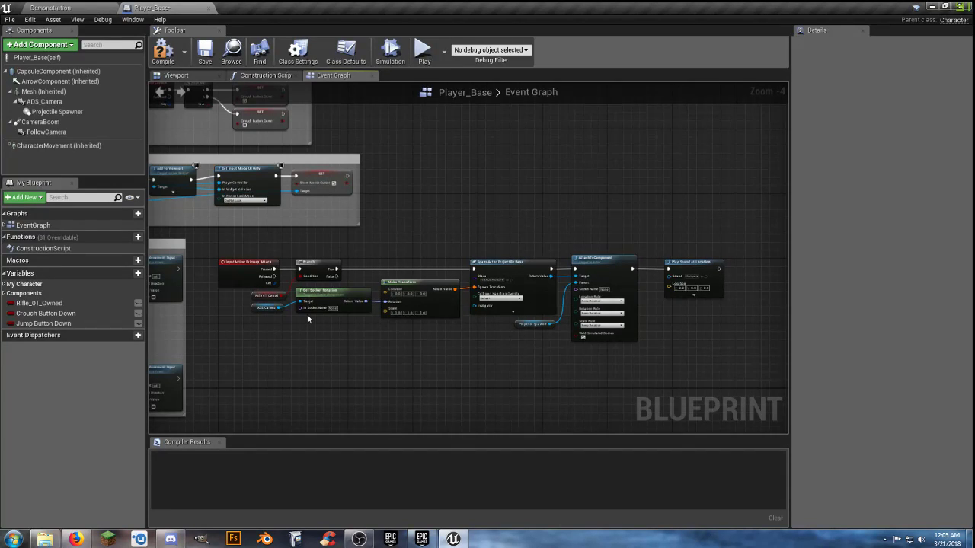
# Add a second Projectile Spawner reference to the graph and place it beneath the existing one
pyautogui.moveTo(467, 378); pyautogui.dragTo(374, 312, button='right')
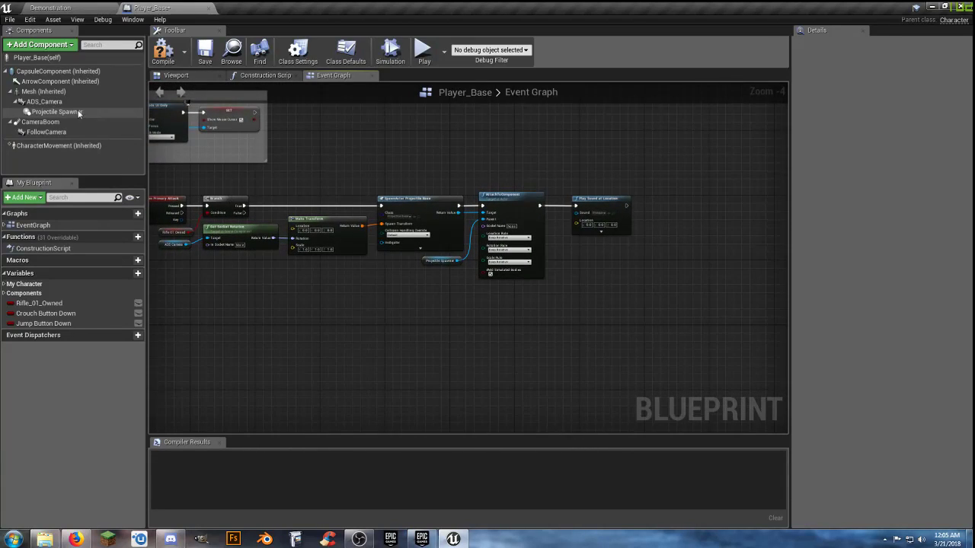
pyautogui.moveTo(79, 112); pyautogui.dragTo(501, 292)
pyautogui.moveTo(487, 309); pyautogui.dragTo(460, 288, button='right')
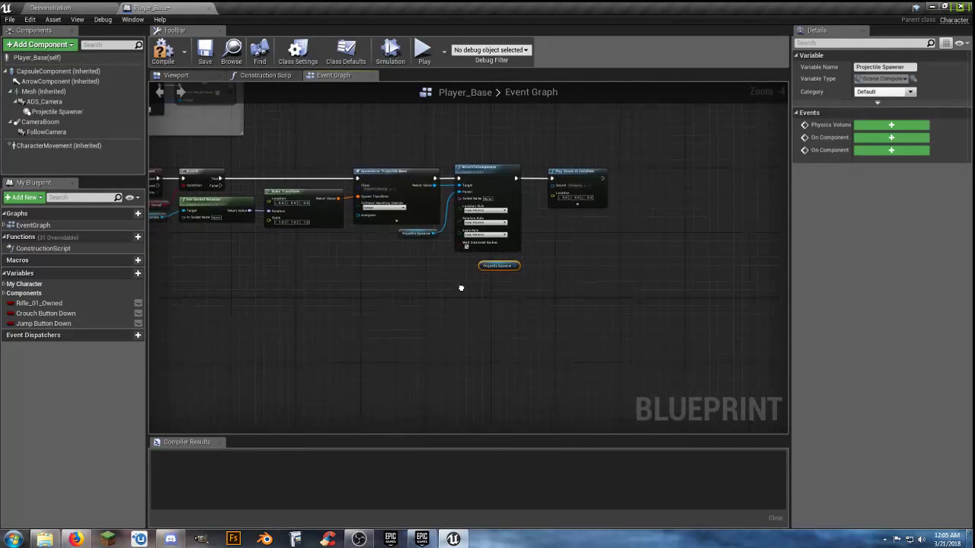
pyautogui.moveTo(484, 269); pyautogui.dragTo(404, 269)
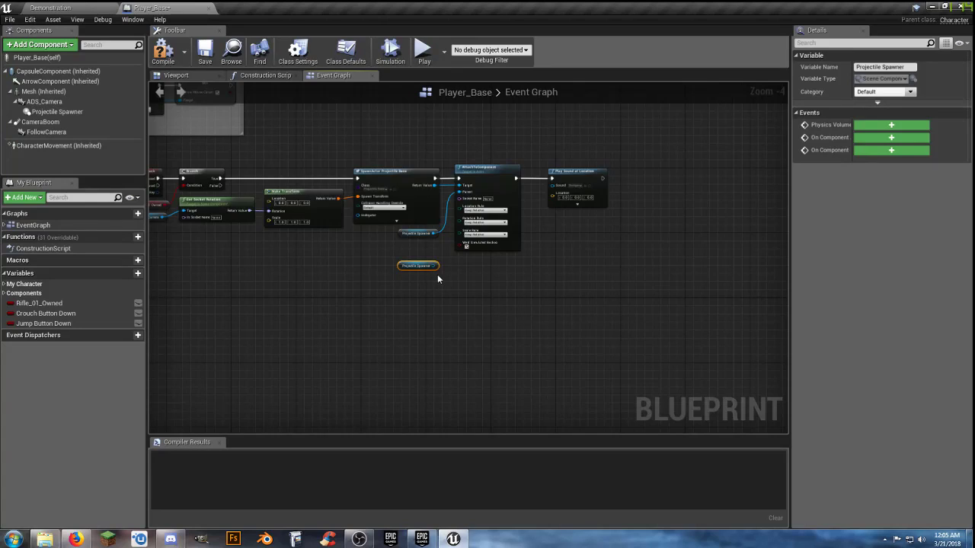
# Add a GetWorldLocation node for the new Projectile Spawner reference and connect its return value to the Play Sound node's Location
pyautogui.scroll(4, 437, 278)
pyautogui.moveTo(424, 256); pyautogui.dragTo(496, 263)
pyautogui.write('getworld')
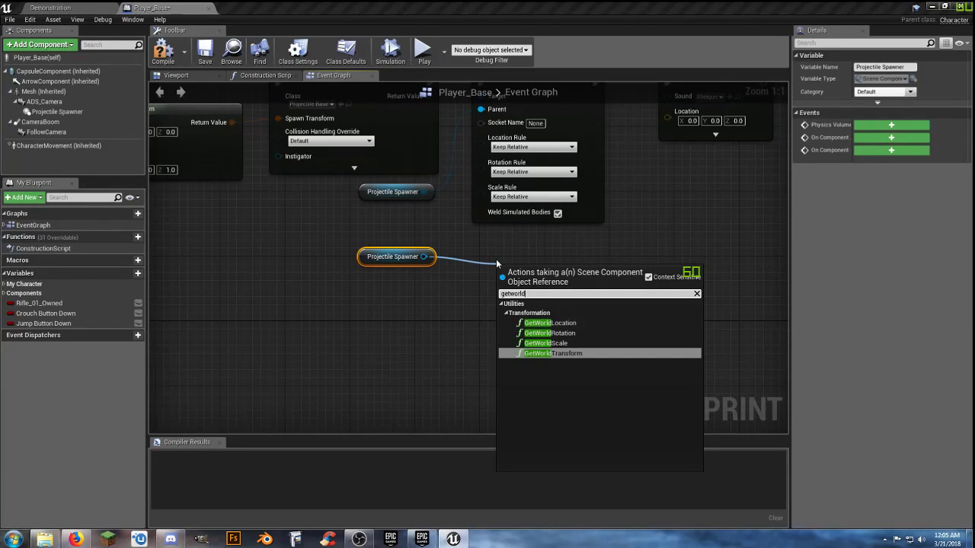
pyautogui.click(548, 323)
pyautogui.moveTo(540, 271); pyautogui.dragTo(538, 239)
pyautogui.moveTo(628, 256); pyautogui.dragTo(528, 337, button='right')
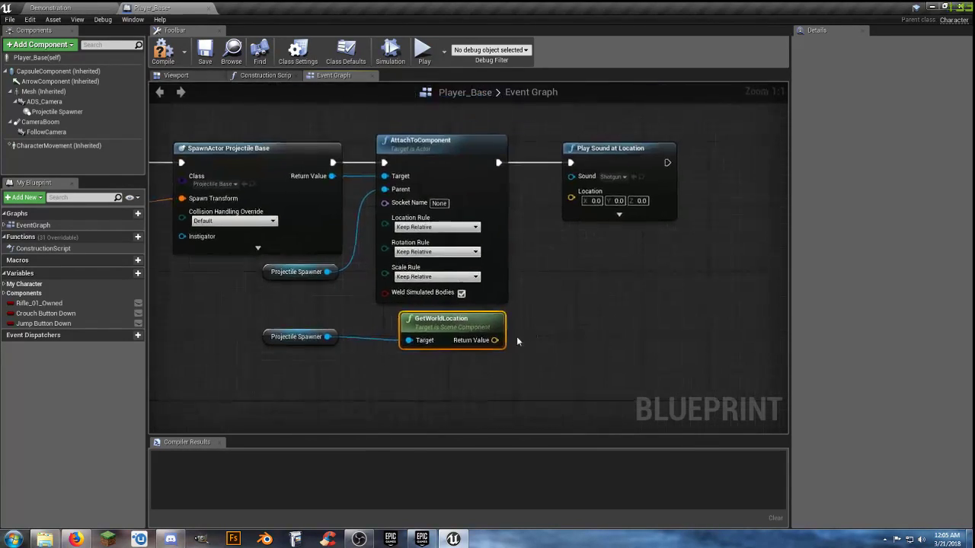
pyautogui.moveTo(495, 340); pyautogui.dragTo(569, 201)
pyautogui.click(518, 384)
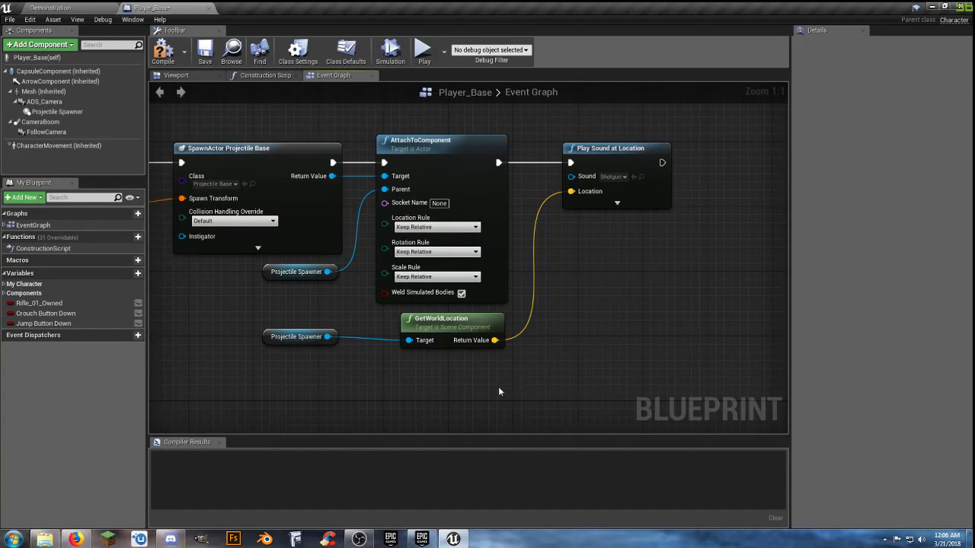
# Compile the Player_Base blueprint with the new firing sound
pyautogui.click(635, 161)
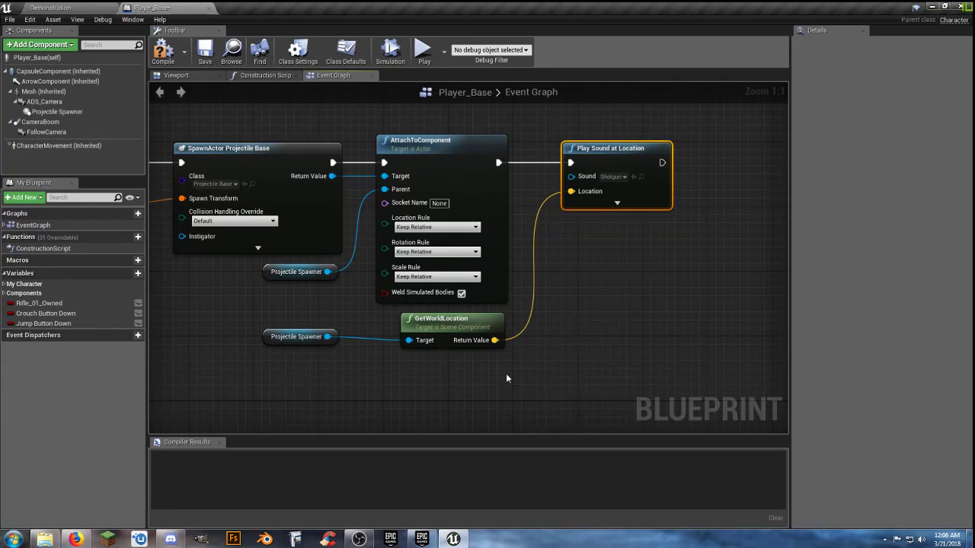
pyautogui.moveTo(488, 380); pyautogui.dragTo(538, 369, button='right')
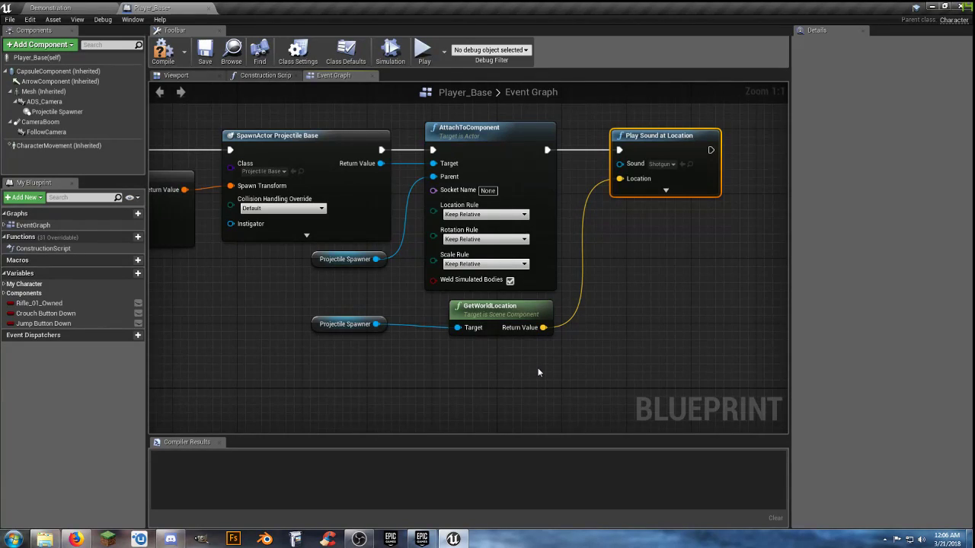
pyautogui.click(189, 59)
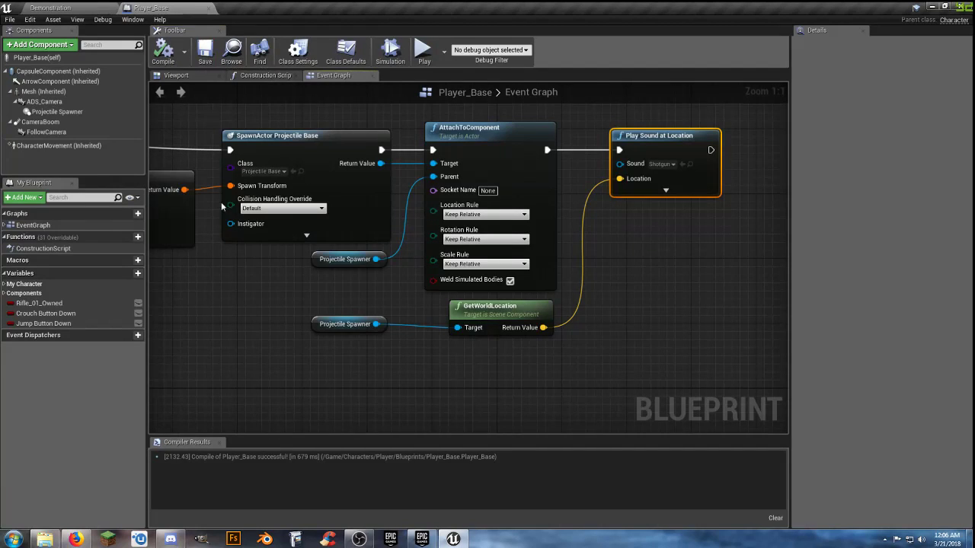
# Create a Boolean variable named Can Fire Weapon in Player_Base
pyautogui.moveTo(255, 374); pyautogui.dragTo(325, 375, button='right')
pyautogui.scroll(-2, 326, 335)
pyautogui.moveTo(327, 319); pyautogui.dragTo(523, 384, button='right')
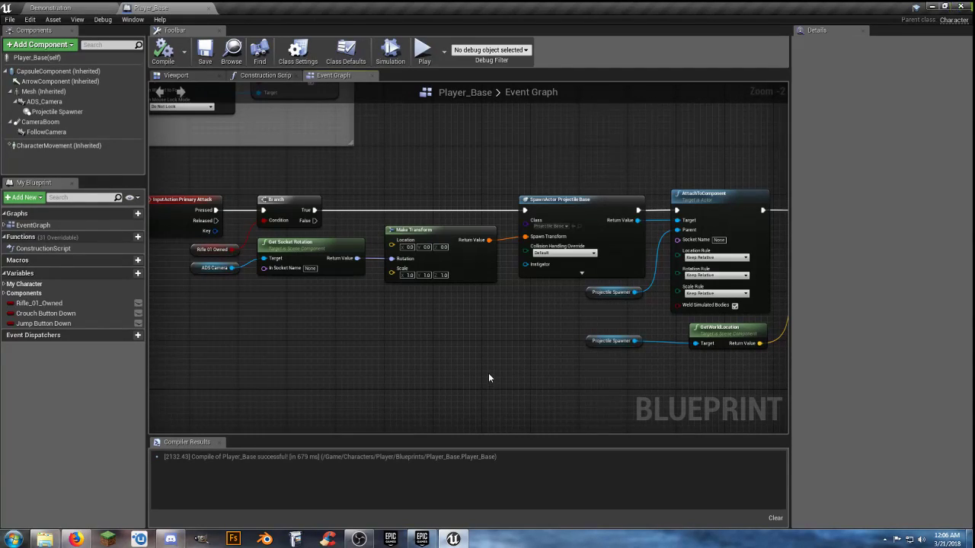
pyautogui.moveTo(488, 372); pyautogui.dragTo(479, 368, button='right')
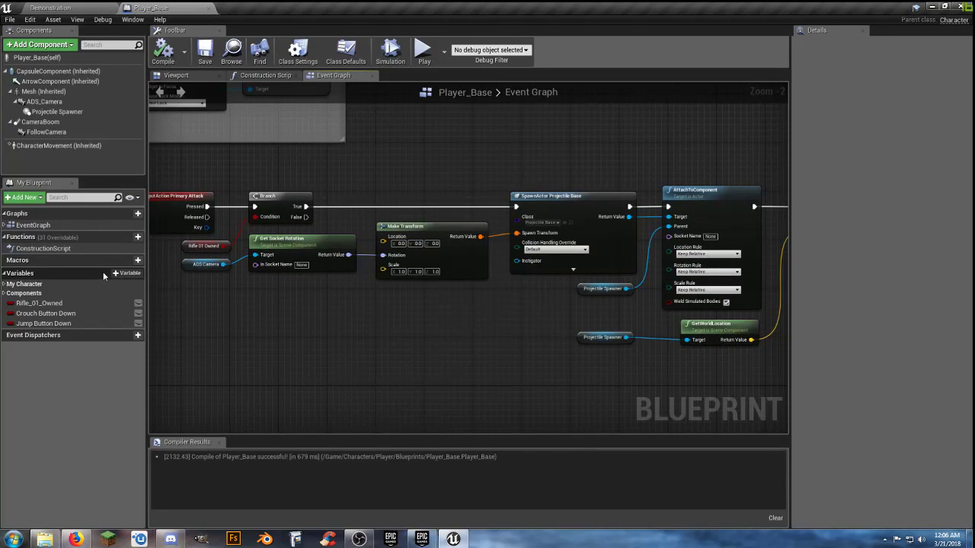
pyautogui.click(129, 273)
pyautogui.write('Ca')
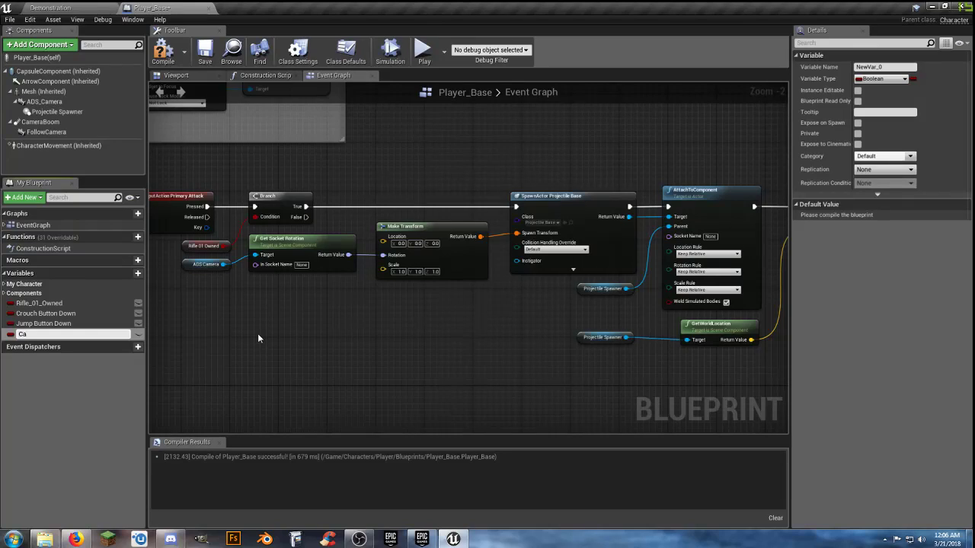
pyautogui.write('nFire')
pyautogui.press('BackSpace')
pyautogui.press('BackSpace')
pyautogui.press('BackSpace')
pyautogui.press('BackSpace')
pyautogui.write('Fire R')
pyautogui.press('BackSpace')
pyautogui.write('Weapon')
pyautogui.press('Return')
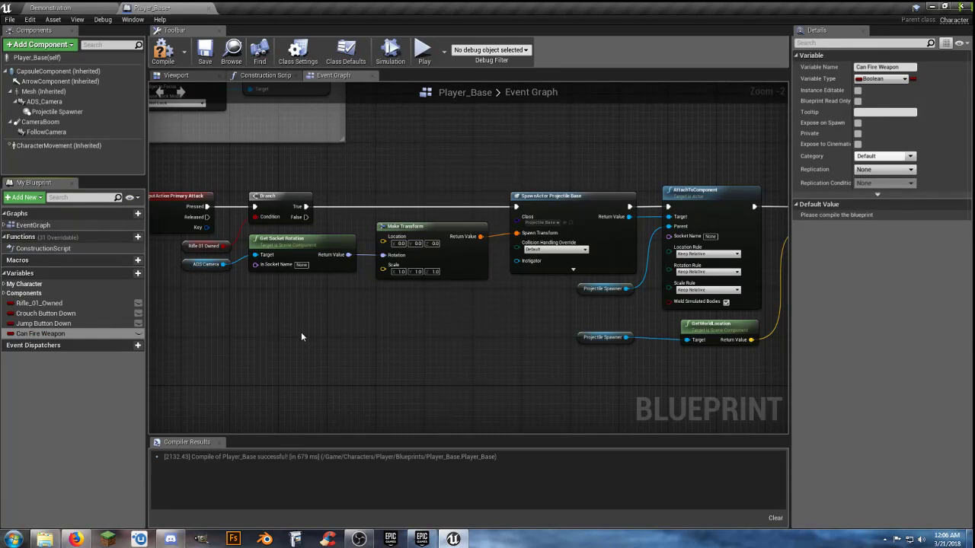
# Add a Delay node following Play Sound at Location and align it with the execution line
pyautogui.moveTo(301, 332); pyautogui.dragTo(333, 328, button='right')
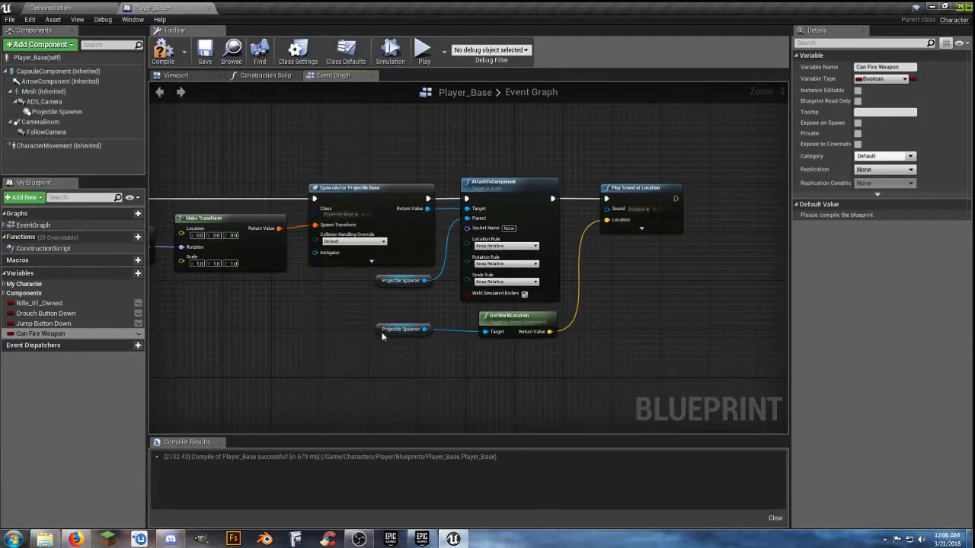
pyautogui.moveTo(669, 322); pyautogui.dragTo(553, 249, button='right')
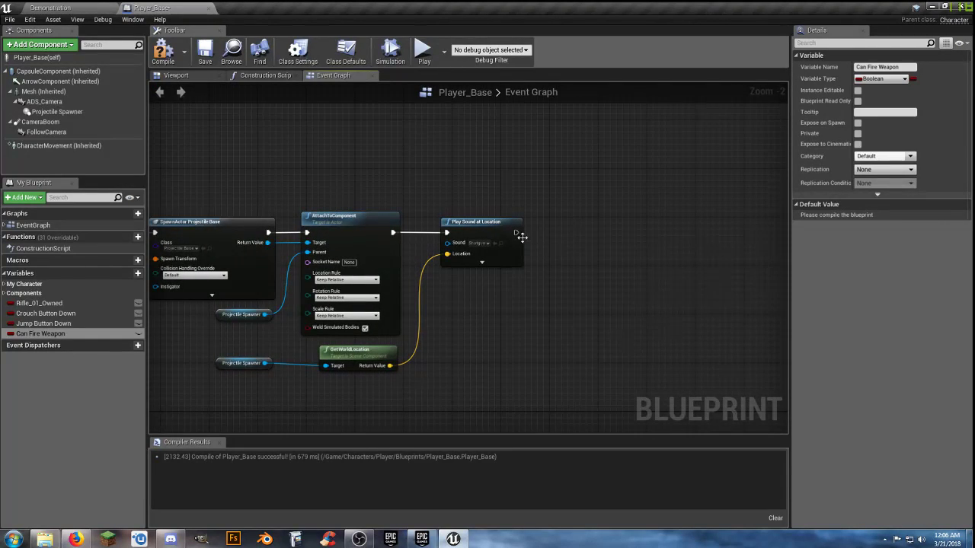
pyautogui.moveTo(516, 232); pyautogui.dragTo(554, 232)
pyautogui.write('delay')
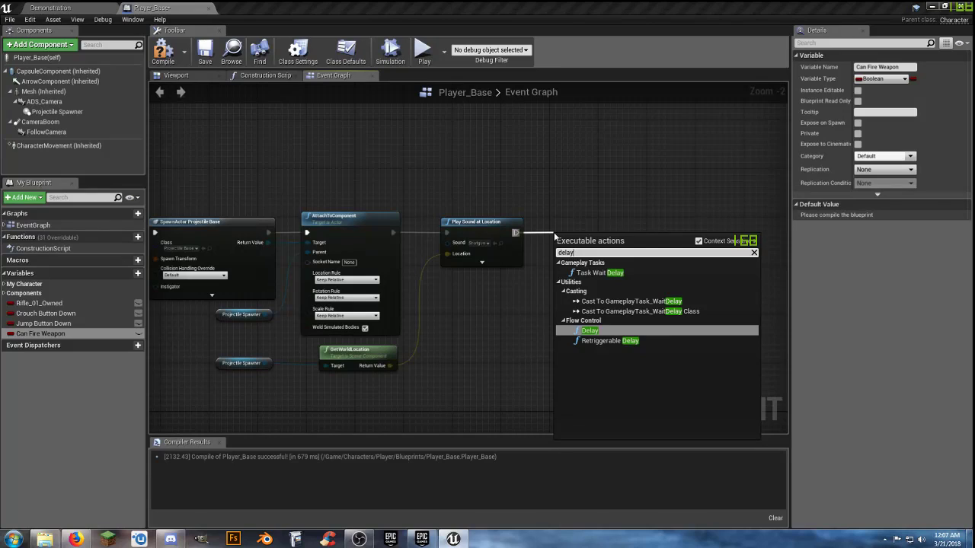
pyautogui.press('Return')
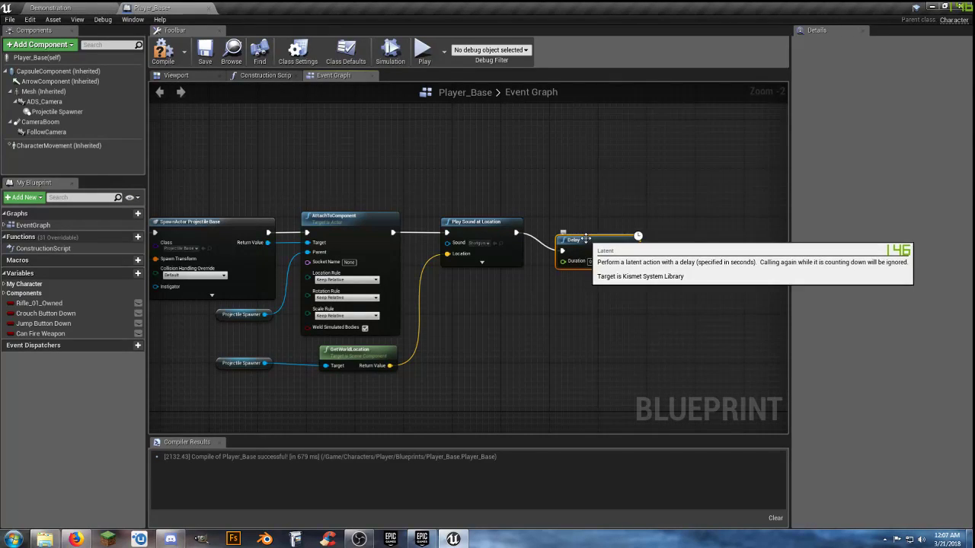
pyautogui.moveTo(585, 234); pyautogui.dragTo(579, 223)
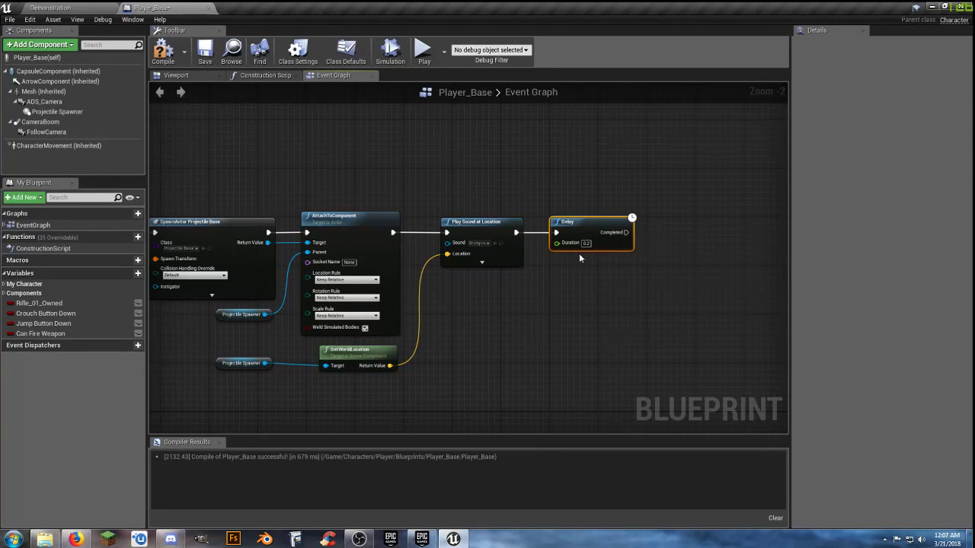
# Set the Delay node's duration to 2.0 seconds
pyautogui.click(587, 245)
pyautogui.write('2')
pyautogui.click(591, 286)
# Add a Set Can Fire Weapon node following the Delay, align it with the execution line, and set its value to true
pyautogui.moveTo(591, 286); pyautogui.dragTo(502, 301, button='right')
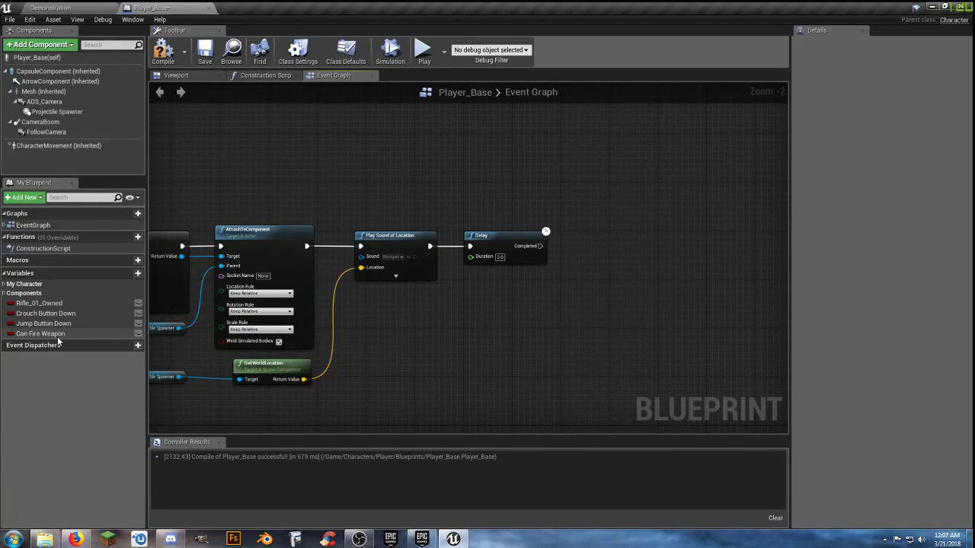
pyautogui.moveTo(57, 336); pyautogui.dragTo(540, 246)
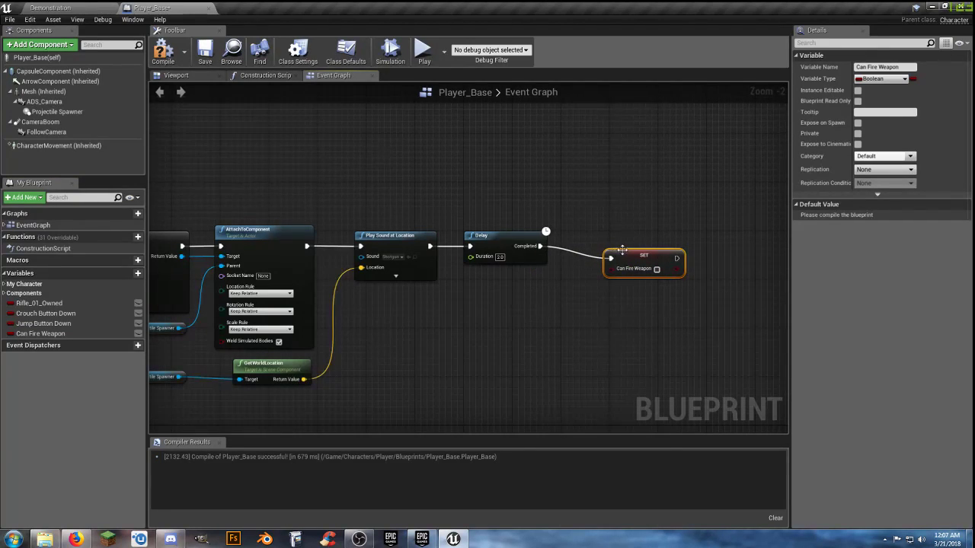
pyautogui.moveTo(617, 253); pyautogui.dragTo(597, 242)
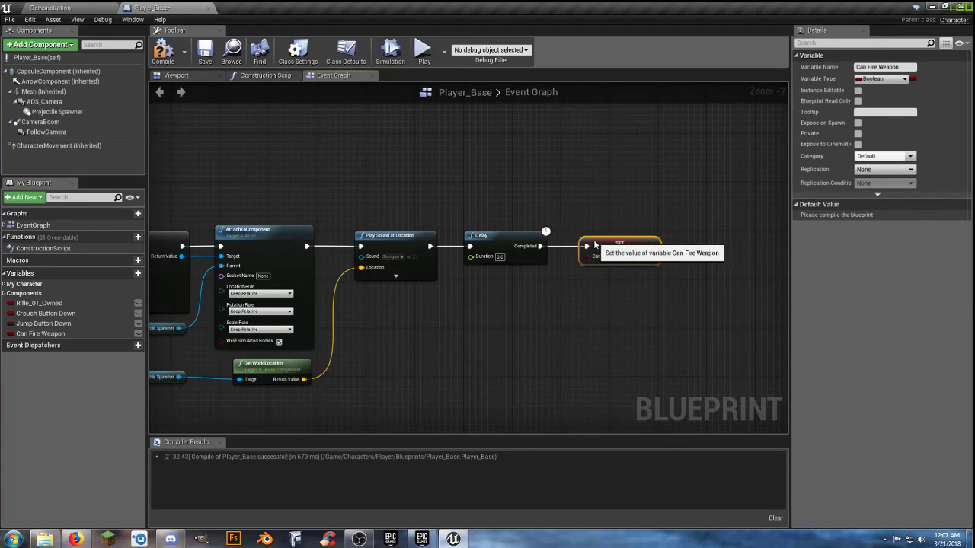
pyautogui.click(632, 257)
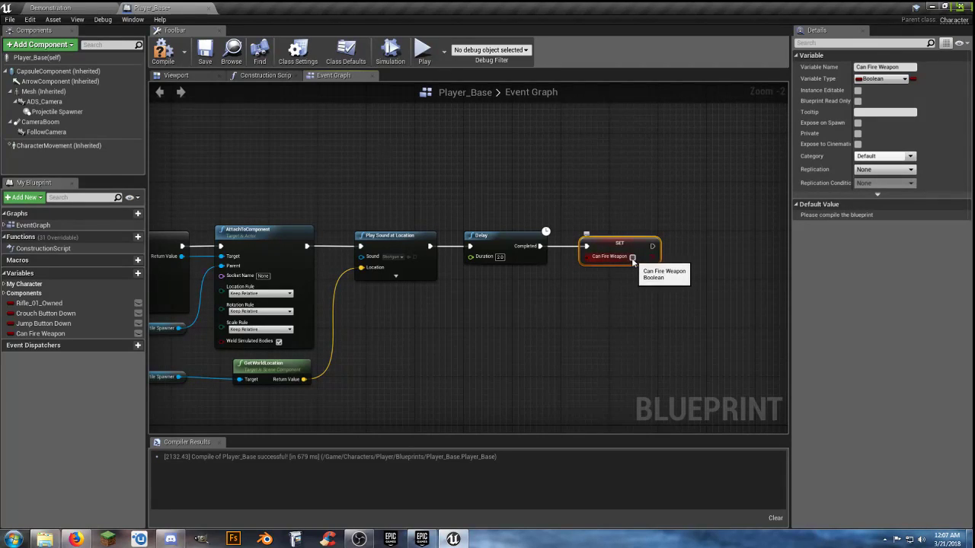
# Shift the Delay and its following Set node further along the execution line, leaving a gap behind Play Sound at Location
pyautogui.moveTo(486, 327); pyautogui.dragTo(644, 332, button='right')
pyautogui.moveTo(209, 373); pyautogui.dragTo(362, 366, button='right')
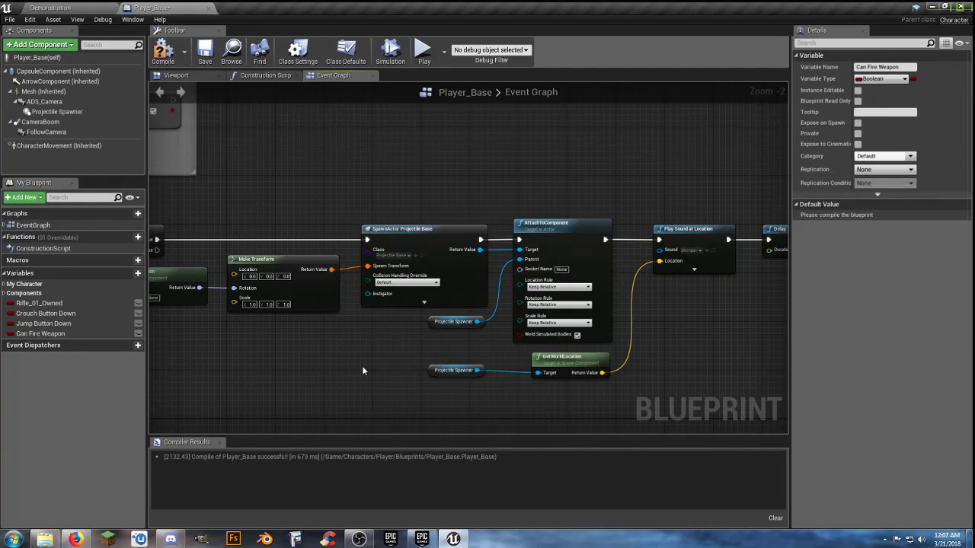
pyautogui.moveTo(362, 371); pyautogui.dragTo(295, 358, button='right')
pyautogui.moveTo(658, 356); pyautogui.dragTo(501, 357, button='right')
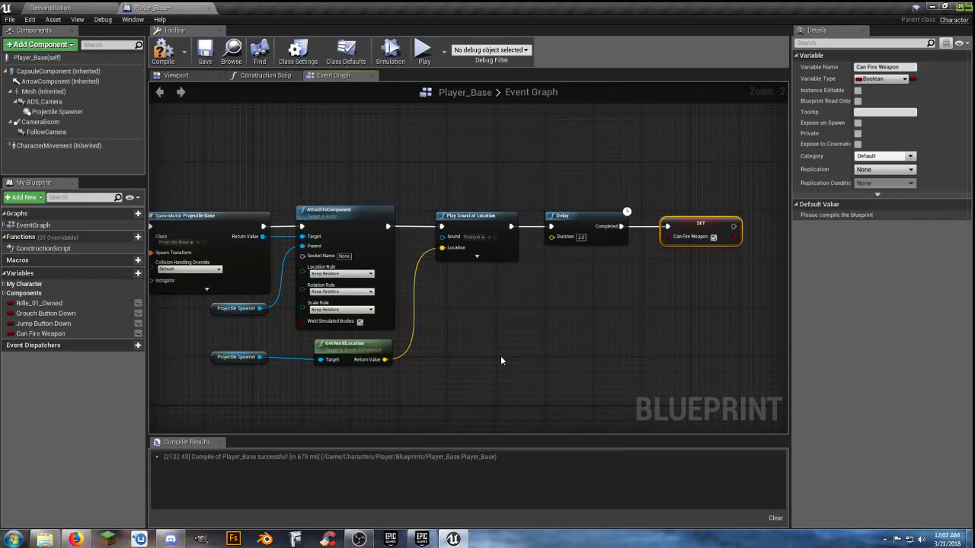
pyautogui.click(596, 213)
pyautogui.moveTo(596, 213); pyautogui.dragTo(683, 220)
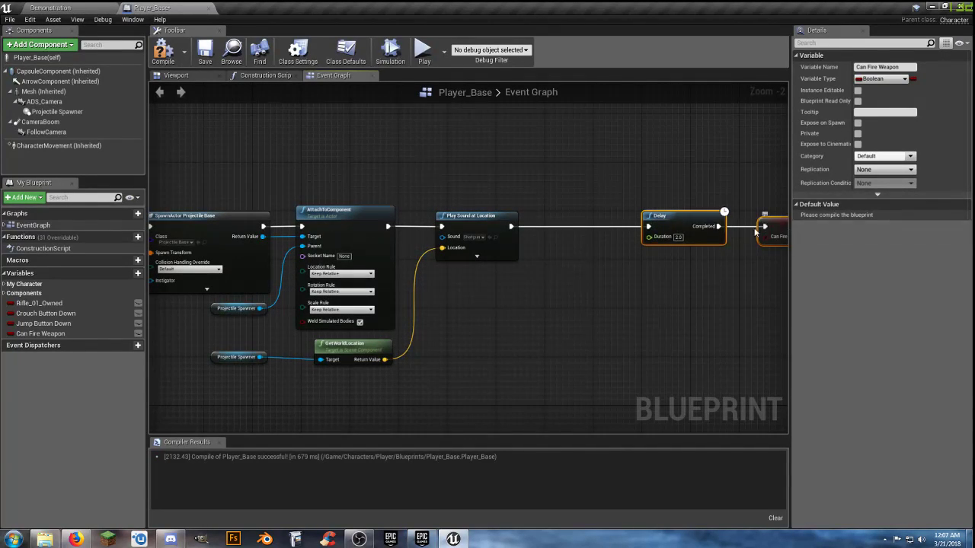
# Insert a Set Can Fire Weapon node with a false value between Play Sound at Location and the Delay
pyautogui.moveTo(509, 227); pyautogui.dragTo(529, 227)
pyautogui.write('set')
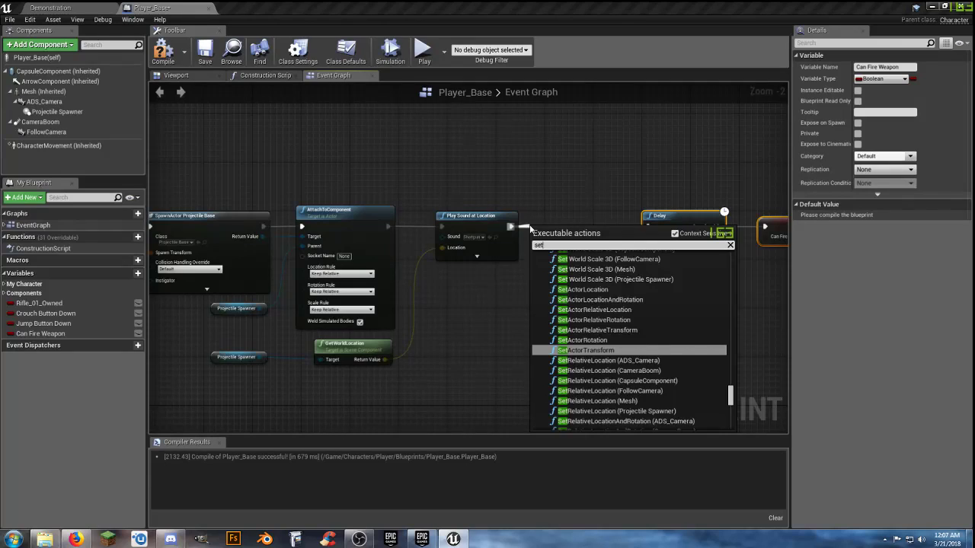
pyautogui.write('can')
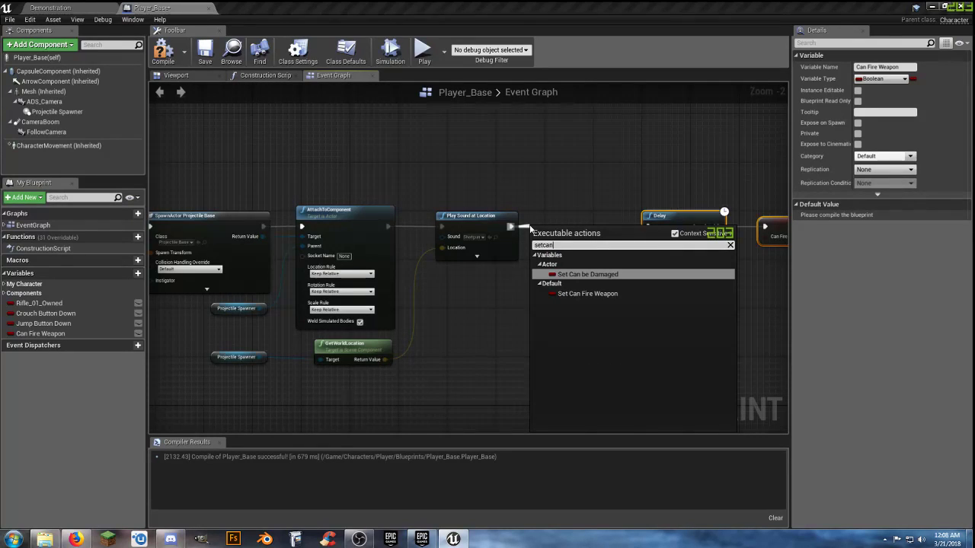
pyautogui.click(587, 293)
pyautogui.moveTo(586, 228); pyautogui.dragTo(599, 225)
pyautogui.click(585, 280)
pyautogui.moveTo(585, 280); pyautogui.dragTo(535, 292, button='right')
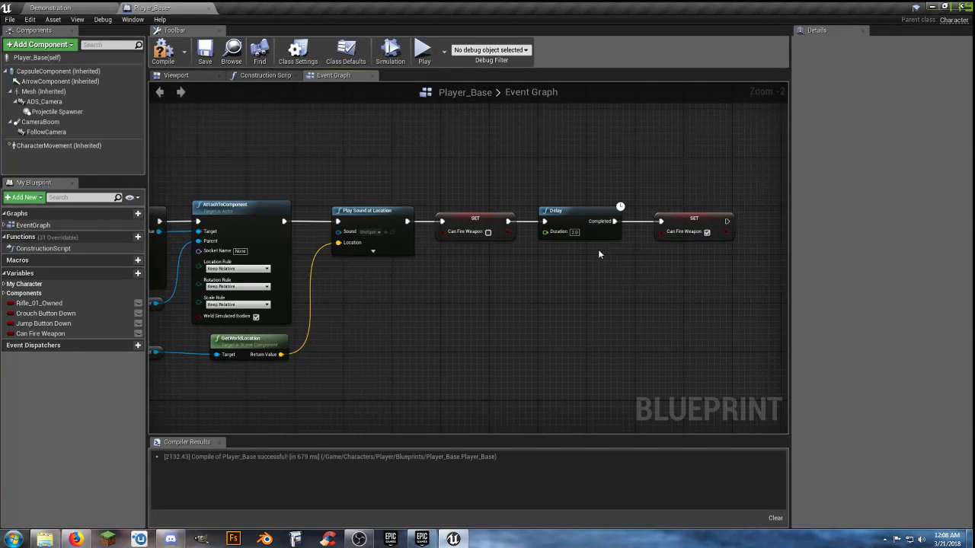
# Rearrange the nodes following the Primary Attack's Branch to open a gap between it and SpawnActor Projectile Base
pyautogui.moveTo(423, 310); pyautogui.dragTo(554, 303, button='right')
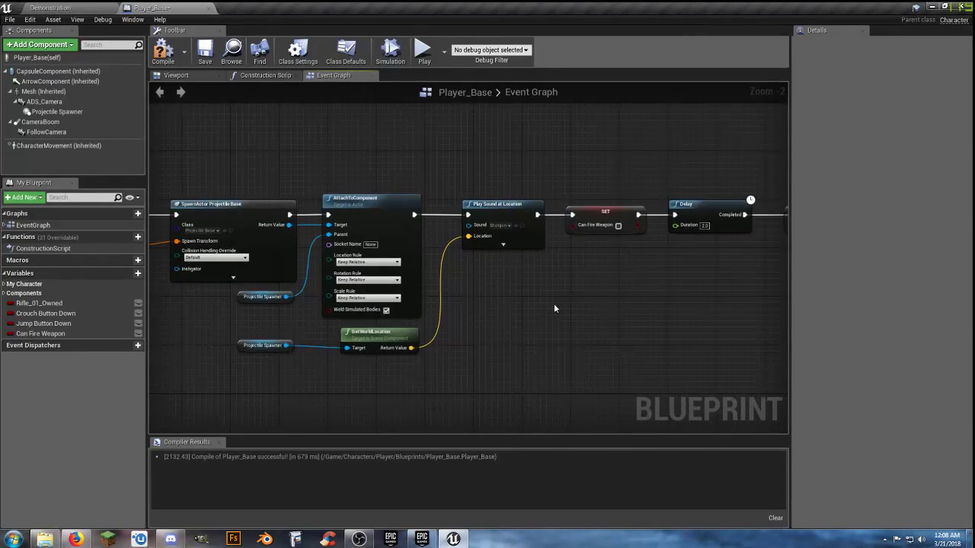
pyautogui.scroll(-3, 553, 303)
pyautogui.moveTo(675, 338); pyautogui.dragTo(283, 238)
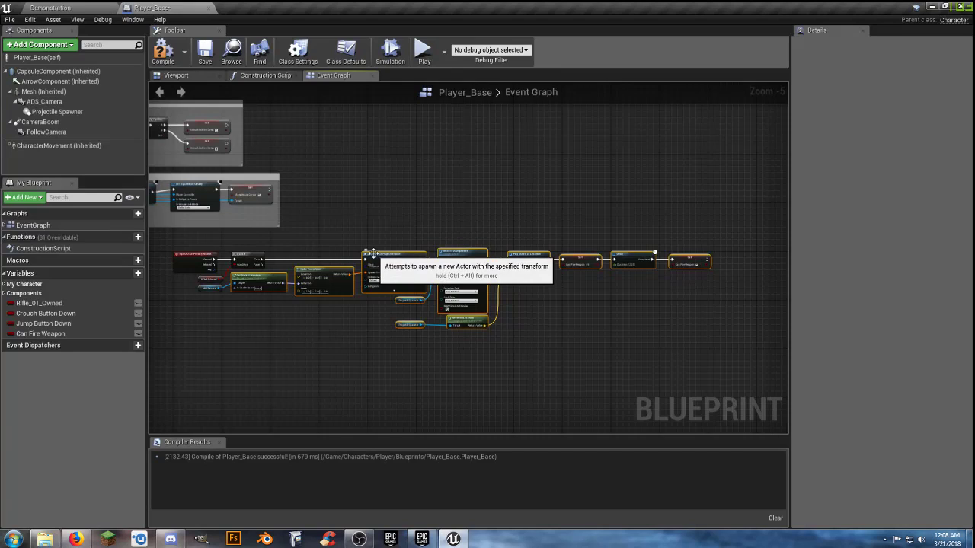
pyautogui.click(364, 332)
pyautogui.moveTo(308, 326); pyautogui.dragTo(412, 292, button='right')
pyautogui.scroll(4, 425, 329)
pyautogui.moveTo(495, 298); pyautogui.dragTo(371, 275)
pyautogui.click(370, 222)
# Insert a second Branch on the first Branch's True output and use Can Fire Weapon as its Condition
pyautogui.moveTo(340, 174); pyautogui.dragTo(398, 175)
pyautogui.write('bran')
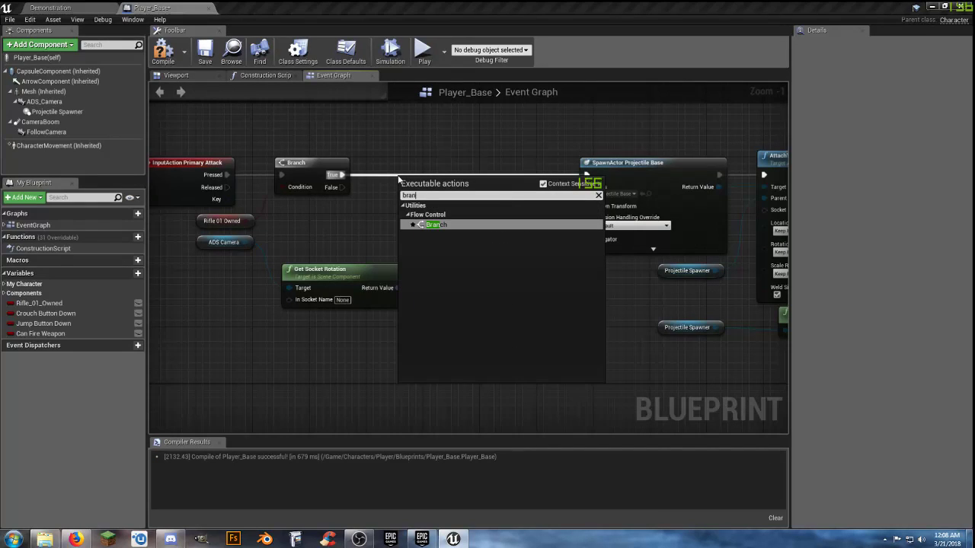
pyautogui.click(434, 226)
pyautogui.moveTo(433, 187); pyautogui.dragTo(422, 158)
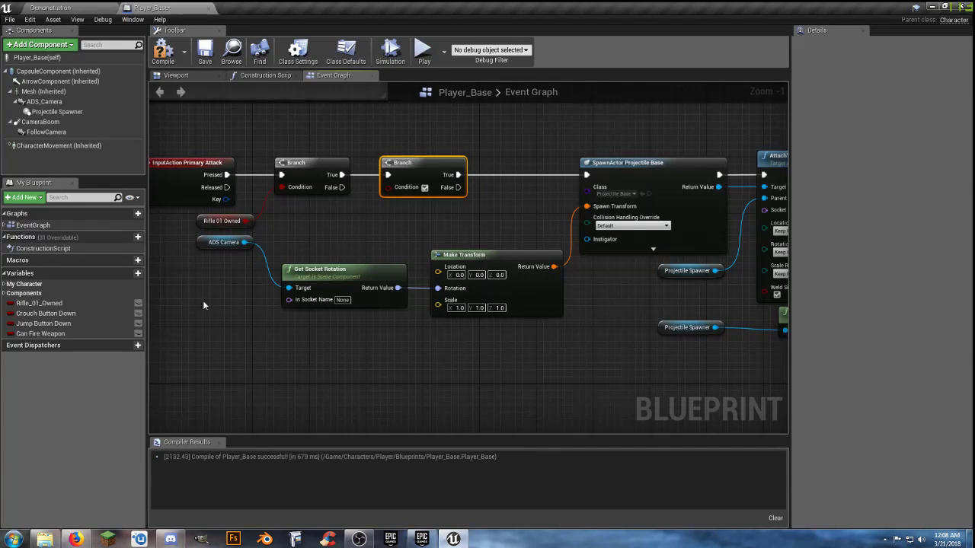
pyautogui.moveTo(61, 335); pyautogui.dragTo(337, 219)
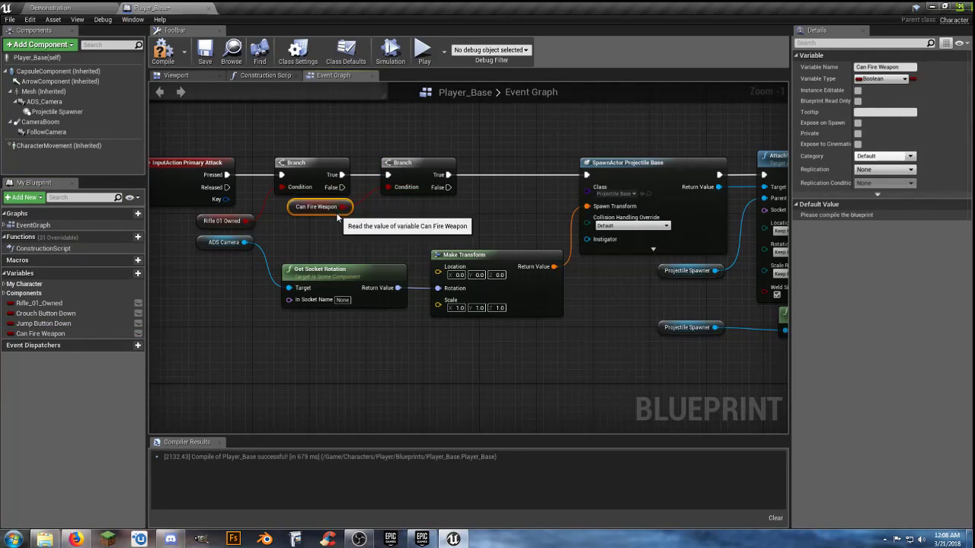
pyautogui.click(387, 226)
# Add a Play Sound at Location node on the False output of the Can Fire Weapon Branch
pyautogui.moveTo(435, 217); pyautogui.dragTo(366, 217, button='right')
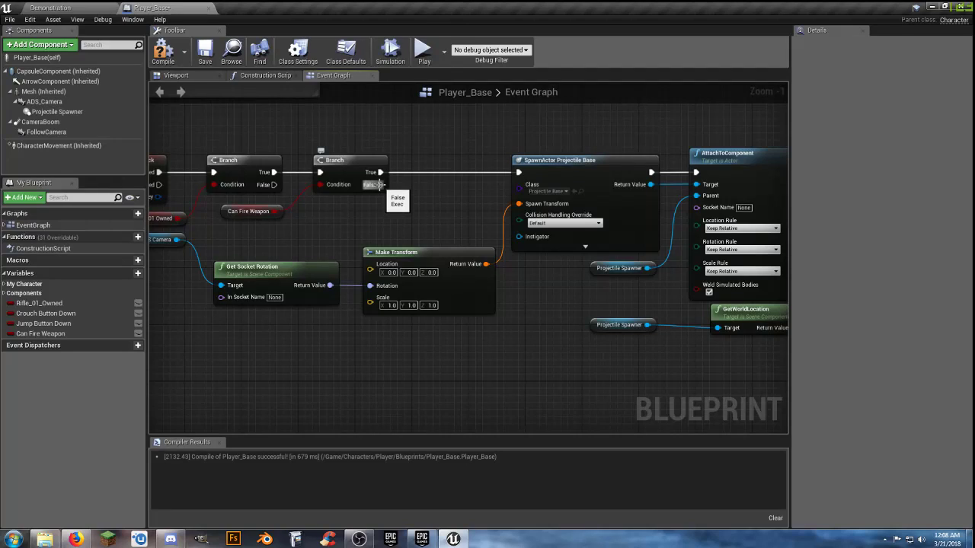
pyautogui.moveTo(378, 184); pyautogui.dragTo(449, 339)
pyautogui.write('pl')
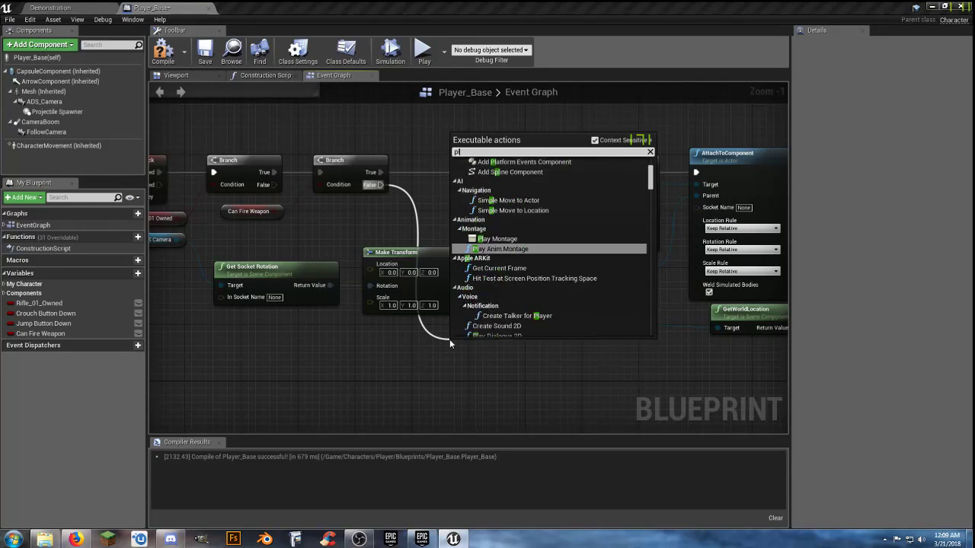
pyautogui.write('aysou')
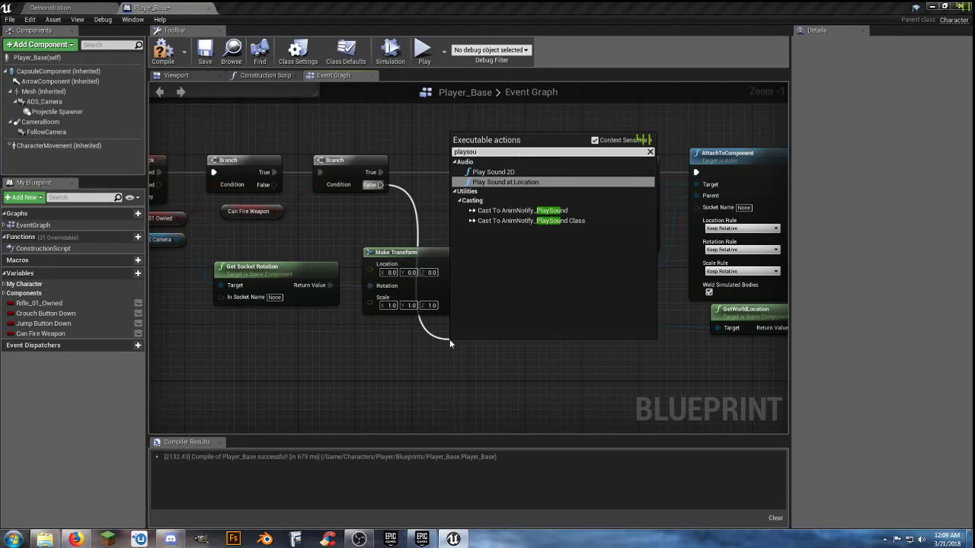
pyautogui.click(512, 181)
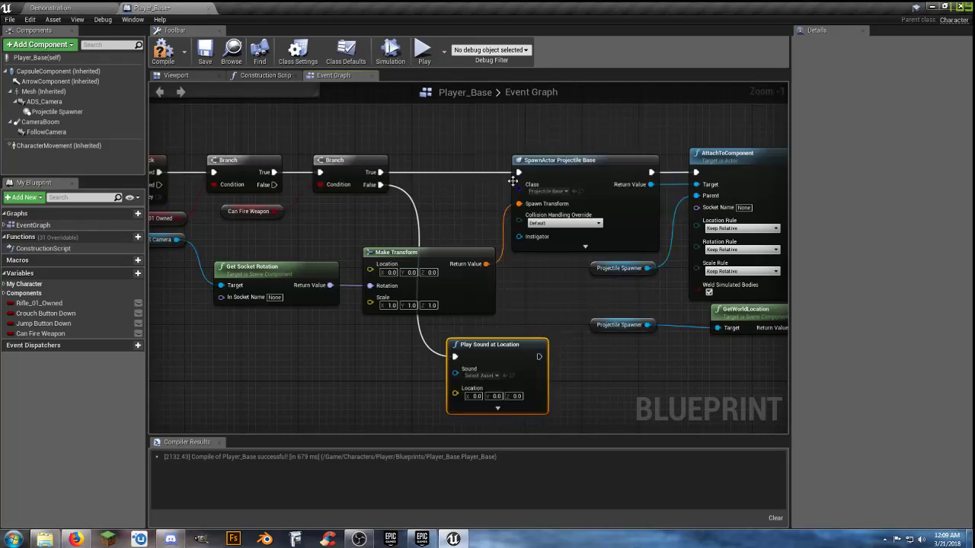
pyautogui.click(384, 400)
pyautogui.moveTo(372, 395); pyautogui.dragTo(403, 344, button='right')
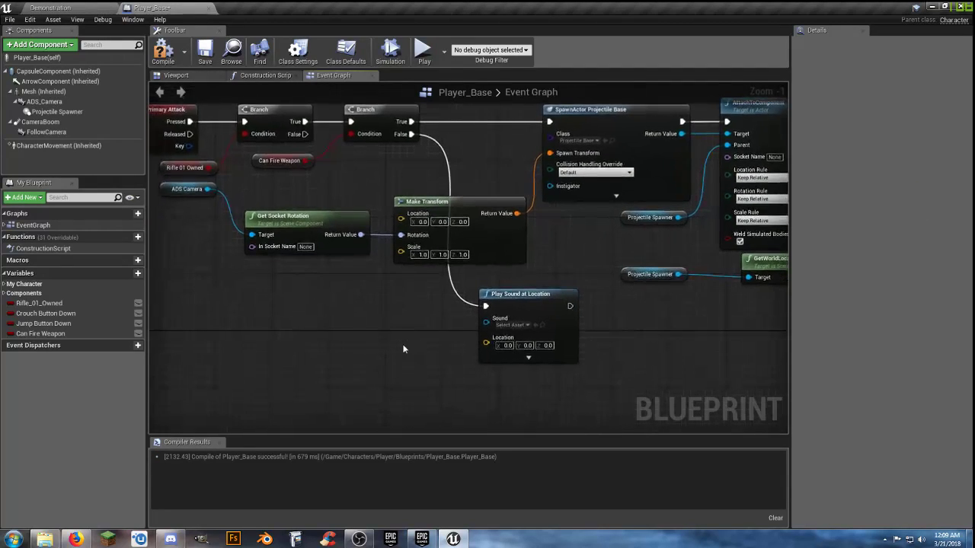
# Move Projectile Spawner and GetWorldLocation beside the new Play Sound at Location node and connect the world location to its Location
pyautogui.moveTo(627, 281); pyautogui.dragTo(391, 299)
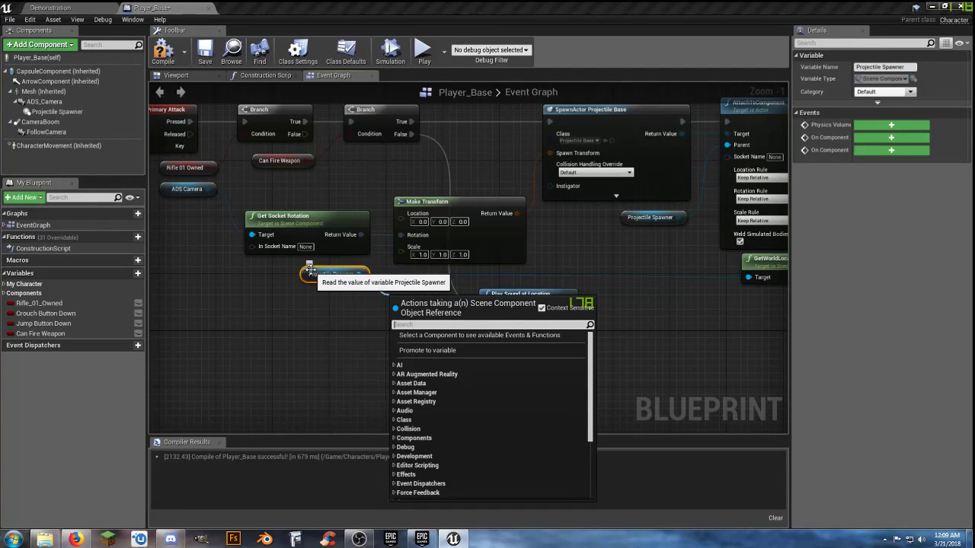
pyautogui.click(329, 353)
pyautogui.moveTo(546, 300); pyautogui.dragTo(560, 320)
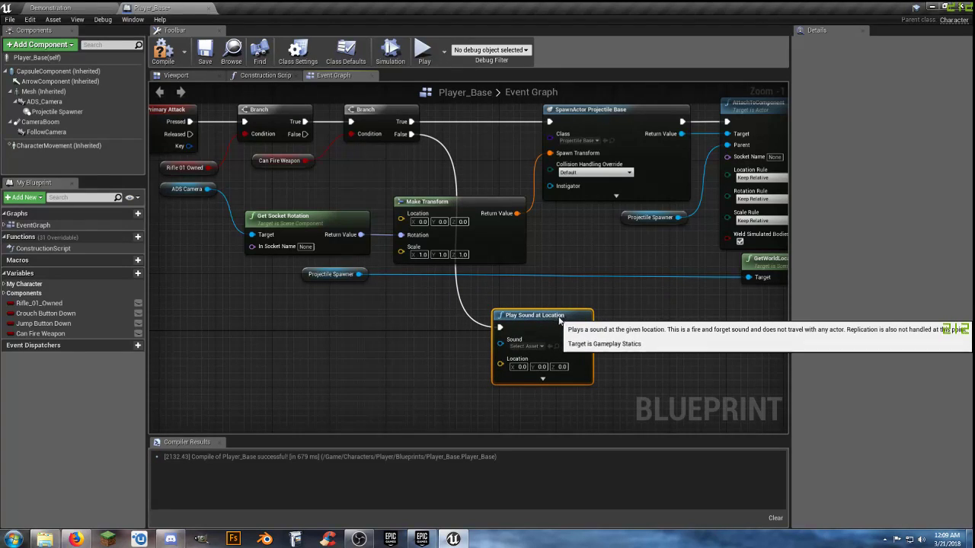
pyautogui.click(652, 318)
pyautogui.moveTo(694, 319); pyautogui.dragTo(596, 296, button='right')
pyautogui.moveTo(688, 245); pyautogui.dragTo(342, 265)
pyautogui.moveTo(441, 288); pyautogui.dragTo(489, 235)
pyautogui.moveTo(377, 275); pyautogui.dragTo(457, 279)
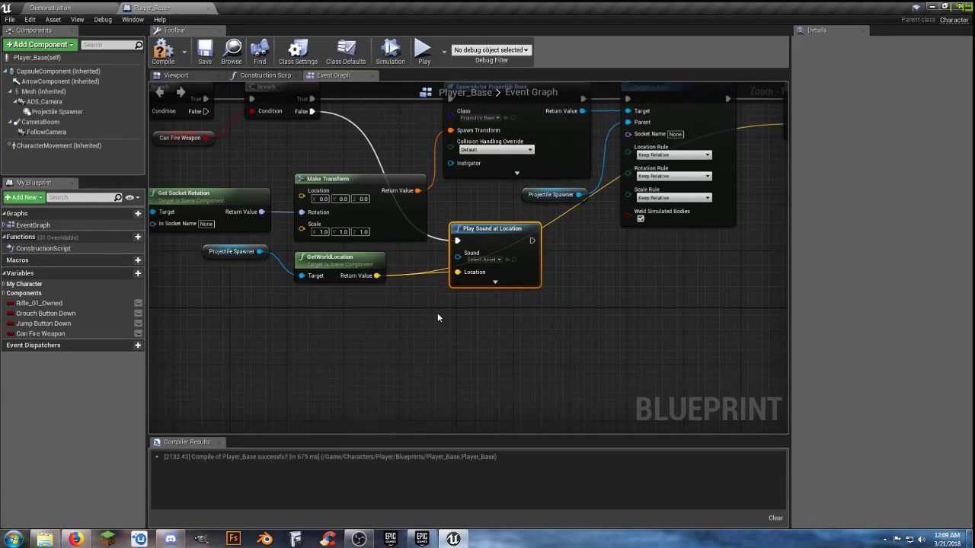
# Assign the Click2 sound to the Play Sound at Location node on the False path
pyautogui.click(488, 259)
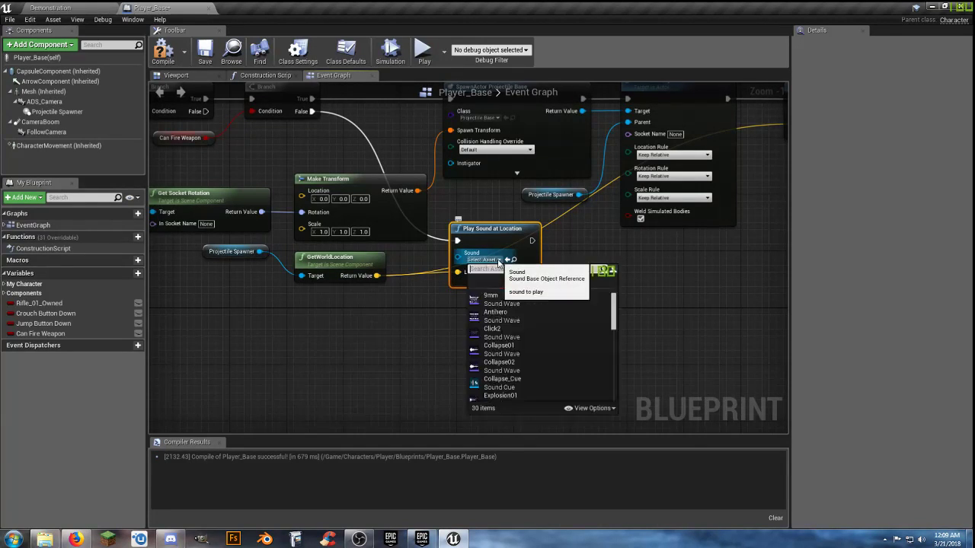
pyautogui.click(534, 329)
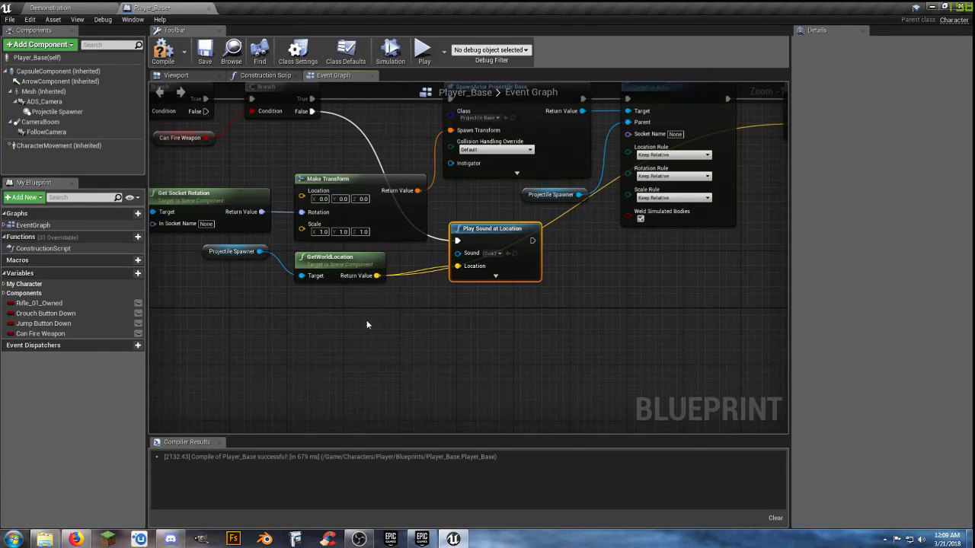
pyautogui.moveTo(364, 326); pyautogui.dragTo(393, 372, button='right')
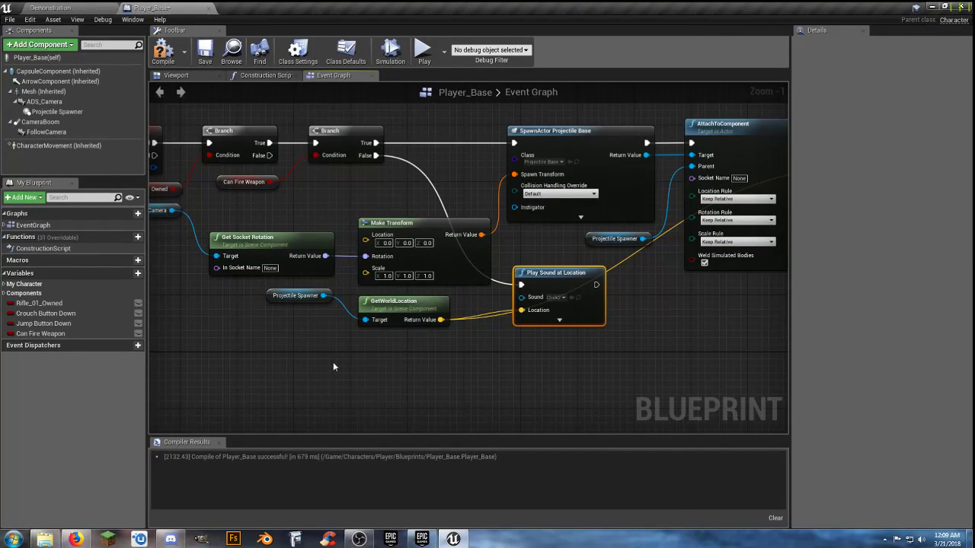
pyautogui.moveTo(322, 361); pyautogui.dragTo(214, 346, button='right')
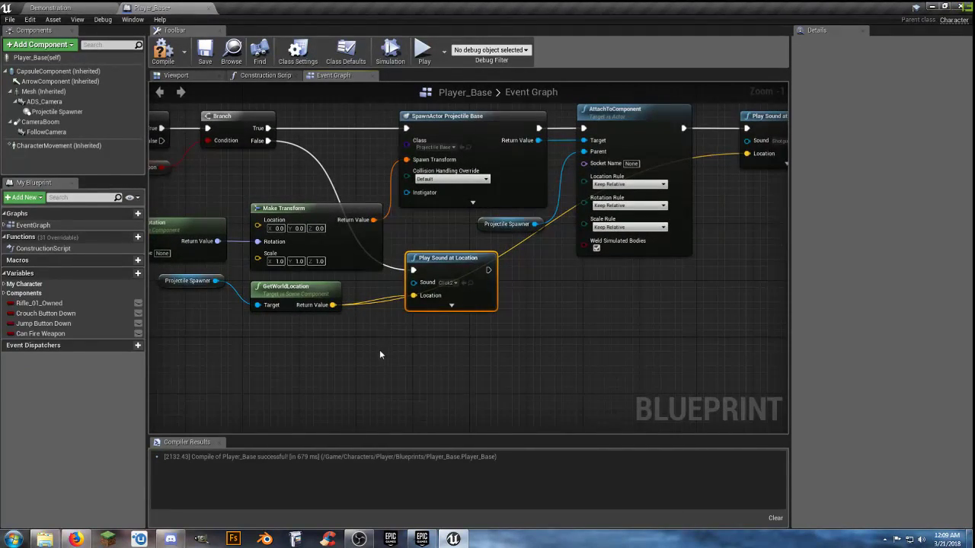
pyautogui.moveTo(420, 355); pyautogui.dragTo(608, 380, button='right')
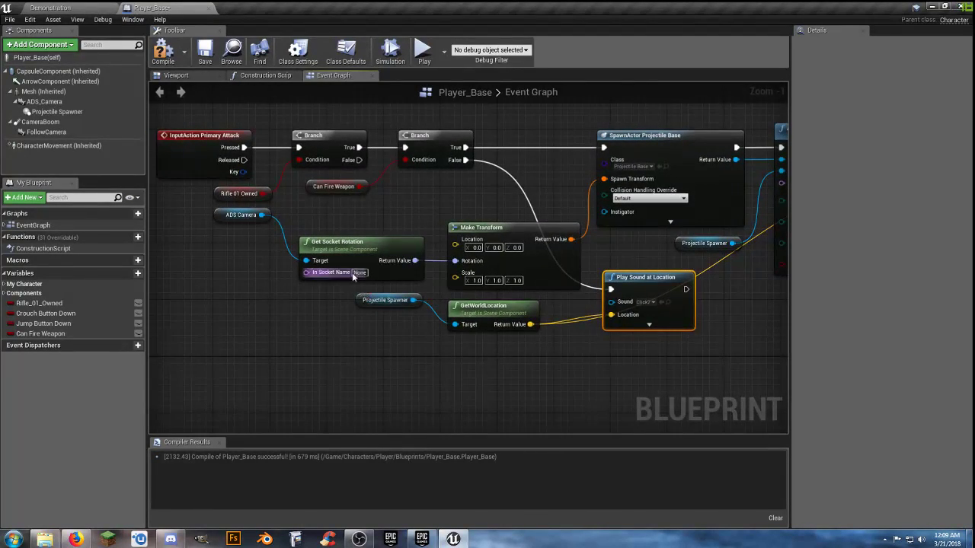
pyautogui.click(296, 314)
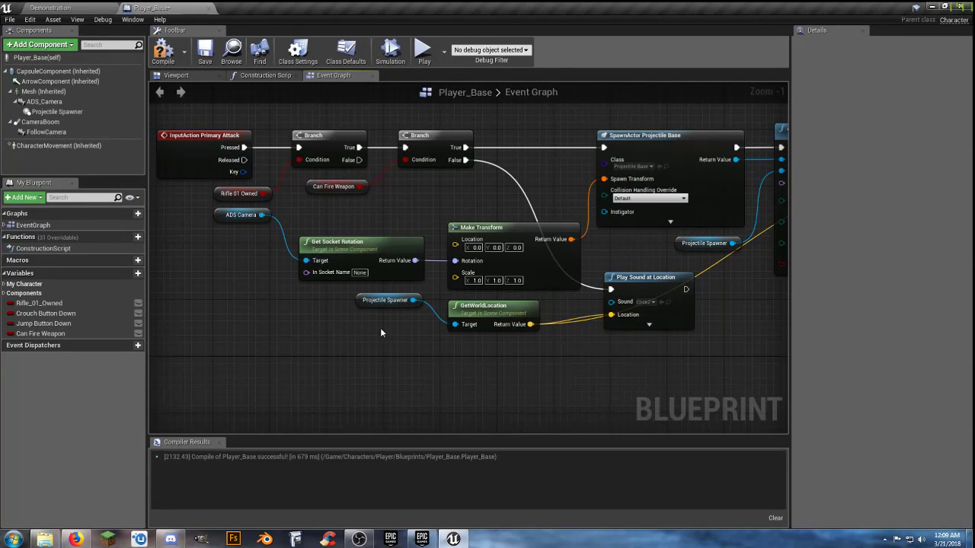
# Compile and save the Player_Base blueprint with the fire-rate logic
pyautogui.moveTo(501, 373)
pyautogui.mouseDown(button='right')
pyautogui.moveTo(377, 366)
pyautogui.moveTo(488, 381)
pyautogui.mouseUp(button='right')
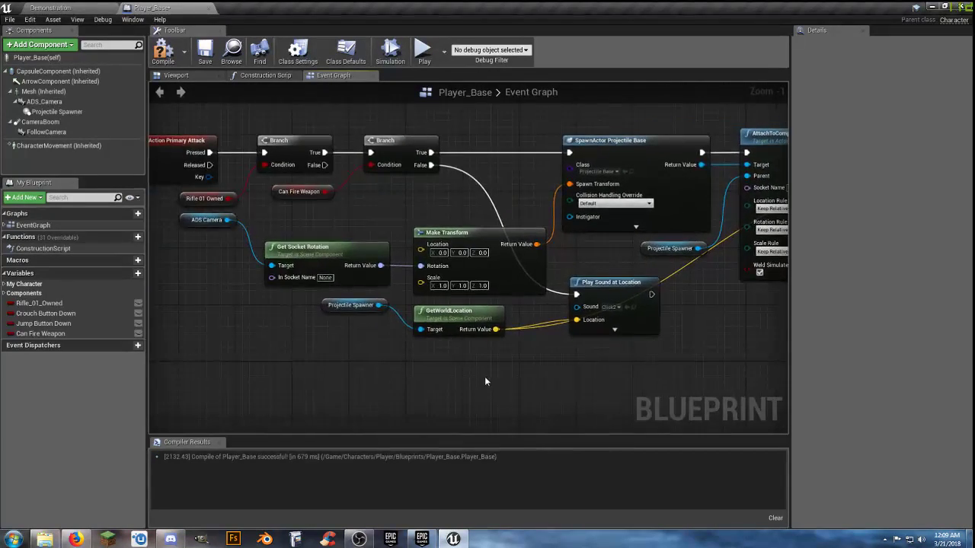
pyautogui.moveTo(581, 384); pyautogui.dragTo(549, 383, button='right')
pyautogui.click(176, 60)
pyautogui.click(200, 57)
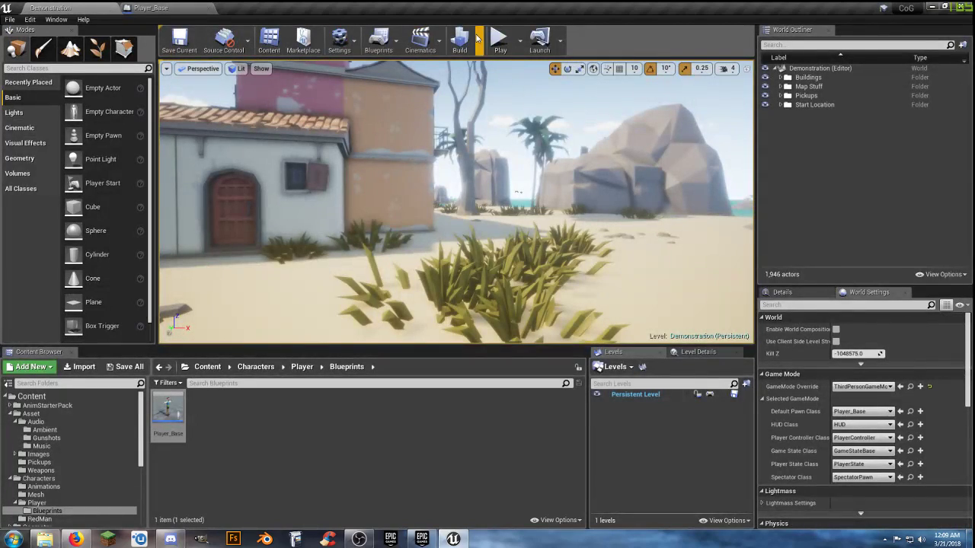
# Play the Demonstration level, pick up the rifle to test its firing behaviour, and end the play session
pyautogui.click(499, 40)
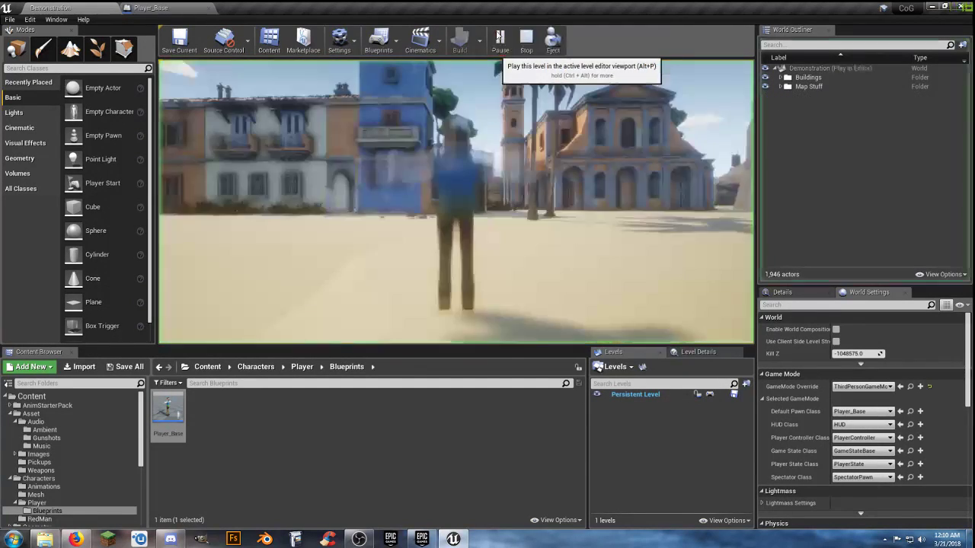
pyautogui.press('w')
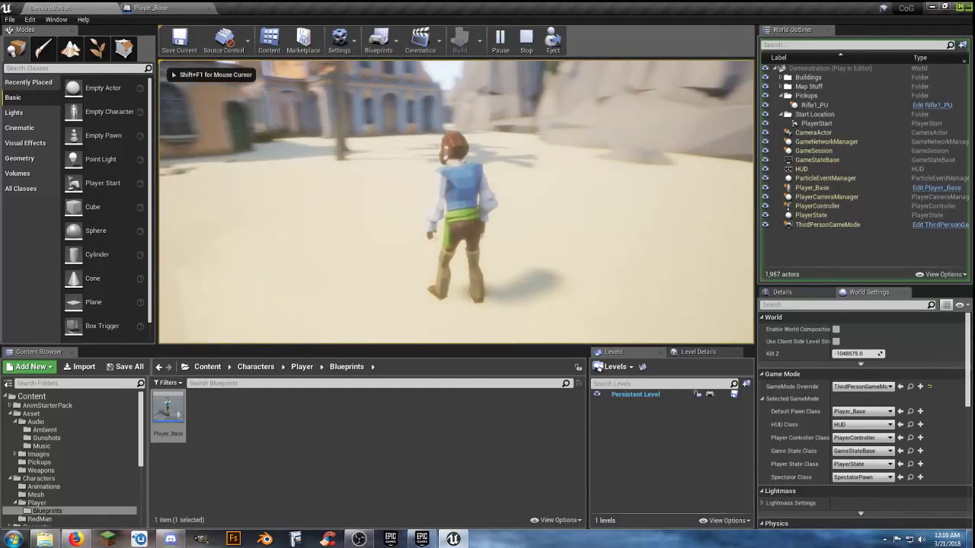
pyautogui.press('w')
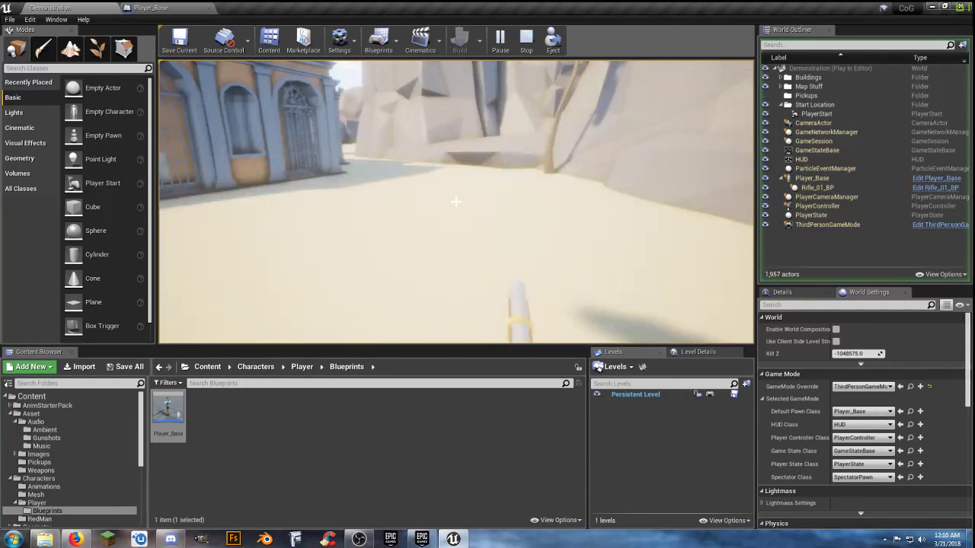
pyautogui.press('Escape')
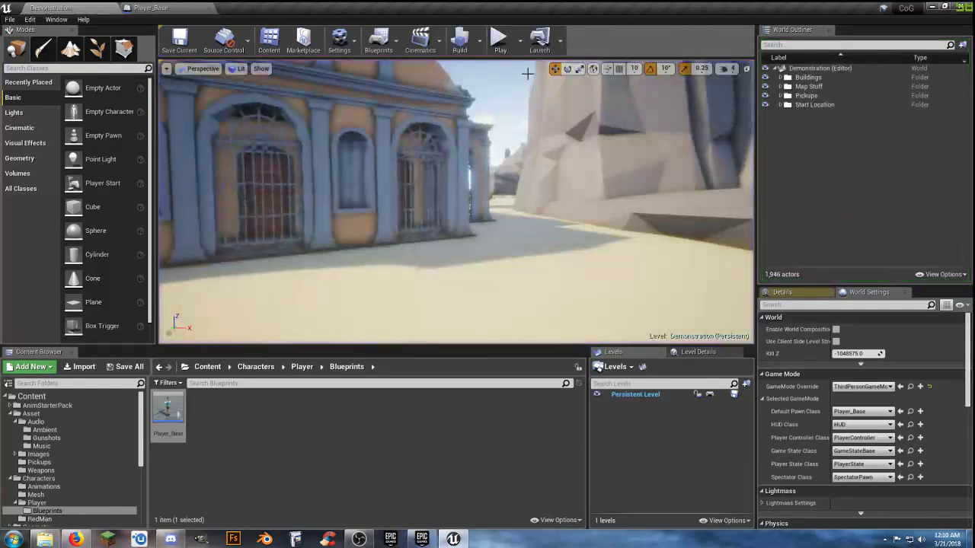
# Review the primary attack node chain in the Player_Base event graph, from the input event through both branches to the sound nodes
pyautogui.click(183, 9)
pyautogui.moveTo(333, 208); pyautogui.dragTo(382, 213, button='right')
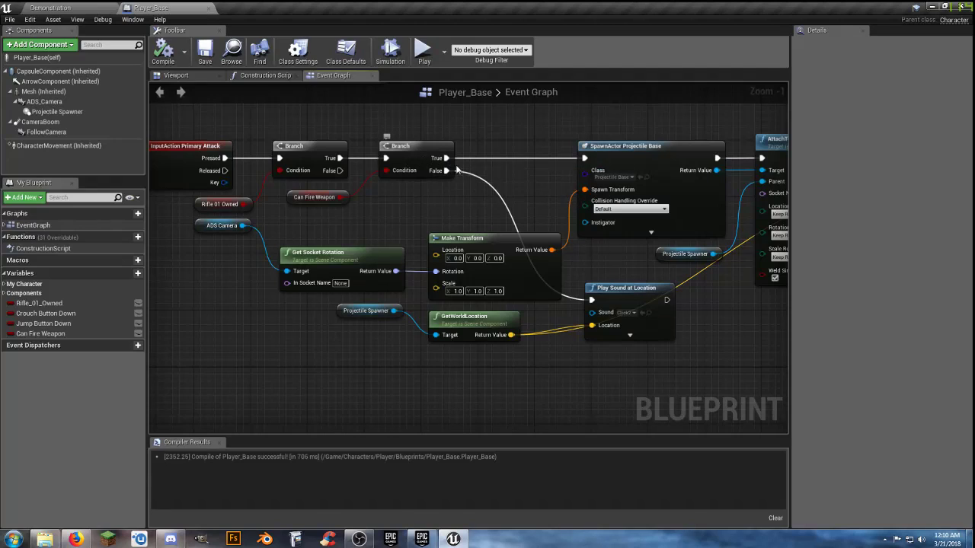
pyautogui.moveTo(525, 179); pyautogui.dragTo(471, 173, button='right')
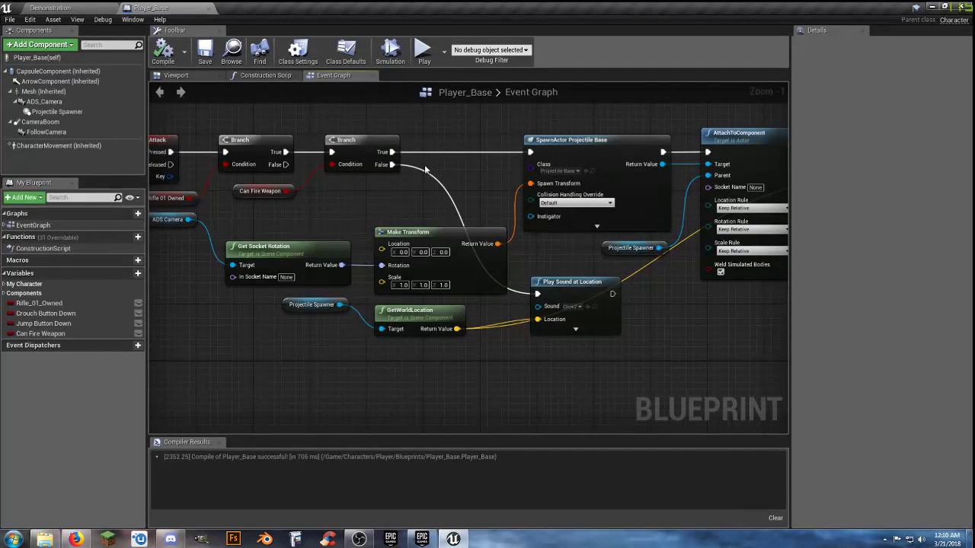
pyautogui.moveTo(537, 363); pyautogui.dragTo(709, 369, button='right')
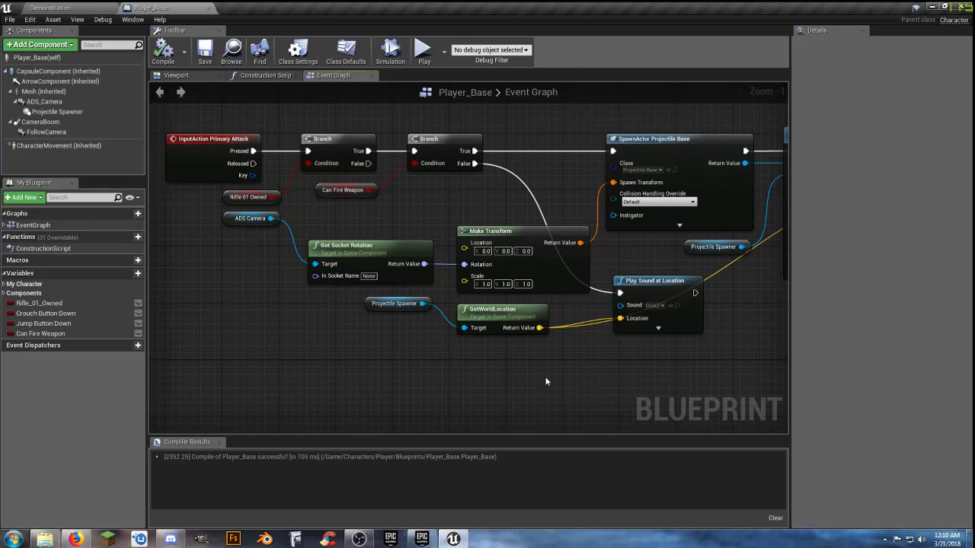
pyautogui.moveTo(565, 381); pyautogui.dragTo(90, 372, button='right')
pyautogui.moveTo(462, 329); pyautogui.dragTo(660, 344, button='right')
pyautogui.moveTo(352, 377); pyautogui.dragTo(565, 375, button='right')
pyautogui.moveTo(225, 374); pyautogui.dragTo(403, 387, button='right')
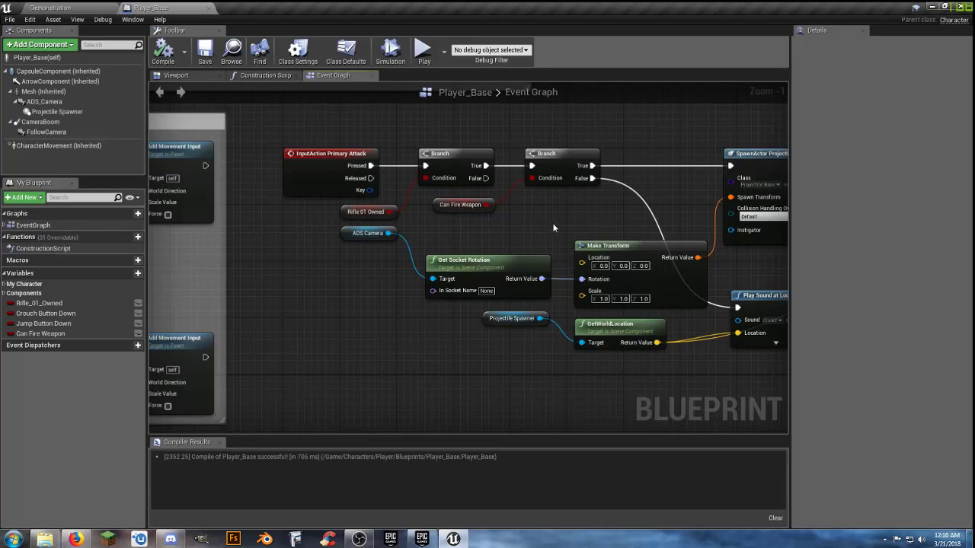
pyautogui.moveTo(554, 228); pyautogui.dragTo(279, 208, button='right')
pyautogui.moveTo(616, 308); pyautogui.dragTo(763, 320, button='right')
pyautogui.moveTo(271, 387); pyautogui.dragTo(335, 391, button='right')
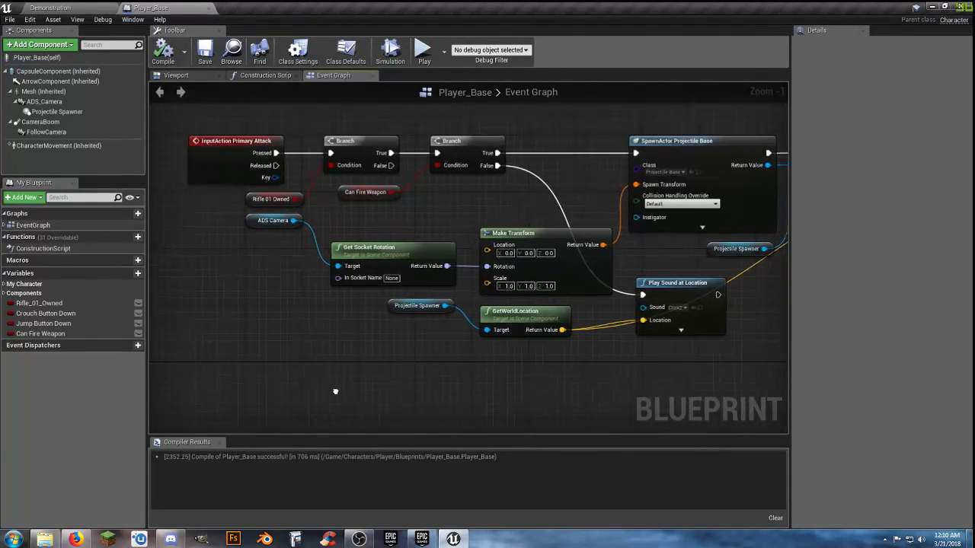
# Enable the default value of the Can Fire Weapon variable, then compile and save the Player_Base blueprint
pyautogui.click(44, 333)
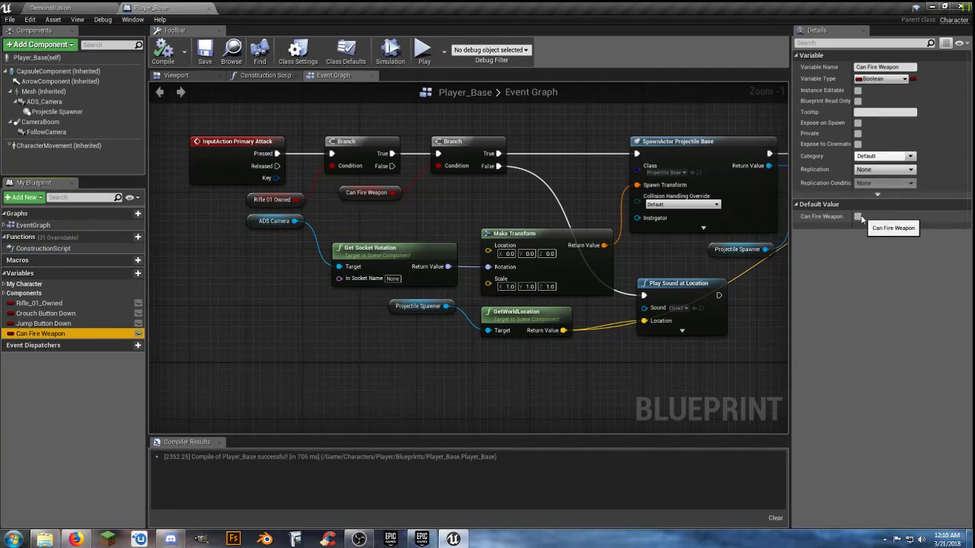
pyautogui.click(859, 217)
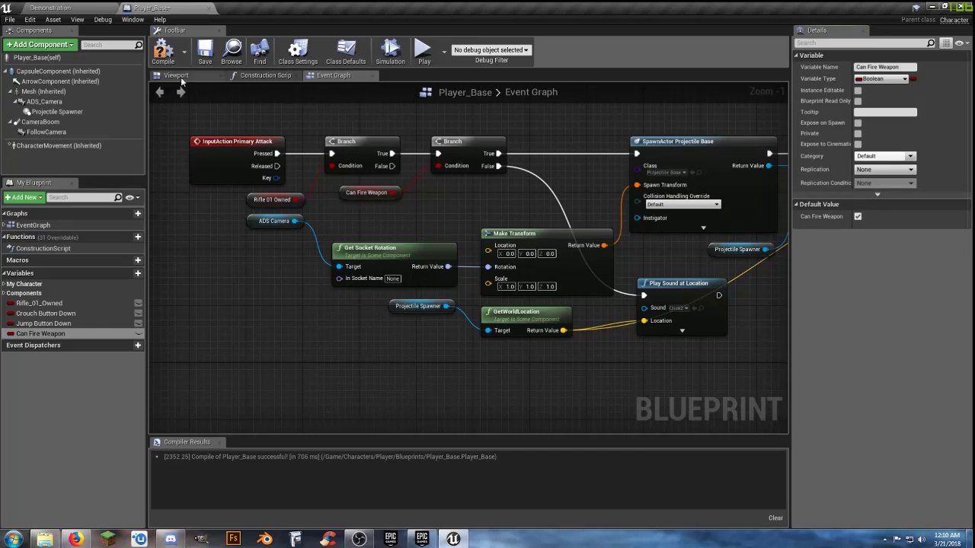
pyautogui.click(204, 53)
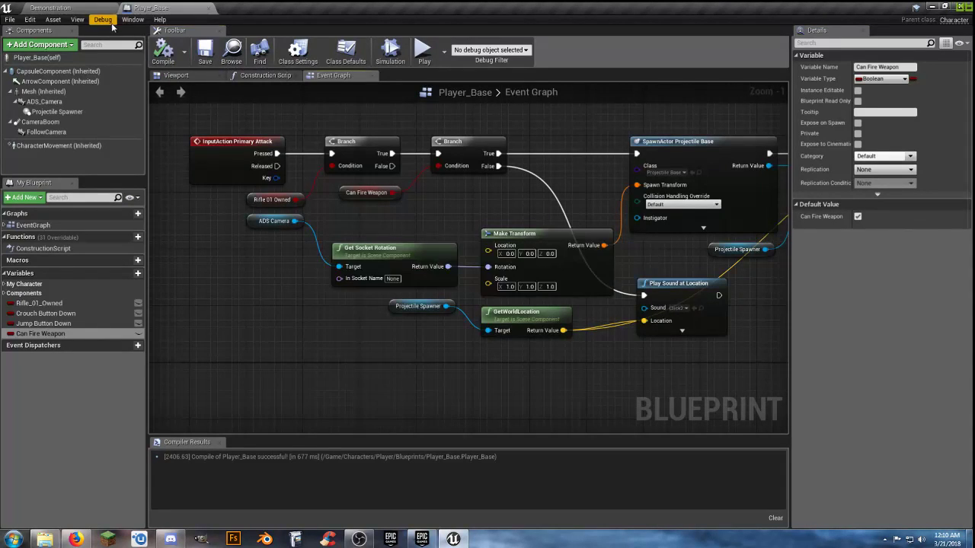
# Play the Demonstration level, pick up the rifle, fire repeatedly to test the fire-rate limit, and end the play session
pyautogui.click(78, 9)
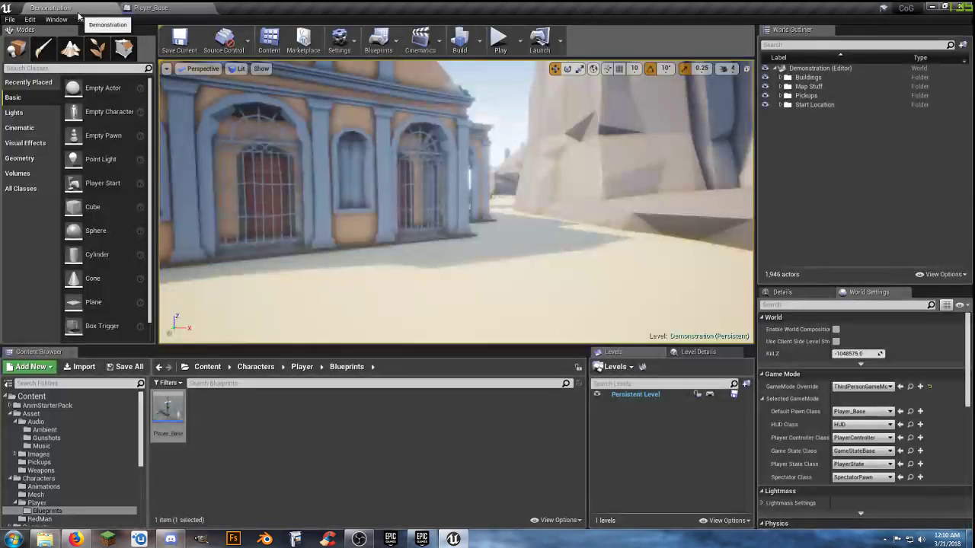
pyautogui.click(500, 43)
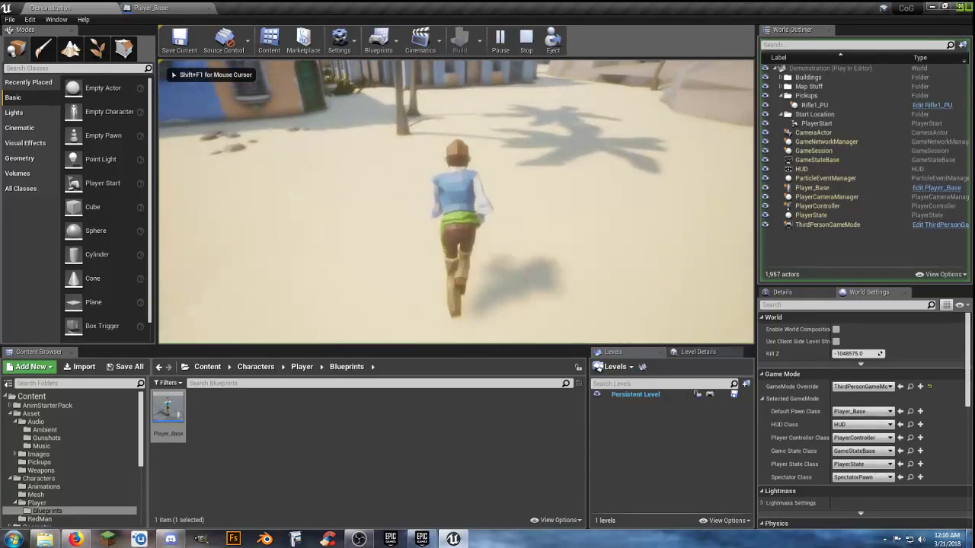
pyautogui.press('w')
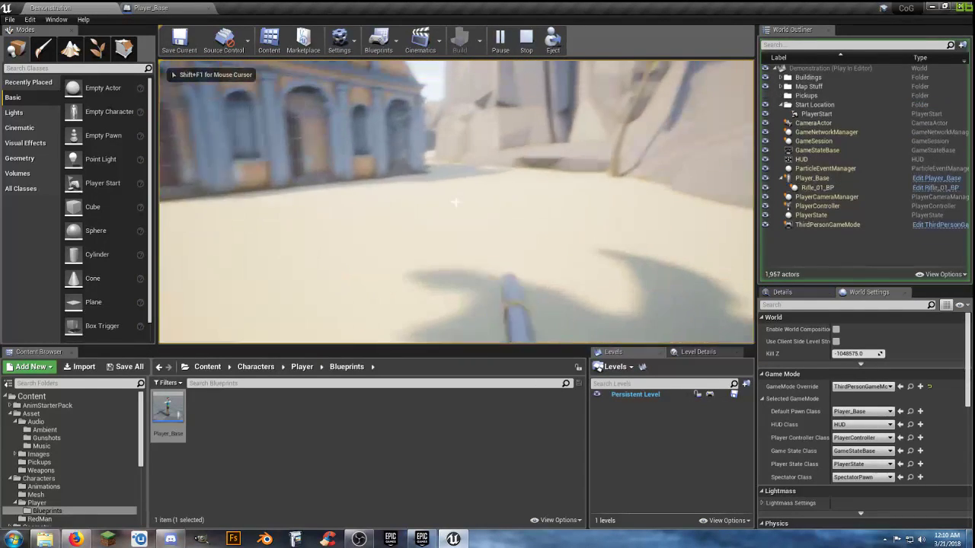
pyautogui.click(456, 201)
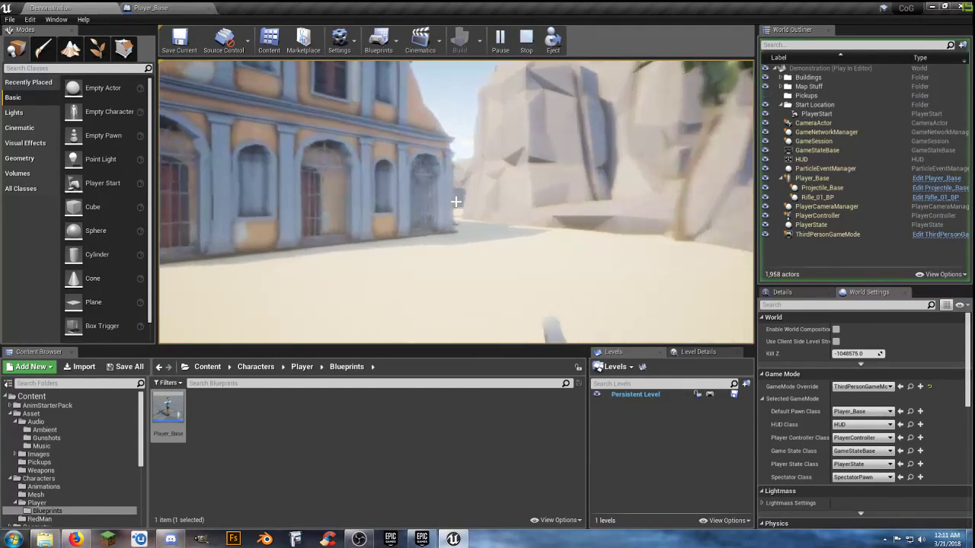
pyautogui.press('w')
pyautogui.click(456, 201)
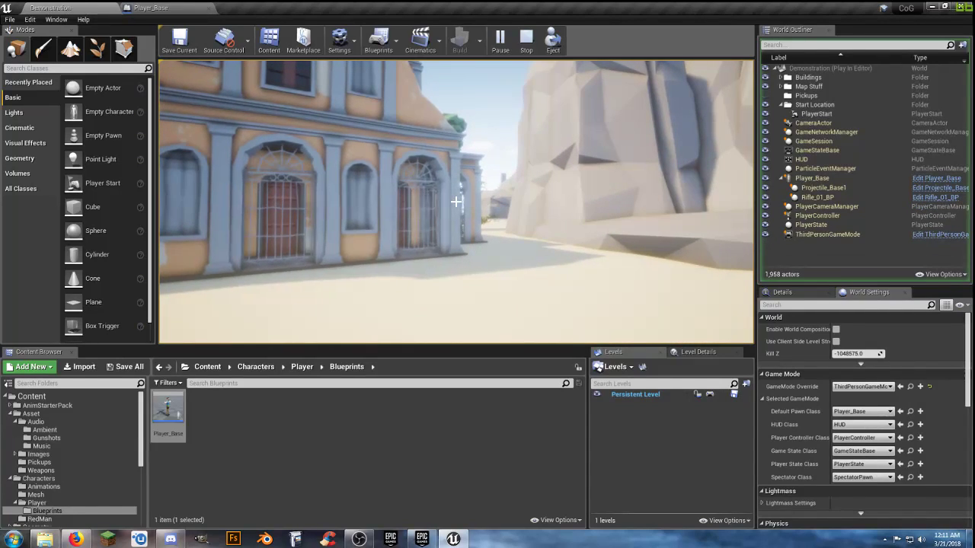
pyautogui.press('w')
pyautogui.click(455, 201)
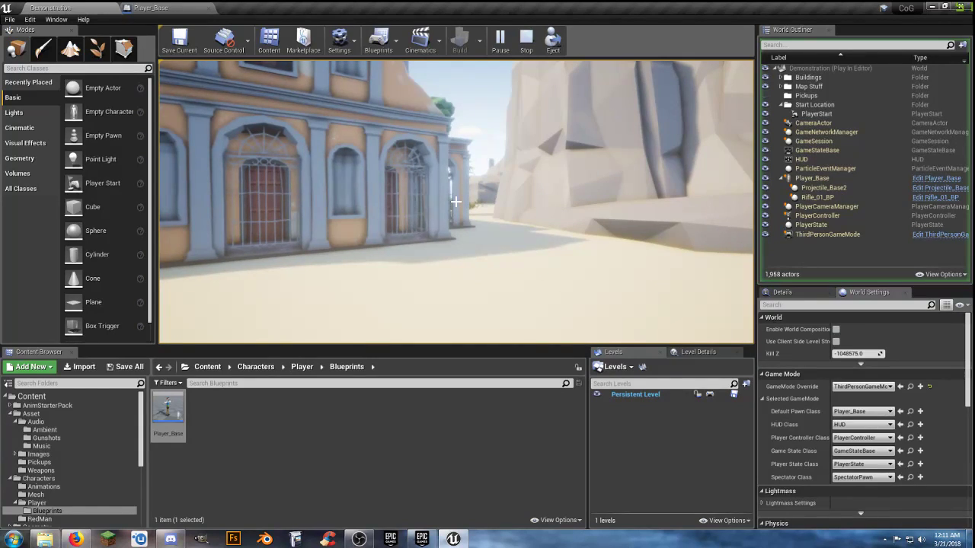
pyautogui.click(455, 201)
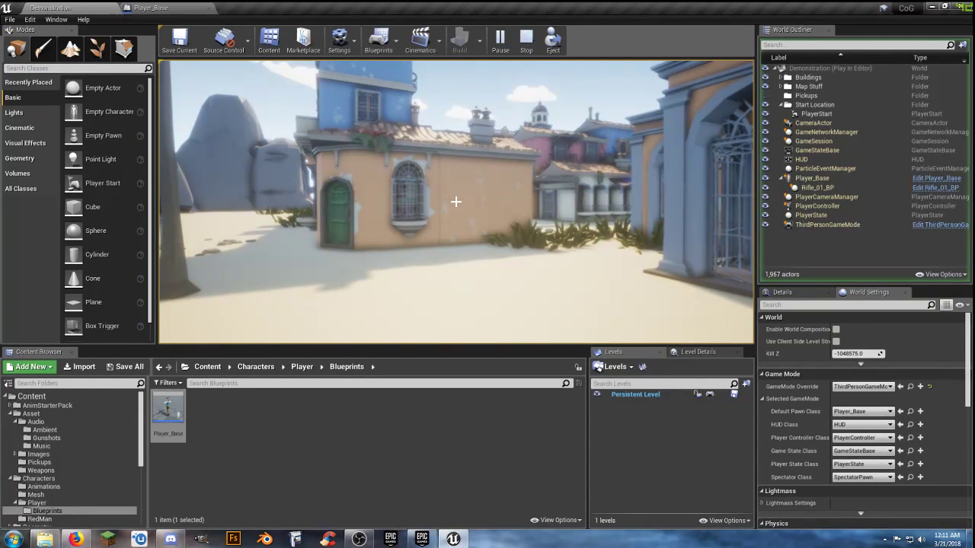
pyautogui.press('Escape')
pyautogui.click(241, 422)
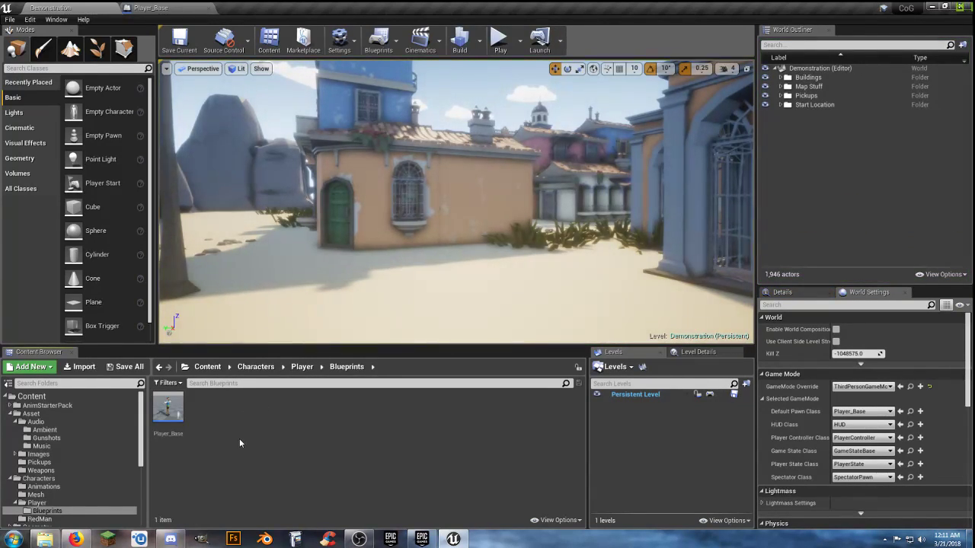
# Put the Rifle_01_Owned variable of Player_Base in a new category named Weapons
pyautogui.click(153, 8)
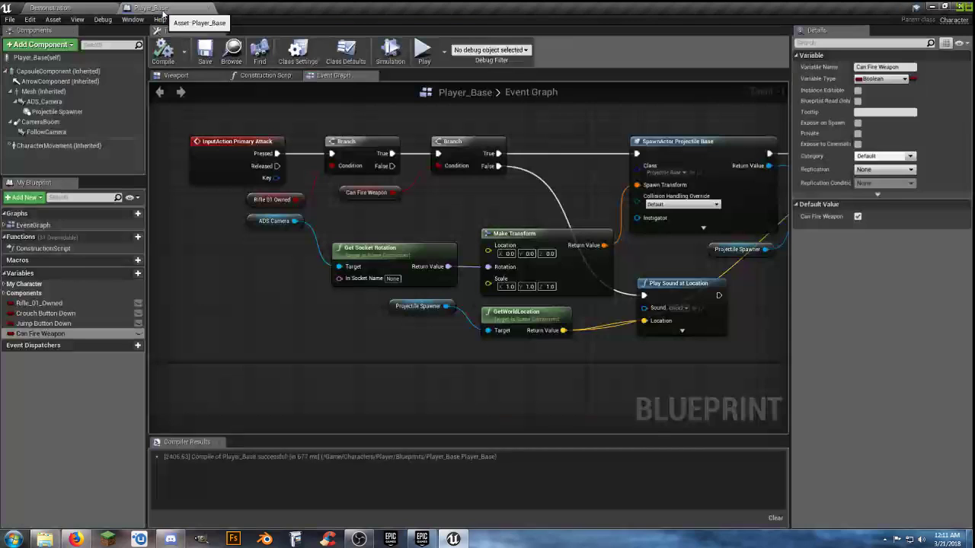
pyautogui.click(50, 306)
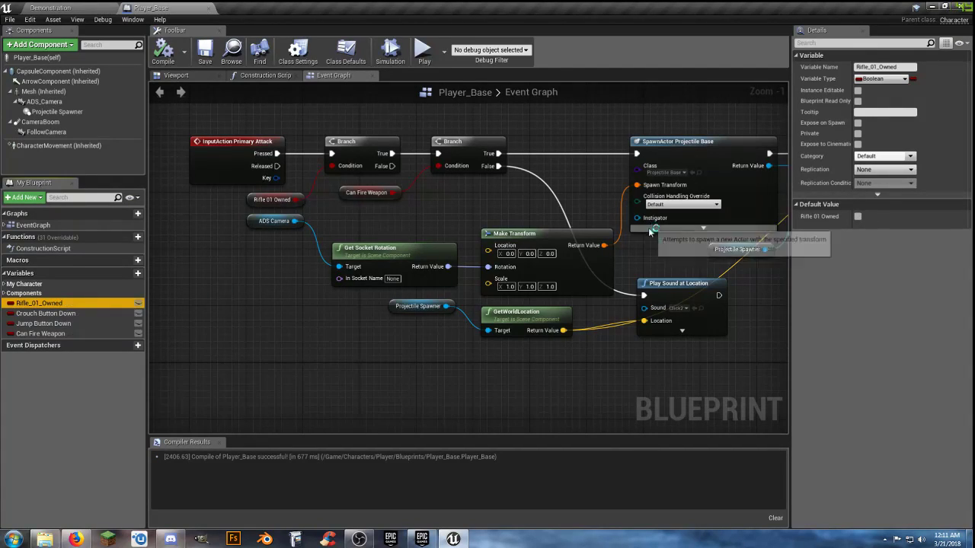
pyautogui.click(883, 156)
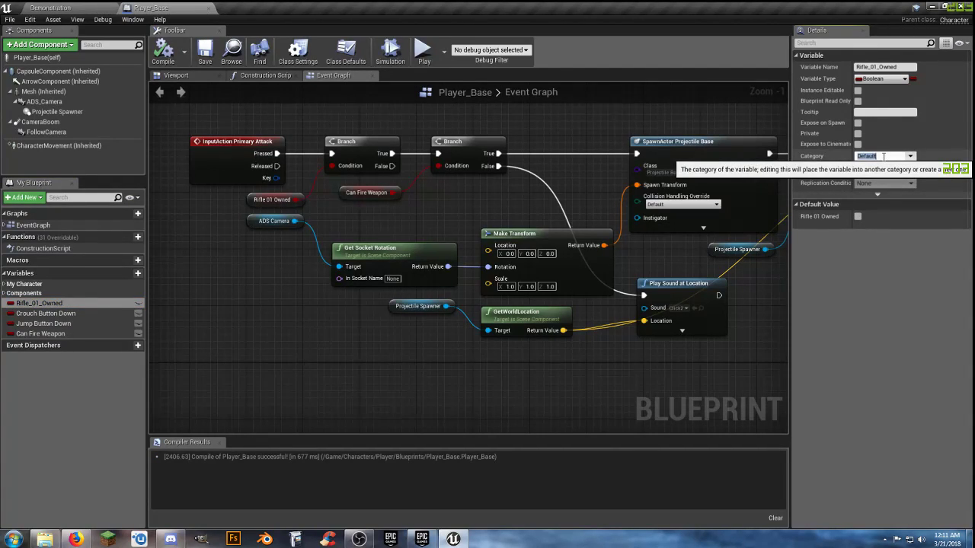
pyautogui.write('Weapons')
pyautogui.press('Return')
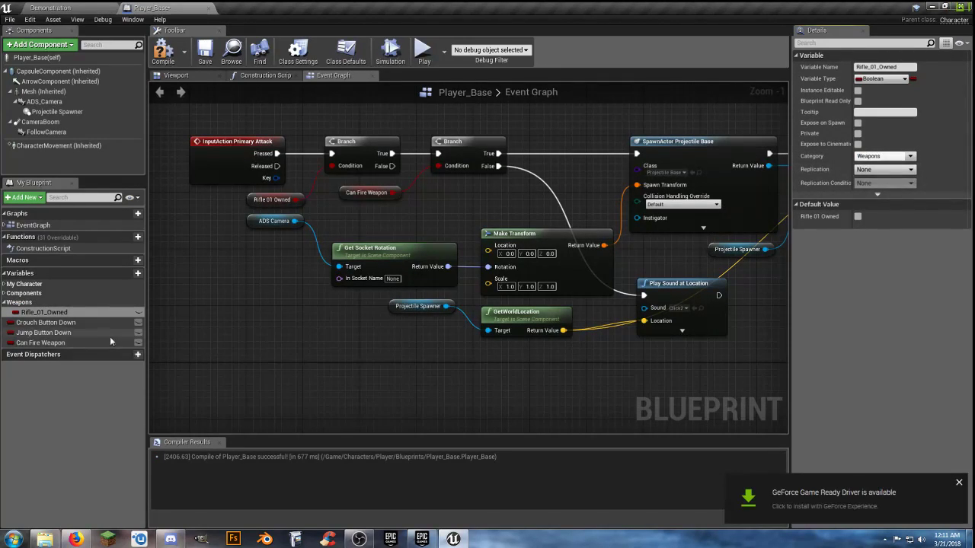
# Assign the Crouch Button Down and Jump Button Down variables to the Weapons category
pyautogui.click(74, 322)
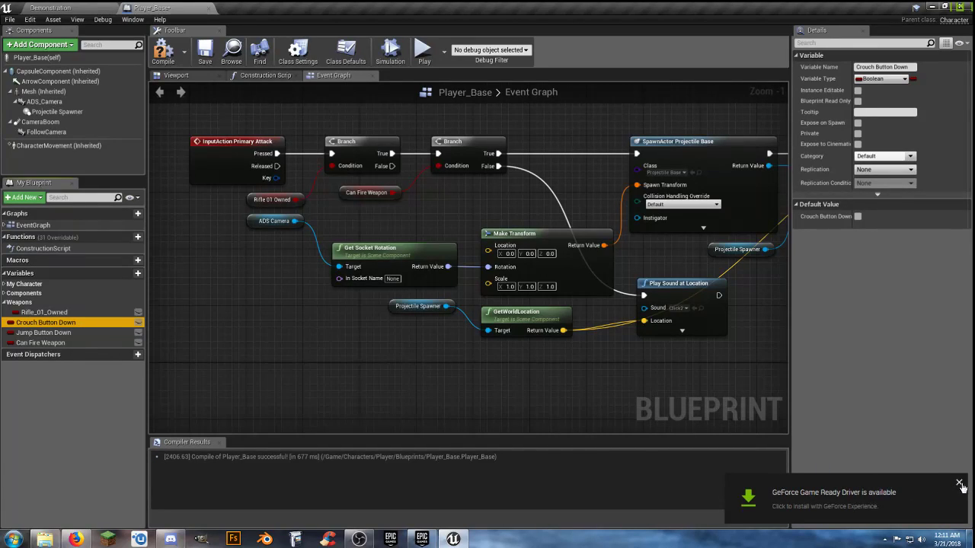
pyautogui.click(960, 483)
pyautogui.click(889, 156)
pyautogui.click(878, 178)
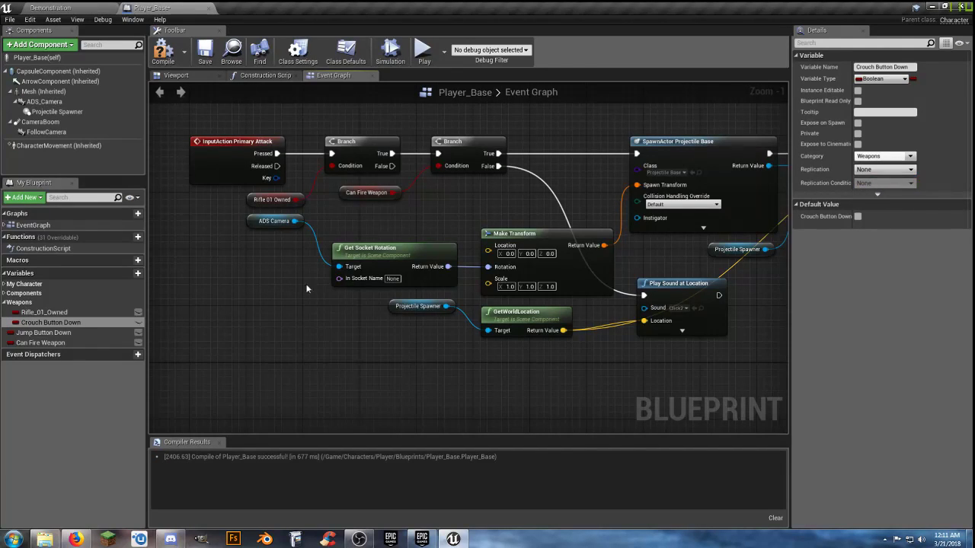
pyautogui.click(74, 333)
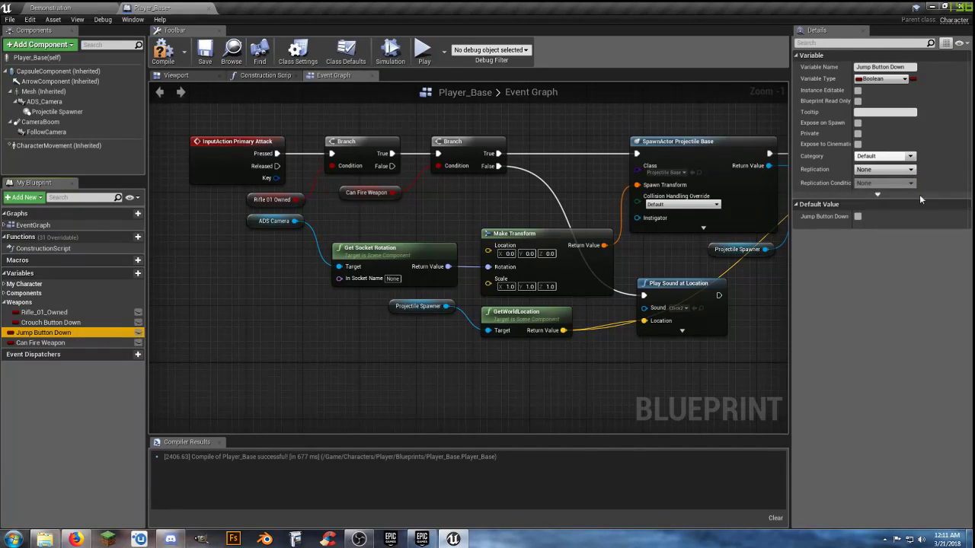
pyautogui.click(909, 156)
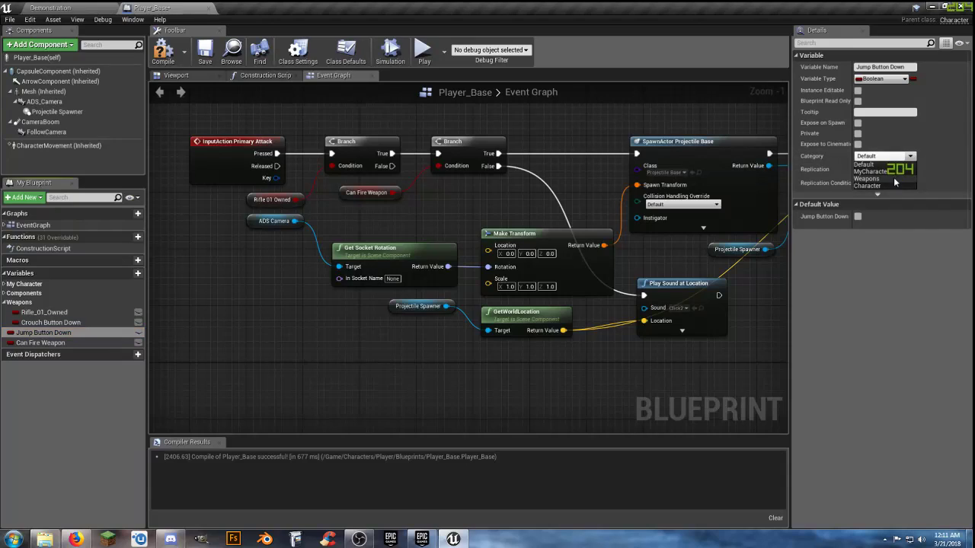
pyautogui.click(885, 178)
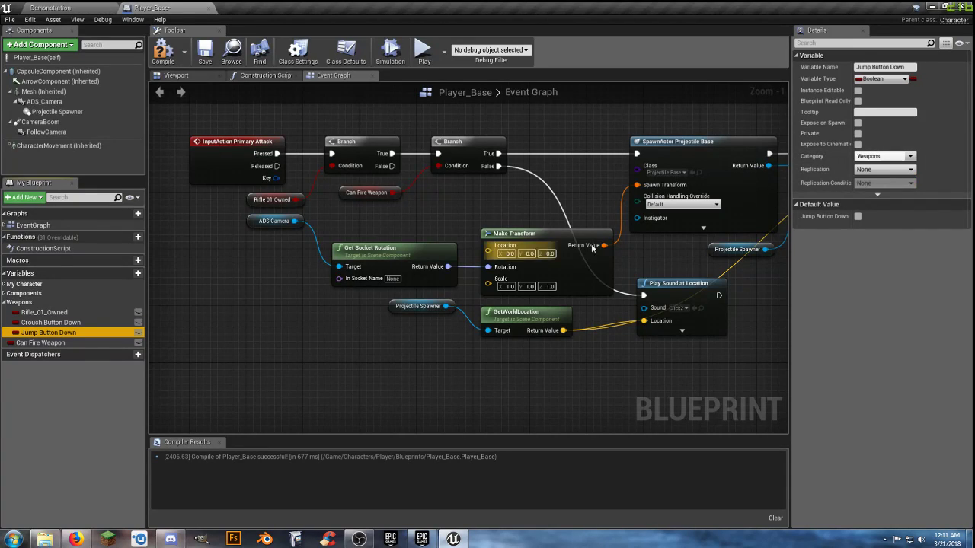
# Assign the Can Fire Weapon variable to the Weapons category and fold that category in the variable list
pyautogui.click(46, 343)
pyautogui.click(883, 156)
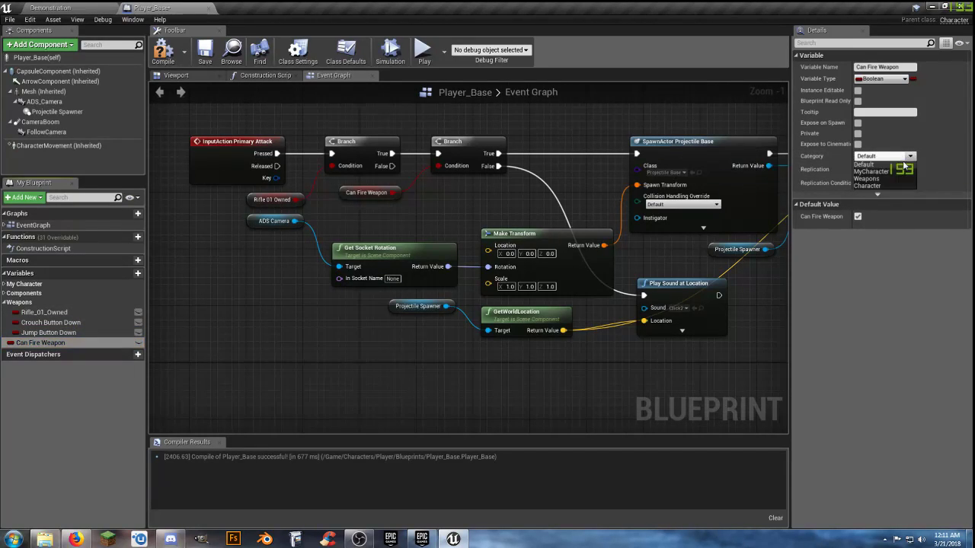
pyautogui.click(865, 179)
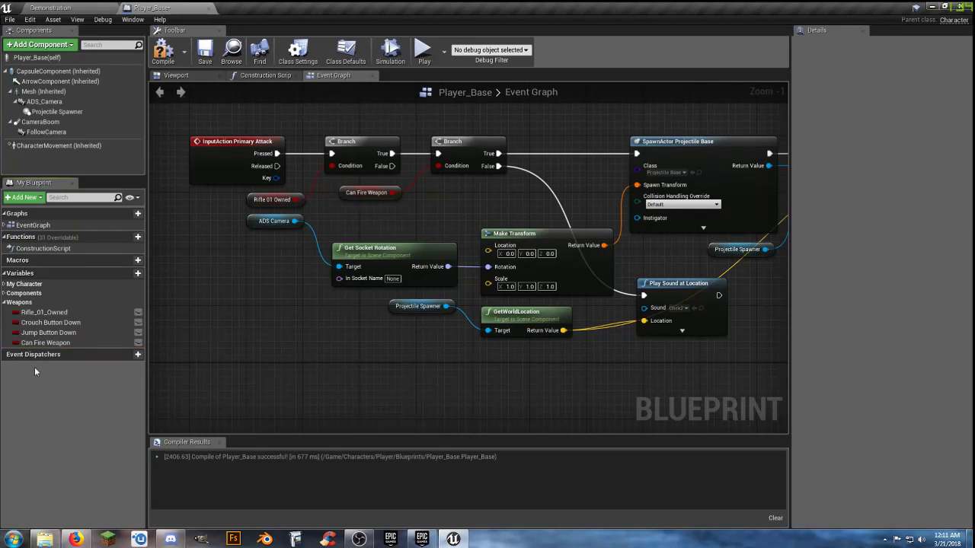
pyautogui.click(6, 303)
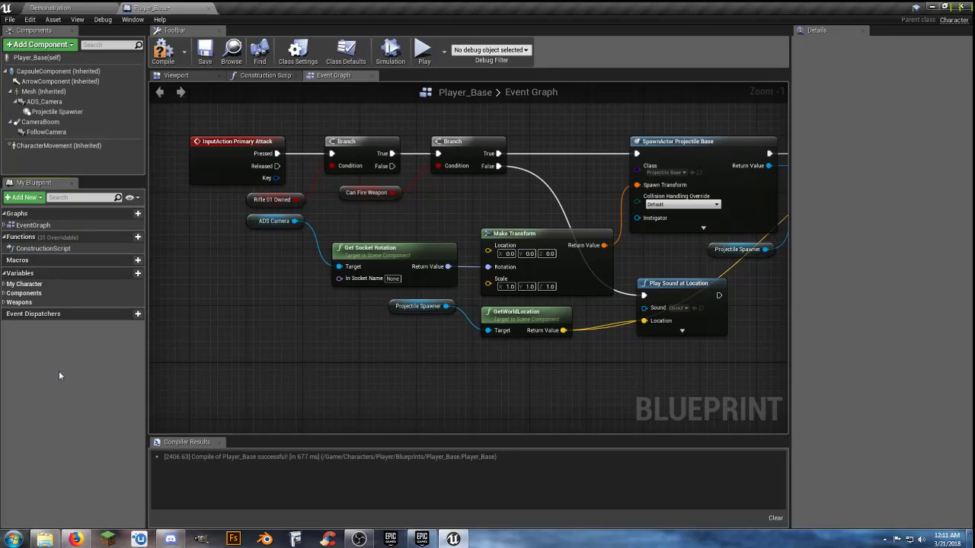
# Collapse all primary attack nodes following InputAction Primary Attack into a single collapsed graph node
pyautogui.scroll(-2, 334, 313)
pyautogui.scroll(-1, 425, 365)
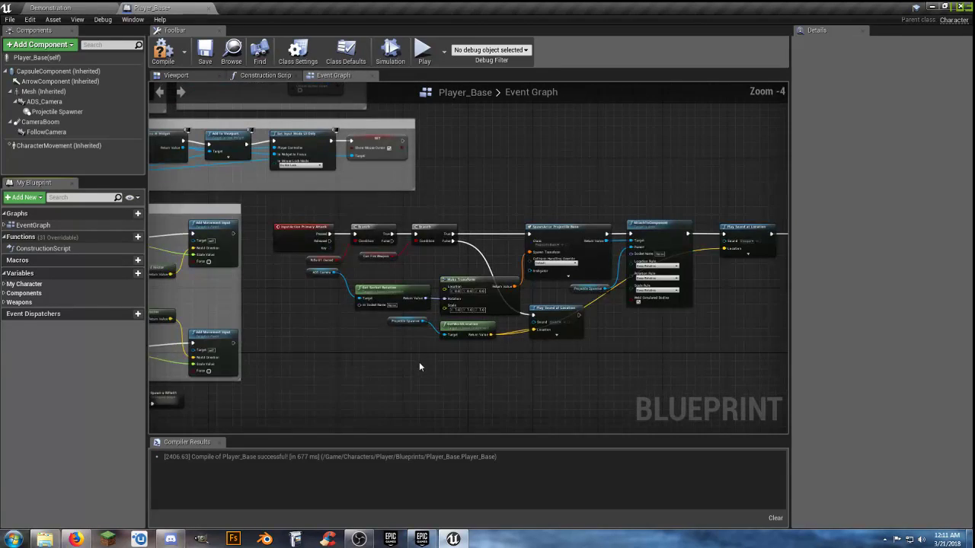
pyautogui.moveTo(439, 366); pyautogui.dragTo(321, 359, button='right')
pyautogui.scroll(-1, 328, 358)
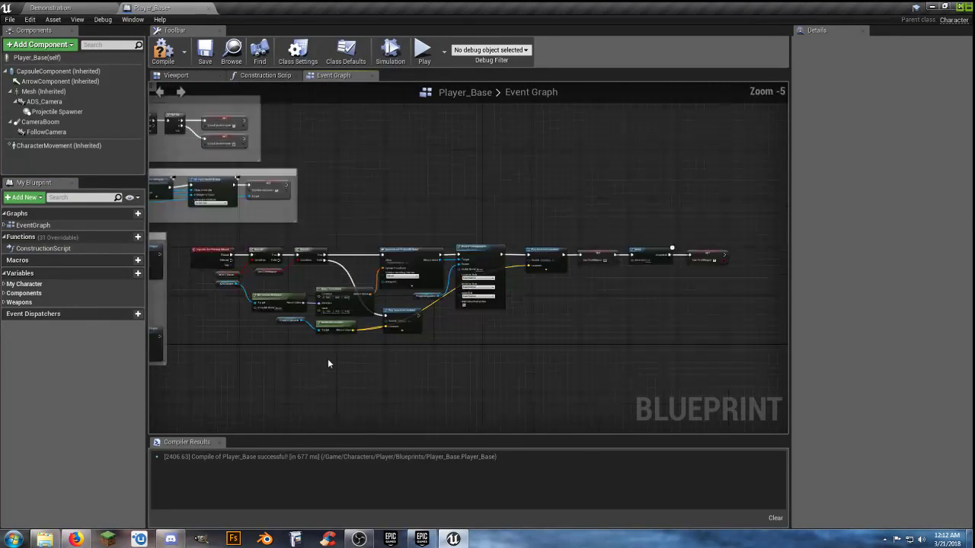
pyautogui.moveTo(717, 347); pyautogui.dragTo(238, 250)
pyautogui.scroll(5, 239, 250)
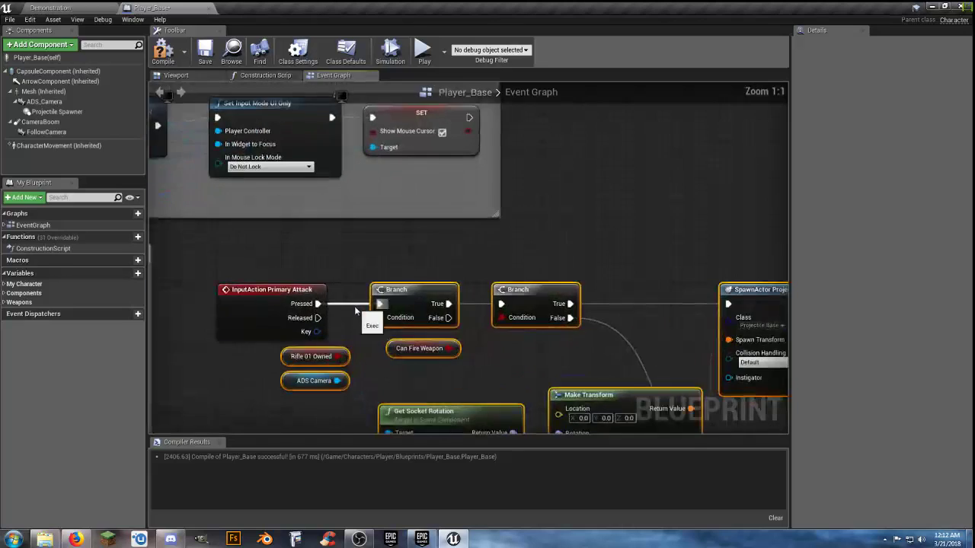
pyautogui.rightClick(409, 293)
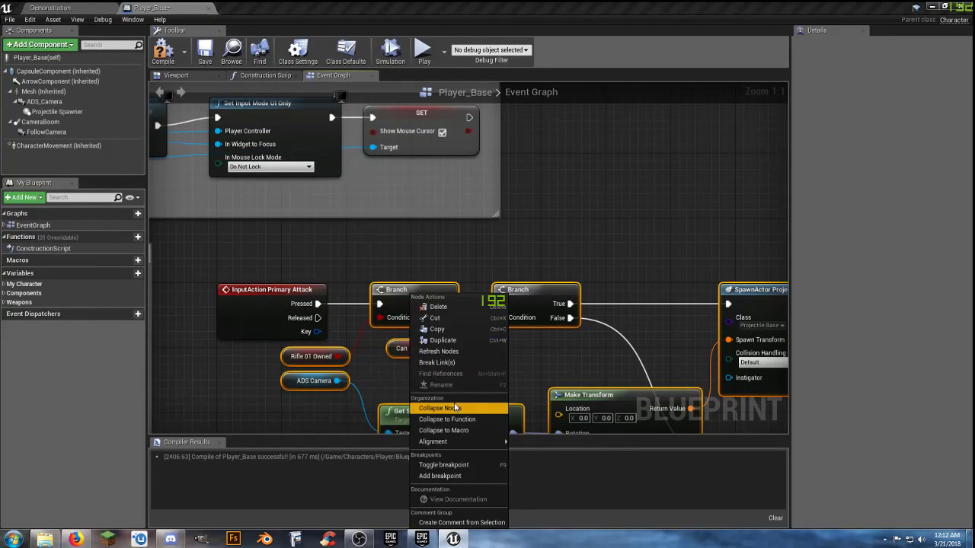
pyautogui.press('Escape')
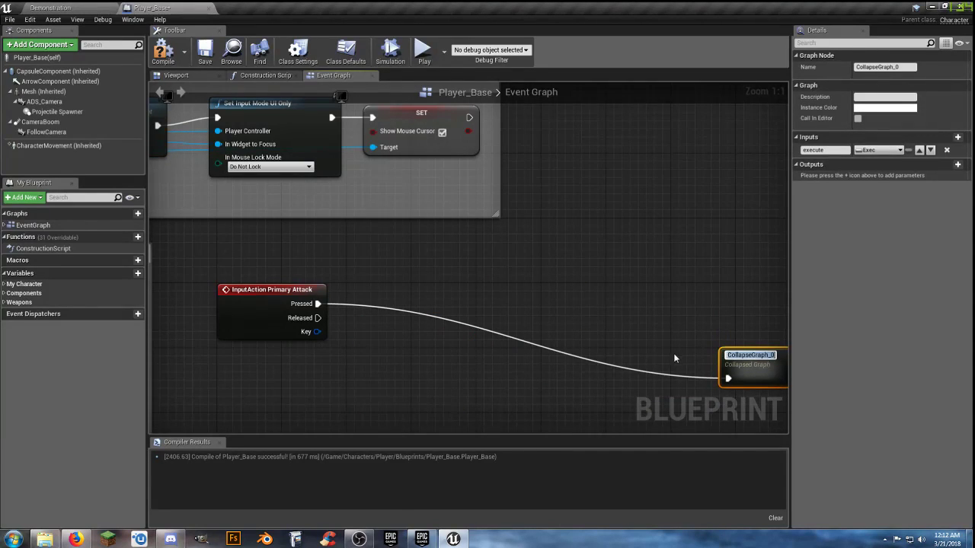
# Name the collapsed graph Primary Fire and place it directly beside the InputAction Primary Attack node
pyautogui.write('Primary Fire')
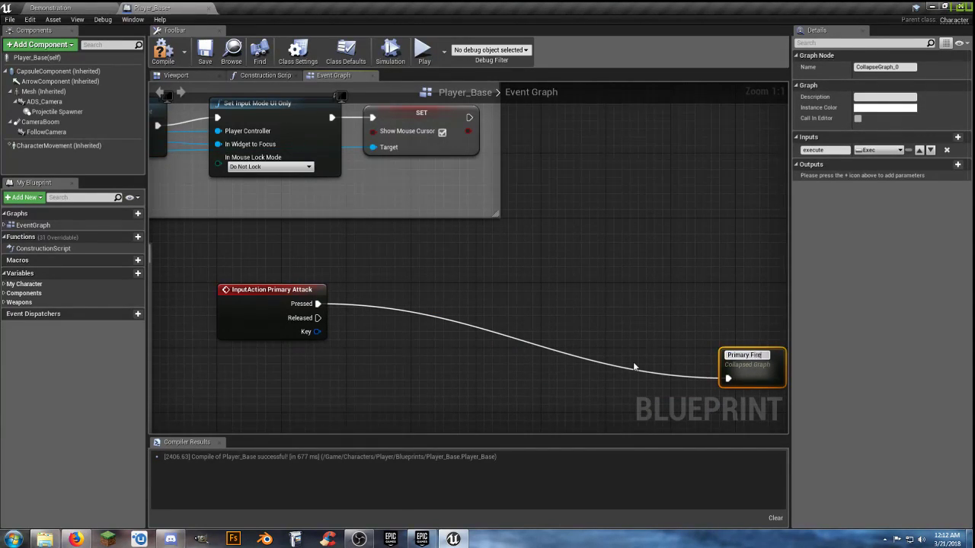
pyautogui.press('Return')
pyautogui.moveTo(750, 358); pyautogui.dragTo(372, 286)
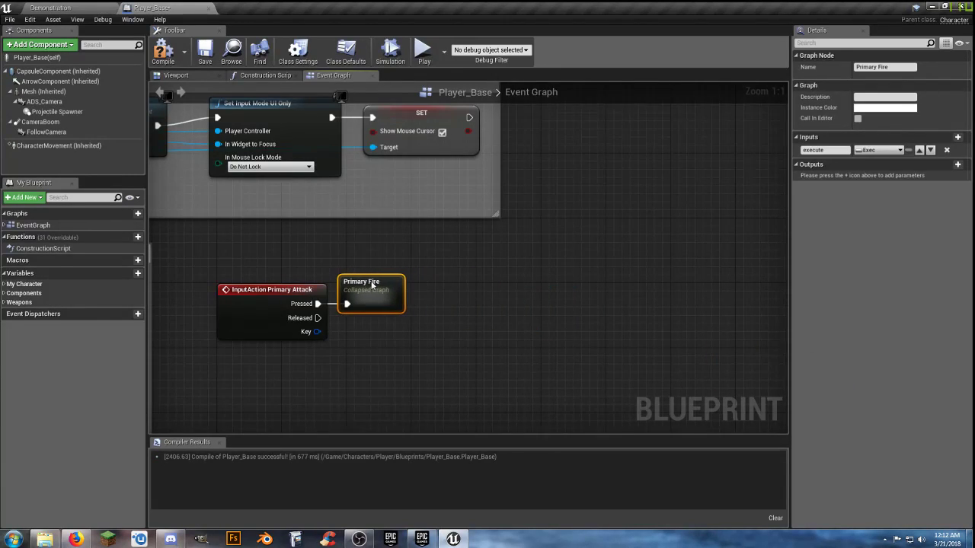
# Move the InputAction Primary Attack and Primary Fire nodes together to just below the Rifle Picked Up nodes
pyautogui.click(354, 363)
pyautogui.moveTo(351, 353); pyautogui.dragTo(263, 276)
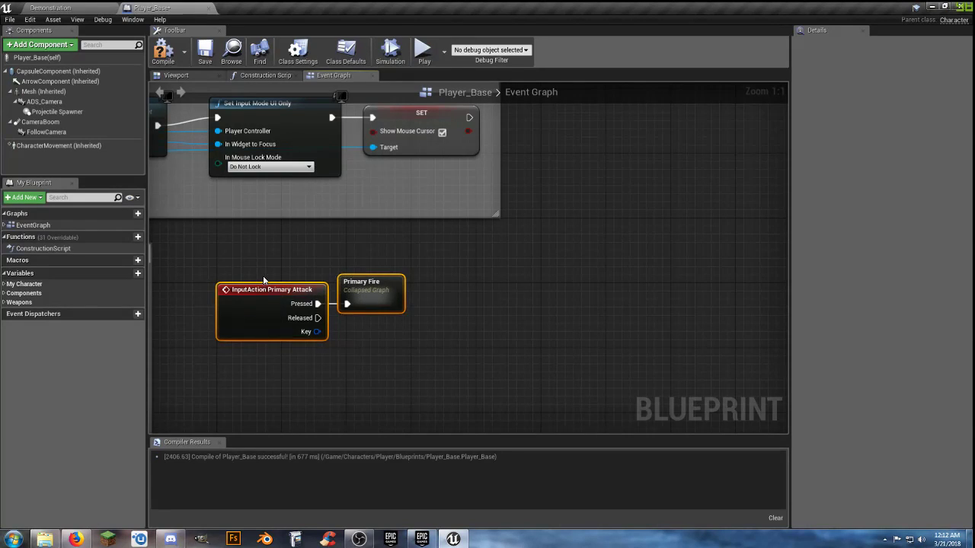
pyautogui.scroll(-4, 305, 255)
pyautogui.moveTo(287, 353); pyautogui.dragTo(510, 224, button='right')
pyautogui.moveTo(504, 145); pyautogui.dragTo(266, 345)
pyautogui.click(354, 363)
pyautogui.scroll(3, 308, 373)
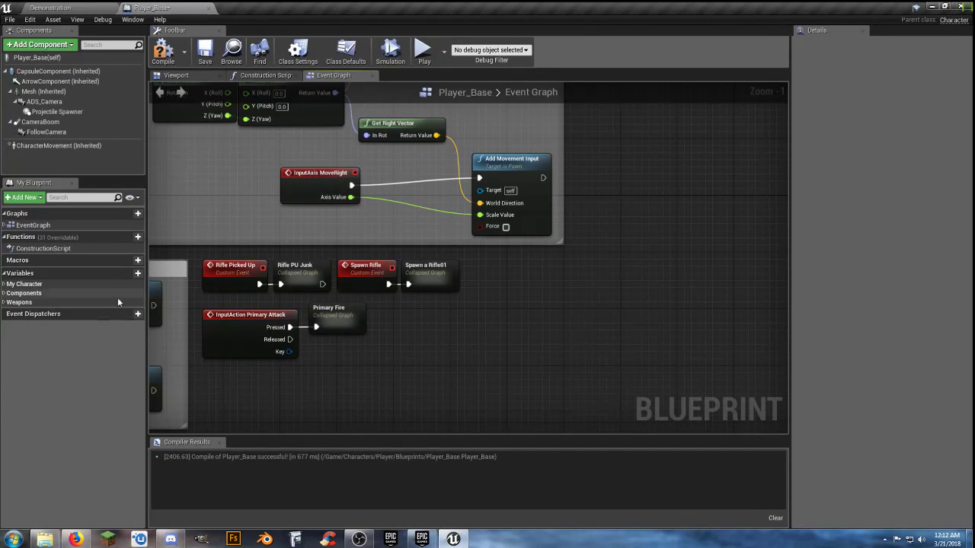
# Add a new Float variable named Health to the Player_Base blueprint
pyautogui.click(127, 273)
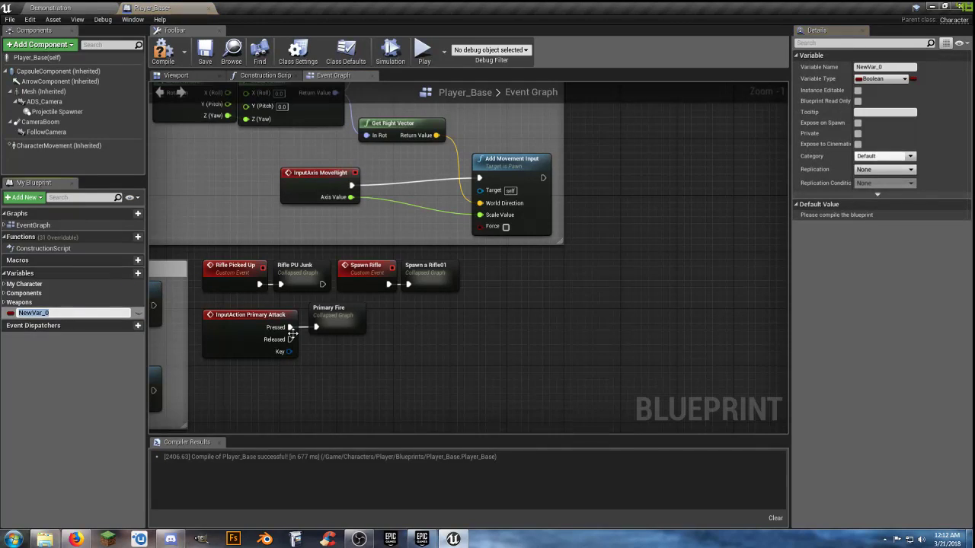
pyautogui.write('Health')
pyautogui.press('Return')
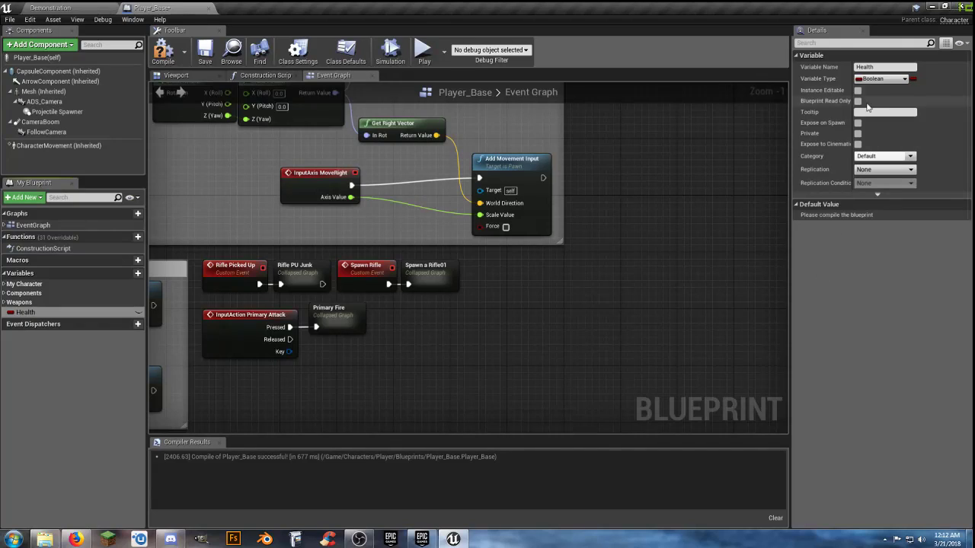
pyautogui.click(882, 78)
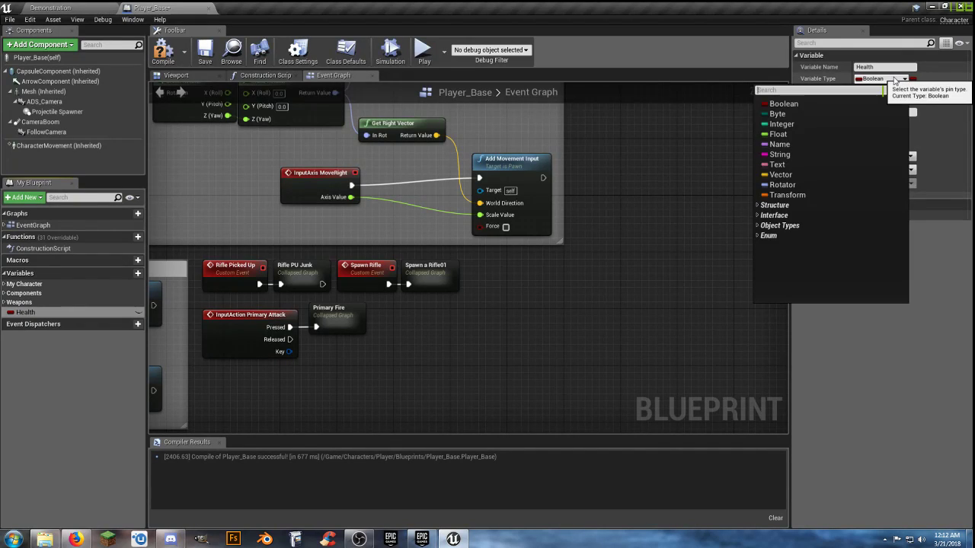
pyautogui.click(792, 134)
# Make the Health variable instance editable and exposed on spawn, with its replication set to Replicated
pyautogui.click(857, 91)
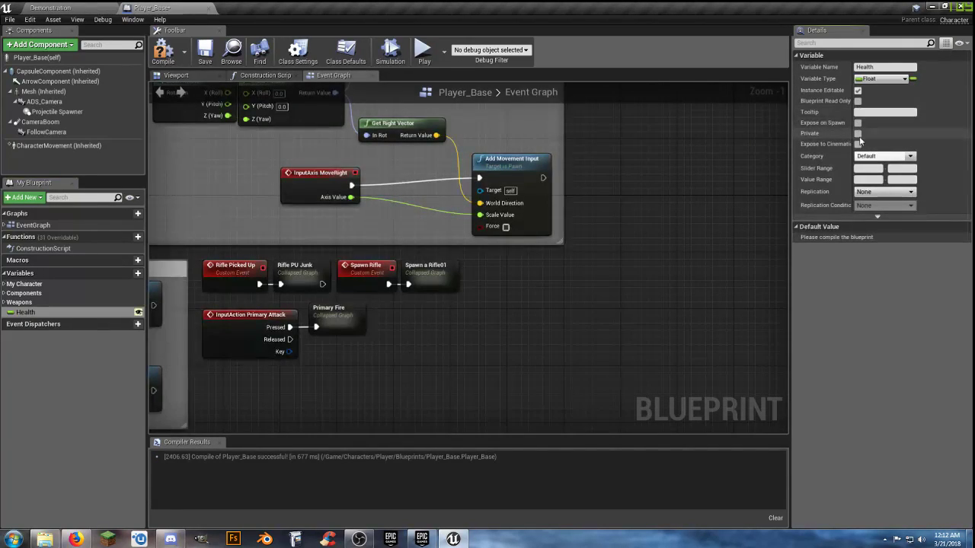
pyautogui.click(857, 123)
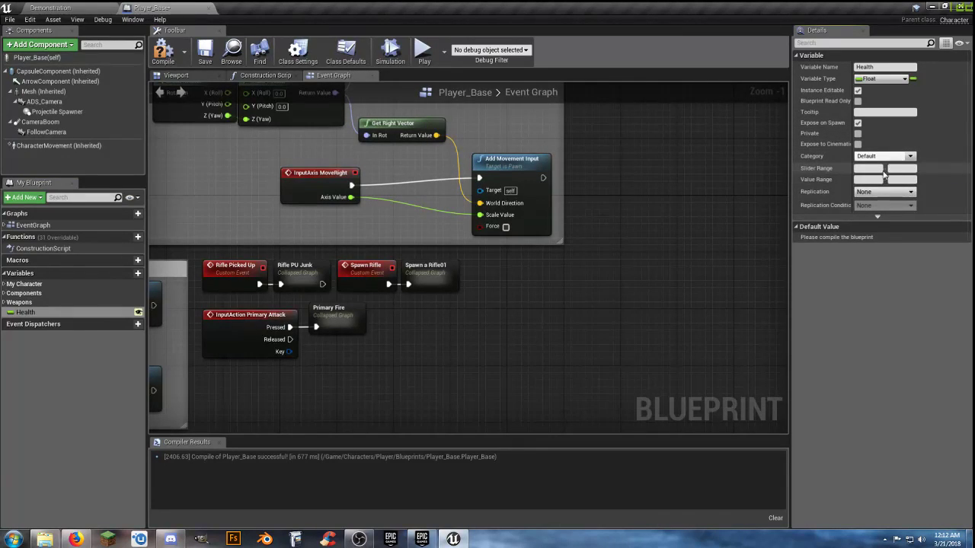
pyautogui.click(910, 194)
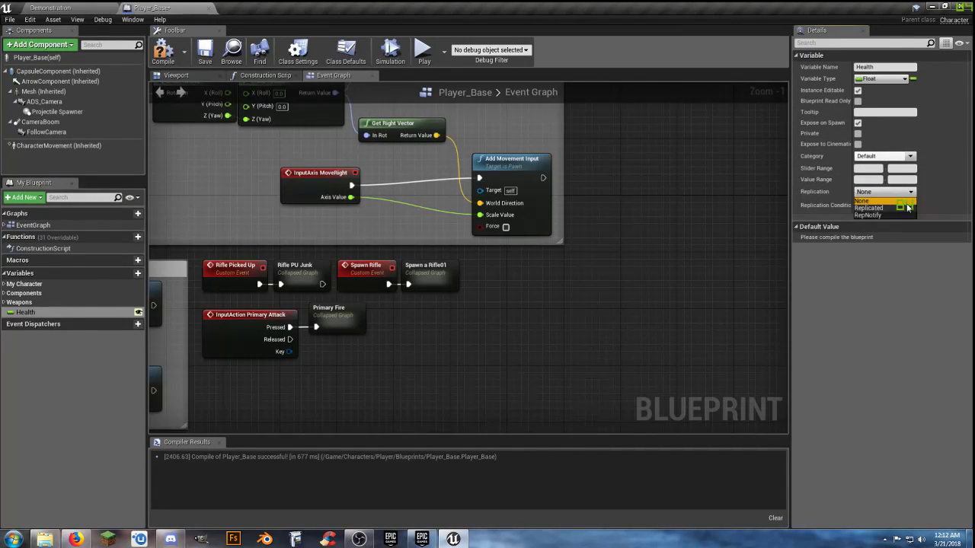
pyautogui.click(881, 209)
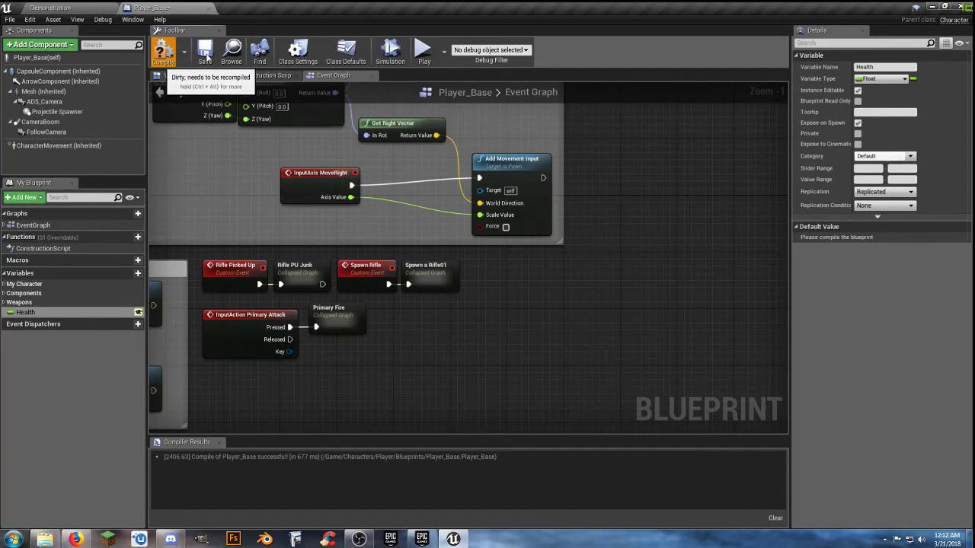
# Set the default value of Health to 100, then compile and save the blueprint
pyautogui.click(205, 55)
pyautogui.click(876, 241)
pyautogui.write('100')
pyautogui.press('Return')
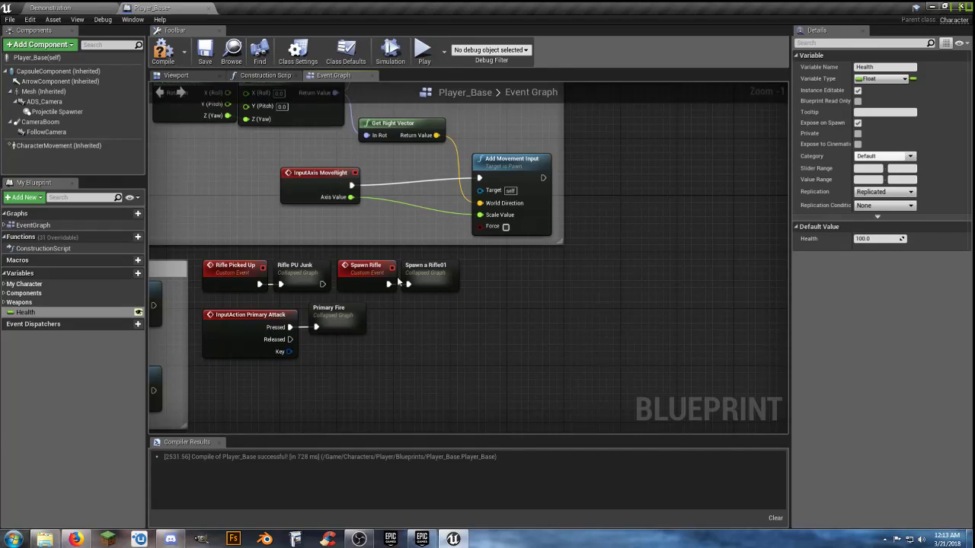
pyautogui.click(163, 52)
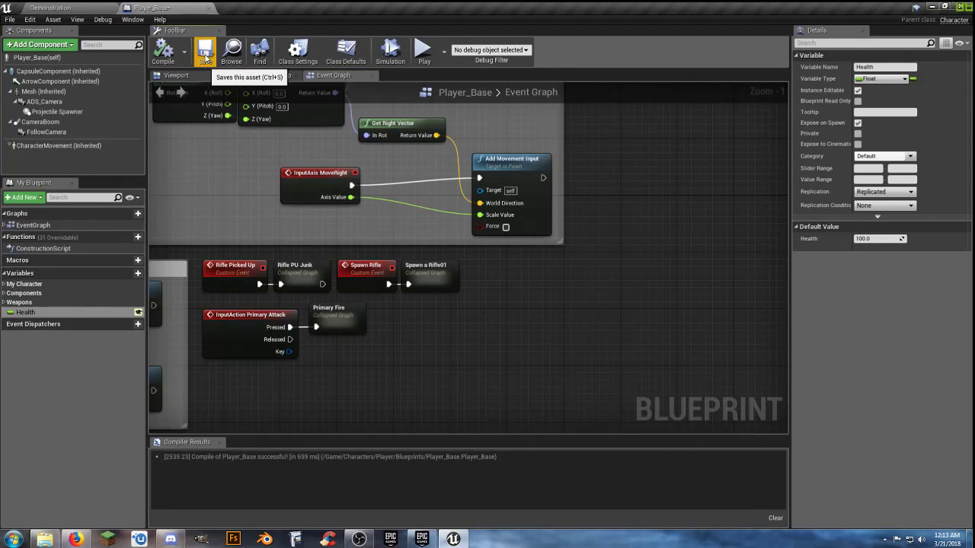
pyautogui.click(205, 53)
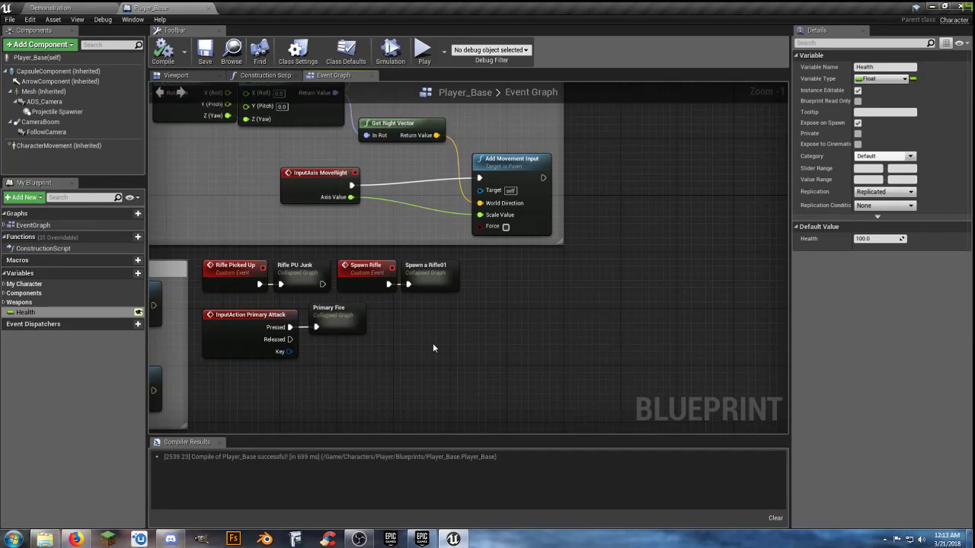
# Close the Player_Base blueprint and go to the Widgets folder inside UI in the project content
pyautogui.scroll(-5, 463, 323)
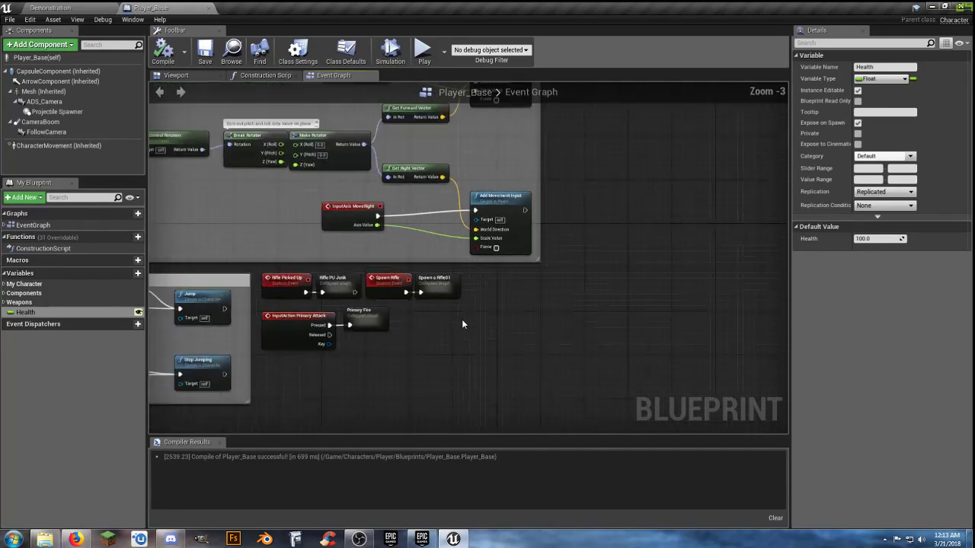
pyautogui.moveTo(548, 281); pyautogui.dragTo(537, 336, button='right')
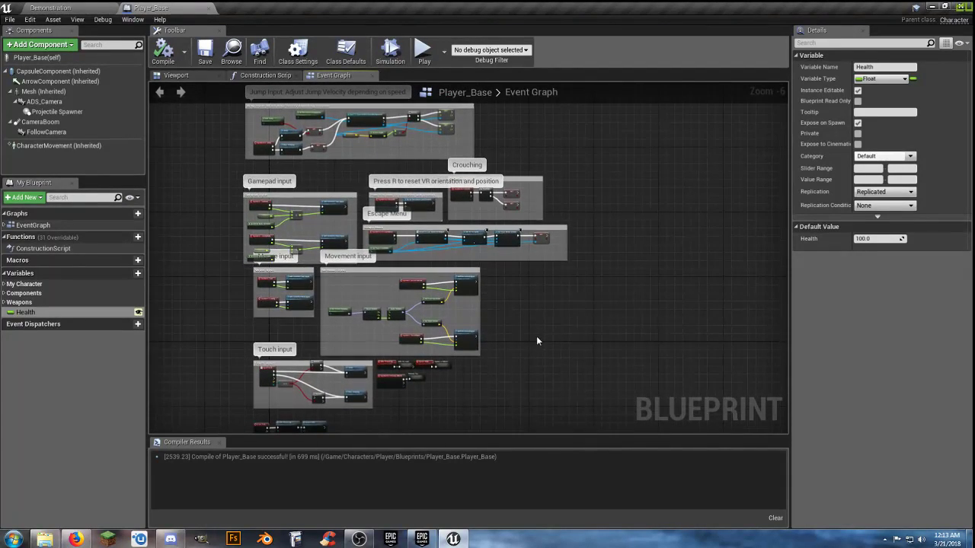
pyautogui.click(209, 8)
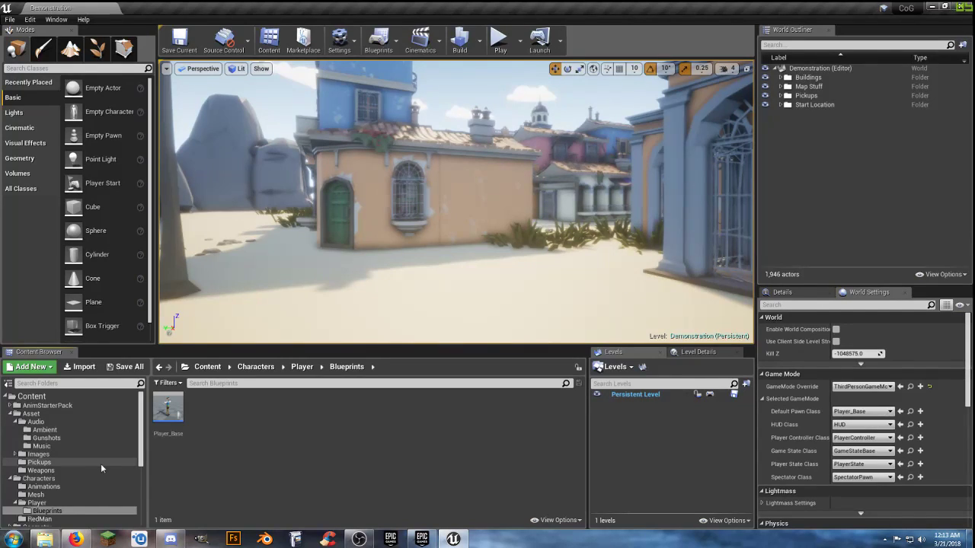
pyautogui.scroll(-6, 99, 457)
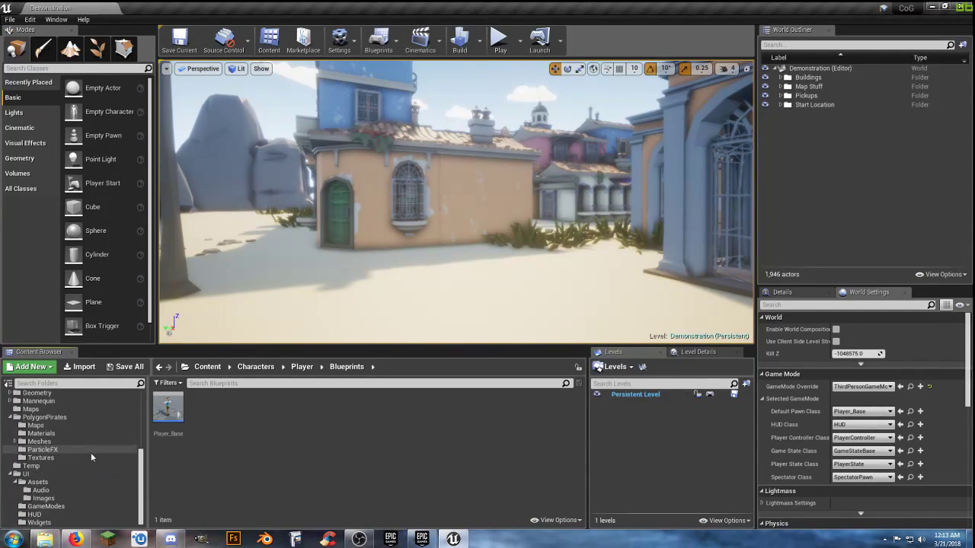
pyautogui.click(47, 522)
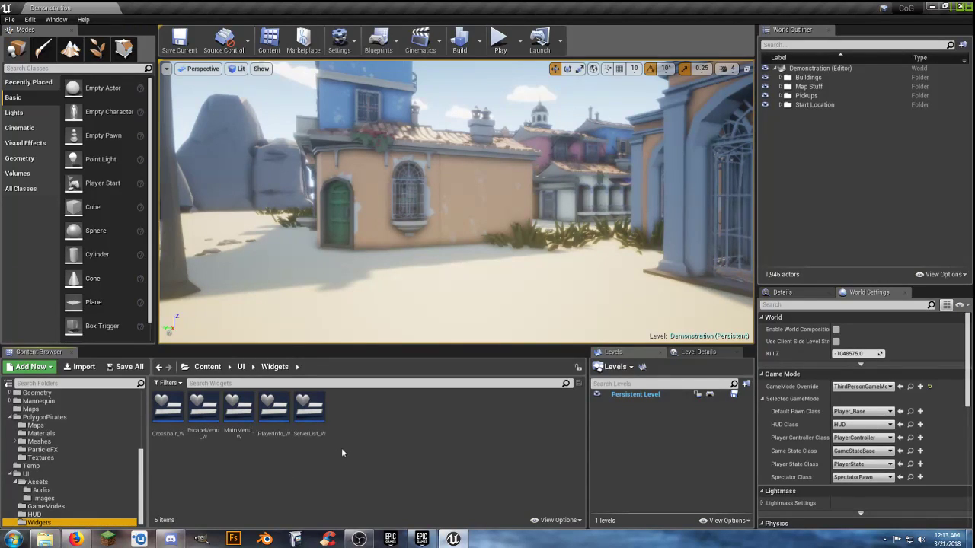
# Create a Widget Blueprint named PlayerHUD in the Widgets folder and open it for editing
pyautogui.rightClick(355, 424)
pyautogui.moveTo(395, 416)
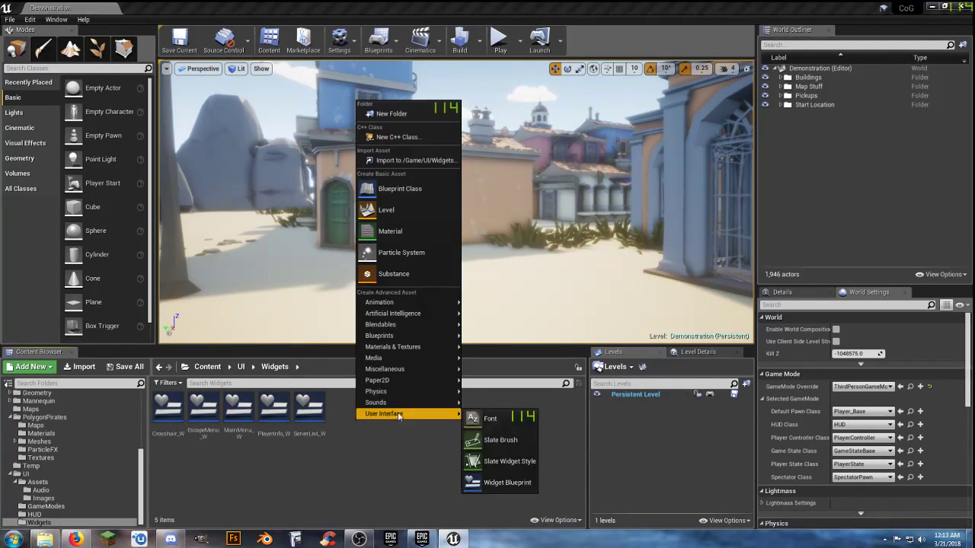
pyautogui.click(507, 482)
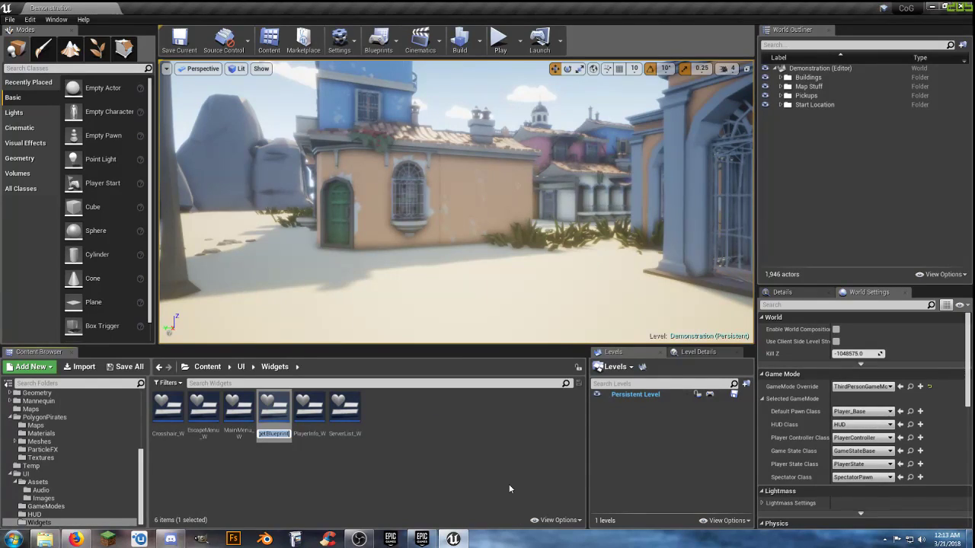
pyautogui.write('PlayerHUD')
pyautogui.press('Return')
pyautogui.press('Return')
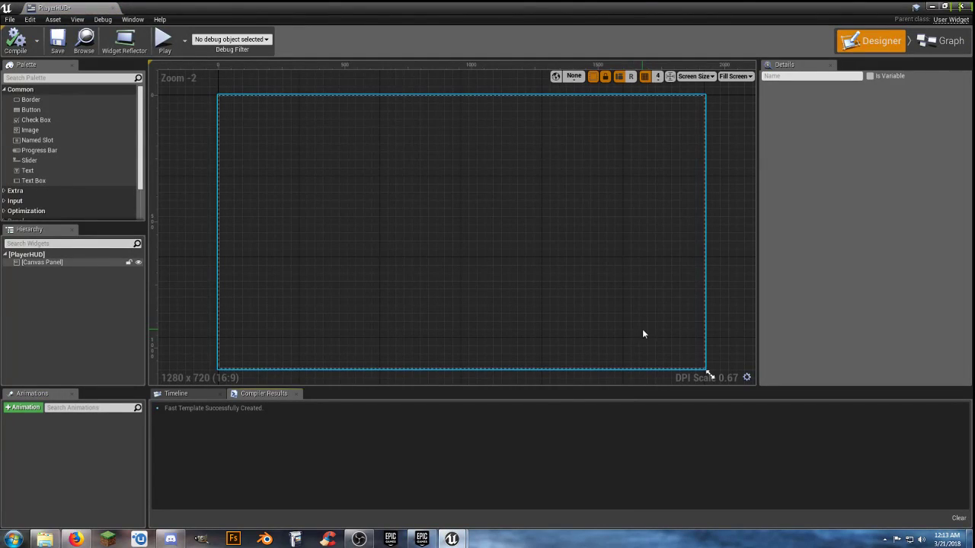
# Place a Progress Bar in the lower-right corner of the canvas and widen it to about 290 by 40
pyautogui.moveTo(42, 150); pyautogui.dragTo(700, 358)
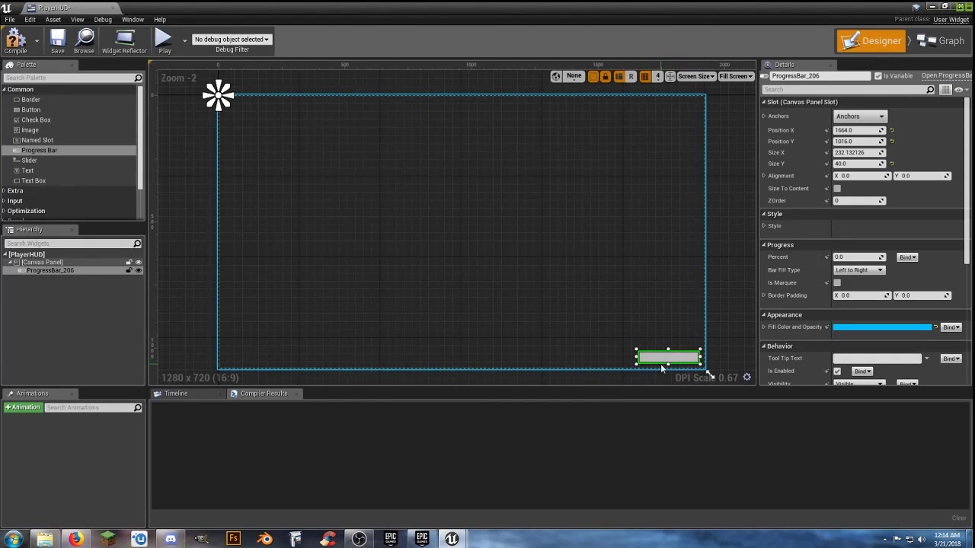
pyautogui.moveTo(636, 357); pyautogui.dragTo(622, 357)
# Change the progress bar's fill colour to pure red, with red at 1 and green and blue at 0
pyautogui.click(866, 327)
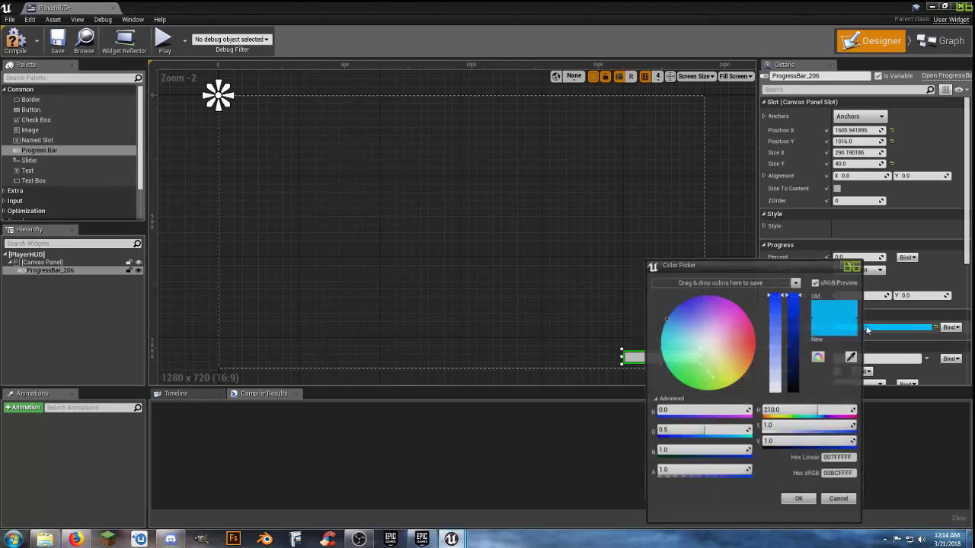
pyautogui.moveTo(729, 373); pyautogui.dragTo(764, 339)
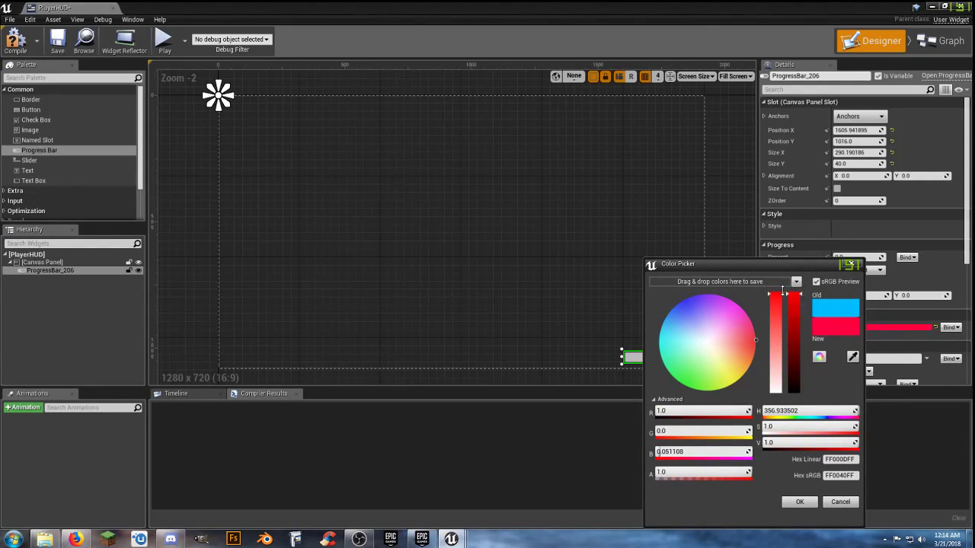
pyautogui.click(755, 343)
pyautogui.moveTo(755, 343)
pyautogui.mouseDown()
pyautogui.moveTo(776, 339)
pyautogui.moveTo(754, 339)
pyautogui.moveTo(772, 341)
pyautogui.moveTo(762, 329)
pyautogui.mouseUp()
pyautogui.click(699, 452)
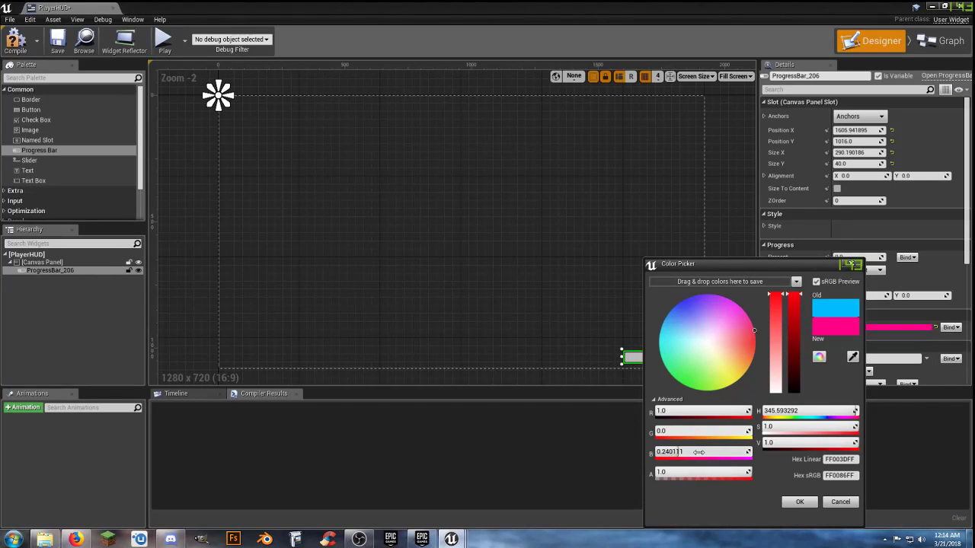
pyautogui.write('0')
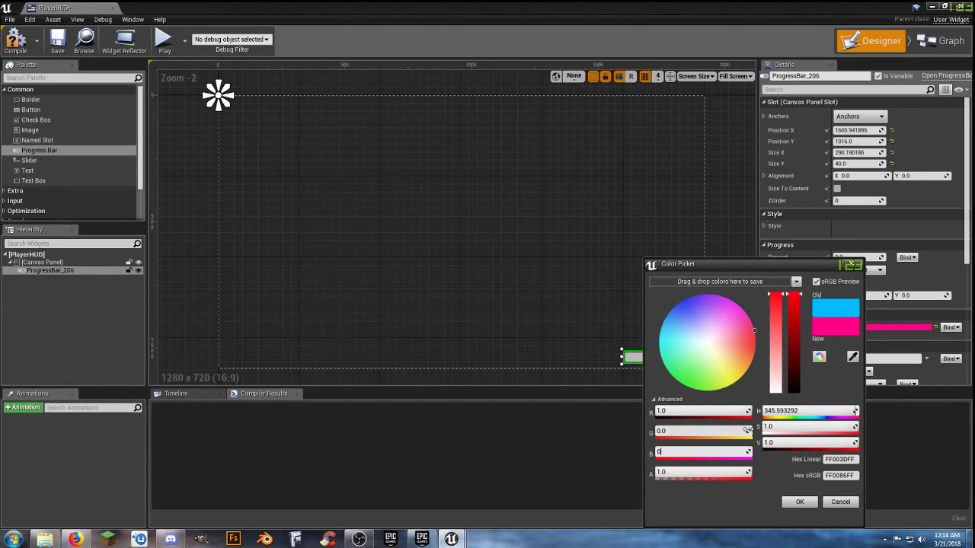
pyautogui.click(809, 410)
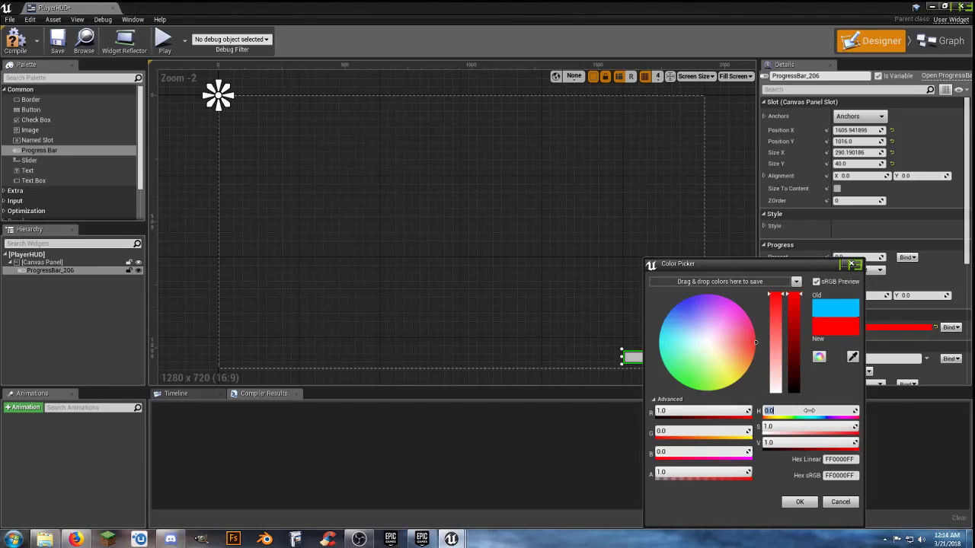
pyautogui.click(755, 385)
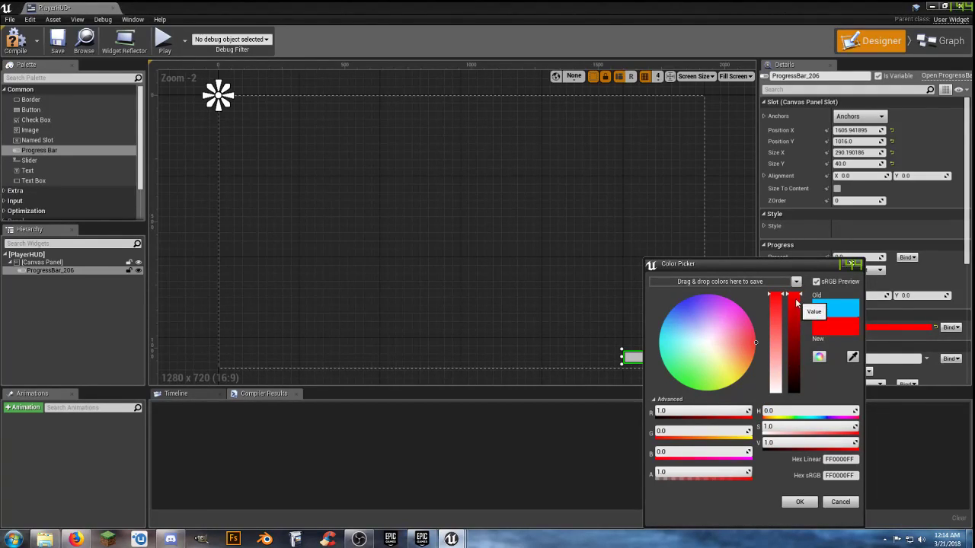
# Store the red swatch among the saved colours and accept it as the bar's fill colour
pyautogui.moveTo(830, 323); pyautogui.dragTo(782, 324)
pyautogui.moveTo(682, 288); pyautogui.dragTo(683, 284)
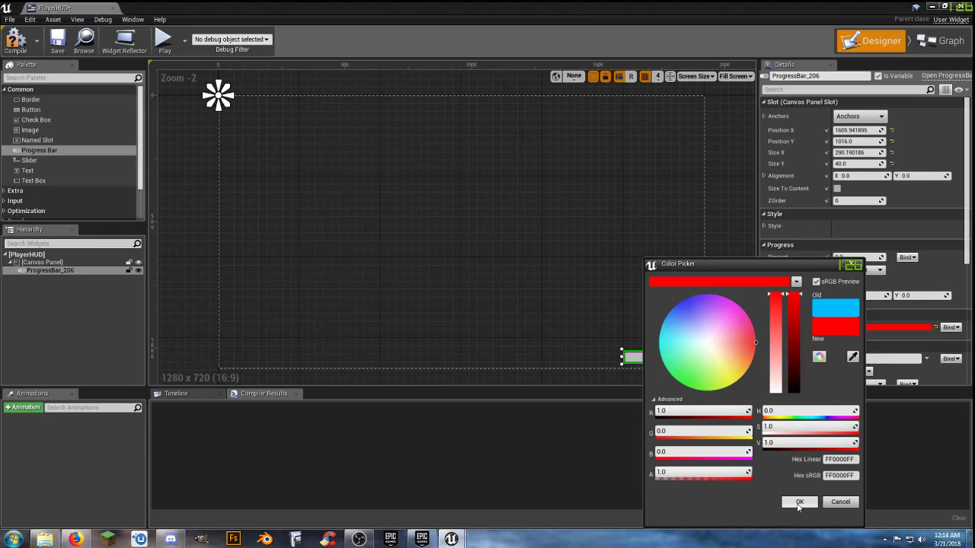
pyautogui.click(799, 502)
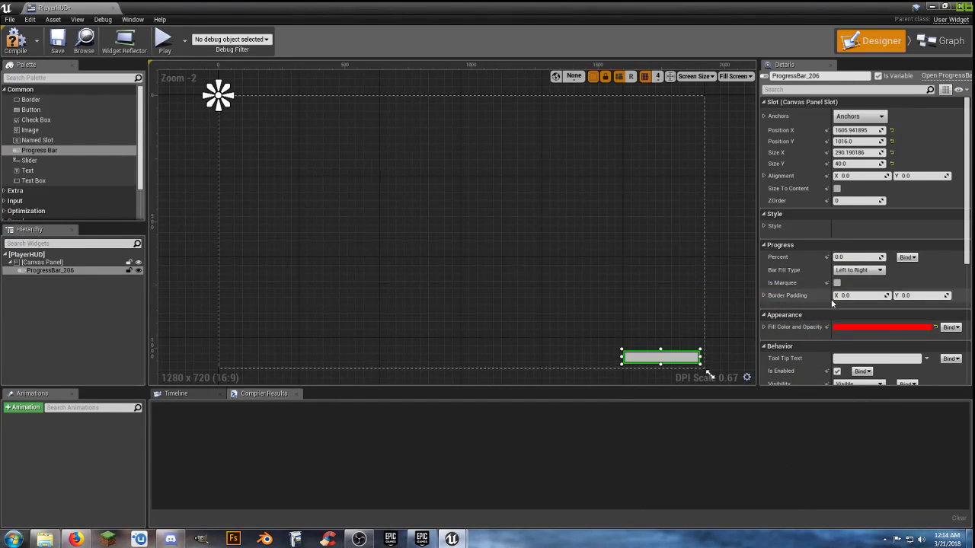
# Set the progress bar's Percent to 0.8 and create a new binding function for it
pyautogui.moveTo(846, 257); pyautogui.dragTo(851, 257)
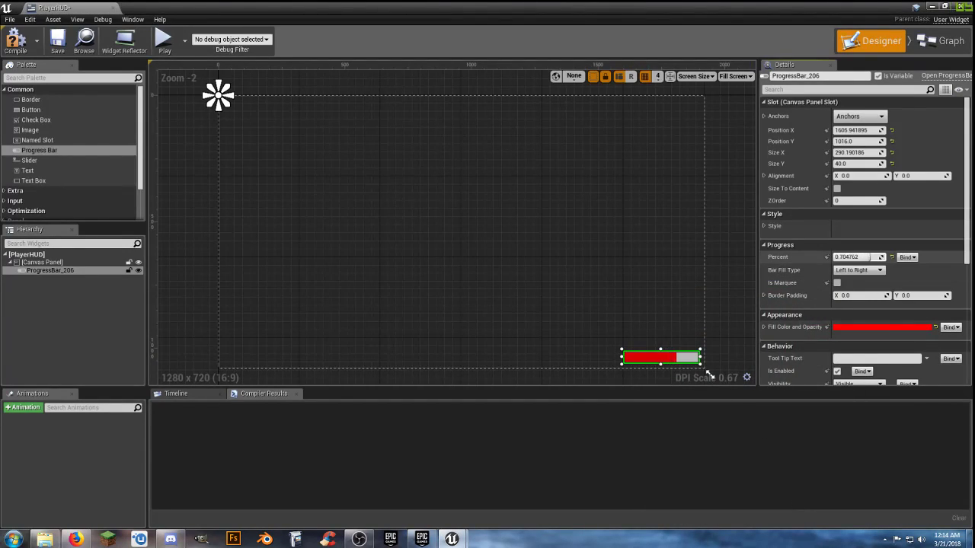
pyautogui.click(910, 261)
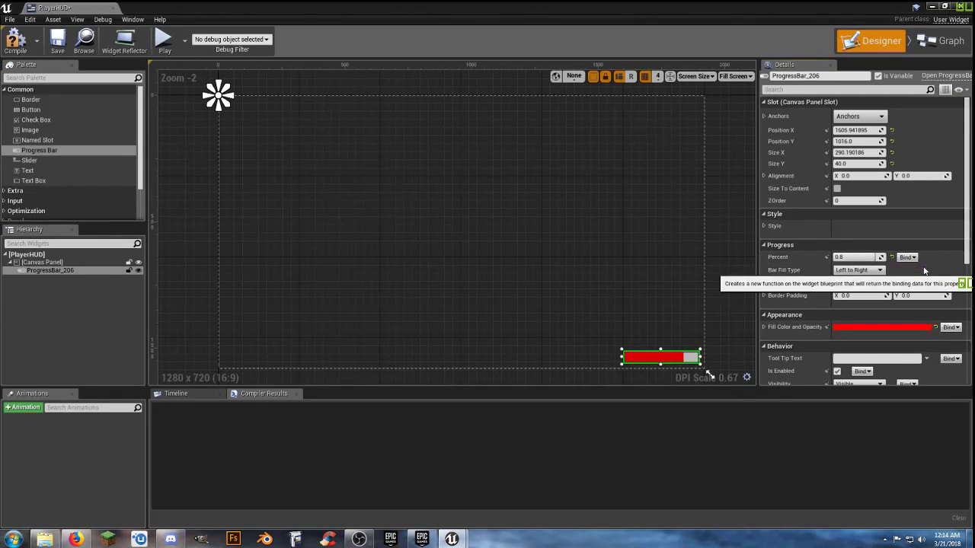
pyautogui.click(923, 266)
# Spread the Get Percent 0 and Return Node apart and insert a Cast To Player_Base node between them
pyautogui.moveTo(525, 254); pyautogui.dragTo(284, 262)
pyautogui.moveTo(661, 259); pyautogui.dragTo(790, 260)
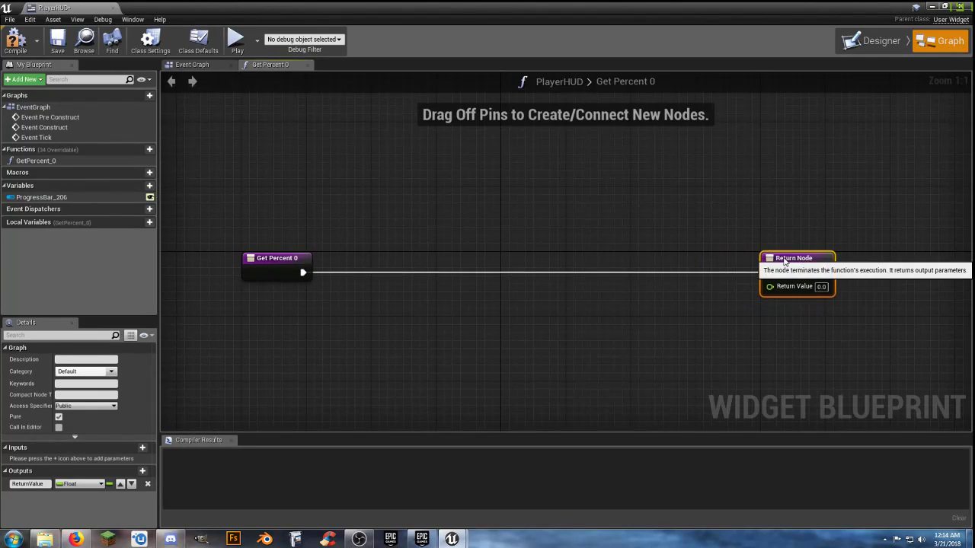
pyautogui.moveTo(302, 272); pyautogui.dragTo(347, 273)
pyautogui.write('cast')
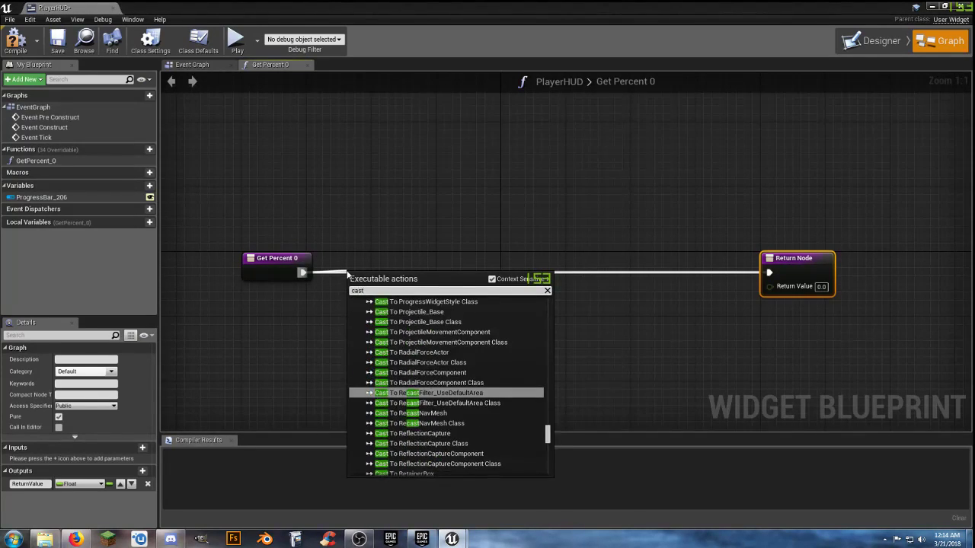
pyautogui.write('toplayer')
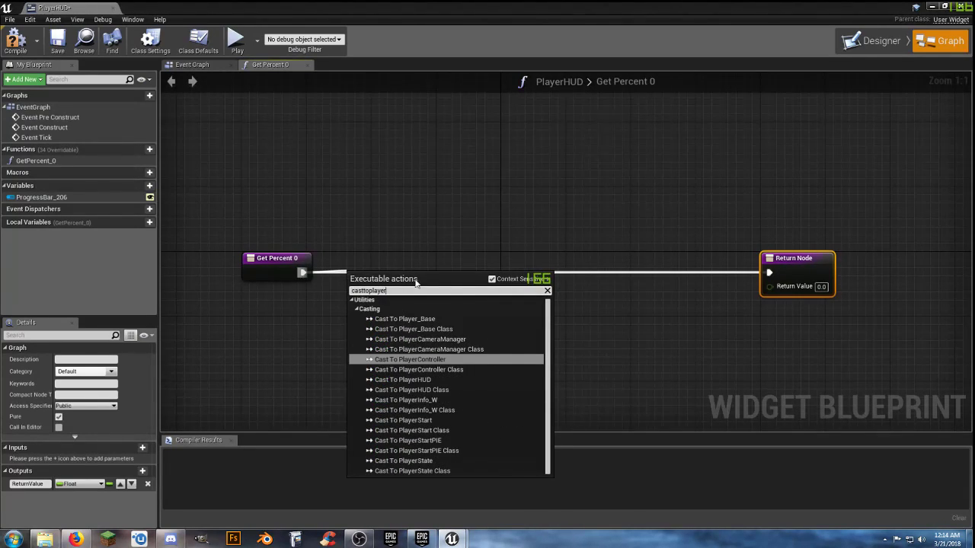
pyautogui.click(432, 318)
pyautogui.moveTo(403, 265); pyautogui.dragTo(435, 257)
# Add a Get Player Character node feeding the cast's Object input, and lay it out below Get Percent 0
pyautogui.moveTo(388, 287); pyautogui.dragTo(332, 312)
pyautogui.write('player char')
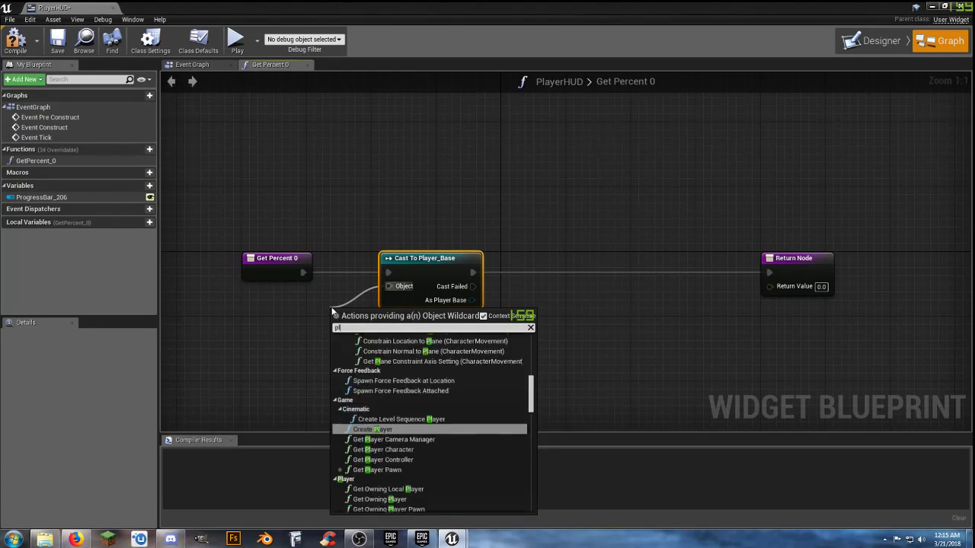
pyautogui.press('Return')
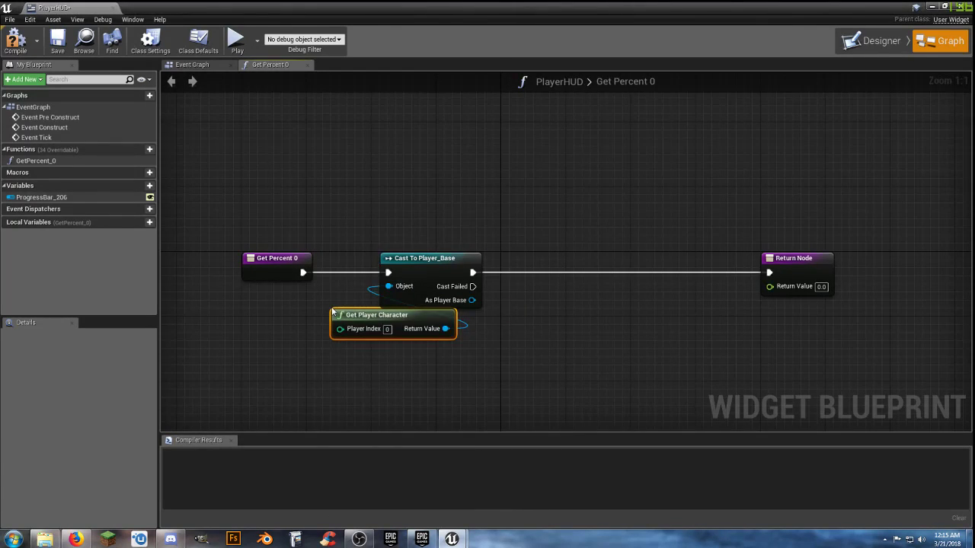
pyautogui.moveTo(356, 307); pyautogui.dragTo(266, 316)
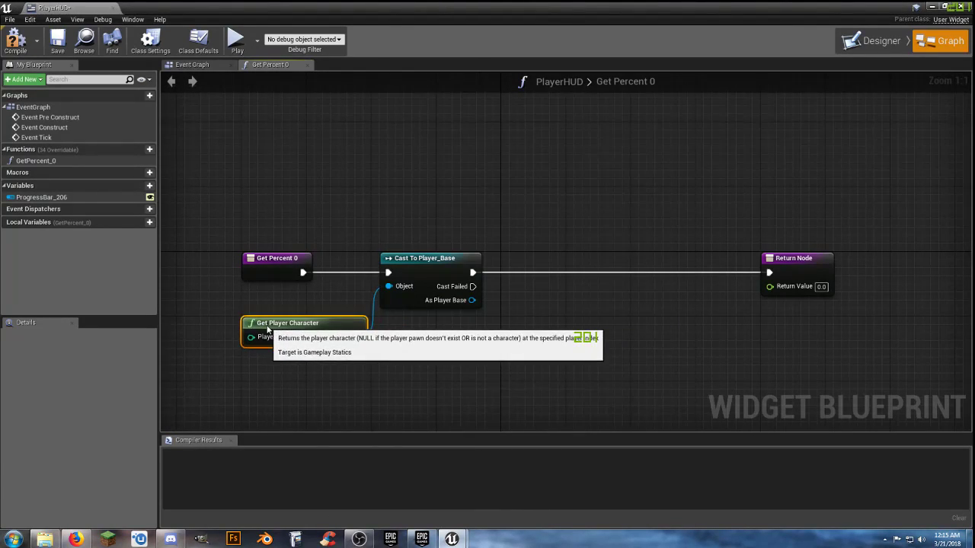
pyautogui.moveTo(425, 265); pyautogui.dragTo(433, 265)
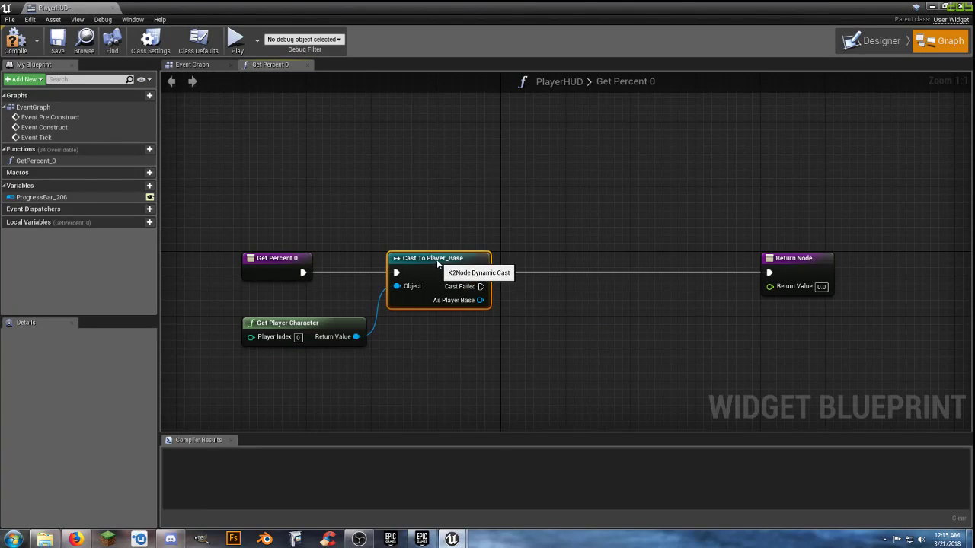
# Add a Get Health node from the cast's As Player Base output
pyautogui.moveTo(480, 300); pyautogui.dragTo(520, 322)
pyautogui.write('geth')
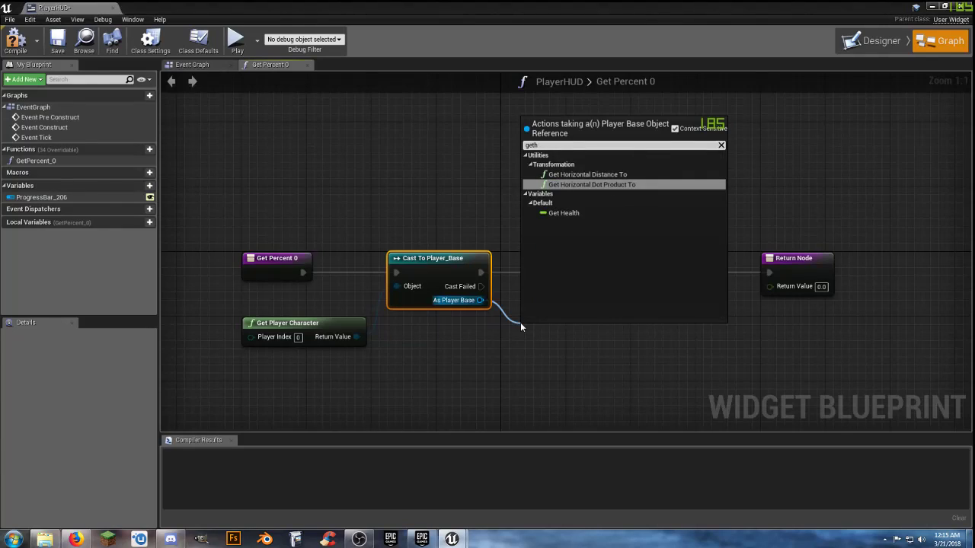
pyautogui.click(578, 214)
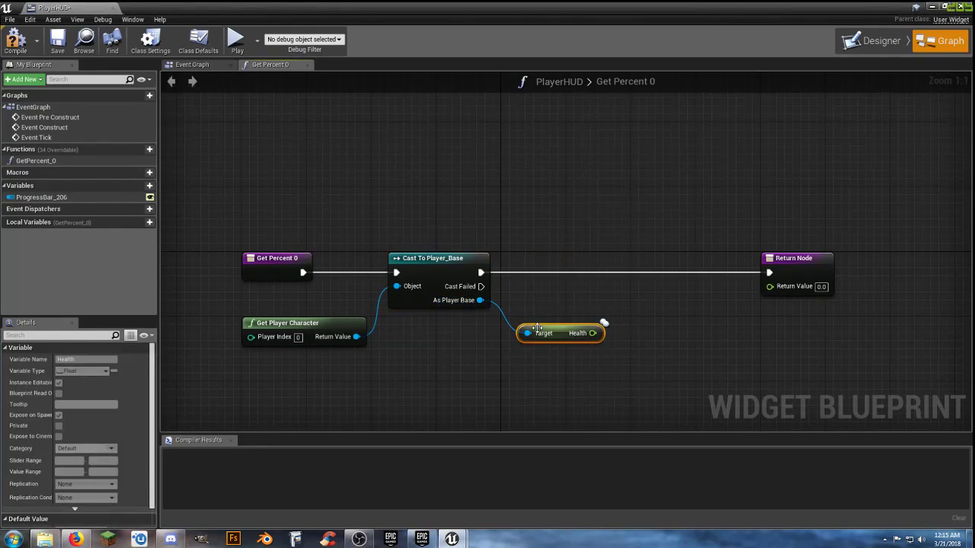
# Divide Health by 100 with a float / float node and feed the result into the Return Node's Return Value, keeping the nodes close together
pyautogui.moveTo(565, 333)
pyautogui.mouseDown()
pyautogui.moveTo(549, 316)
pyautogui.moveTo(615, 333)
pyautogui.moveTo(602, 325)
pyautogui.mouseUp()
pyautogui.write('floa')
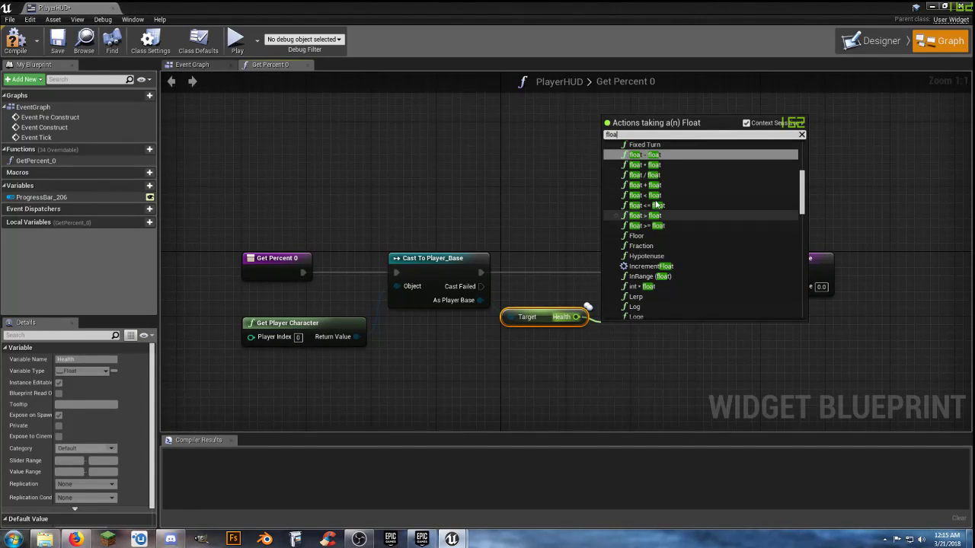
pyautogui.click(658, 175)
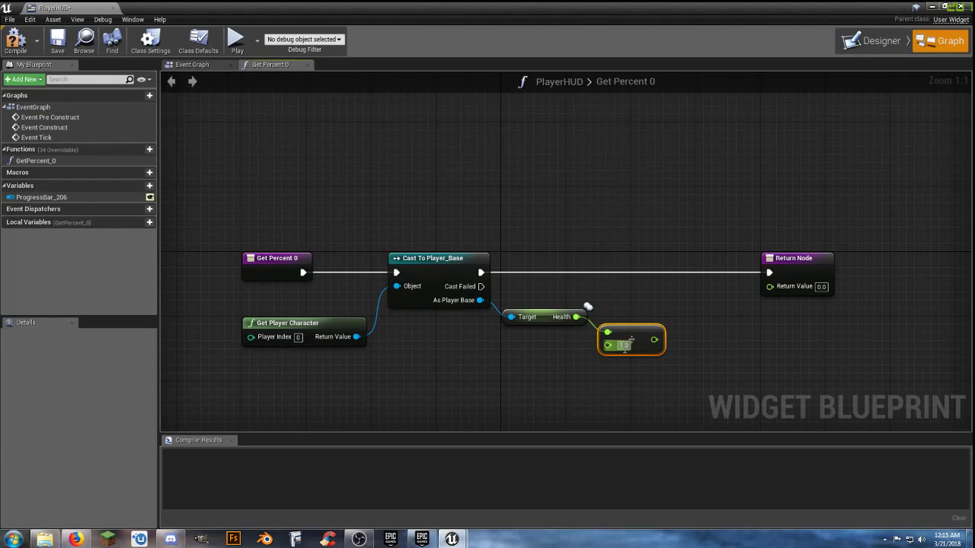
pyautogui.moveTo(628, 333)
pyautogui.mouseDown()
pyautogui.moveTo(643, 325)
pyautogui.moveTo(635, 305)
pyautogui.mouseUp()
pyautogui.write('100')
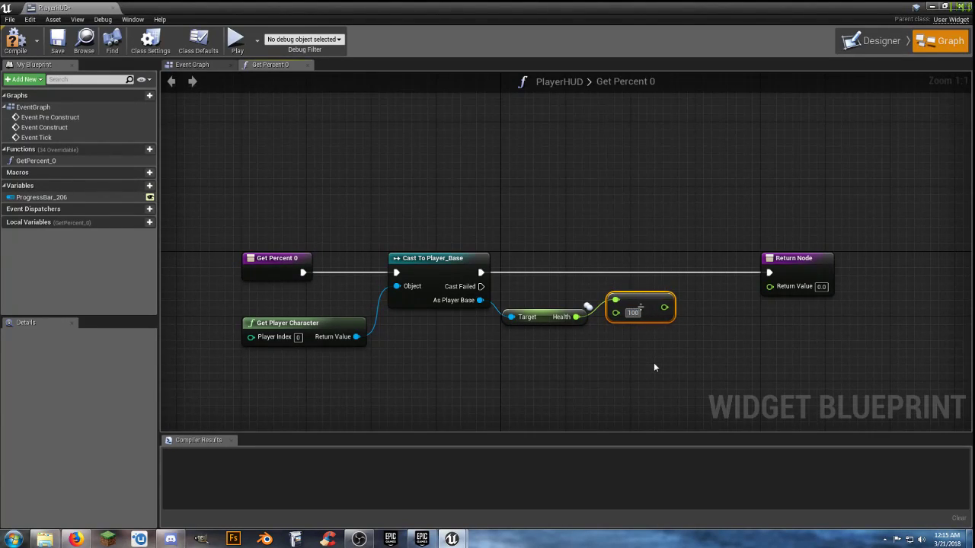
pyautogui.click(654, 364)
pyautogui.moveTo(668, 306); pyautogui.dragTo(729, 259)
pyautogui.click(704, 341)
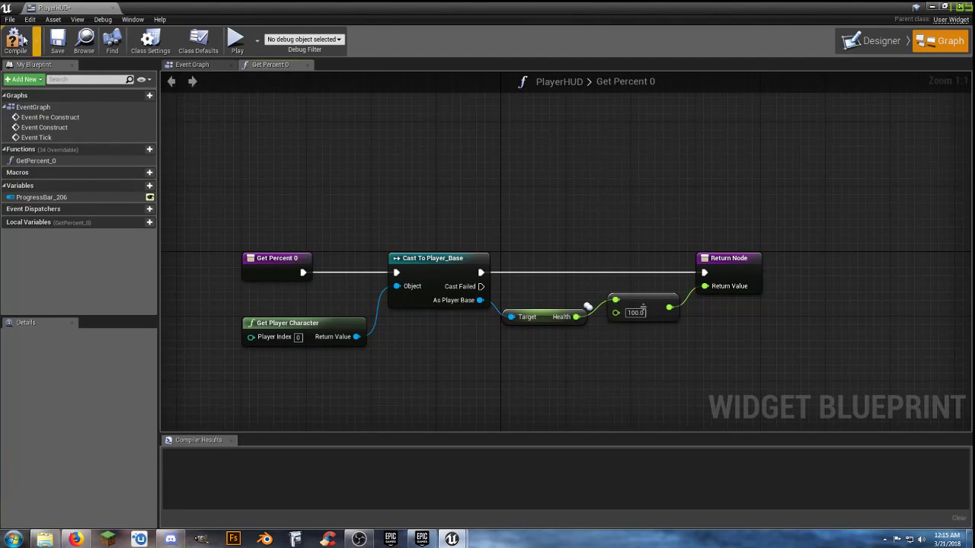
# Compile, save and close PlayerHUD, and open the Player_Base blueprint from Characters/Player/Blueprints
pyautogui.click(15, 42)
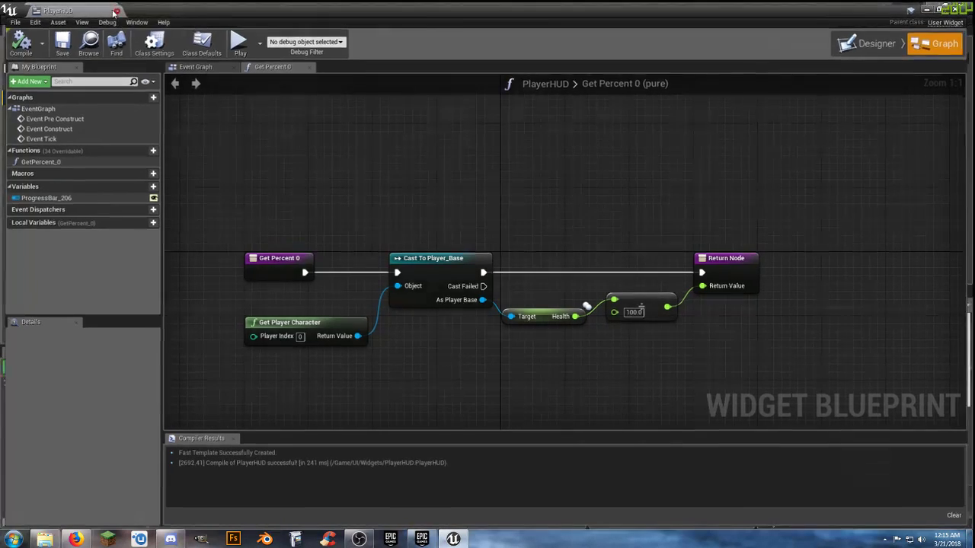
pyautogui.click(115, 12)
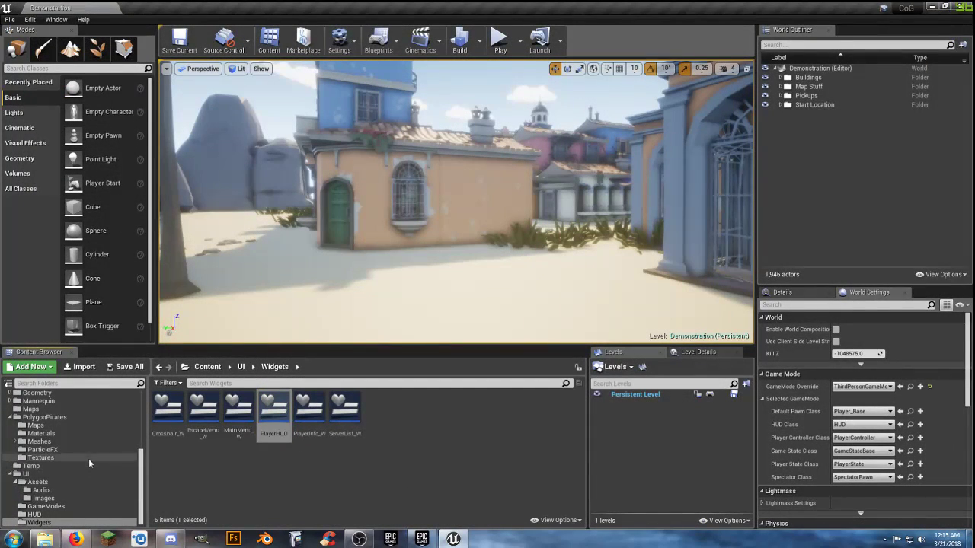
pyautogui.scroll(3, 51, 432)
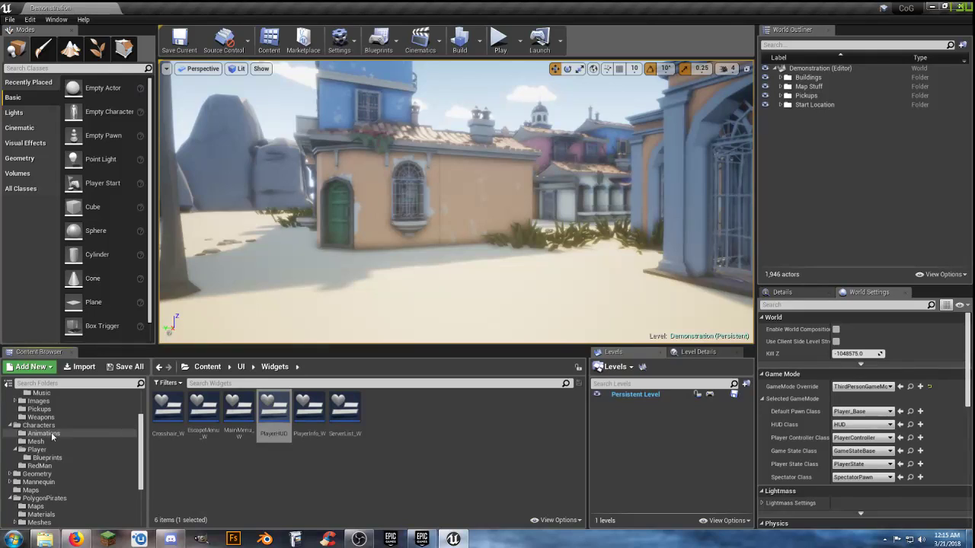
pyautogui.click(46, 458)
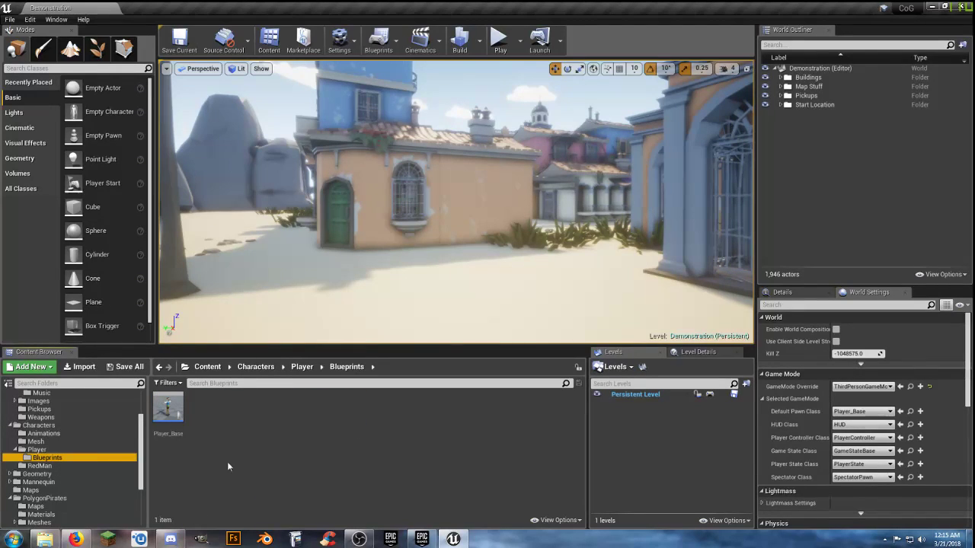
pyautogui.doubleClick(167, 403)
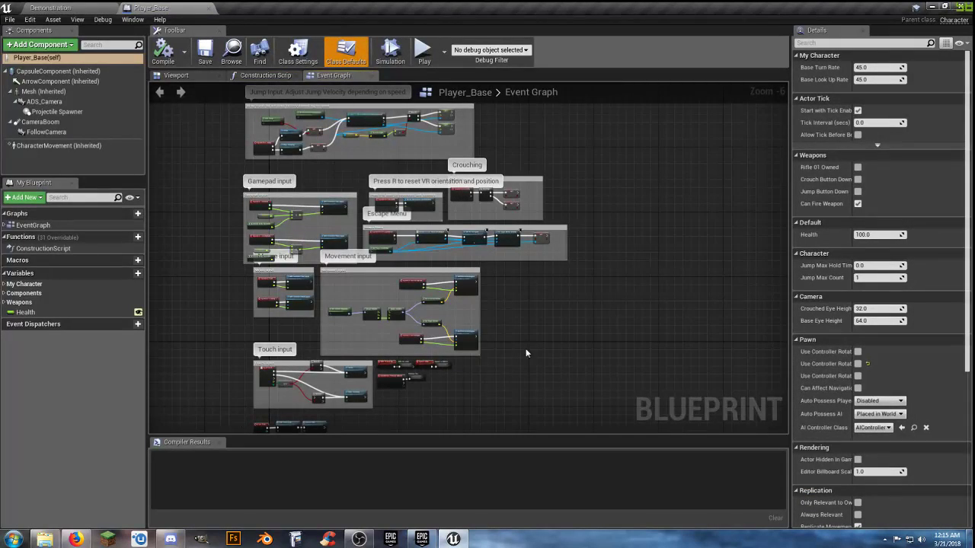
# Add an Event BeginPlay node in empty space below the Event Tick chain and align it with Event Tick
pyautogui.scroll(3, 516, 344)
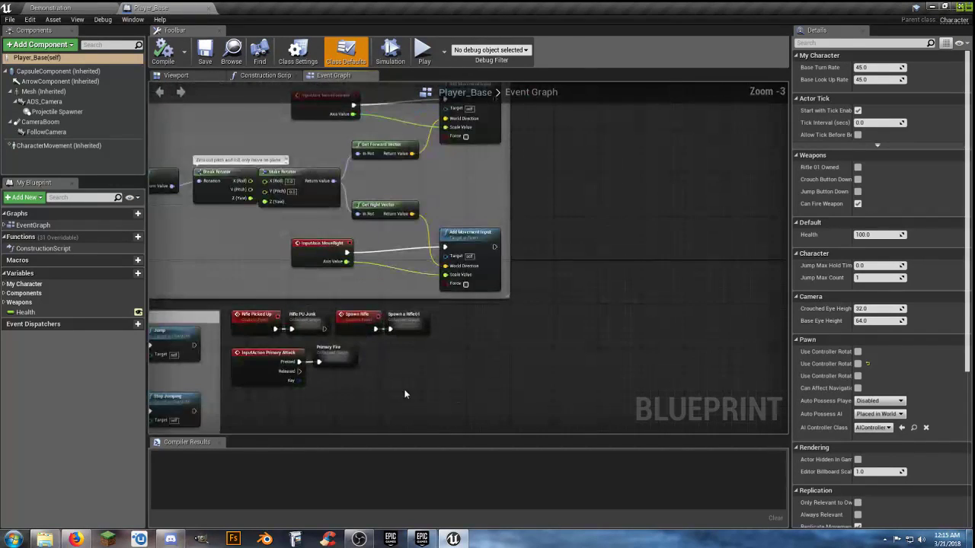
pyautogui.moveTo(611, 218); pyautogui.dragTo(753, 185, button='right')
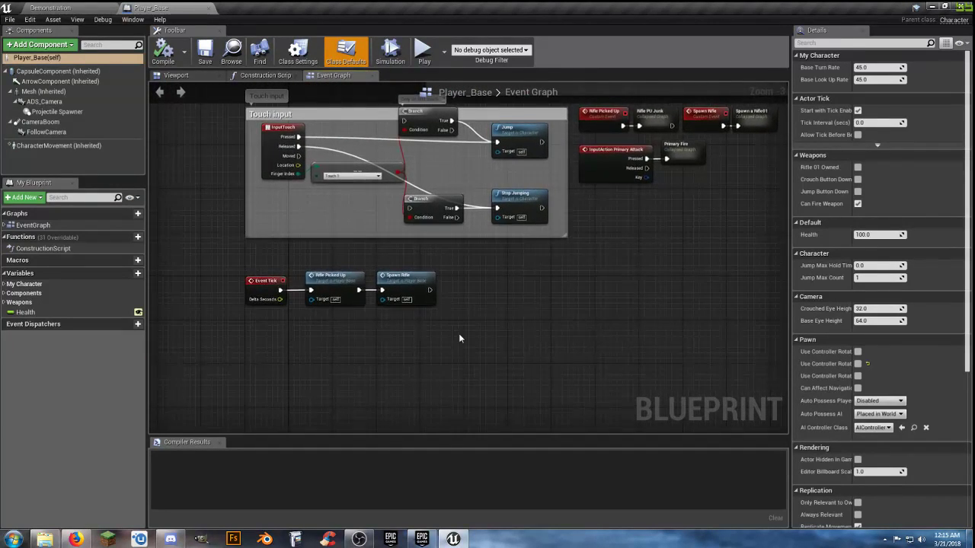
pyautogui.moveTo(309, 404); pyautogui.dragTo(405, 349, button='right')
pyautogui.scroll(3, 352, 328)
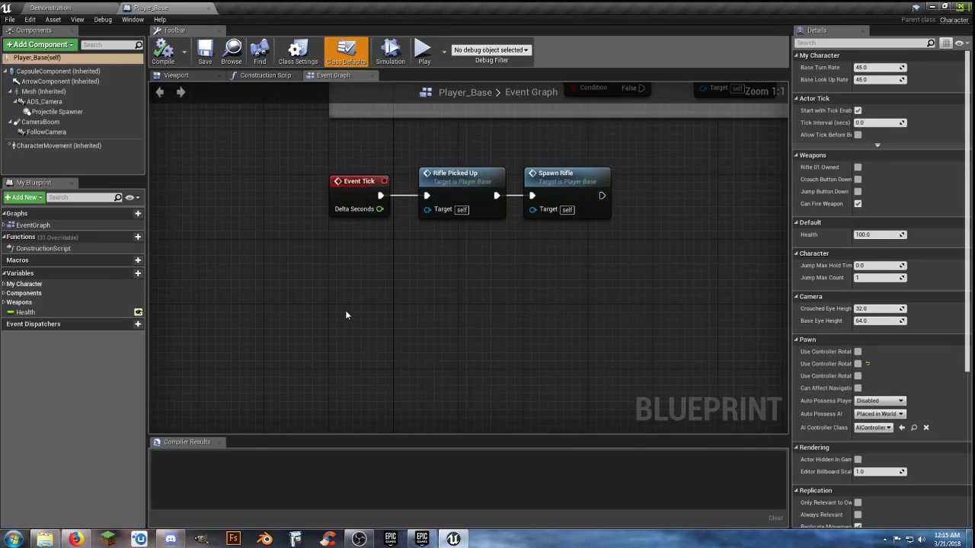
pyautogui.rightClick(344, 314)
pyautogui.write('eventb')
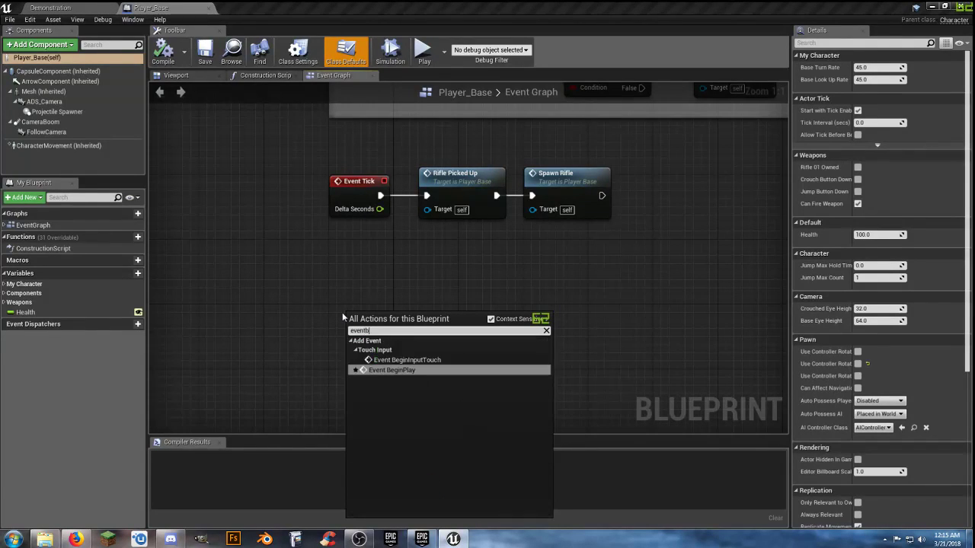
pyautogui.click(399, 371)
pyautogui.moveTo(385, 317)
pyautogui.mouseDown()
pyautogui.moveTo(379, 271)
pyautogui.moveTo(371, 320)
pyautogui.mouseUp()
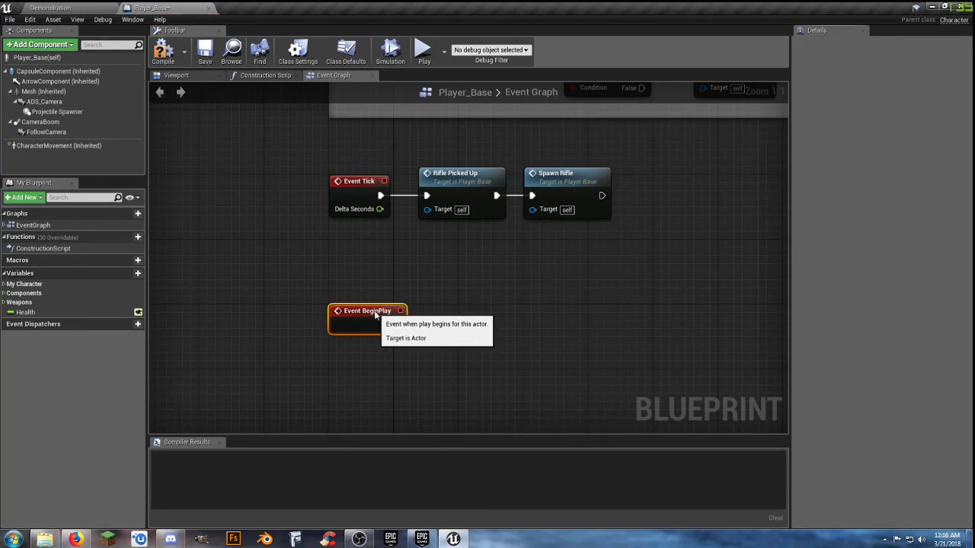
pyautogui.click(447, 330)
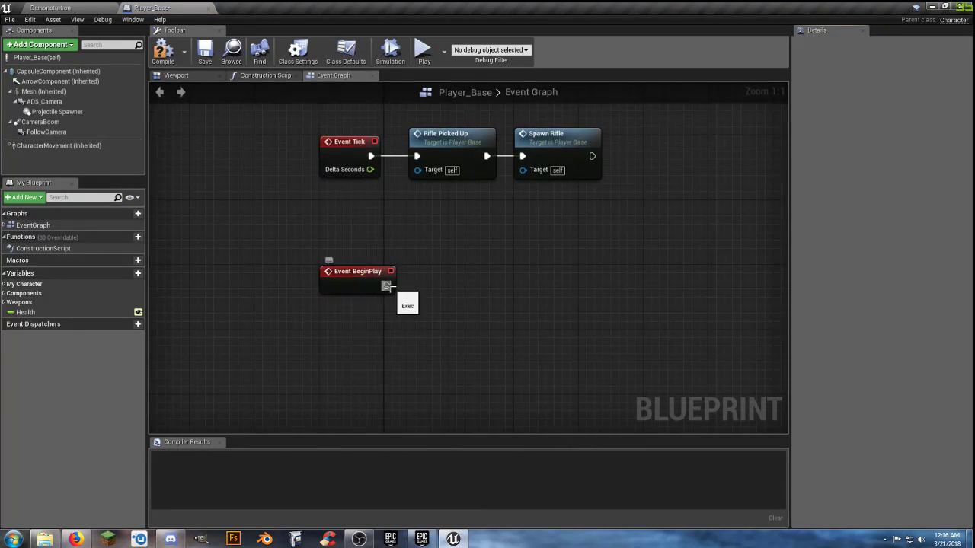
# Add a Create Widget node after Event BeginPlay, set its class to PlayerHUD and position it in line with the event
pyautogui.moveTo(387, 286); pyautogui.dragTo(448, 284)
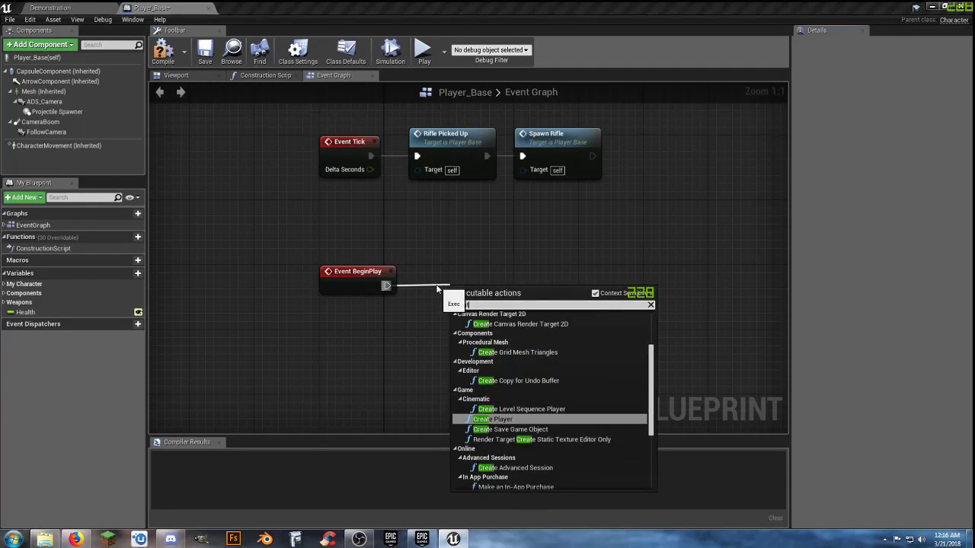
pyautogui.write('createw')
pyautogui.click(492, 327)
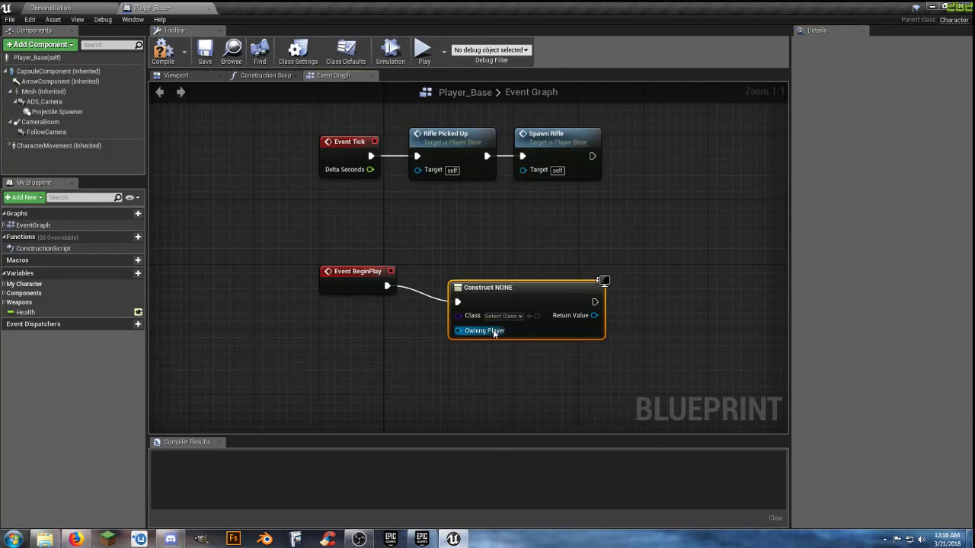
pyautogui.click(514, 318)
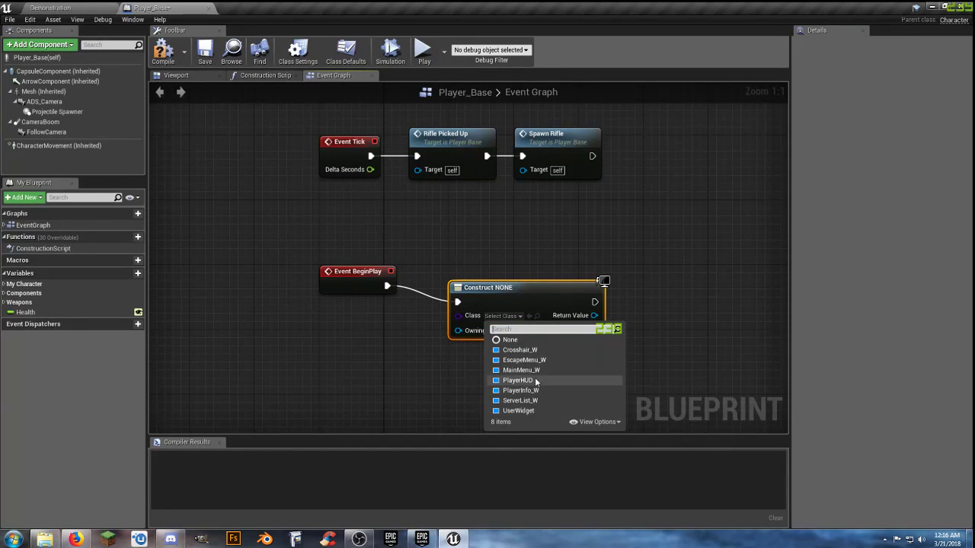
pyautogui.click(535, 380)
pyautogui.moveTo(504, 293); pyautogui.dragTo(548, 270)
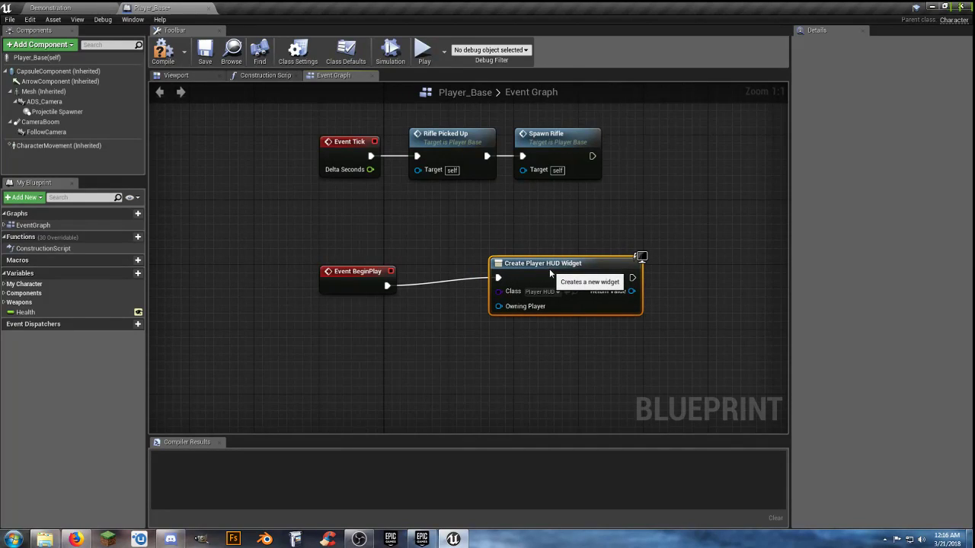
# Supply the widget's Owning Player from a Get Player Controller node placed below Event BeginPlay, and tighten the node spacing
pyautogui.moveTo(499, 313); pyautogui.dragTo(411, 337)
pyautogui.write('playercon')
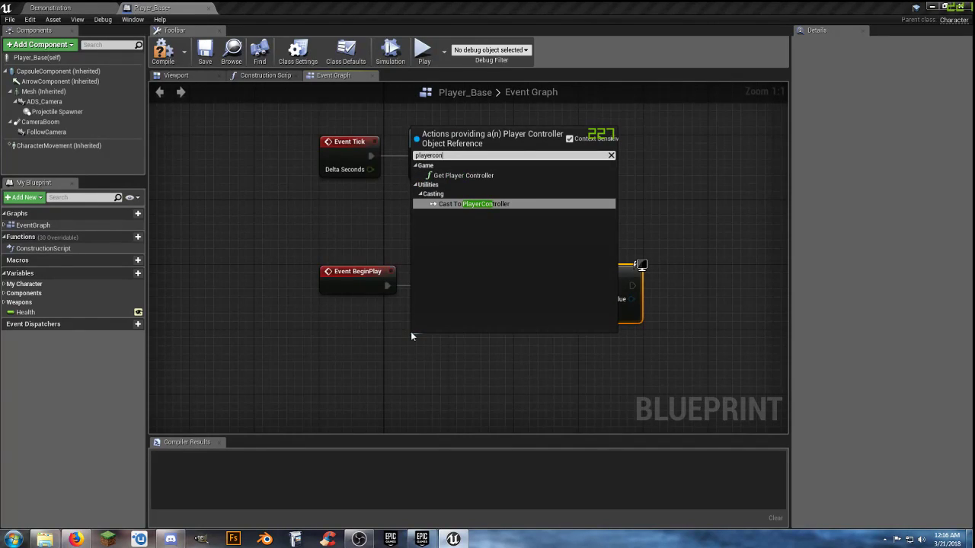
pyautogui.click(463, 175)
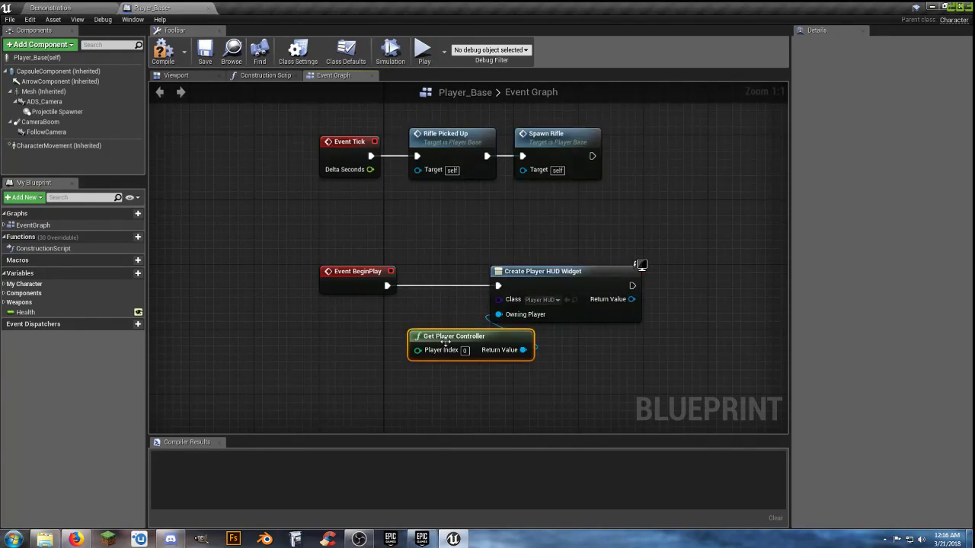
pyautogui.moveTo(446, 342); pyautogui.dragTo(357, 342)
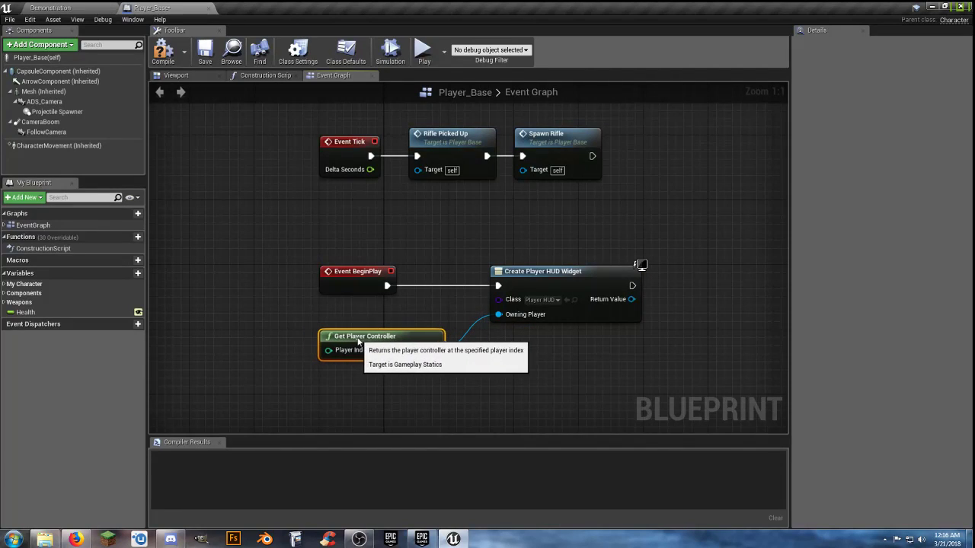
pyautogui.moveTo(510, 382); pyautogui.dragTo(436, 382, button='right')
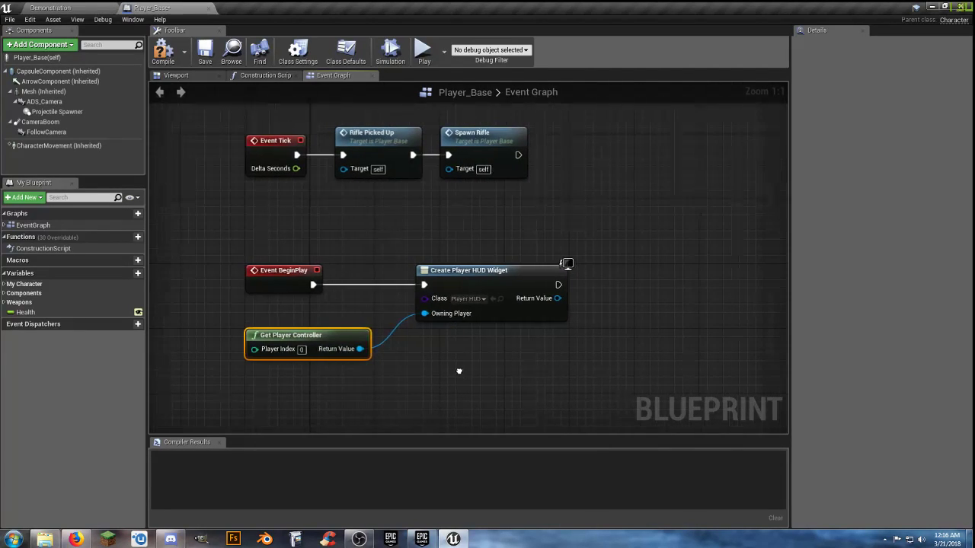
pyautogui.click(455, 280)
# Add an Add to Viewport node from the Player HUD widget's Return Value and align it beside the Create node
pyautogui.moveTo(533, 298); pyautogui.dragTo(568, 305)
pyautogui.write('add to')
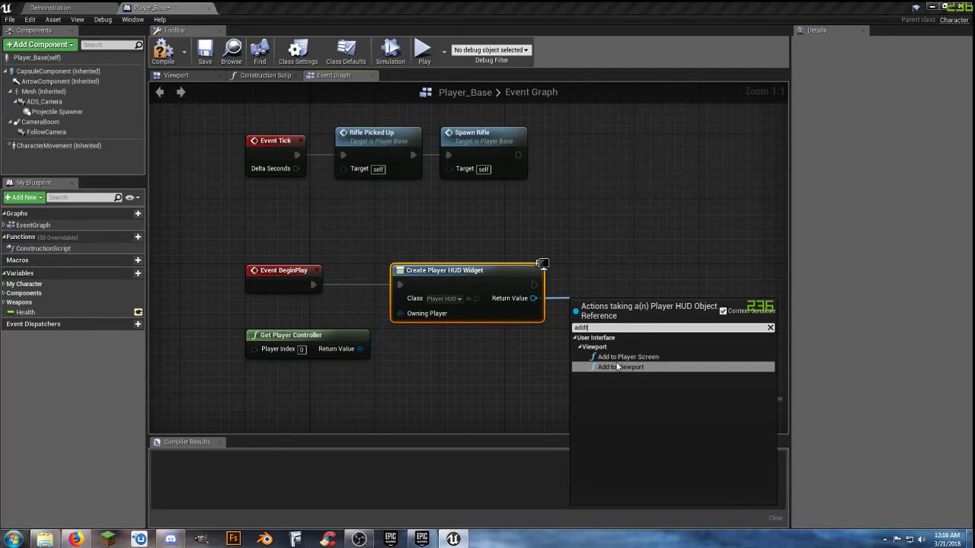
pyautogui.click(618, 365)
pyautogui.moveTo(590, 304); pyautogui.dragTo(590, 268)
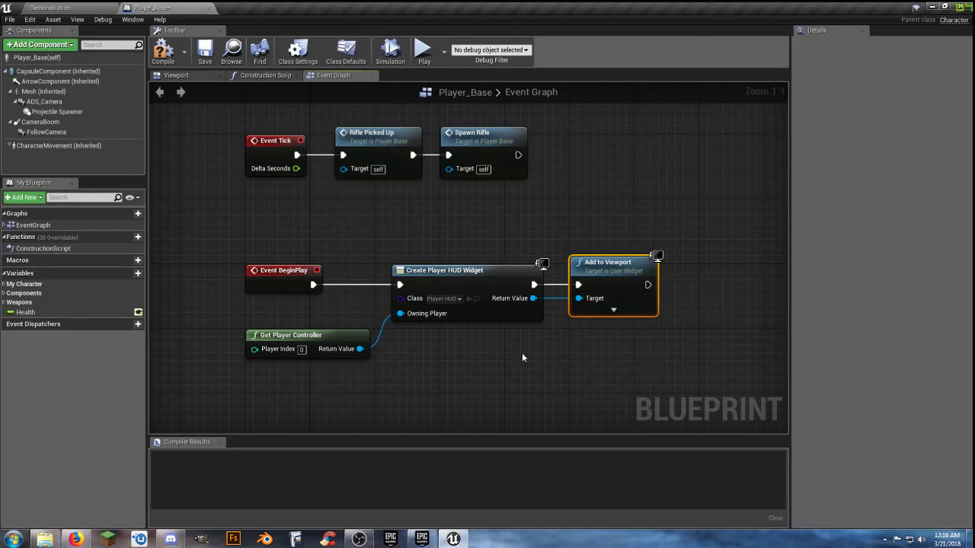
pyautogui.moveTo(523, 352); pyautogui.dragTo(495, 342, button='right')
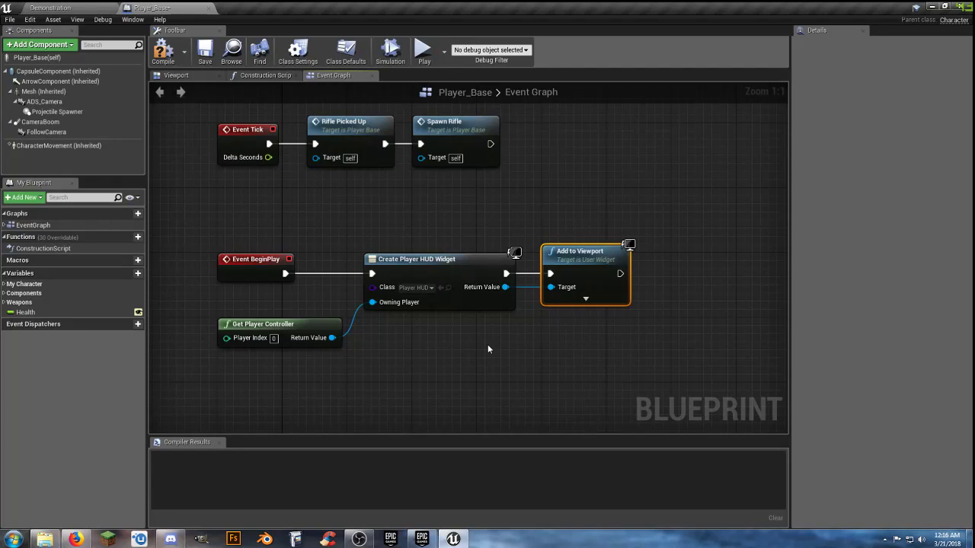
# Compile and save Player_Base, and start playing the Demonstration level in the editor to test the HUD
pyautogui.click(412, 342)
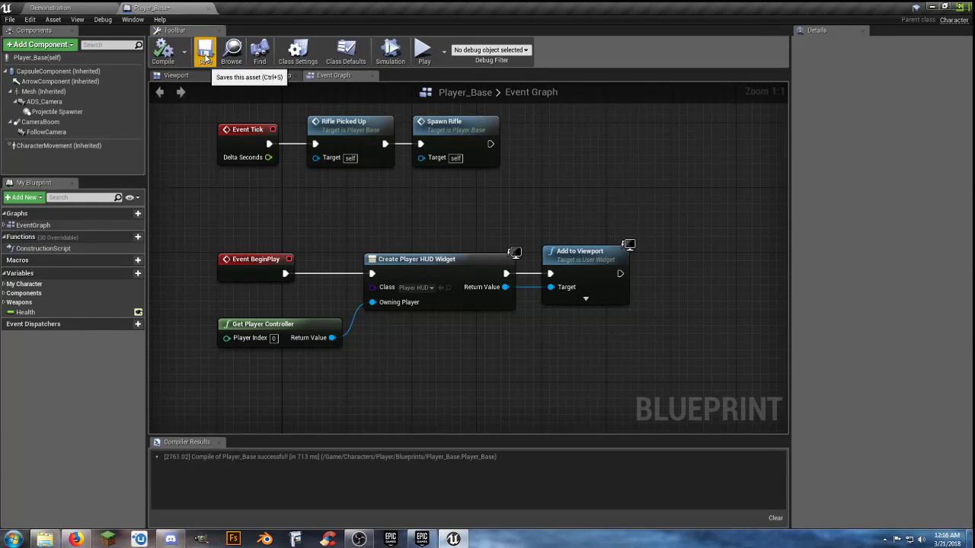
pyautogui.click(90, 13)
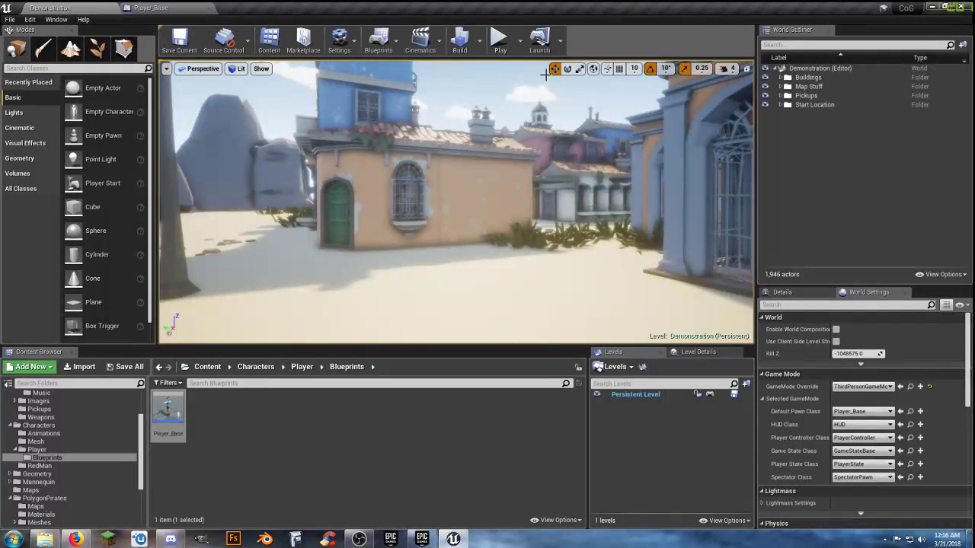
pyautogui.click(499, 44)
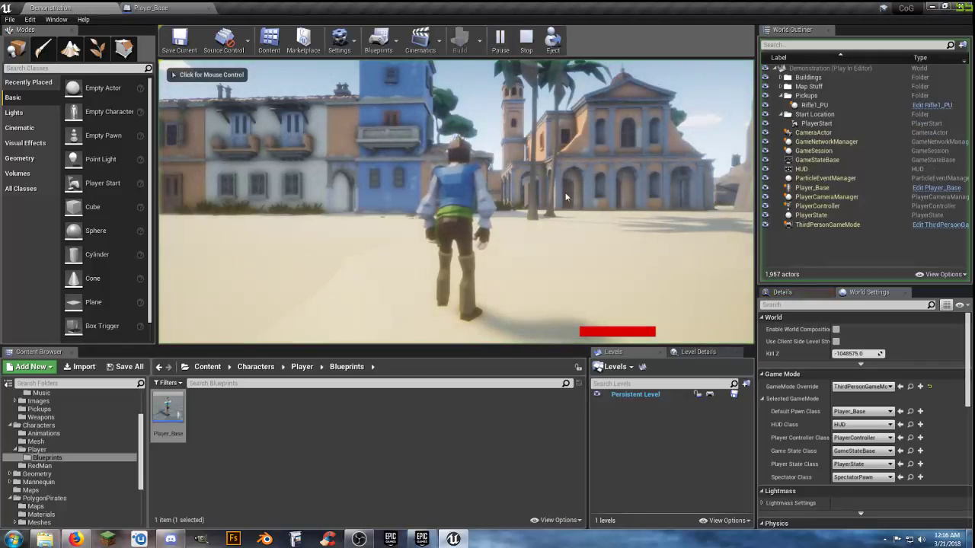
# Stop the play session and open the PlayerHUD widget from the UI Widgets folder
pyautogui.press('Escape')
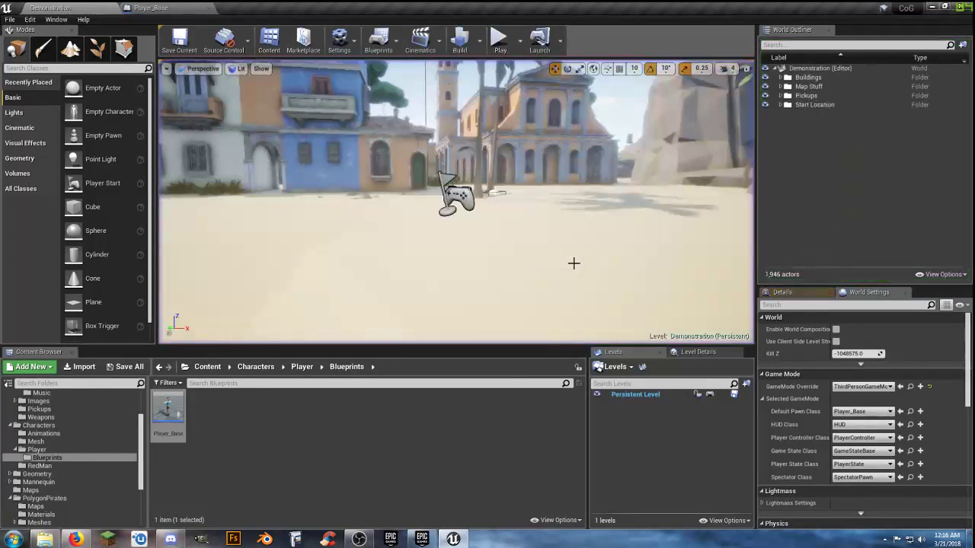
pyautogui.scroll(-3, 87, 478)
pyautogui.click(39, 520)
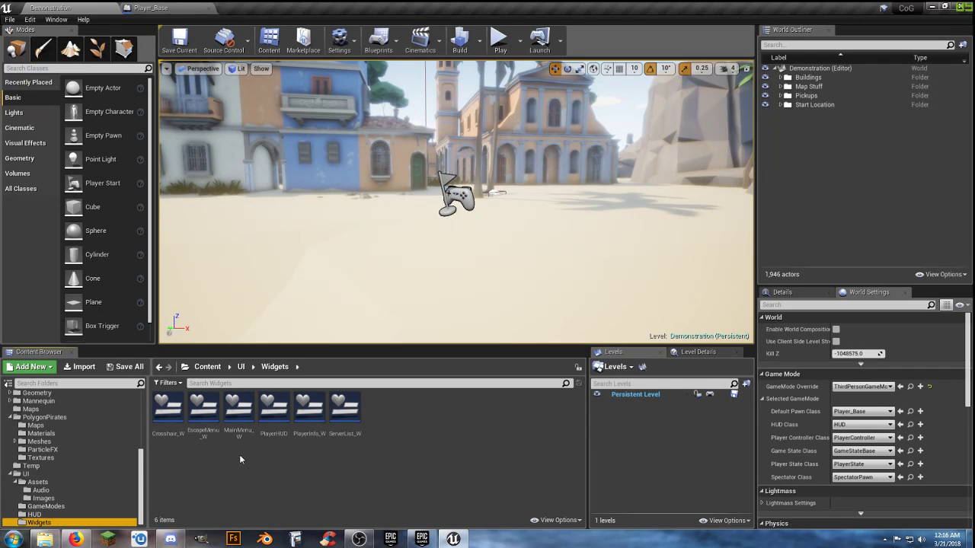
pyautogui.doubleClick(274, 411)
# Anchor the red health progress bar to the canvas's bottom-right corner, compile and save the widget, and close its editor
pyautogui.click(639, 357)
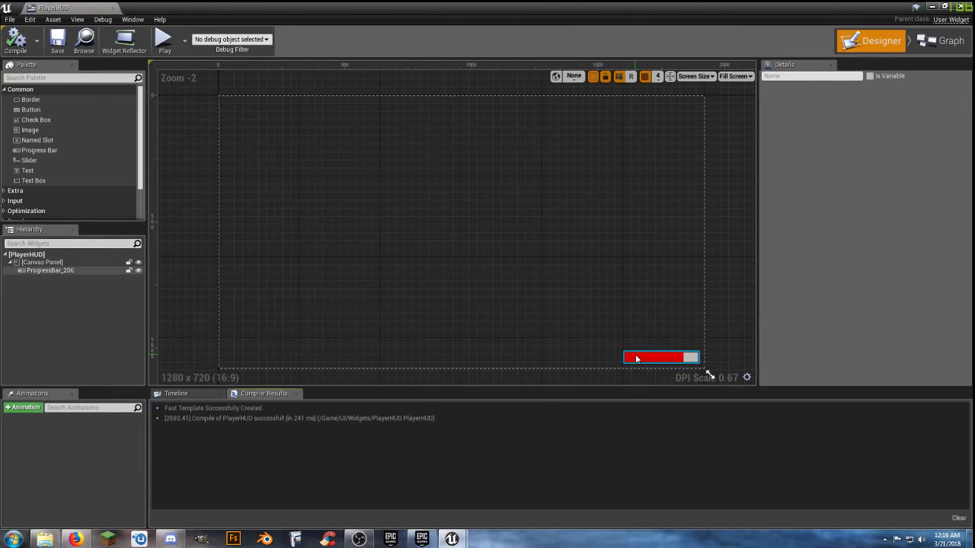
pyautogui.click(861, 116)
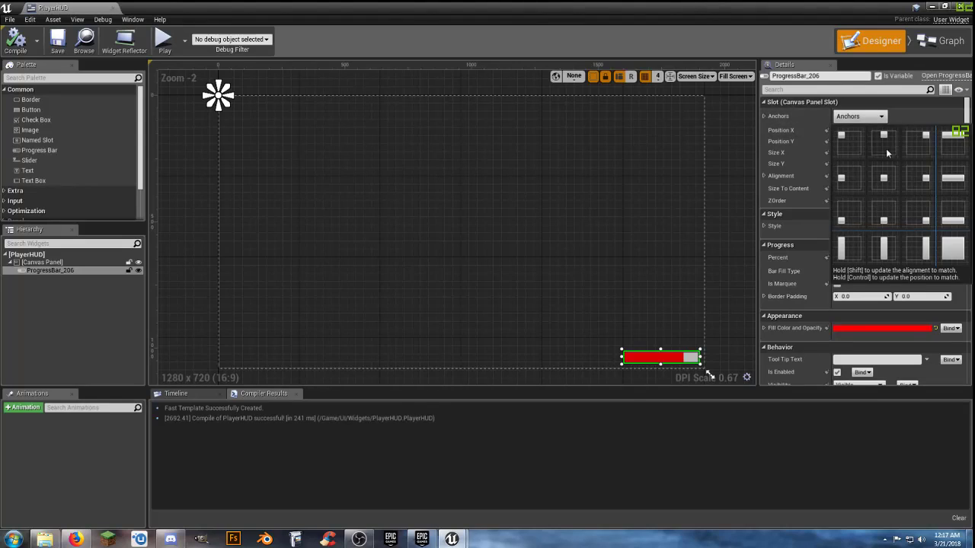
pyautogui.click(916, 212)
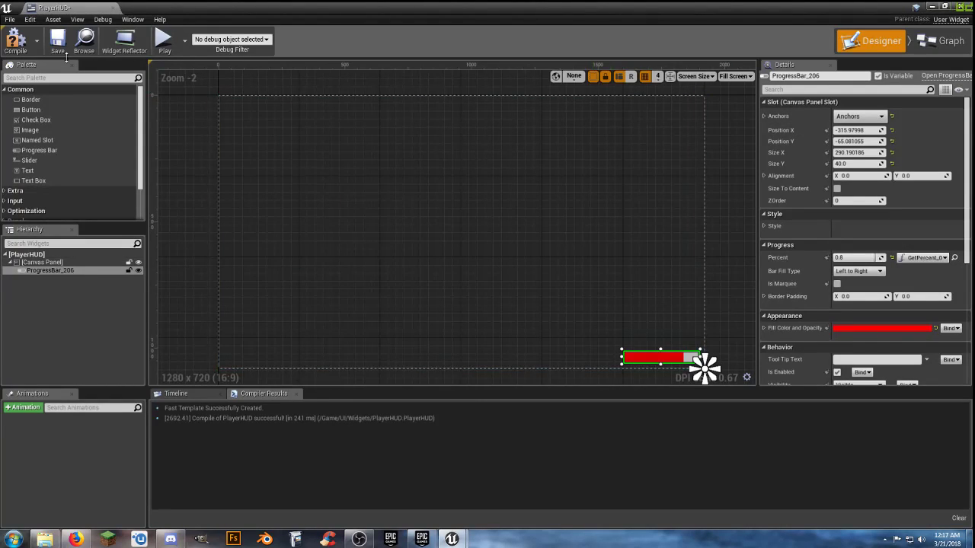
pyautogui.click(15, 42)
pyautogui.click(57, 40)
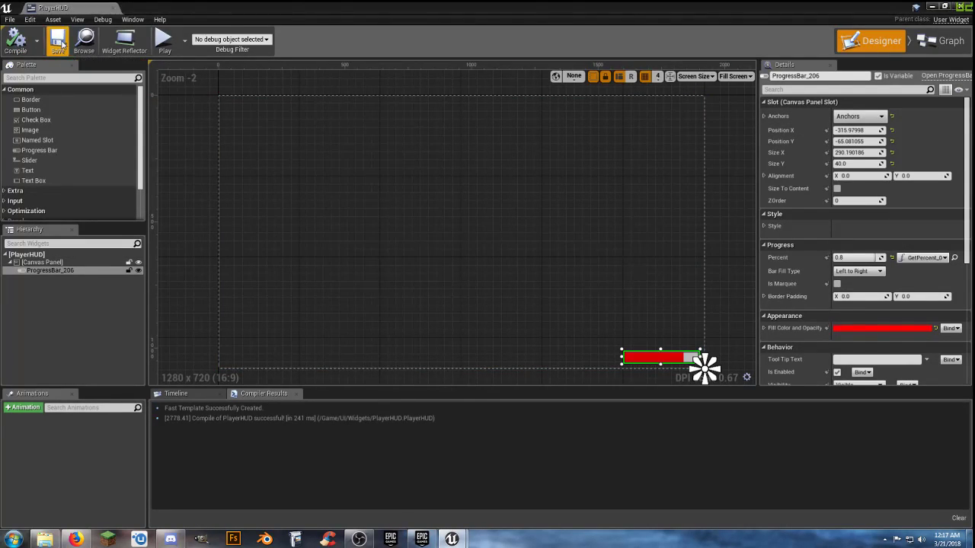
pyautogui.click(114, 7)
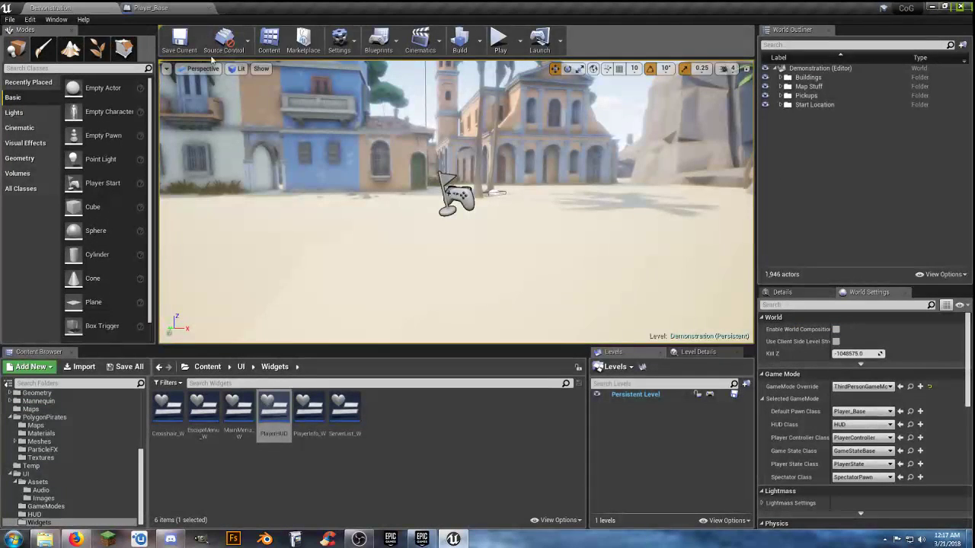
# Play the Demonstration level, run the character around the beach to check the health bar's placement, and stop playing
pyautogui.click(495, 45)
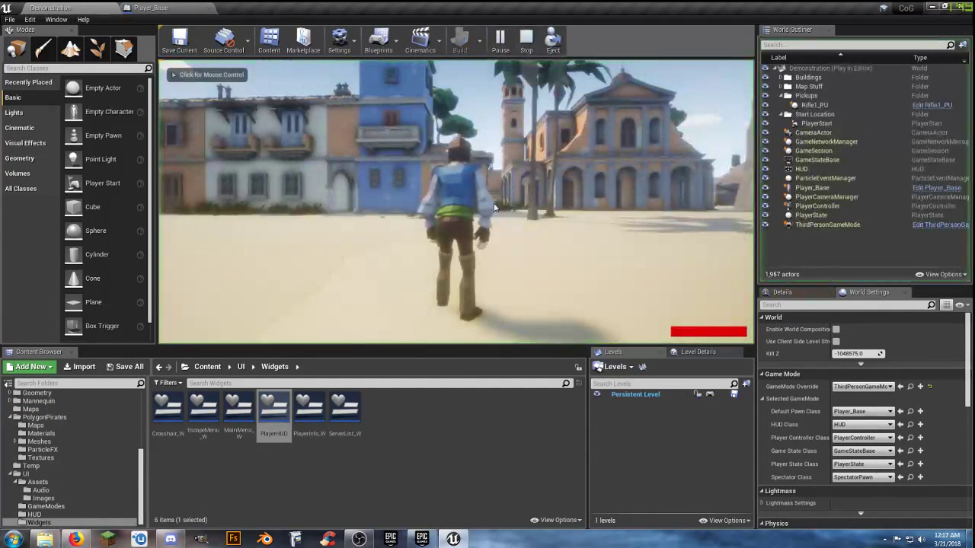
pyautogui.press('w')
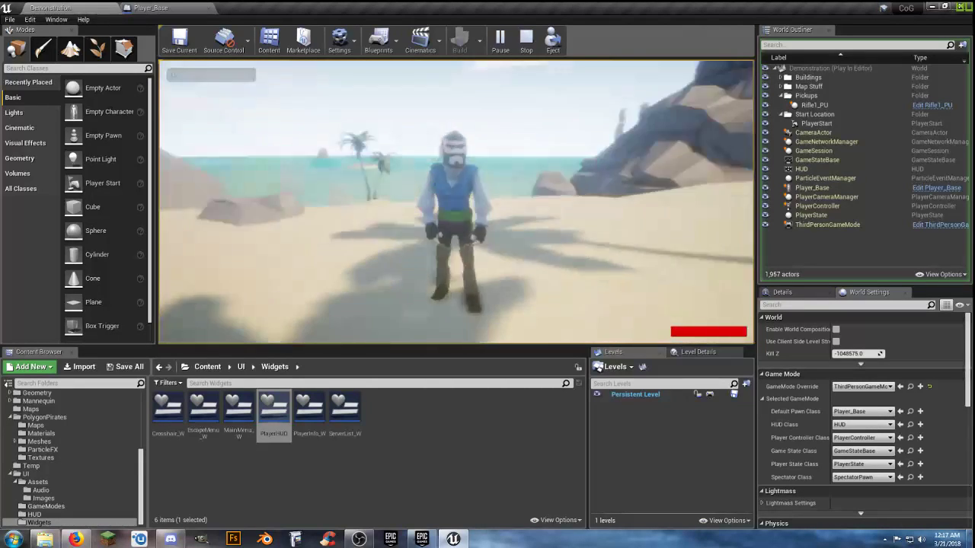
pyautogui.press('w')
pyautogui.press('w')
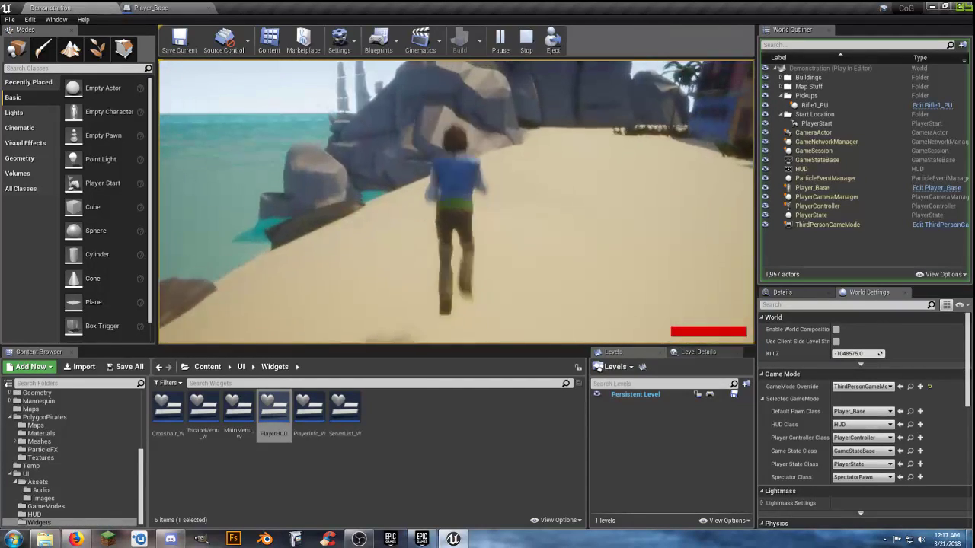
pyautogui.press('w')
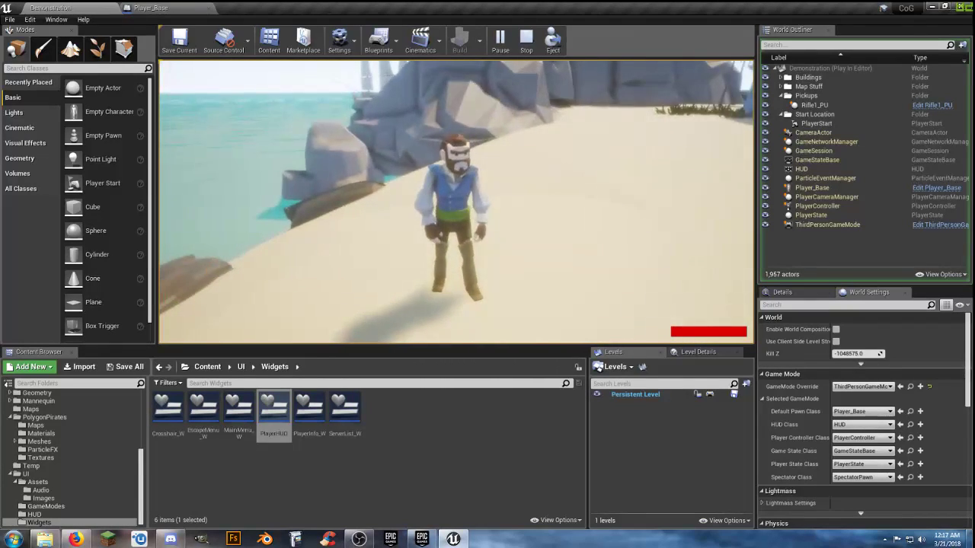
pyautogui.press('w')
pyautogui.press('w')
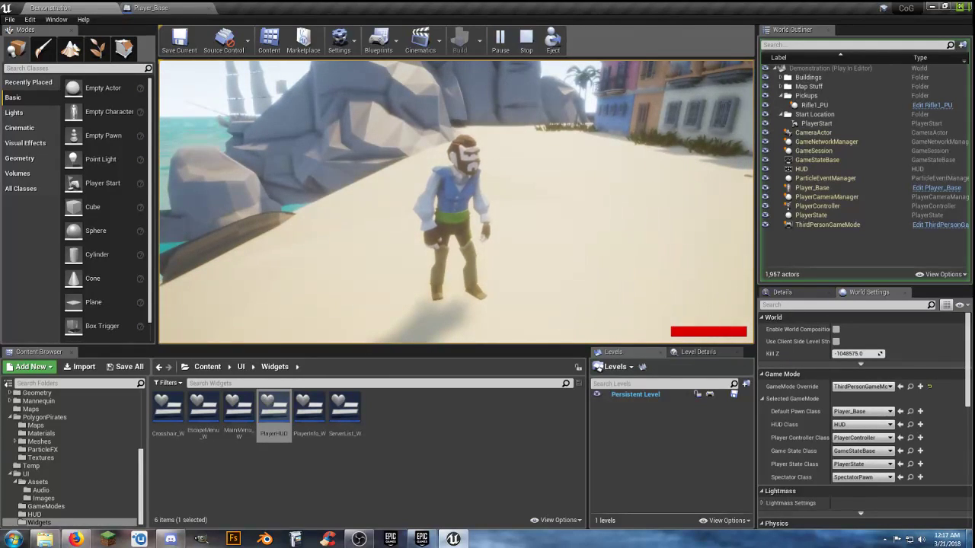
pyautogui.press('w')
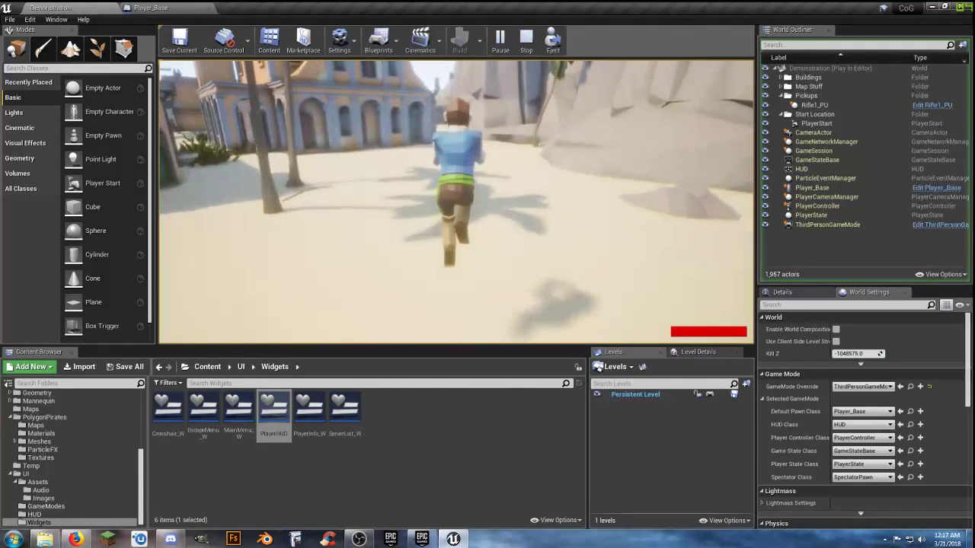
pyautogui.press('w')
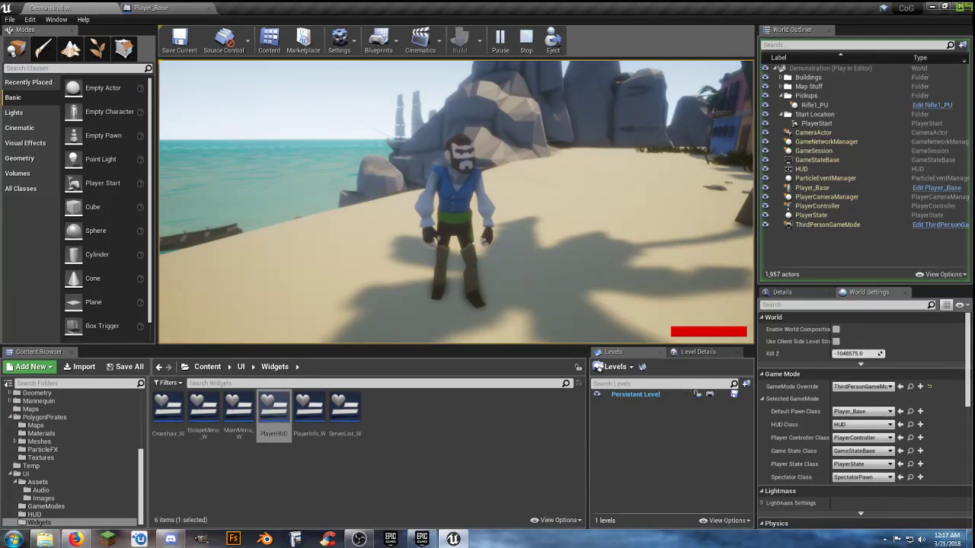
pyautogui.press('Escape')
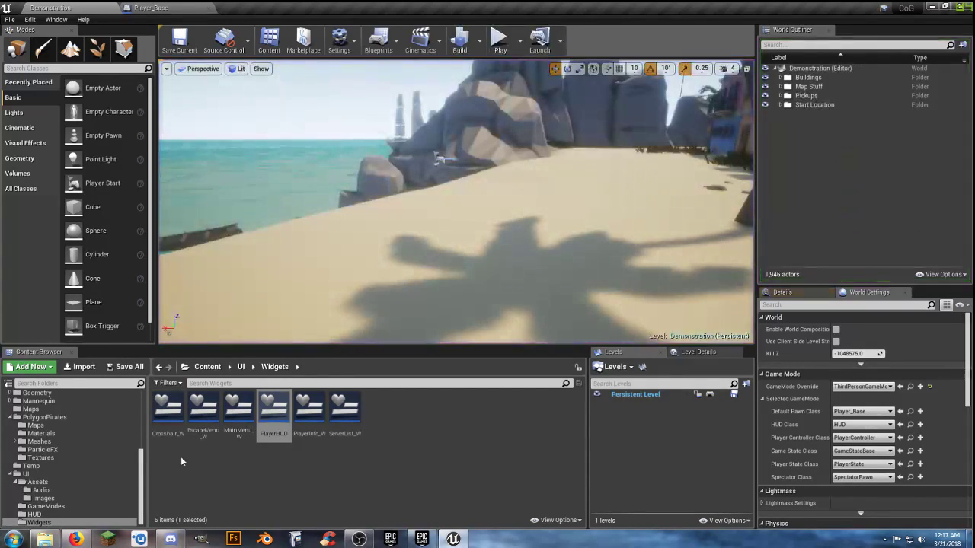
# Create a folder named Triggers inside the Asset folder and open it
pyautogui.click(397, 449)
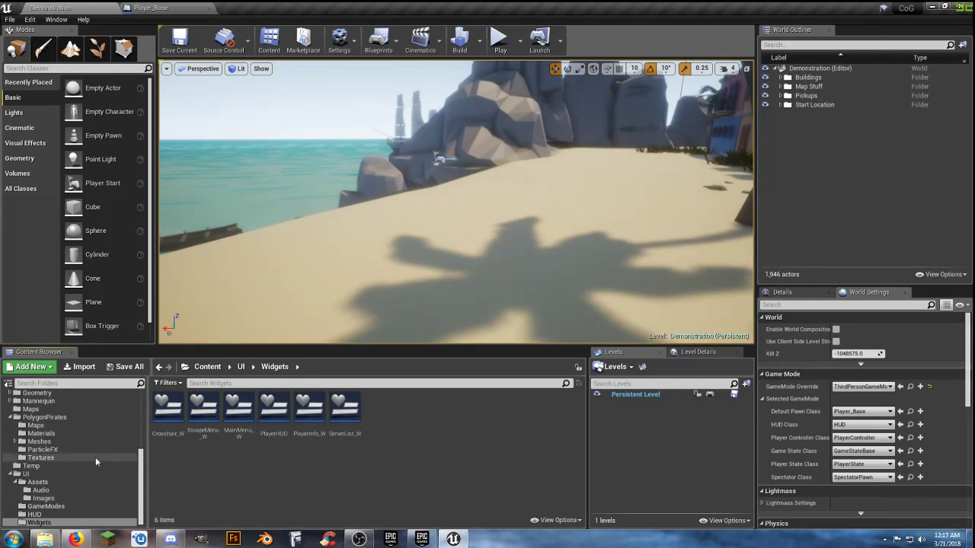
pyautogui.scroll(8, 94, 451)
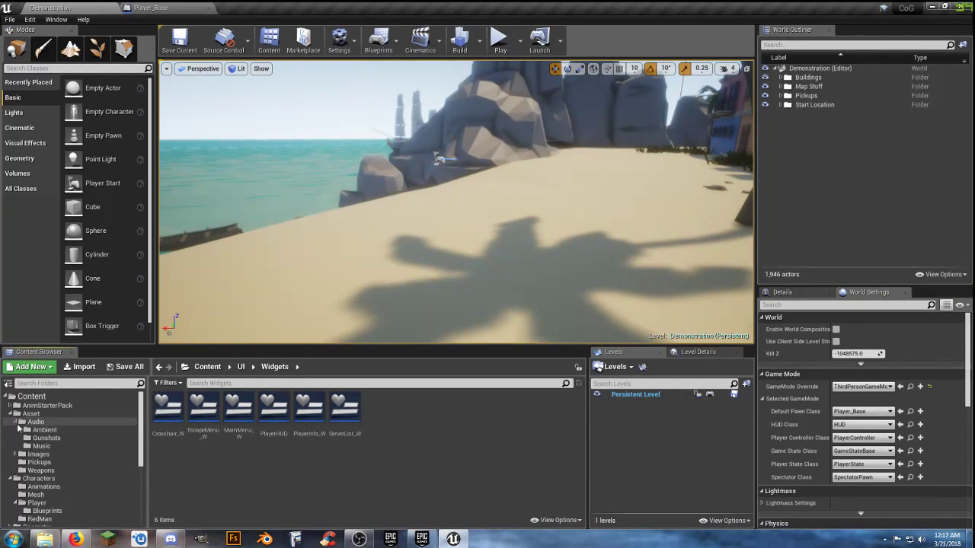
pyautogui.click(31, 414)
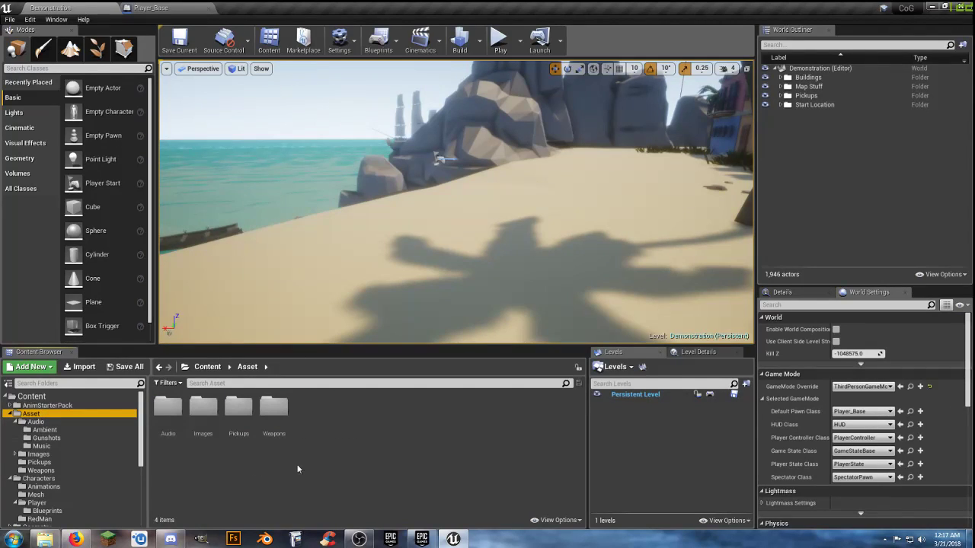
pyautogui.rightClick(319, 412)
pyautogui.click(346, 102)
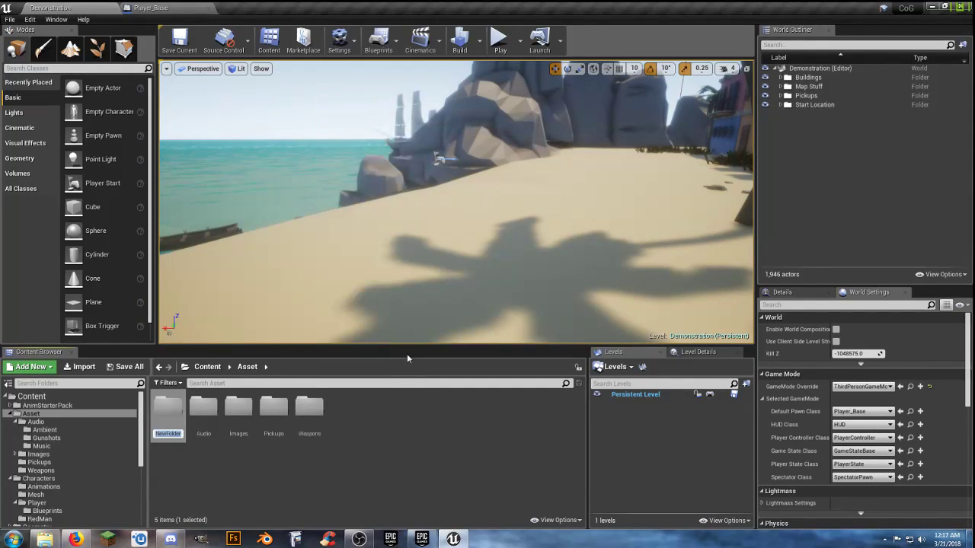
pyautogui.write('Triggers')
pyautogui.press('Return')
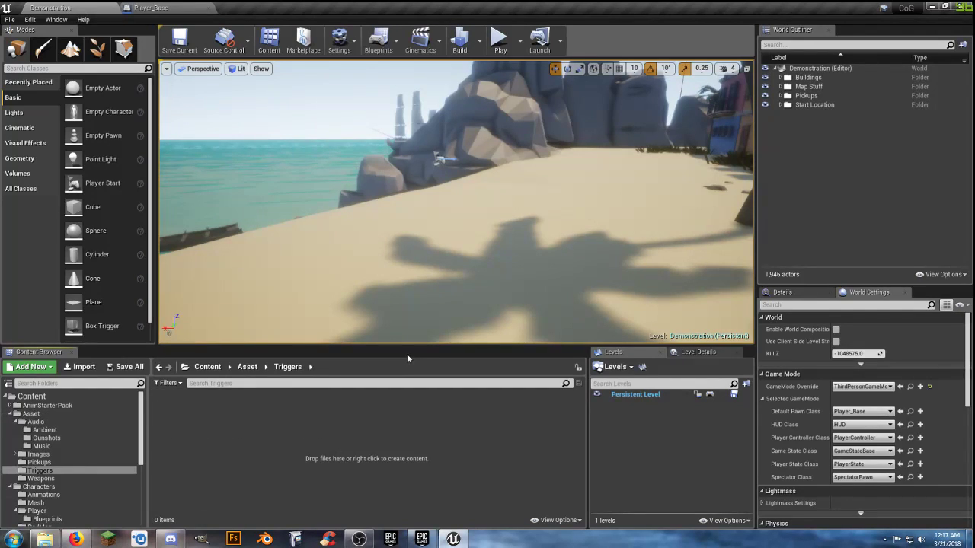
# Create an Actor-based Blueprint Class named PainPal in the Triggers folder
pyautogui.rightClick(232, 424)
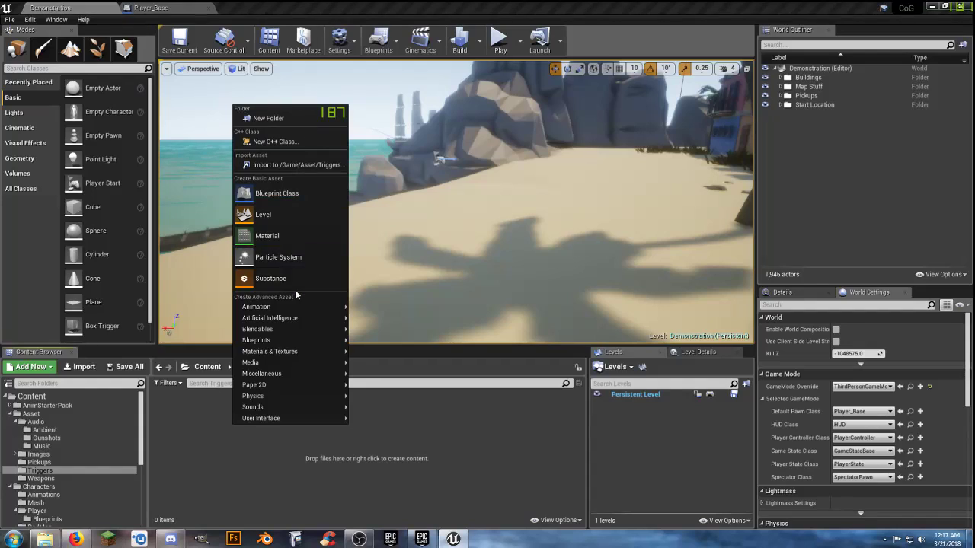
pyautogui.click(281, 195)
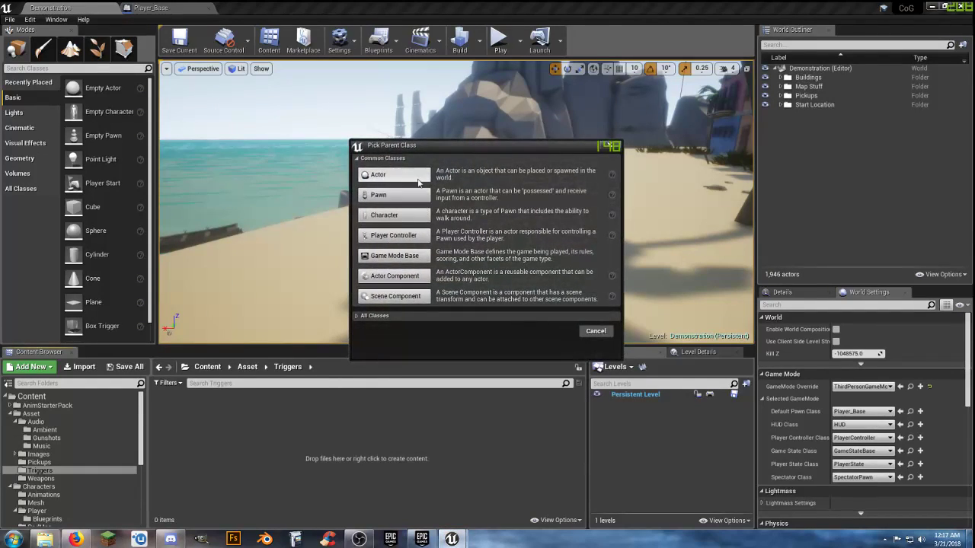
pyautogui.click(388, 180)
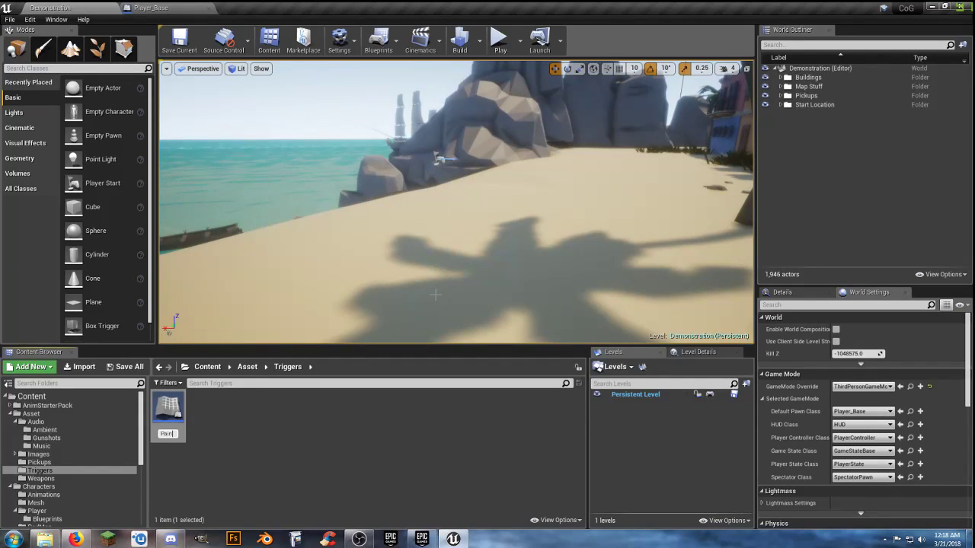
pyautogui.write('PainPai')
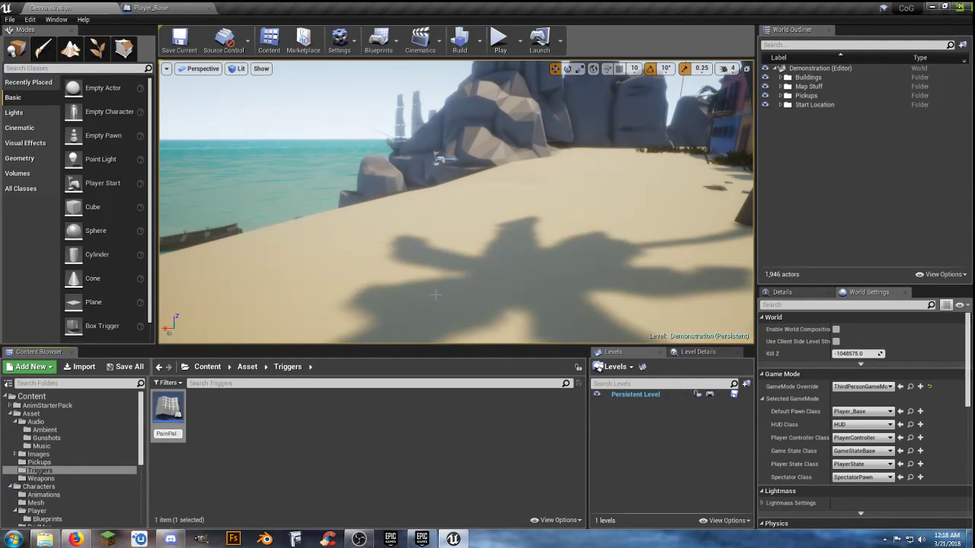
pyautogui.write('l')
pyautogui.press('Return')
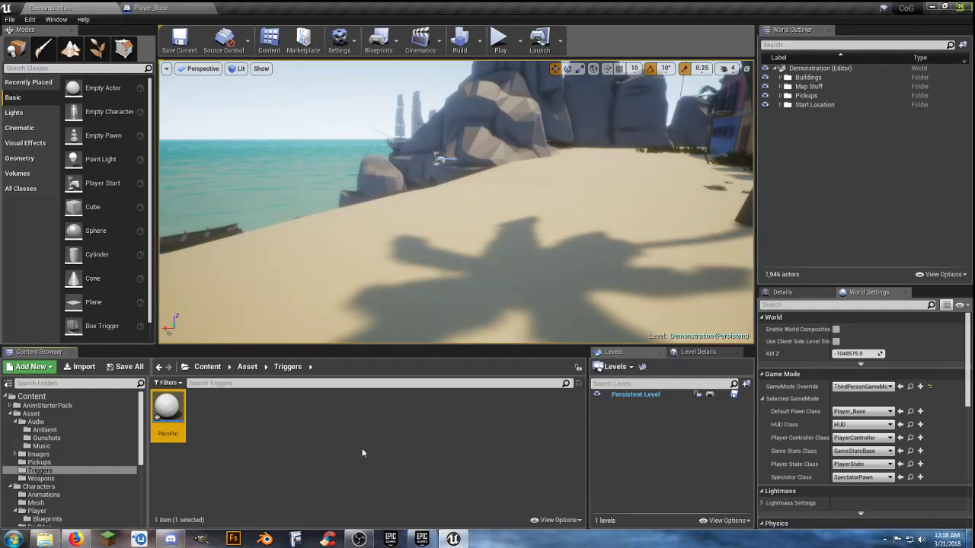
# Open the PainPal blueprint and add a Cube component under its default scene root
pyautogui.press('Return')
pyautogui.click(57, 59)
pyautogui.click(42, 45)
pyautogui.click(40, 174)
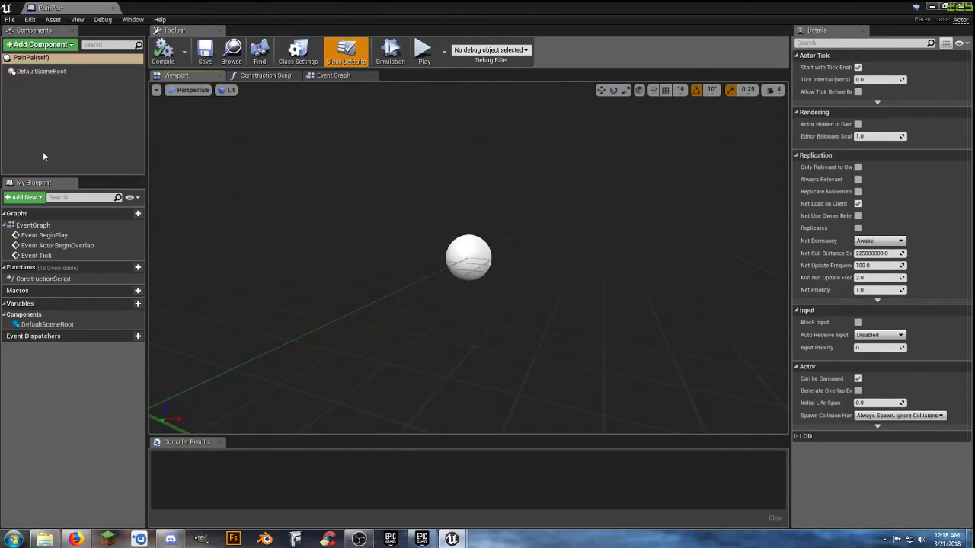
# Add a Box Collision component as a child of the Cube
pyautogui.click(42, 45)
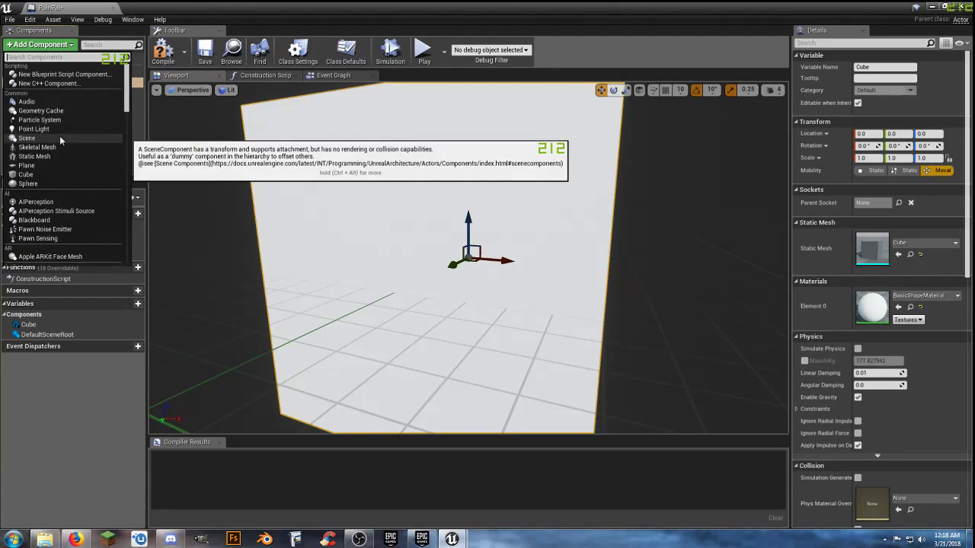
pyautogui.write('box')
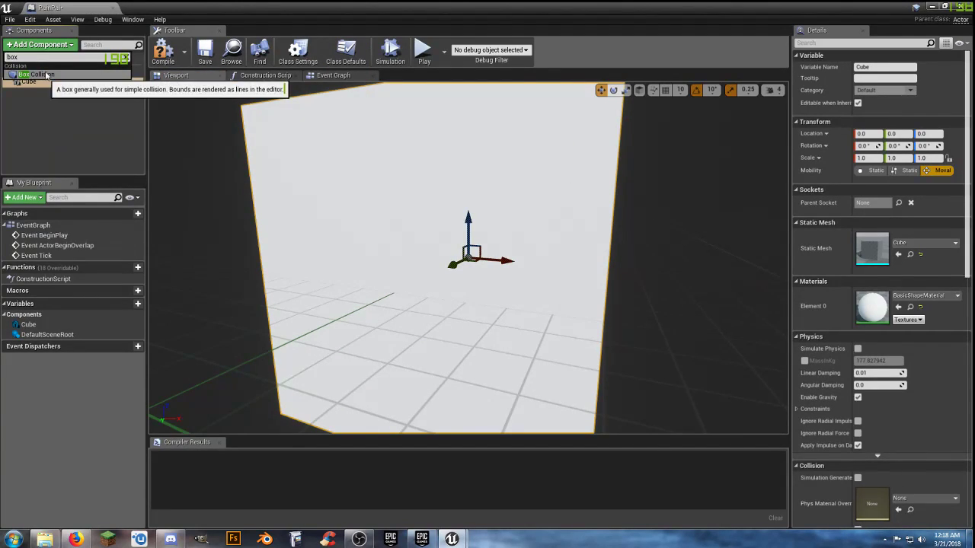
pyautogui.click(41, 75)
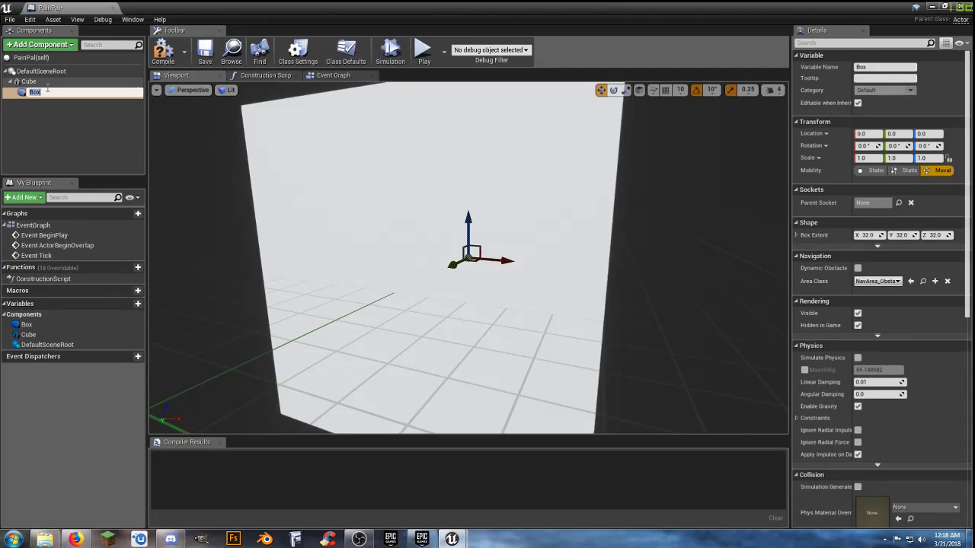
# Flatten and widen the Cube component into a pad by setting its scale to X 1.5, Y 1.5 and Z 0.2
pyautogui.click(29, 81)
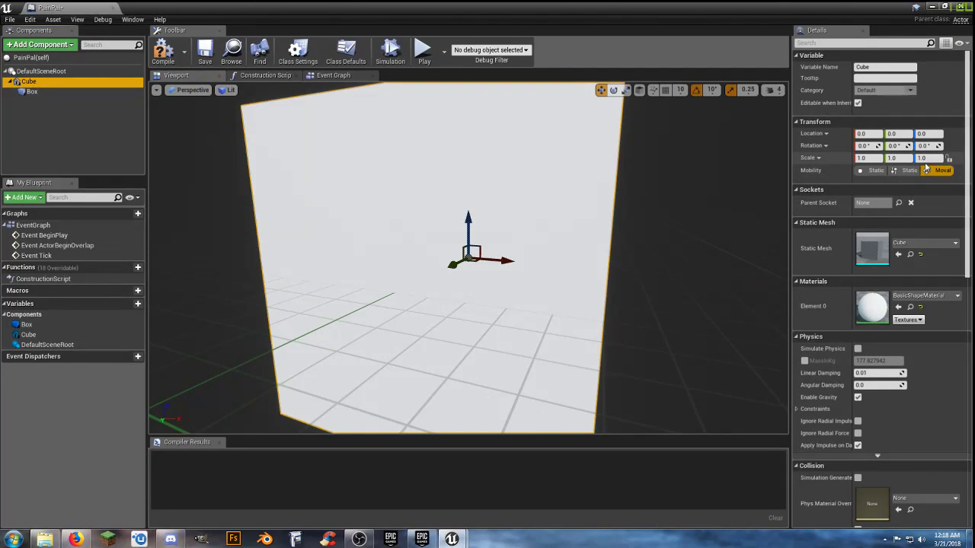
pyautogui.click(923, 158)
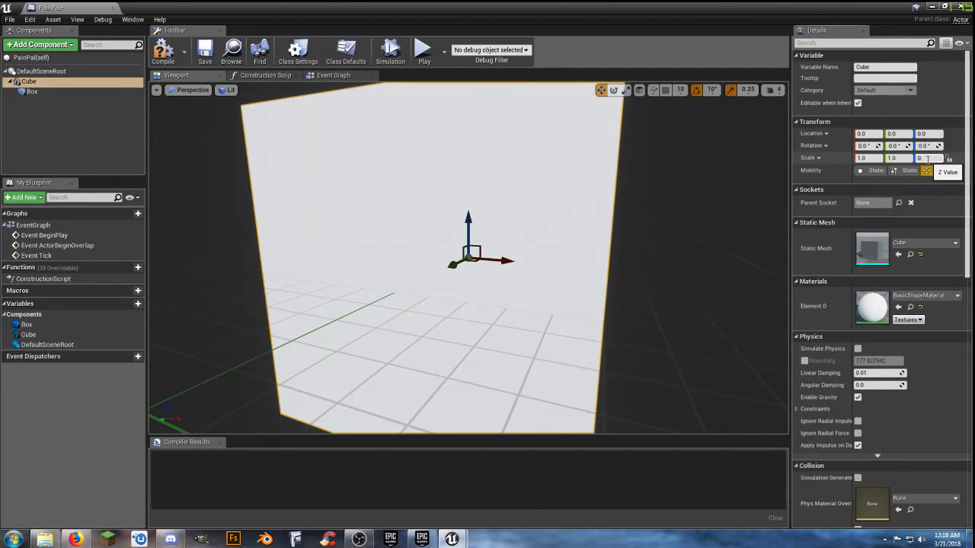
pyautogui.press('Return')
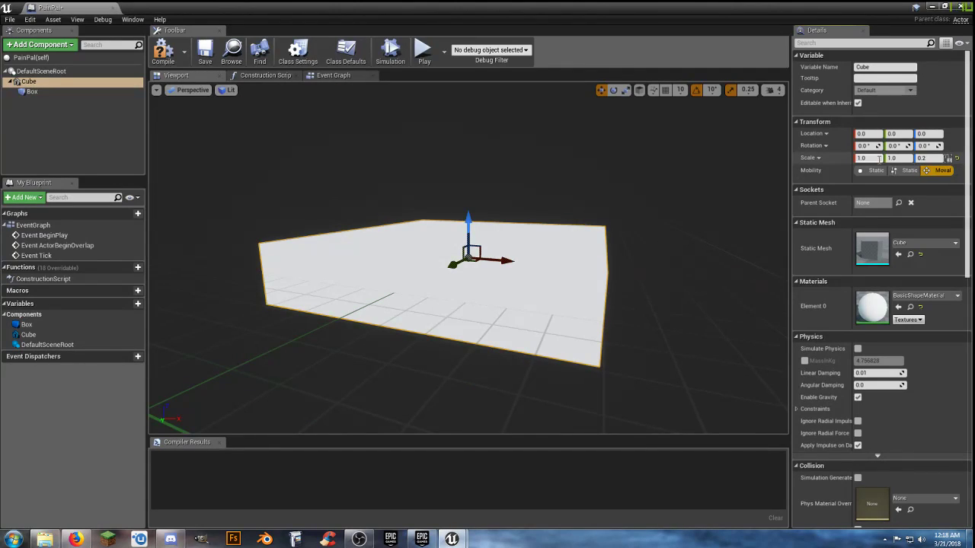
pyautogui.click(878, 157)
pyautogui.write('1')
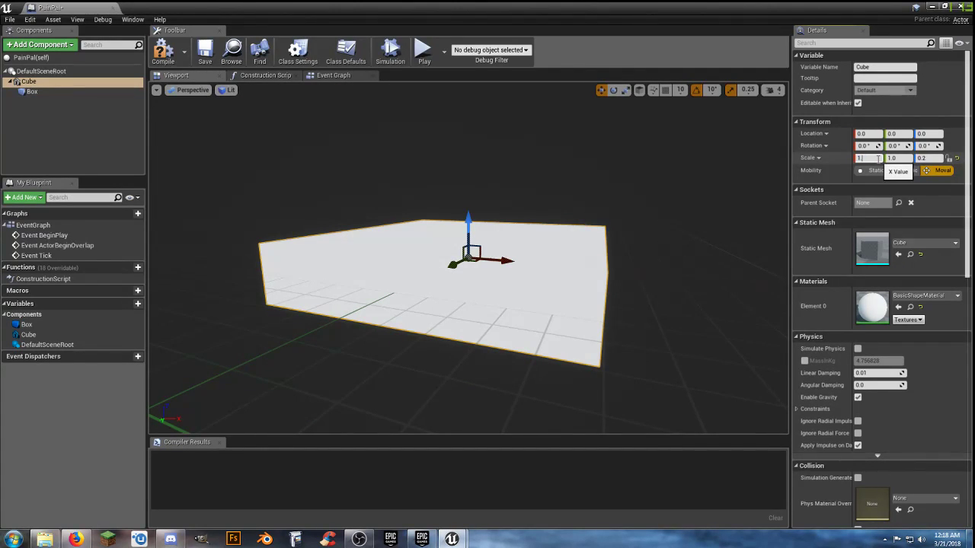
pyautogui.write('.5')
pyautogui.press('Tab')
pyautogui.write('1.5')
pyautogui.press('Tab')
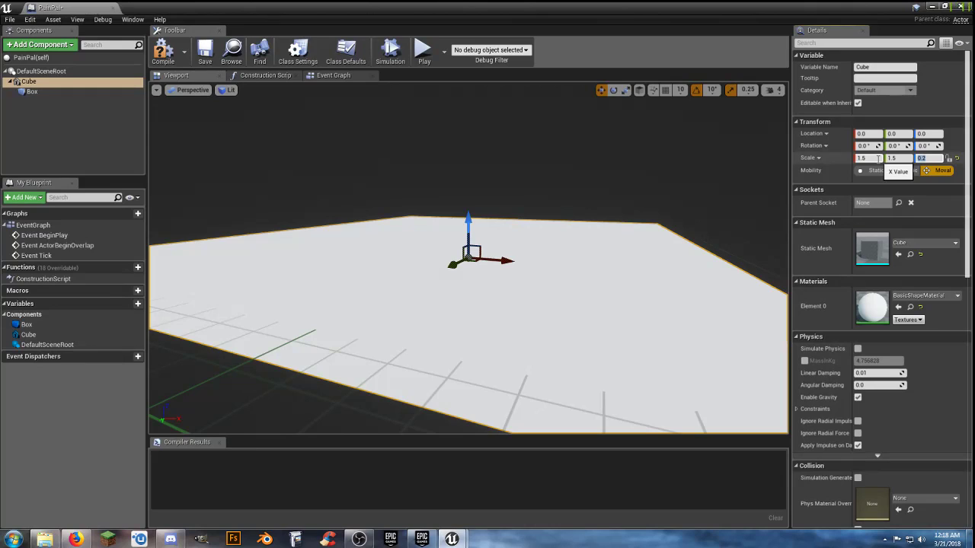
pyautogui.scroll(-5, 538, 249)
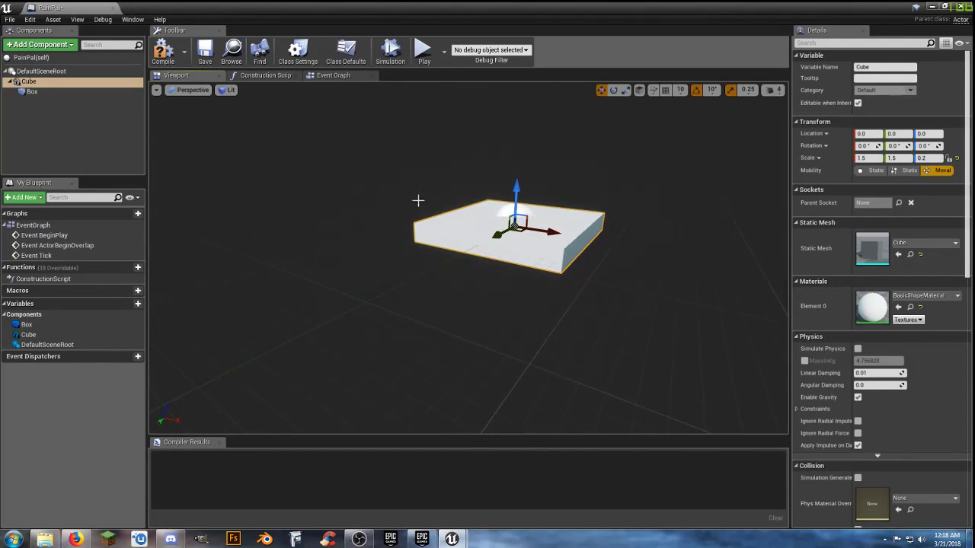
# Scale the Box collision to X 1.5, Y 1.5 and Z 10, and raise it above the pad to about Z 347
pyautogui.click(53, 91)
pyautogui.moveTo(457, 251); pyautogui.dragTo(245, 149, button='right')
pyautogui.scroll(-5, 245, 148)
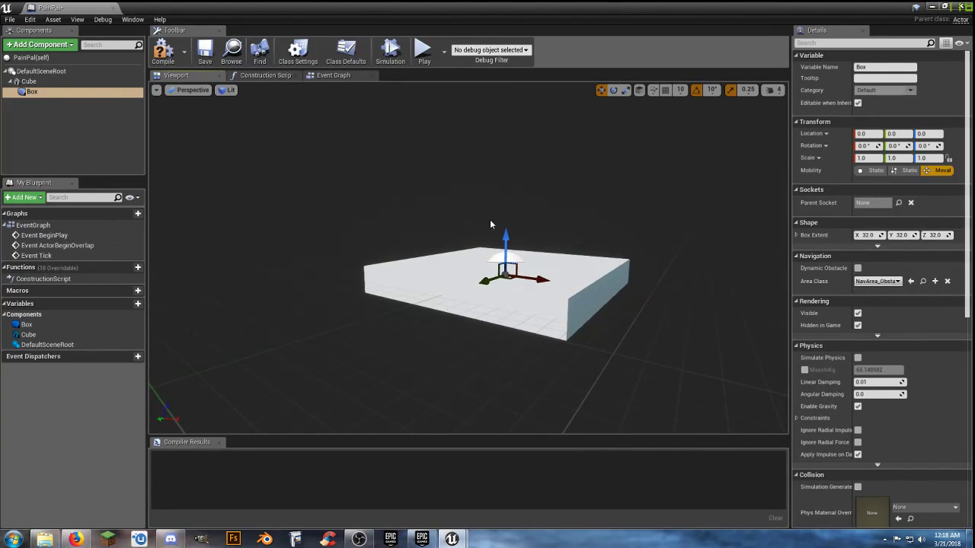
pyautogui.moveTo(504, 234); pyautogui.dragTo(505, 222)
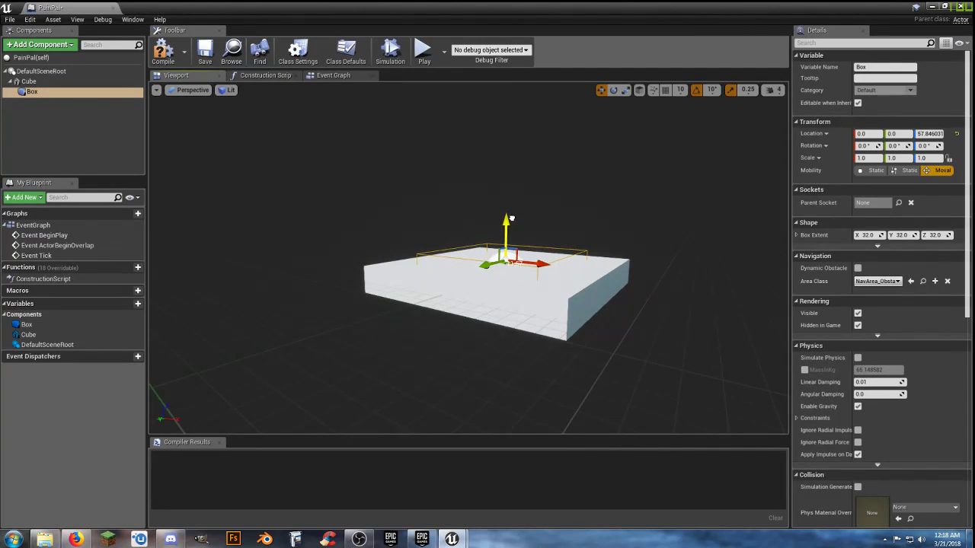
pyautogui.click(879, 158)
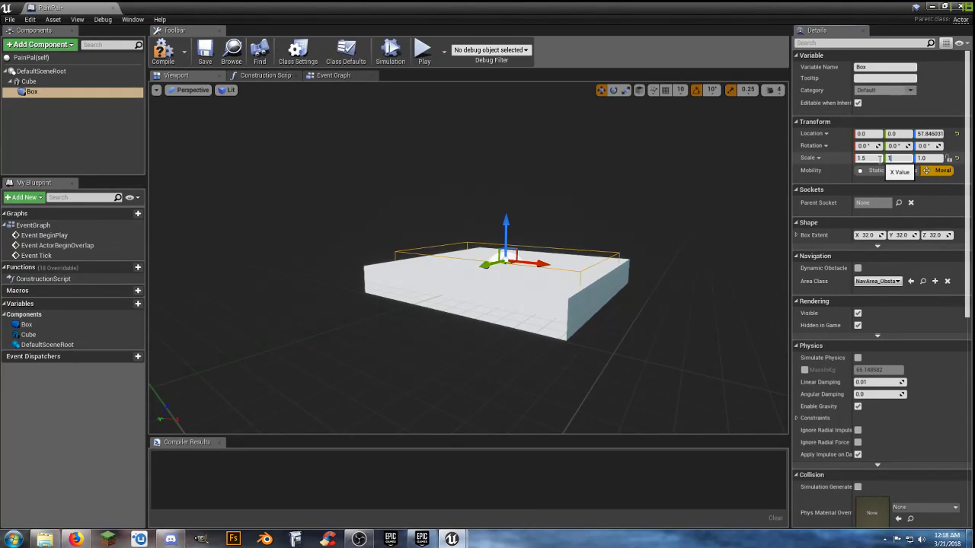
pyautogui.press('Tab')
pyautogui.write('10')
pyautogui.press('Return')
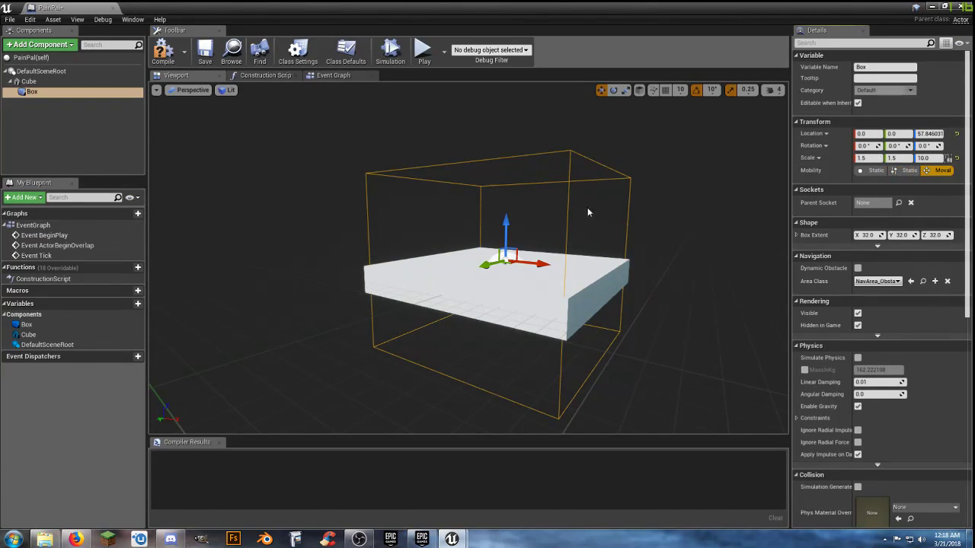
pyautogui.moveTo(510, 225); pyautogui.dragTo(537, 145)
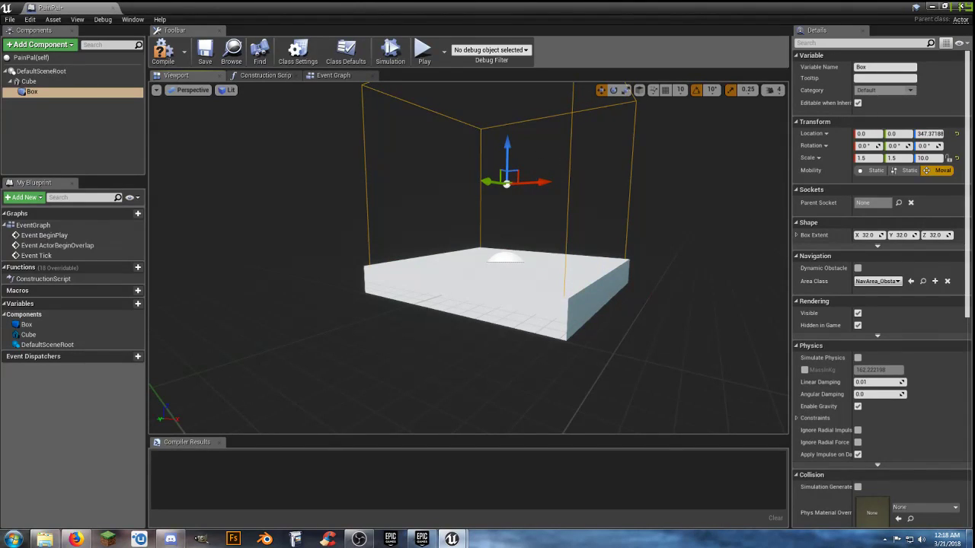
# Add an On Component Begin Overlap event for the Box collision component
pyautogui.scroll(-10, 880, 289)
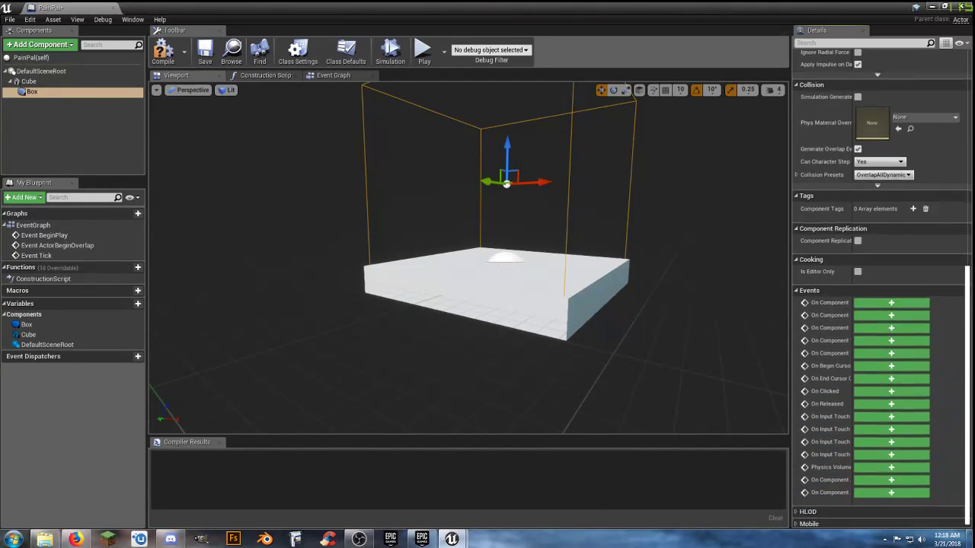
pyautogui.moveTo(852, 324); pyautogui.dragTo(886, 326)
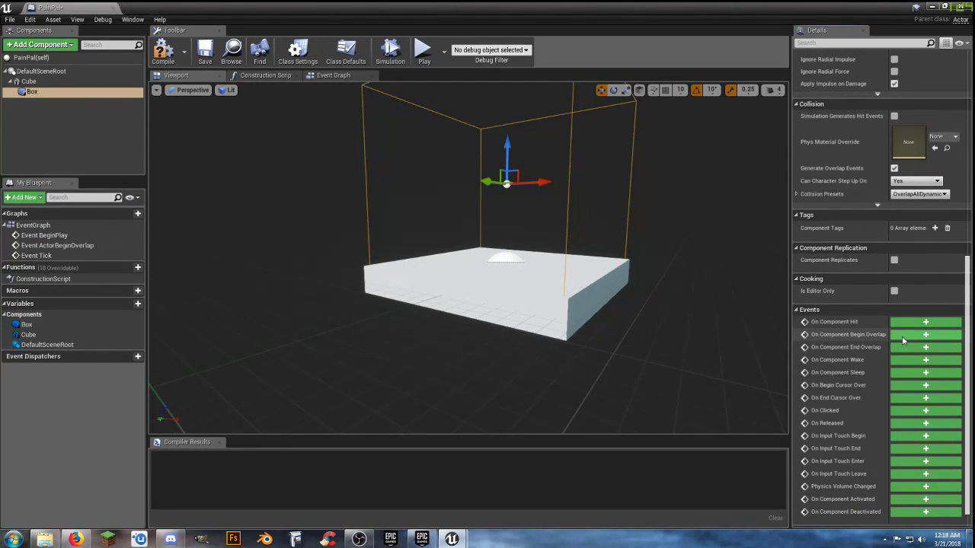
pyautogui.click(901, 335)
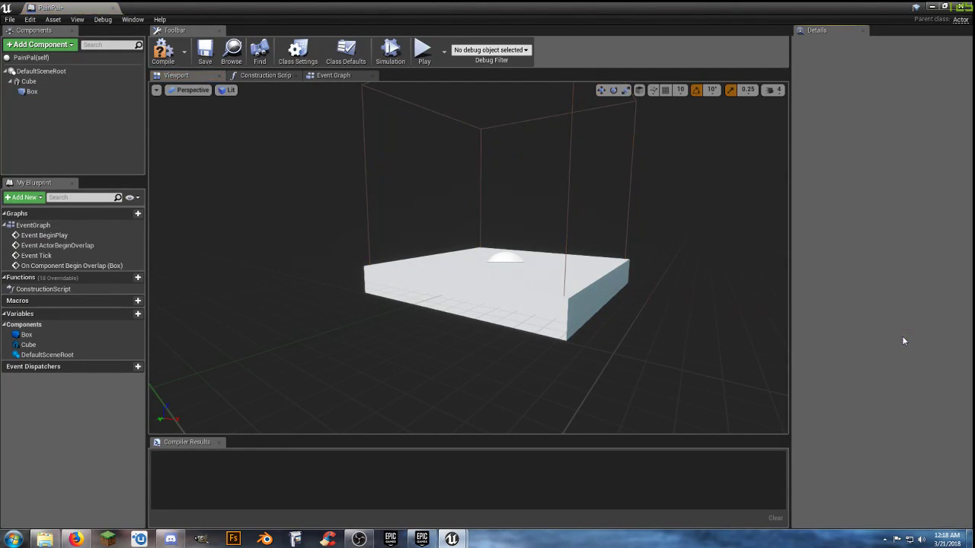
# Delete the disabled default event nodes from the Event Graph and move the Box overlap event into the freed space
pyautogui.click(328, 76)
pyautogui.scroll(-4, 478, 214)
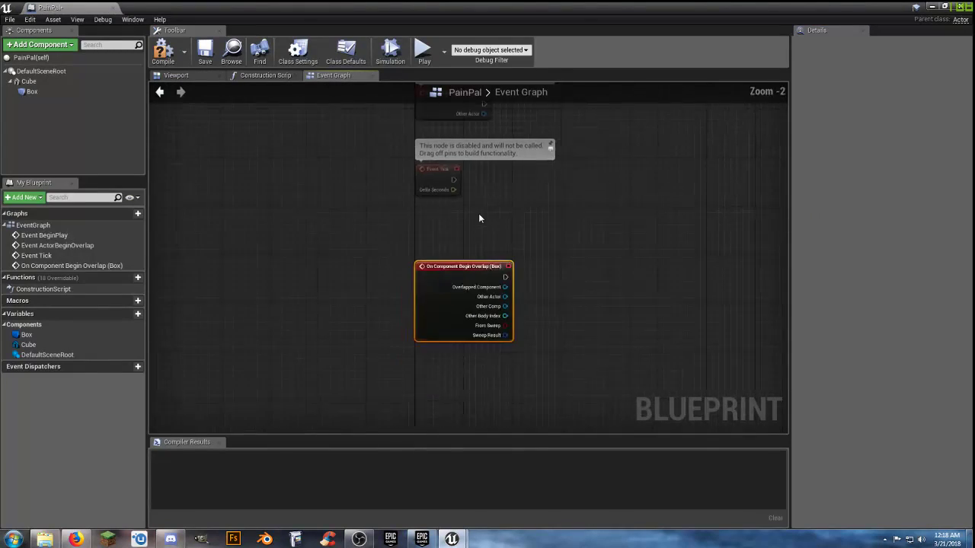
pyautogui.moveTo(527, 200); pyautogui.dragTo(528, 279, button='right')
pyautogui.moveTo(513, 286); pyautogui.dragTo(431, 159)
pyautogui.press('Delete')
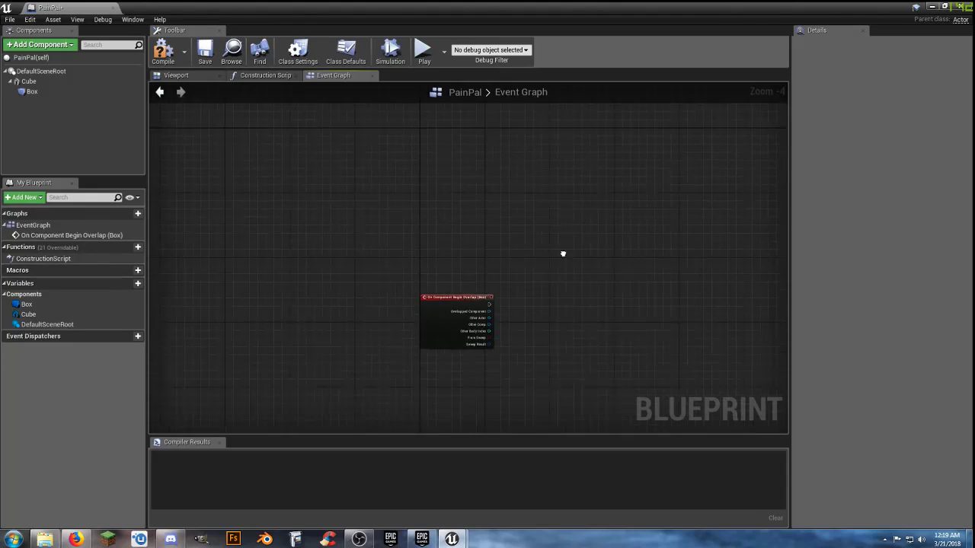
pyautogui.moveTo(466, 307); pyautogui.dragTo(399, 209)
pyautogui.scroll(4, 399, 223)
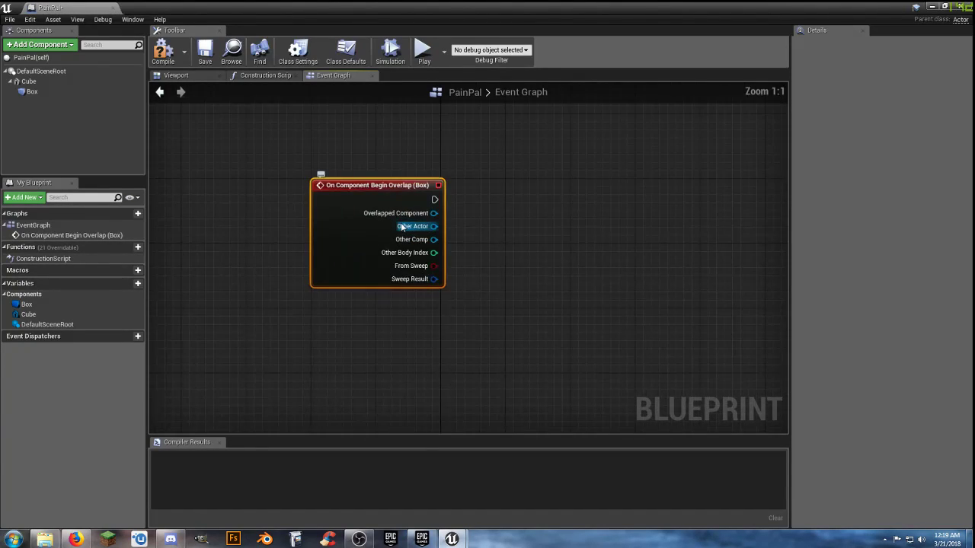
# Add a Cast To Player_Base node from the overlap event's Other Actor output and align it beside the event
pyautogui.rightClick(513, 205)
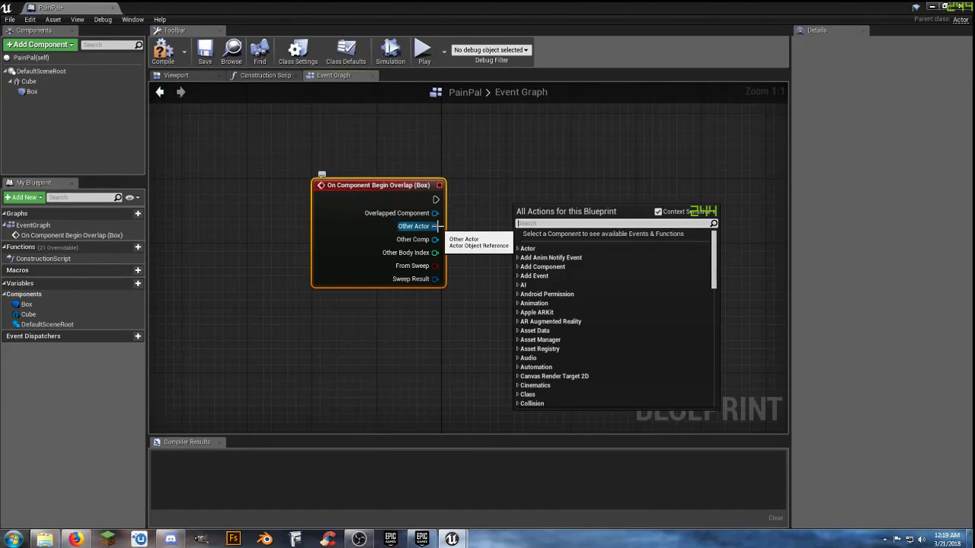
pyautogui.moveTo(435, 226); pyautogui.dragTo(459, 222)
pyautogui.moveTo(527, 209); pyautogui.dragTo(527, 211)
pyautogui.write('ca')
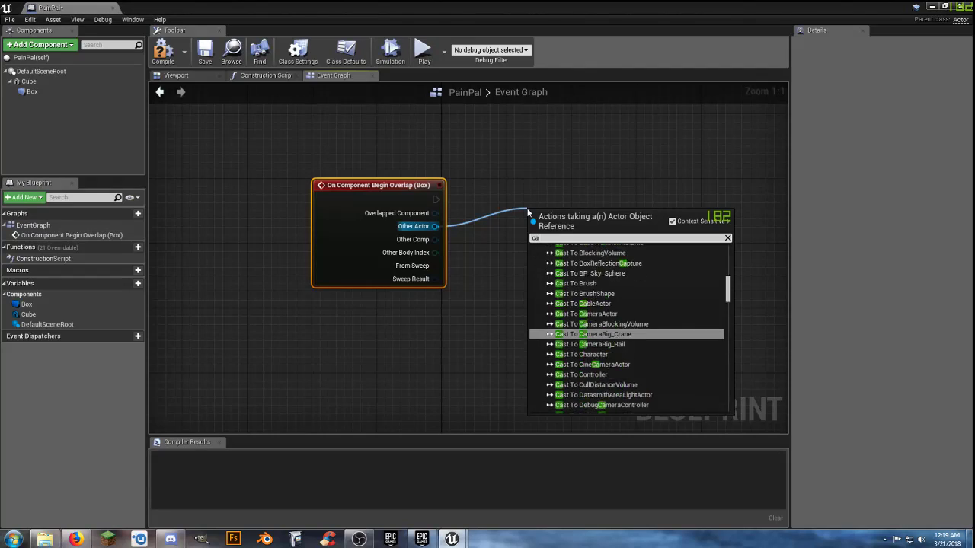
pyautogui.write('sttoplayer')
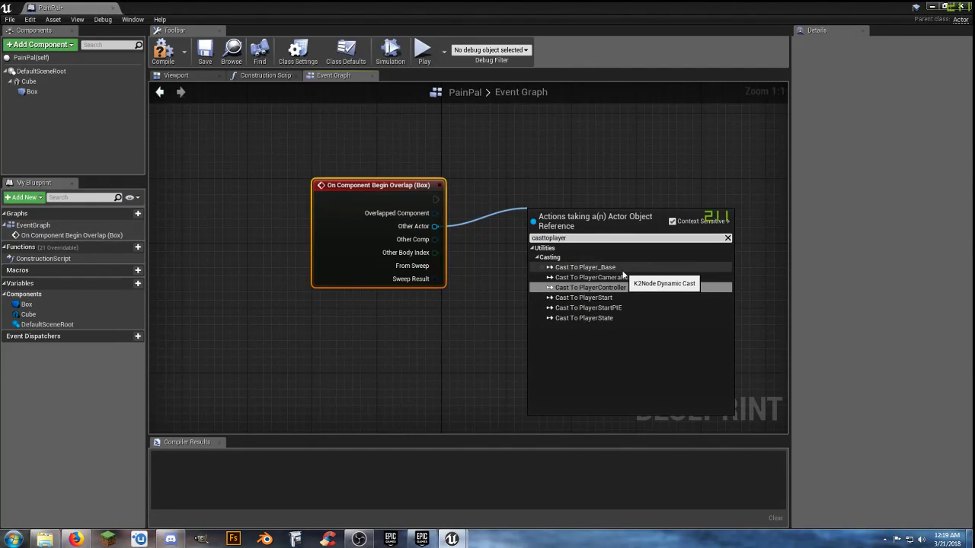
pyautogui.click(602, 267)
pyautogui.moveTo(559, 226); pyautogui.dragTo(537, 195)
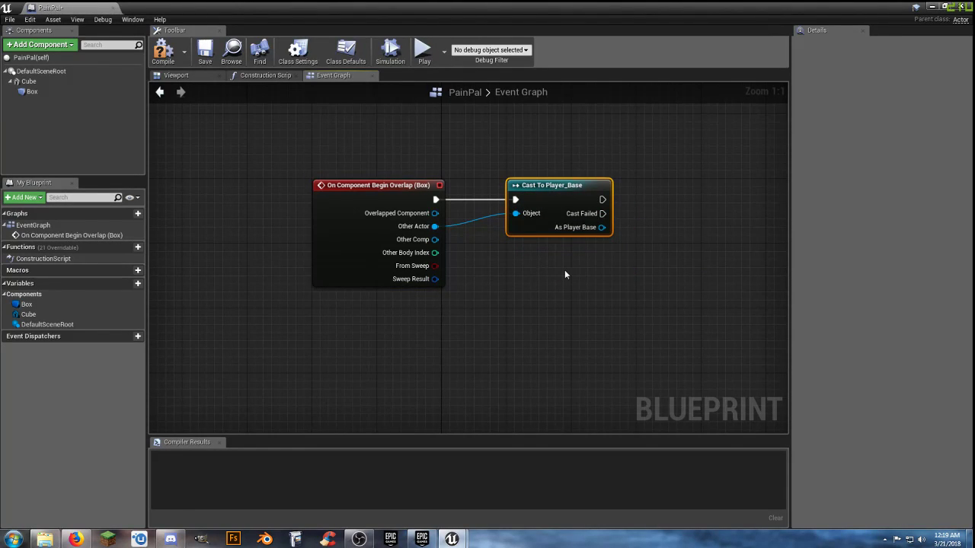
# Add a Get Health node from the cast's As Player Base output
pyautogui.moveTo(565, 274); pyautogui.dragTo(424, 280, button='right')
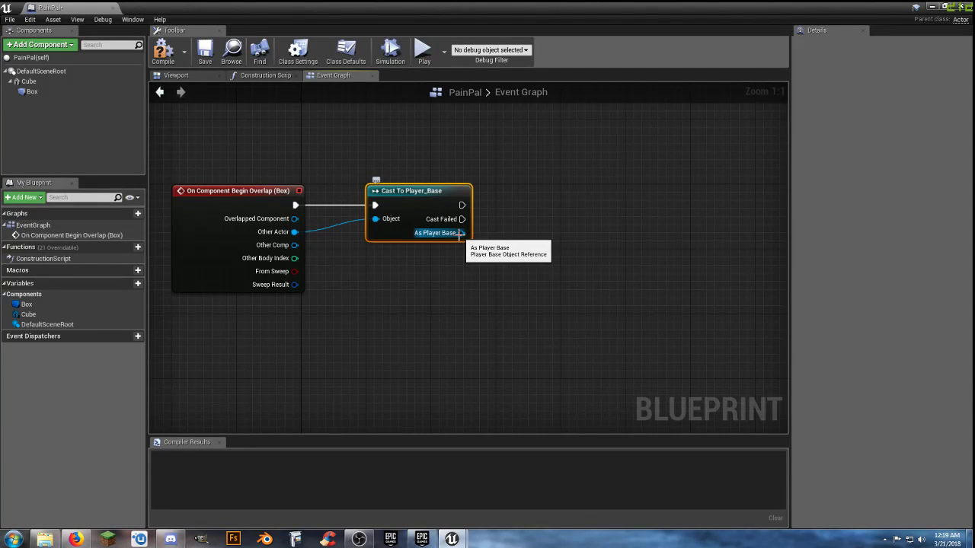
pyautogui.moveTo(460, 235); pyautogui.dragTo(469, 244)
pyautogui.moveTo(517, 269); pyautogui.dragTo(517, 265)
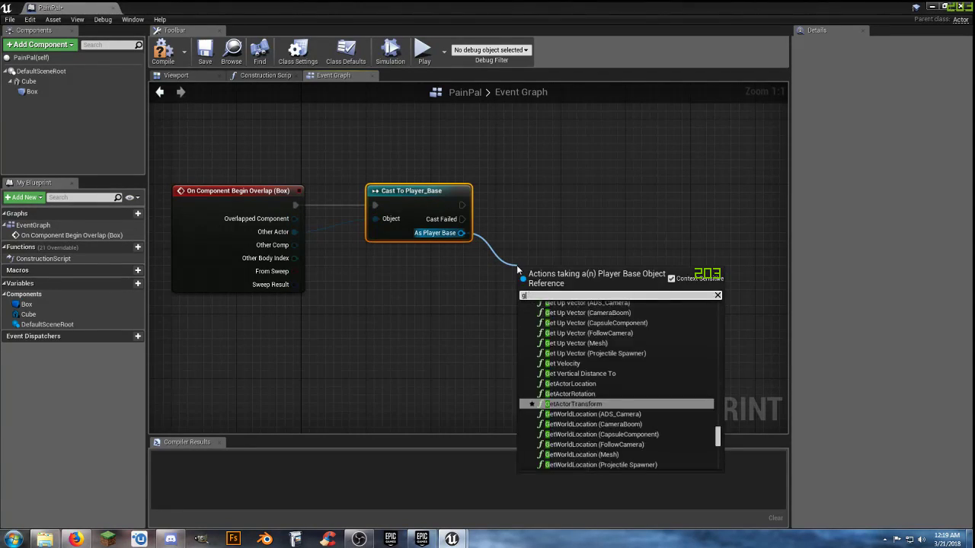
pyautogui.write('gethe')
pyautogui.click(558, 324)
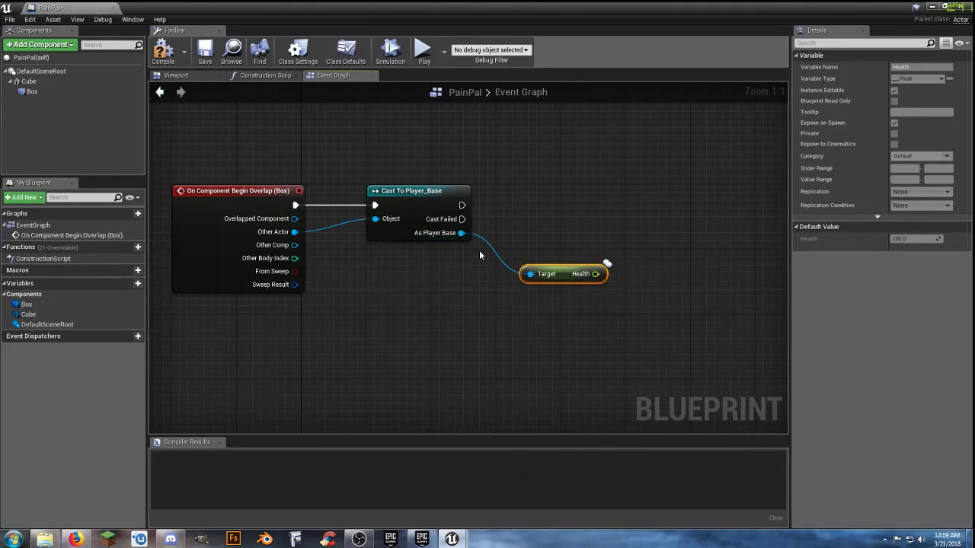
# Add a Set Health node from the As Player Base output and move the Get Health node closer to the cast
pyautogui.moveTo(467, 237); pyautogui.dragTo(543, 326)
pyautogui.write('sethea')
pyautogui.click(586, 177)
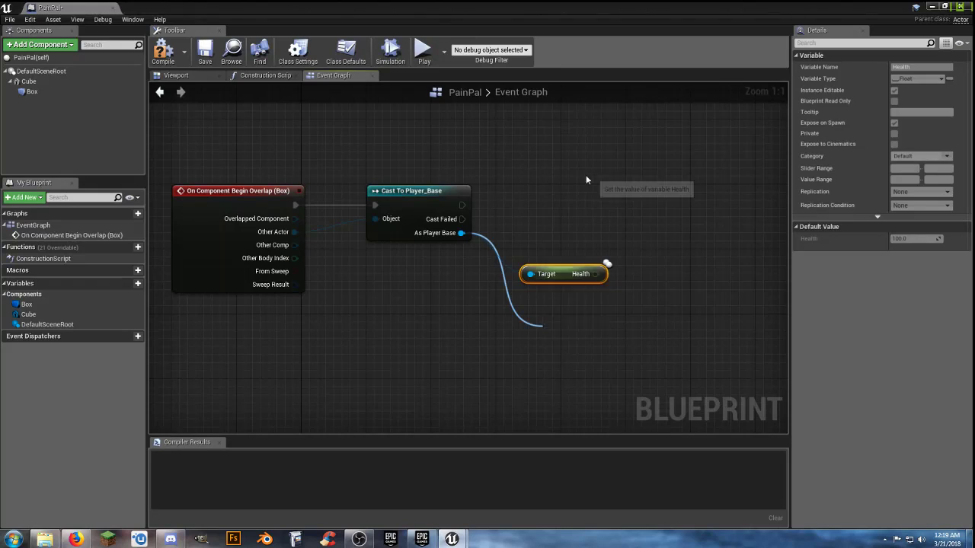
pyautogui.moveTo(578, 310); pyautogui.dragTo(559, 355, button='right')
pyautogui.moveTo(543, 322); pyautogui.dragTo(511, 305)
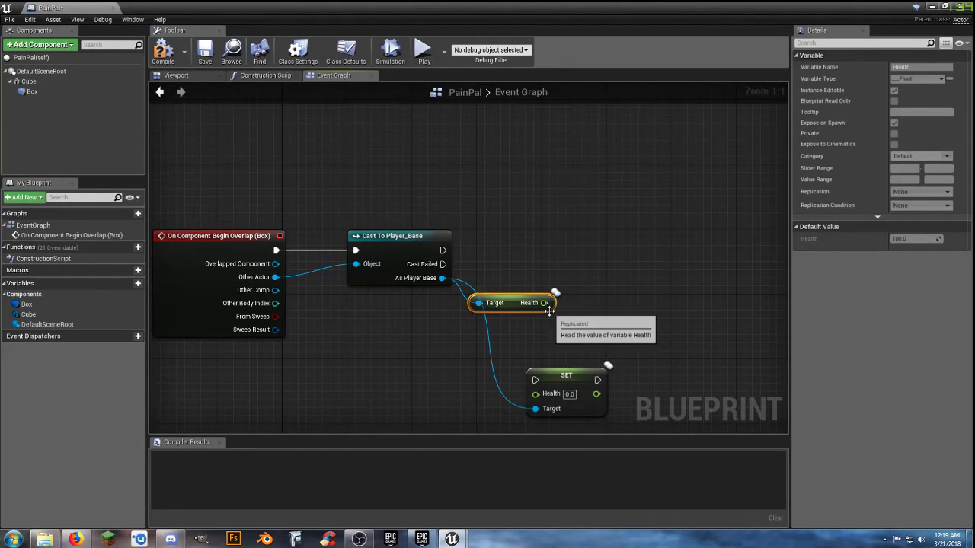
# Add a float - float node that subtracts 10 from the retrieved Health value, and place it beside the getter
pyautogui.moveTo(544, 304); pyautogui.dragTo(591, 317)
pyautogui.write('-')
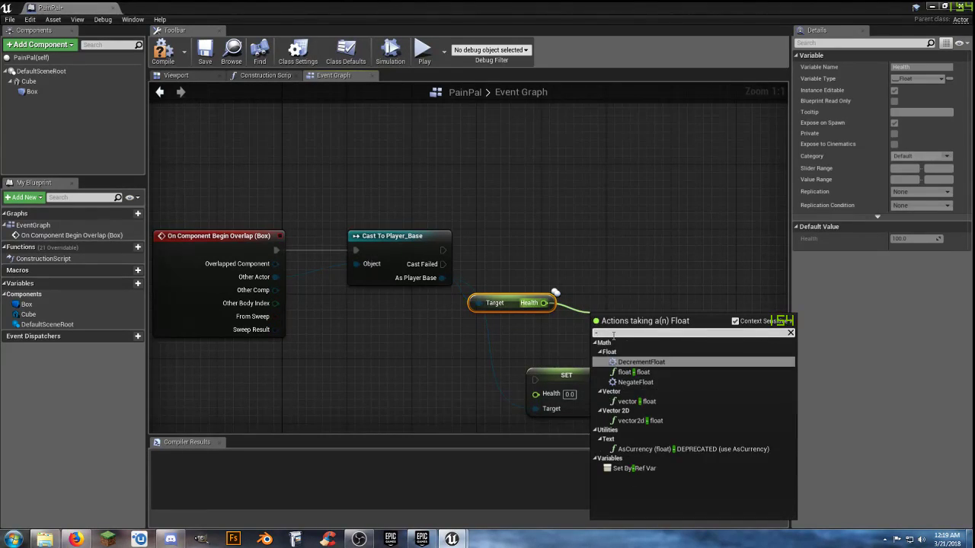
pyautogui.click(653, 376)
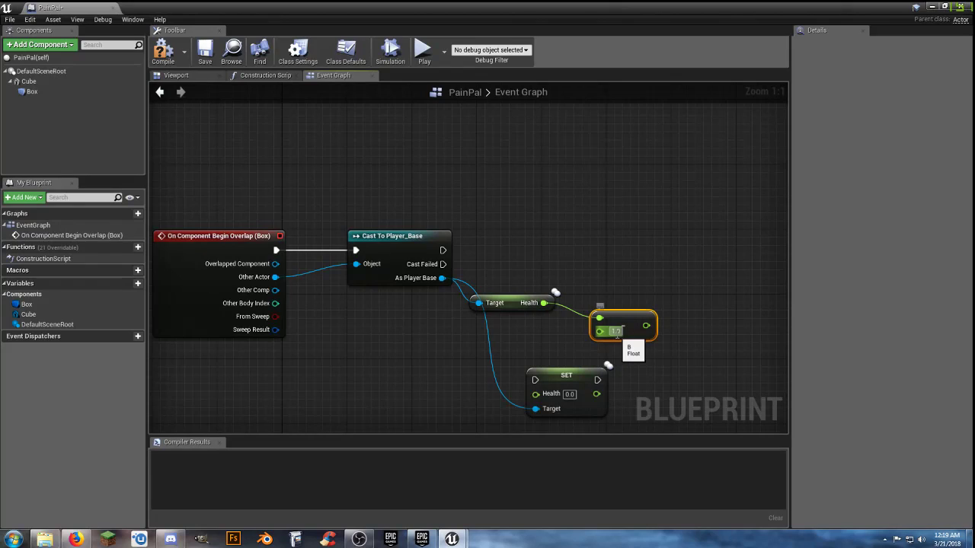
pyautogui.write('10')
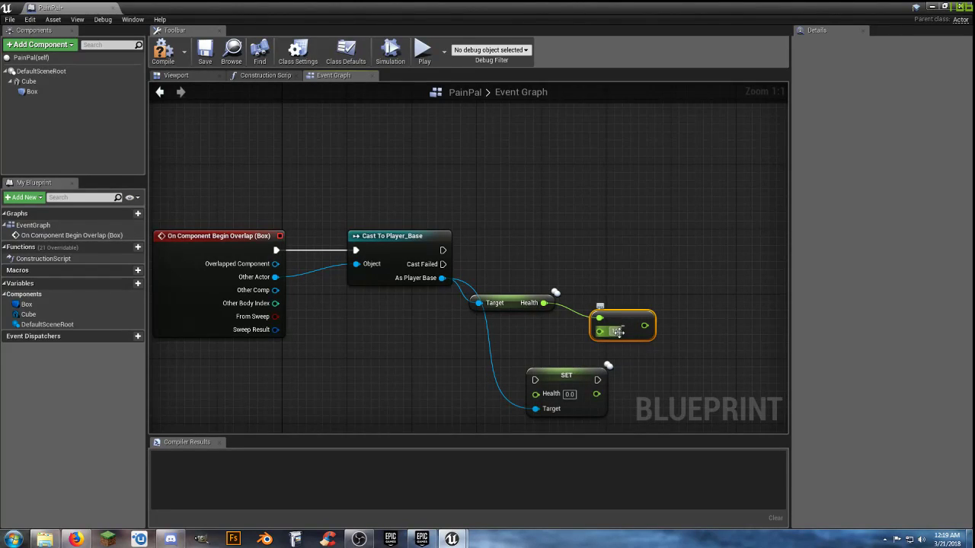
pyautogui.moveTo(621, 321); pyautogui.dragTo(616, 289)
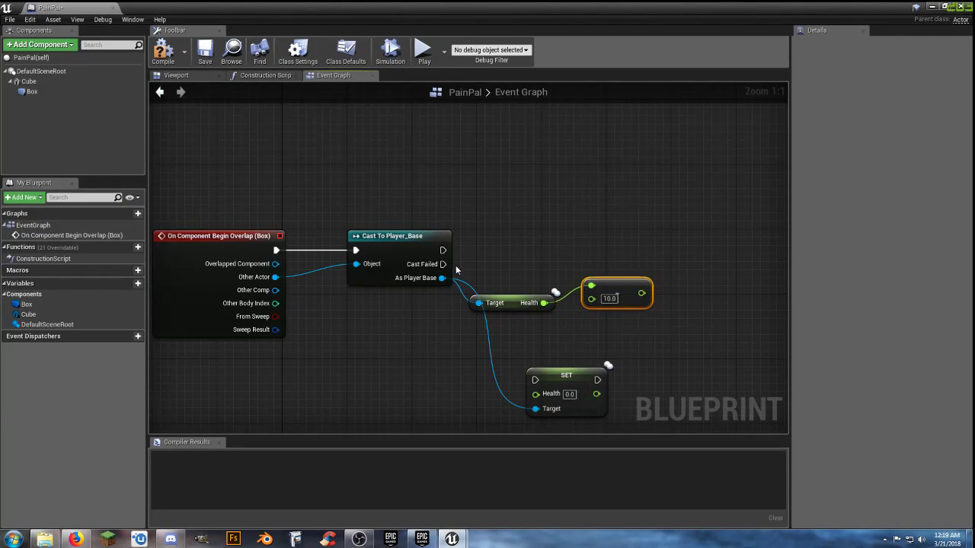
# Wire the cast's execution output and the subtraction result into the Set Health node, and compile and save the PainPal blueprint
pyautogui.moveTo(441, 250)
pyautogui.mouseDown()
pyautogui.moveTo(536, 381)
pyautogui.moveTo(687, 275)
pyautogui.moveTo(697, 251)
pyautogui.mouseUp()
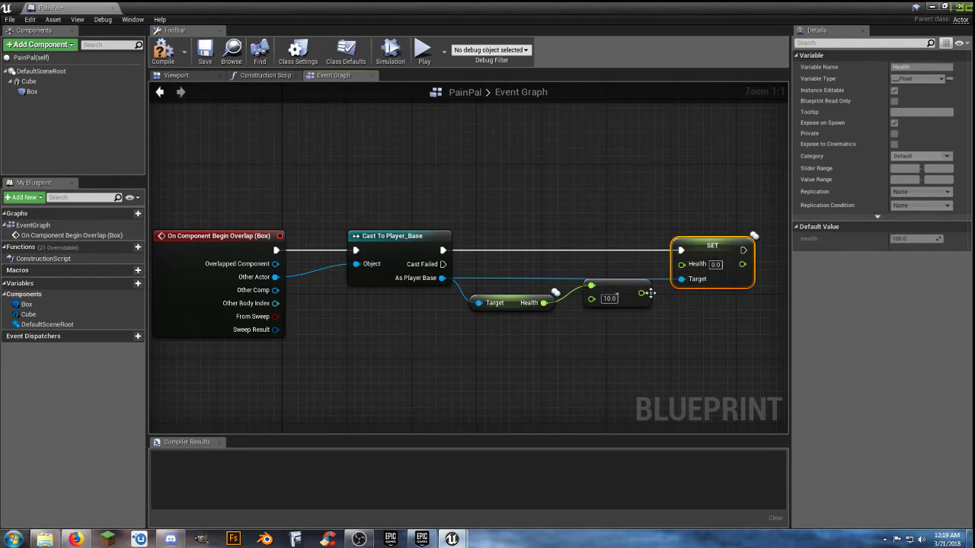
pyautogui.moveTo(643, 293); pyautogui.dragTo(682, 264)
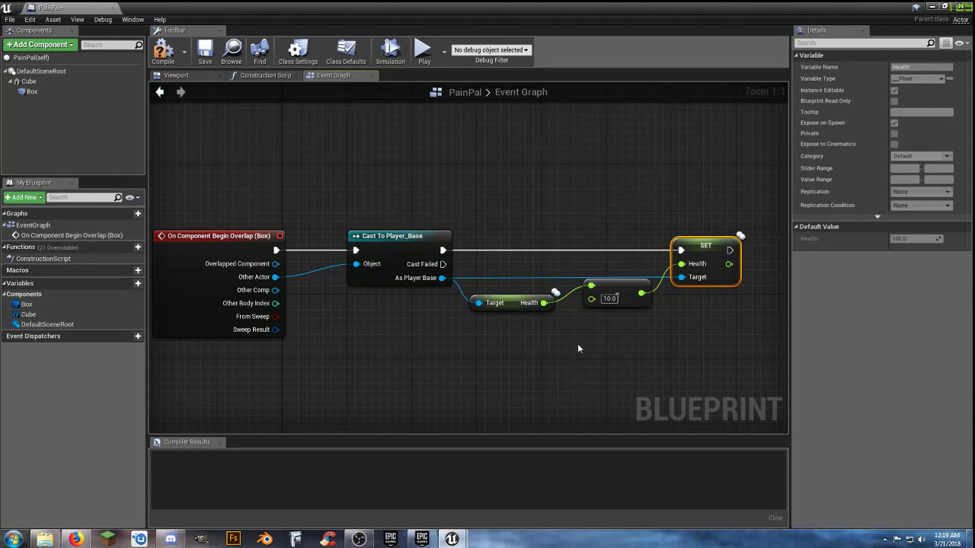
pyautogui.click(163, 51)
pyautogui.click(204, 53)
pyautogui.click(399, 348)
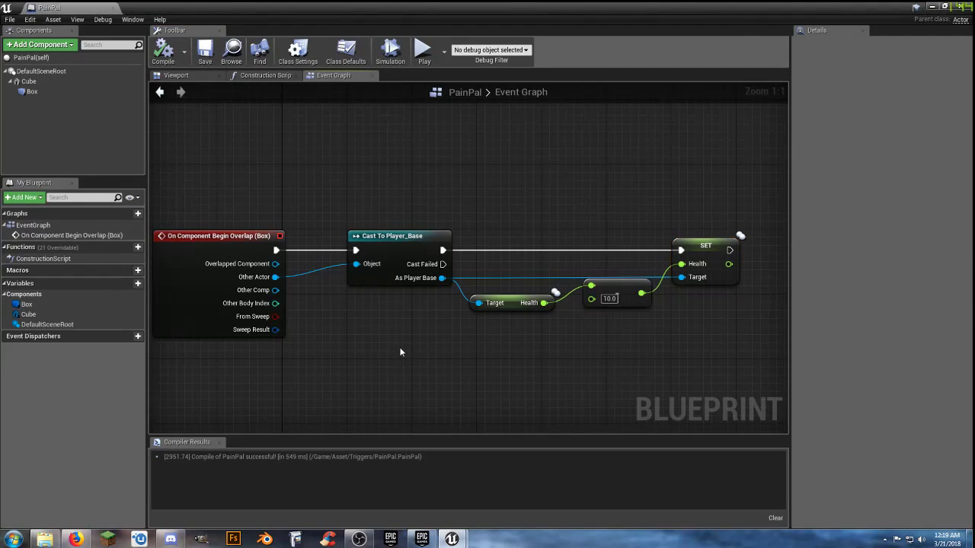
# Add a Play Sound at Location node executed after the Set Health node
pyautogui.moveTo(421, 357); pyautogui.dragTo(243, 347, button='right')
pyautogui.moveTo(416, 337); pyautogui.dragTo(376, 346, button='right')
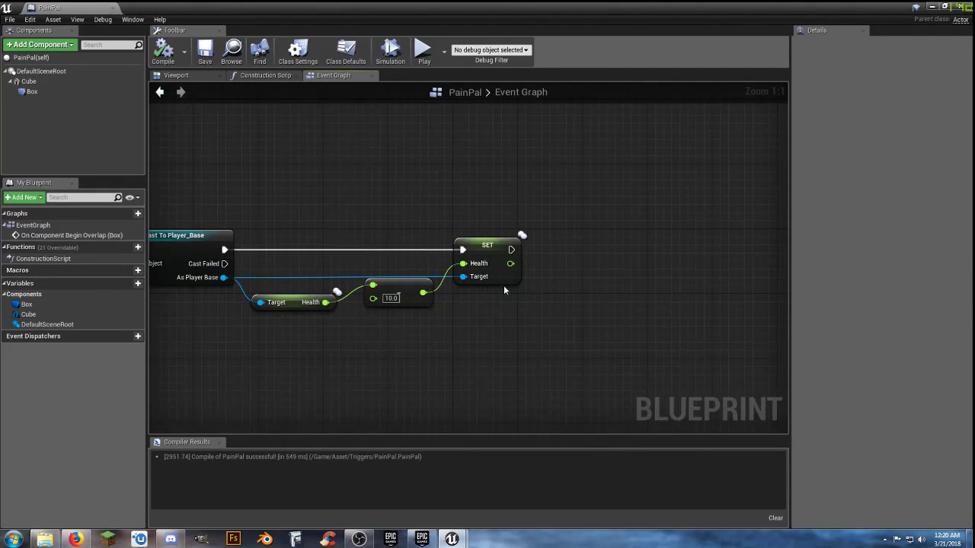
pyautogui.moveTo(510, 249); pyautogui.dragTo(562, 251)
pyautogui.write('playsou')
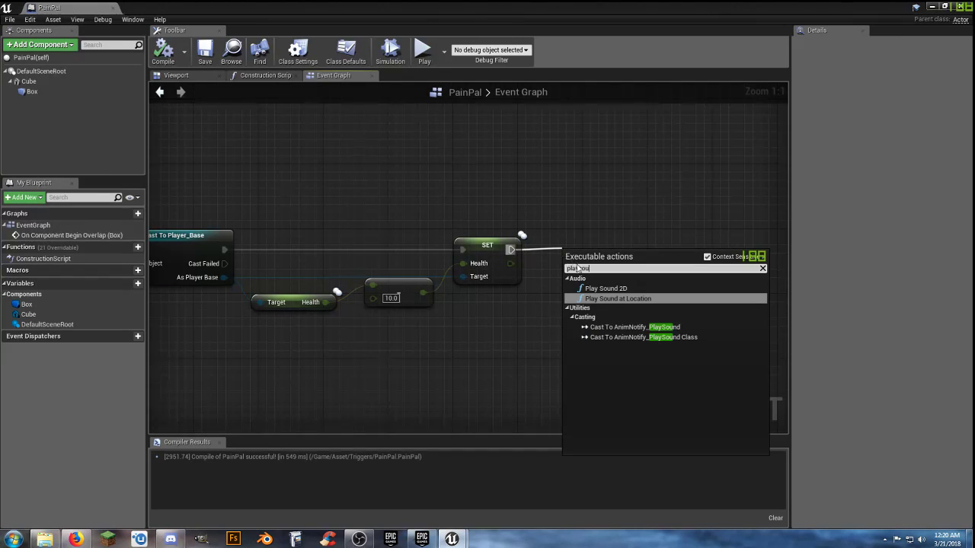
pyautogui.click(618, 299)
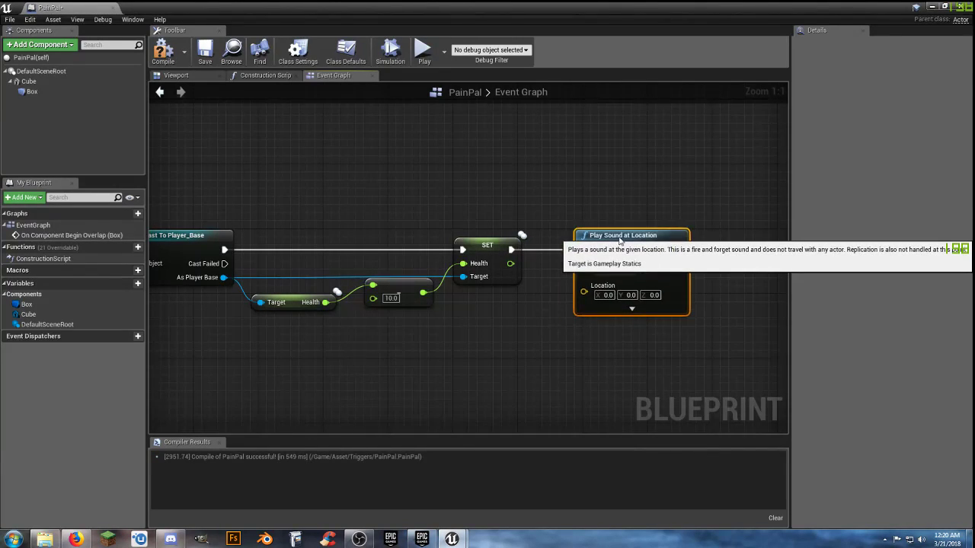
pyautogui.moveTo(618, 241); pyautogui.dragTo(628, 241)
pyautogui.click(490, 340)
pyautogui.moveTo(466, 366); pyautogui.dragTo(544, 317, button='right')
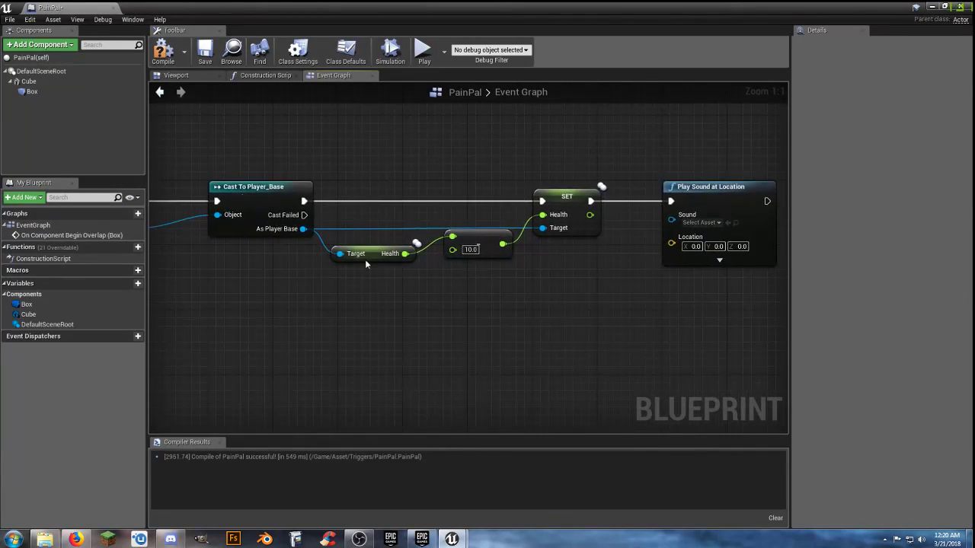
# Add a Cube reference with GetWorldLocation and connect its return value to the sound node's Location
pyautogui.moveTo(28, 81); pyautogui.dragTo(447, 306)
pyautogui.write('getworl')
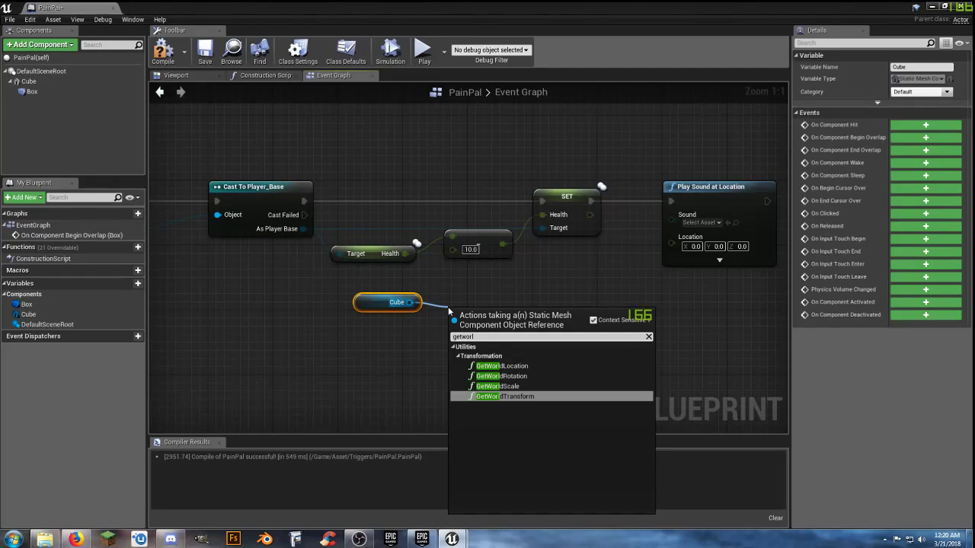
pyautogui.click(502, 367)
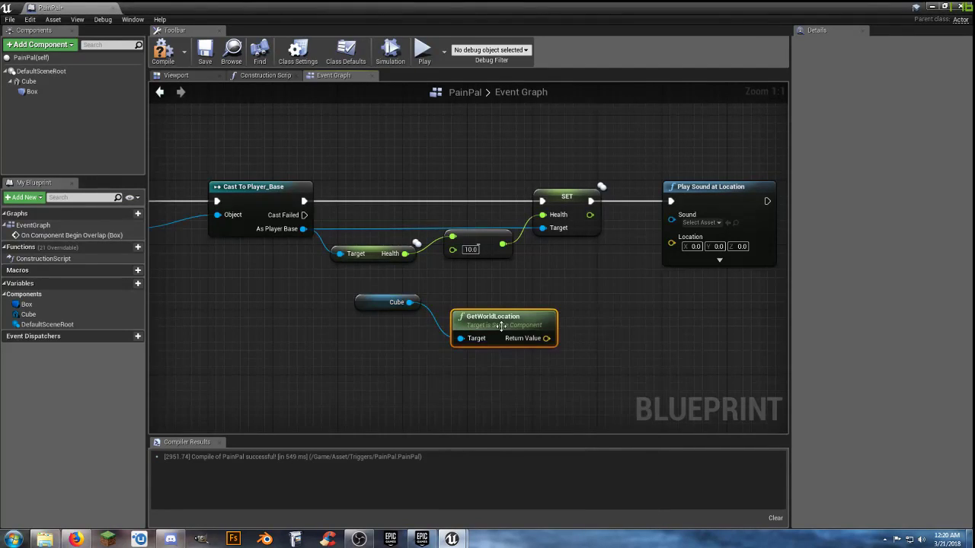
pyautogui.moveTo(546, 338); pyautogui.dragTo(671, 244)
pyautogui.moveTo(505, 316); pyautogui.dragTo(586, 252)
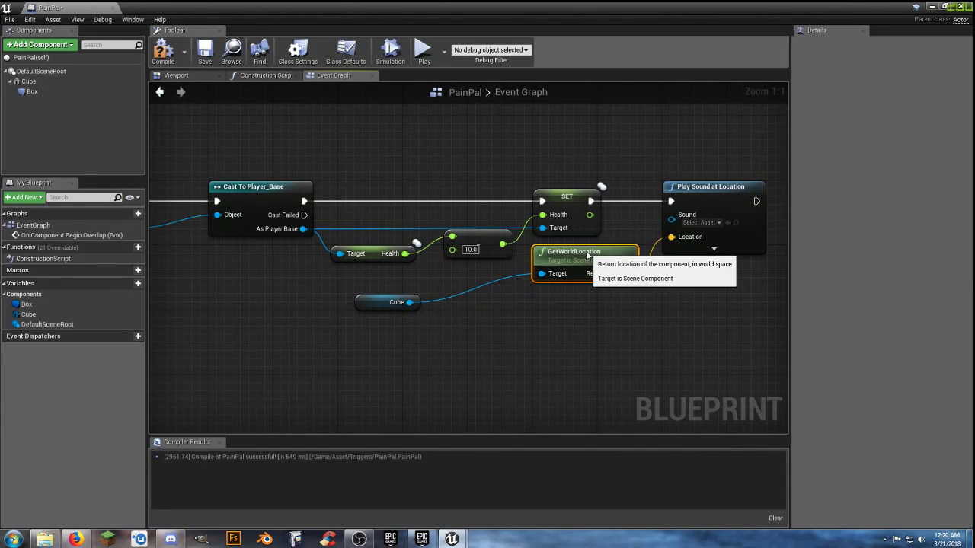
# Set the Play Sound at Location node's sound to Explosion_Cue and move the Cube reference next to the GetWorldLocation node
pyautogui.click(716, 223)
pyautogui.scroll(-1, 738, 306)
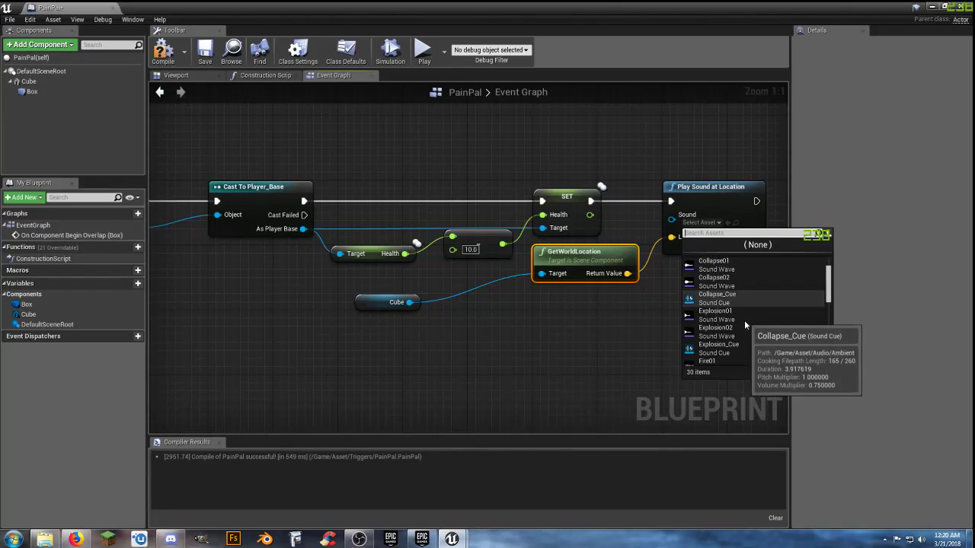
pyautogui.click(738, 344)
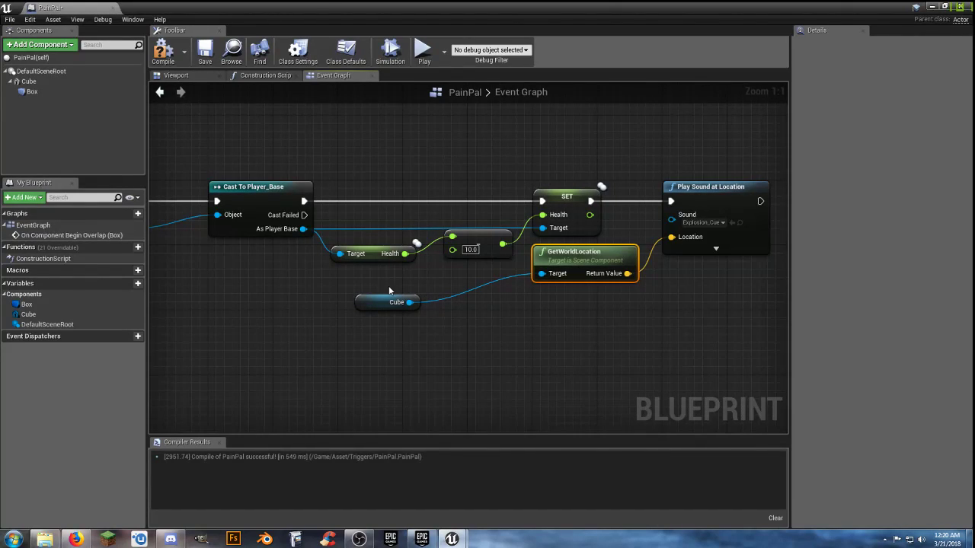
pyautogui.moveTo(379, 303); pyautogui.dragTo(458, 279)
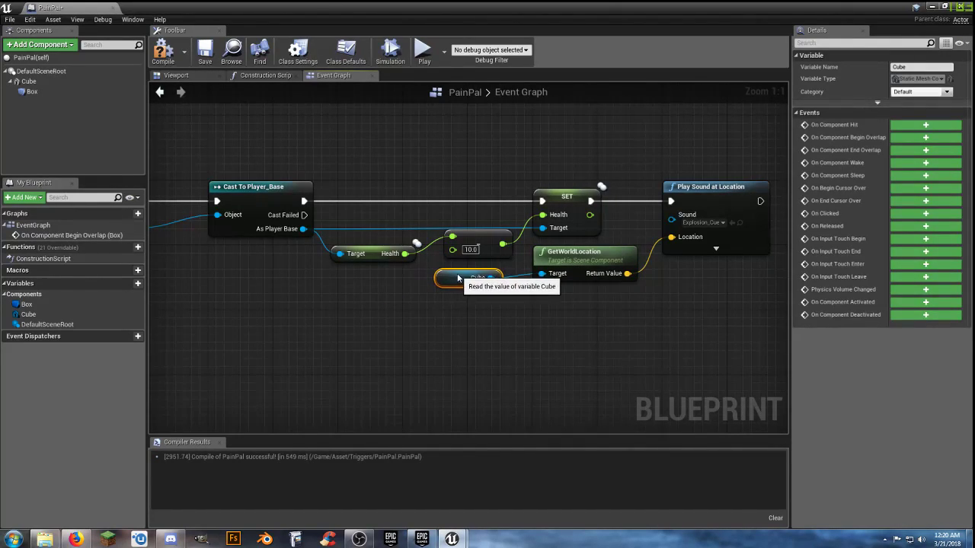
pyautogui.click(476, 331)
# Add a Spawn Emitter at Location node executed after the sound node, with its Location fed by GetWorldLocation's return value
pyautogui.moveTo(484, 331); pyautogui.dragTo(200, 360, button='right')
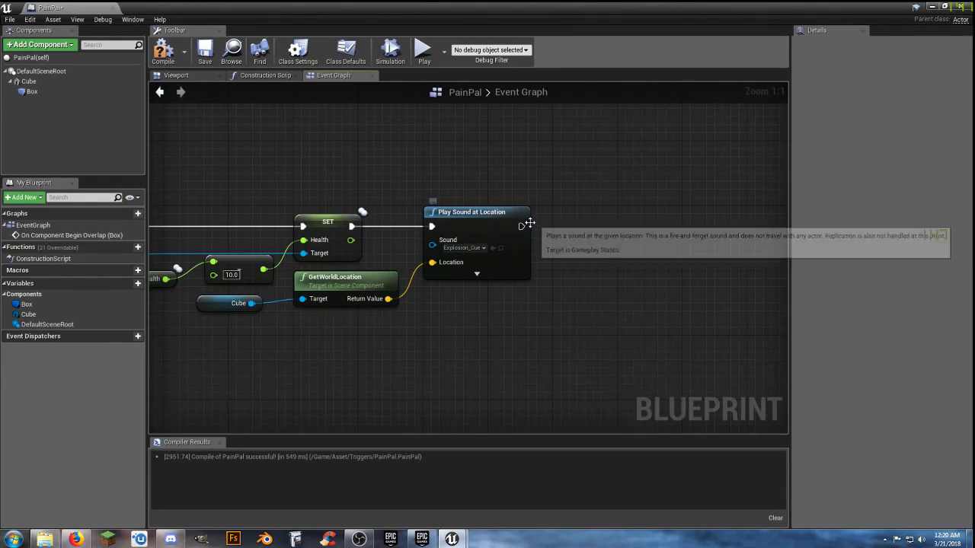
pyautogui.moveTo(521, 227); pyautogui.dragTo(576, 229)
pyautogui.write('spawn')
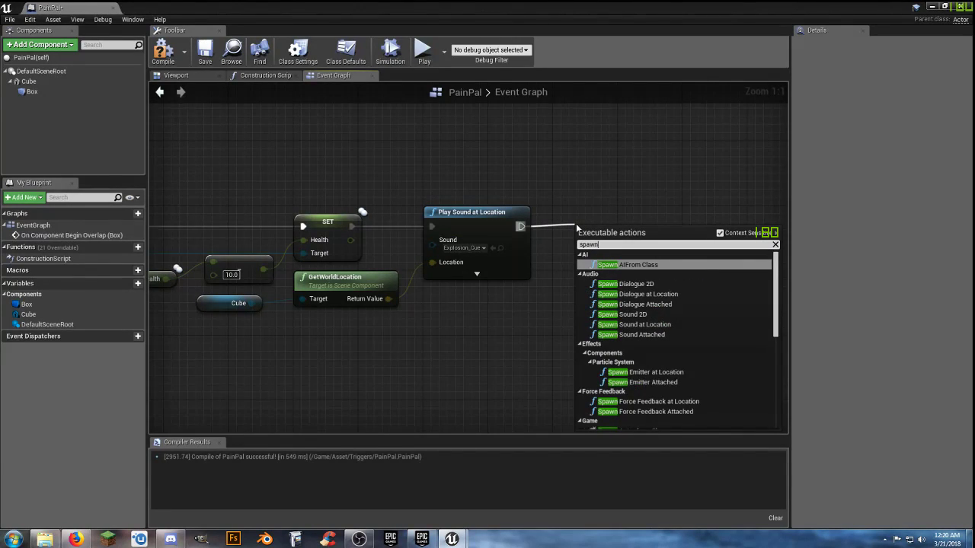
pyautogui.write('e')
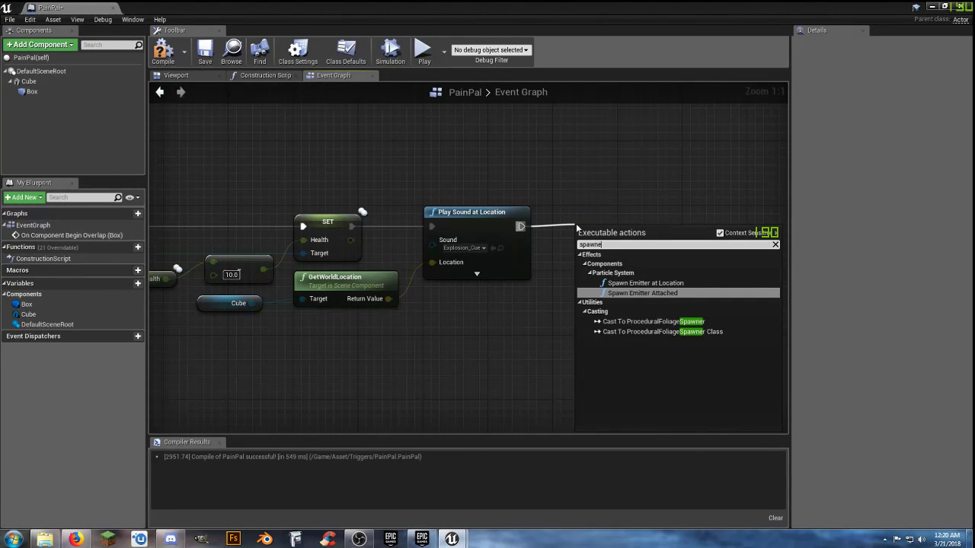
pyautogui.click(645, 282)
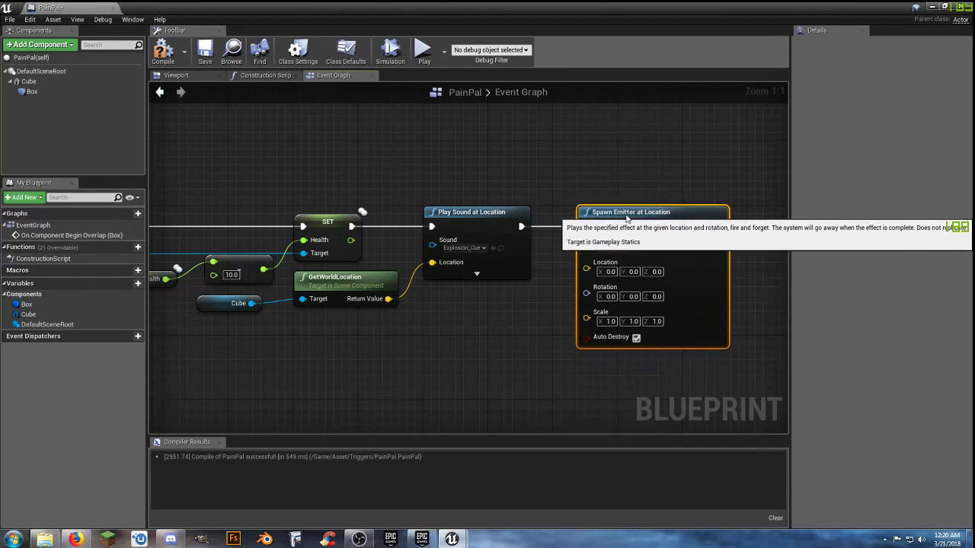
pyautogui.moveTo(387, 298); pyautogui.dragTo(587, 271)
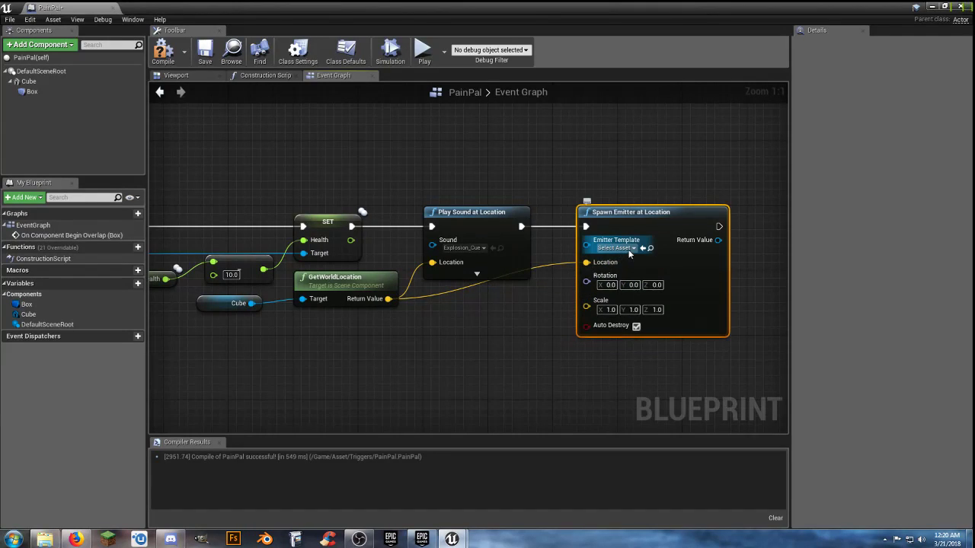
# Set the Spawn Emitter node's Emitter Template to P_FX_Cannon_Fire and compile the PainPal blueprint
pyautogui.click(616, 247)
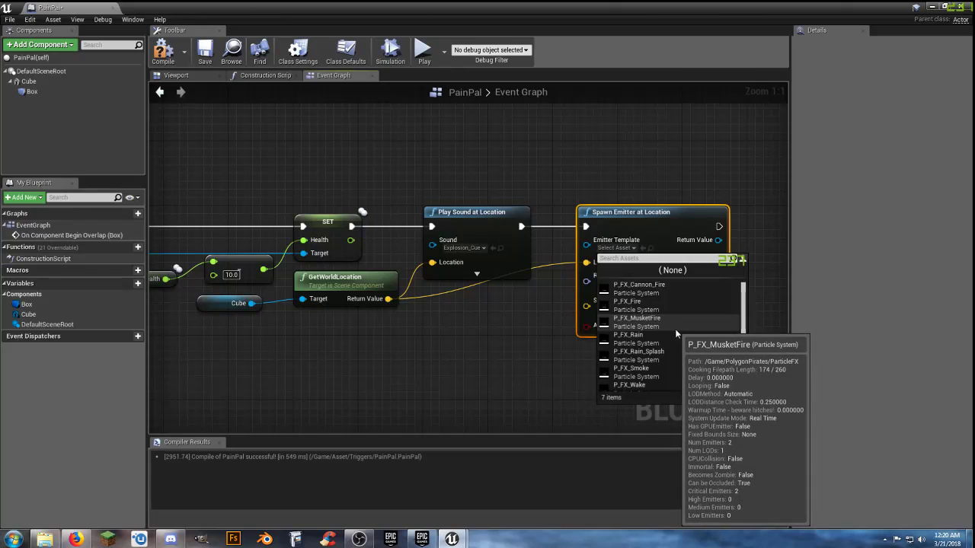
pyautogui.scroll(-1, 677, 333)
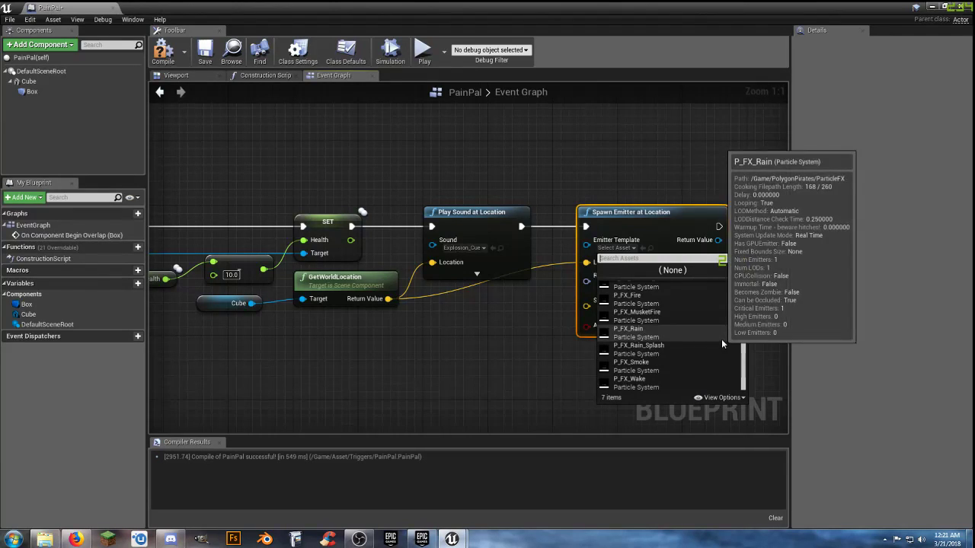
pyautogui.scroll(1, 720, 340)
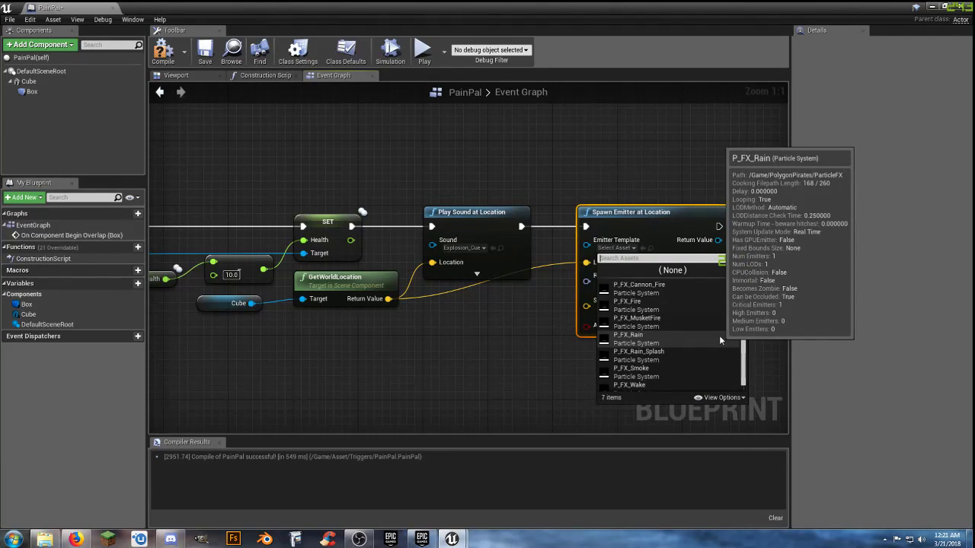
pyautogui.click(684, 294)
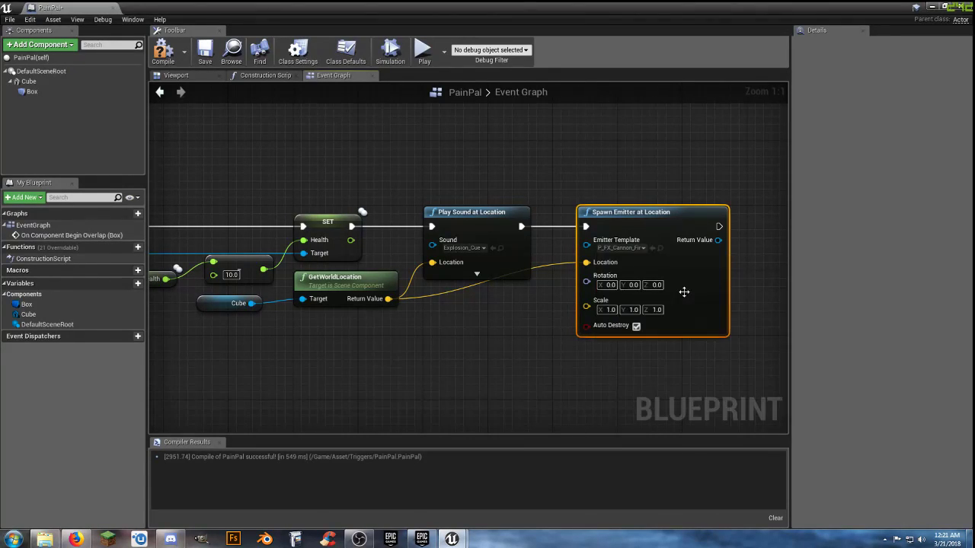
pyautogui.click(514, 350)
pyautogui.moveTo(421, 352); pyautogui.dragTo(489, 372, button='right')
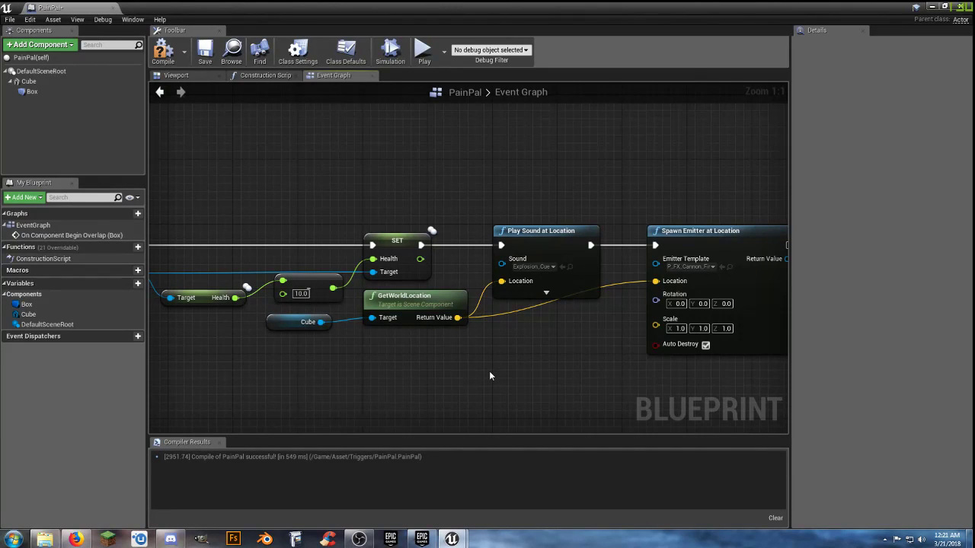
pyautogui.moveTo(258, 380); pyautogui.dragTo(377, 393, button='right')
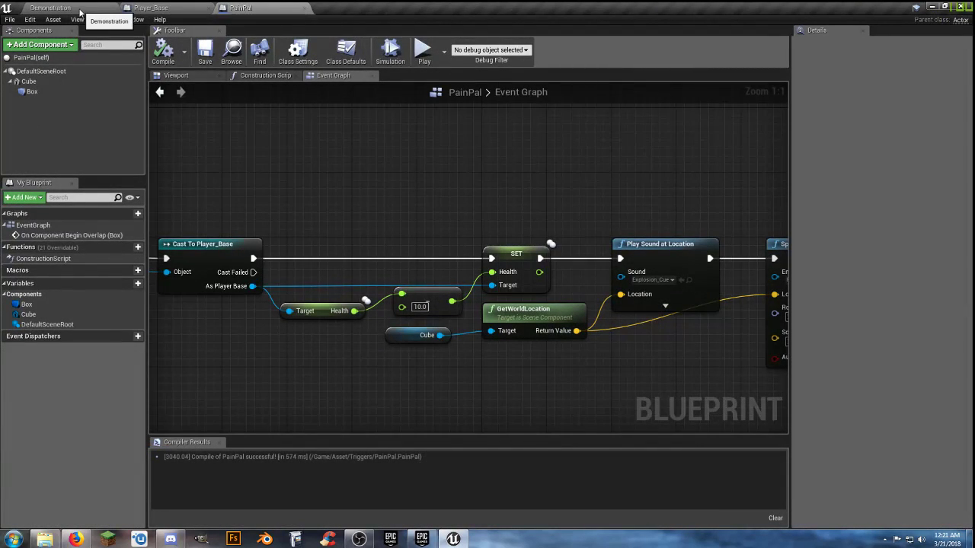
# Place a PainPal trigger on the open sand near the buildings in the Demonstration level
pyautogui.click(80, 11)
pyautogui.moveTo(366, 255); pyautogui.dragTo(586, 304, button='right')
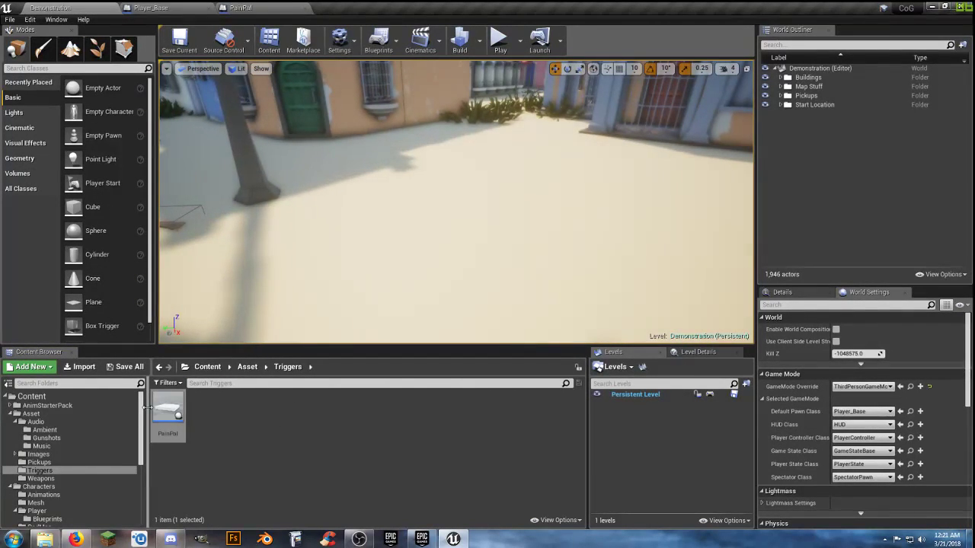
pyautogui.moveTo(168, 411); pyautogui.dragTo(444, 222)
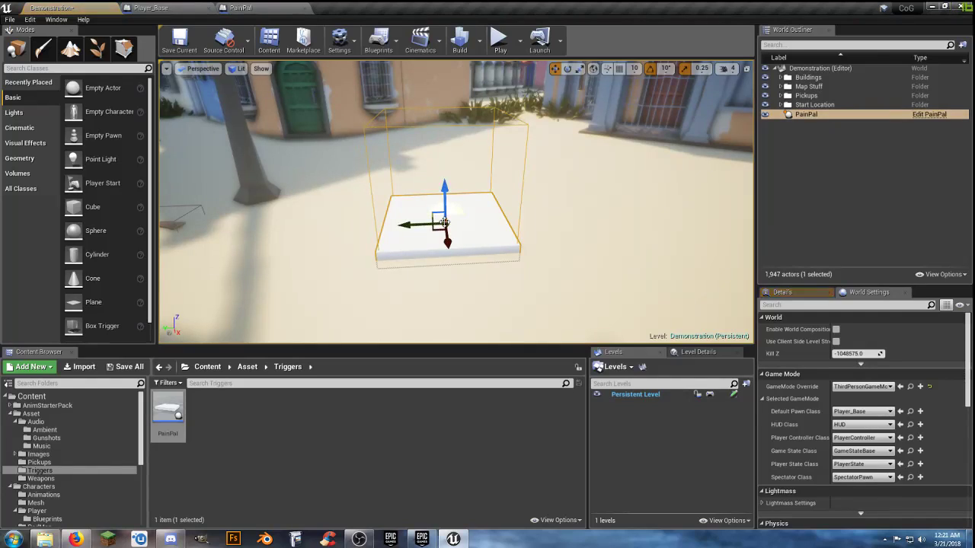
# Play-test the level by walking the character over the PainPal trigger repeatedly, and end the play session
pyautogui.click(497, 37)
pyautogui.press('w')
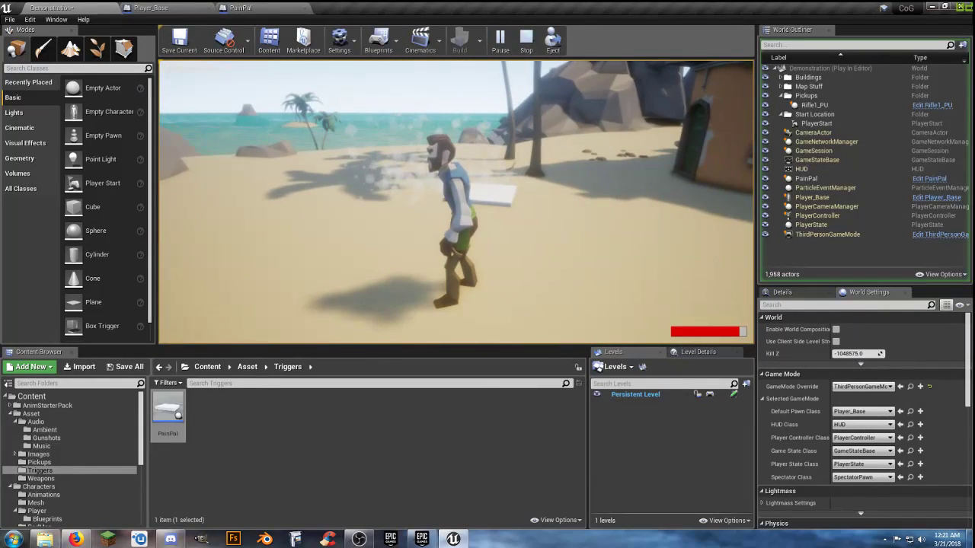
pyautogui.press('w')
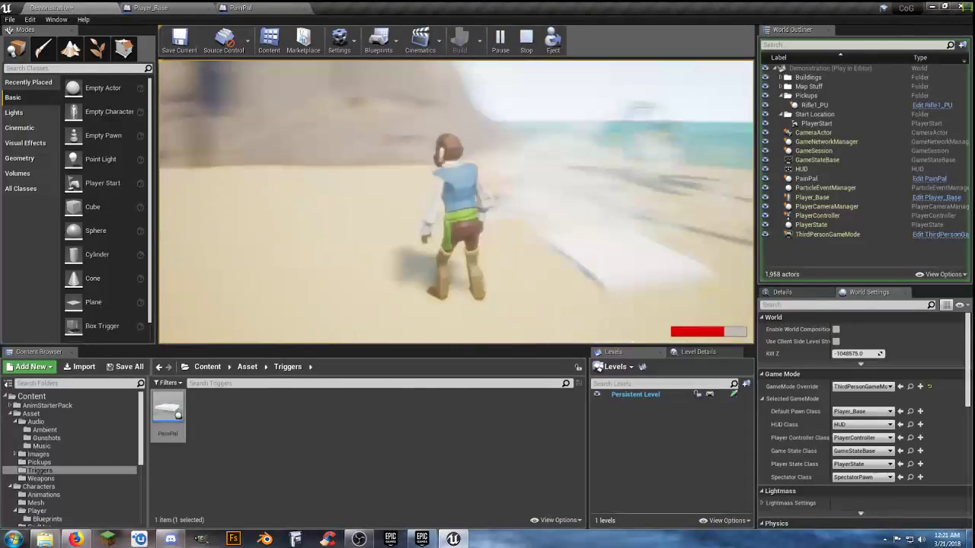
pyautogui.press('w')
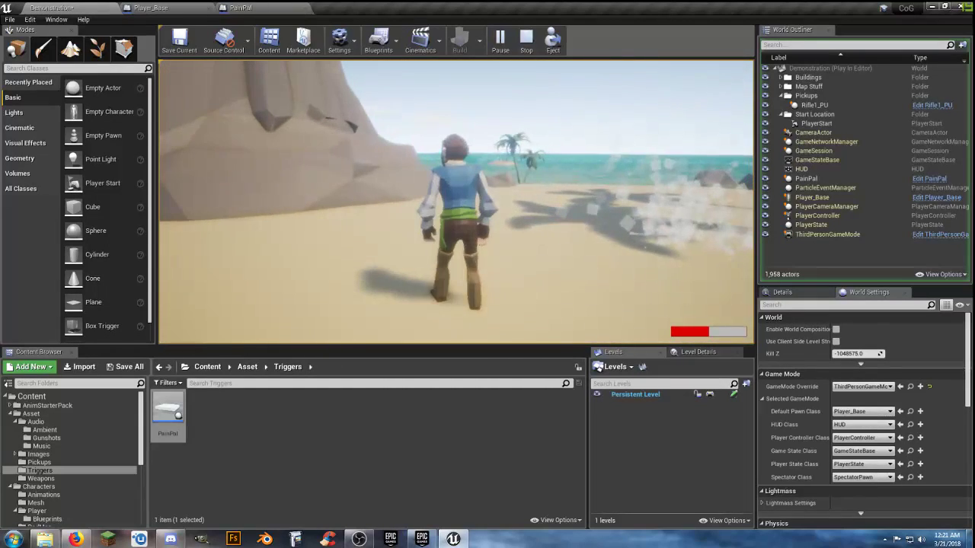
pyautogui.press('Escape')
# Go to the Asset/Pickups content folder and bring up the options for creating a new asset there
pyautogui.moveTo(544, 259); pyautogui.dragTo(686, 305, button='right')
pyautogui.press('s')
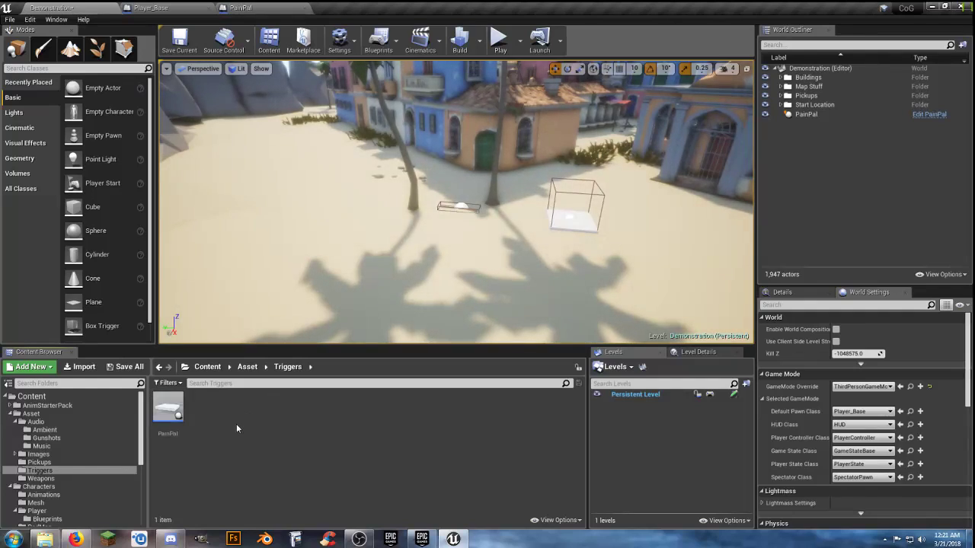
pyautogui.click(40, 463)
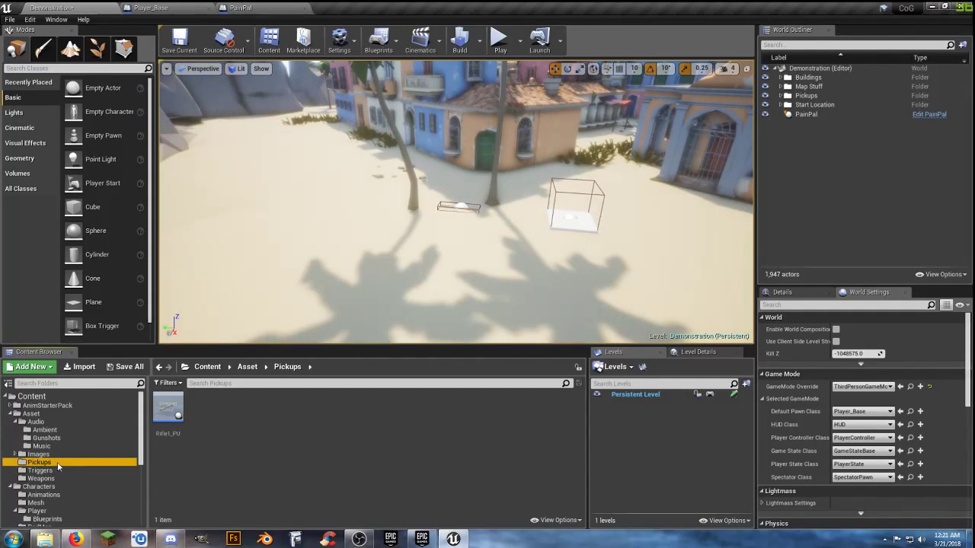
pyautogui.rightClick(214, 416)
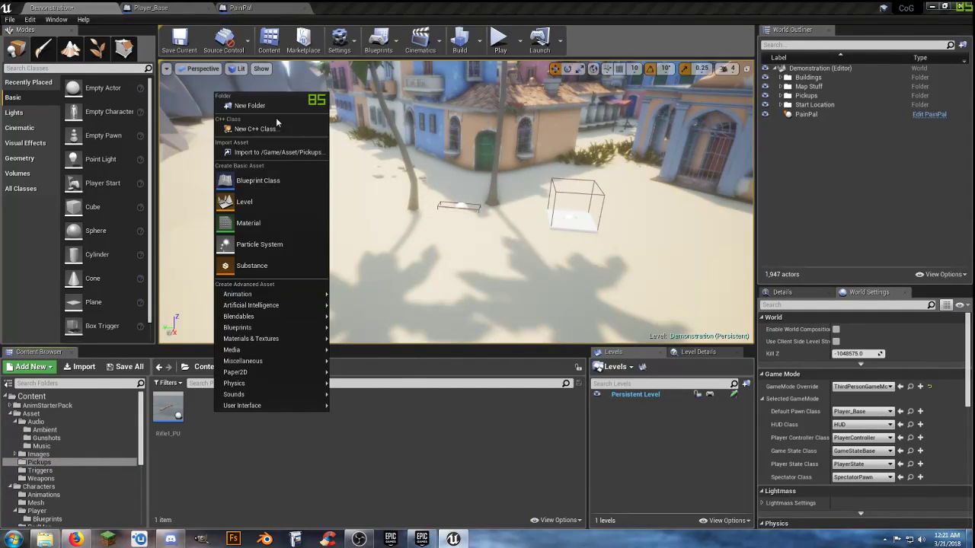
# Create an Actor Blueprint class named Minor_Health_Potion in the Pickups folder and open it for editing
pyautogui.click(258, 182)
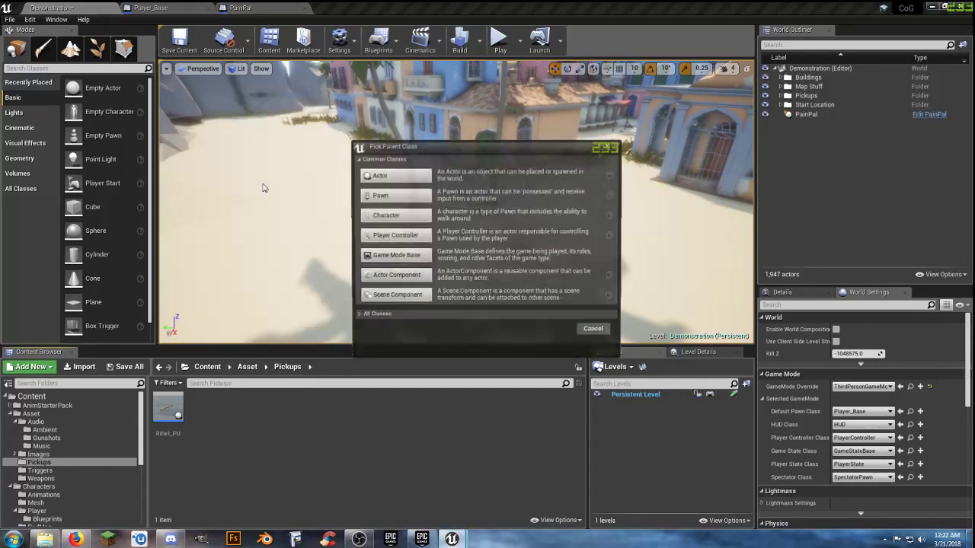
pyautogui.click(379, 175)
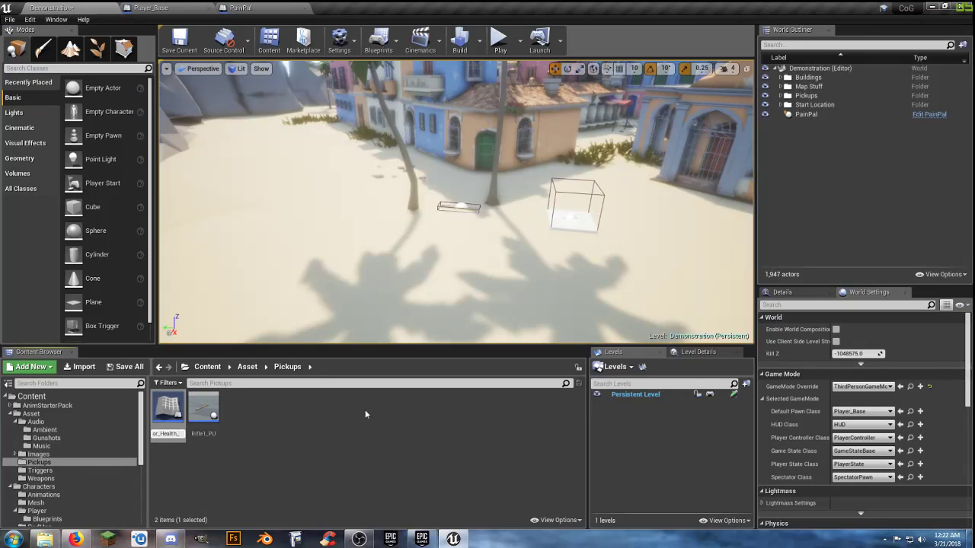
pyautogui.press('Return')
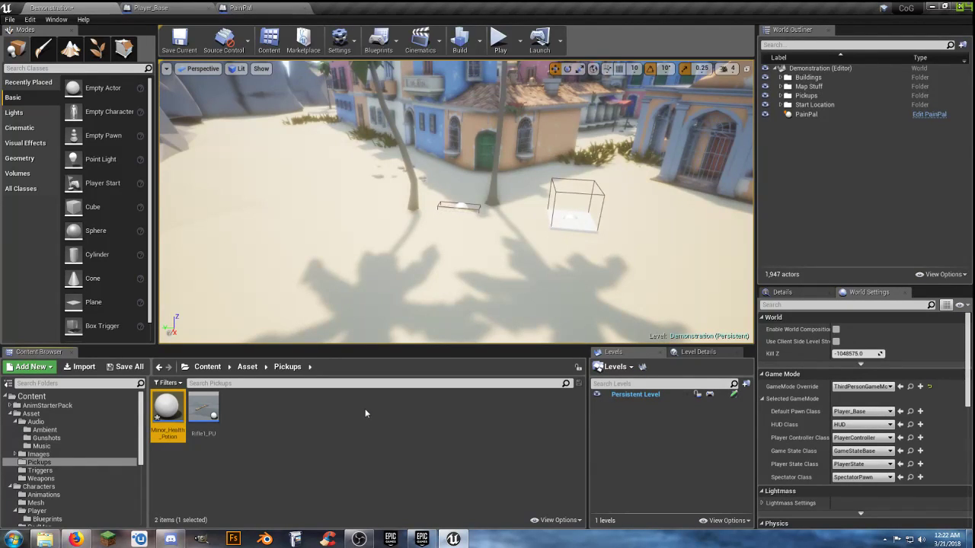
pyautogui.doubleClick(178, 409)
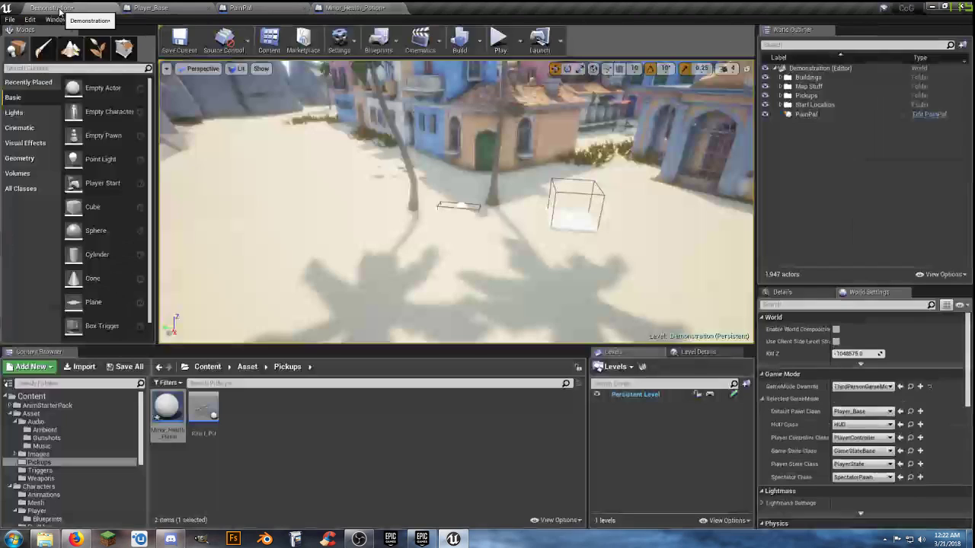
# Select the SM_Item_Potion_01 static mesh in the level editor's PolygonPirates/Meshes/Items content folder
pyautogui.click(52, 8)
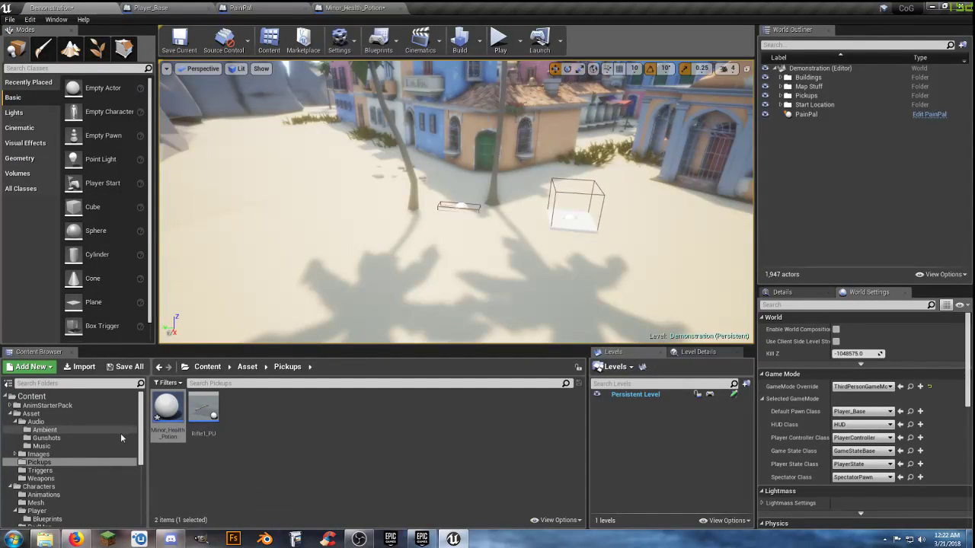
pyautogui.scroll(-10, 107, 442)
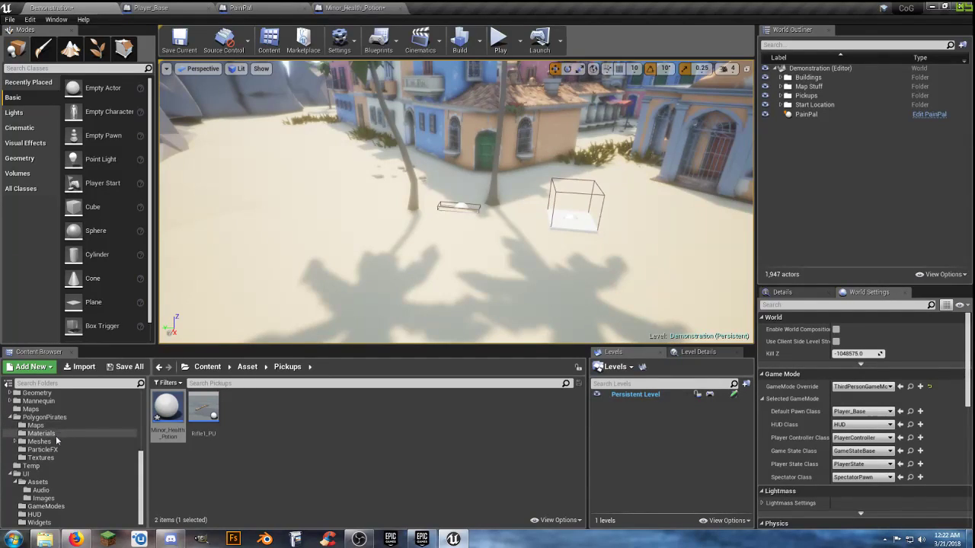
pyautogui.click(15, 442)
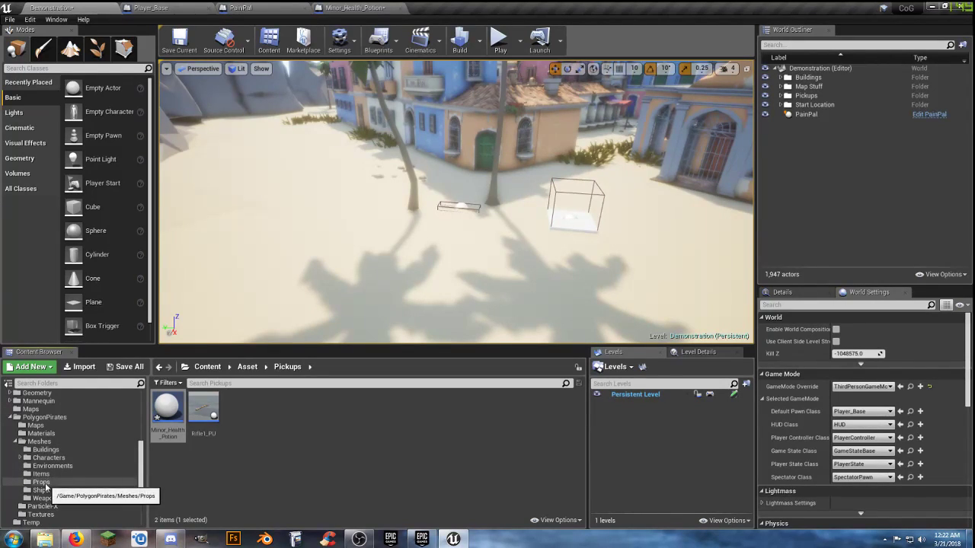
pyautogui.click(42, 474)
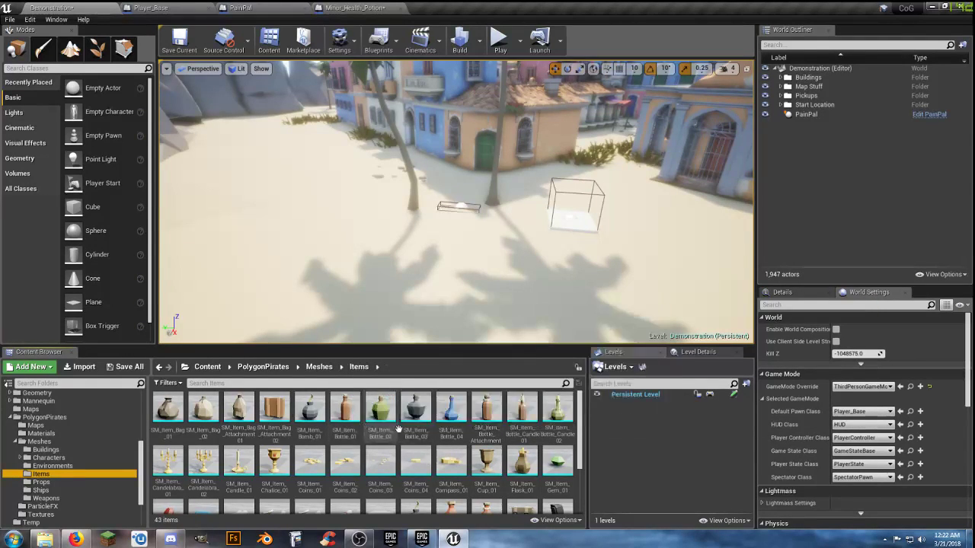
pyautogui.scroll(-2, 562, 418)
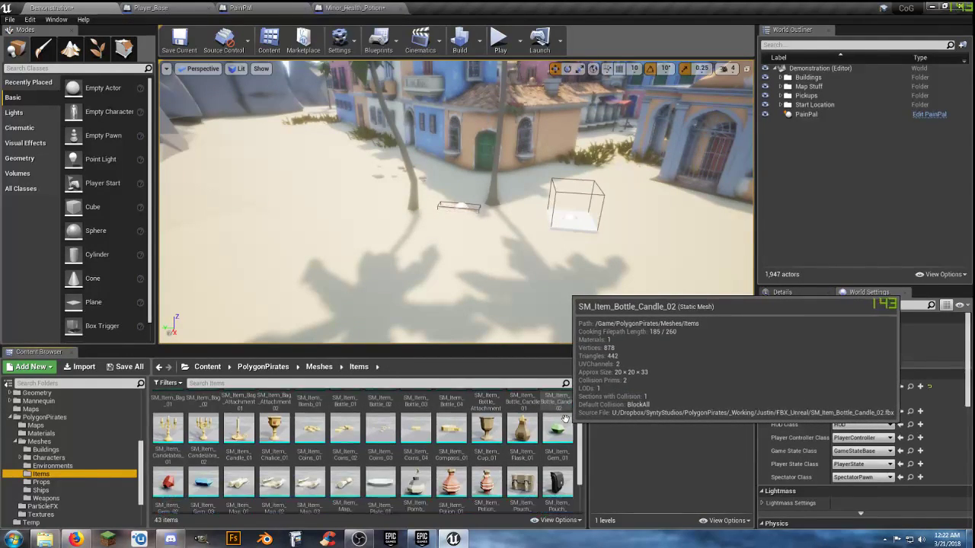
pyautogui.scroll(-2, 566, 420)
pyautogui.scroll(1, 565, 421)
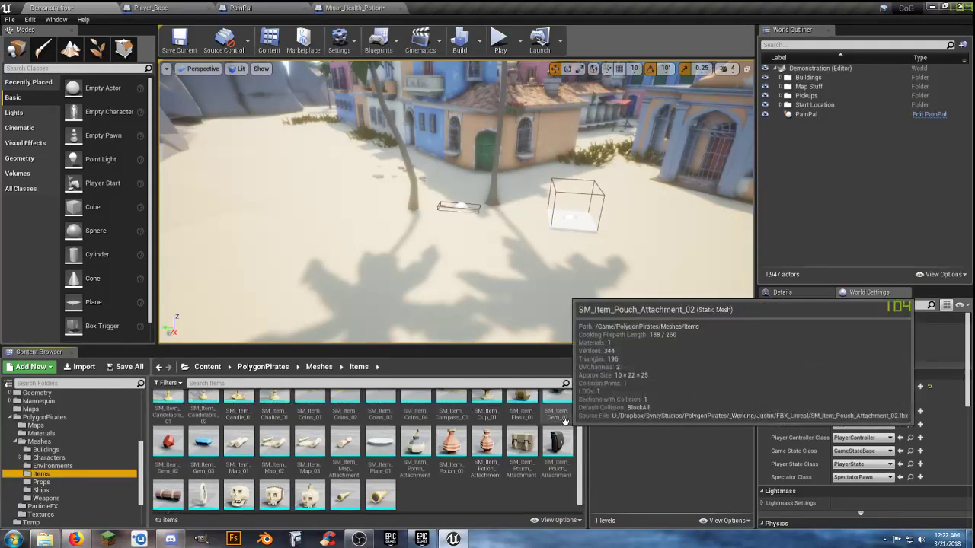
pyautogui.click(452, 448)
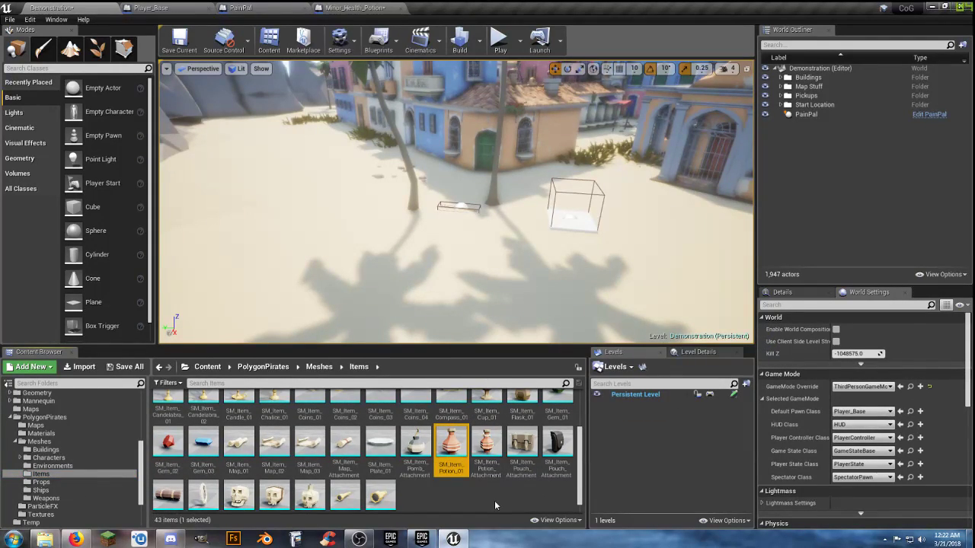
pyautogui.scroll(1, 466, 492)
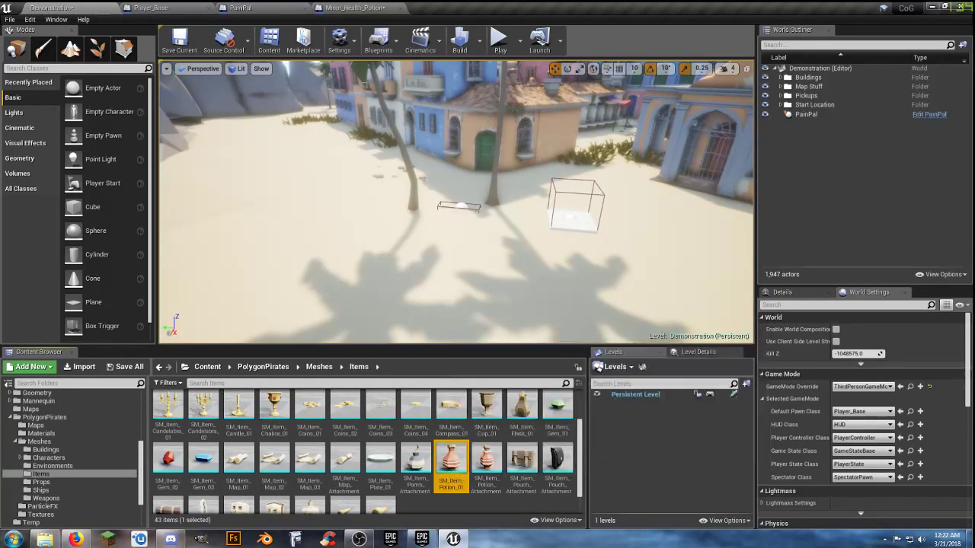
# Add a Static Mesh component using SM_Item_Potion_01 to the Minor_Health_Potion blueprint, keeping its default name
pyautogui.click(356, 8)
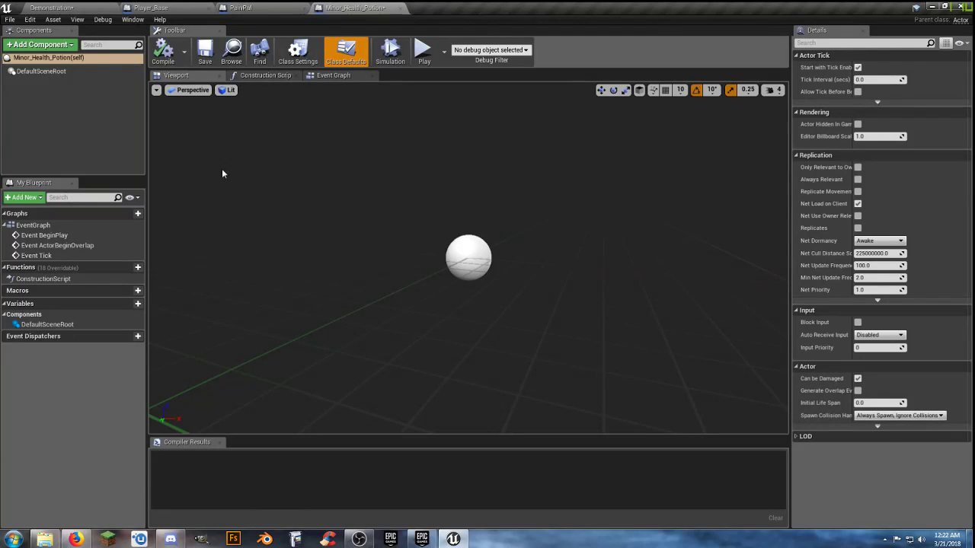
pyautogui.click(33, 48)
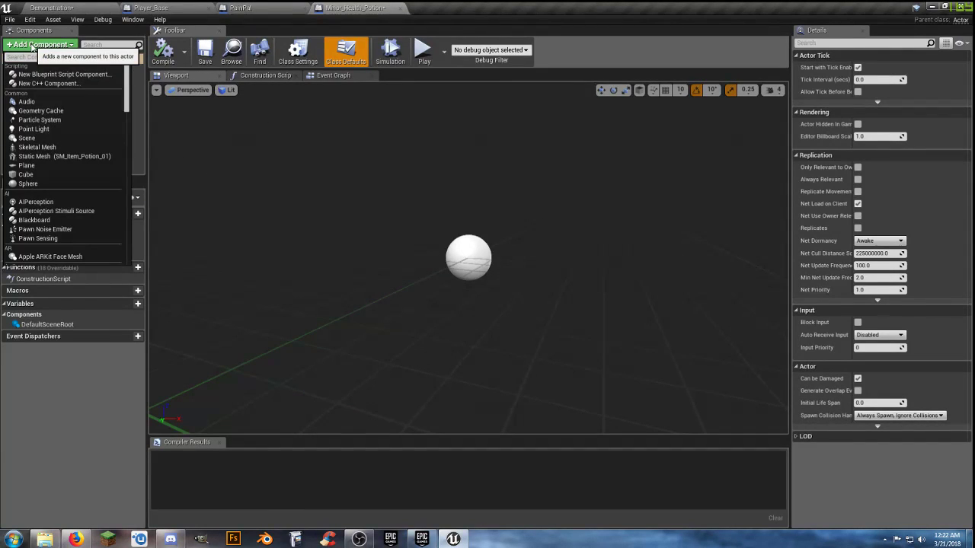
pyautogui.click(58, 156)
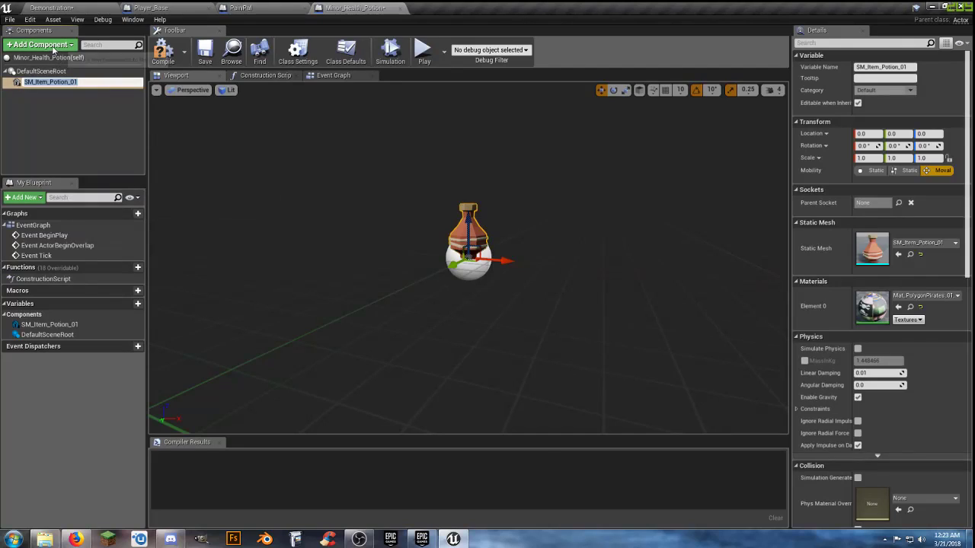
pyautogui.press('Return')
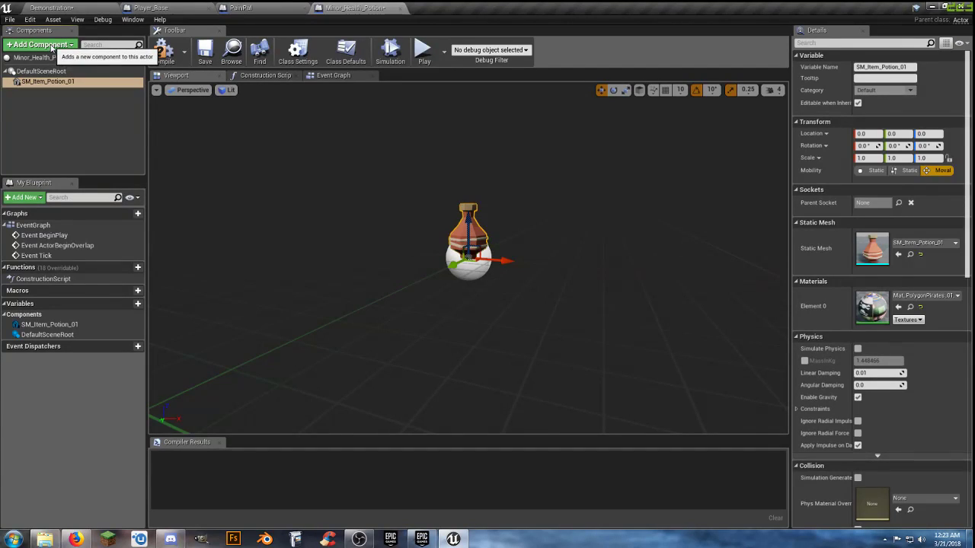
# Add a Box Collision component under the potion mesh, keeping its default name
pyautogui.click(53, 50)
pyautogui.write('box')
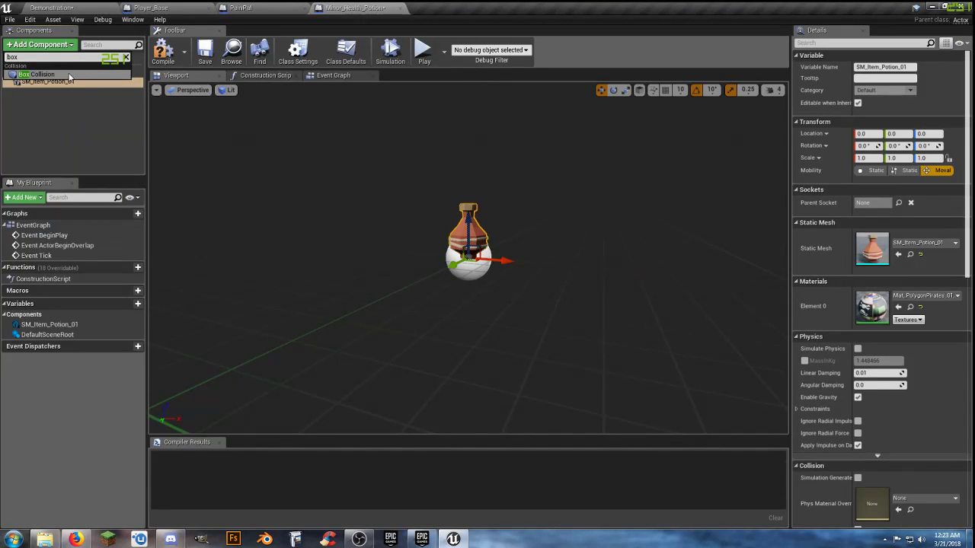
pyautogui.press('Return')
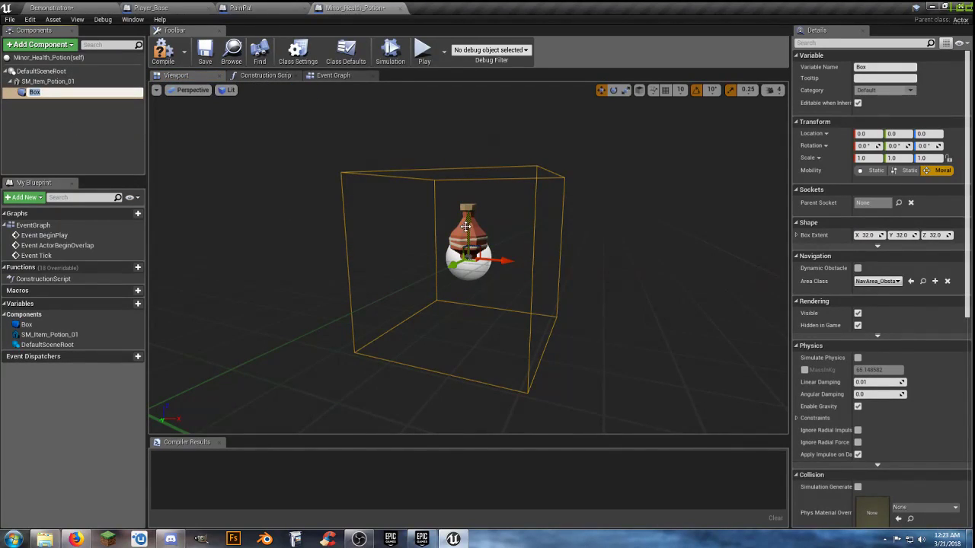
pyautogui.press('Return')
# Raise the collision box to a Z location of about 26 and scale it to 0.75 on all axes
pyautogui.moveTo(469, 214); pyautogui.dragTo(472, 145)
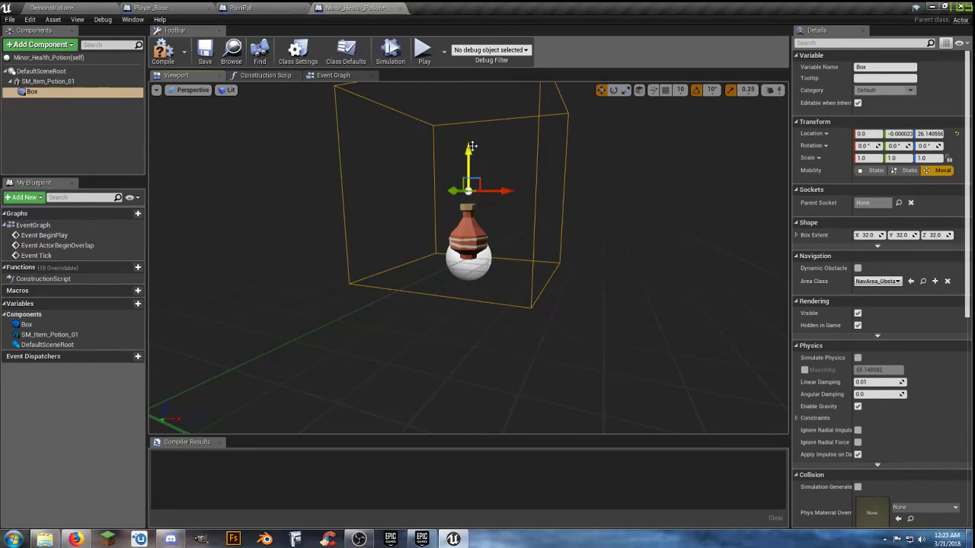
pyautogui.click(626, 89)
pyautogui.scroll(5, 614, 106)
pyautogui.scroll(-5, 582, 192)
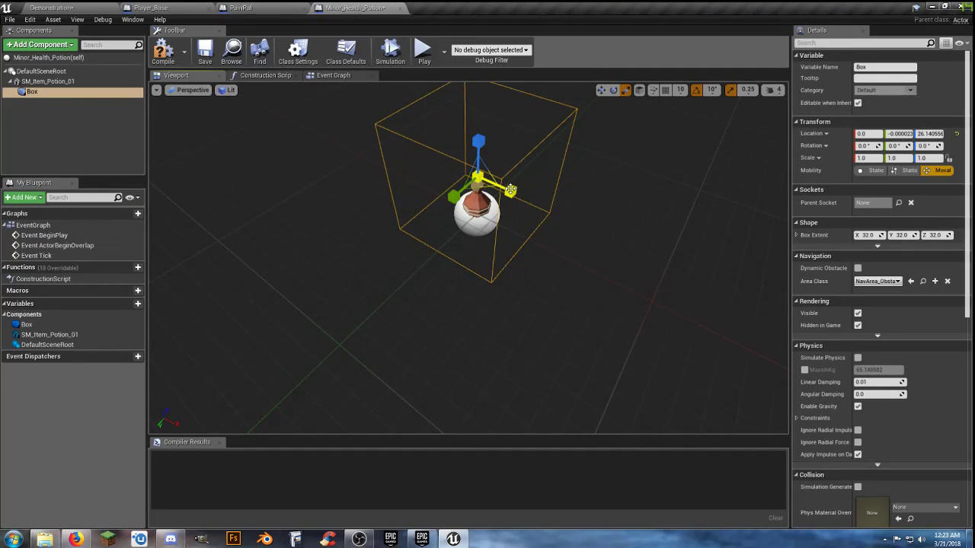
pyautogui.moveTo(510, 189); pyautogui.dragTo(457, 199)
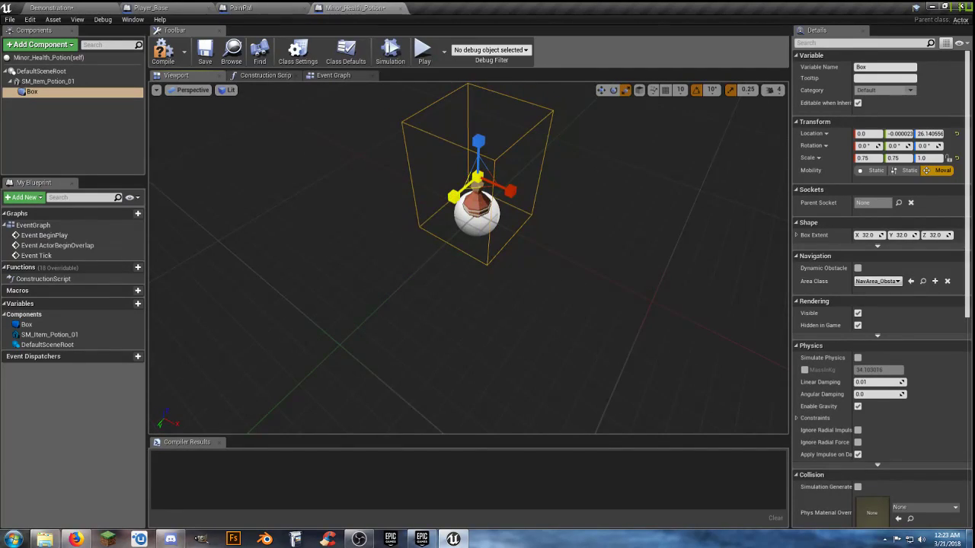
pyautogui.moveTo(481, 147); pyautogui.dragTo(481, 153)
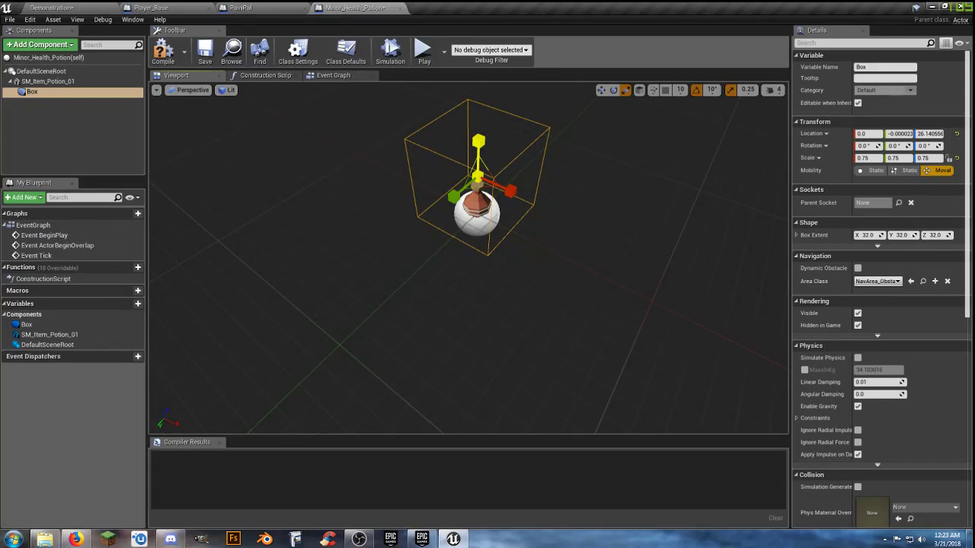
pyautogui.moveTo(548, 207)
pyautogui.mouseDown(button='right')
pyautogui.moveTo(547, 289)
pyautogui.moveTo(534, 221)
pyautogui.moveTo(487, 183)
pyautogui.moveTo(542, 129)
pyautogui.moveTo(542, 221)
pyautogui.mouseUp(button='right')
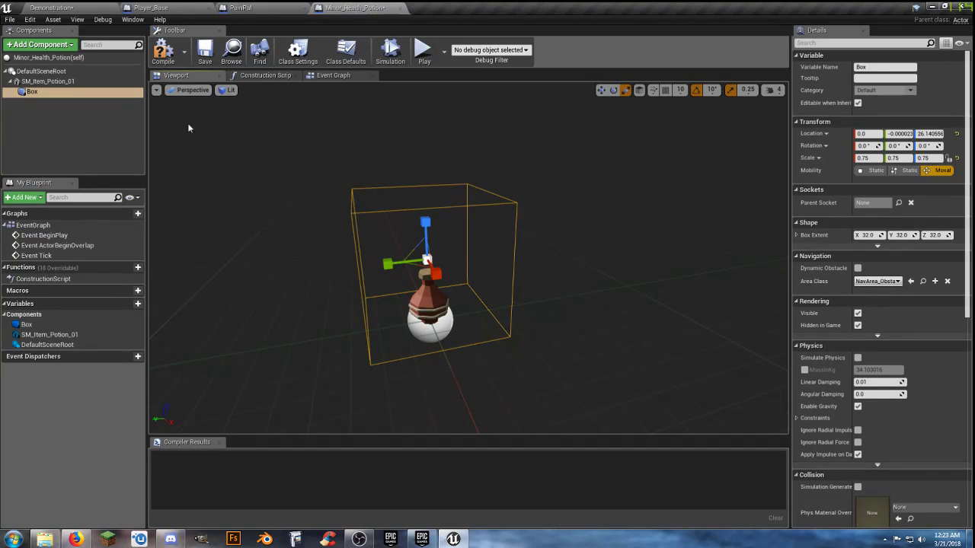
# Move the potion mesh up to a Z location of about 17, above the scene root
pyautogui.click(47, 81)
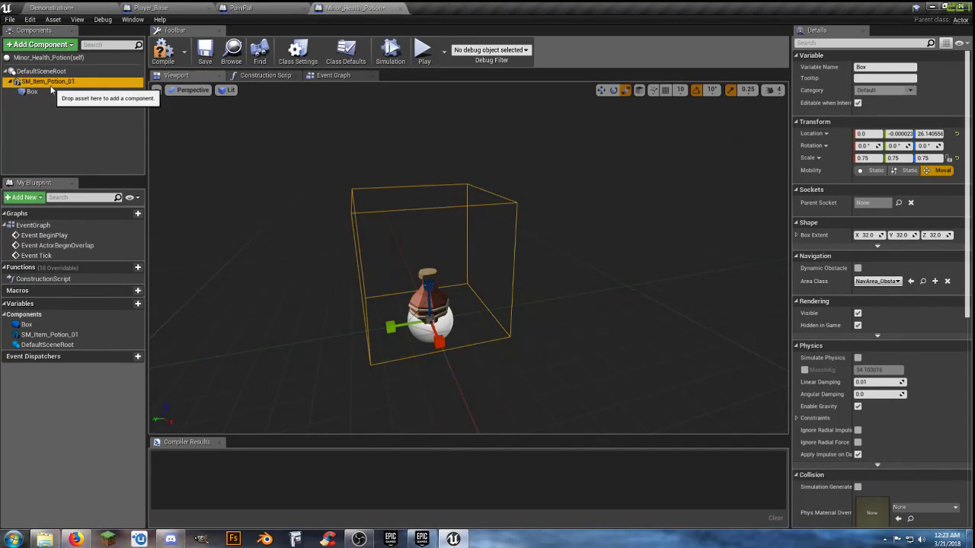
pyautogui.click(600, 89)
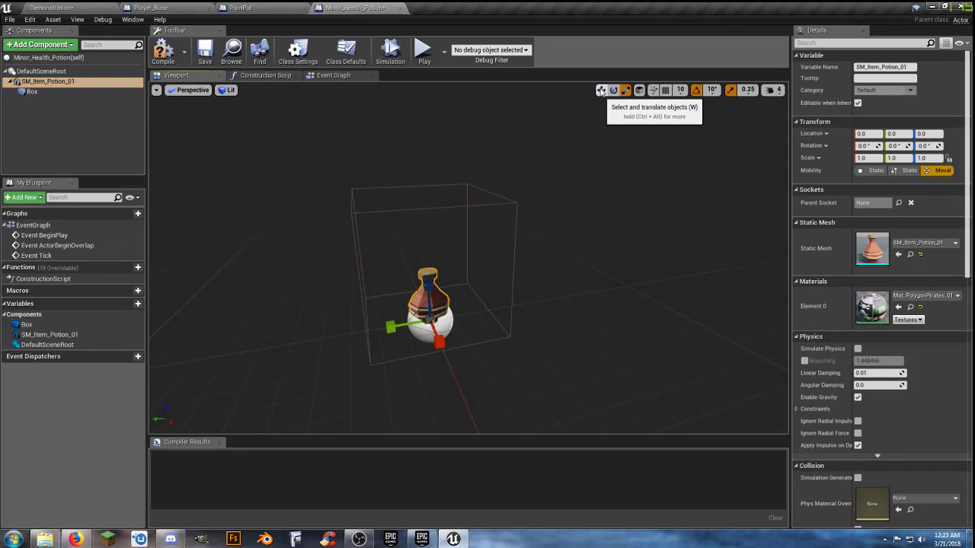
pyautogui.moveTo(434, 291); pyautogui.dragTo(431, 251)
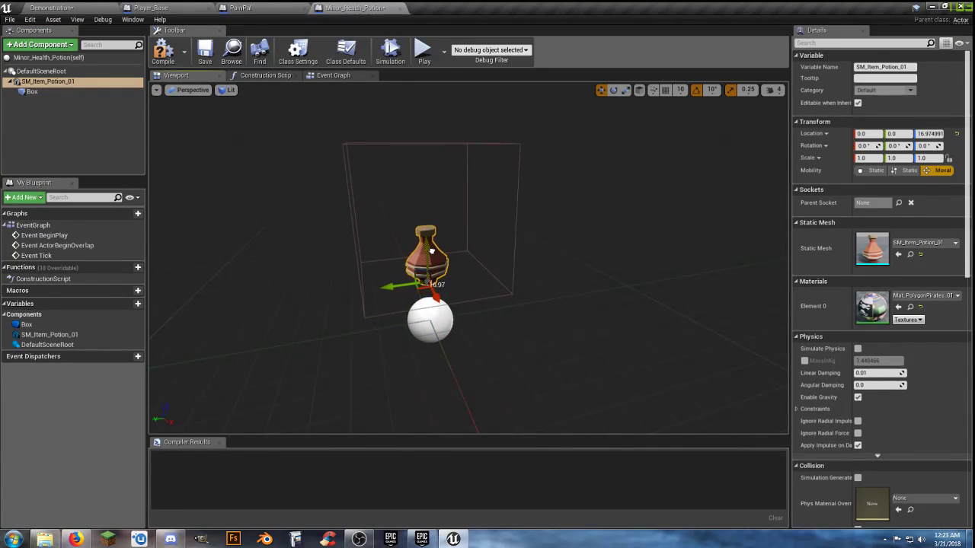
# Lower the collision box to a Z location of about 11 so it surrounds the potion
pyautogui.click(32, 92)
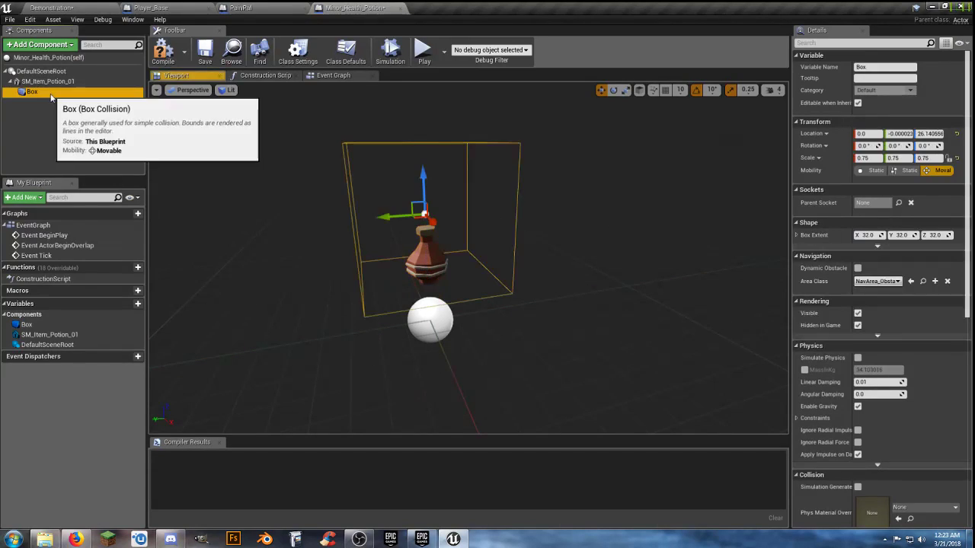
pyautogui.moveTo(424, 184); pyautogui.dragTo(442, 226)
pyautogui.moveTo(441, 251); pyautogui.dragTo(497, 295, button='right')
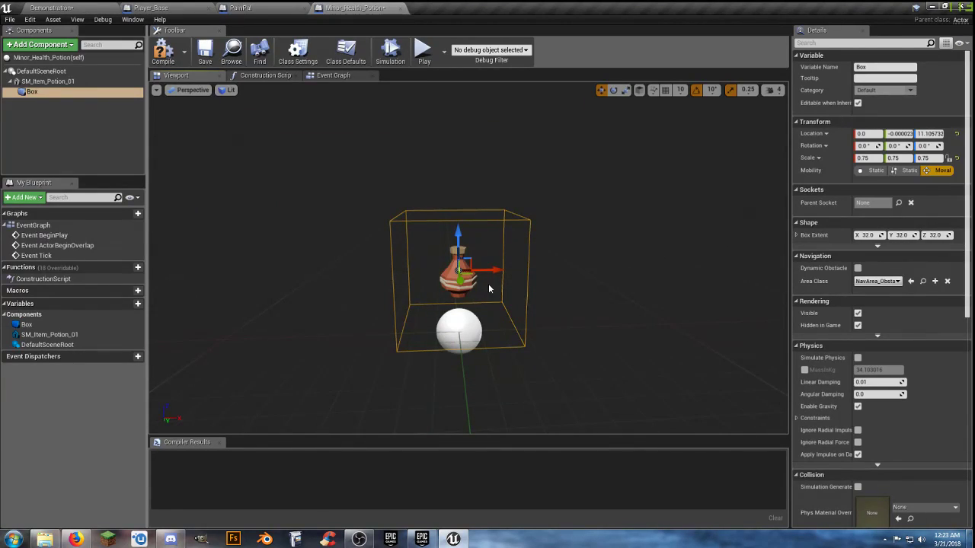
pyautogui.click(105, 140)
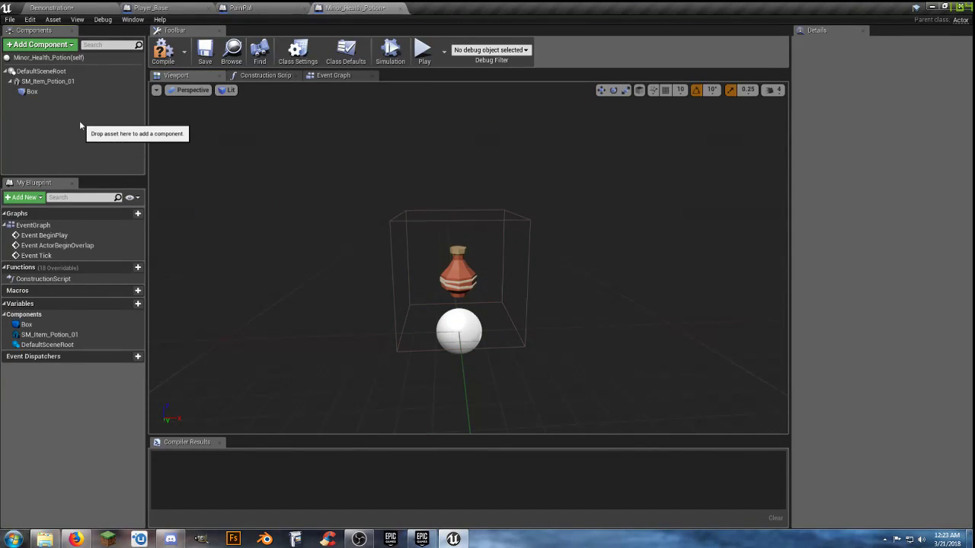
# Add a Rotating Movement component to the potion blueprint
pyautogui.click(44, 81)
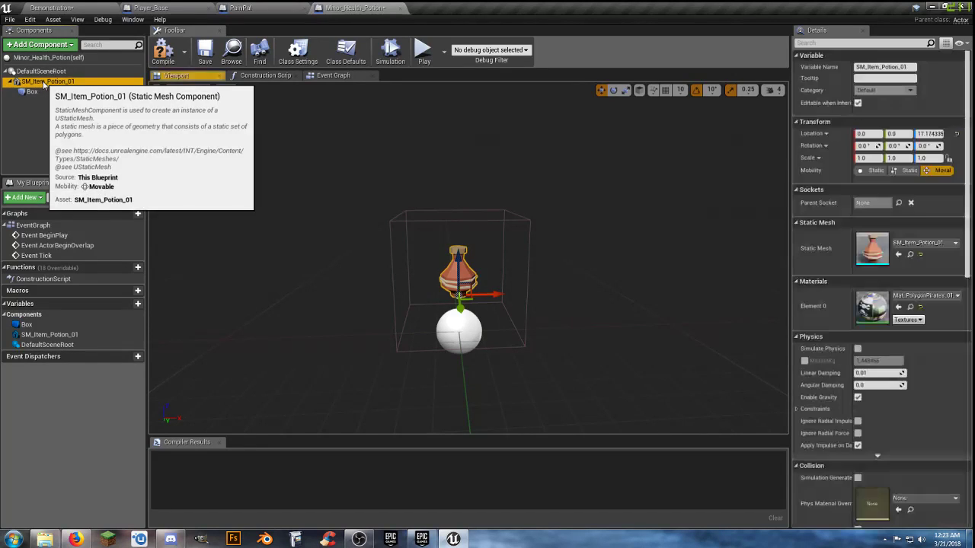
pyautogui.click(40, 44)
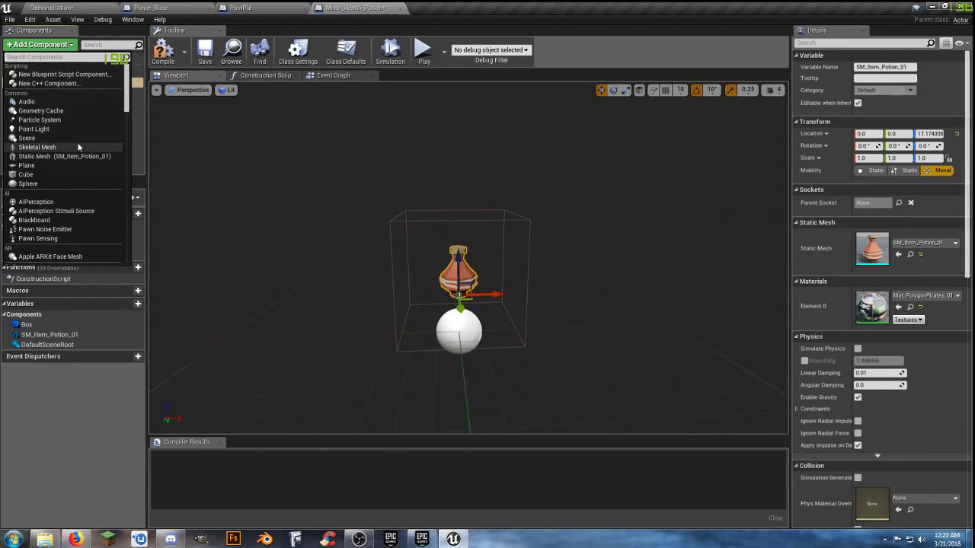
pyautogui.write('rota')
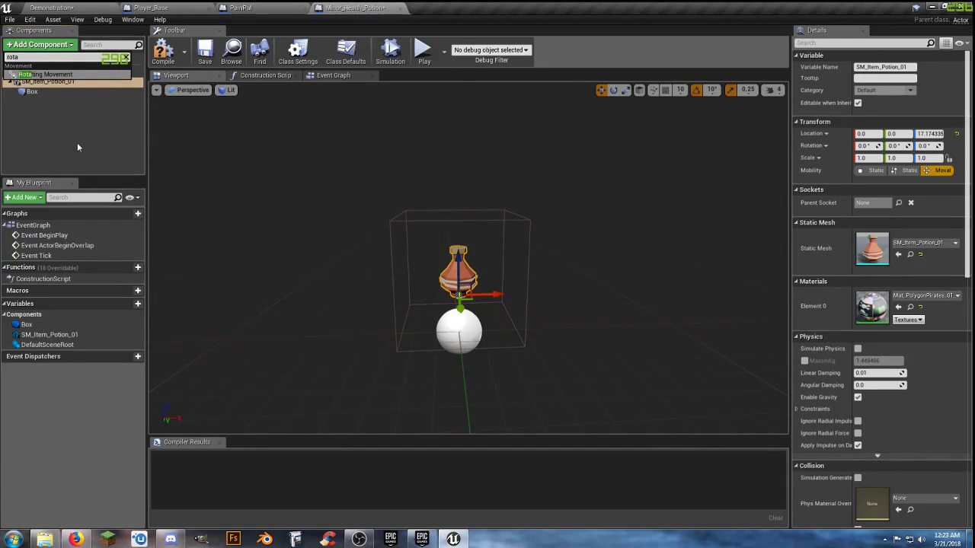
pyautogui.press('Return')
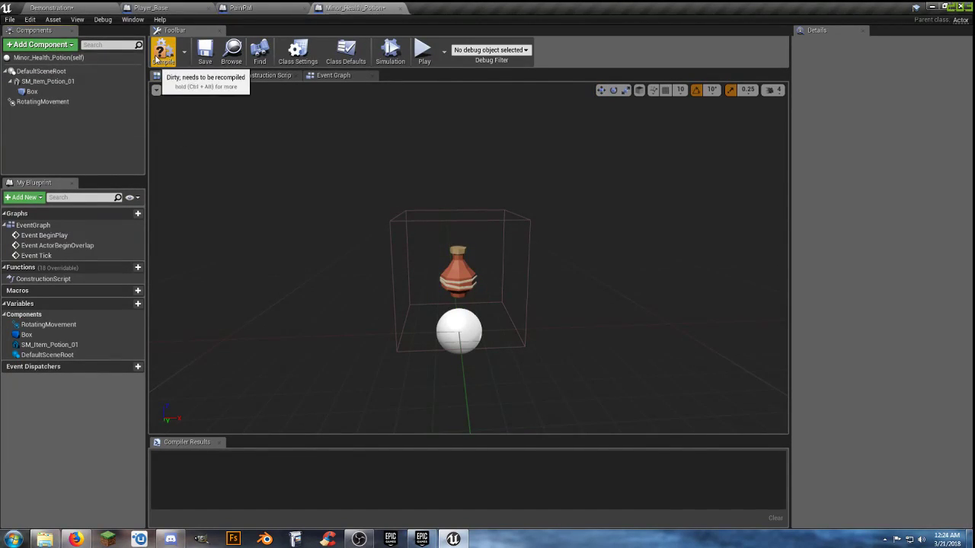
# Compile and save the Minor_Health_Potion blueprint, and return to the Demonstration level
pyautogui.click(157, 59)
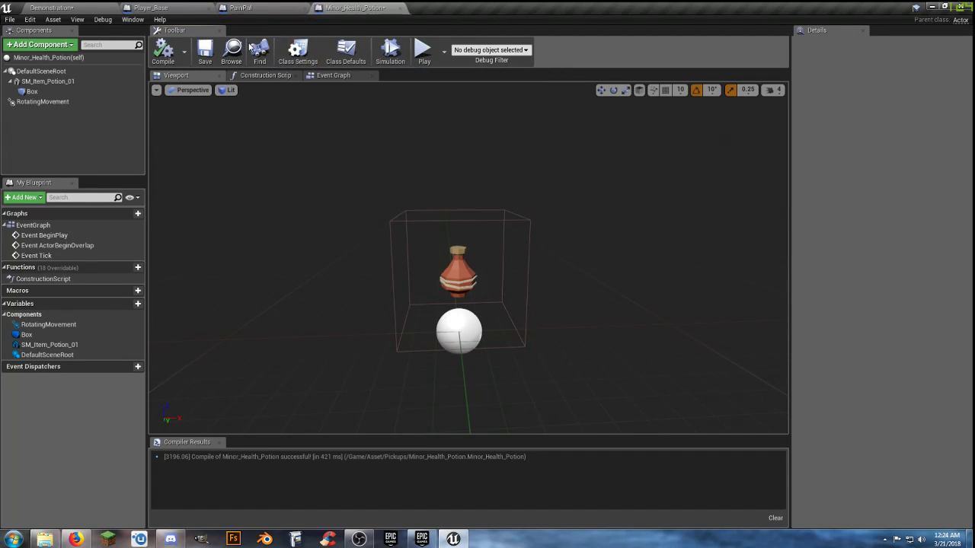
pyautogui.click(206, 48)
pyautogui.click(100, 7)
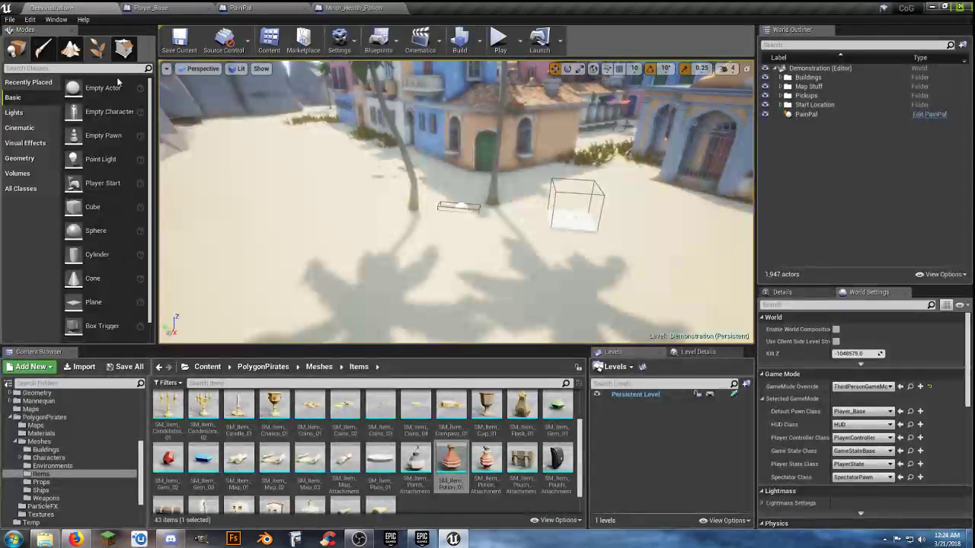
# Place three Minor_Health_Potion pickups from the Asset/Pickups folder in a row on the sand in front of the blue-columned building
pyautogui.scroll(4, 75, 476)
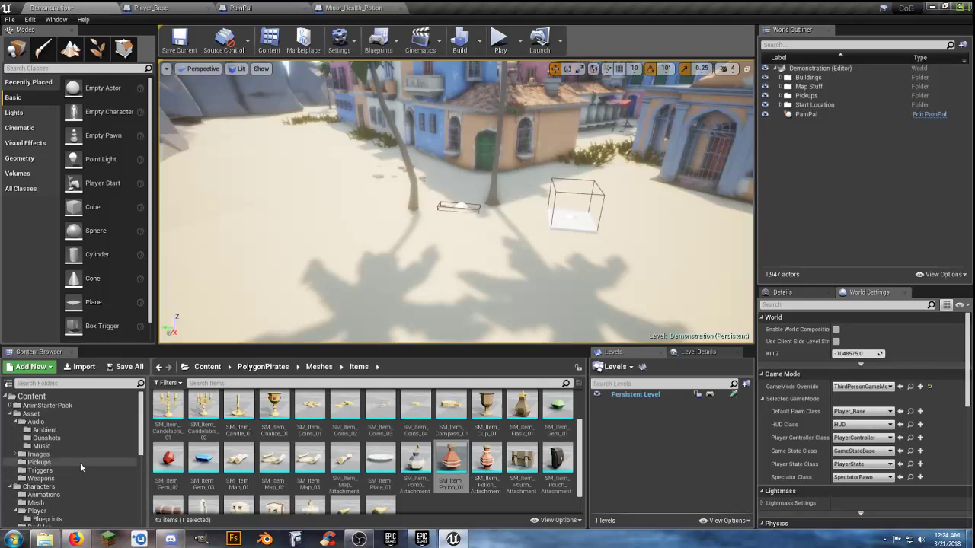
pyautogui.click(38, 463)
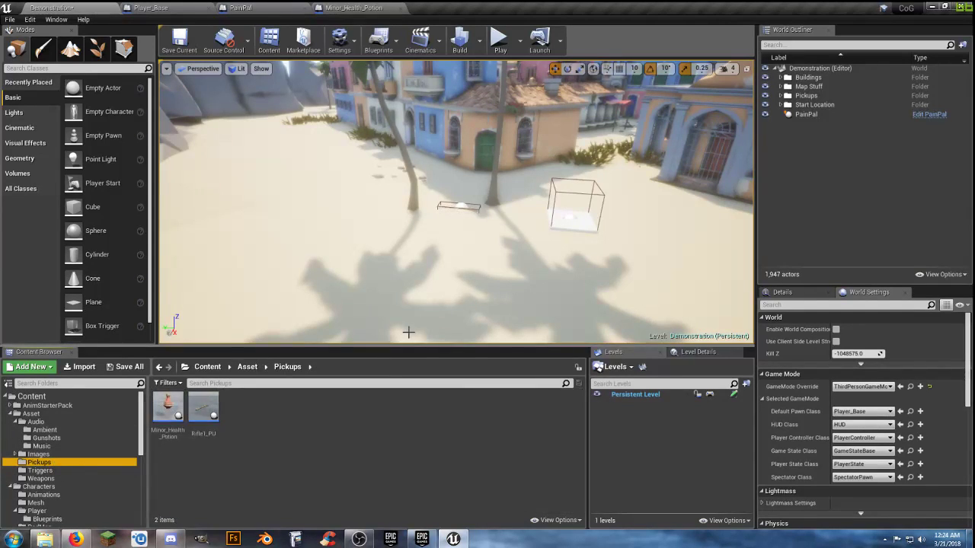
pyautogui.moveTo(401, 312); pyautogui.dragTo(590, 312, button='right')
pyautogui.moveTo(168, 405); pyautogui.dragTo(346, 238)
pyautogui.moveTo(167, 408); pyautogui.dragTo(403, 245)
pyautogui.moveTo(167, 407); pyautogui.dragTo(456, 248)
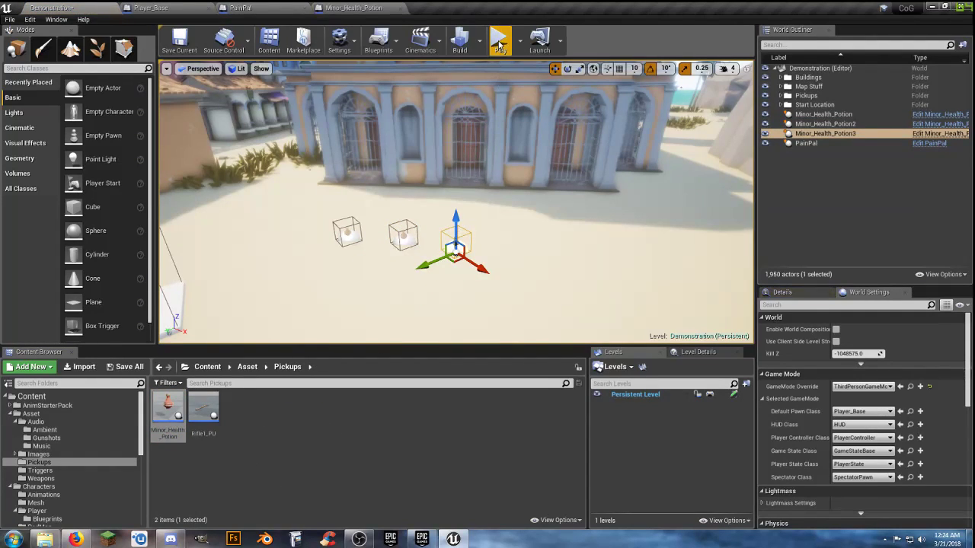
# Play-test the level by running across the pain pad and around the three potions, and end the play session
pyautogui.click(500, 42)
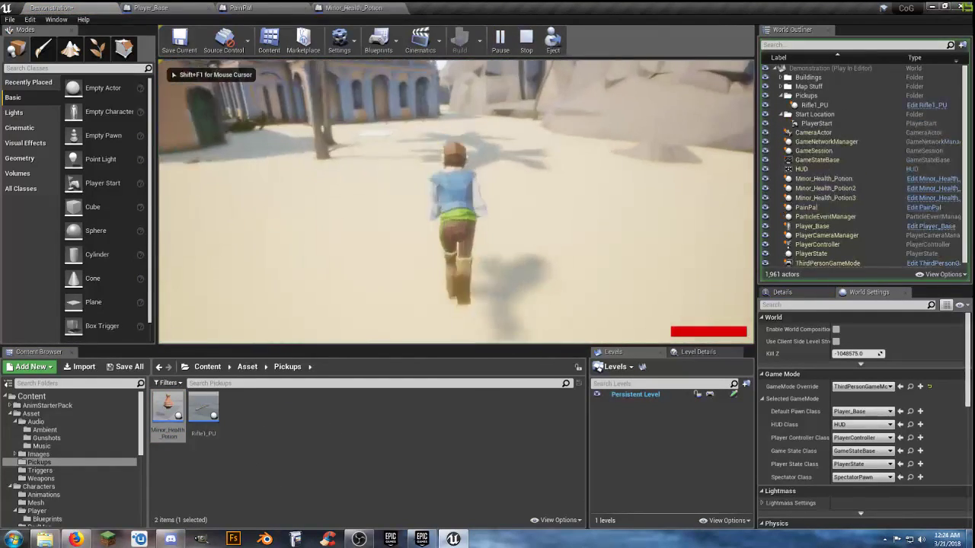
pyautogui.press('w')
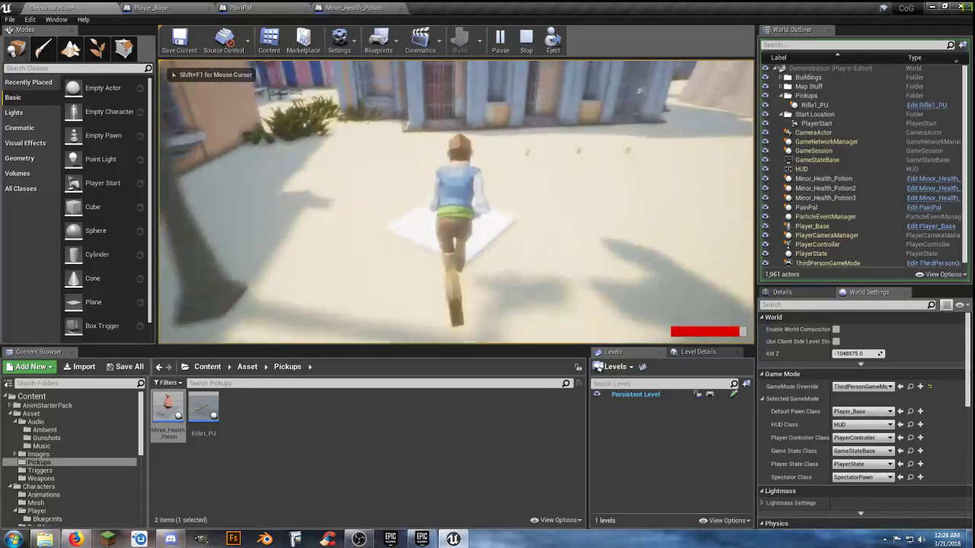
pyautogui.press('a')
pyautogui.press('w')
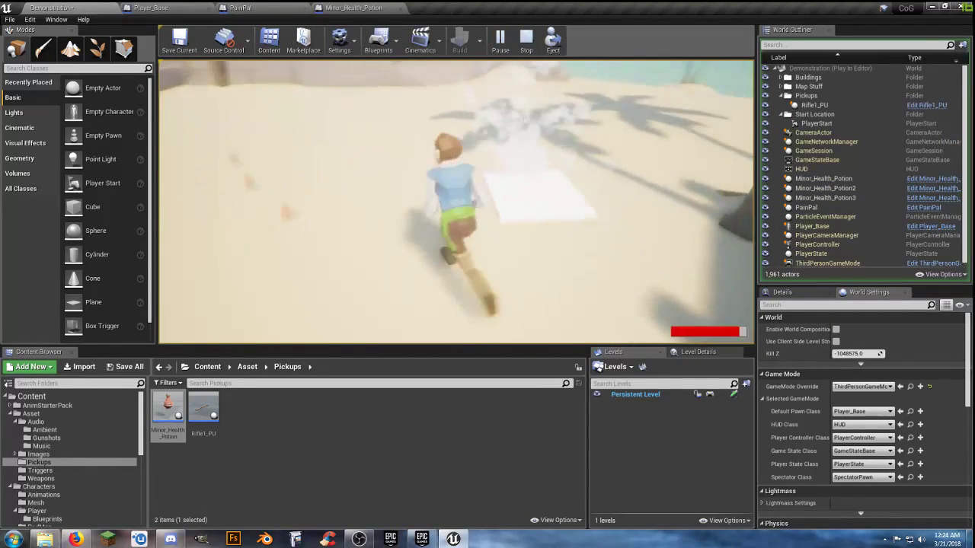
pyautogui.press('w')
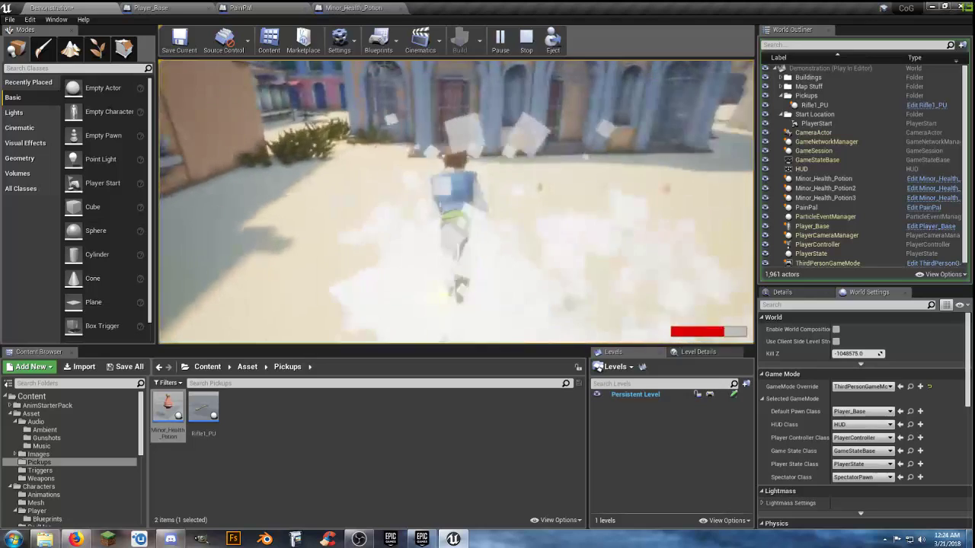
pyautogui.press('a')
pyautogui.press('w')
pyautogui.press('a')
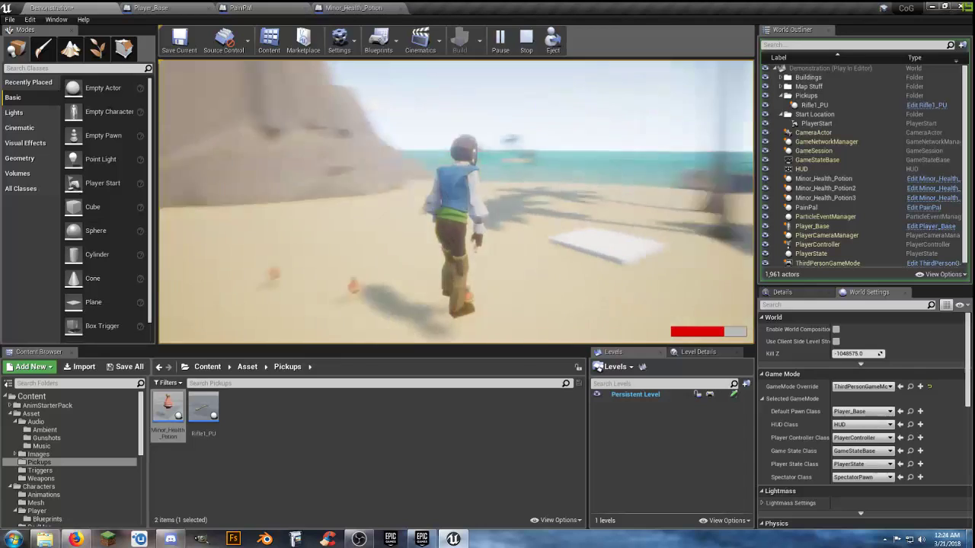
pyautogui.press('space')
pyautogui.press('d')
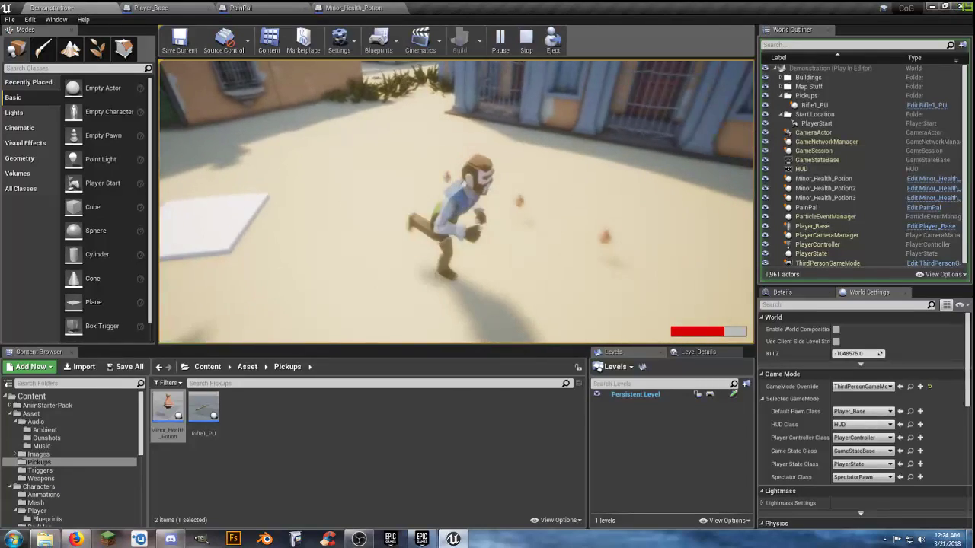
pyautogui.press('s')
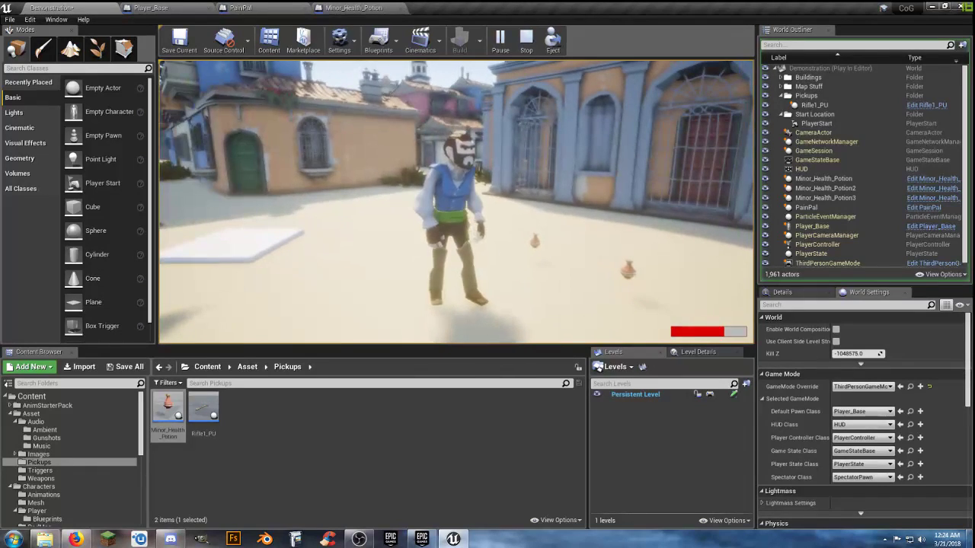
pyautogui.press('Escape')
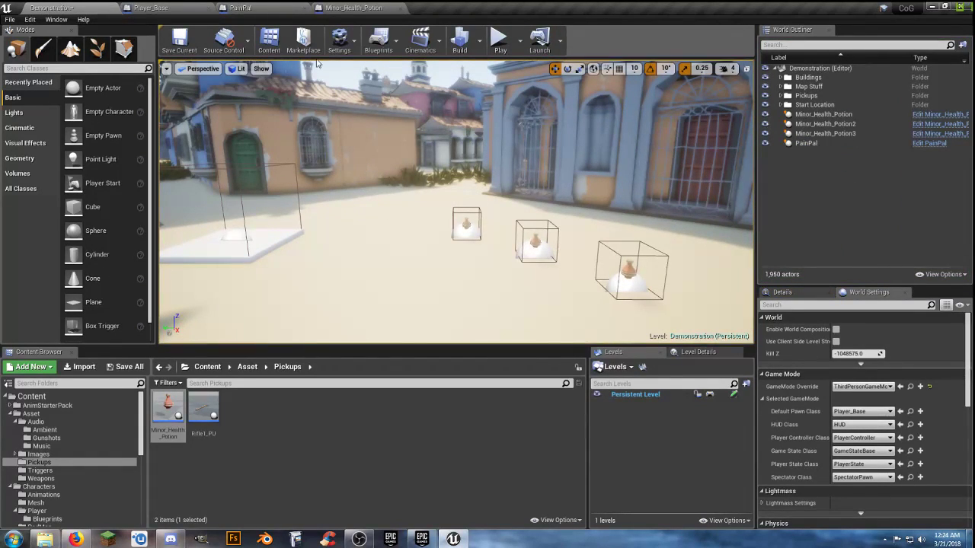
# Raise the potion mesh in the Minor_Health_Potion blueprint to a Z location of about 66
pyautogui.click(355, 8)
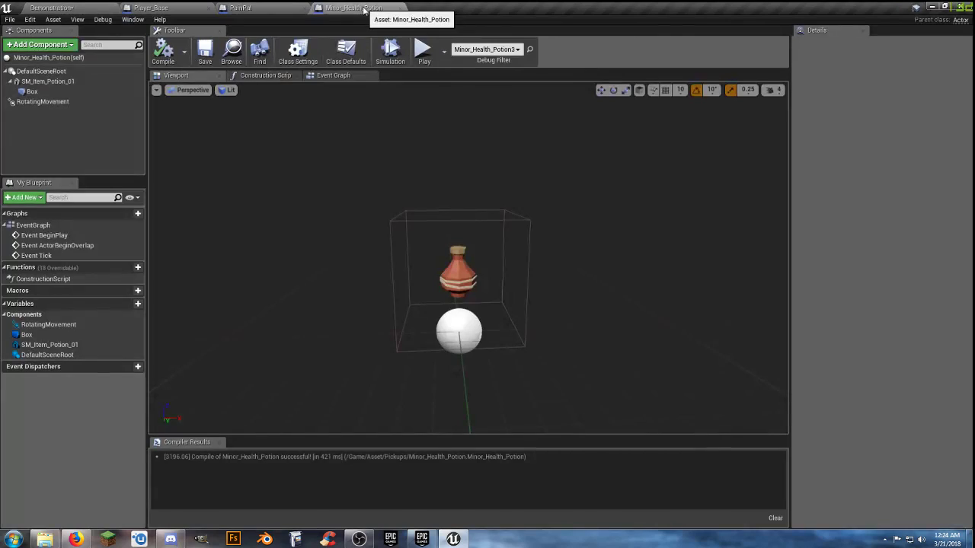
pyautogui.click(462, 272)
pyautogui.moveTo(460, 259); pyautogui.dragTo(461, 142)
pyautogui.moveTo(298, 163)
pyautogui.mouseDown(button='right')
pyautogui.moveTo(412, 236)
pyautogui.moveTo(298, 163)
pyautogui.mouseUp(button='right')
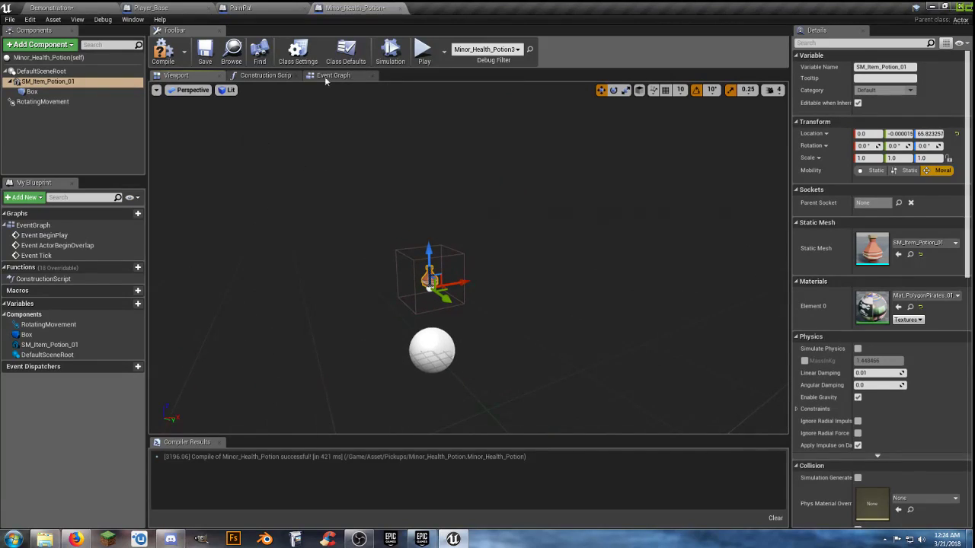
# Set the potion mesh's collision preset to NoCollision and Can Character Step Up On to No, and compile and save the blueprint
pyautogui.click(31, 91)
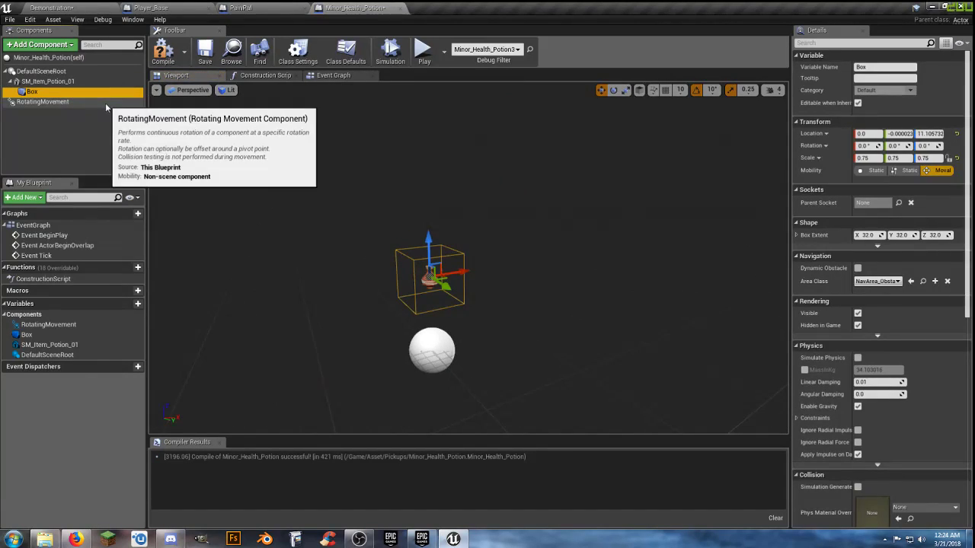
pyautogui.click(45, 80)
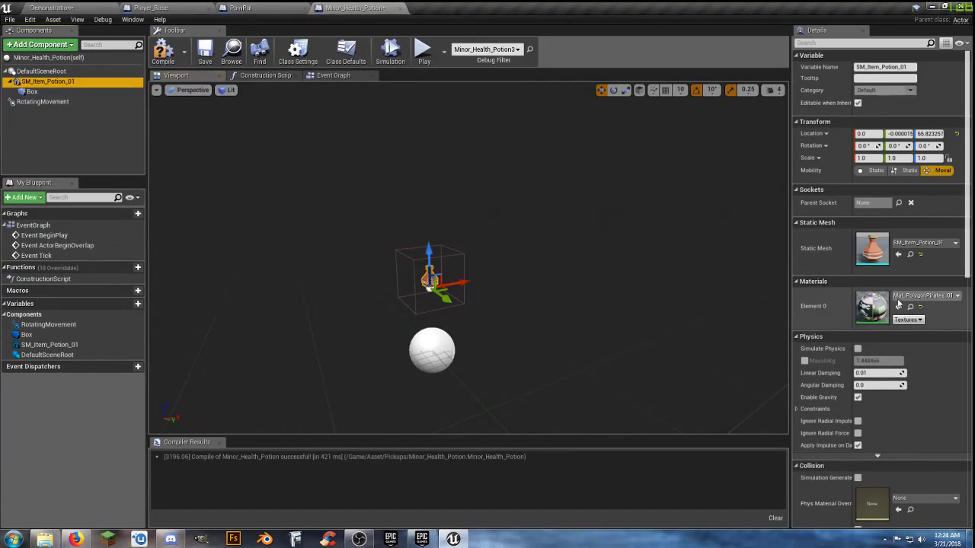
pyautogui.scroll(-5, 939, 335)
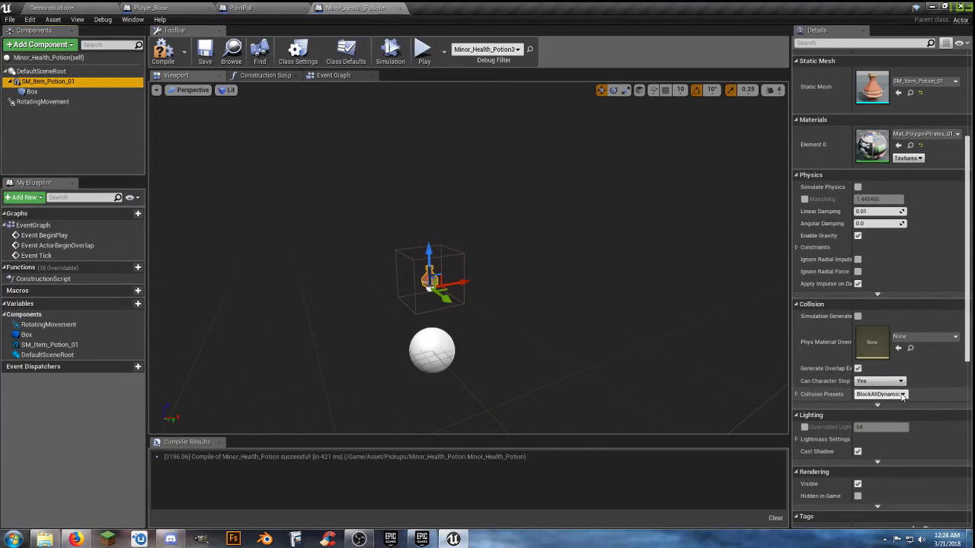
pyautogui.click(902, 394)
pyautogui.click(877, 280)
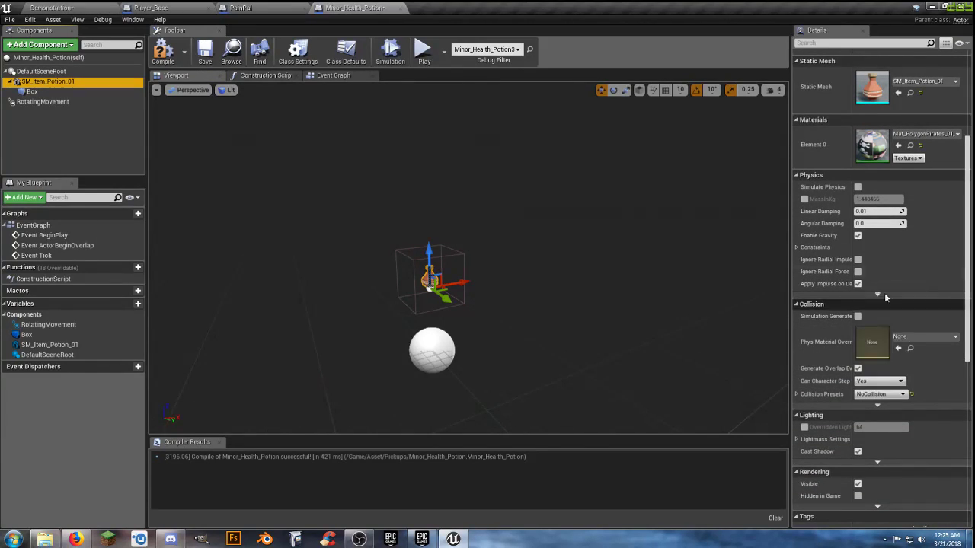
pyautogui.click(885, 382)
pyautogui.click(876, 389)
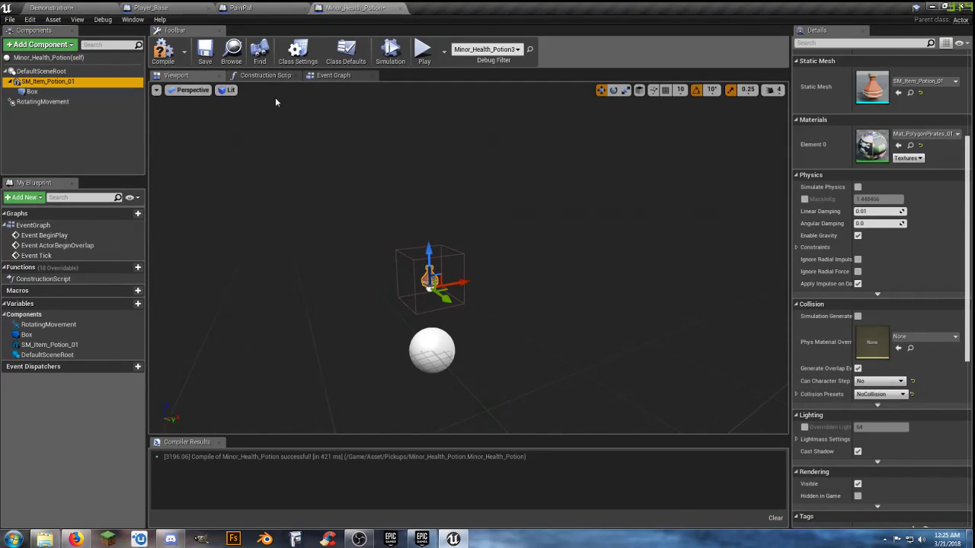
pyautogui.click(163, 52)
pyautogui.click(204, 55)
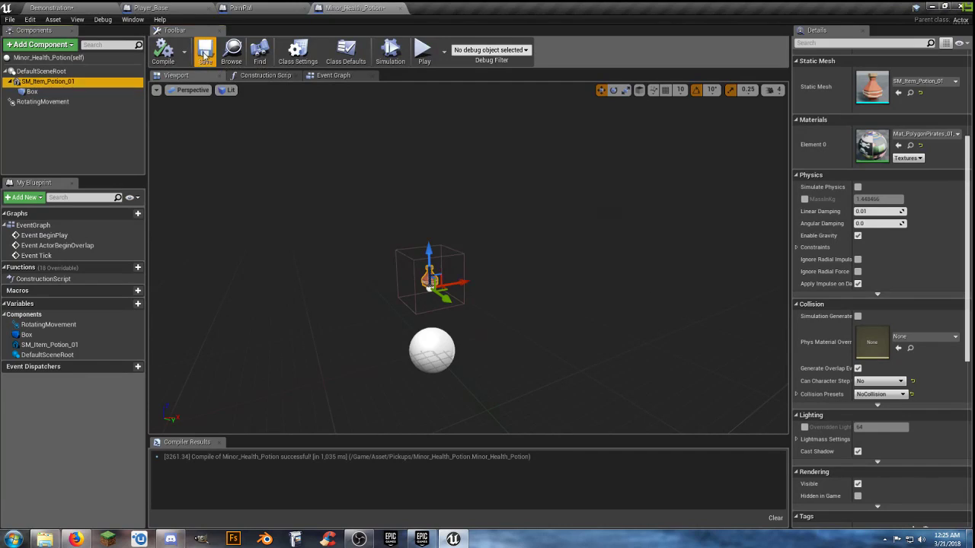
# Add an On Component Begin Overlap event for the potion's Box collision component
pyautogui.click(55, 92)
pyautogui.scroll(-3, 969, 216)
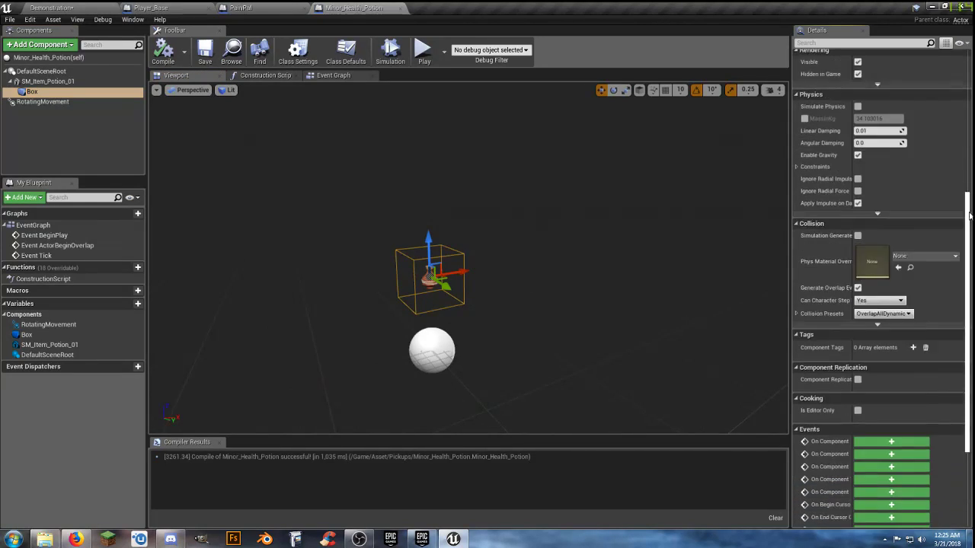
pyautogui.scroll(-2, 930, 321)
pyautogui.click(876, 318)
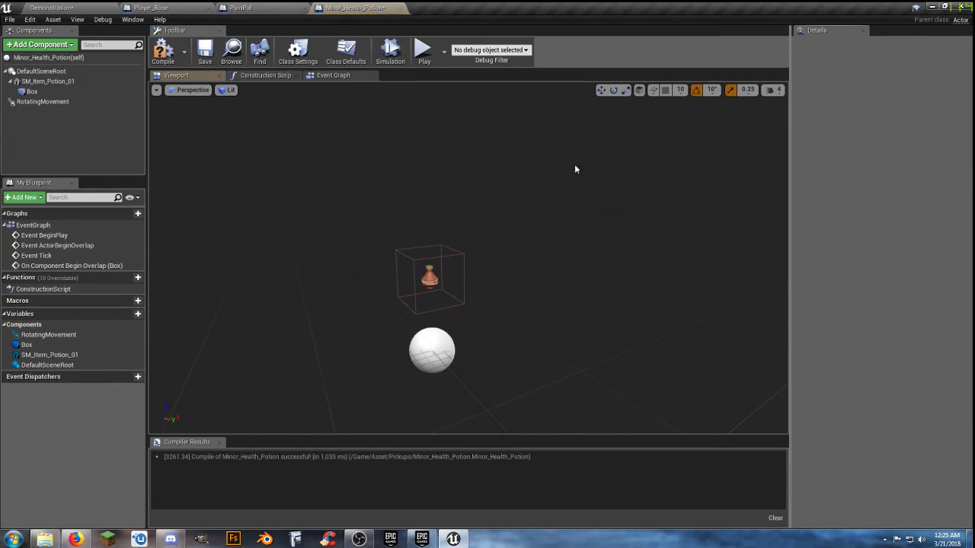
# Delete the default event nodes from the Event Graph and move the Box overlap event into their place
pyautogui.click(333, 74)
pyautogui.moveTo(571, 175); pyautogui.dragTo(540, 331, button='right')
pyautogui.moveTo(540, 330); pyautogui.dragTo(393, 128)
pyautogui.press('Delete')
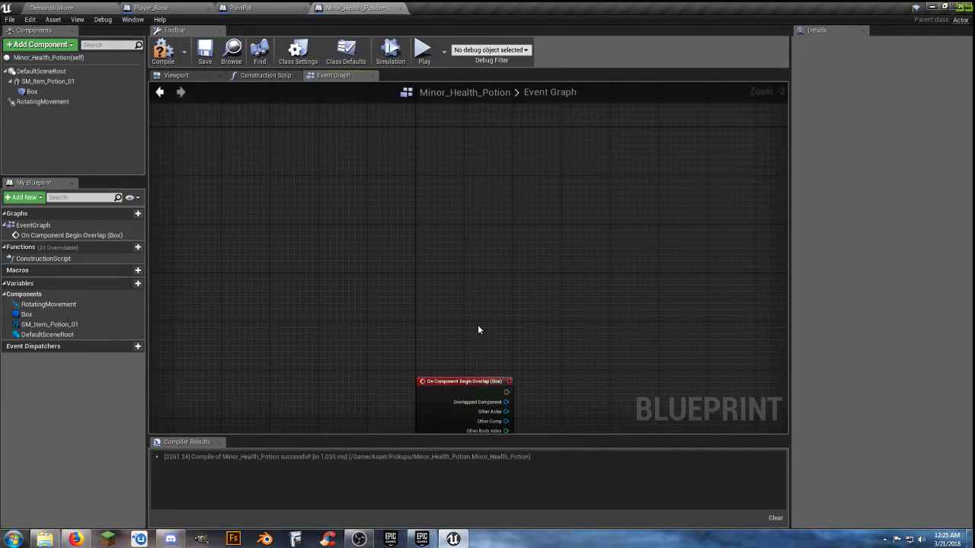
pyautogui.moveTo(460, 378); pyautogui.dragTo(414, 182)
pyautogui.scroll(2, 457, 211)
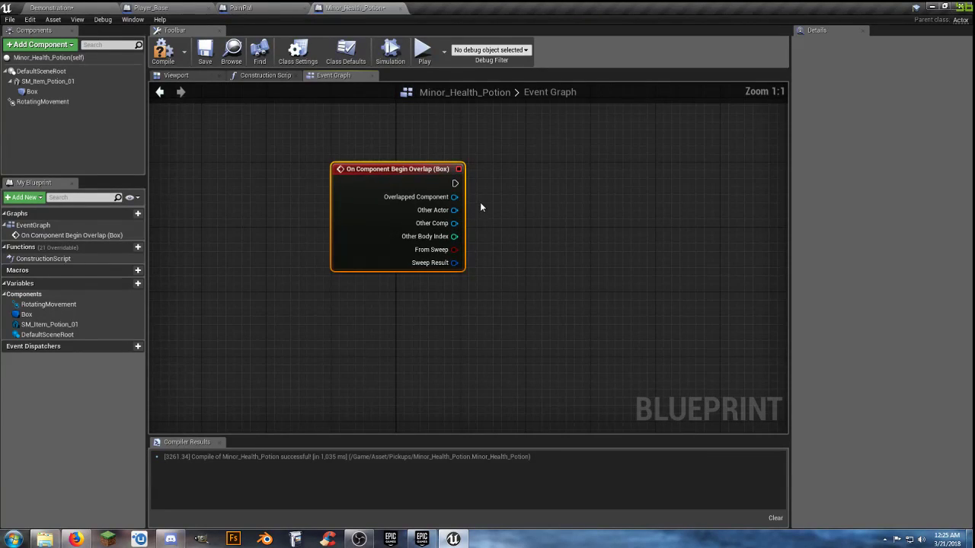
# Add a Cast To Player_Base node from the overlap event's Other Actor output and align it beside the event
pyautogui.moveTo(458, 209); pyautogui.dragTo(520, 201)
pyautogui.write('castto')
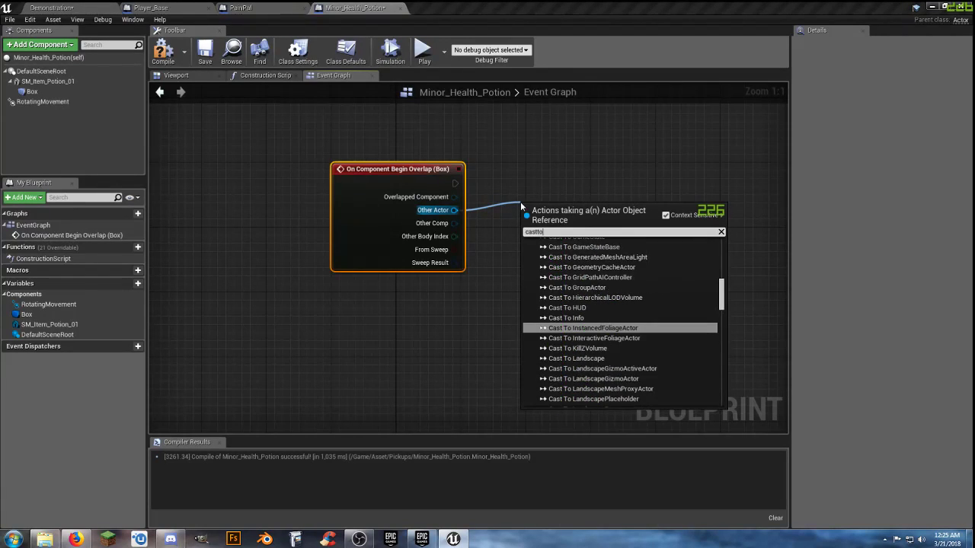
pyautogui.write('player')
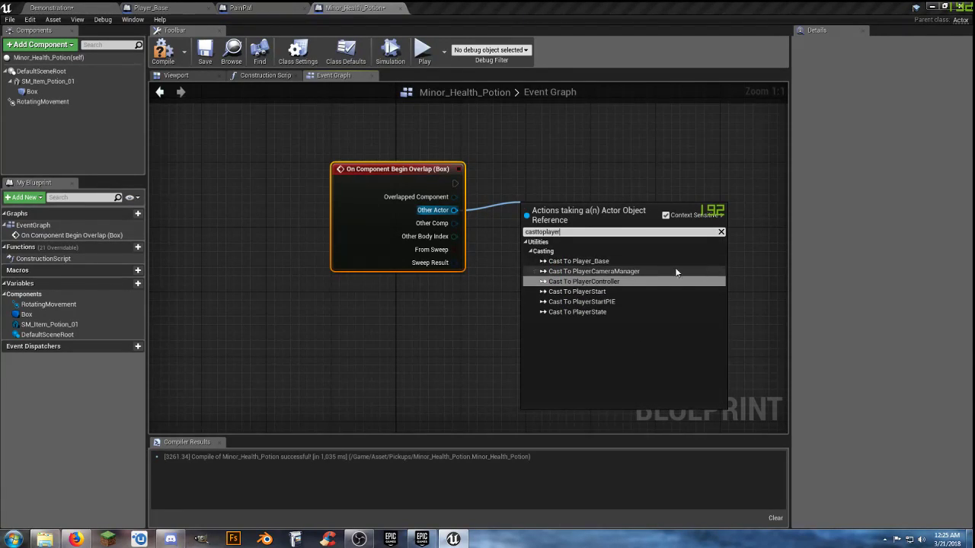
pyautogui.click(649, 263)
pyautogui.moveTo(567, 209); pyautogui.dragTo(546, 168)
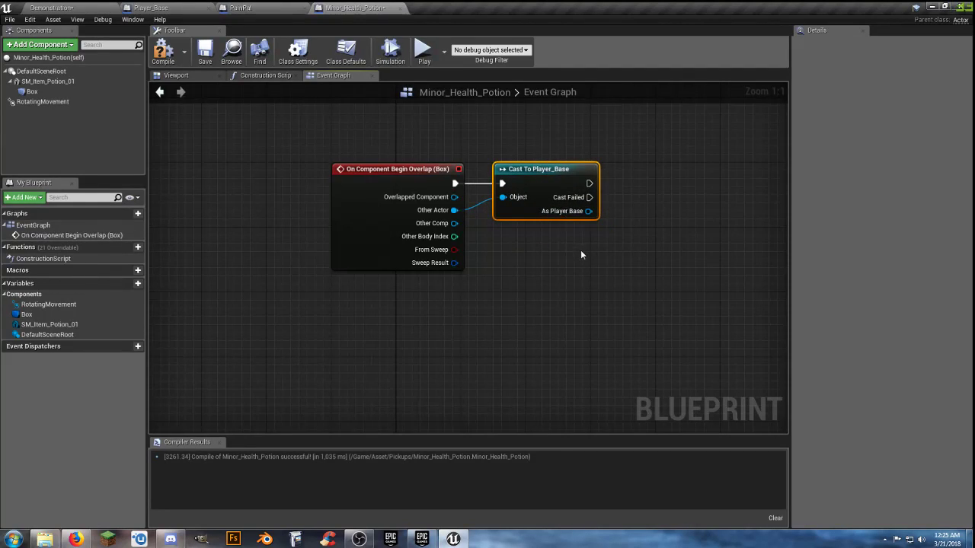
pyautogui.moveTo(580, 250); pyautogui.dragTo(512, 252, button='right')
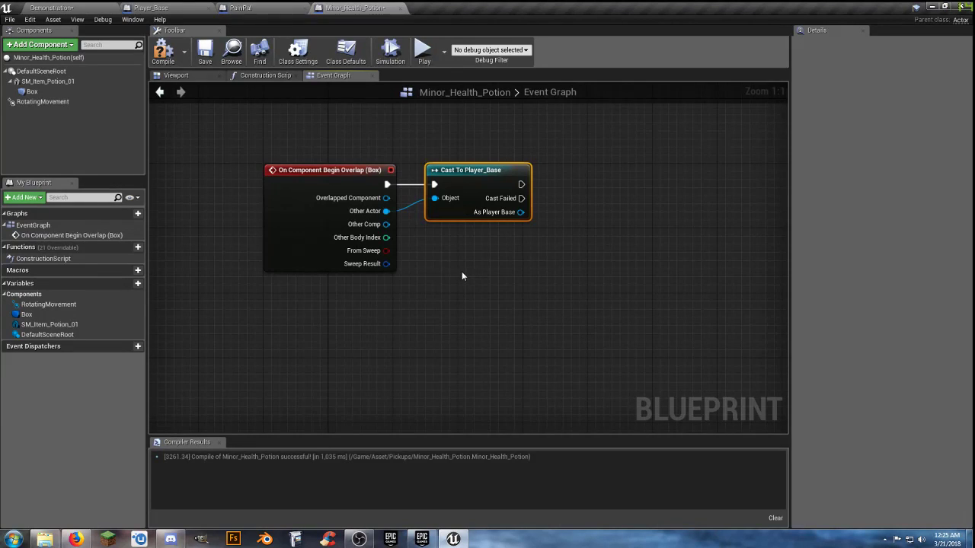
# Create a folder named Effects inside the Audio folder of the Demonstration project's content and open it
pyautogui.click(59, 9)
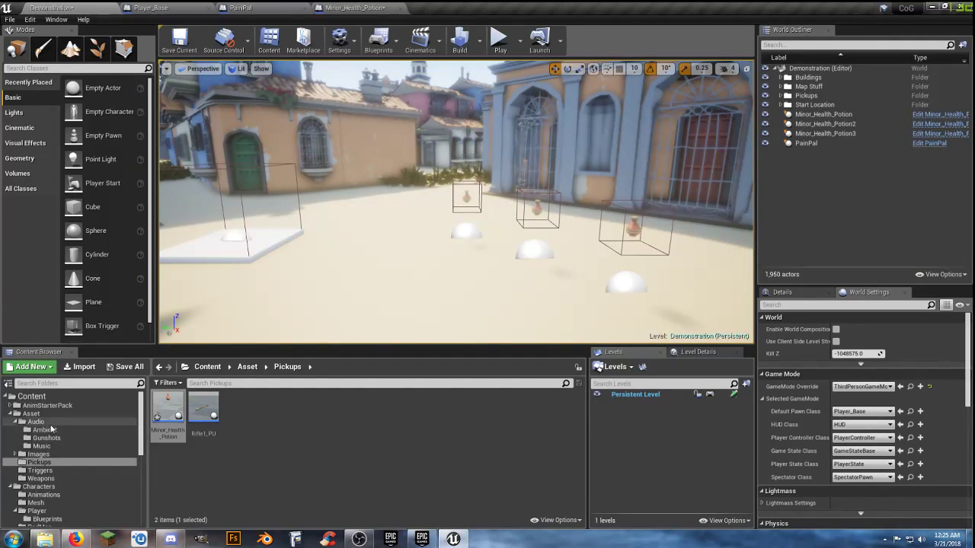
pyautogui.click(49, 422)
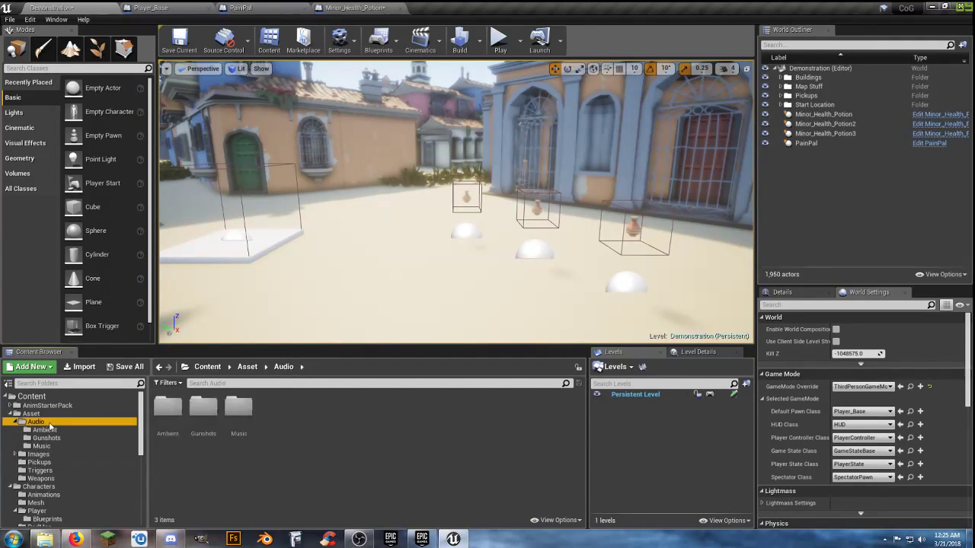
pyautogui.click(67, 430)
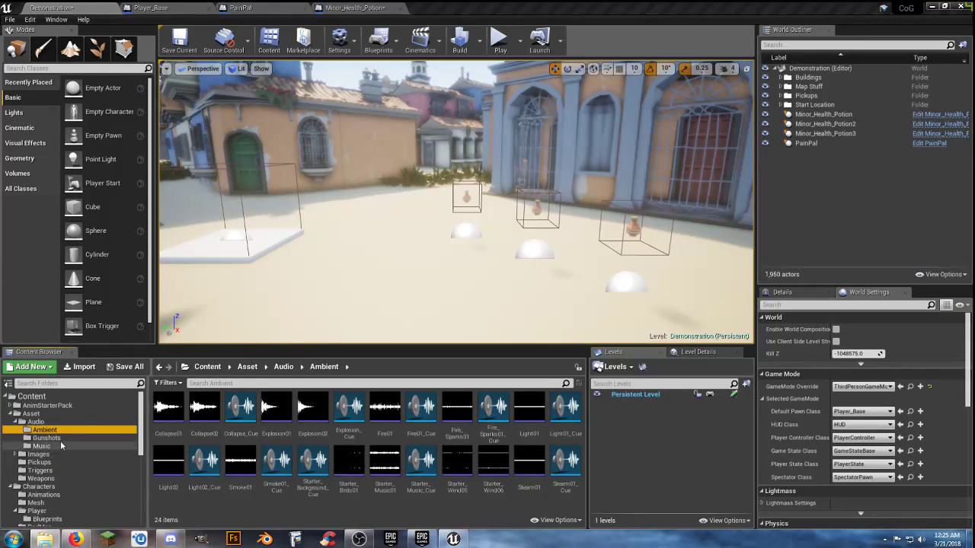
pyautogui.click(44, 422)
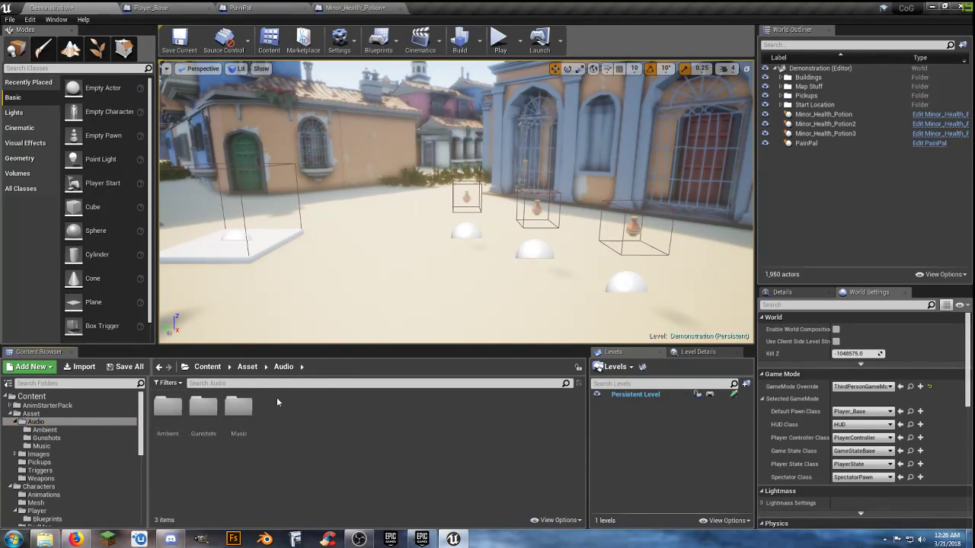
pyautogui.rightClick(283, 417)
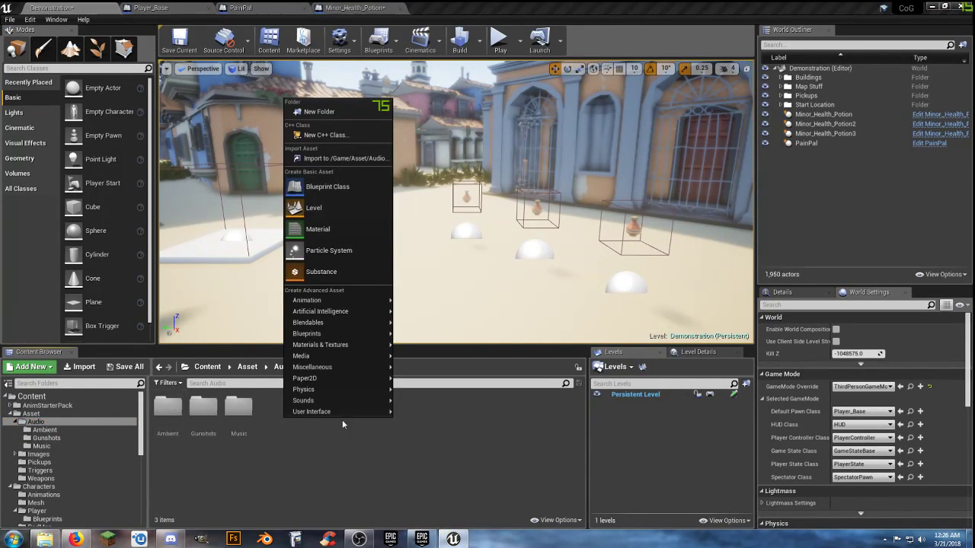
pyautogui.click(360, 112)
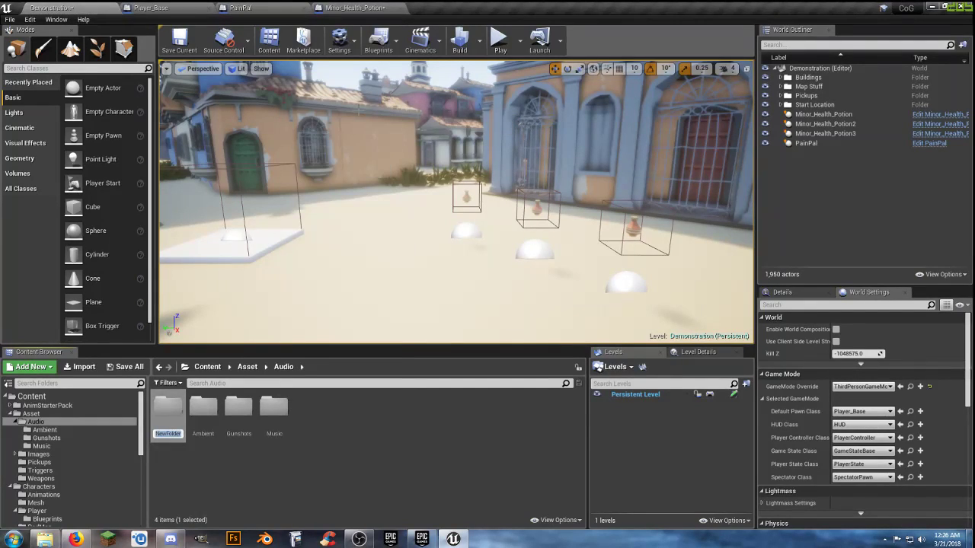
pyautogui.write('EEffects')
pyautogui.press('Return')
pyautogui.press('Return')
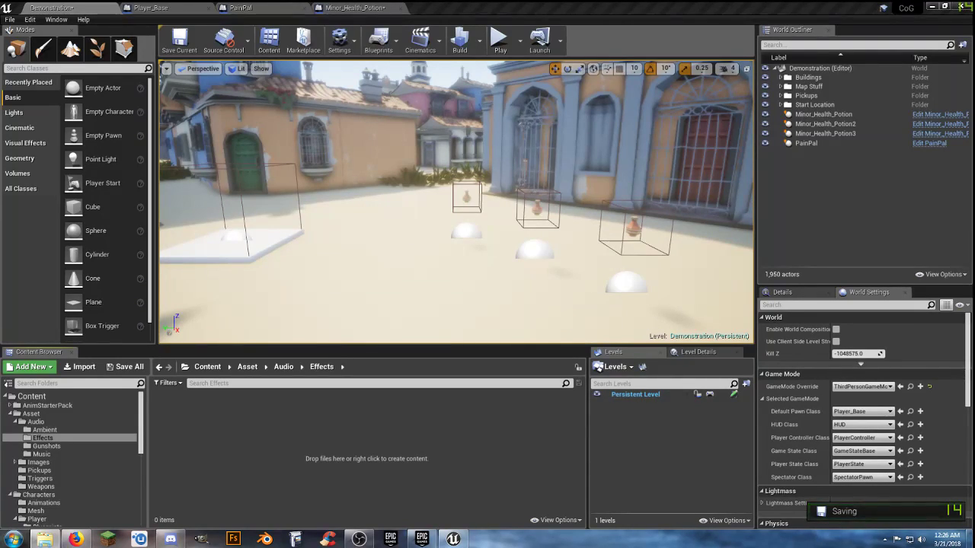
# Disable Enable AutoSave in the Editor Preferences under Loading & Saving and close the preferences
pyautogui.click(32, 20)
pyautogui.click(70, 154)
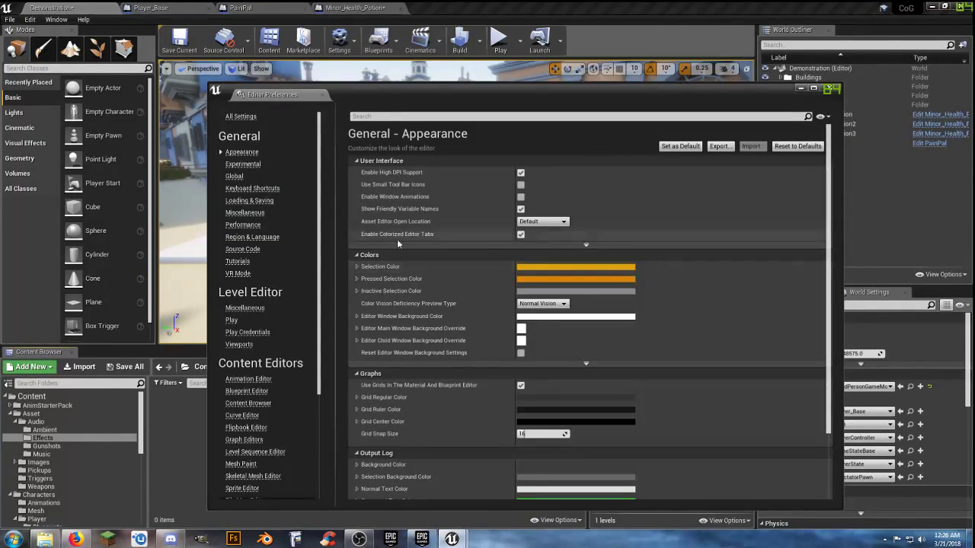
pyautogui.click(464, 117)
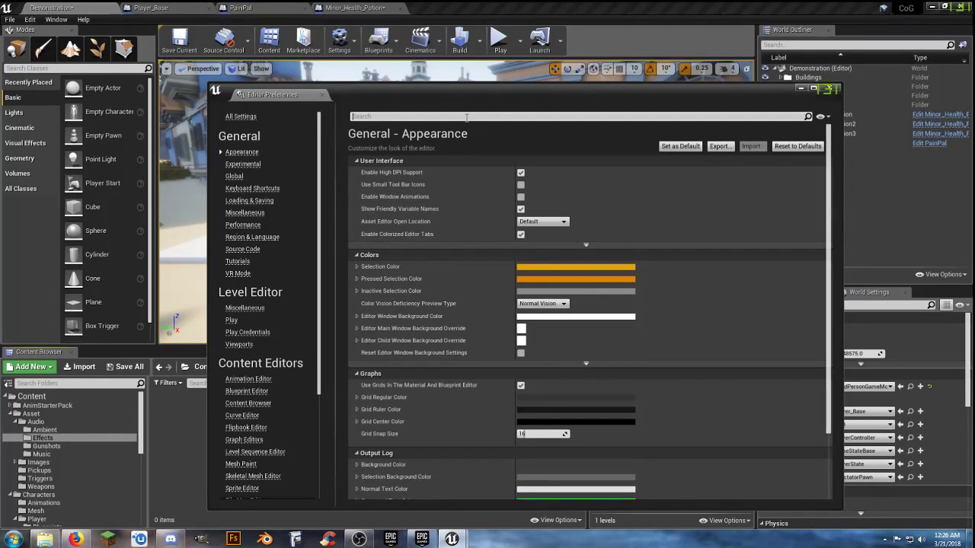
pyautogui.write('autosave')
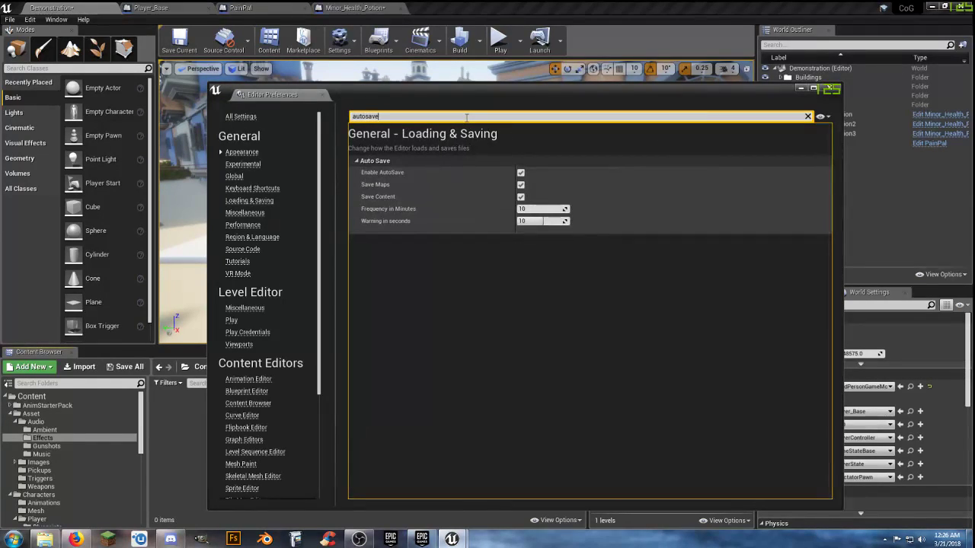
pyautogui.click(520, 172)
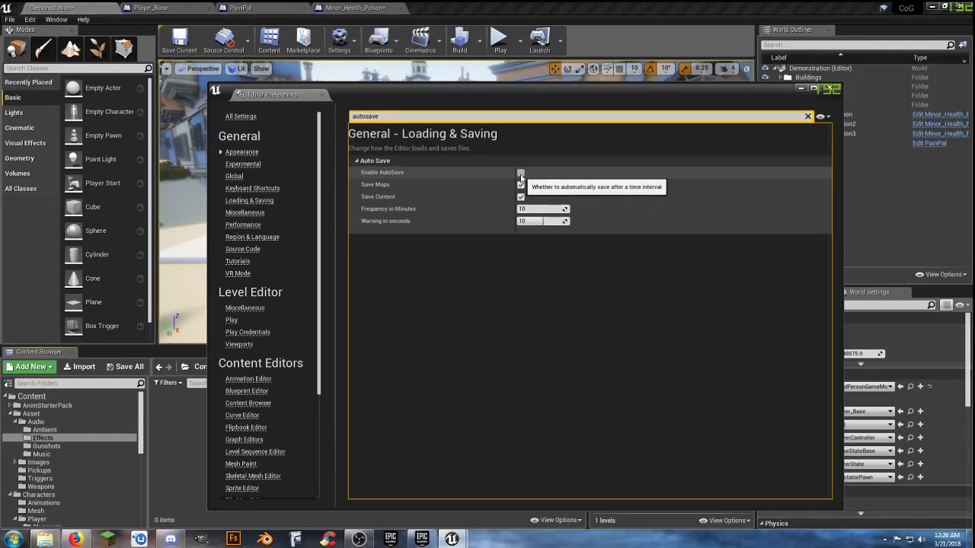
pyautogui.click(834, 89)
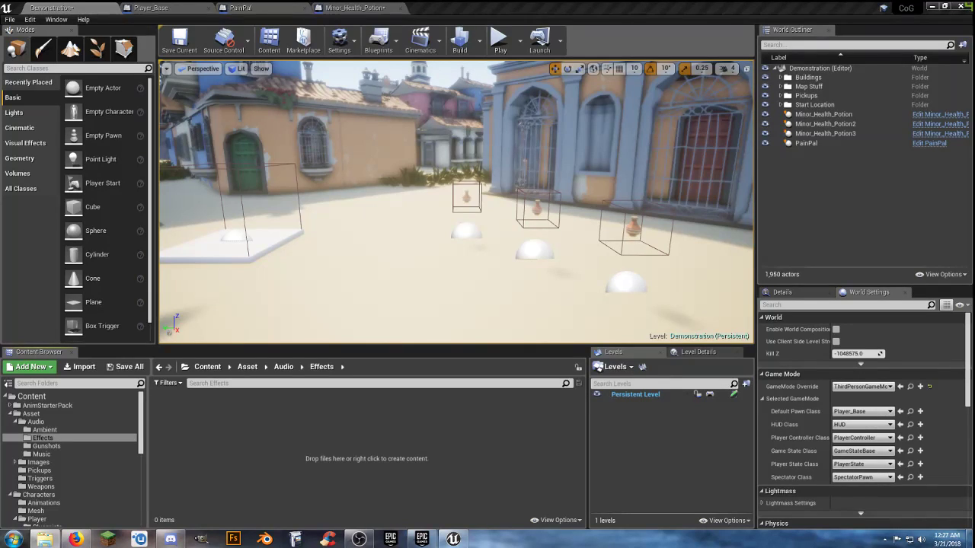
# Import the blessing sound into the Effects folder and save all modified content, leaving the sound selected
pyautogui.click(228, 423)
pyautogui.click(167, 409)
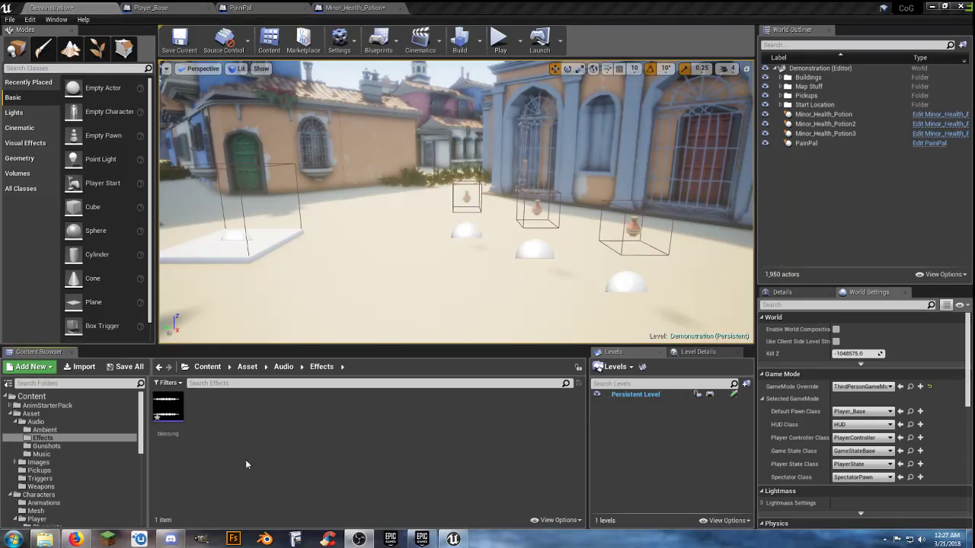
pyautogui.click(125, 367)
pyautogui.click(575, 361)
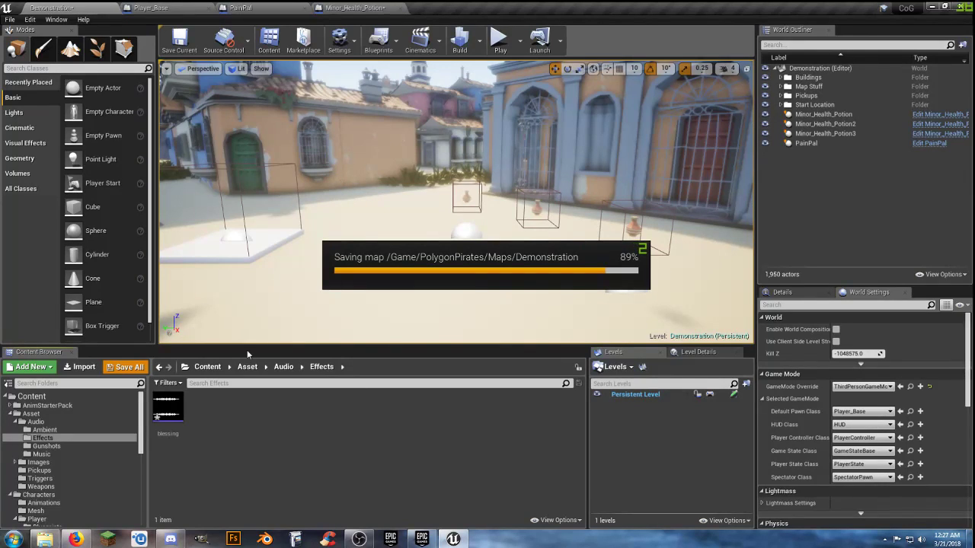
pyautogui.click(172, 415)
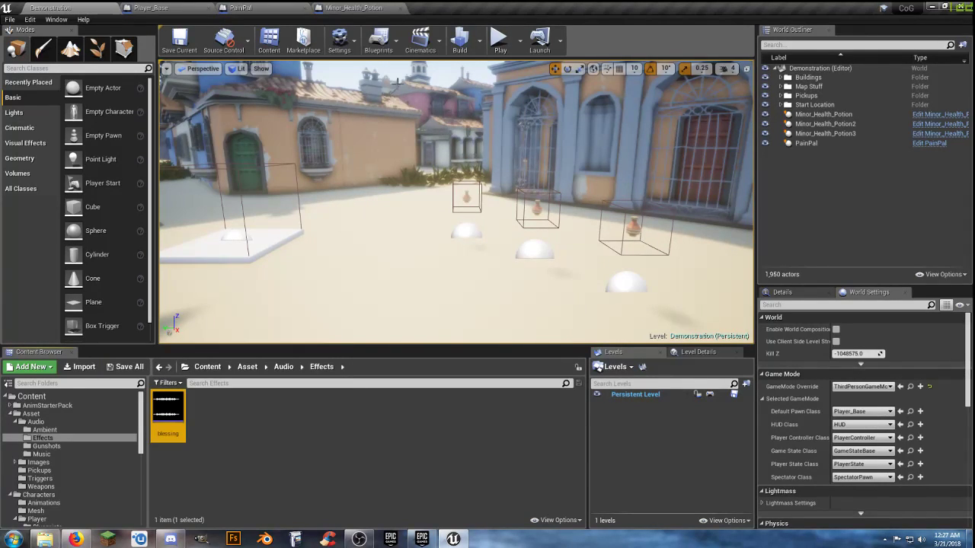
# In the Minor_Health_Potion Event Graph, add a Get Health node from the cast's As Player Base output
pyautogui.click(348, 8)
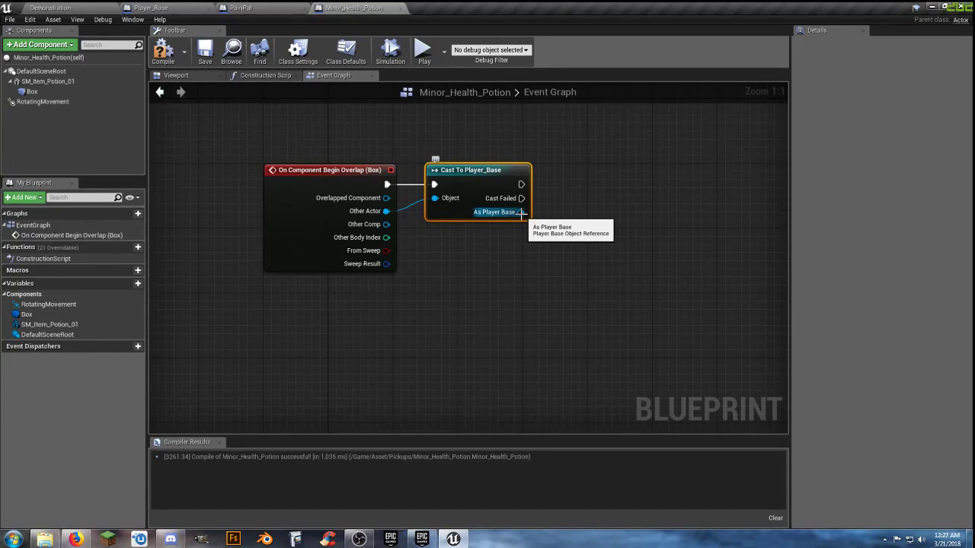
pyautogui.moveTo(546, 241); pyautogui.dragTo(455, 258, button='right')
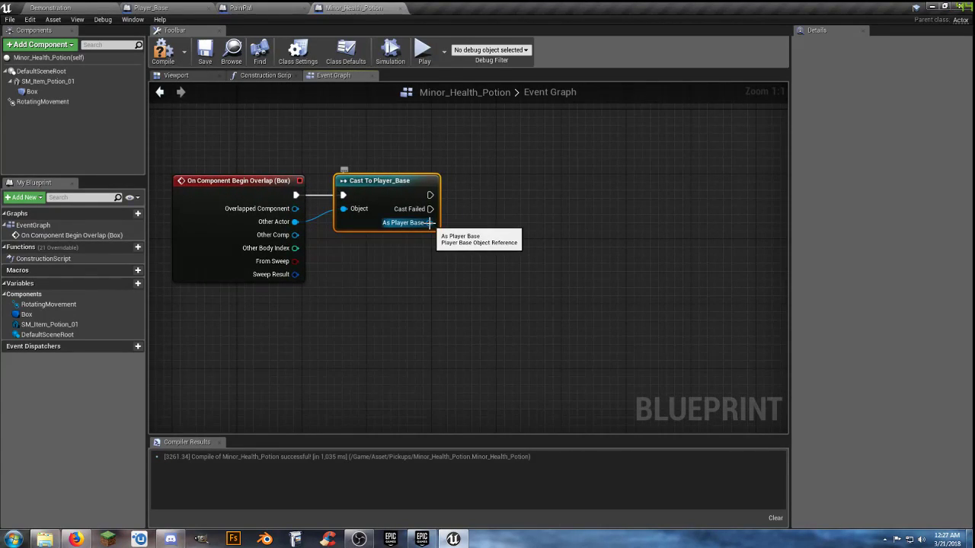
pyautogui.moveTo(429, 223); pyautogui.dragTo(473, 244)
pyautogui.write('geth')
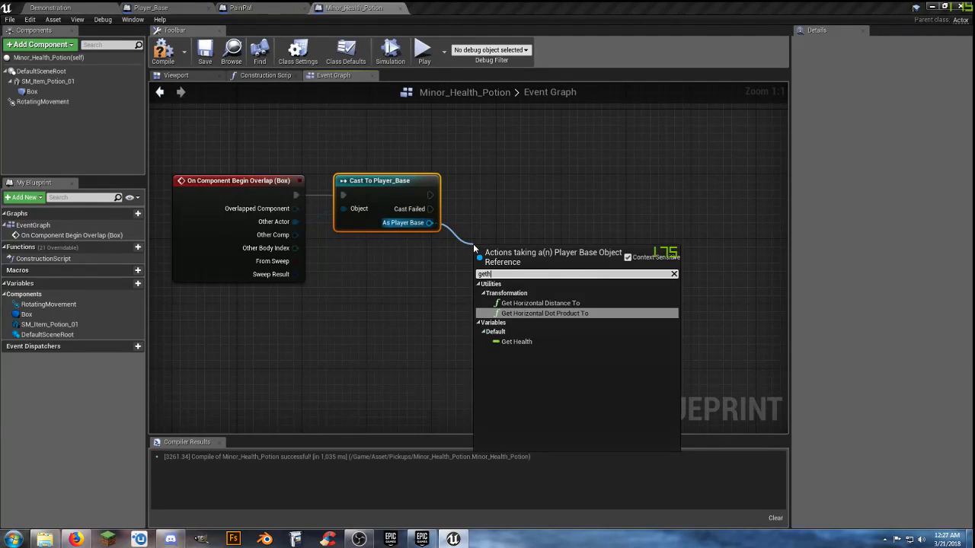
pyautogui.click(517, 341)
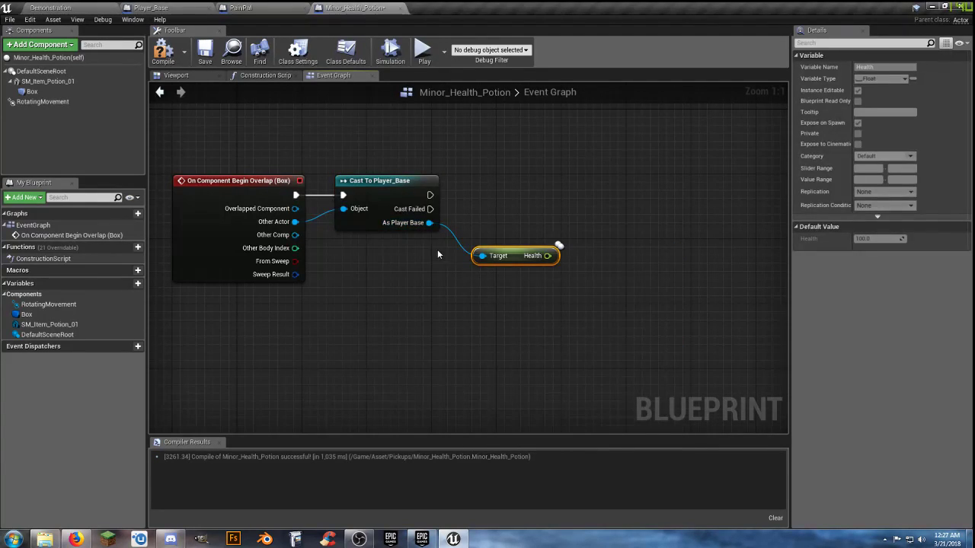
# Add a Set Health node from As Player Base, run it from the cast's execution output, and place it well beyond Get Health
pyautogui.moveTo(429, 222)
pyautogui.mouseDown()
pyautogui.moveTo(518, 310)
pyautogui.moveTo(509, 318)
pyautogui.moveTo(500, 308)
pyautogui.mouseUp()
pyautogui.write('set')
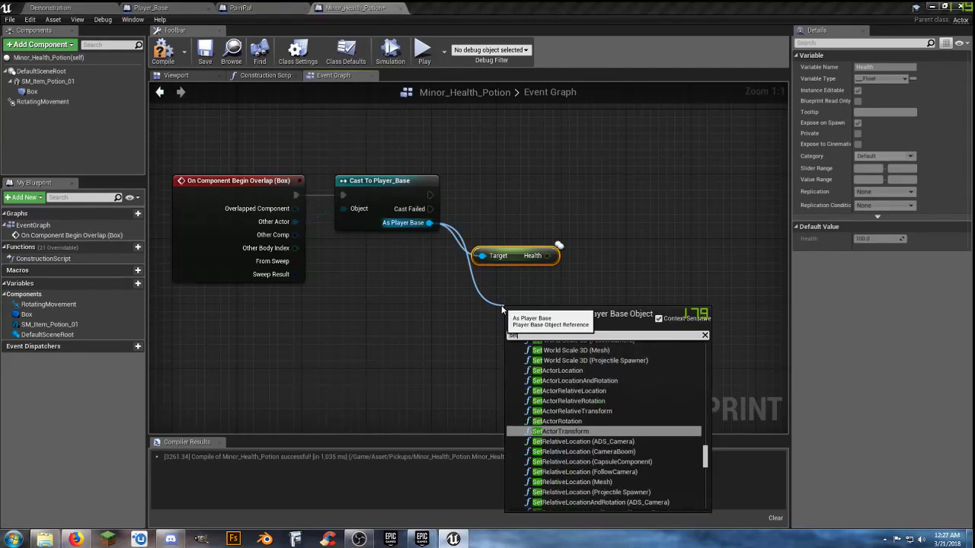
pyautogui.write('he')
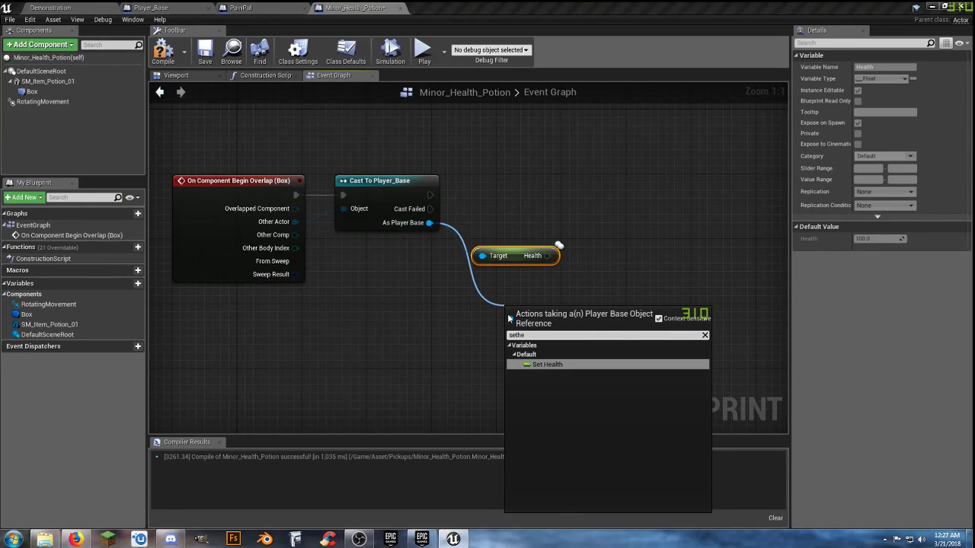
pyautogui.click(558, 365)
pyautogui.moveTo(543, 256)
pyautogui.mouseDown()
pyautogui.moveTo(495, 244)
pyautogui.moveTo(501, 254)
pyautogui.mouseUp()
pyautogui.moveTo(514, 317); pyautogui.dragTo(431, 197)
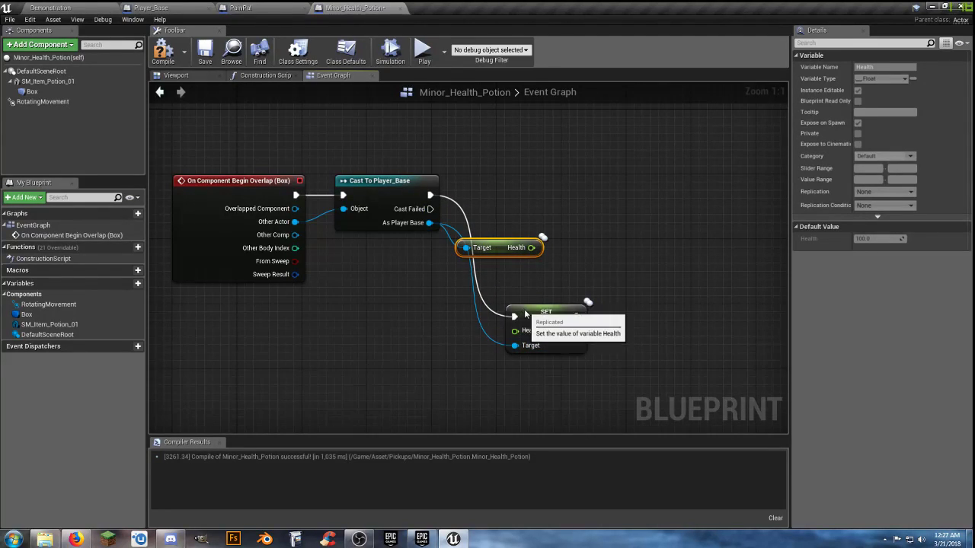
pyautogui.moveTo(534, 311); pyautogui.dragTo(605, 189)
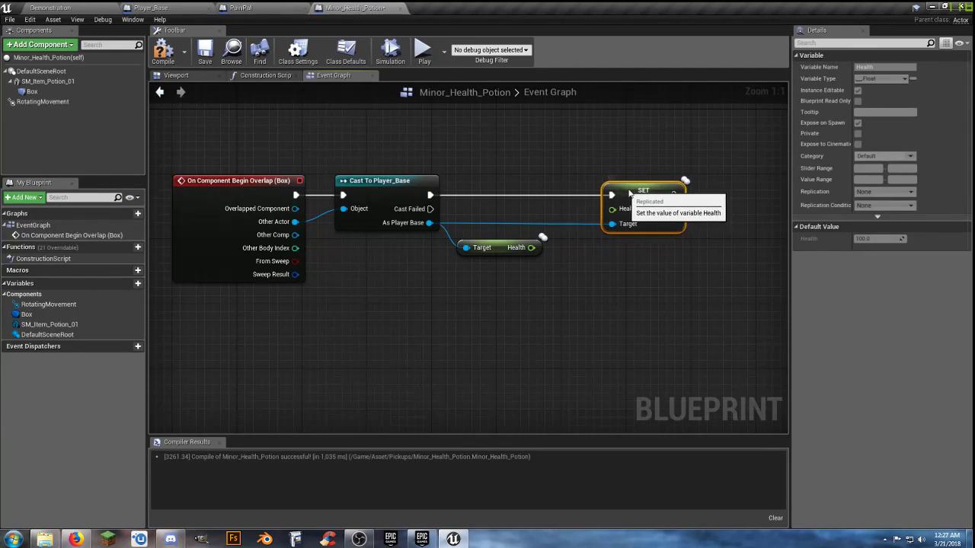
pyautogui.moveTo(603, 192); pyautogui.dragTo(765, 193)
pyautogui.click(609, 263)
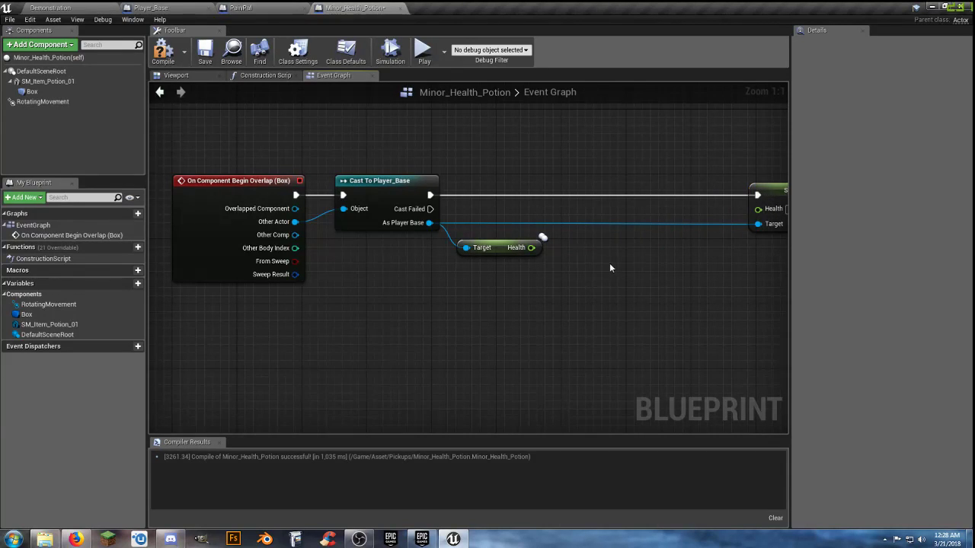
# Insert a Branch node between Cast To Player_Base and Set Health and align it on the execution line
pyautogui.moveTo(609, 262); pyautogui.dragTo(527, 277, button='right')
pyautogui.moveTo(347, 207); pyautogui.dragTo(518, 213)
pyautogui.write('branch')
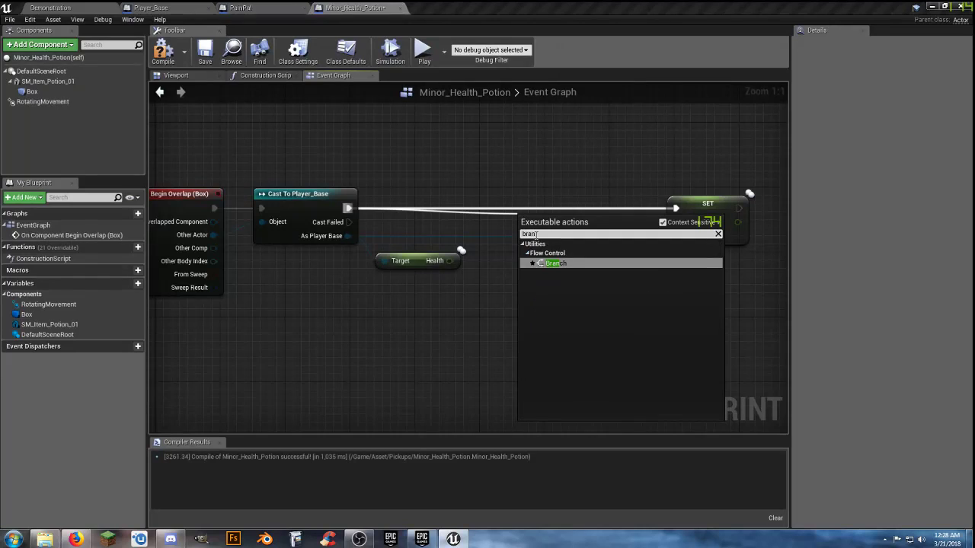
pyautogui.press('Return')
pyautogui.moveTo(561, 221); pyautogui.dragTo(585, 197)
# Add a float < float node comparing the player's Health with 100 and use its result as the Branch condition
pyautogui.moveTo(451, 261); pyautogui.dragTo(484, 294)
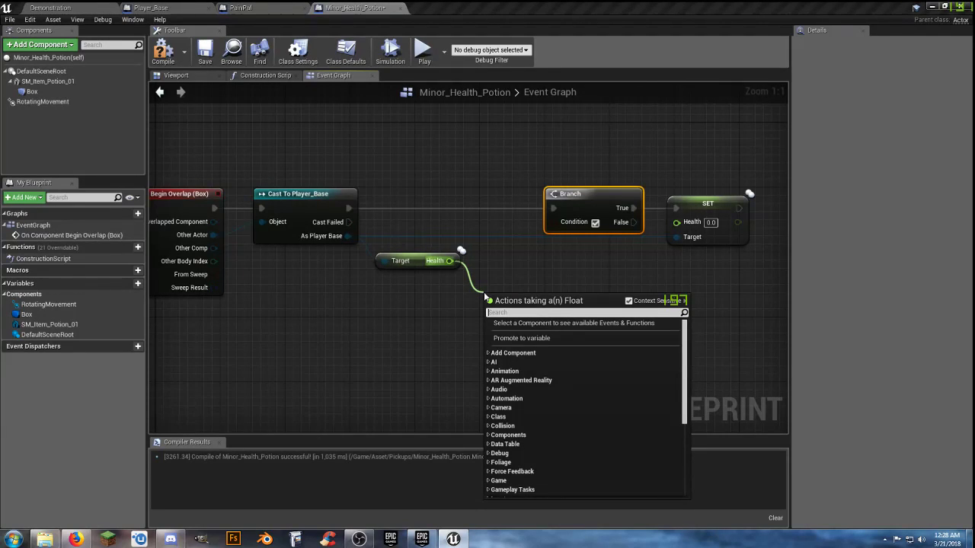
pyautogui.write('float')
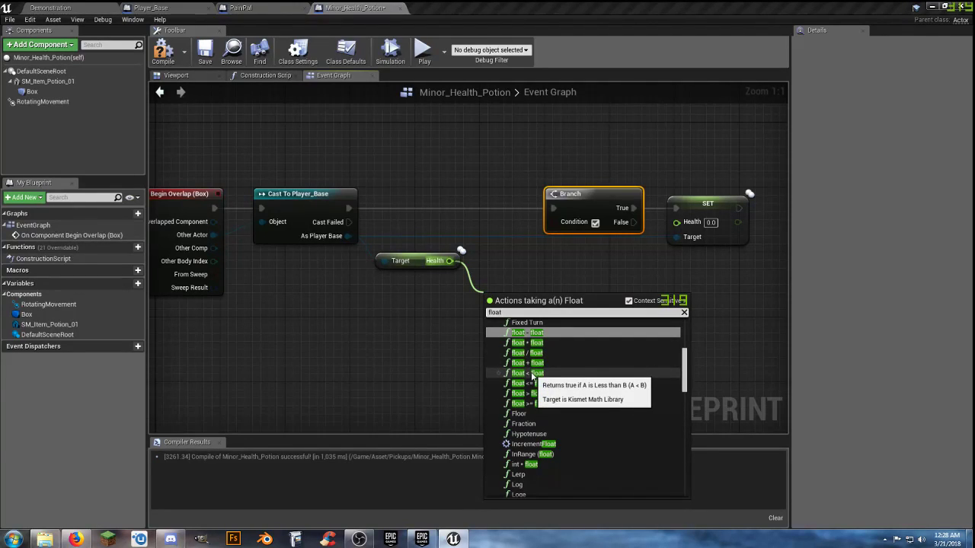
pyautogui.click(530, 373)
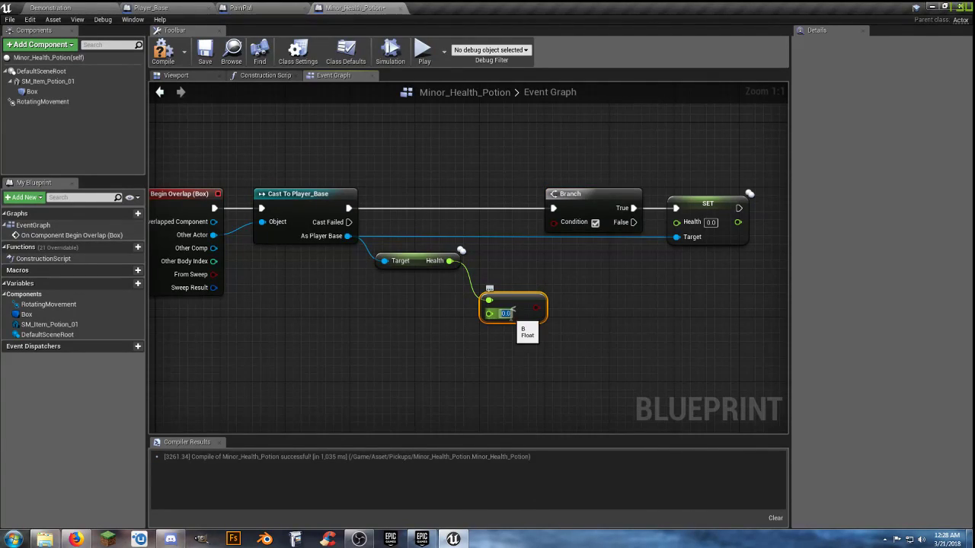
pyautogui.press('BackSpace')
pyautogui.write('100')
pyautogui.moveTo(503, 295)
pyautogui.mouseDown()
pyautogui.moveTo(498, 235)
pyautogui.moveTo(554, 223)
pyautogui.moveTo(600, 198)
pyautogui.mouseUp()
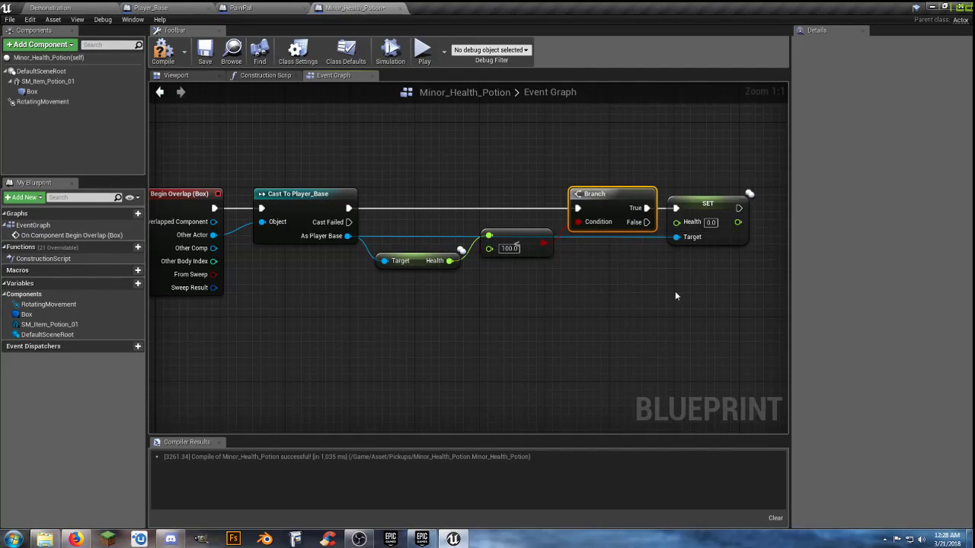
# Widen the spacing between the comparison, Branch and Set Health nodes
pyautogui.moveTo(700, 267); pyautogui.dragTo(586, 279, button='right')
pyautogui.moveTo(592, 220); pyautogui.dragTo(617, 220)
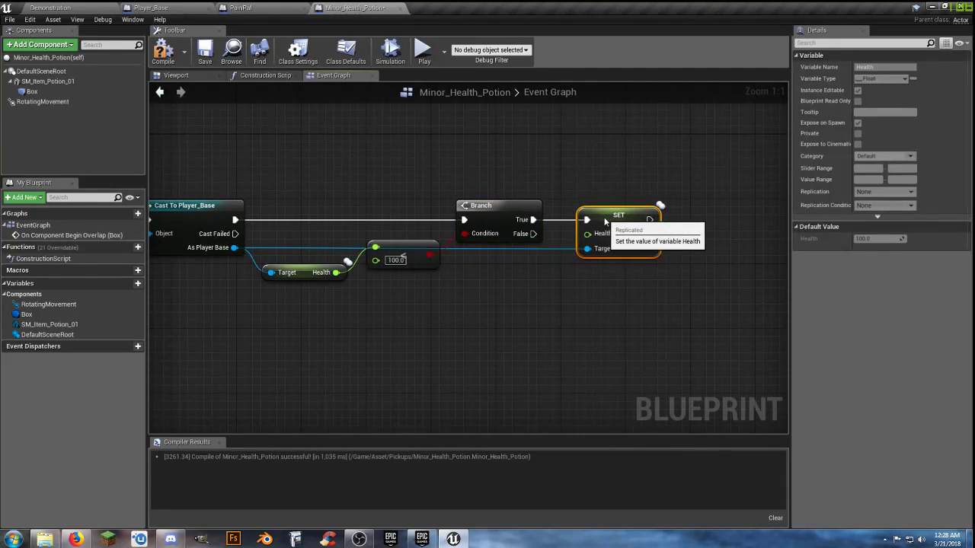
pyautogui.moveTo(503, 210); pyautogui.dragTo(511, 210)
pyautogui.click(536, 297)
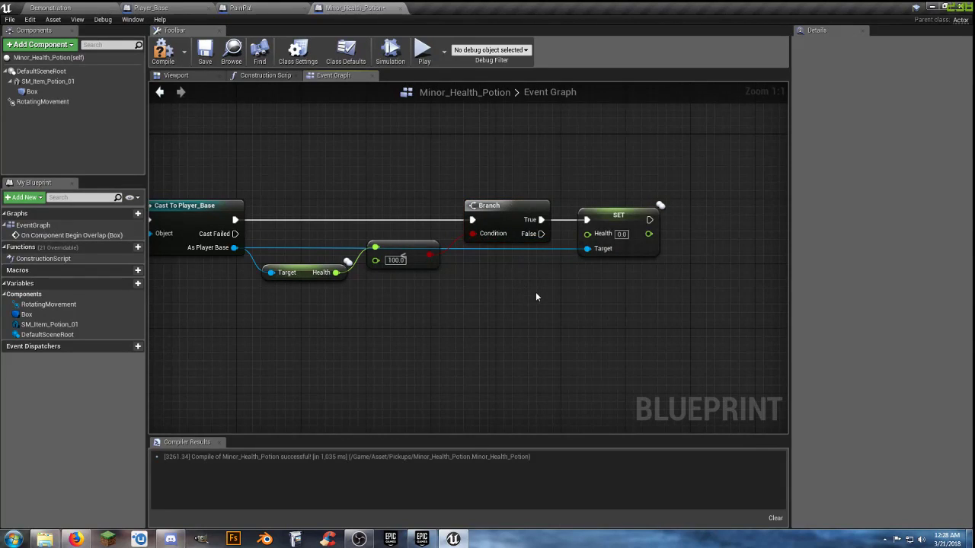
# Add a second Get Health node from the cast's As Player Base output, below the comparison node
pyautogui.moveTo(526, 295); pyautogui.dragTo(500, 286, button='right')
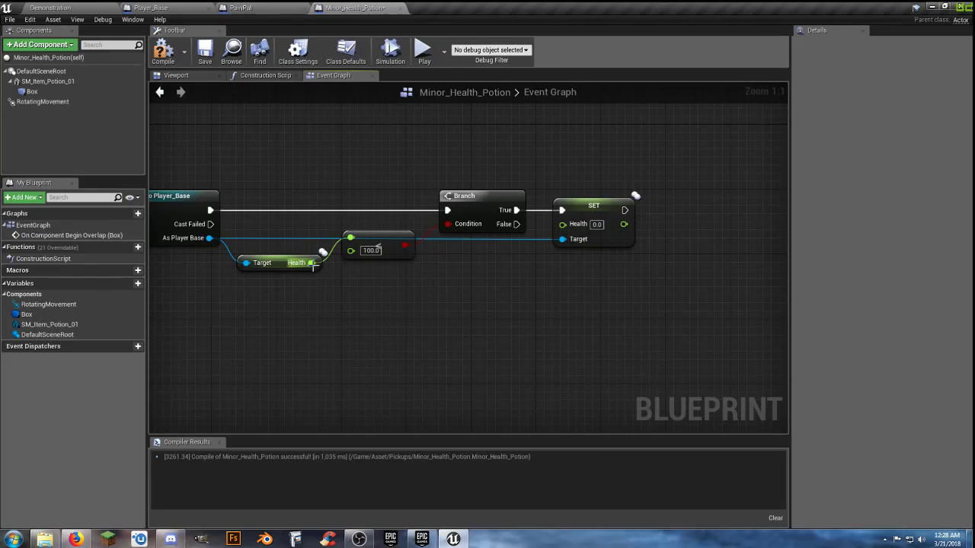
pyautogui.moveTo(310, 263)
pyautogui.keyDown('ctrl'); pyautogui.mouseDown()
pyautogui.moveTo(409, 279)
pyautogui.moveTo(444, 295)
pyautogui.moveTo(381, 302)
pyautogui.mouseUp(); pyautogui.keyUp('ctrl')
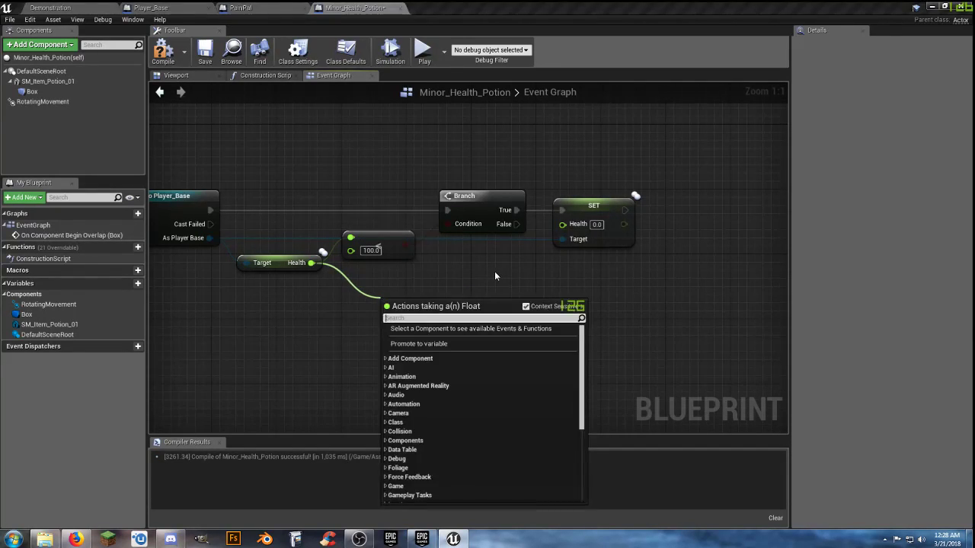
pyautogui.click(320, 284)
pyautogui.moveTo(209, 237); pyautogui.dragTo(429, 280)
pyautogui.write('heal')
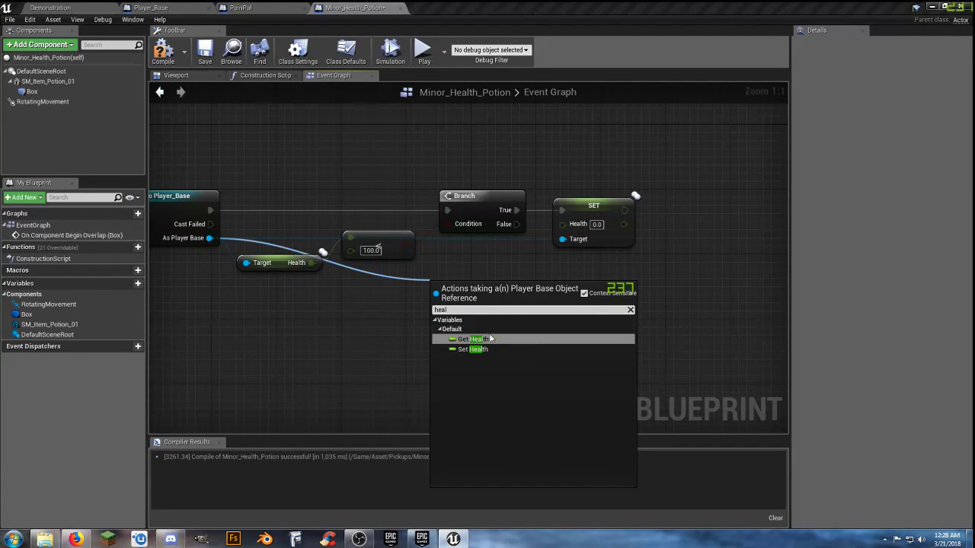
pyautogui.click(491, 338)
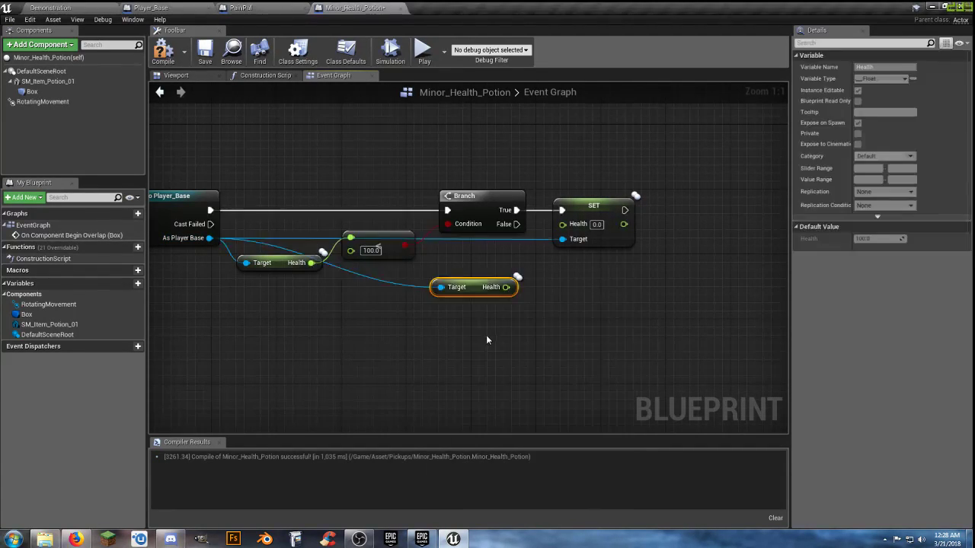
# Add a float + float node that adds 10 to the second Health value and connect its result to Set Health
pyautogui.moveTo(467, 284)
pyautogui.mouseDown()
pyautogui.moveTo(383, 276)
pyautogui.moveTo(468, 285)
pyautogui.mouseUp()
pyautogui.write('+')
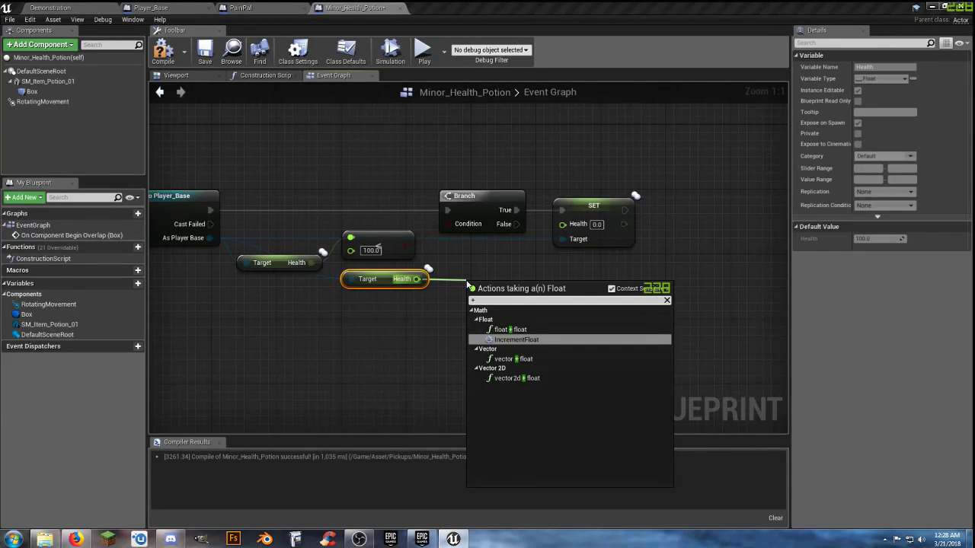
pyautogui.click(522, 330)
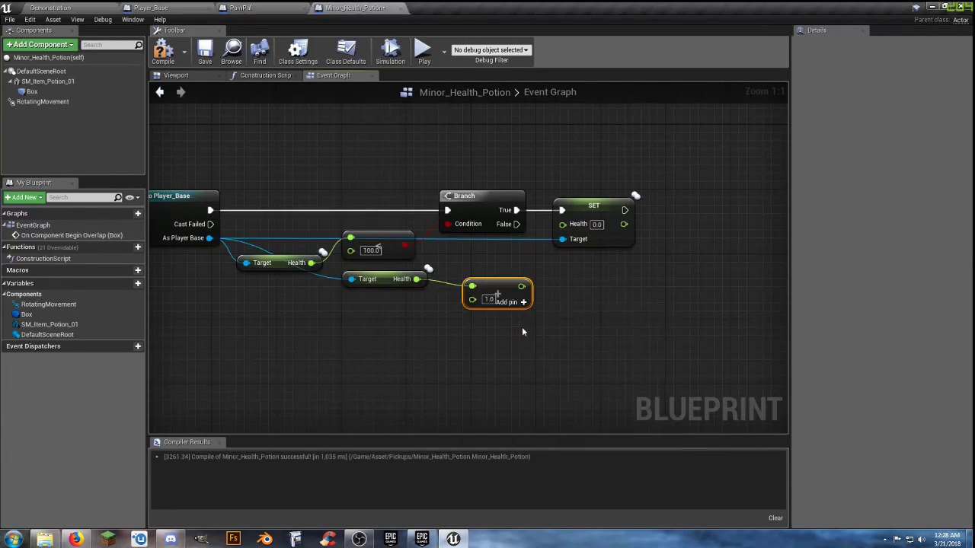
pyautogui.moveTo(509, 294); pyautogui.dragTo(510, 261)
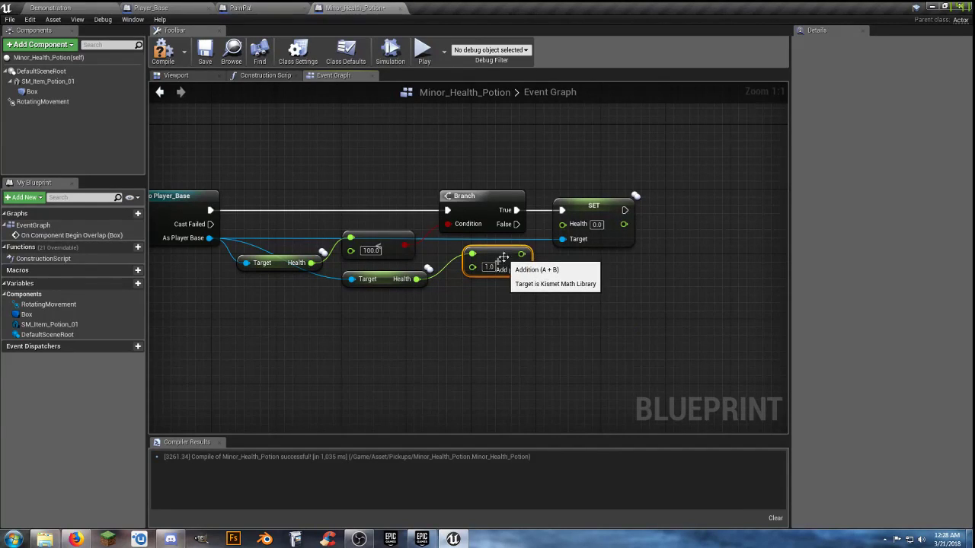
pyautogui.moveTo(522, 254); pyautogui.dragTo(563, 225)
pyautogui.click(489, 267)
pyautogui.write('10')
pyautogui.click(511, 313)
# Add an SM_Item_Potion_01 reference to the graph with a GetWorldLocation node attached, placed just below Set Health
pyautogui.moveTo(549, 318); pyautogui.dragTo(376, 340, button='right')
pyautogui.moveTo(422, 318); pyautogui.dragTo(469, 310, button='right')
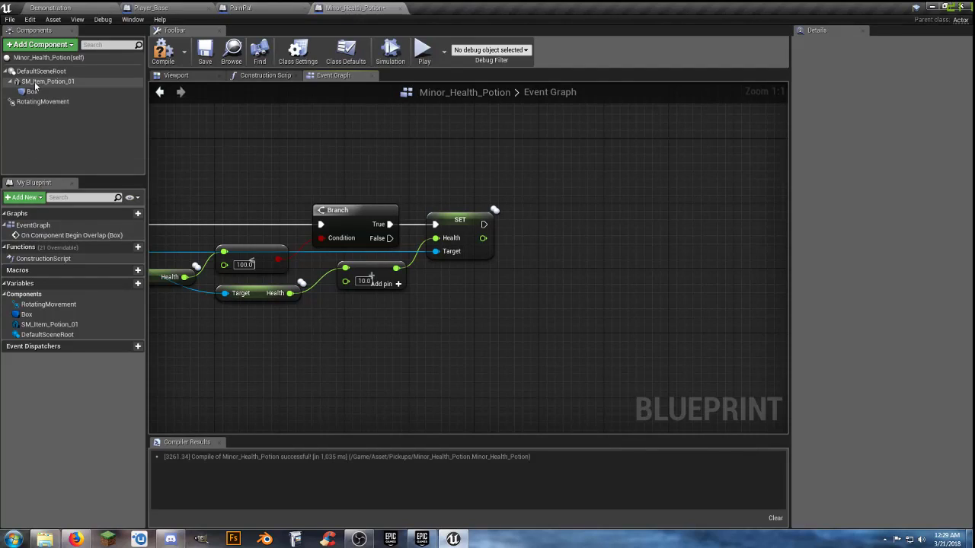
pyautogui.moveTo(46, 81); pyautogui.dragTo(345, 309)
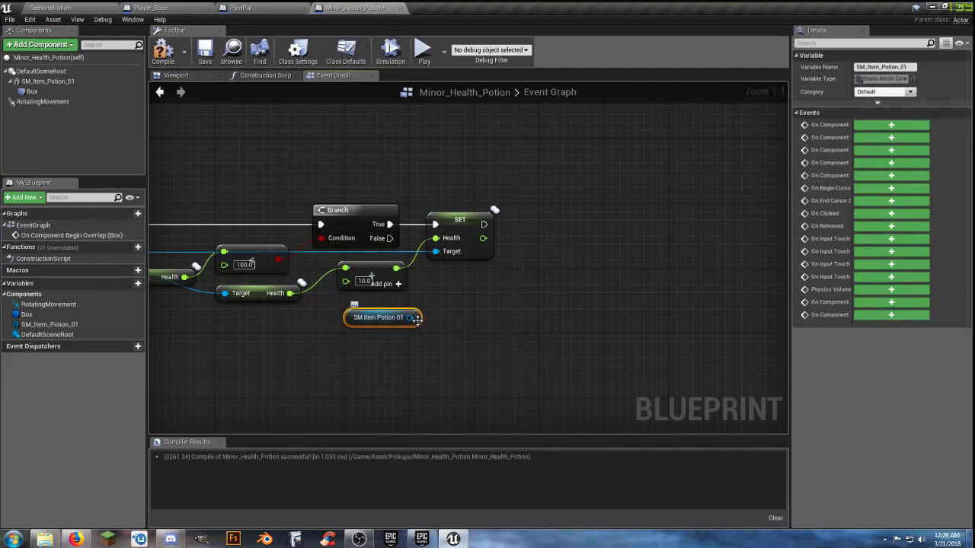
pyautogui.moveTo(410, 318); pyautogui.dragTo(464, 318)
pyautogui.write('getworld')
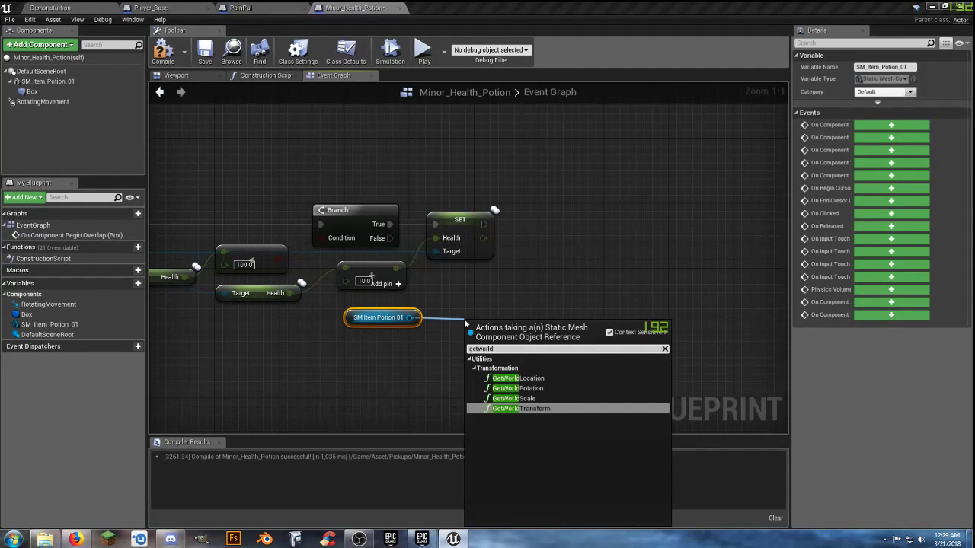
pyautogui.click(547, 378)
pyautogui.moveTo(526, 329); pyautogui.dragTo(479, 284)
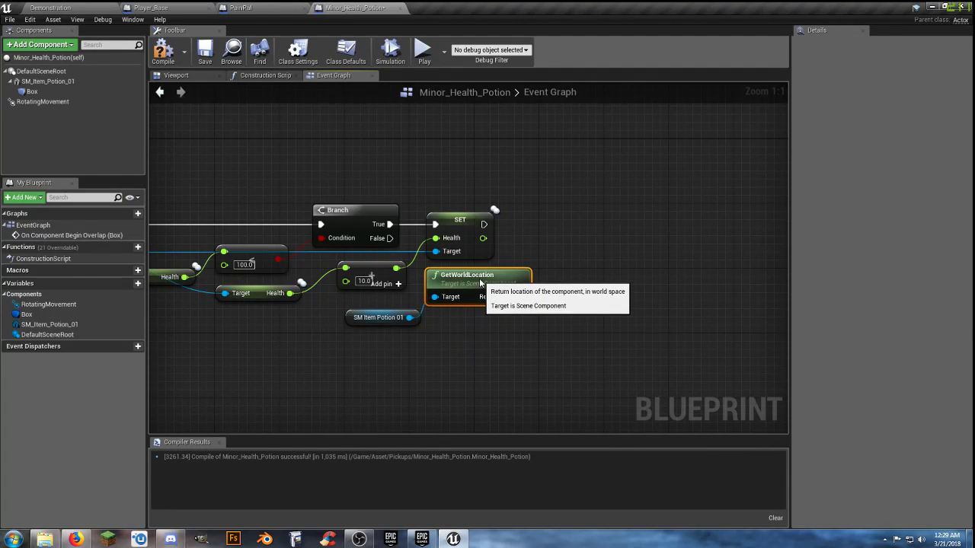
# Move the SM Item Potion 01 reference closer under the addition node and add a Play Sound at Location node after Set Health
pyautogui.click(391, 313)
pyautogui.moveTo(389, 316); pyautogui.dragTo(371, 307)
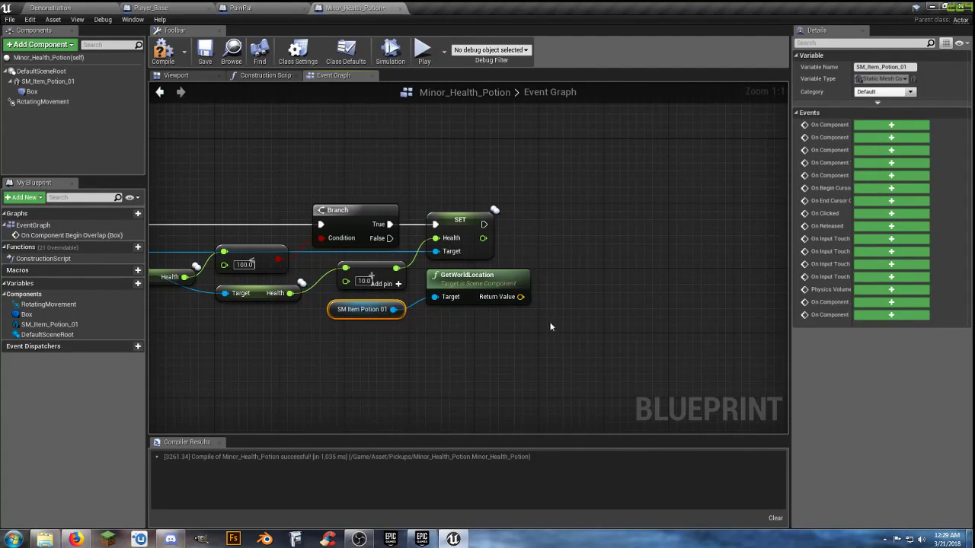
pyautogui.moveTo(549, 321); pyautogui.dragTo(453, 338, button='right')
pyautogui.moveTo(387, 242); pyautogui.dragTo(483, 243)
pyautogui.write('plays')
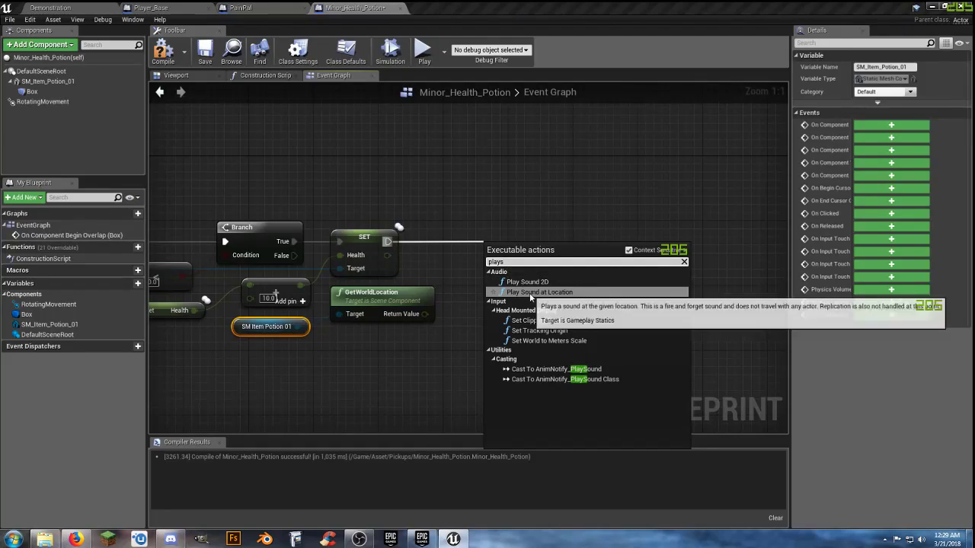
pyautogui.click(537, 292)
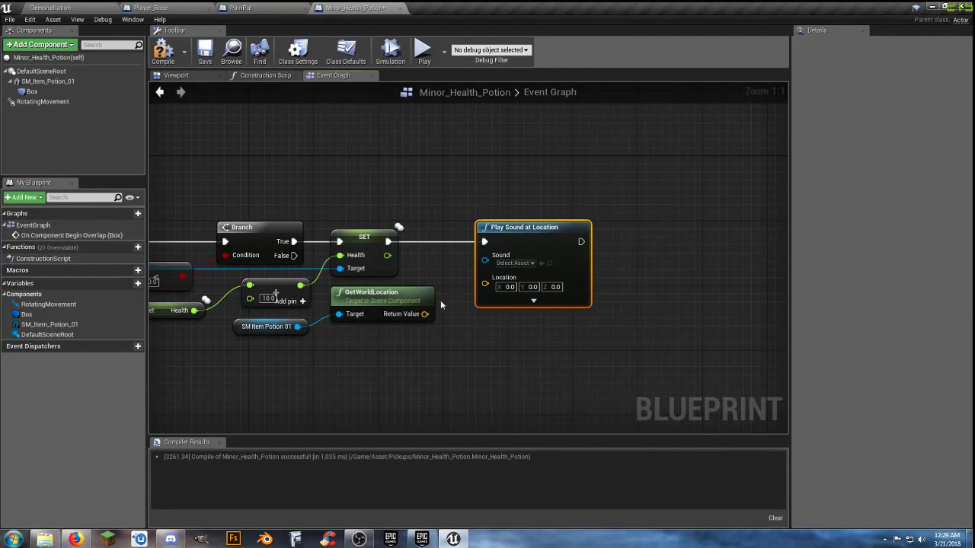
# Connect the GetWorldLocation result to the Play Sound at Location node's Location and choose blessing as its sound
pyautogui.moveTo(424, 314); pyautogui.dragTo(485, 285)
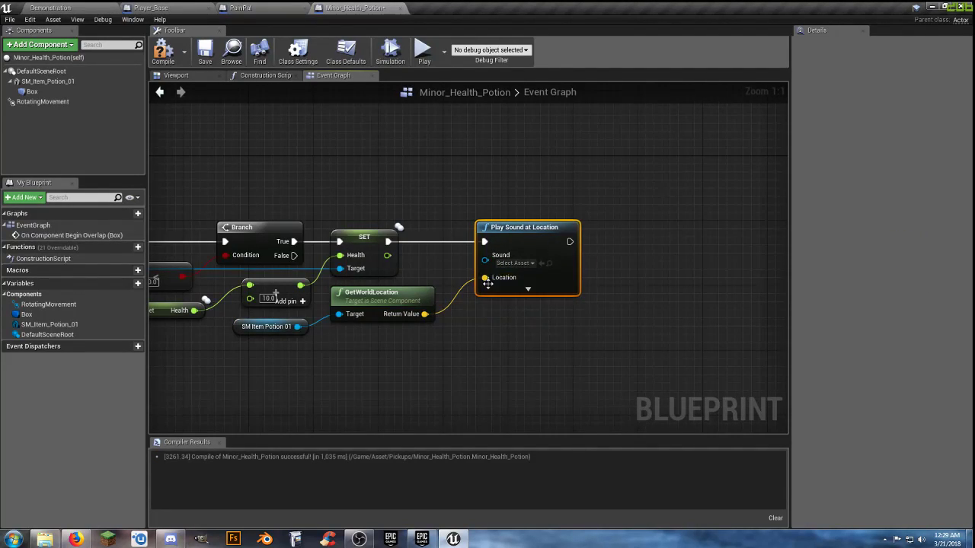
pyautogui.click(515, 263)
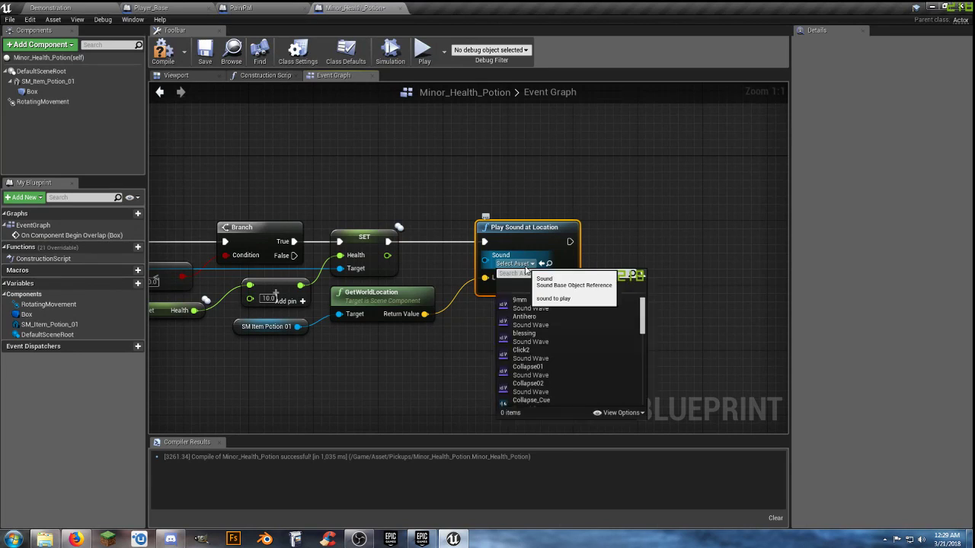
pyautogui.click(551, 336)
pyautogui.click(433, 360)
# Add a DestroyActor node after Play Sound at Location, then compile and save the Minor_Health_Potion blueprint
pyautogui.moveTo(434, 361); pyautogui.dragTo(621, 321, button='right')
pyautogui.scroll(-1, 509, 332)
pyautogui.scroll(-1, 385, 354)
pyautogui.moveTo(305, 342); pyautogui.dragTo(371, 339, button='right')
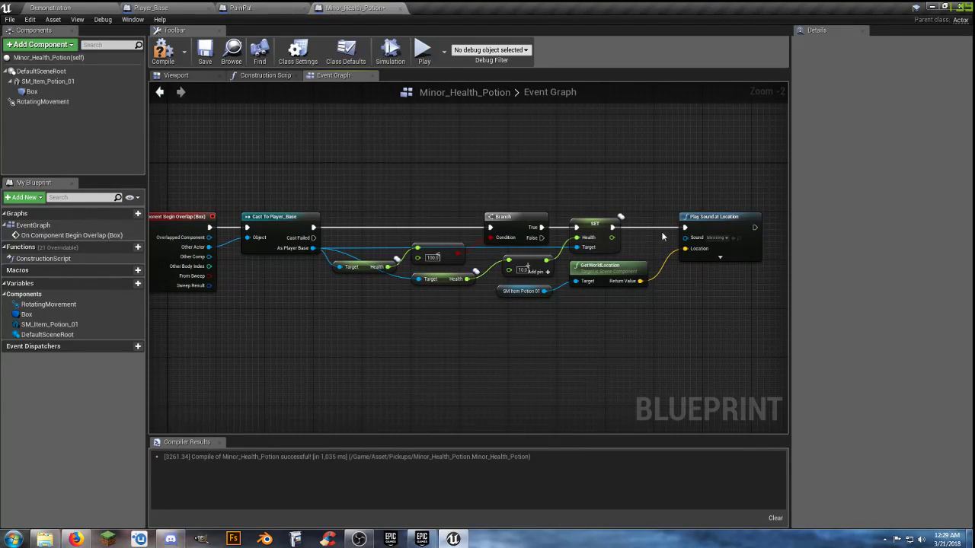
pyautogui.moveTo(626, 378); pyautogui.dragTo(479, 390, button='right')
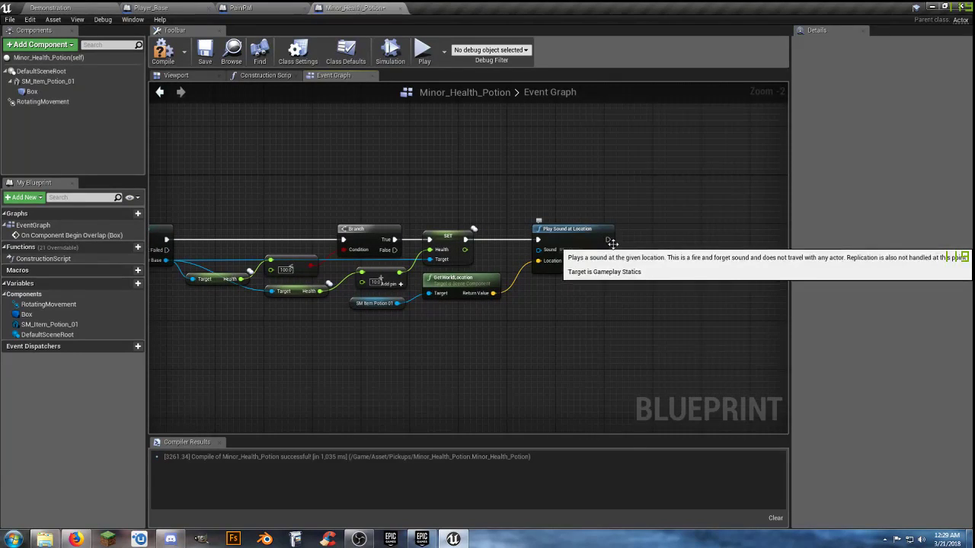
pyautogui.moveTo(607, 239); pyautogui.dragTo(634, 240)
pyautogui.write('destr')
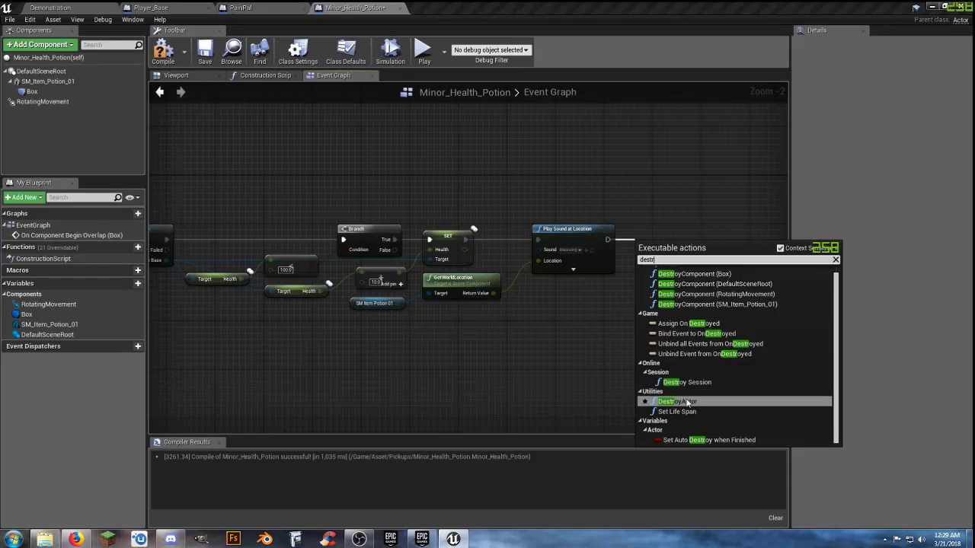
pyautogui.click(687, 400)
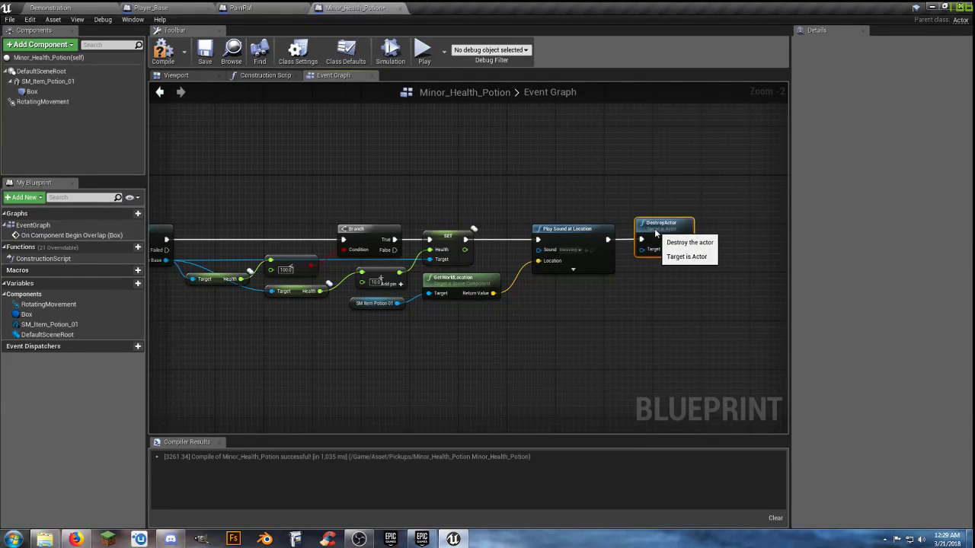
pyautogui.click(204, 55)
pyautogui.moveTo(341, 368); pyautogui.dragTo(393, 368, button='right')
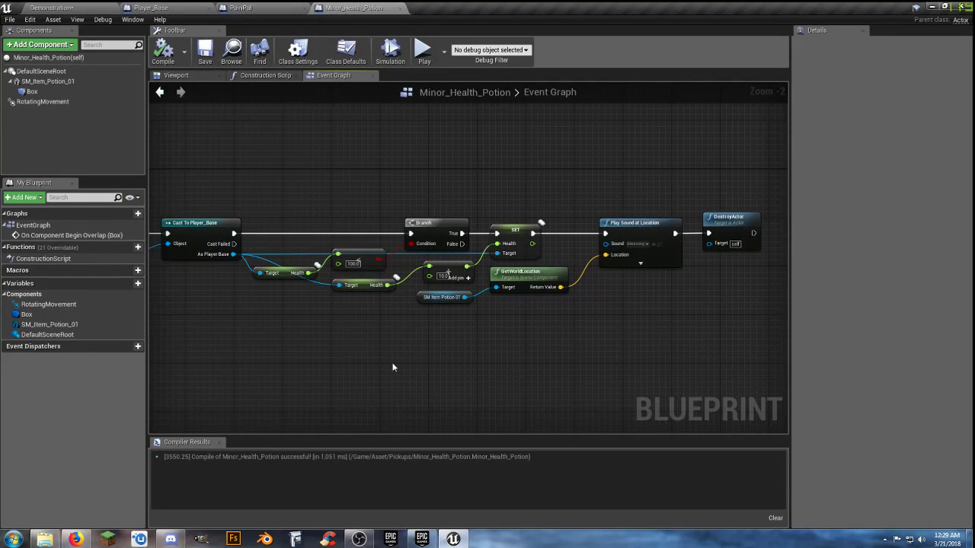
# Play the Demonstration level and walk the character into a health potion at full health
pyautogui.click(84, 9)
pyautogui.click(499, 42)
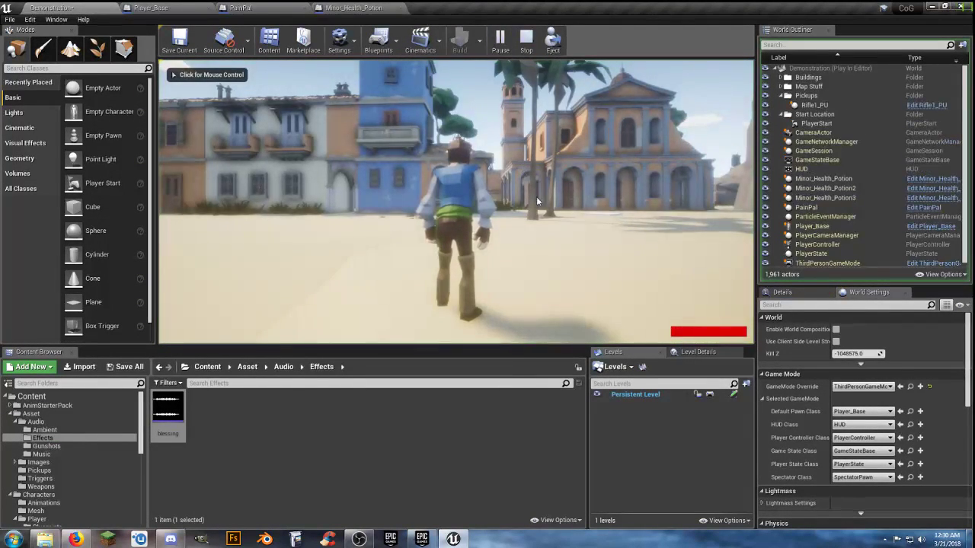
pyautogui.click(535, 194)
pyautogui.press('w')
pyautogui.press('w')
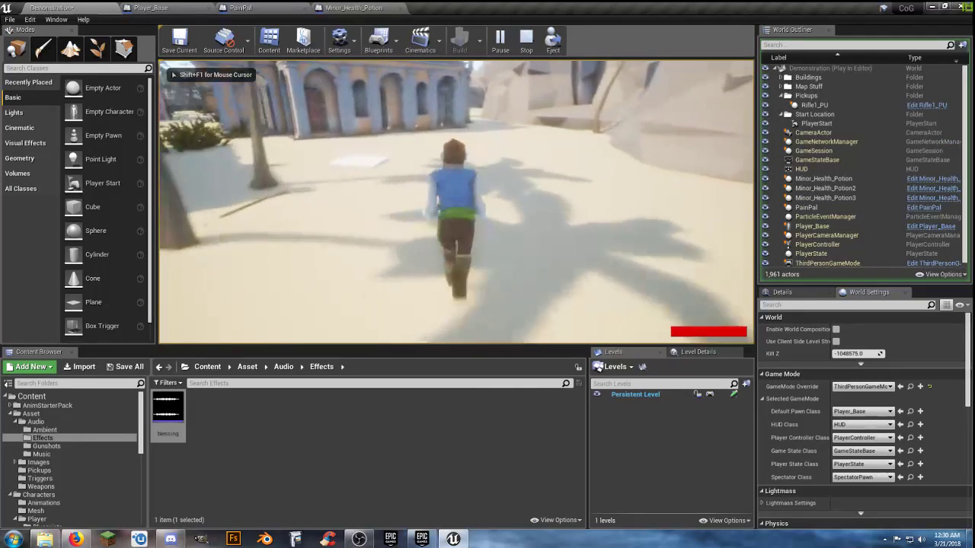
pyautogui.press('d')
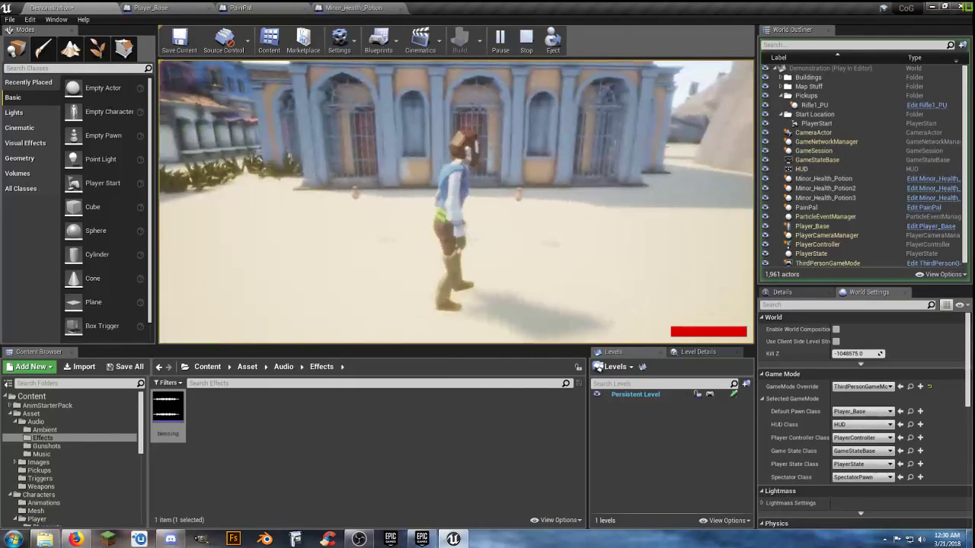
pyautogui.press('w')
pyautogui.press('w')
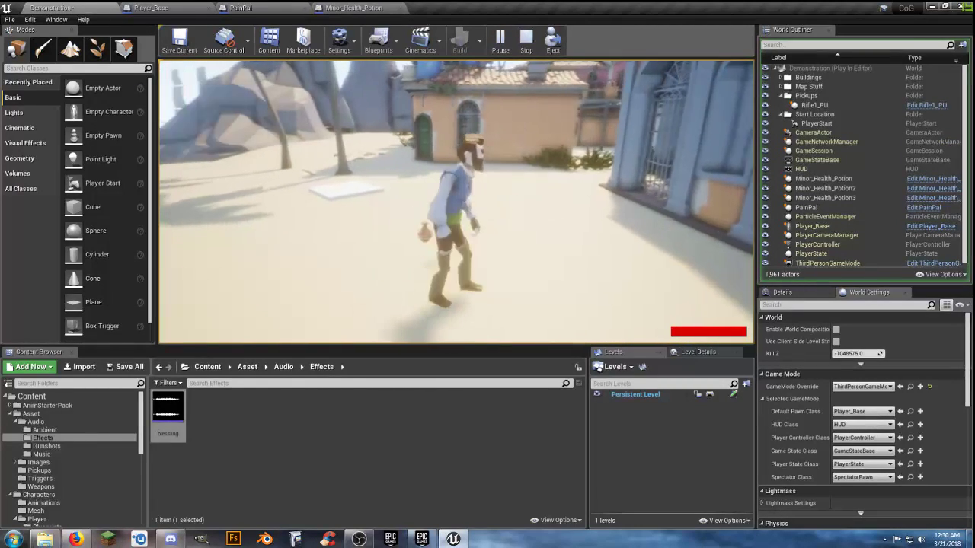
pyautogui.press('w')
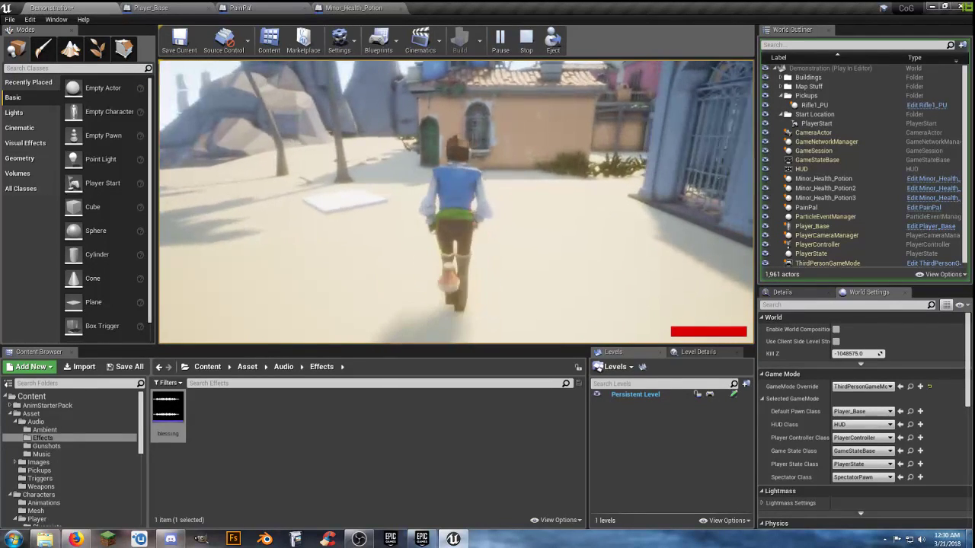
# Run the character over the white pain pad several times to lower its health
pyautogui.press('w')
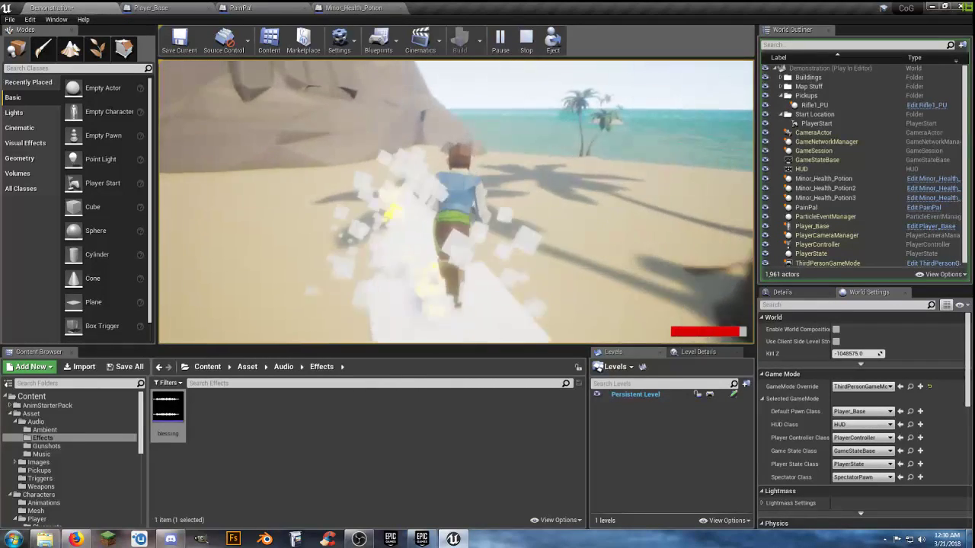
pyautogui.press('s')
pyautogui.press('a')
pyautogui.press('w')
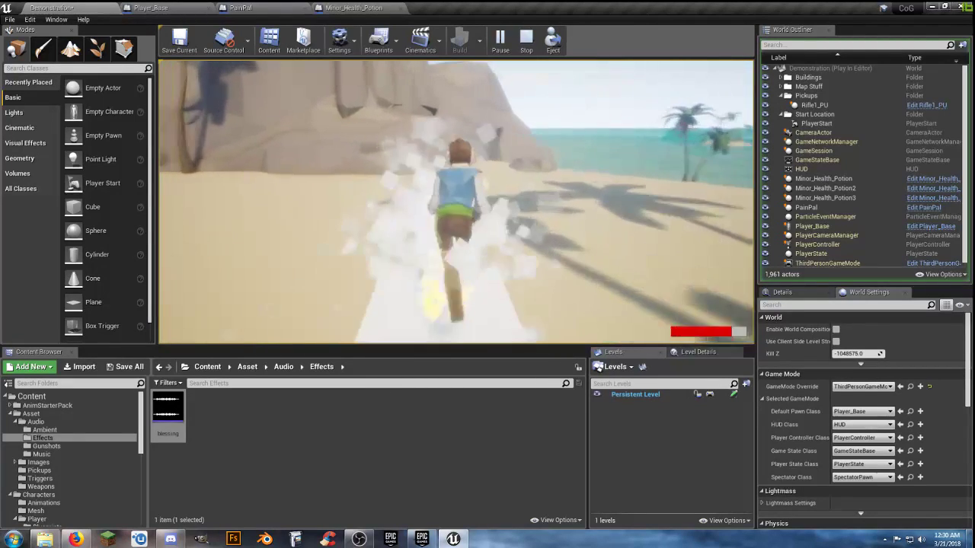
# Walk the damaged character into each health potion to test the pickups, and end the play session
pyautogui.press('a')
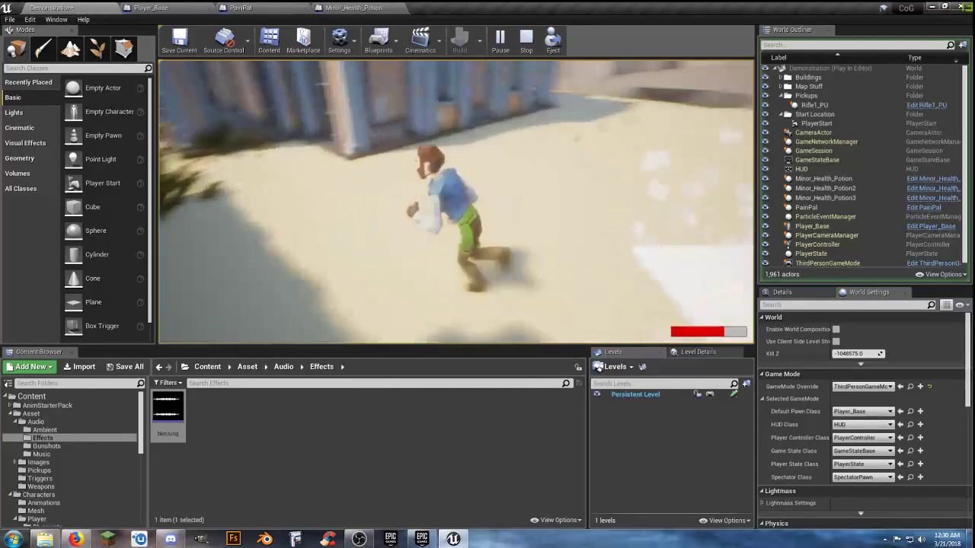
pyautogui.press('w')
pyautogui.press('w')
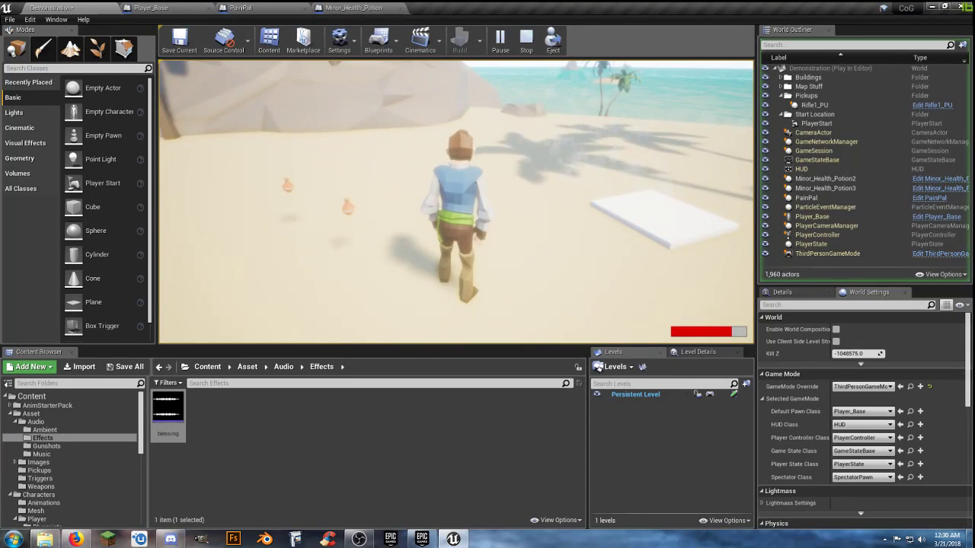
pyautogui.press('s')
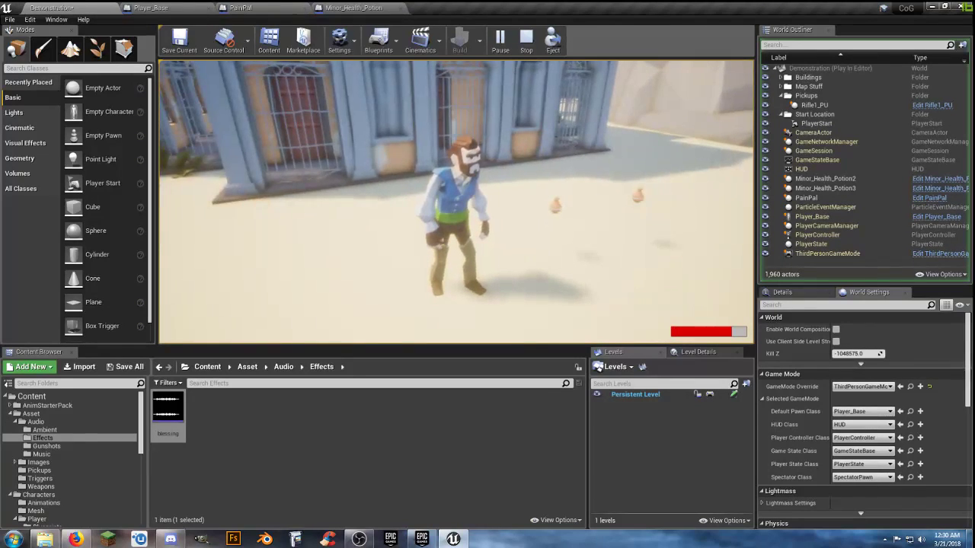
pyautogui.press('d')
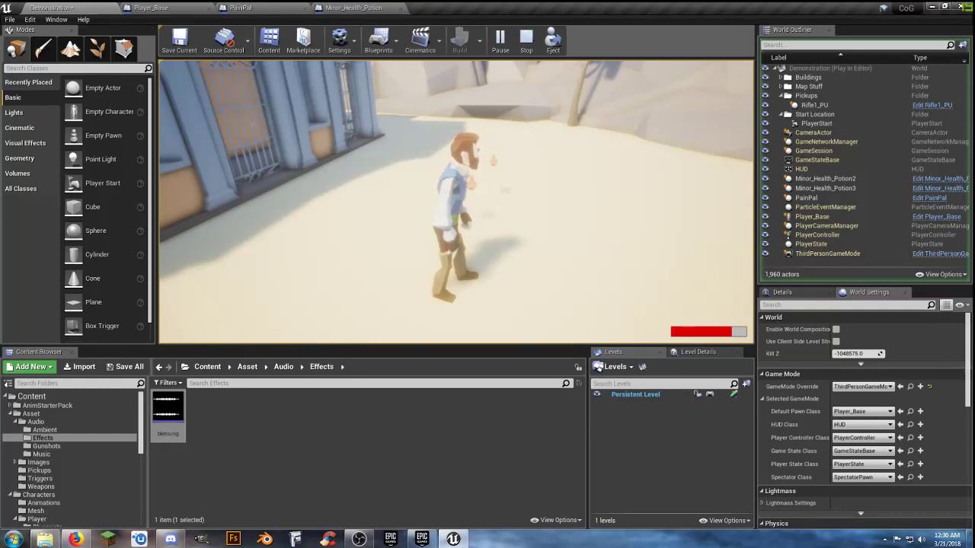
pyautogui.press('w')
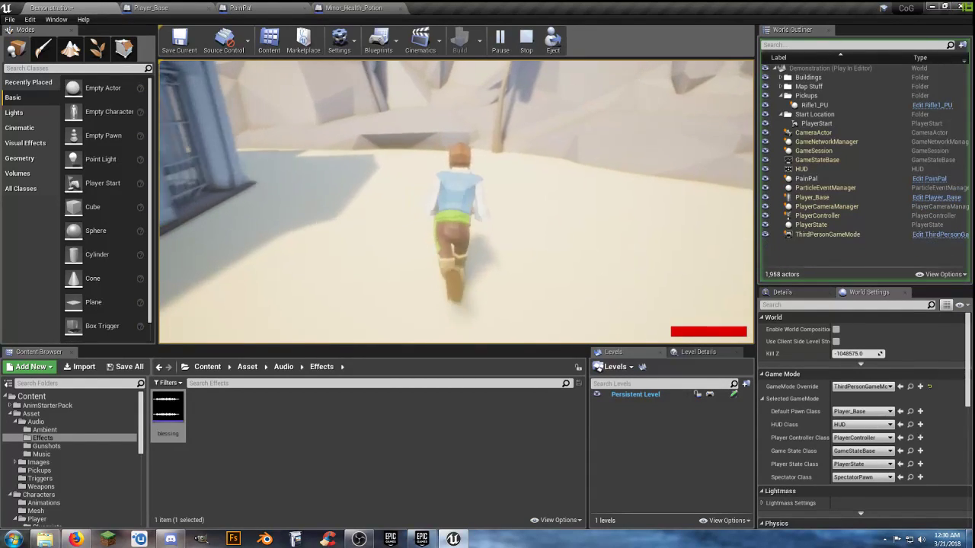
pyautogui.press('w')
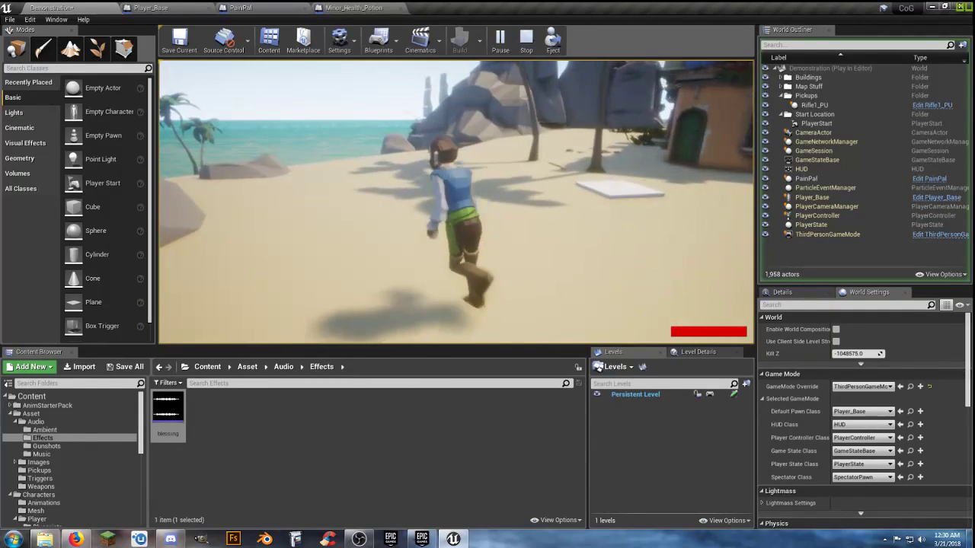
pyautogui.press('w')
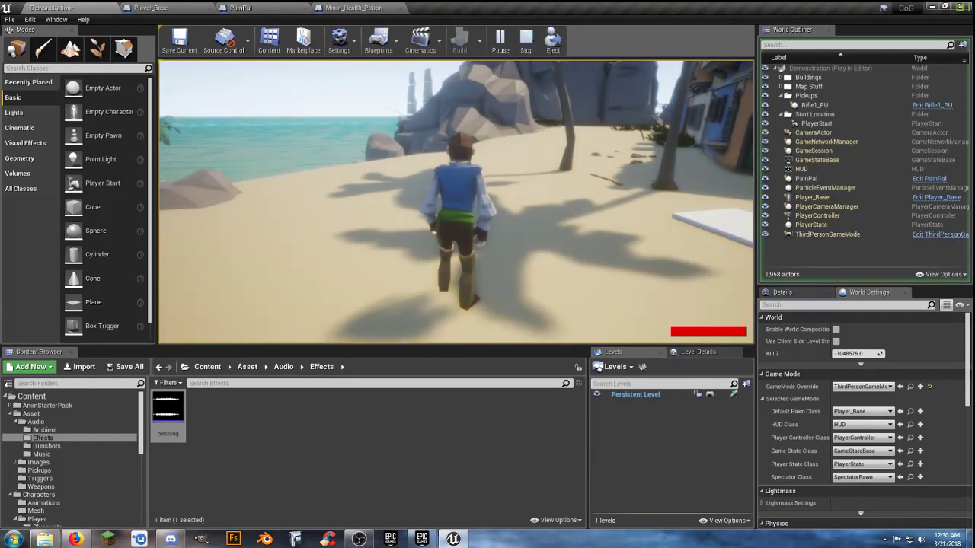
pyautogui.press('Escape')
pyautogui.click(483, 307)
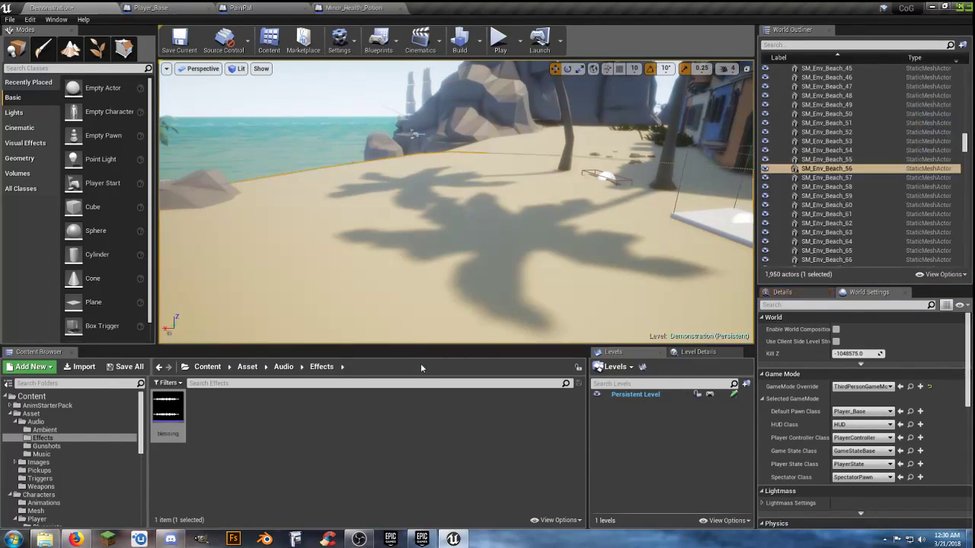
# Close the Minor_Health_Potion and PainPal blueprint editors
pyautogui.click(399, 9)
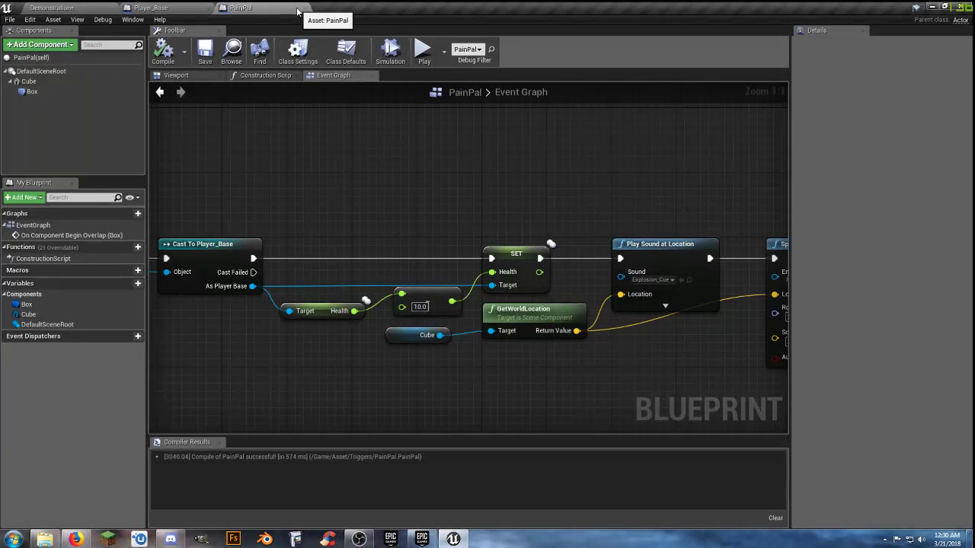
pyautogui.click(304, 9)
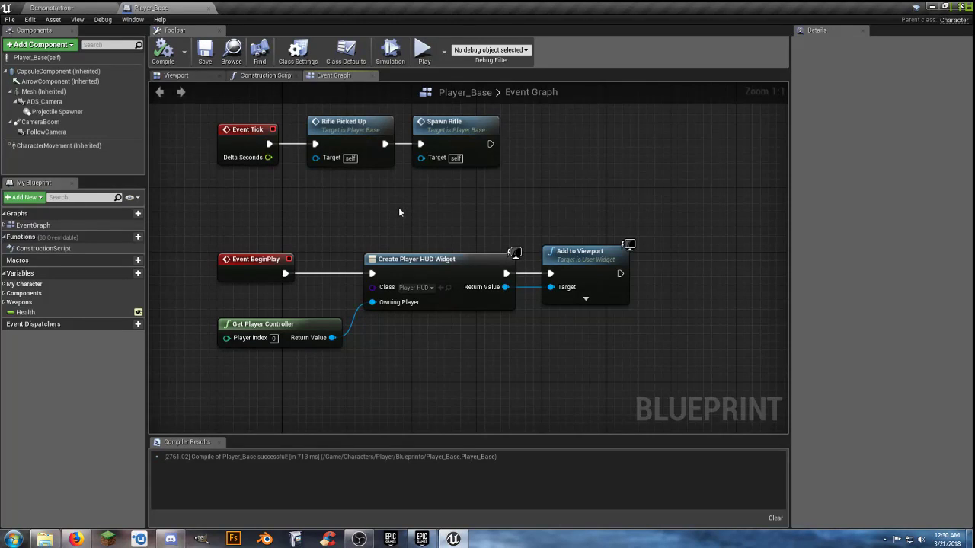
# Add a custom event named Health Regen in the empty graph area beside the Add Movement Input nodes of Player_Base
pyautogui.scroll(-2, 398, 214)
pyautogui.moveTo(470, 239); pyautogui.dragTo(457, 264, button='right')
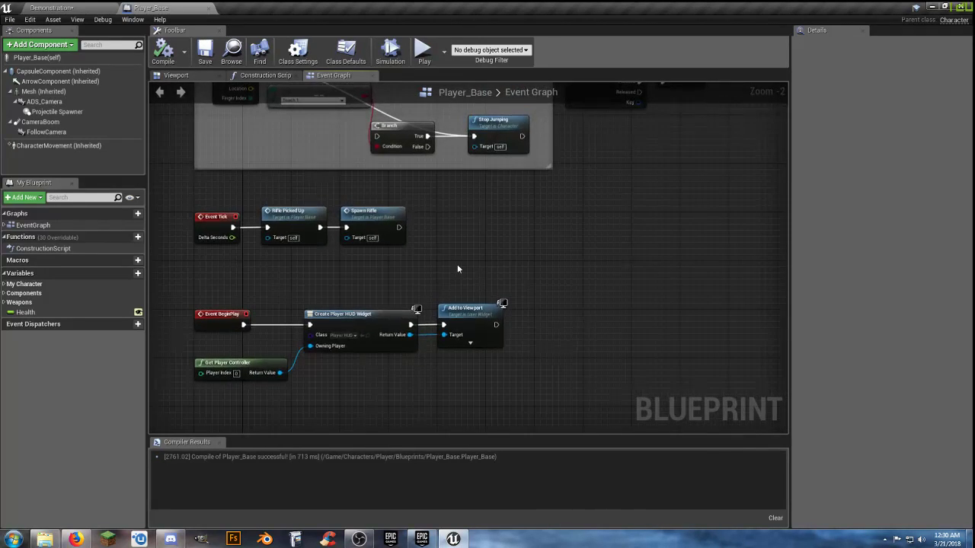
pyautogui.moveTo(532, 215); pyautogui.dragTo(342, 355, button='right')
pyautogui.moveTo(489, 313); pyautogui.dragTo(266, 394, button='right')
pyautogui.moveTo(489, 276); pyautogui.dragTo(319, 410, button='right')
pyautogui.moveTo(385, 266); pyautogui.dragTo(412, 320, button='right')
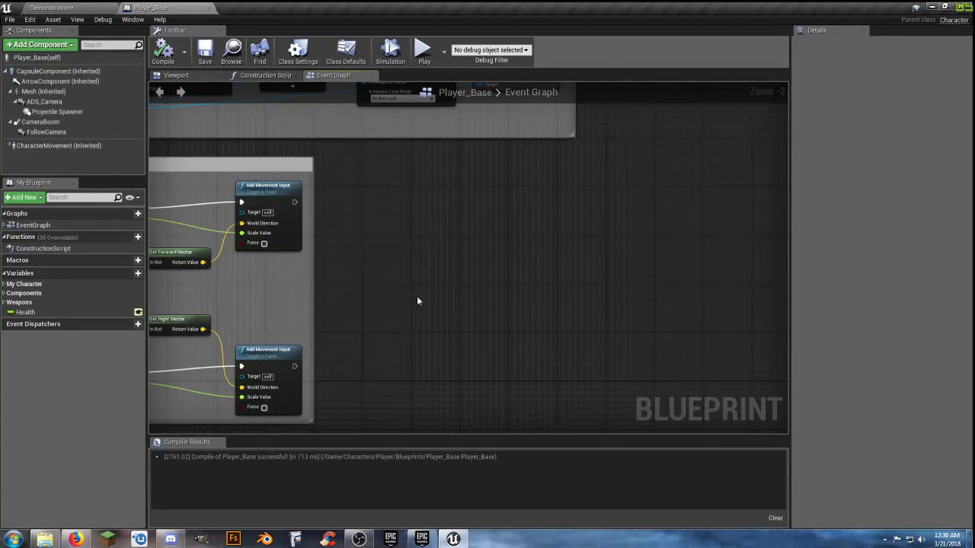
pyautogui.rightClick(401, 224)
pyautogui.write('custom')
pyautogui.press('Return')
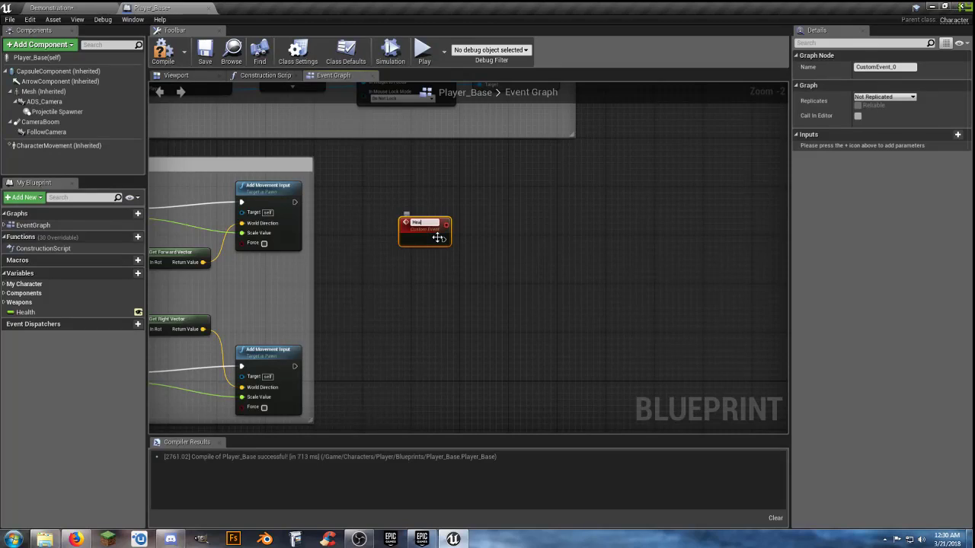
pyautogui.press('Return')
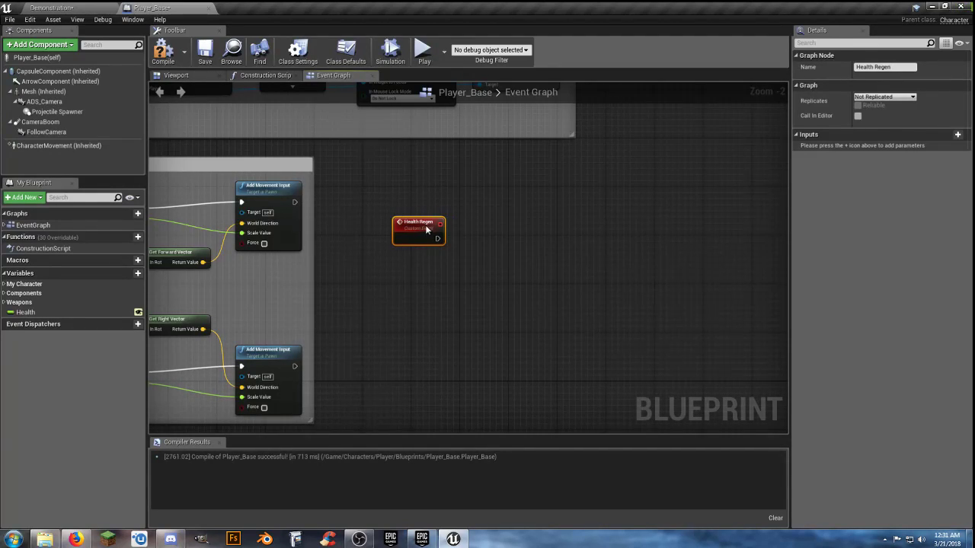
pyautogui.click(457, 236)
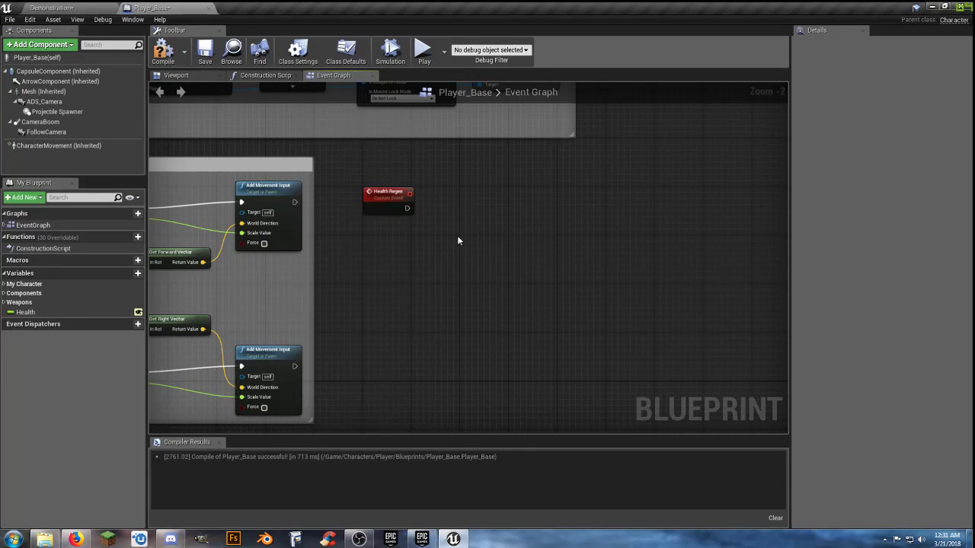
pyautogui.moveTo(457, 236); pyautogui.dragTo(421, 237, button='right')
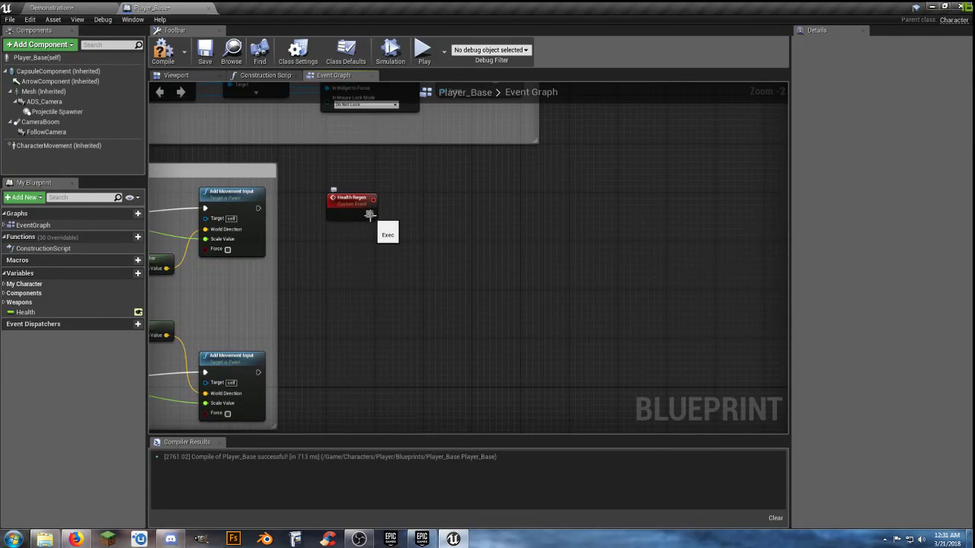
# Place a Get Health node below the Health Regen event and add a Branch node connected to the event's execution output
pyautogui.moveTo(369, 214); pyautogui.dragTo(435, 217)
pyautogui.click(396, 249)
pyautogui.moveTo(52, 313)
pyautogui.mouseDown()
pyautogui.moveTo(378, 246)
pyautogui.moveTo(345, 243)
pyautogui.mouseUp()
pyautogui.click(373, 252)
pyautogui.moveTo(342, 250); pyautogui.dragTo(335, 251)
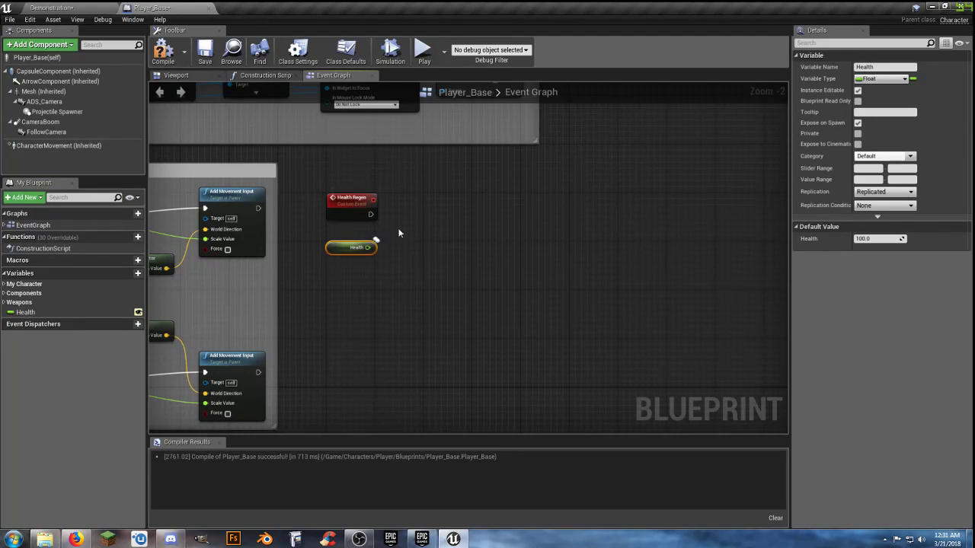
pyautogui.click(497, 212)
pyautogui.moveTo(501, 227)
pyautogui.mouseDown()
pyautogui.moveTo(371, 213)
pyautogui.moveTo(504, 207)
pyautogui.mouseUp()
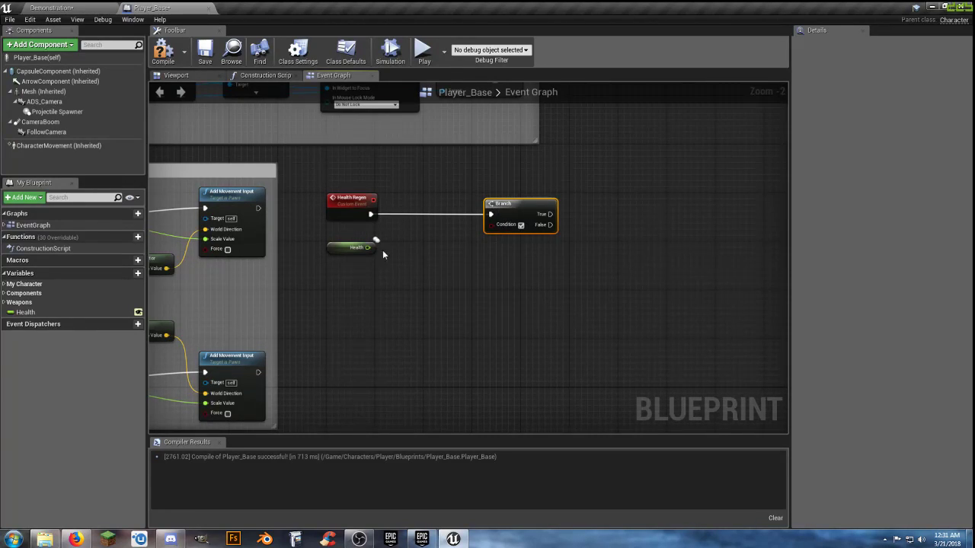
# Add a float >= float comparison of Health against 100 and connect its result to the Branch condition
pyautogui.moveTo(369, 247)
pyautogui.mouseDown()
pyautogui.moveTo(411, 263)
pyautogui.moveTo(404, 259)
pyautogui.mouseUp()
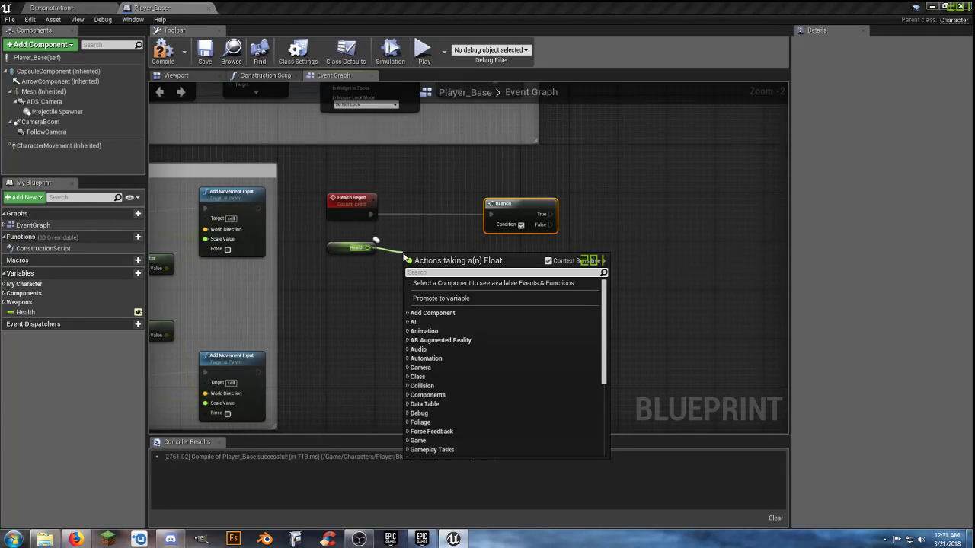
pyautogui.write('float')
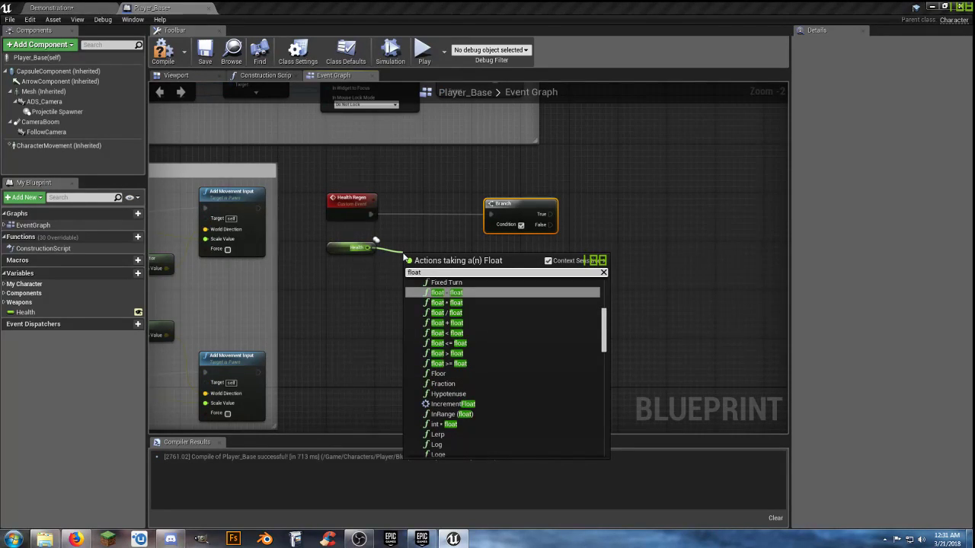
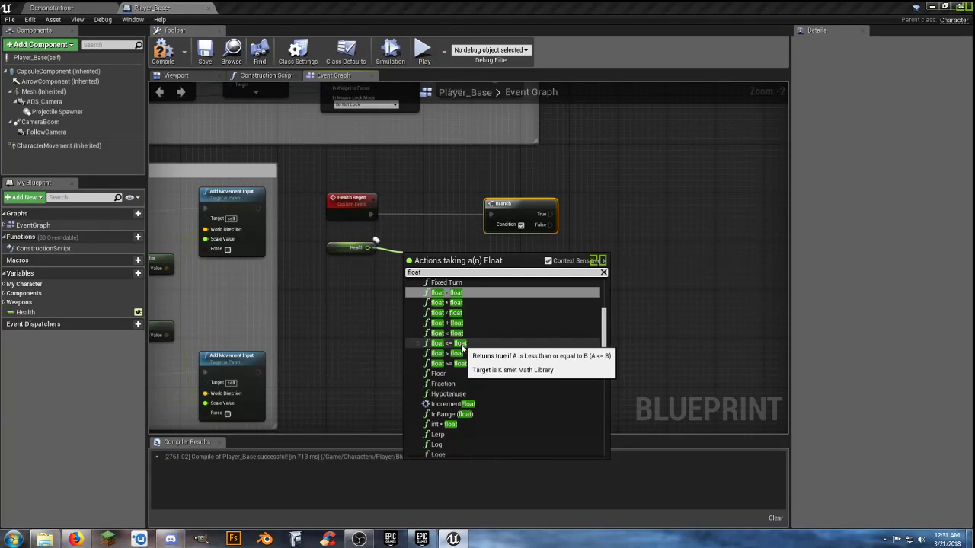
pyautogui.click(463, 365)
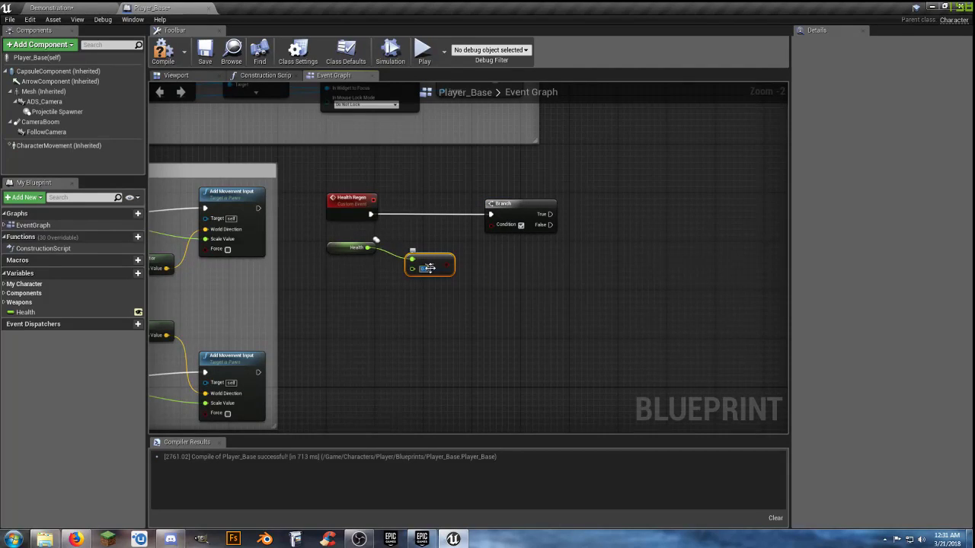
pyautogui.scroll(2, 435, 267)
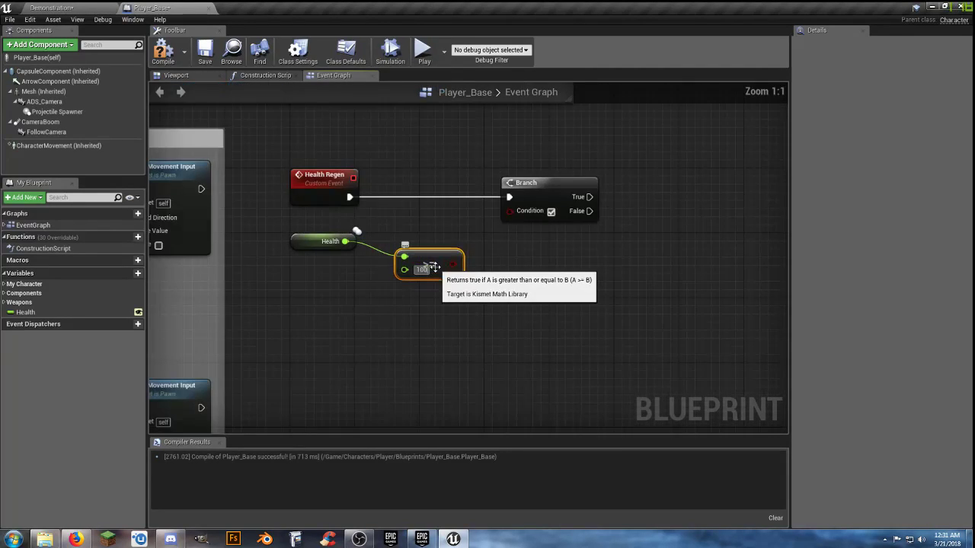
pyautogui.moveTo(448, 257)
pyautogui.mouseDown()
pyautogui.moveTo(428, 219)
pyautogui.moveTo(491, 238)
pyautogui.moveTo(509, 217)
pyautogui.mouseUp()
pyautogui.moveTo(541, 186); pyautogui.dragTo(514, 188)
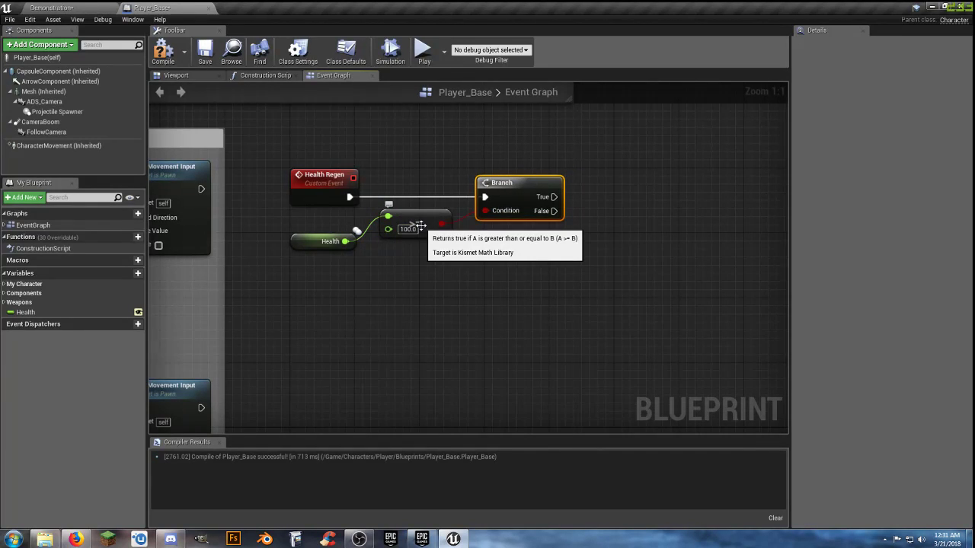
# Add a Set Health node with value 100 and connect it to the Branch's True output
pyautogui.moveTo(419, 226); pyautogui.dragTo(379, 233, button='right')
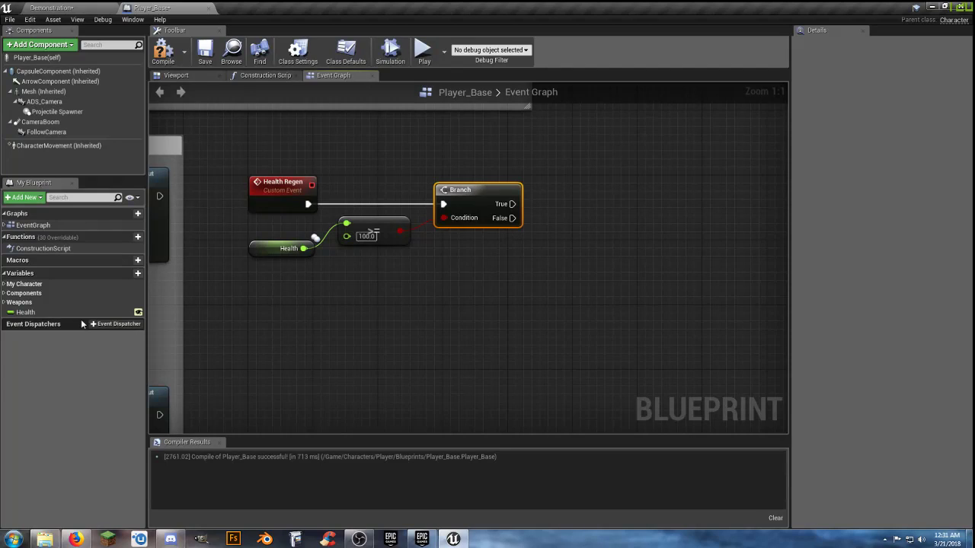
pyautogui.moveTo(27, 312)
pyautogui.mouseDown()
pyautogui.moveTo(418, 294)
pyautogui.moveTo(568, 186)
pyautogui.mouseUp()
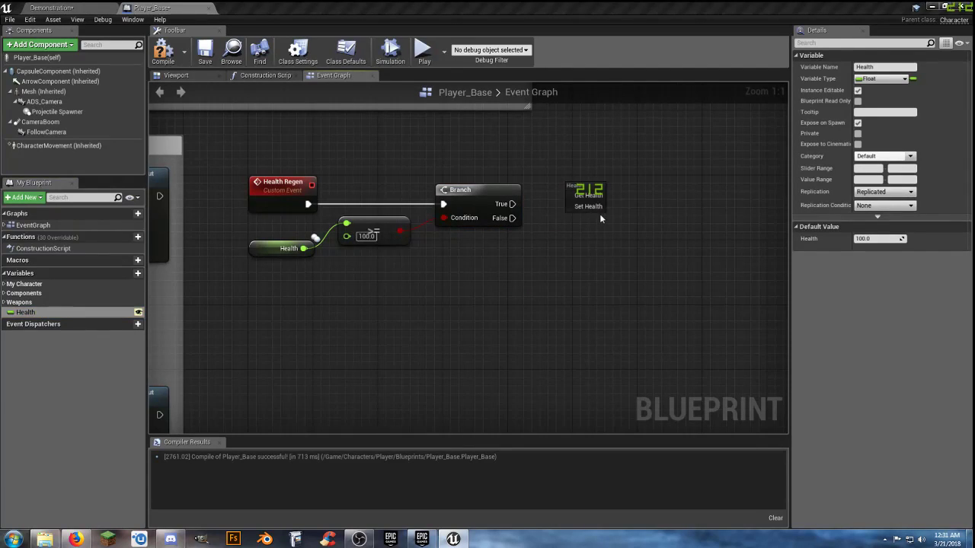
pyautogui.click(590, 206)
pyautogui.write('100')
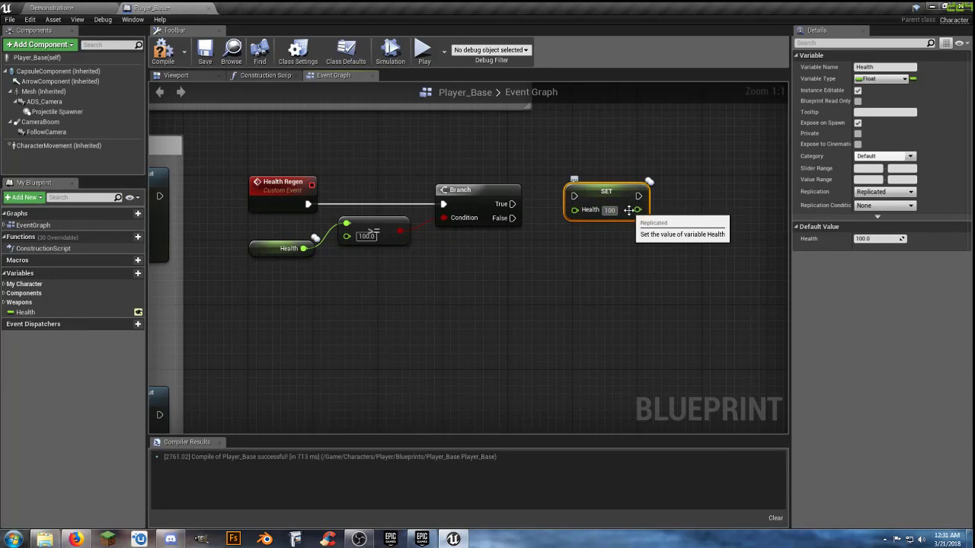
pyautogui.moveTo(577, 196)
pyautogui.mouseDown()
pyautogui.moveTo(544, 217)
pyautogui.moveTo(512, 205)
pyautogui.moveTo(597, 200)
pyautogui.moveTo(598, 208)
pyautogui.mouseUp()
pyautogui.click(552, 269)
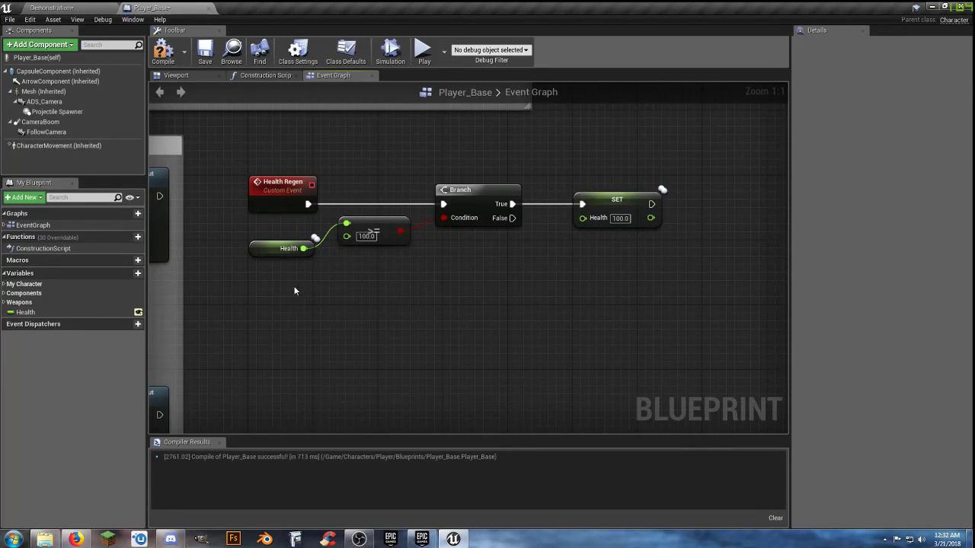
# Add a float <= float comparison fed by the Health node and place it beneath the >= comparison
pyautogui.moveTo(303, 248)
pyautogui.mouseDown()
pyautogui.moveTo(351, 289)
pyautogui.moveTo(344, 281)
pyautogui.mouseUp()
pyautogui.write('float')
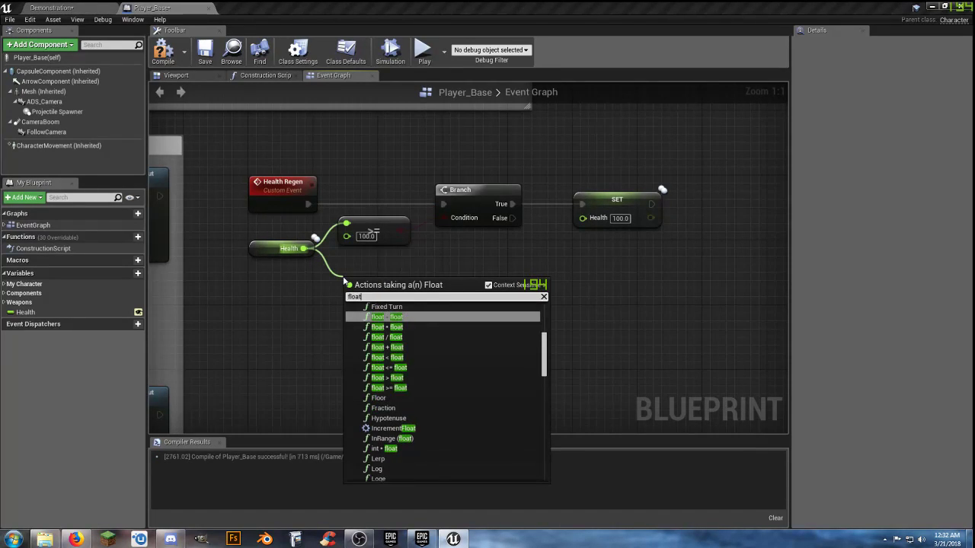
pyautogui.click(410, 368)
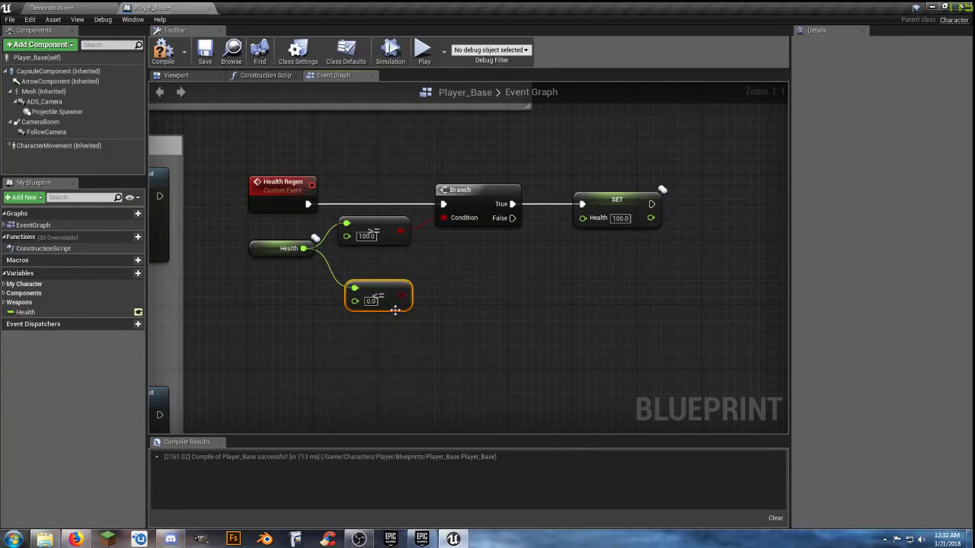
pyautogui.moveTo(389, 288); pyautogui.dragTo(380, 263)
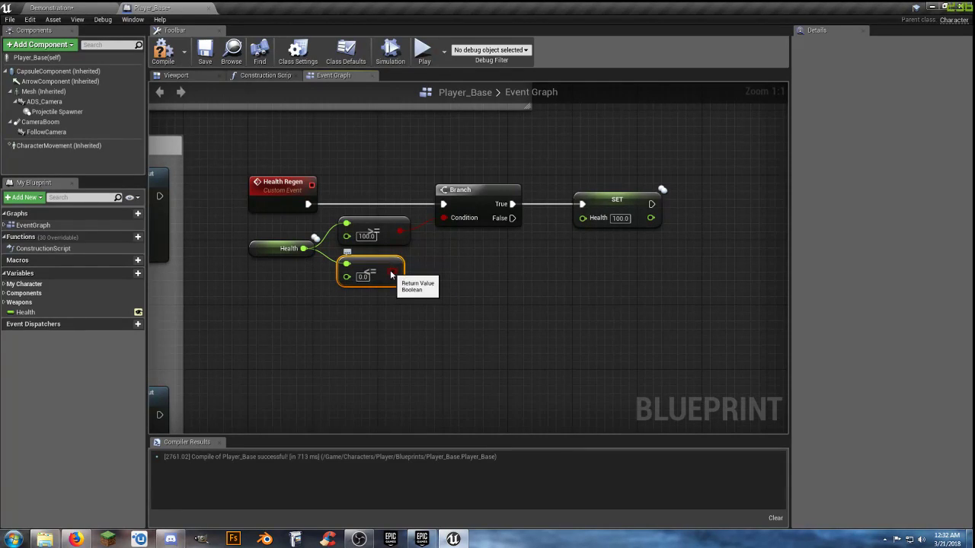
# Add a second Branch on the first Branch's False output, with the <= comparison as its condition
pyautogui.click(469, 275)
pyautogui.moveTo(391, 276); pyautogui.dragTo(512, 218)
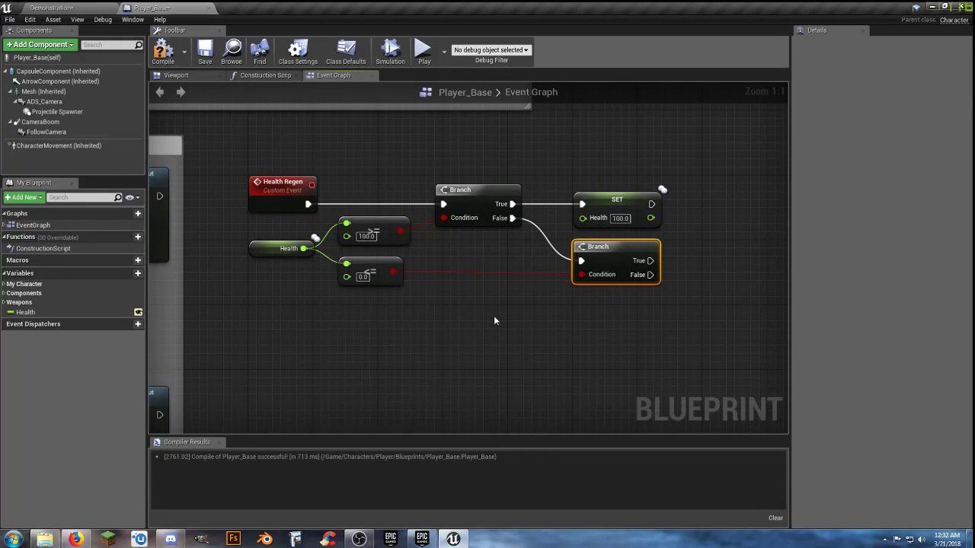
pyautogui.moveTo(518, 320); pyautogui.dragTo(410, 337, button='right')
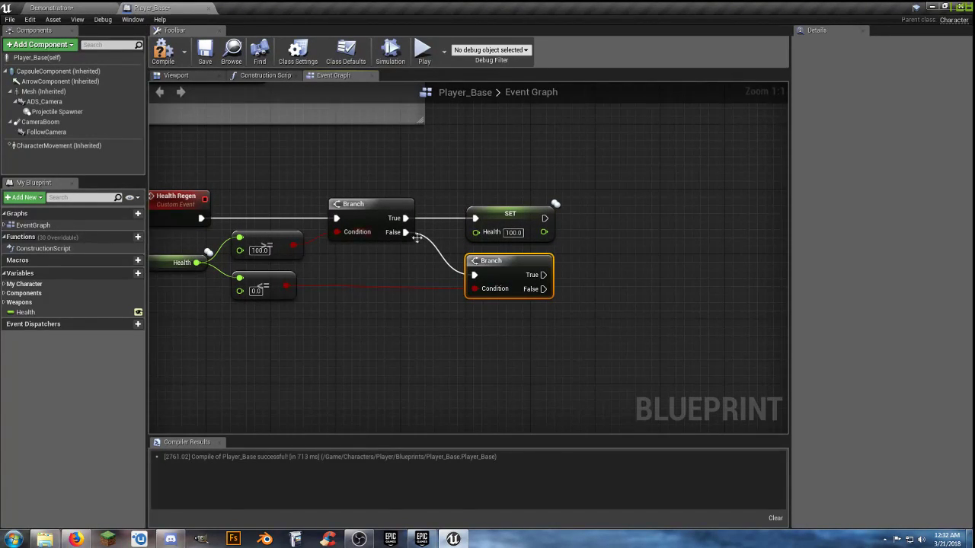
pyautogui.moveTo(507, 350); pyautogui.dragTo(405, 350, button='right')
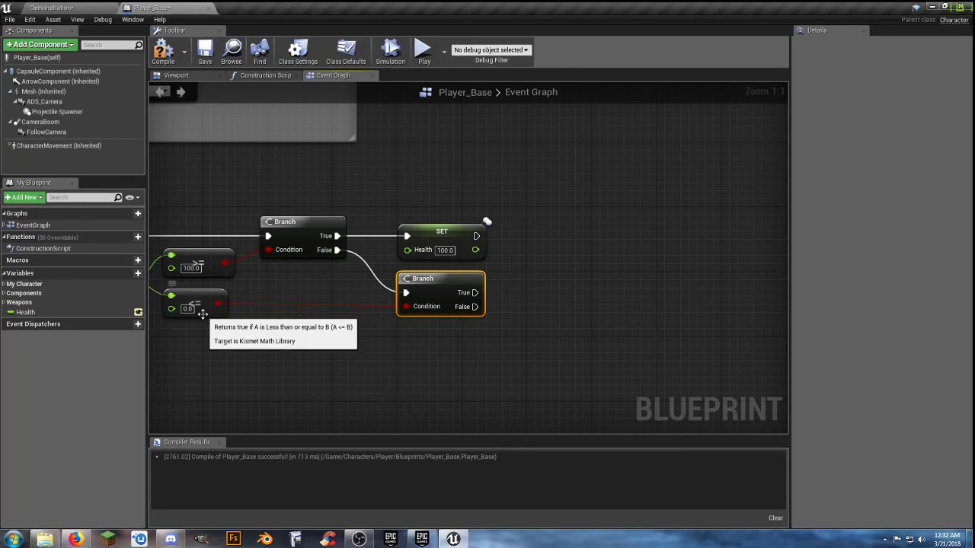
# Add a Set Health node with value 0.0 and connect it to the second Branch's True output
pyautogui.moveTo(266, 327); pyautogui.dragTo(338, 315, button='right')
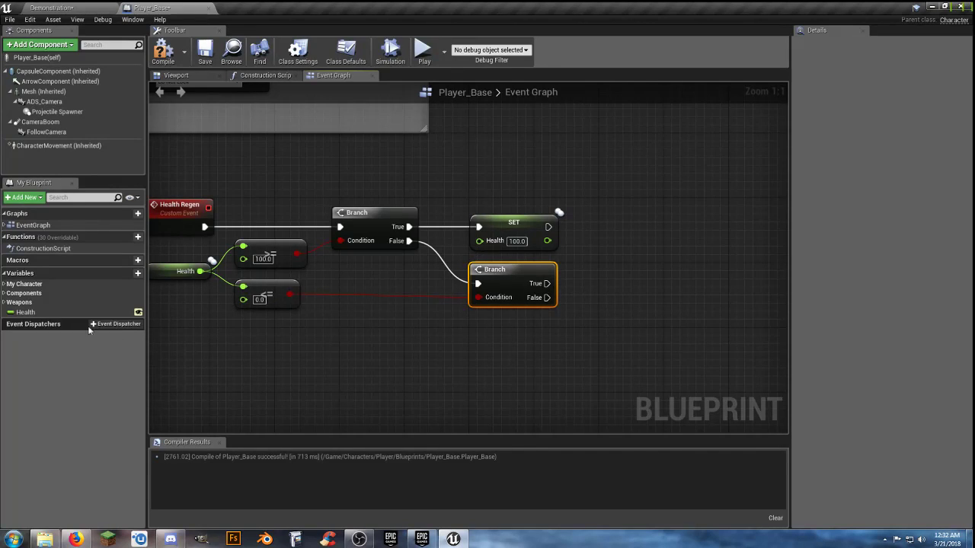
pyautogui.moveTo(26, 312)
pyautogui.mouseDown()
pyautogui.moveTo(80, 324)
pyautogui.moveTo(574, 268)
pyautogui.moveTo(612, 279)
pyautogui.mouseUp()
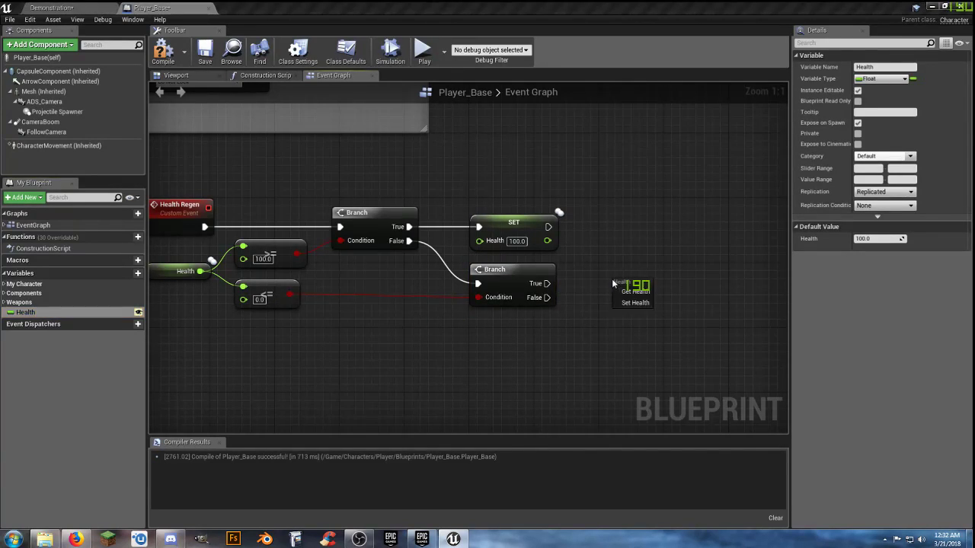
pyautogui.click(635, 302)
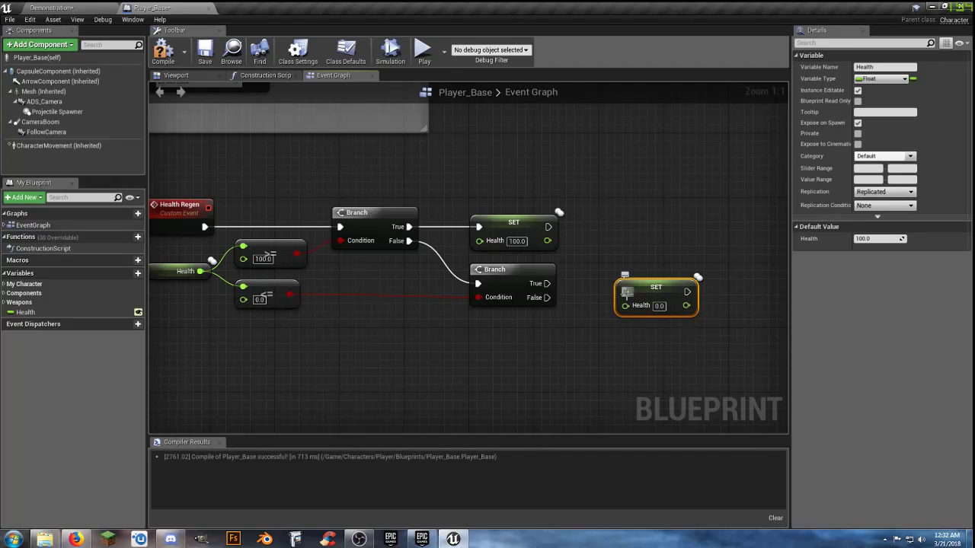
pyautogui.moveTo(625, 291); pyautogui.dragTo(547, 285)
pyautogui.moveTo(634, 287); pyautogui.dragTo(601, 280)
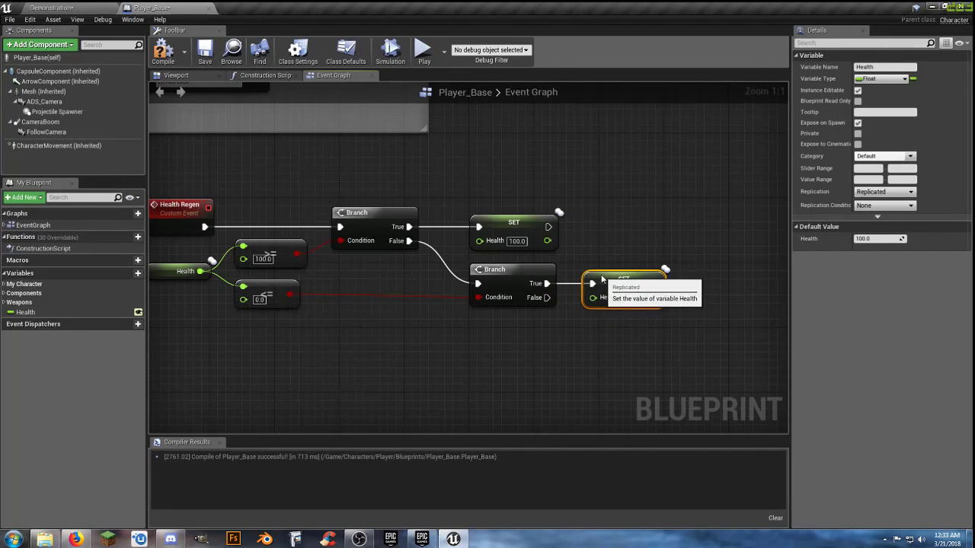
pyautogui.click(369, 334)
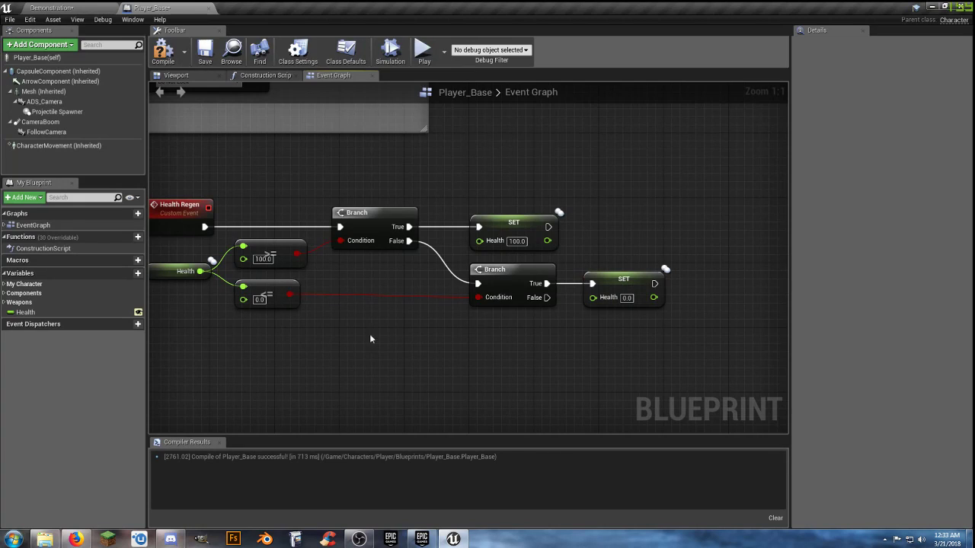
# Create a Boolean variable named Dead in Player_Base
pyautogui.click(125, 277)
pyautogui.write('Dea')
pyautogui.press('Return')
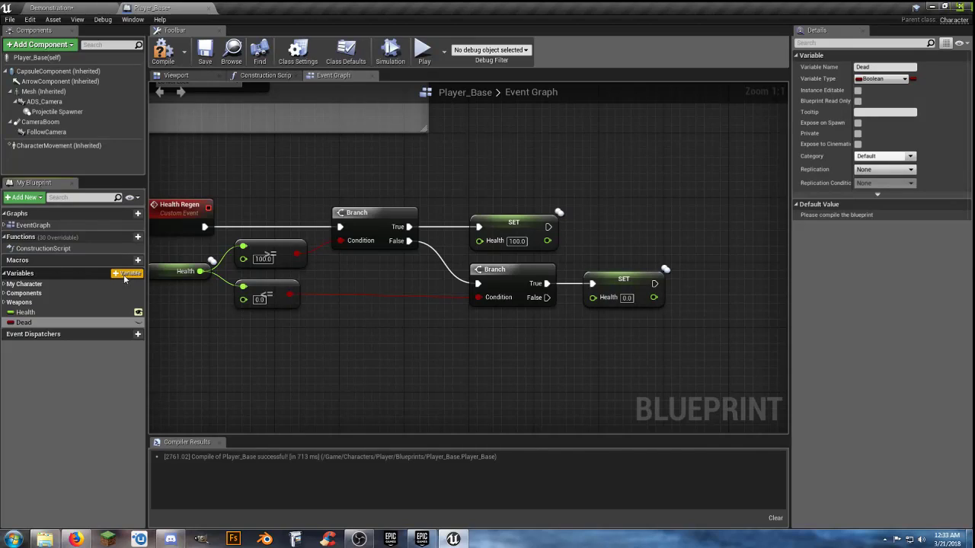
# Add a Set Dead node after the Set Health 0.0 node, connect their execution pins, and set Dead to true
pyautogui.moveTo(23, 323); pyautogui.dragTo(730, 290)
pyautogui.click(762, 335)
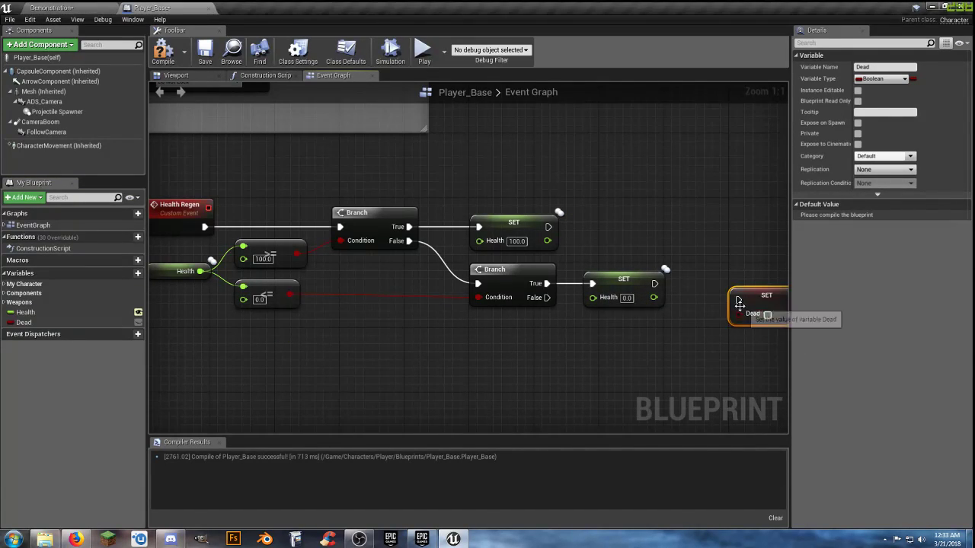
pyautogui.moveTo(738, 299); pyautogui.dragTo(655, 284)
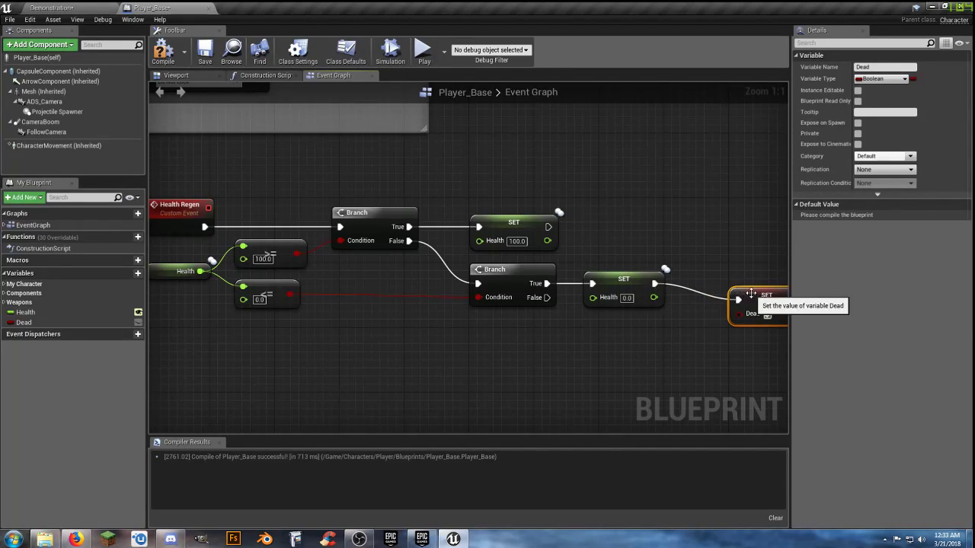
pyautogui.click(693, 342)
pyautogui.moveTo(693, 342); pyautogui.dragTo(548, 362, button='right')
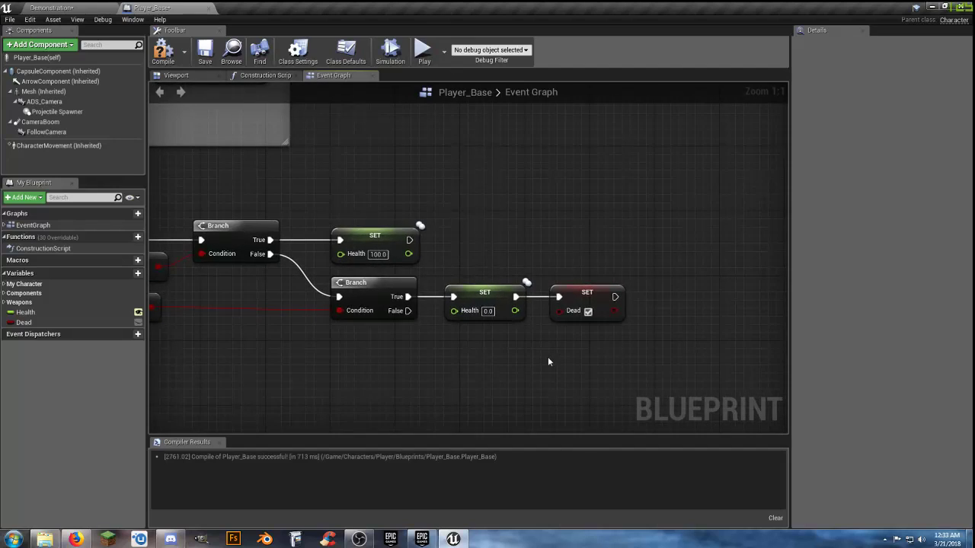
pyautogui.moveTo(412, 365); pyautogui.dragTo(479, 374, button='right')
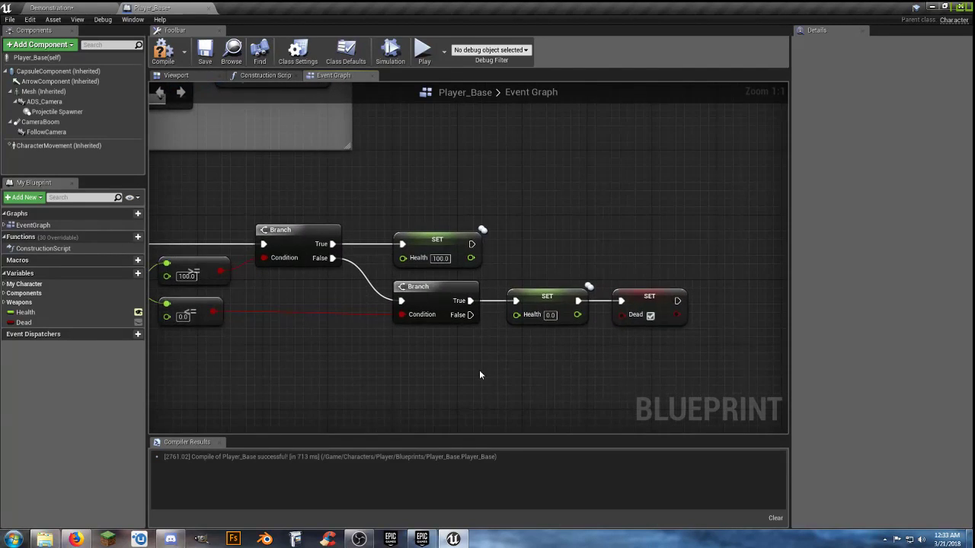
# Rename the Health Regen custom event as Health Check, and compile and save the blueprint
pyautogui.moveTo(419, 362); pyautogui.dragTo(496, 360, button='right')
pyautogui.scroll(-1, 435, 359)
pyautogui.click(224, 236)
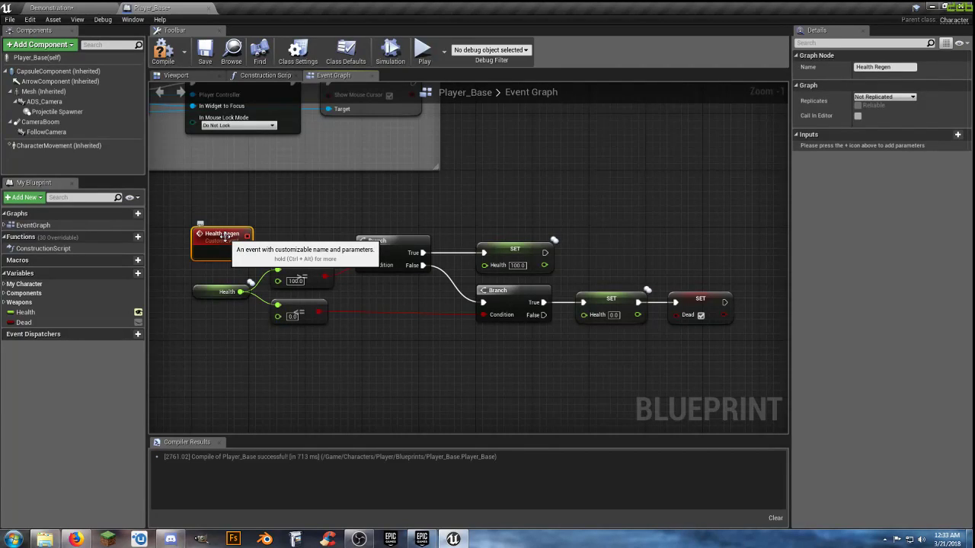
pyautogui.click(885, 66)
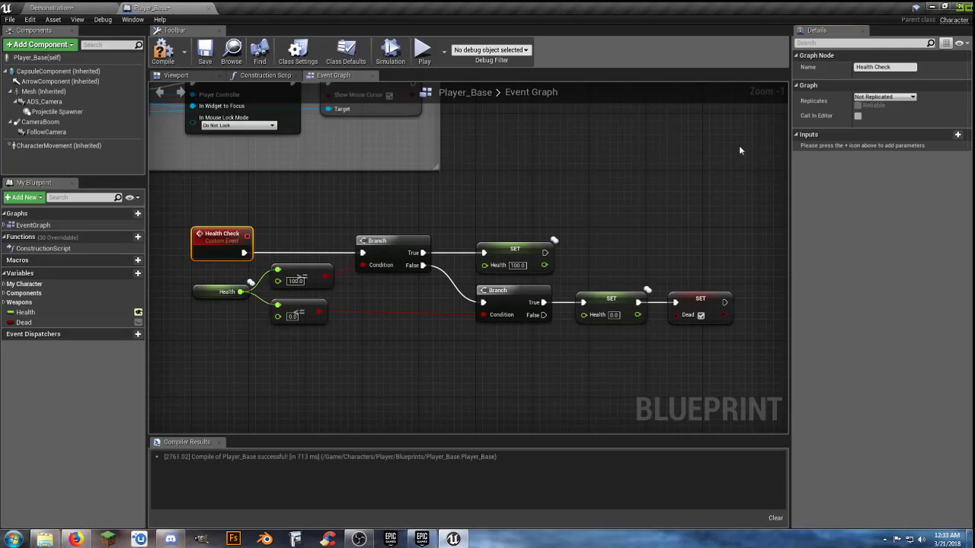
pyautogui.click(674, 222)
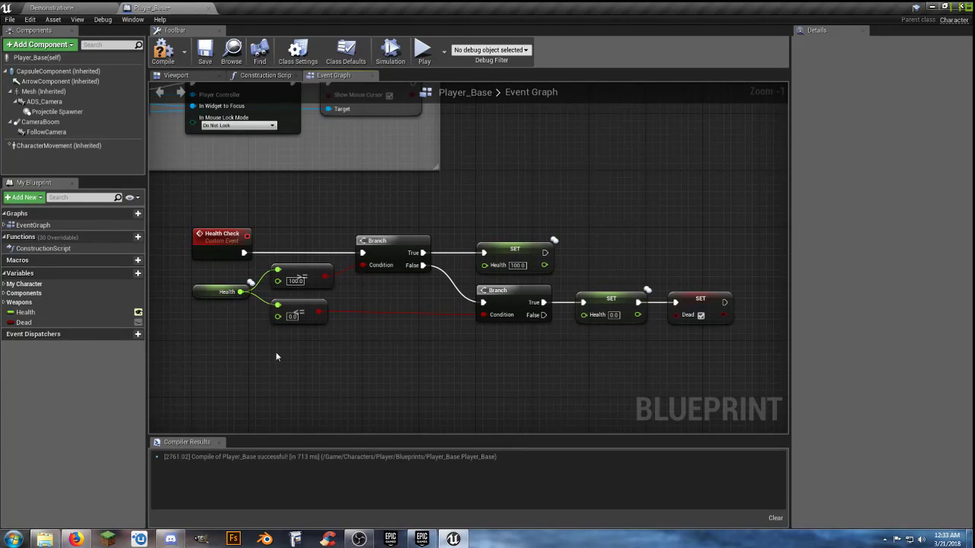
pyautogui.click(163, 51)
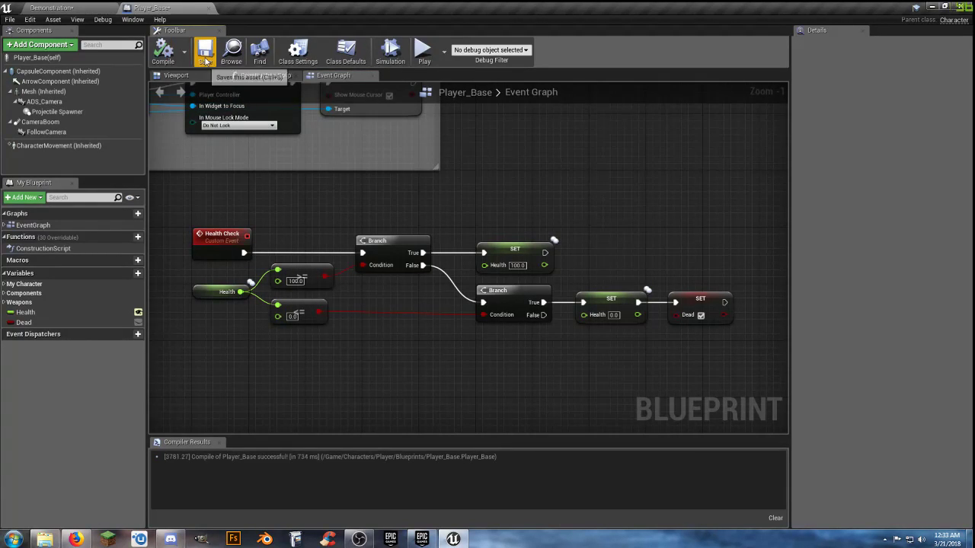
# Add a Health Check call to the Event Tick chain, connected to the Spawn Rifle node's execution output
pyautogui.moveTo(239, 380); pyautogui.dragTo(593, 210, button='right')
pyautogui.moveTo(400, 418)
pyautogui.mouseDown(button='right')
pyautogui.moveTo(648, 281)
pyautogui.moveTo(658, 264)
pyautogui.mouseUp(button='right')
pyautogui.moveTo(440, 352); pyautogui.dragTo(663, 240, button='right')
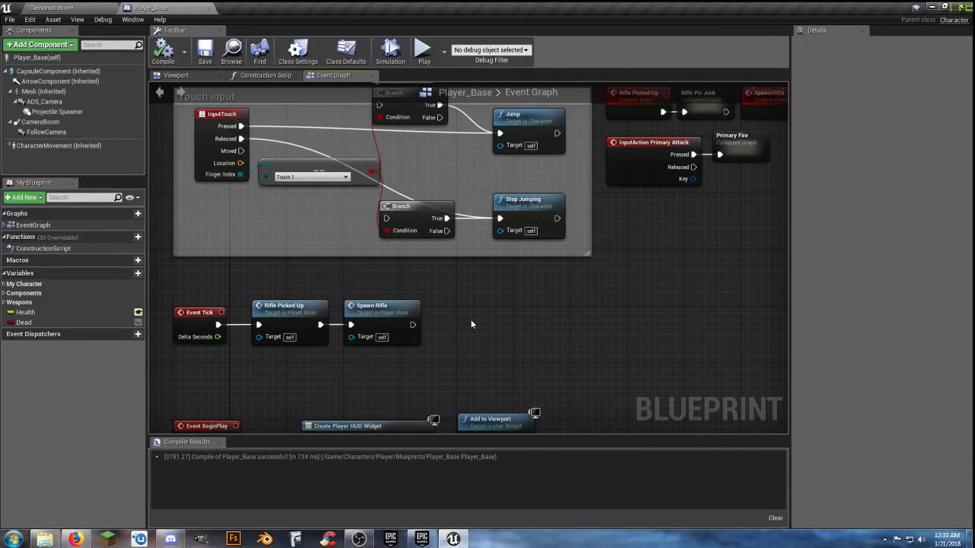
pyautogui.rightClick(470, 325)
pyautogui.write('health')
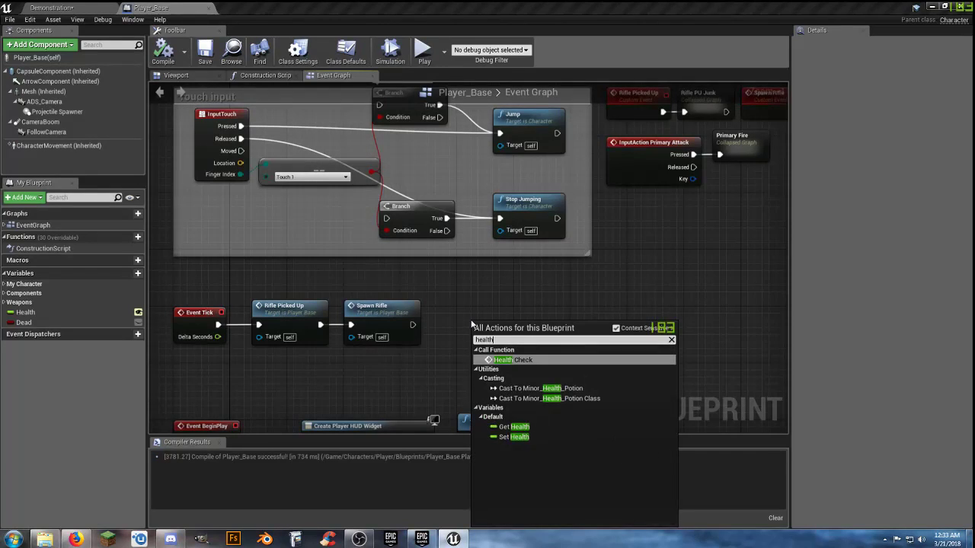
pyautogui.click(521, 361)
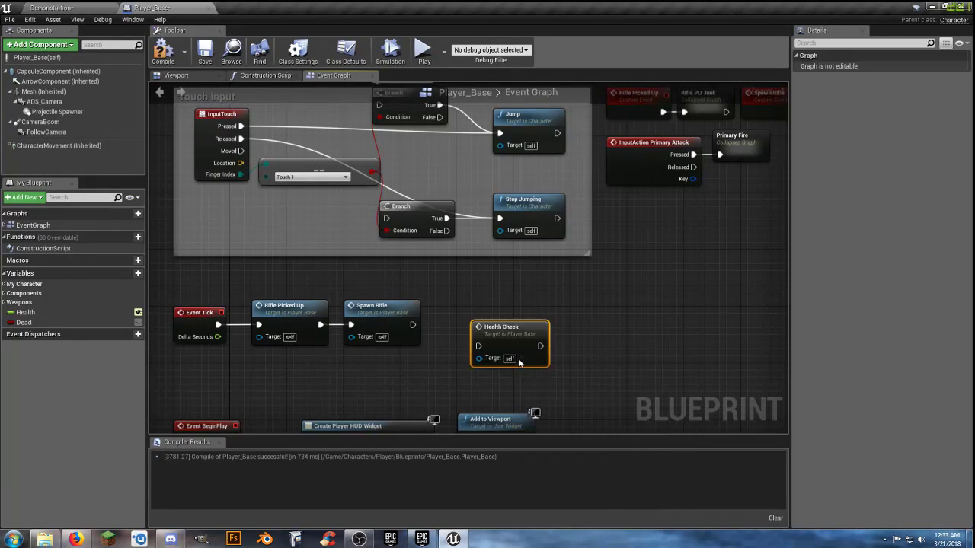
pyautogui.moveTo(481, 320); pyautogui.dragTo(412, 325)
pyautogui.click(632, 312)
# Collapse the Health Check event's logic nodes into a collapsed graph named Healthy Check and place it right beside the event
pyautogui.moveTo(661, 291); pyautogui.dragTo(303, 369, button='right')
pyautogui.moveTo(528, 266); pyautogui.dragTo(257, 413, button='right')
pyautogui.moveTo(526, 238)
pyautogui.mouseDown(button='right')
pyautogui.moveTo(379, 393)
pyautogui.moveTo(357, 377)
pyautogui.mouseUp(button='right')
pyautogui.moveTo(259, 172); pyautogui.dragTo(244, 173)
pyautogui.moveTo(716, 330)
pyautogui.mouseDown()
pyautogui.moveTo(468, 219)
pyautogui.moveTo(315, 173)
pyautogui.moveTo(286, 174)
pyautogui.mouseUp()
pyautogui.rightClick(428, 184)
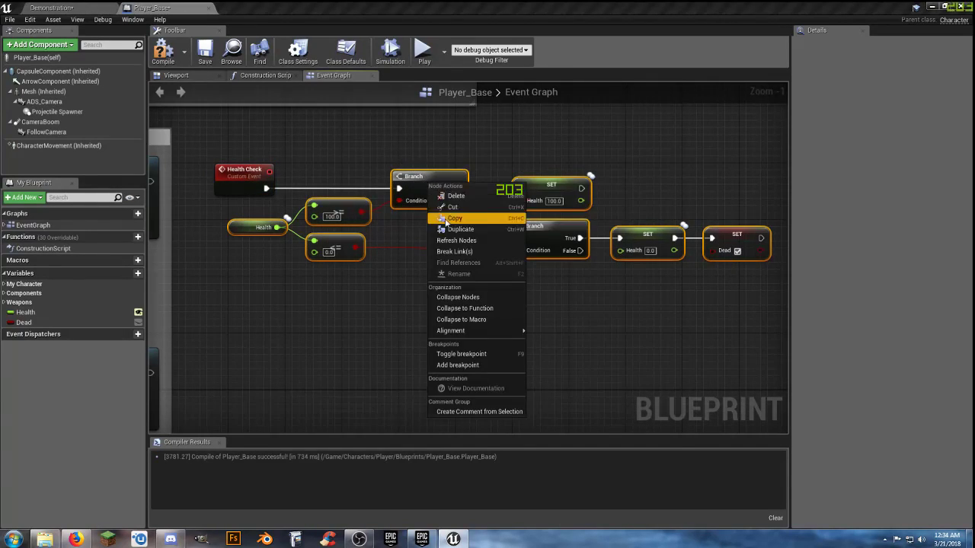
pyautogui.click(480, 297)
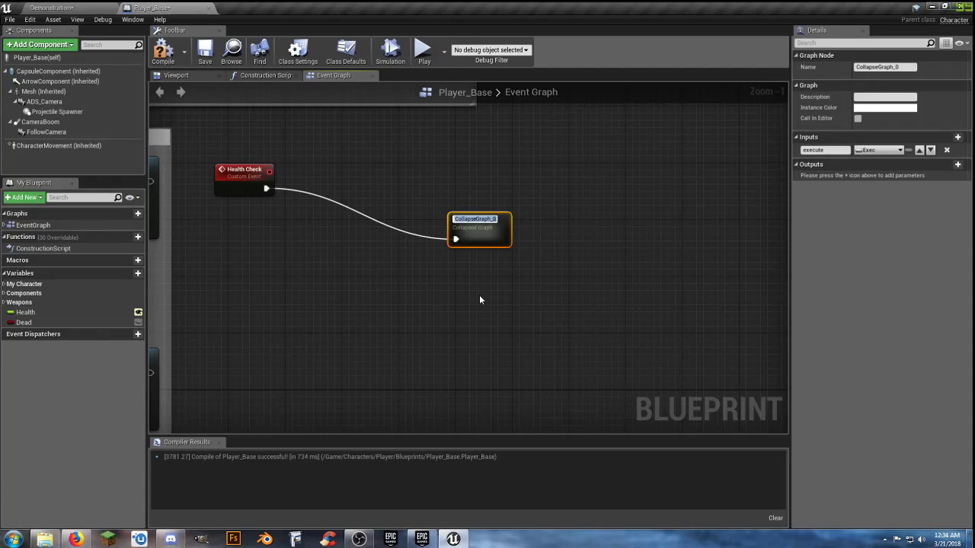
pyautogui.write('Healthy Check')
pyautogui.press('Return')
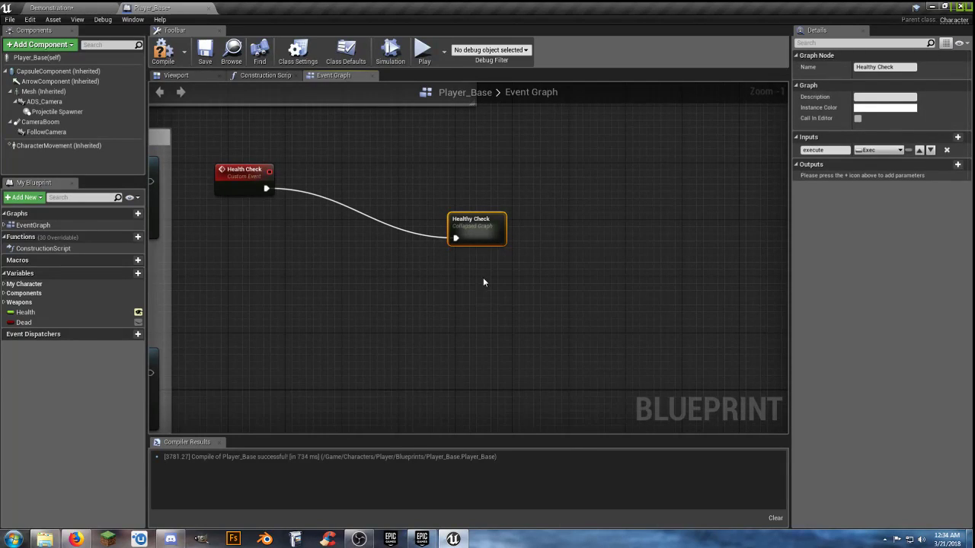
pyautogui.moveTo(464, 227)
pyautogui.mouseDown()
pyautogui.moveTo(337, 171)
pyautogui.moveTo(311, 179)
pyautogui.mouseUp()
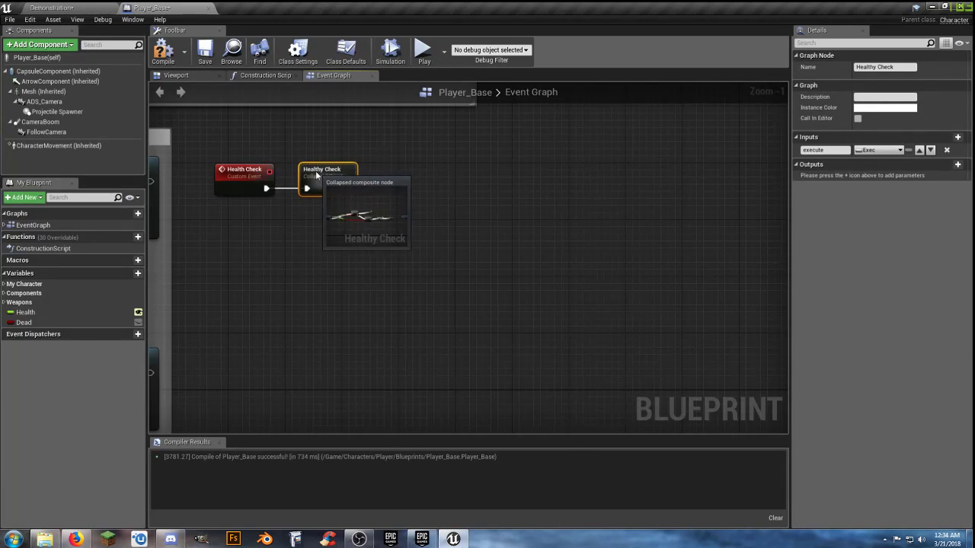
pyautogui.click(297, 237)
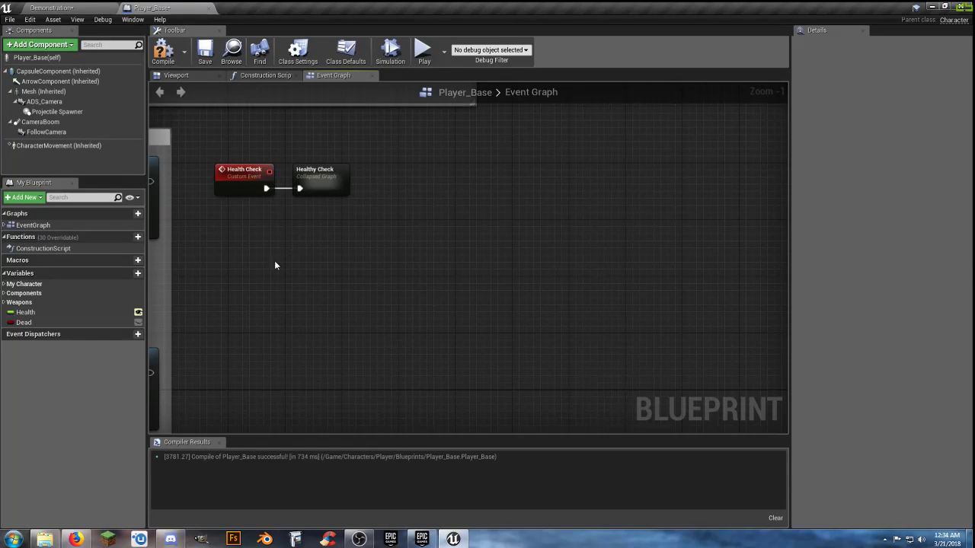
# Add a custom event named Health Regen below the Health Check event
pyautogui.moveTo(267, 266); pyautogui.dragTo(337, 294, button='right')
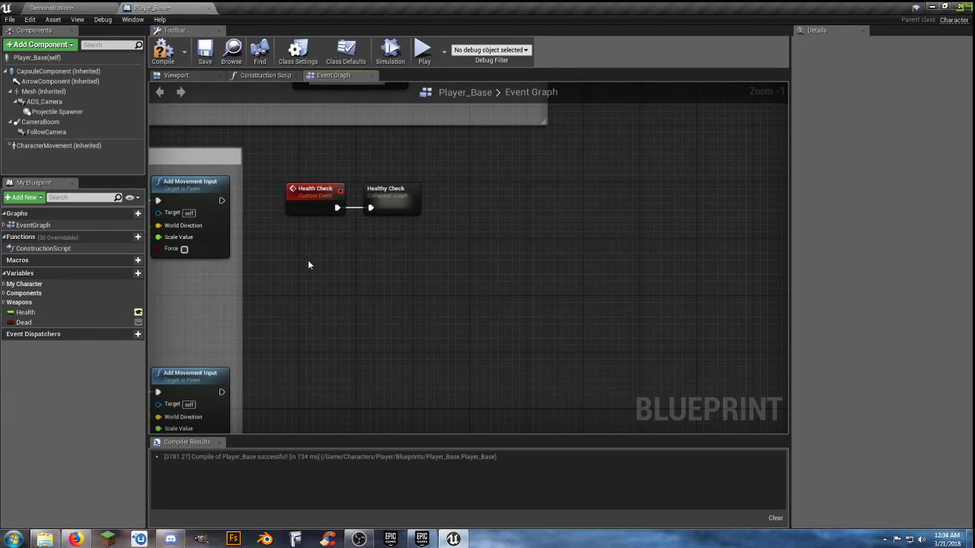
pyautogui.rightClick(312, 265)
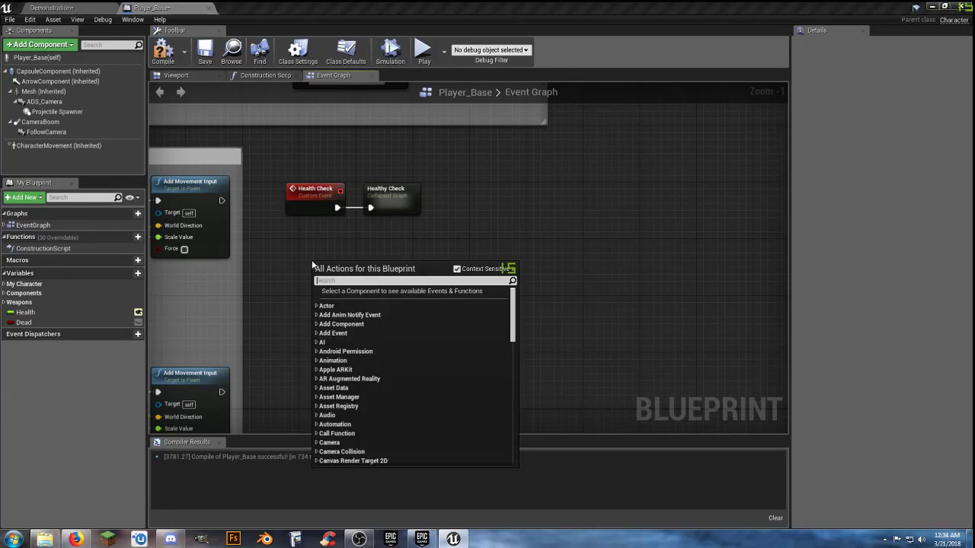
pyautogui.write('custom')
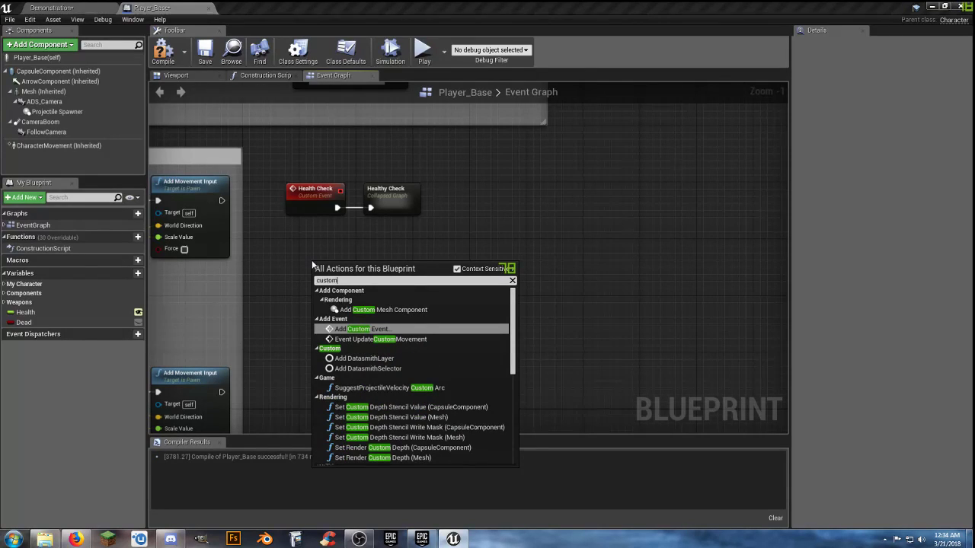
pyautogui.press('Return')
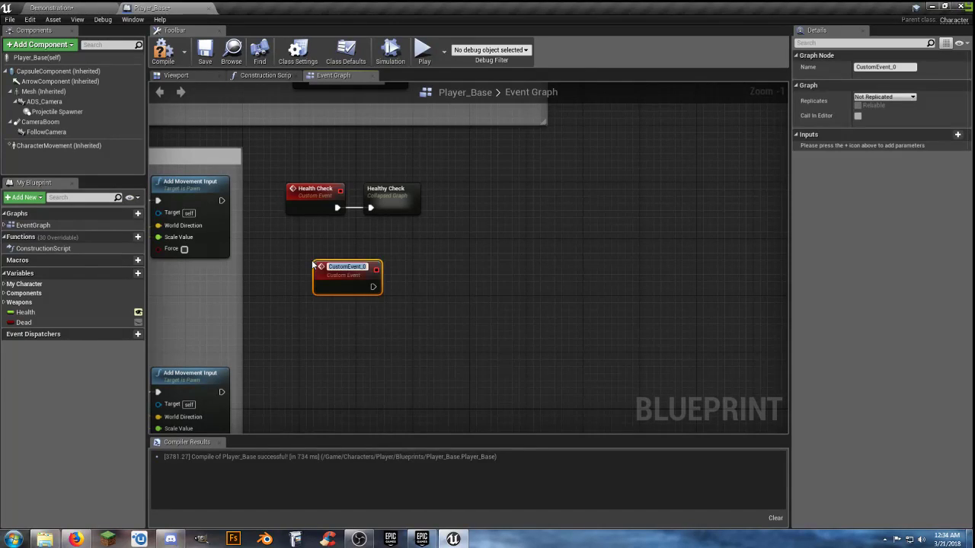
pyautogui.write('Health Regen')
pyautogui.press('Return')
pyautogui.moveTo(341, 270); pyautogui.dragTo(325, 253)
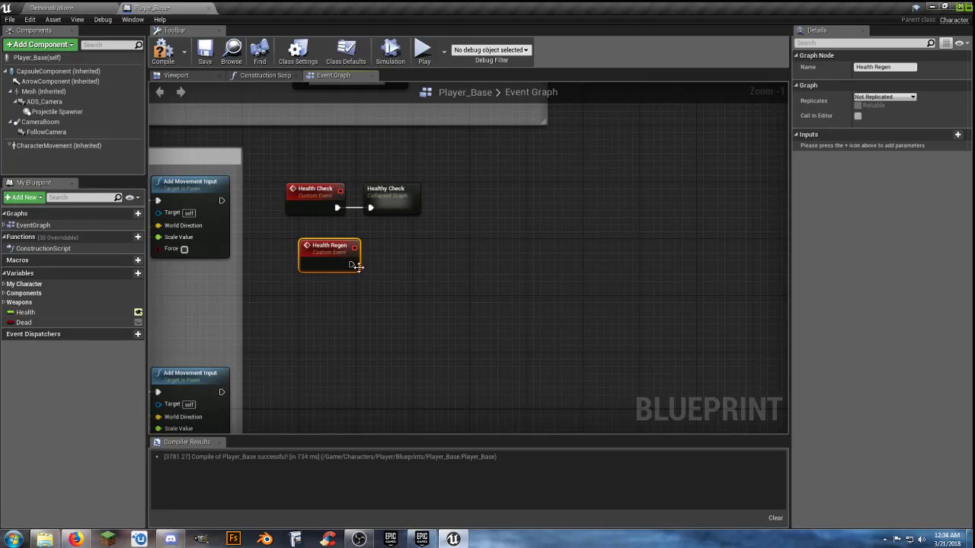
# Inspect the nodes inside the Healthy Check collapsed graph and return to the Event Graph
pyautogui.click(402, 207)
pyautogui.doubleClick(402, 207)
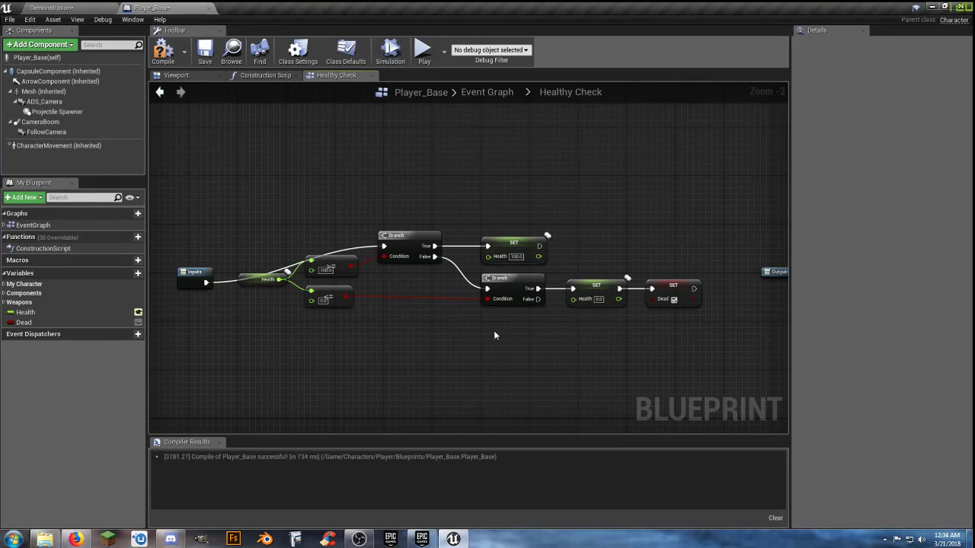
pyautogui.click(505, 93)
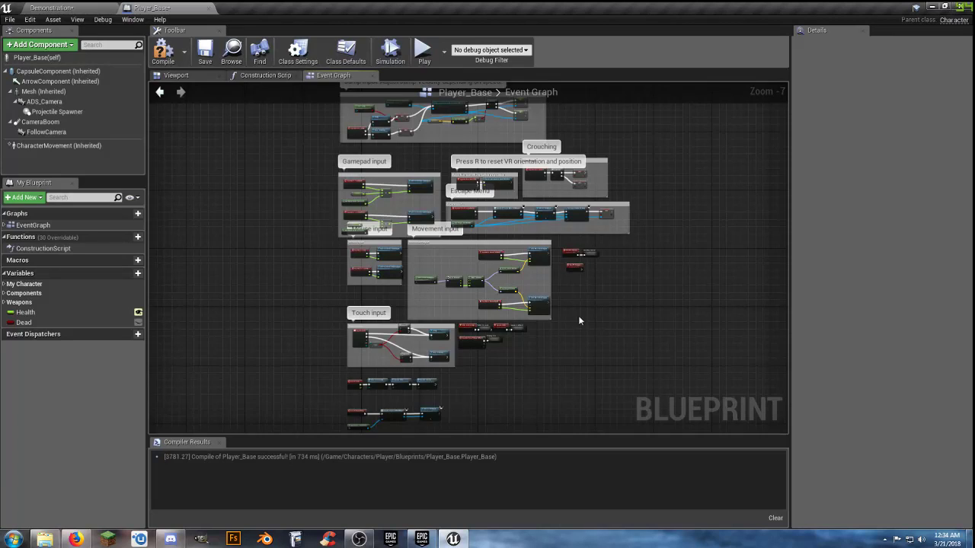
# Align the Health Regen event directly beneath the Health Check event
pyautogui.scroll(4, 583, 267)
pyautogui.scroll(3, 583, 265)
pyautogui.moveTo(600, 290); pyautogui.dragTo(443, 313, button='right')
pyautogui.moveTo(509, 259)
pyautogui.mouseDown()
pyautogui.moveTo(392, 236)
pyautogui.moveTo(410, 219)
pyautogui.mouseUp()
pyautogui.click(434, 255)
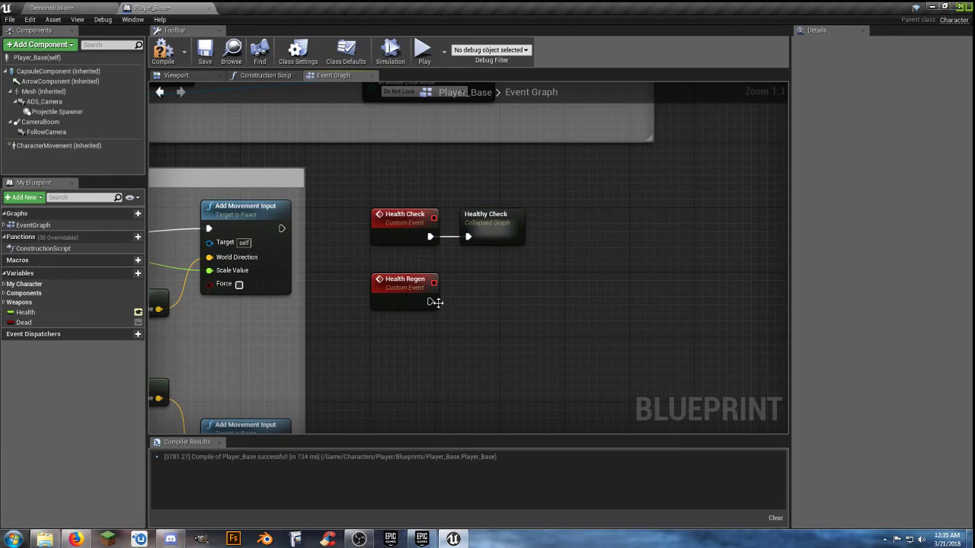
# Add a Branch node connected to the Health Regen event's execution output and line it up with the event
pyautogui.click(508, 303)
pyautogui.moveTo(517, 324)
pyautogui.mouseDown()
pyautogui.moveTo(463, 325)
pyautogui.moveTo(430, 302)
pyautogui.mouseUp()
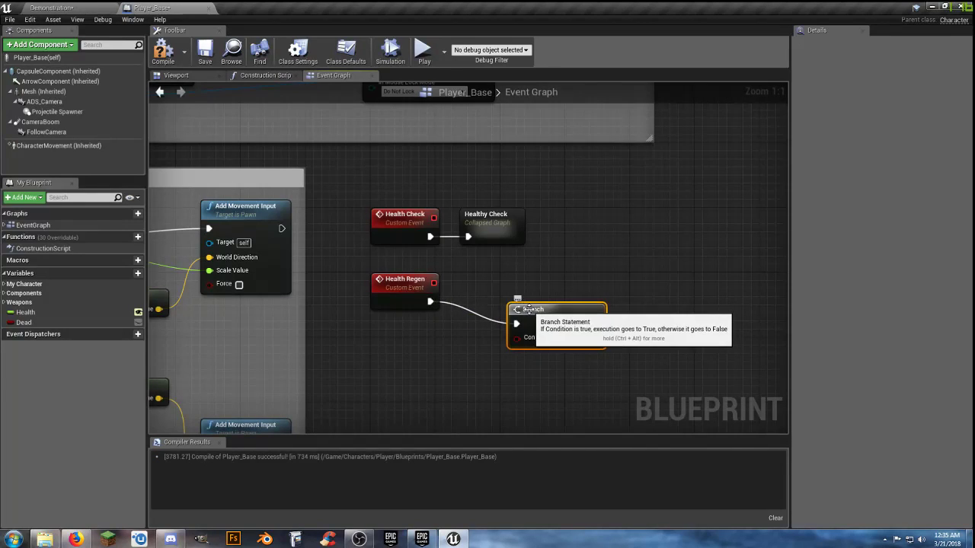
pyautogui.moveTo(528, 310); pyautogui.dragTo(530, 287)
# Add a Get Health node below Health Regen and feed it into a new float < float comparison
pyautogui.moveTo(25, 313)
pyautogui.mouseDown()
pyautogui.moveTo(349, 318)
pyautogui.moveTo(376, 345)
pyautogui.mouseUp()
pyautogui.click(399, 363)
pyautogui.moveTo(434, 355); pyautogui.dragTo(465, 360)
pyautogui.write('float')
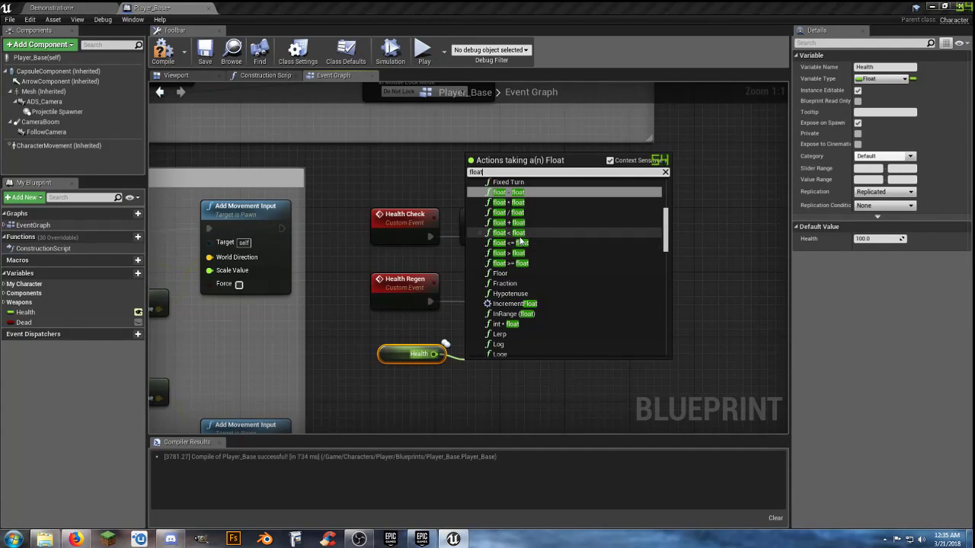
pyautogui.click(520, 235)
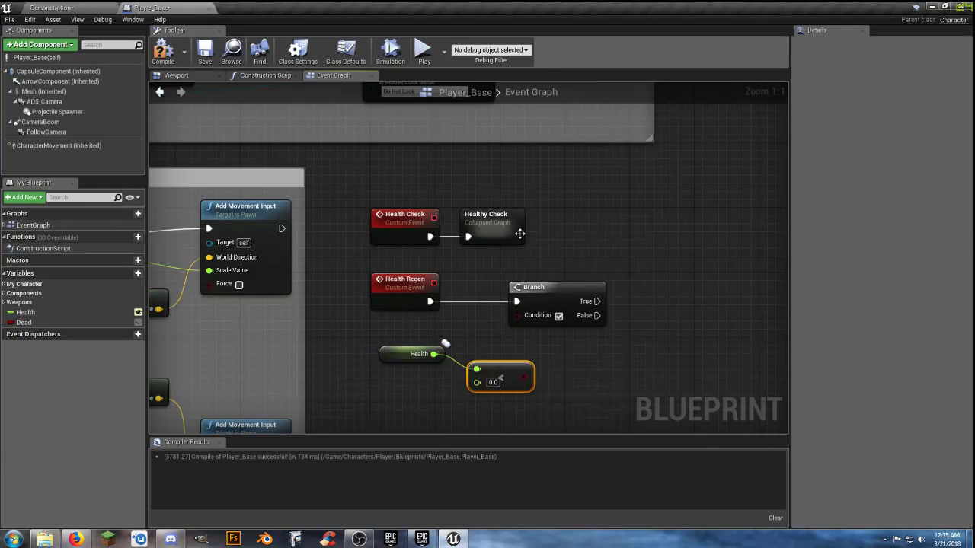
pyautogui.moveTo(432, 351); pyautogui.dragTo(424, 343)
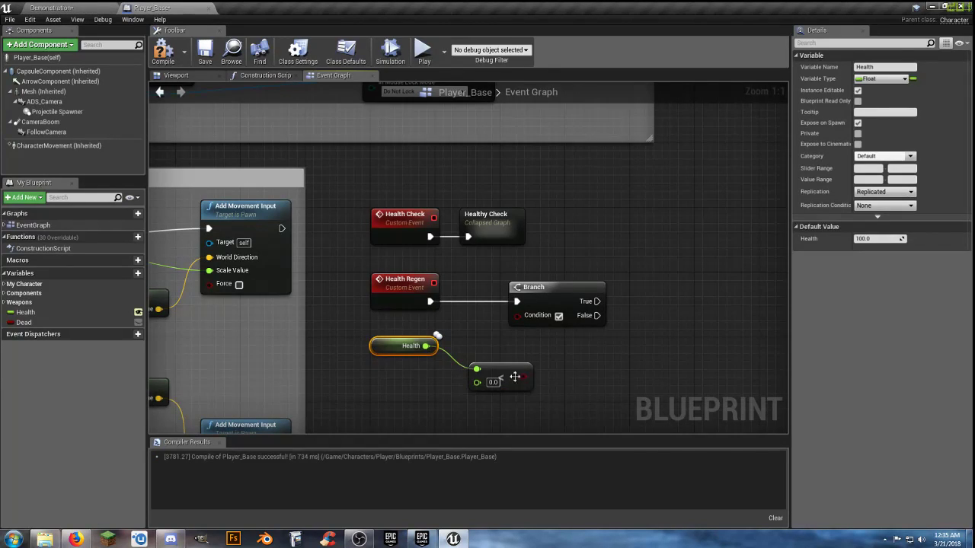
# Set the comparison's second value to 100 and connect its result to the Branch's Condition
pyautogui.click(497, 383)
pyautogui.write('100')
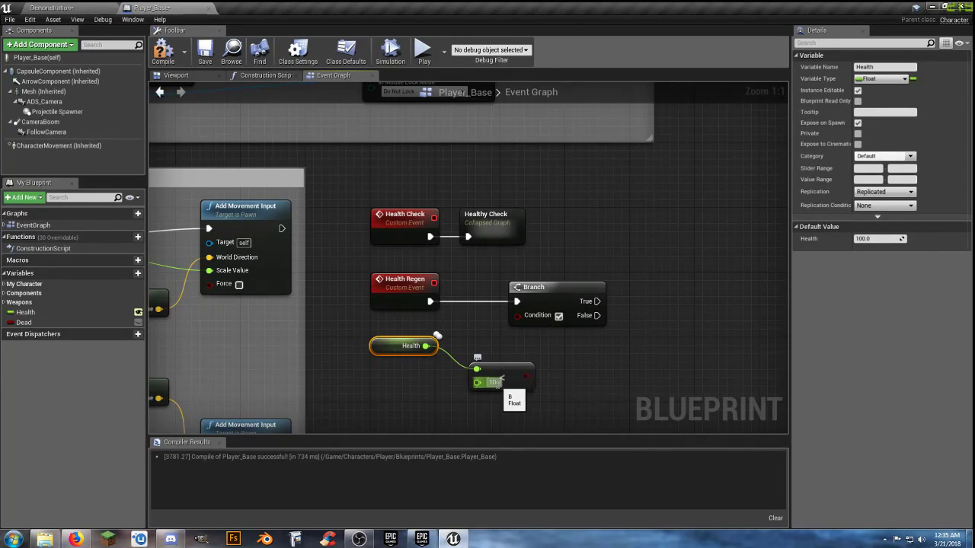
pyautogui.moveTo(505, 365); pyautogui.dragTo(498, 323)
pyautogui.moveTo(551, 295); pyautogui.dragTo(590, 295)
pyautogui.moveTo(522, 328); pyautogui.dragTo(560, 315)
# Add a second Get Health node under the Branch and a Set Health node connected to the Branch's True output
pyautogui.moveTo(598, 358); pyautogui.dragTo(517, 352, button='right')
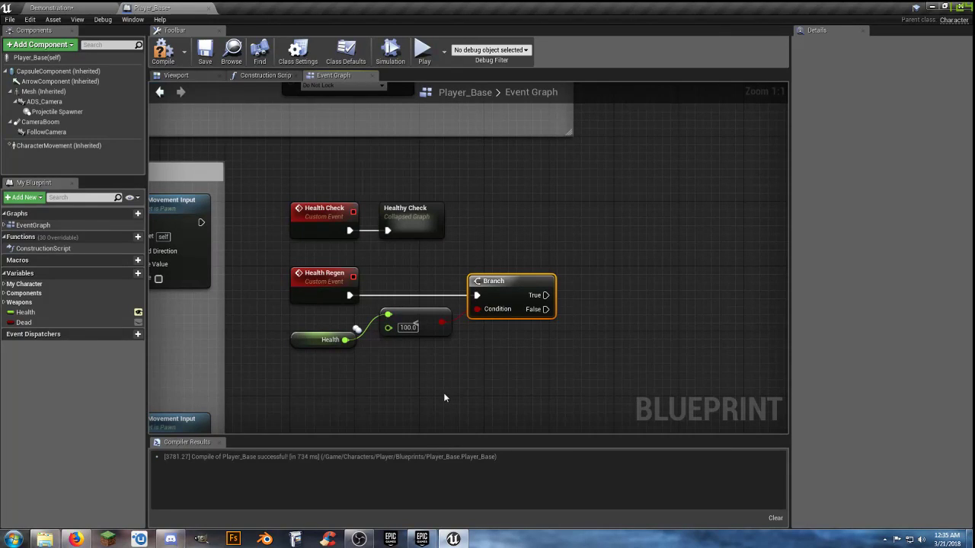
pyautogui.moveTo(502, 374); pyautogui.dragTo(488, 364, button='right')
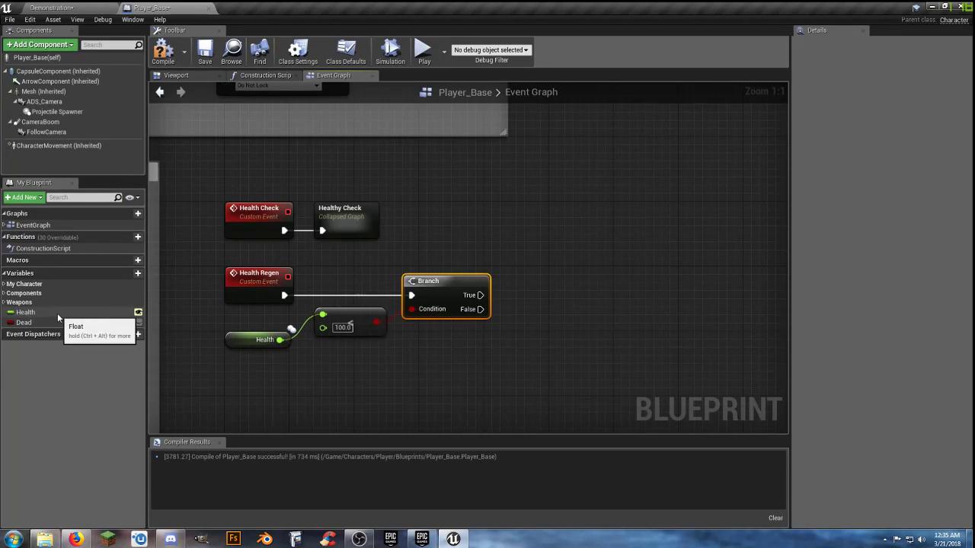
pyautogui.moveTo(58, 318)
pyautogui.mouseDown()
pyautogui.moveTo(368, 356)
pyautogui.moveTo(418, 342)
pyautogui.mouseUp()
pyautogui.click(428, 353)
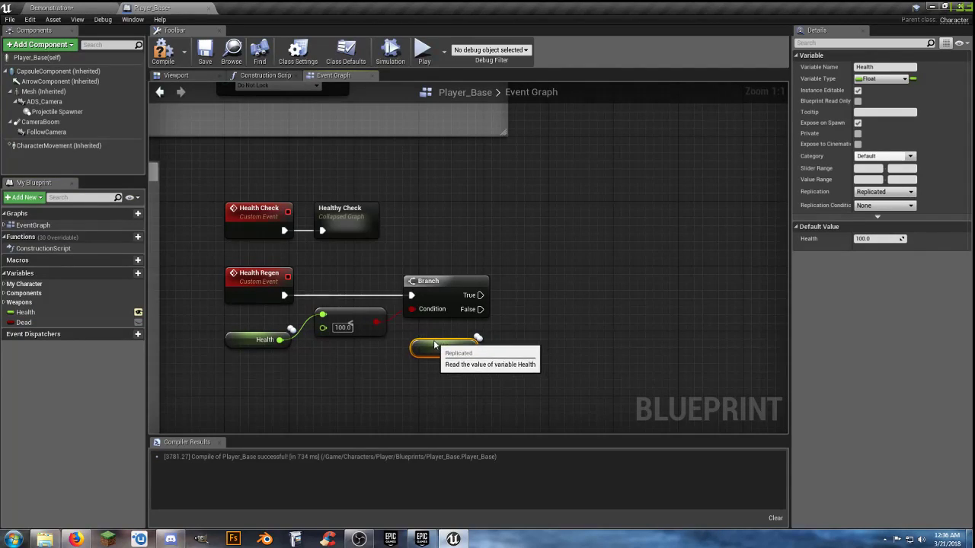
pyautogui.moveTo(25, 312)
pyautogui.mouseDown()
pyautogui.moveTo(623, 316)
pyautogui.moveTo(525, 313)
pyautogui.moveTo(468, 293)
pyautogui.moveTo(481, 295)
pyautogui.mouseUp()
pyautogui.click(643, 335)
pyautogui.moveTo(626, 306)
pyautogui.mouseDown()
pyautogui.moveTo(606, 285)
pyautogui.moveTo(565, 284)
pyautogui.moveTo(609, 293)
pyautogui.mouseUp()
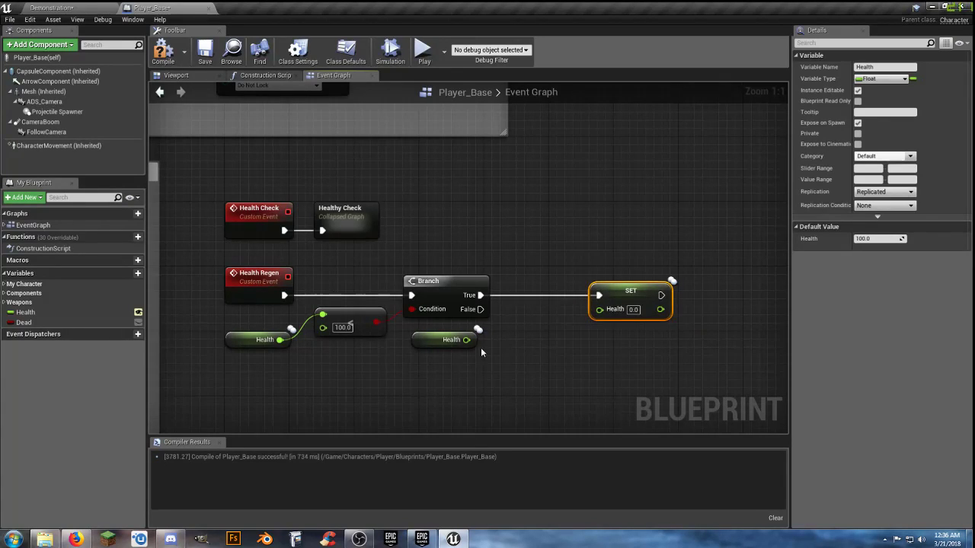
# Add 1.0 to the second Health value with a float + float node and connect the result to the Set Health input
pyautogui.moveTo(466, 341)
pyautogui.mouseDown()
pyautogui.moveTo(510, 352)
pyautogui.moveTo(497, 346)
pyautogui.mouseUp()
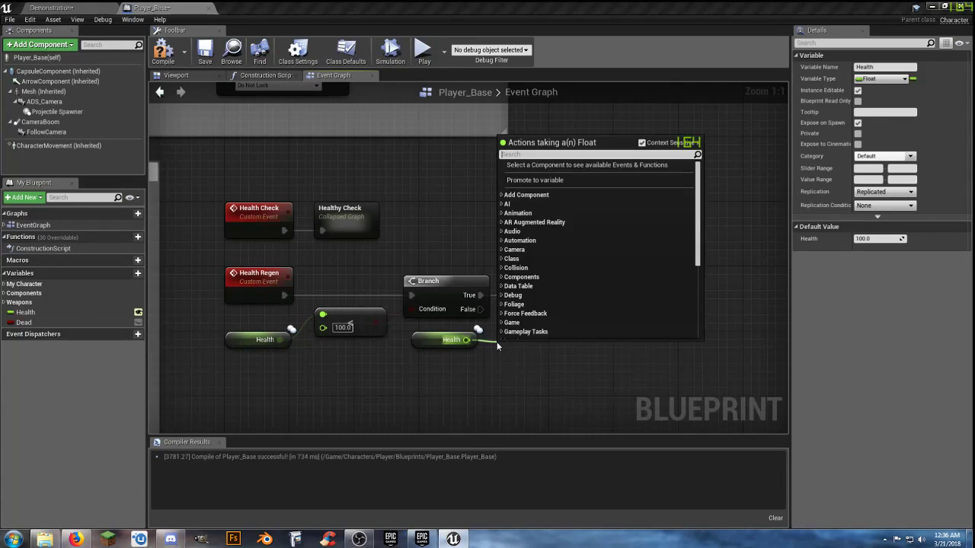
pyautogui.write('+')
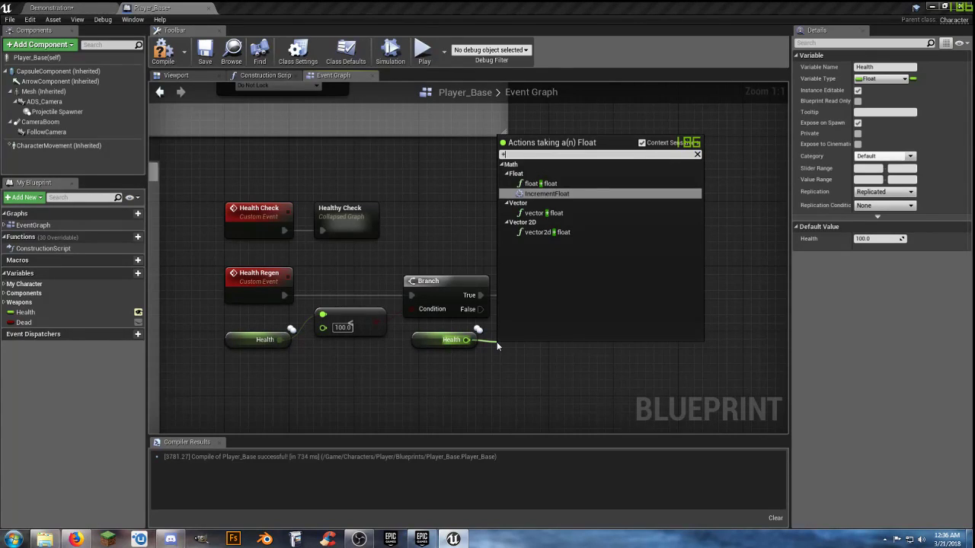
pyautogui.click(547, 184)
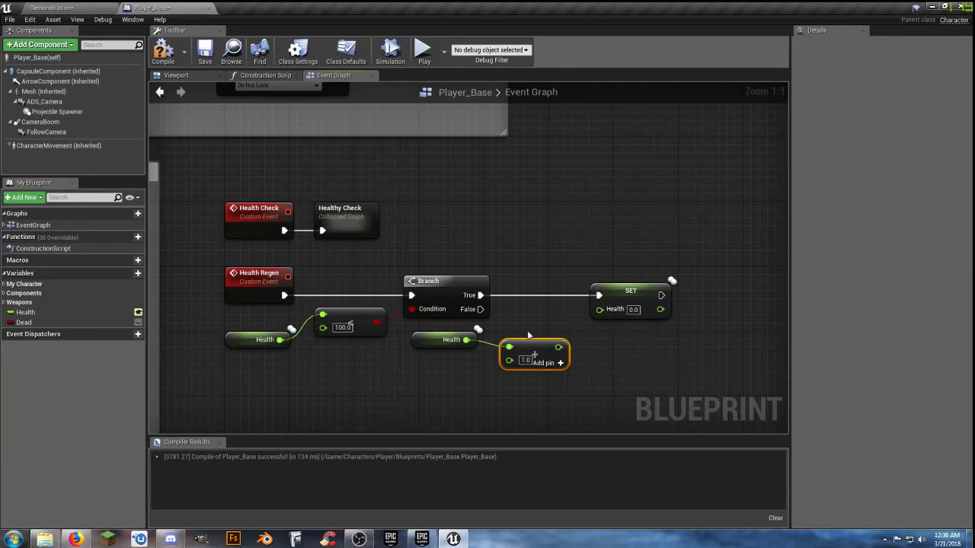
pyautogui.moveTo(529, 348); pyautogui.dragTo(537, 323)
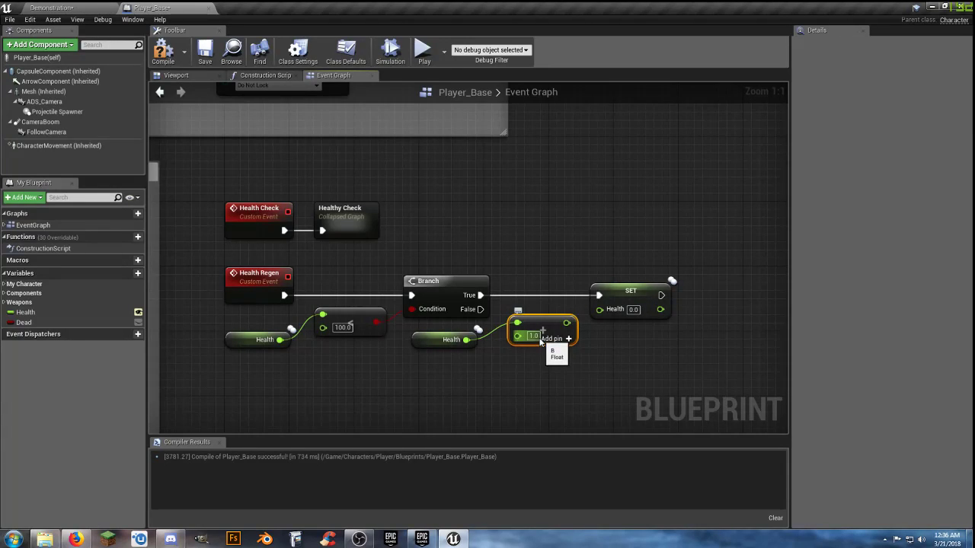
pyautogui.moveTo(567, 322)
pyautogui.mouseDown()
pyautogui.moveTo(610, 335)
pyautogui.moveTo(600, 310)
pyautogui.mouseUp()
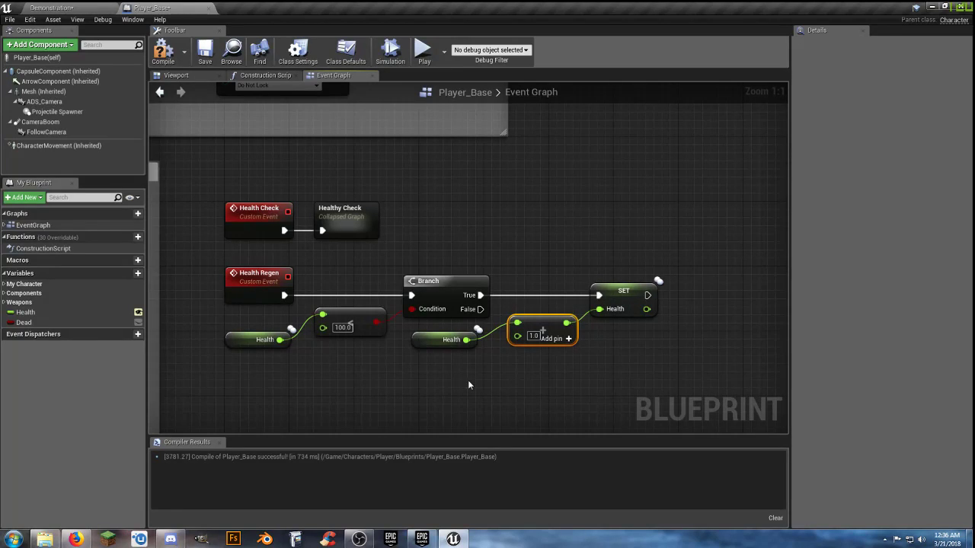
# Add a 3.0-second Delay after the Set Health node and connect its Completed output back to the Branch's execution input
pyautogui.moveTo(575, 374); pyautogui.dragTo(488, 375, button='right')
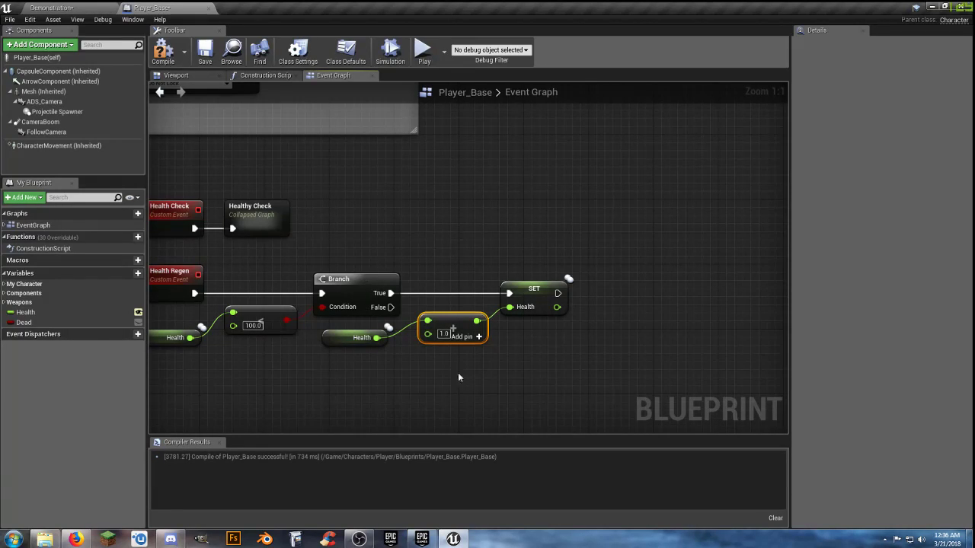
pyautogui.moveTo(558, 294); pyautogui.dragTo(601, 292)
pyautogui.write('del')
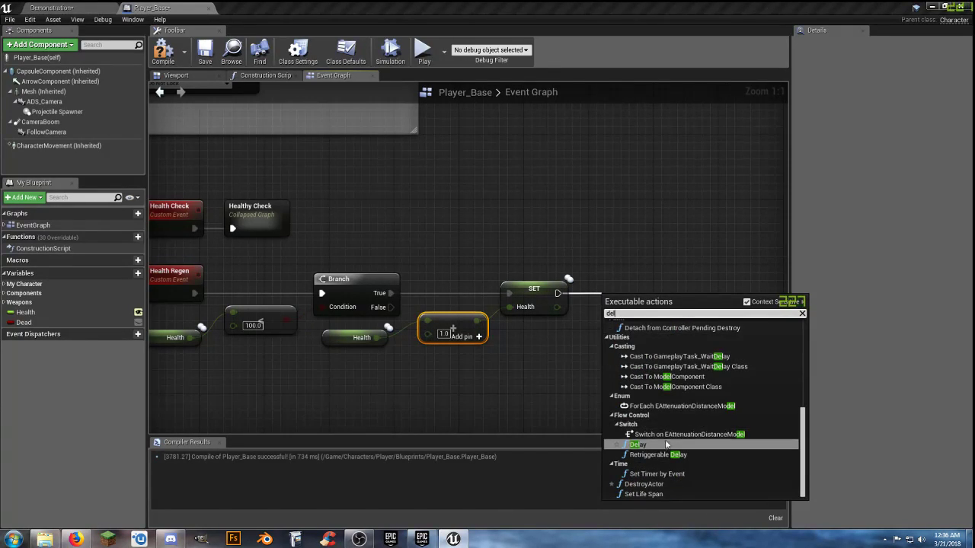
pyautogui.click(663, 445)
pyautogui.press('q')
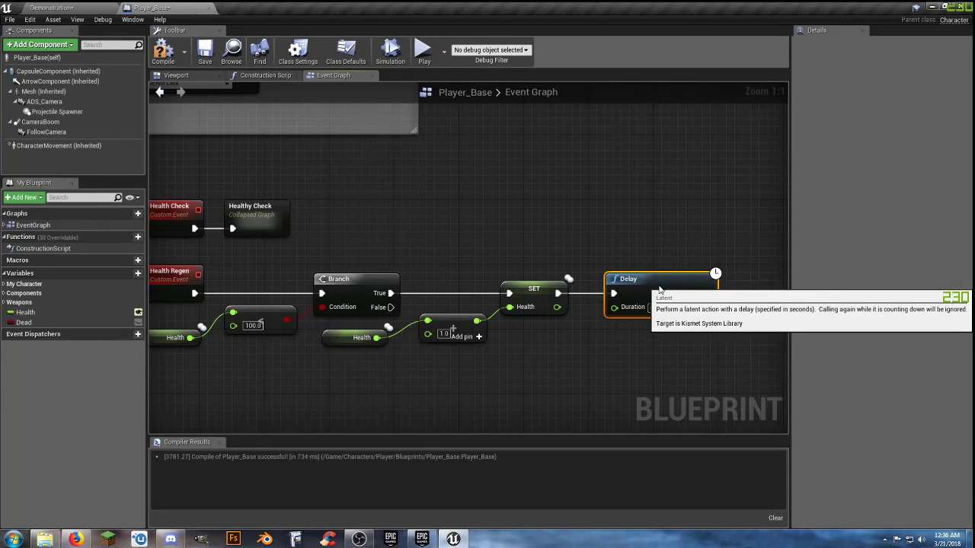
pyautogui.click(657, 308)
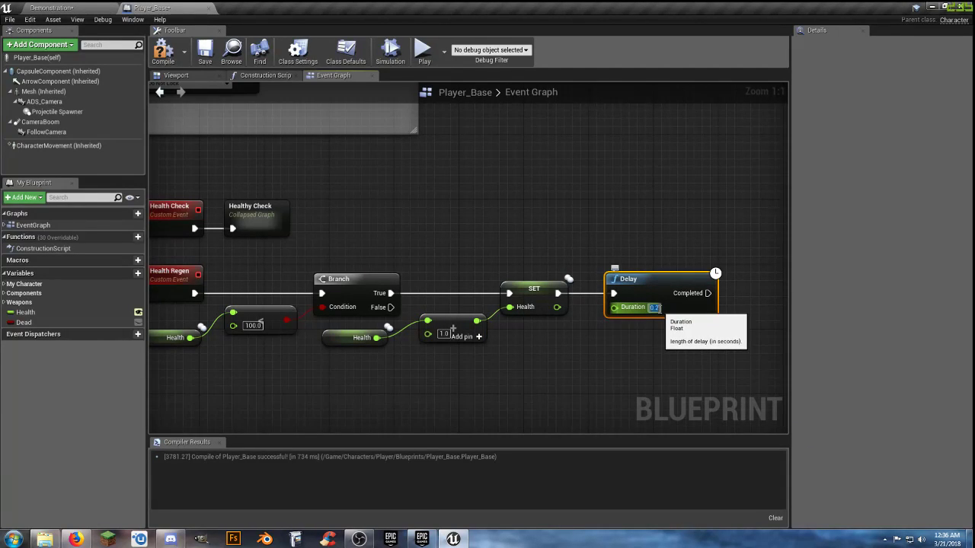
pyautogui.write('33')
pyautogui.click(575, 364)
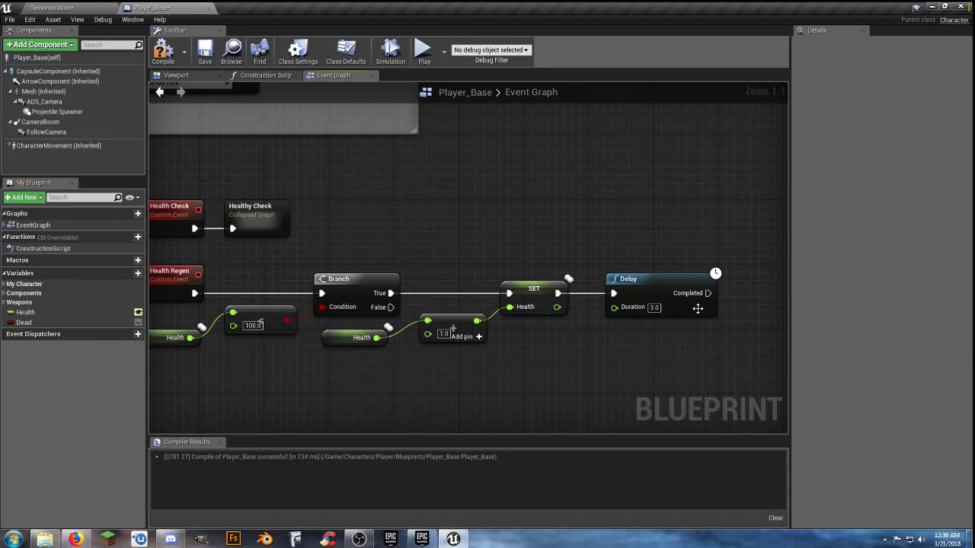
pyautogui.moveTo(708, 293); pyautogui.dragTo(326, 295)
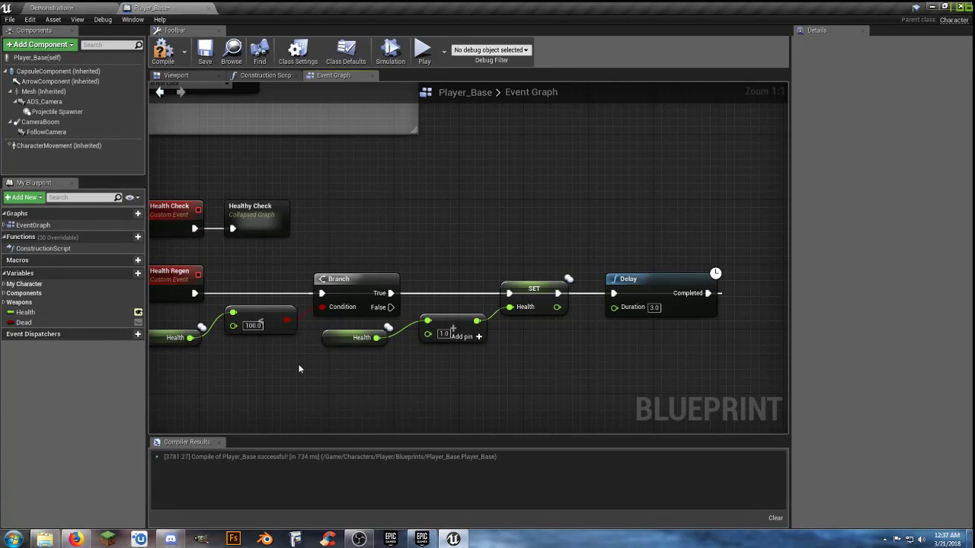
# Compile and save the blueprint, and open the Healthy Check collapsed graph
pyautogui.moveTo(284, 372); pyautogui.dragTo(345, 362, button='right')
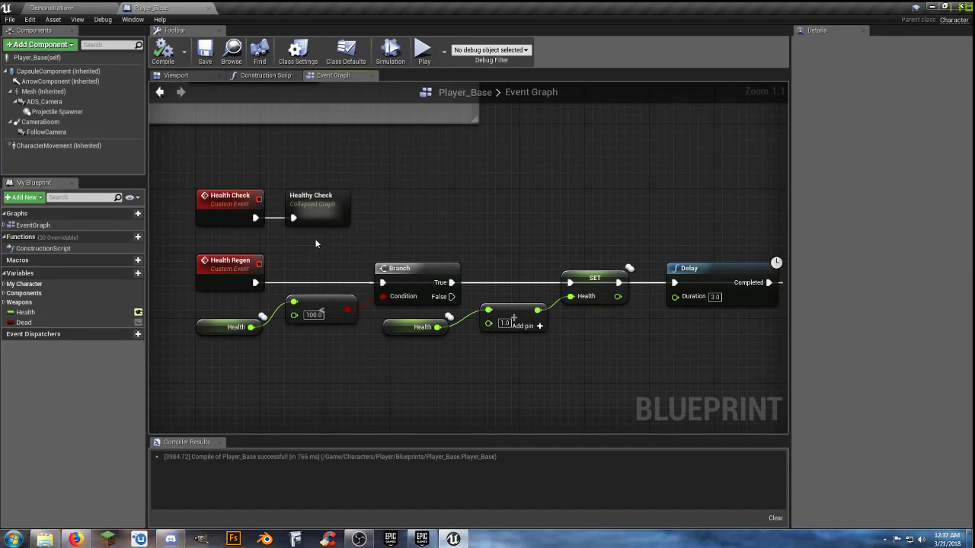
pyautogui.click(323, 221)
pyautogui.doubleClick(322, 221)
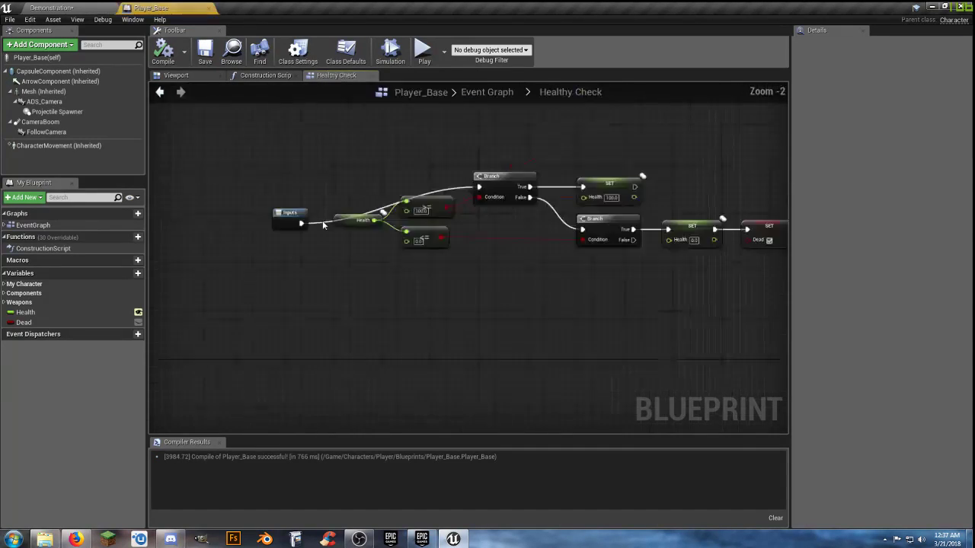
# Connect the Set Health 100.0 and Set Dead execution outputs to the Outputs node of the Healthy Check graph and compile
pyautogui.moveTo(533, 337); pyautogui.dragTo(496, 329, button='right')
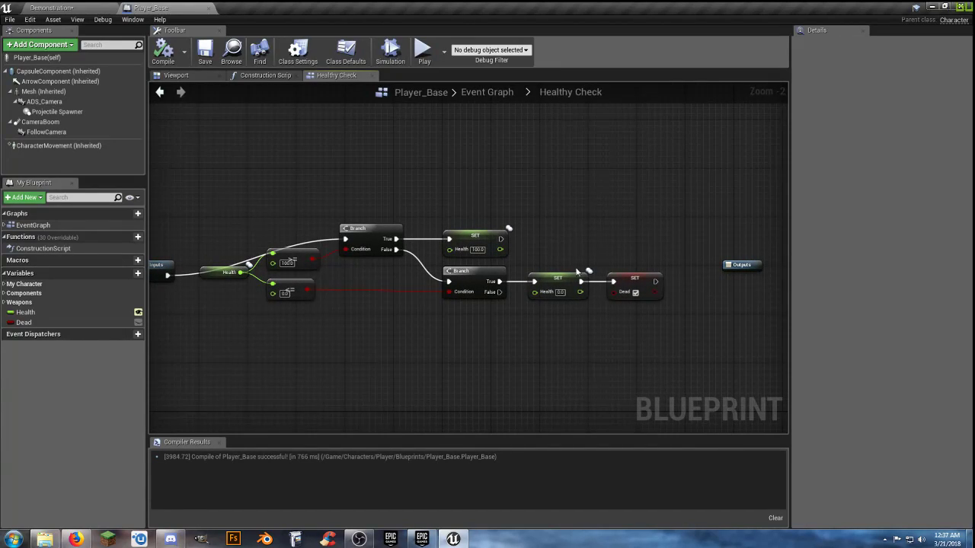
pyautogui.moveTo(500, 240); pyautogui.dragTo(728, 276)
pyautogui.moveTo(655, 282); pyautogui.dragTo(713, 254)
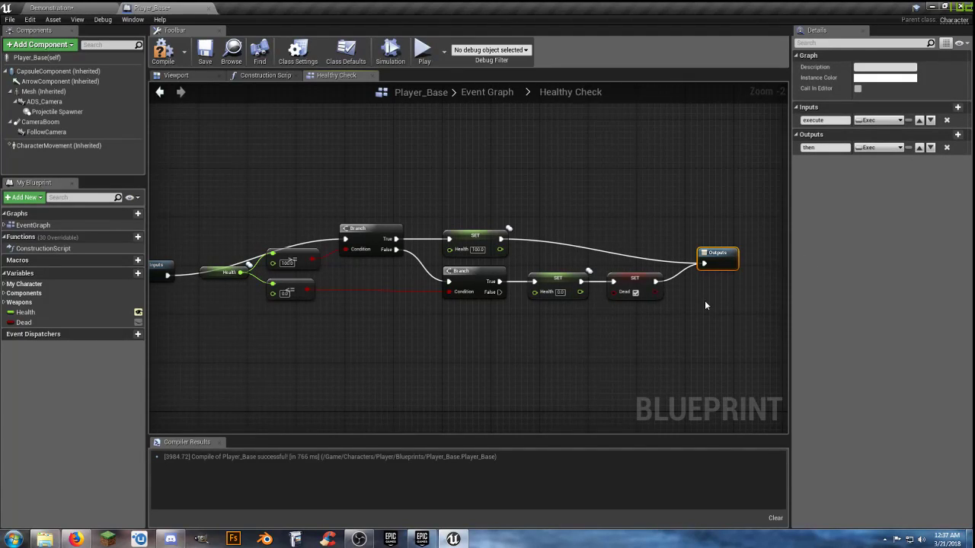
pyautogui.moveTo(550, 329); pyautogui.dragTo(567, 326, button='right')
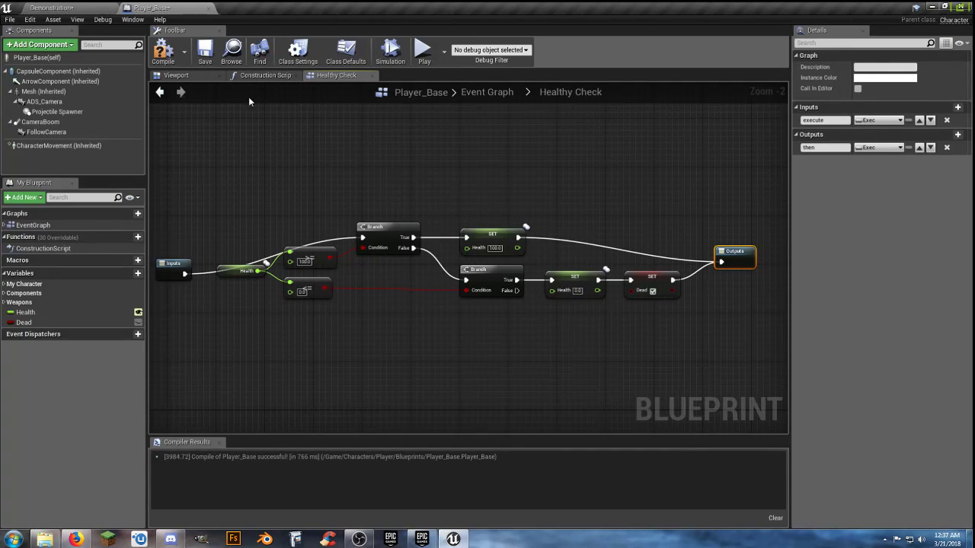
pyautogui.click(163, 52)
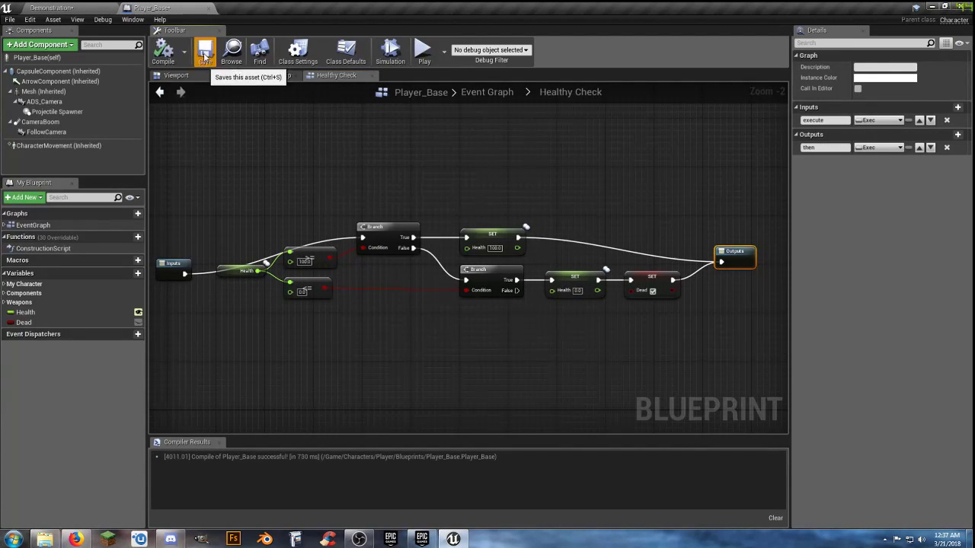
# Add a Health Regen call in the Event Graph, connected to the output of the Healthy Check collapsed graph
pyautogui.click(487, 91)
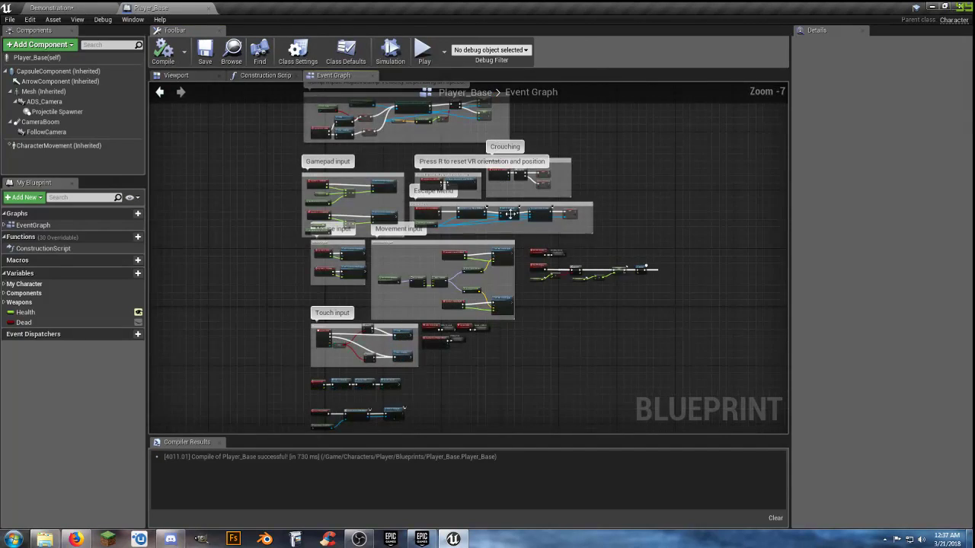
pyautogui.scroll(7, 561, 276)
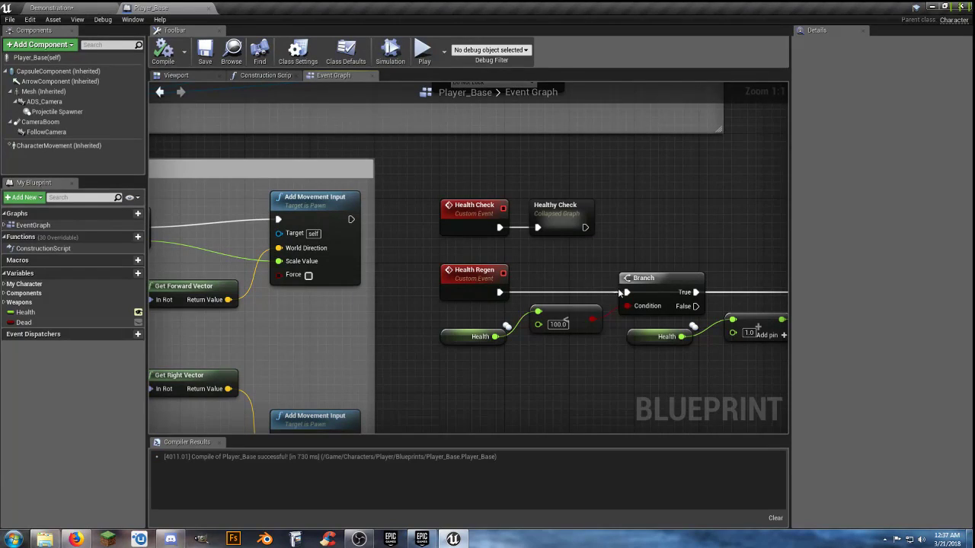
pyautogui.moveTo(625, 248); pyautogui.dragTo(572, 252, button='right')
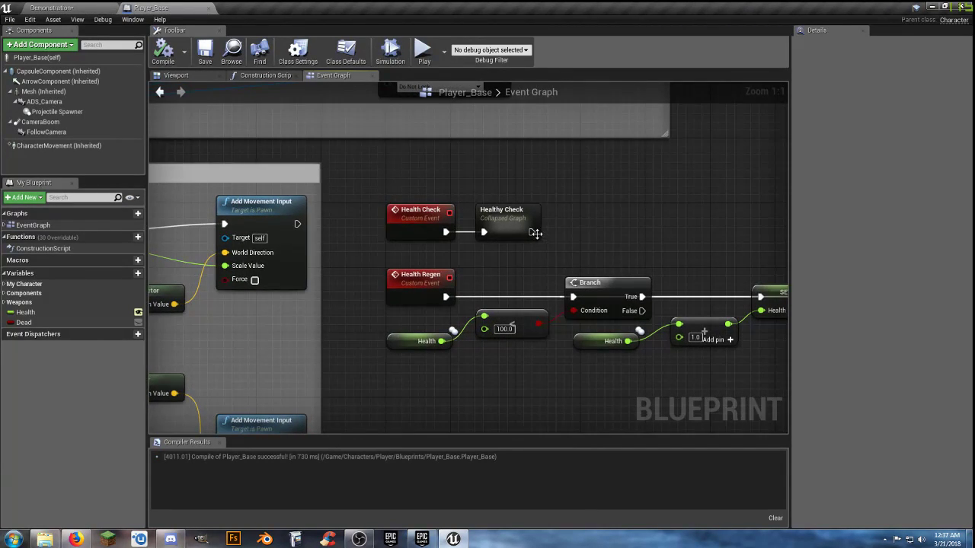
pyautogui.moveTo(533, 232); pyautogui.dragTo(575, 231)
pyautogui.press('Up')
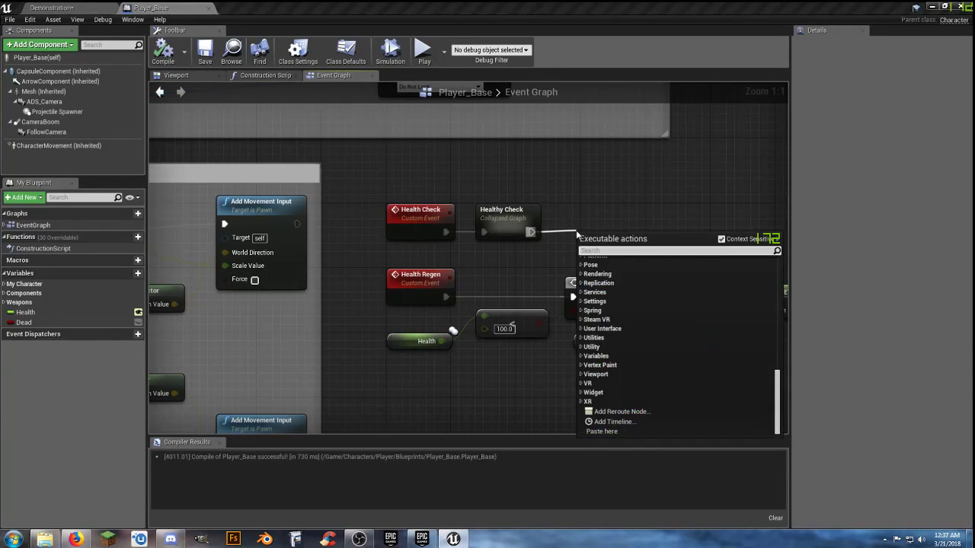
pyautogui.write('health')
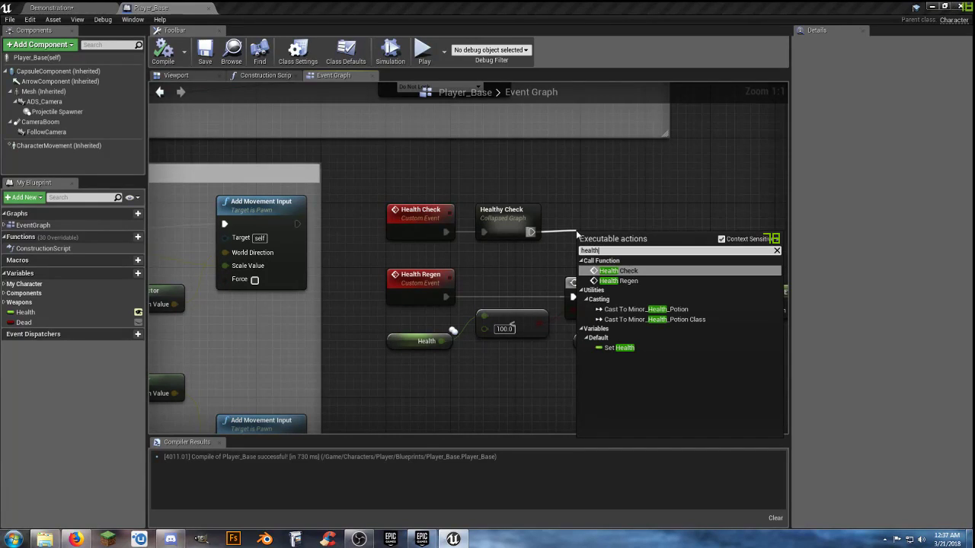
pyautogui.click(619, 281)
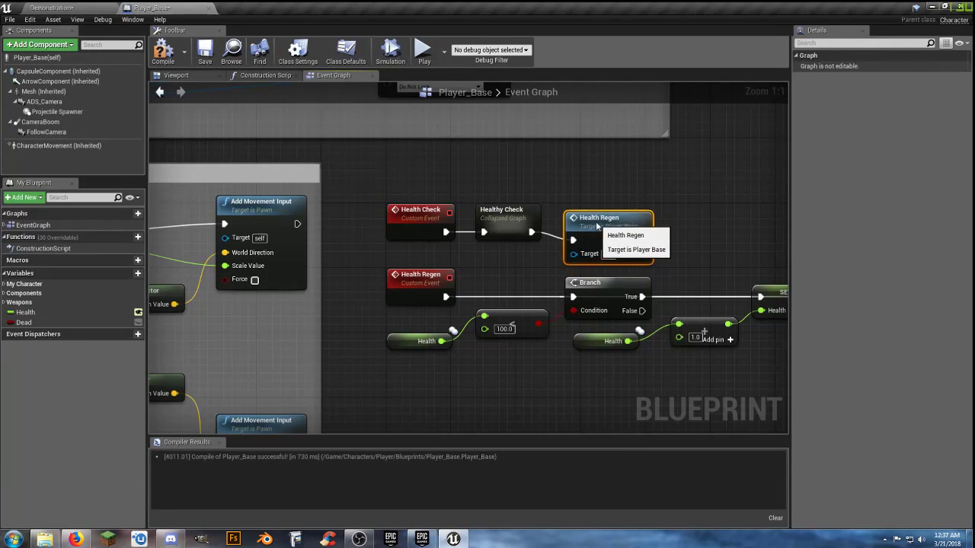
pyautogui.click(541, 359)
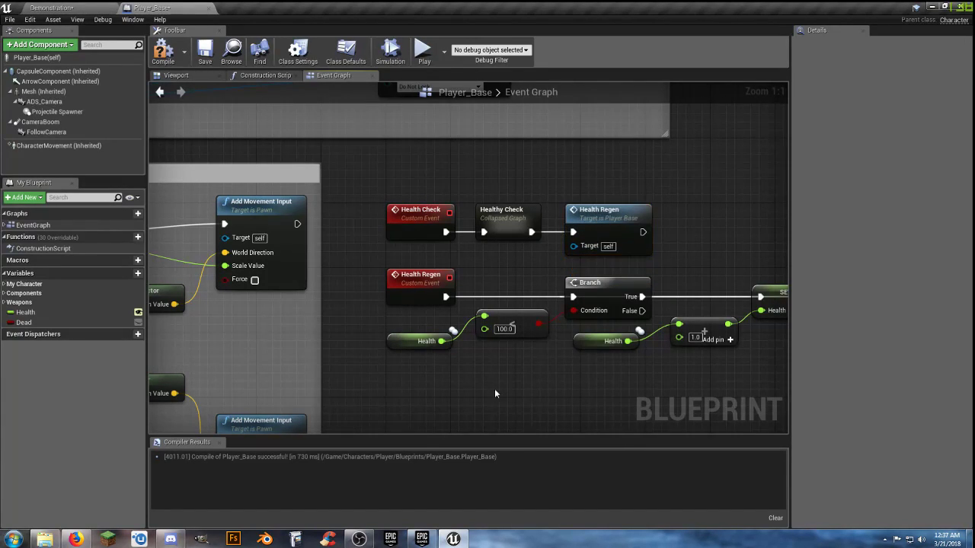
# Examine the Event Graph nodes surrounding the Health Check and Health Regen events
pyautogui.moveTo(495, 393); pyautogui.dragTo(757, 243, button='right')
pyautogui.moveTo(558, 399); pyautogui.dragTo(611, 249, button='right')
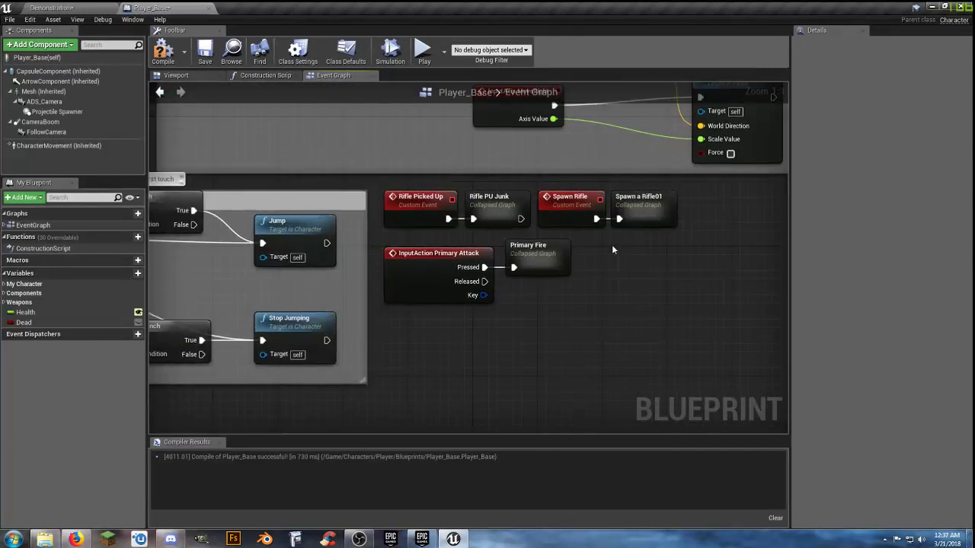
pyautogui.scroll(-3, 545, 274)
pyautogui.moveTo(428, 364); pyautogui.dragTo(593, 315, button='right')
pyautogui.moveTo(657, 303)
pyautogui.mouseDown(button='right')
pyautogui.moveTo(570, 342)
pyautogui.moveTo(406, 392)
pyautogui.mouseUp(button='right')
pyautogui.moveTo(738, 222)
pyautogui.mouseDown(button='right')
pyautogui.moveTo(571, 342)
pyautogui.moveTo(513, 362)
pyautogui.mouseUp(button='right')
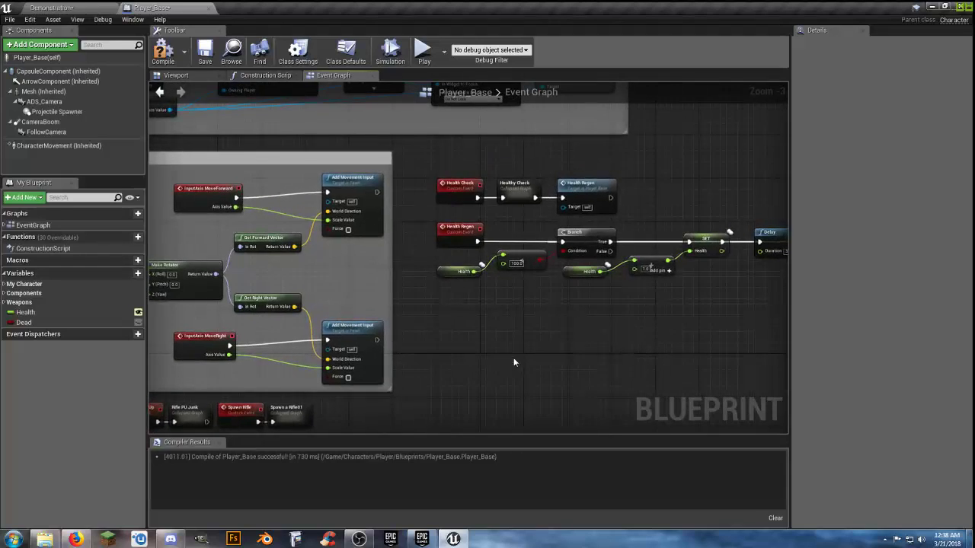
pyautogui.scroll(3, 493, 322)
pyautogui.moveTo(499, 318); pyautogui.dragTo(385, 352, button='right')
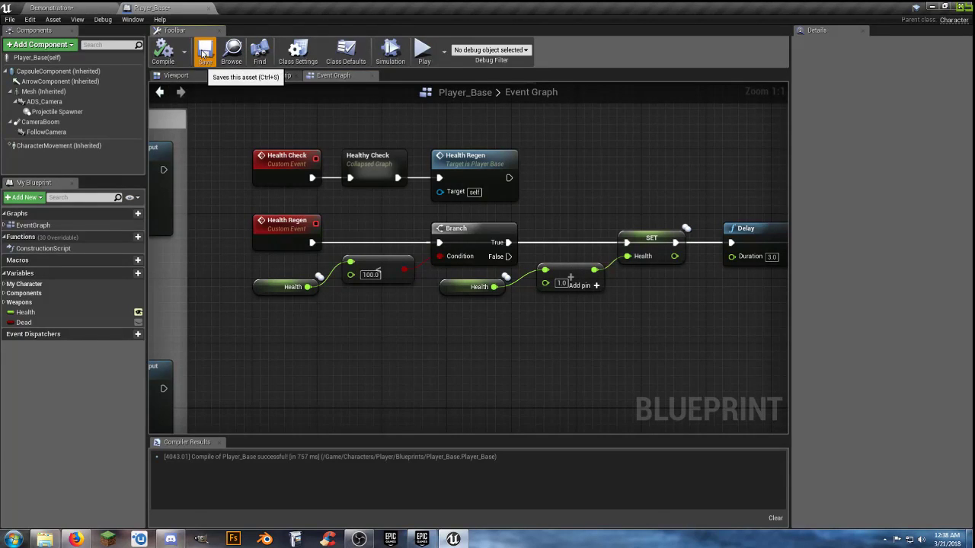
# Play-test the Demonstration level, running the character across the white pad to observe the health bar, and end the session
pyautogui.click(52, 8)
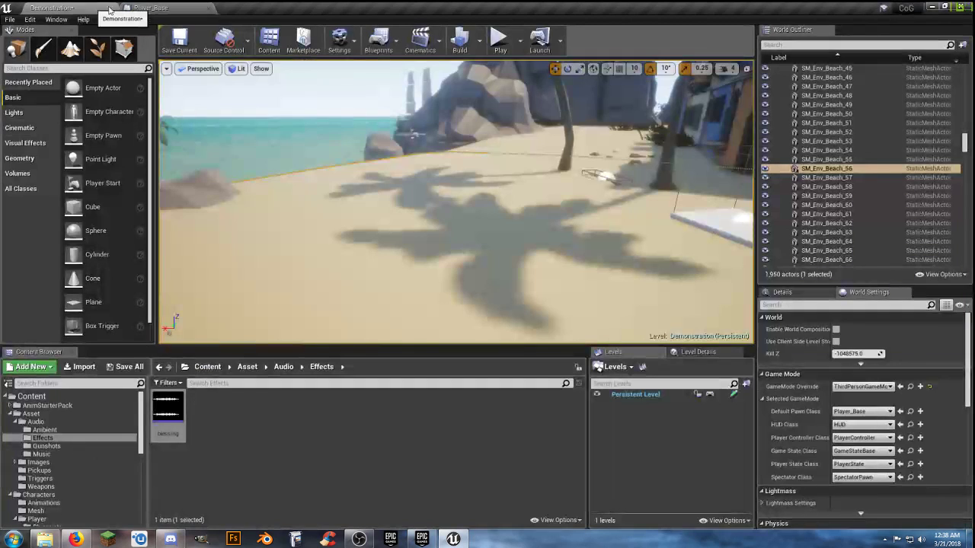
pyautogui.click(499, 38)
pyautogui.press('w')
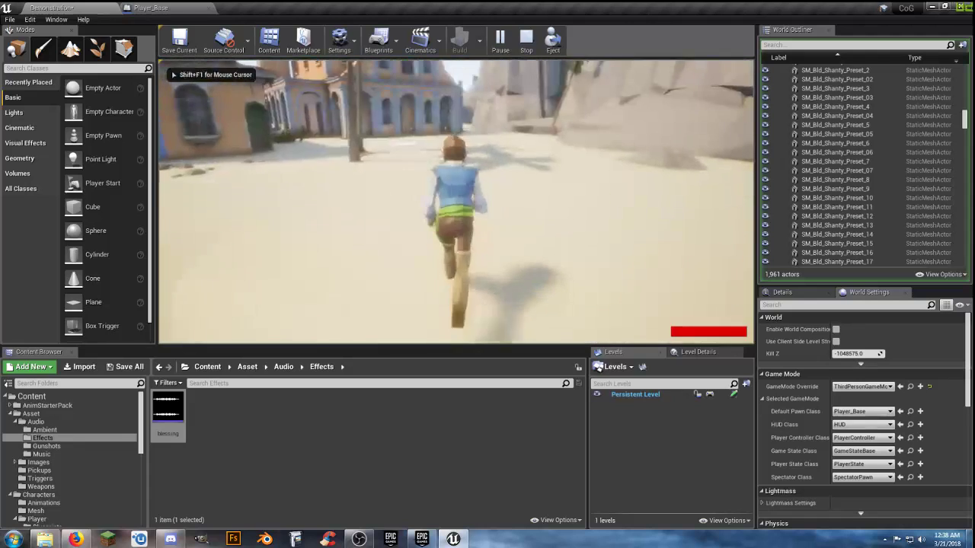
pyautogui.press('w')
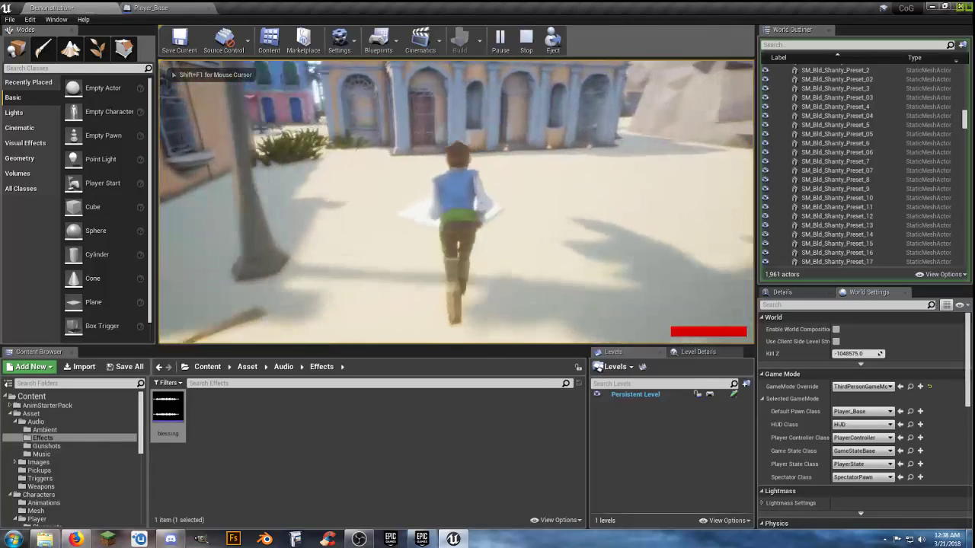
pyautogui.press('w')
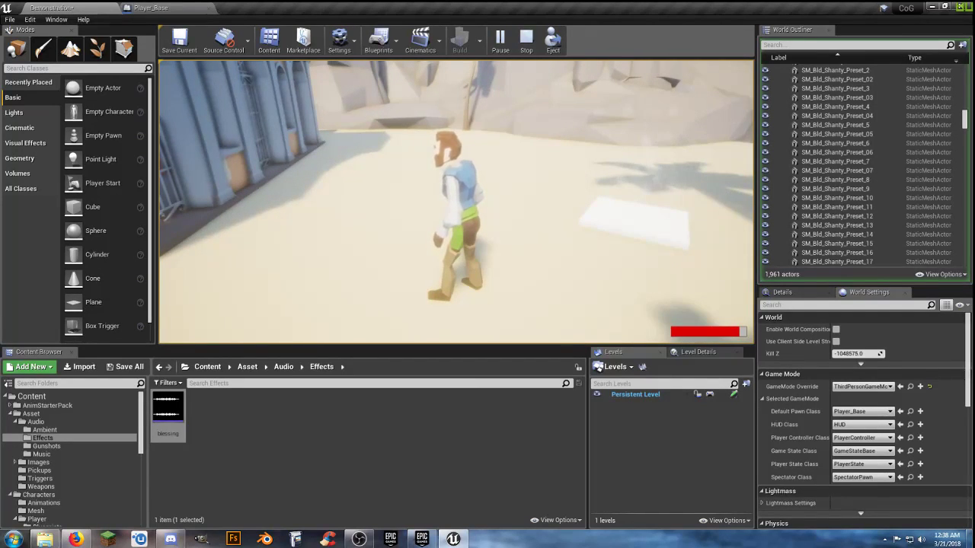
pyautogui.press('w')
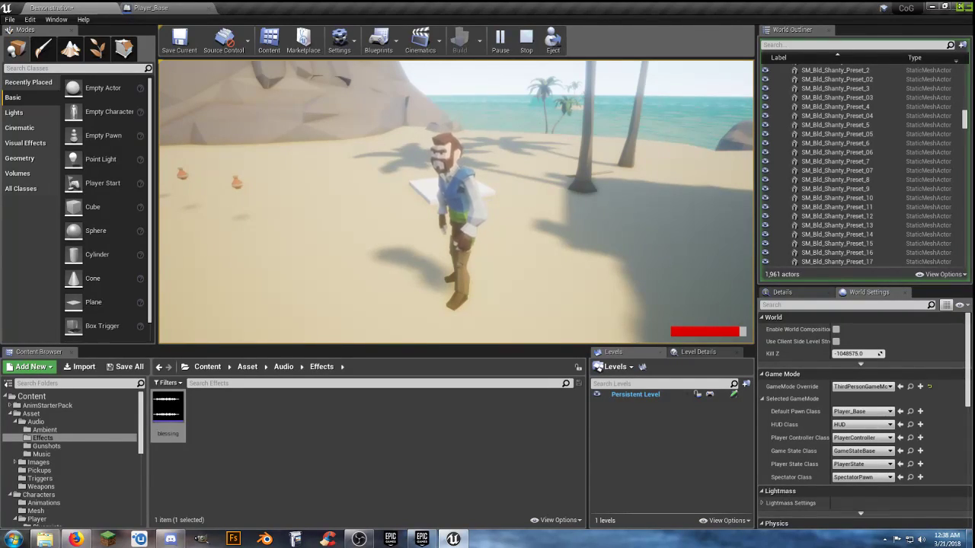
pyautogui.press('Escape')
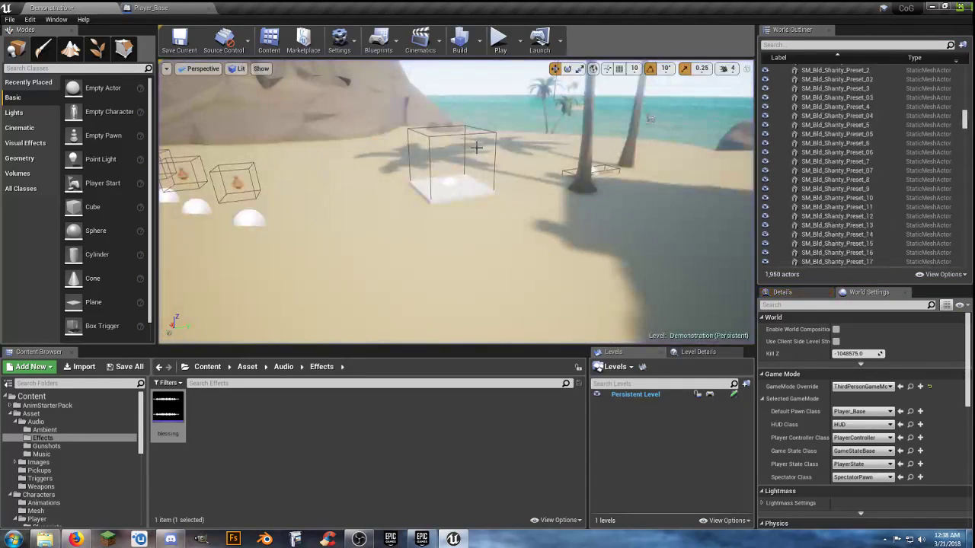
# Delete the Health Regen call after the Healthy Check node in the Player_Base Event Graph
pyautogui.click(152, 8)
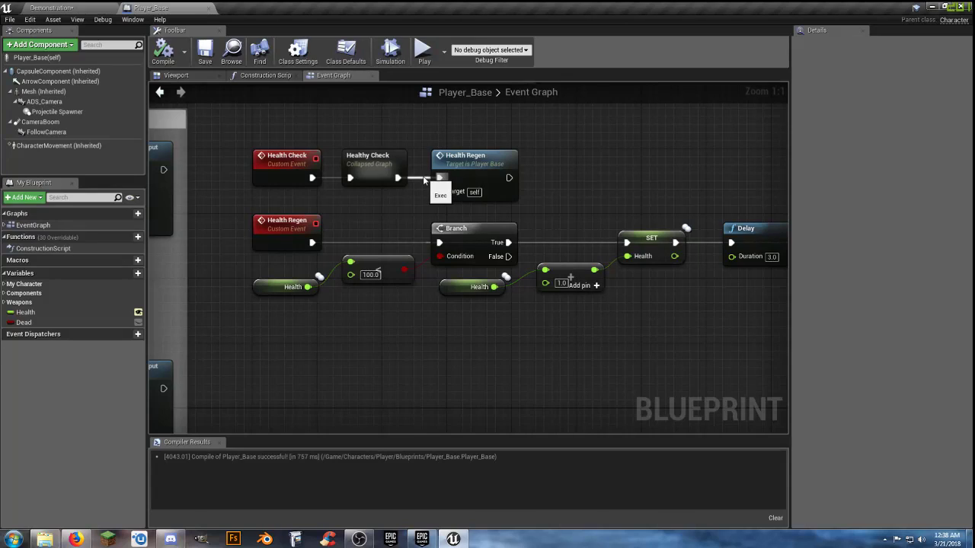
pyautogui.click(475, 157)
pyautogui.press('Delete')
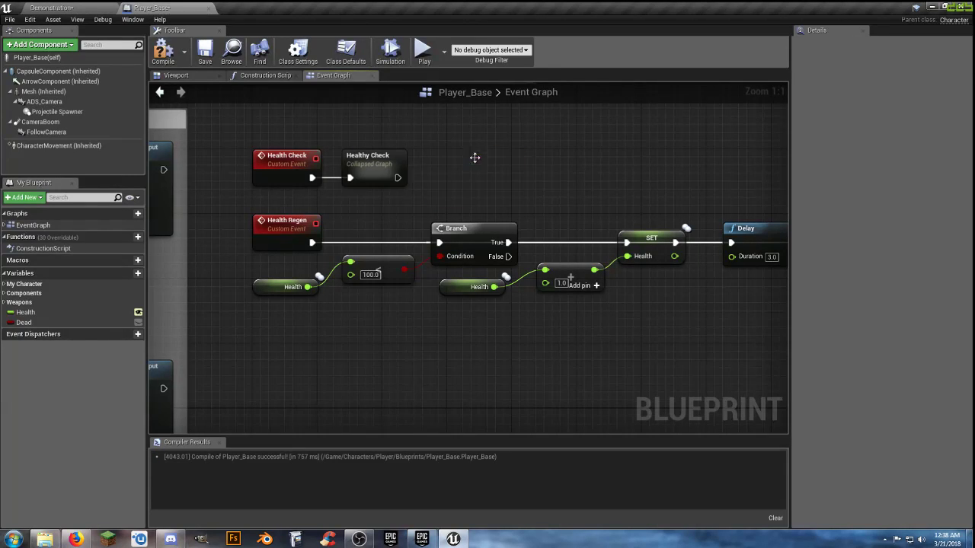
# Break both execution links to the Outputs node inside the Healthy Check collapsed graph, and compile and save the blueprint
pyautogui.doubleClick(378, 164)
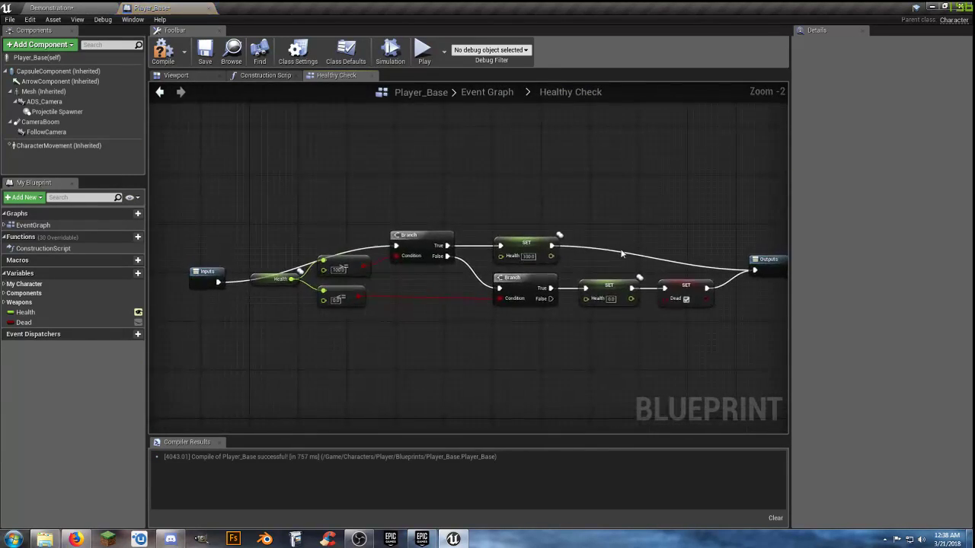
pyautogui.keyDown('ctrl'); pyautogui.click(730, 275); pyautogui.keyUp('ctrl')
pyautogui.keyDown('ctrl'); pyautogui.click(701, 265); pyautogui.keyUp('ctrl')
pyautogui.click(677, 234)
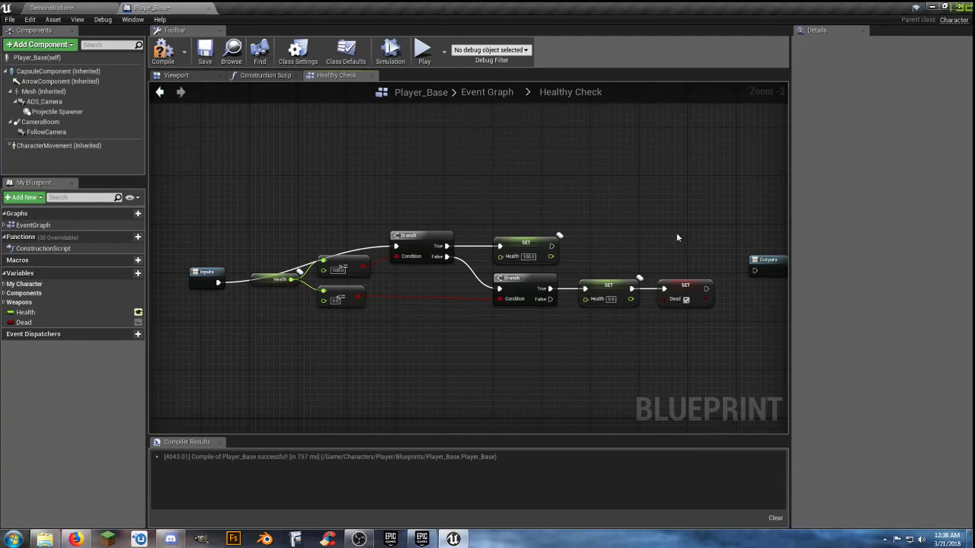
pyautogui.click(203, 53)
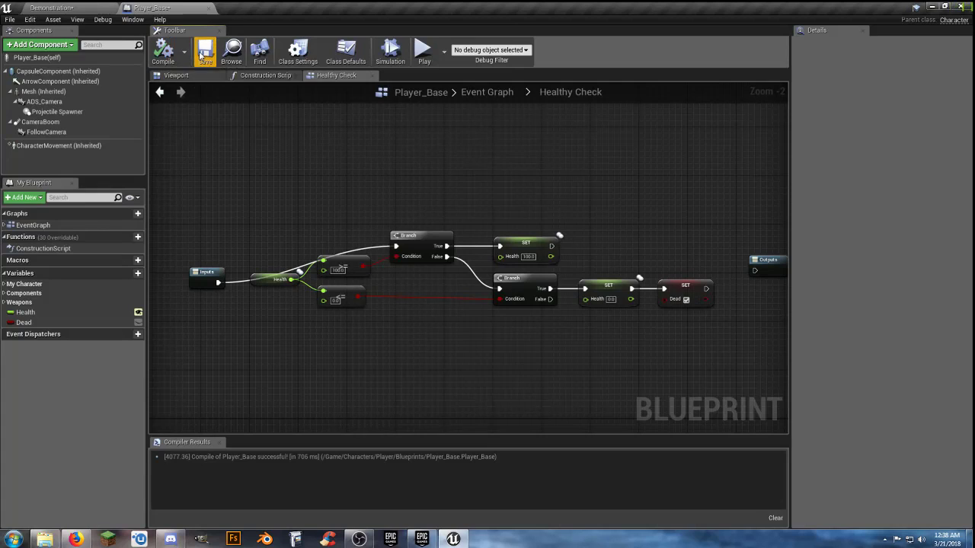
# Add a Health Regen call after the Health Check call in the Event Tick chain, align it, and compile and save
pyautogui.click(494, 97)
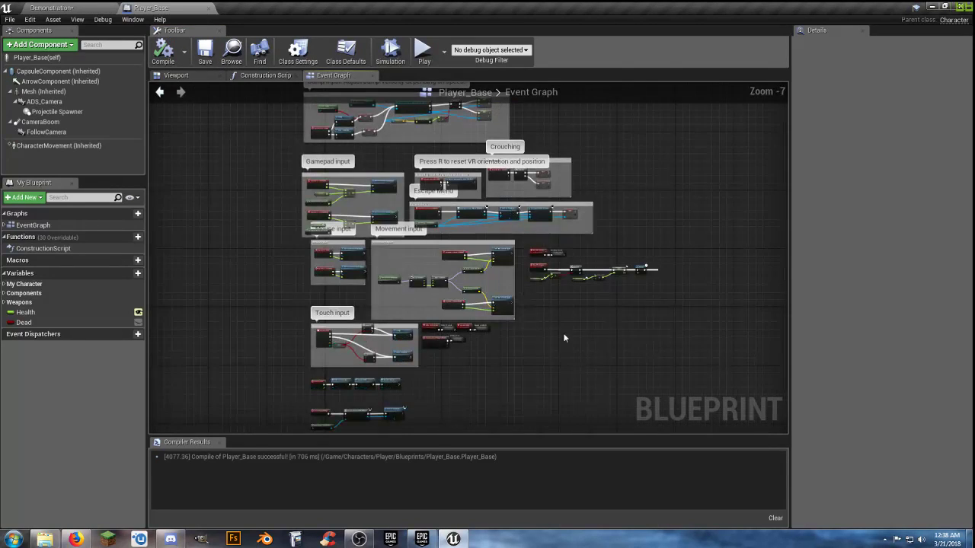
pyautogui.scroll(7, 486, 264)
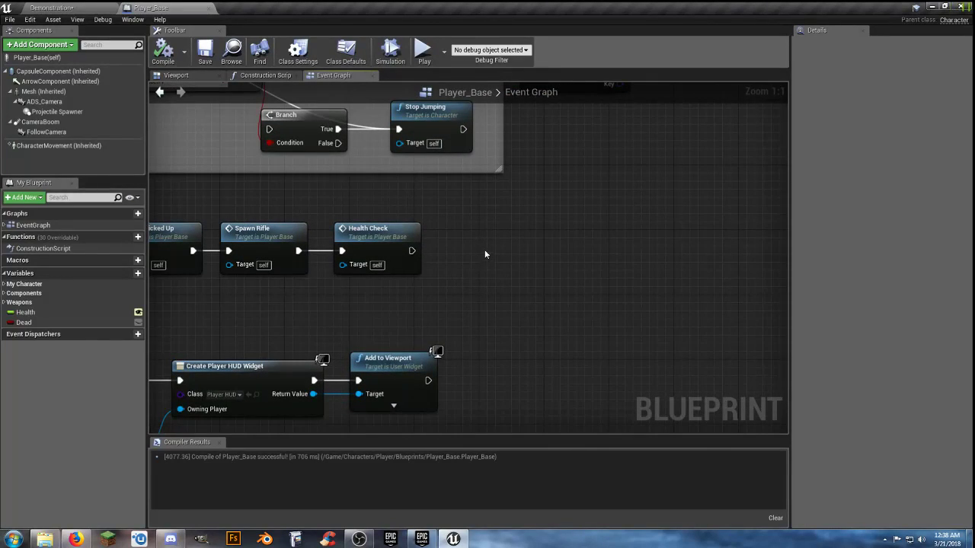
pyautogui.rightClick(486, 253)
pyautogui.write('healthre')
pyautogui.click(548, 291)
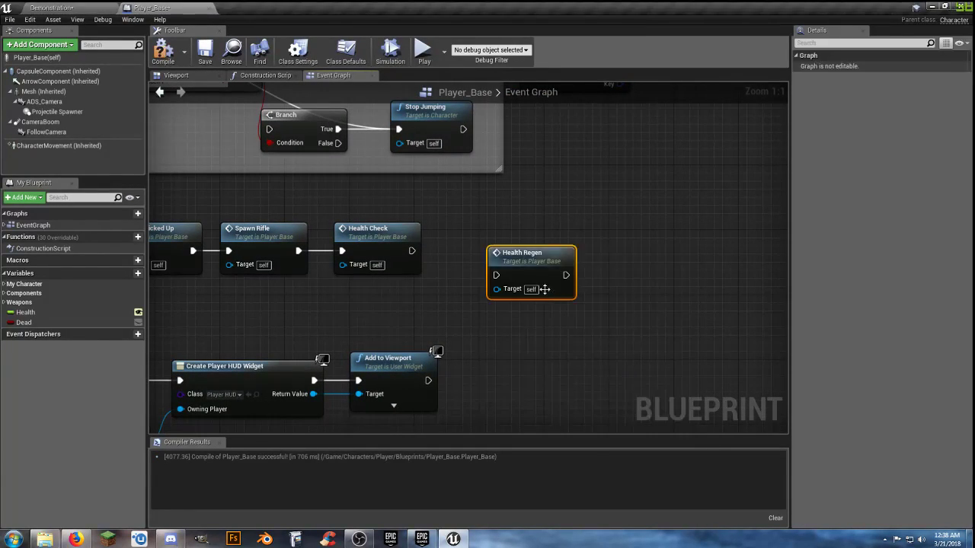
pyautogui.moveTo(495, 275); pyautogui.dragTo(412, 251)
pyautogui.moveTo(406, 290)
pyautogui.mouseDown(button='right')
pyautogui.moveTo(568, 280)
pyautogui.moveTo(544, 285)
pyautogui.mouseUp(button='right')
pyautogui.moveTo(653, 253); pyautogui.dragTo(613, 229)
pyautogui.click(163, 52)
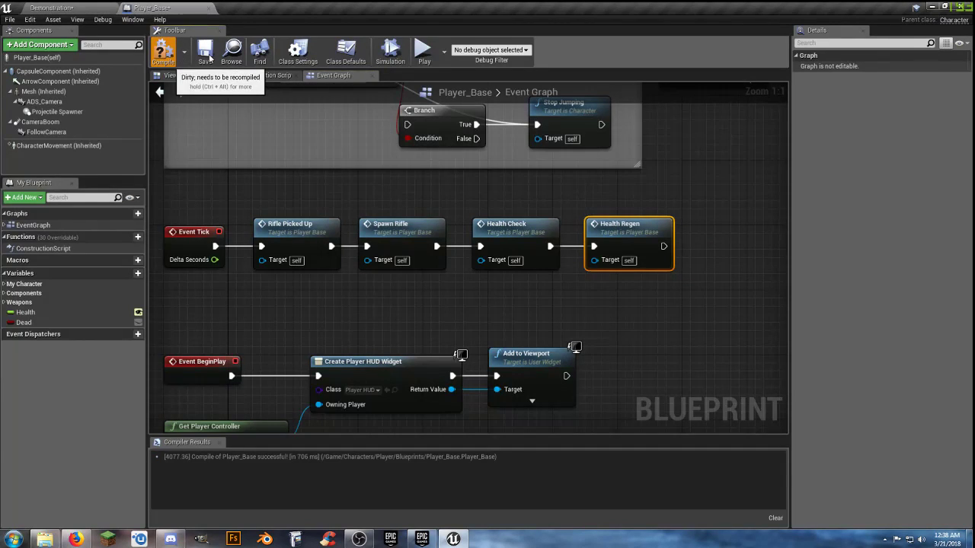
pyautogui.click(204, 52)
# Play-test the Demonstration level again, running over the white pad to check damage and health regeneration, and stop the session
pyautogui.click(95, 9)
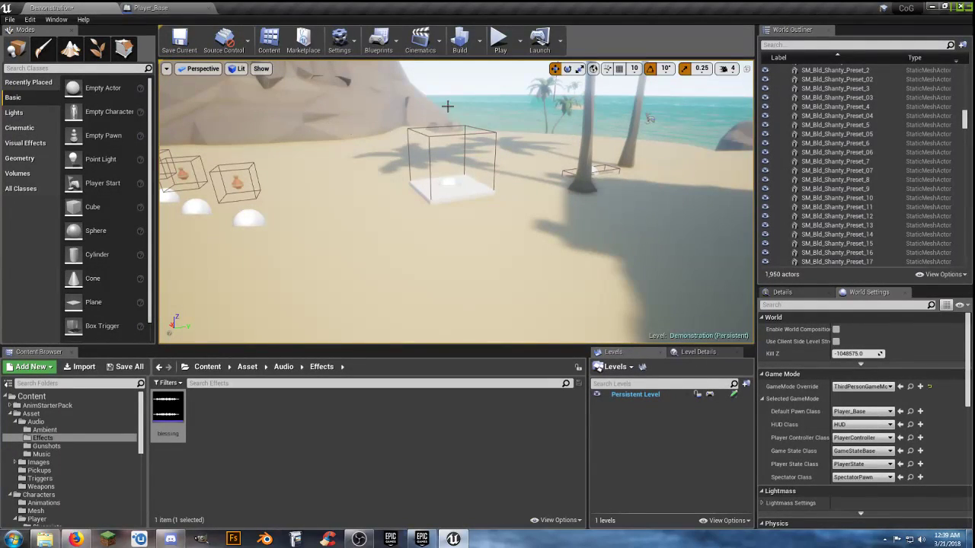
pyautogui.click(500, 39)
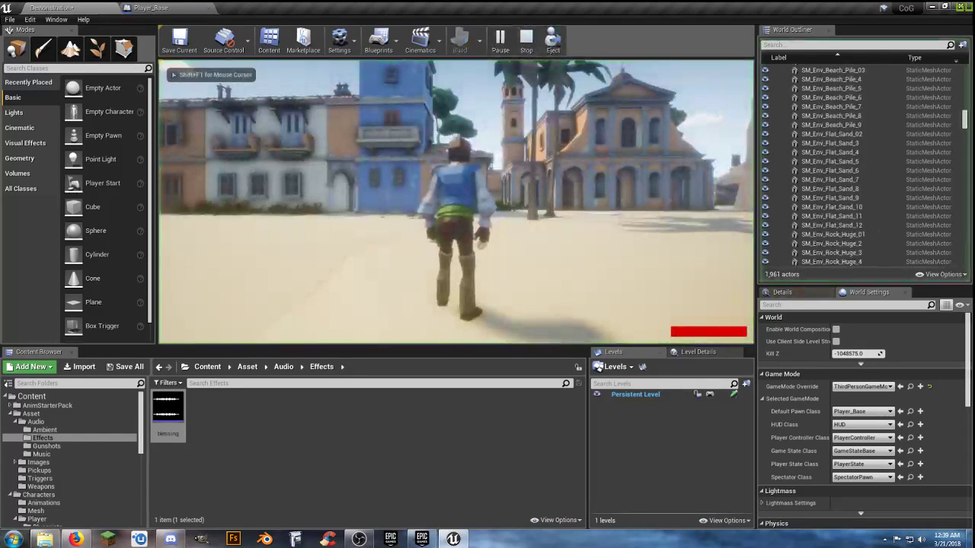
pyautogui.press('w')
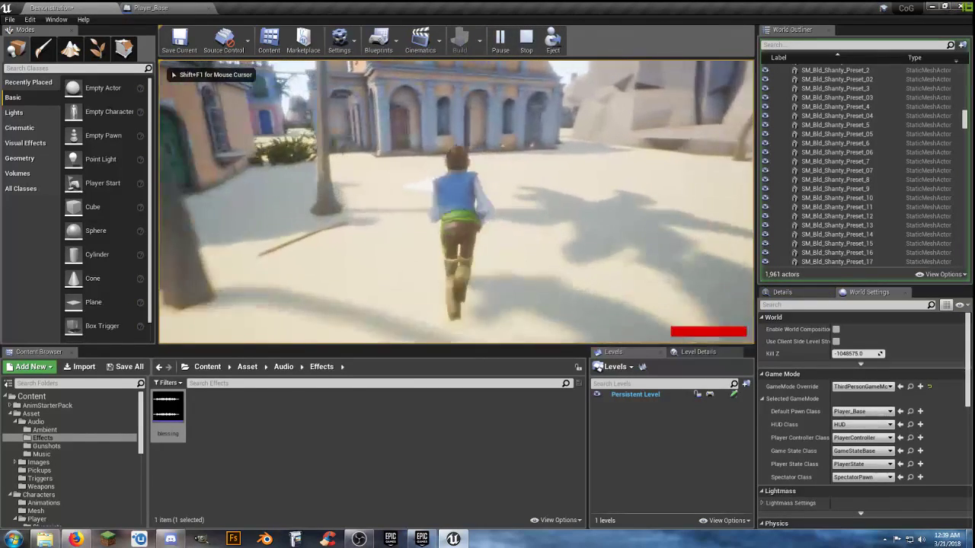
pyautogui.press('w')
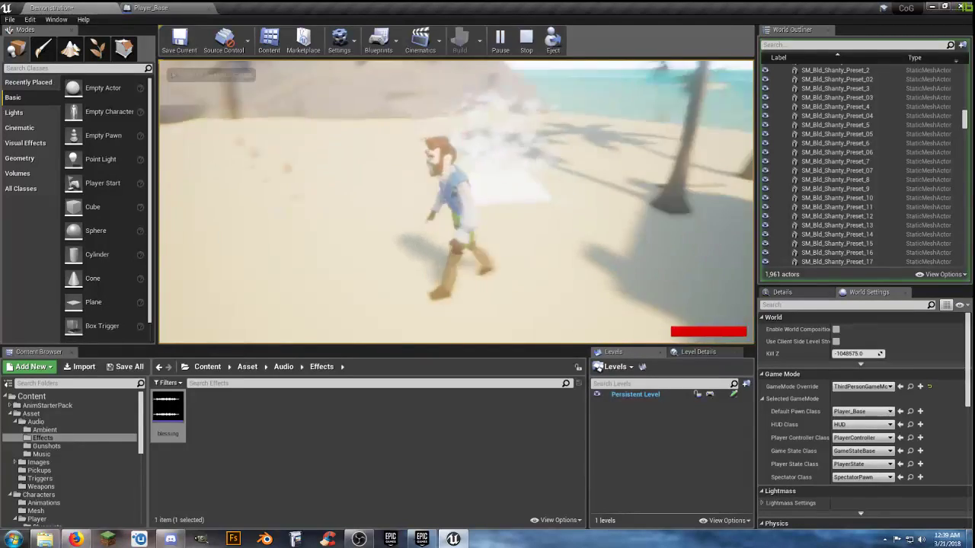
pyautogui.press('w')
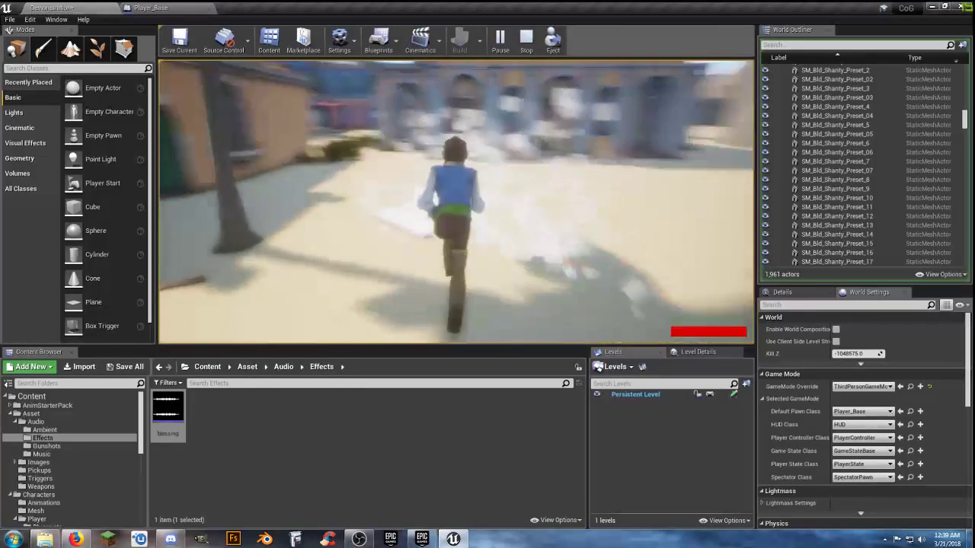
pyautogui.press('w')
pyautogui.press('Escape')
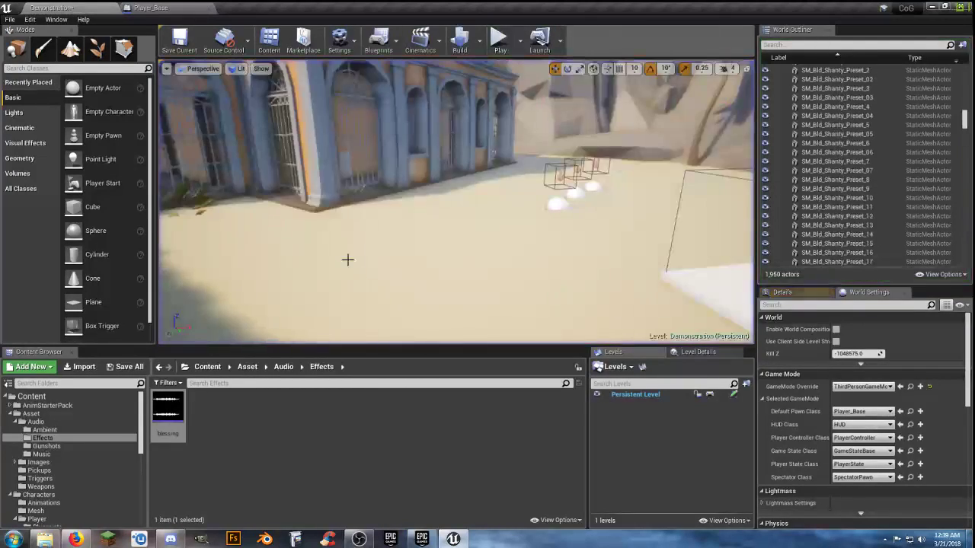
# Delete the Delay node after the SET Health node in the Health Regen chain of the Player_Base Event Graph
pyautogui.click(150, 7)
pyautogui.click(483, 303)
pyautogui.moveTo(701, 306); pyautogui.dragTo(346, 333, button='right')
pyautogui.moveTo(680, 126); pyautogui.dragTo(389, 338, button='right')
pyautogui.moveTo(440, 238)
pyautogui.mouseDown(button='right')
pyautogui.moveTo(426, 309)
pyautogui.moveTo(198, 392)
pyautogui.moveTo(496, 236)
pyautogui.moveTo(342, 328)
pyautogui.mouseUp(button='right')
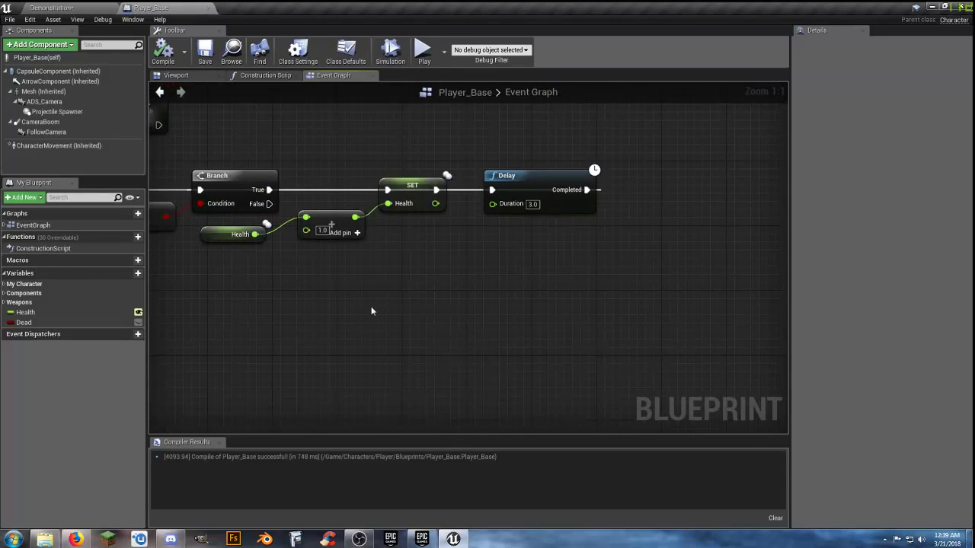
pyautogui.moveTo(385, 292); pyautogui.dragTo(544, 301, button='right')
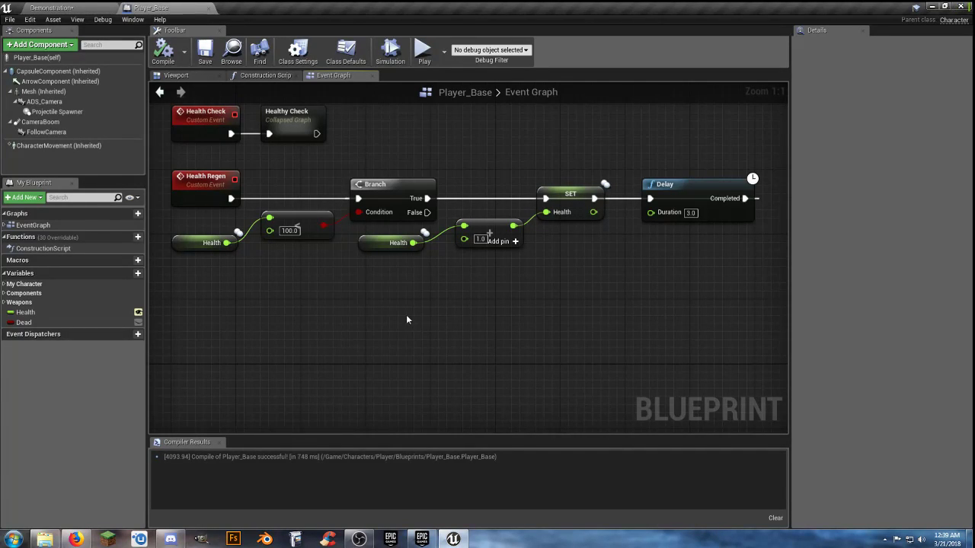
pyautogui.moveTo(362, 303); pyautogui.dragTo(379, 306, button='right')
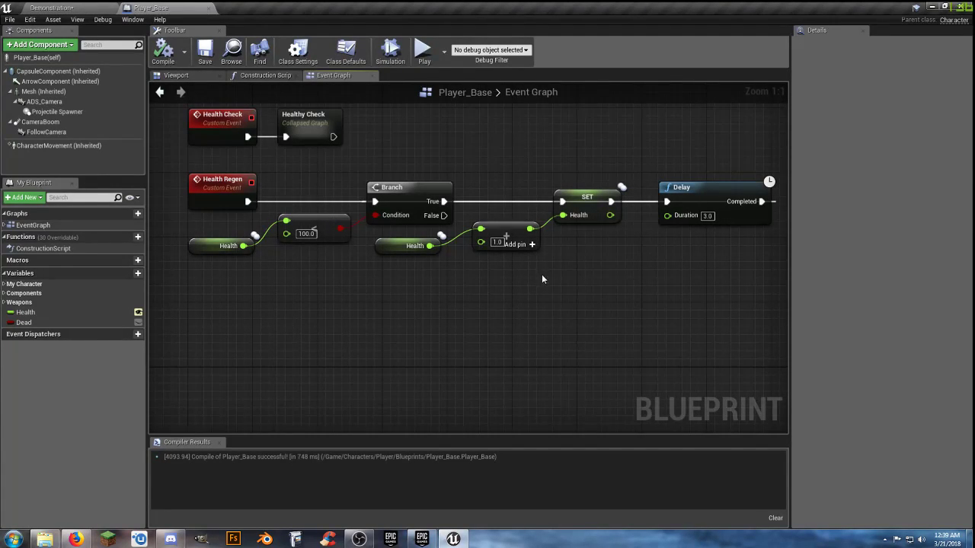
pyautogui.moveTo(704, 195); pyautogui.dragTo(703, 209)
pyautogui.click(635, 270)
pyautogui.moveTo(631, 271); pyautogui.dragTo(616, 286, button='right')
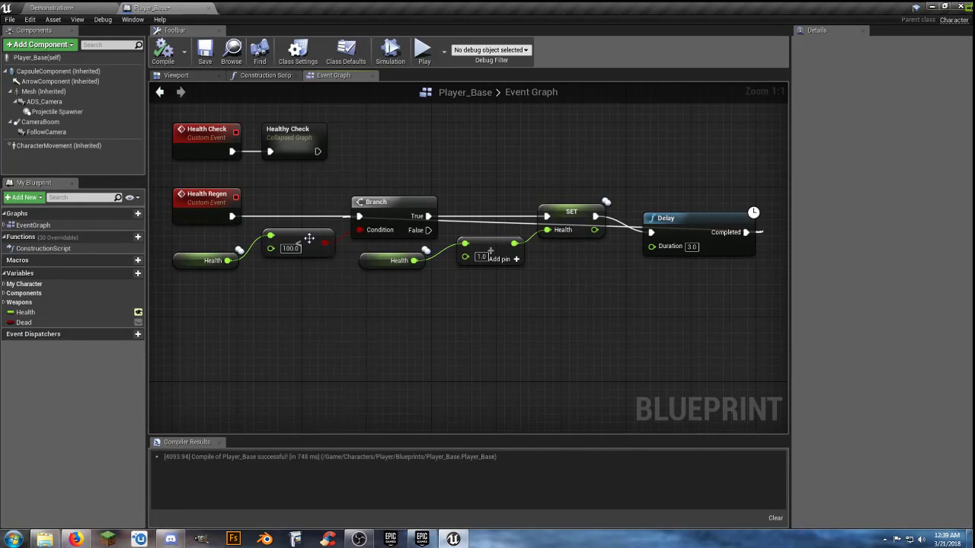
pyautogui.moveTo(578, 286); pyautogui.dragTo(564, 294, button='right')
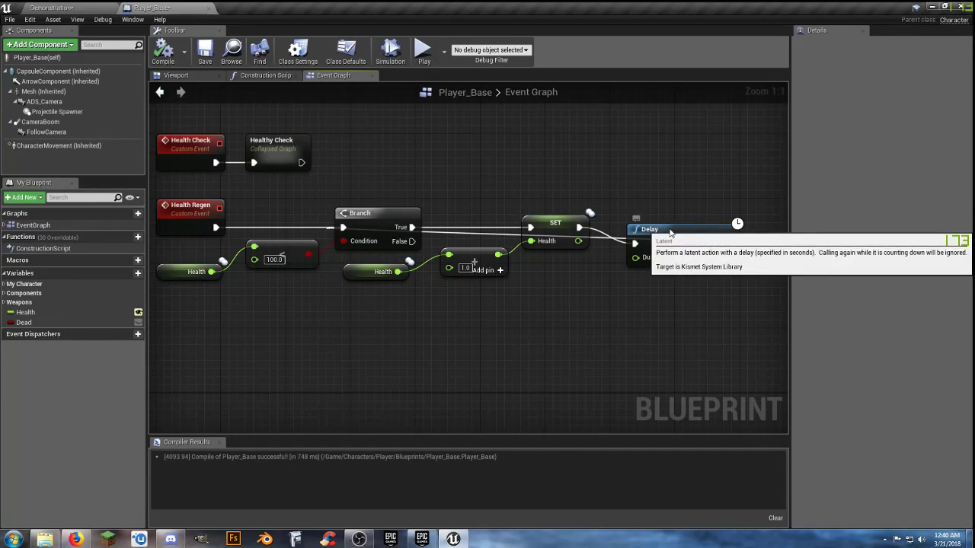
pyautogui.press('Delete')
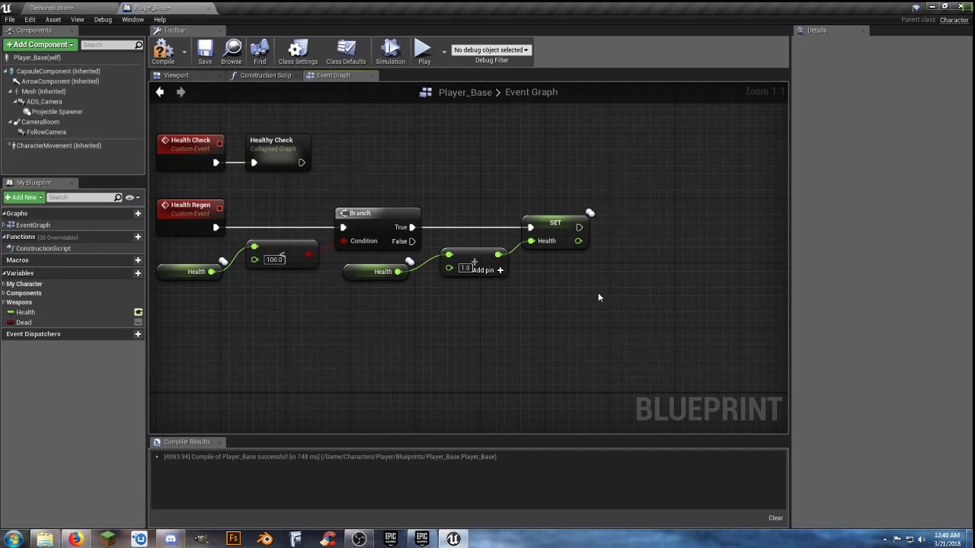
# Shift the Health, addition and SET nodes away from the Branch and insert a Delay between the Branch's True output and SET
pyautogui.moveTo(591, 298); pyautogui.dragTo(362, 261)
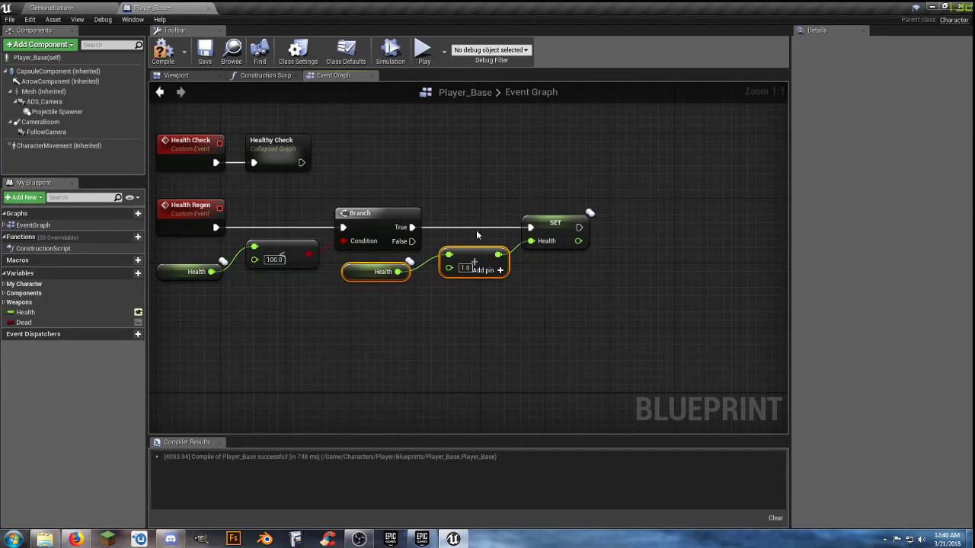
pyautogui.moveTo(543, 223); pyautogui.dragTo(638, 224)
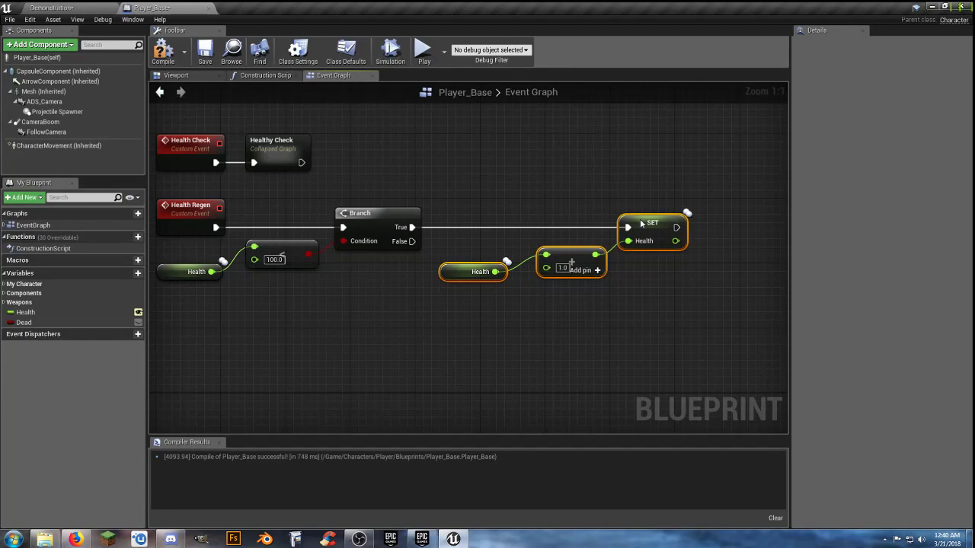
pyautogui.moveTo(411, 227); pyautogui.dragTo(467, 219)
pyautogui.write('delay')
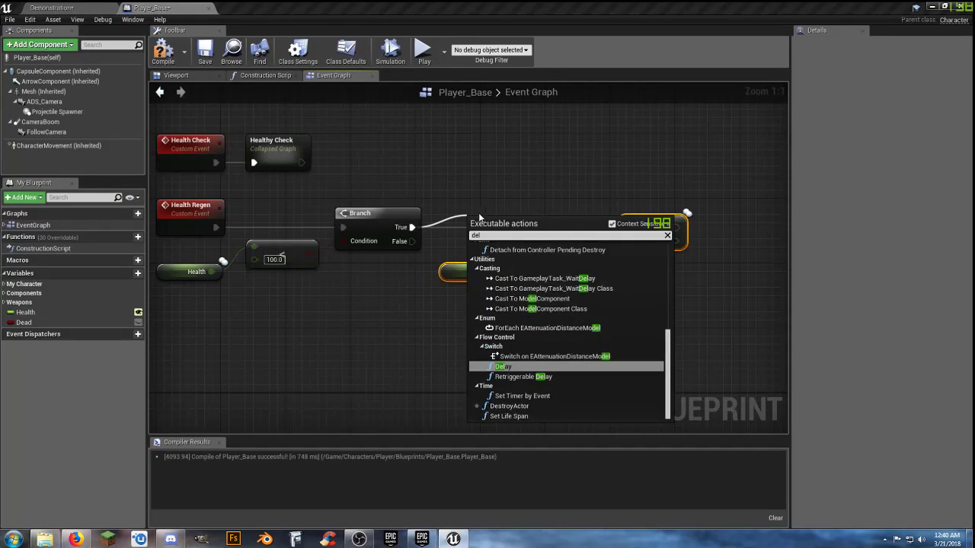
pyautogui.press('Return')
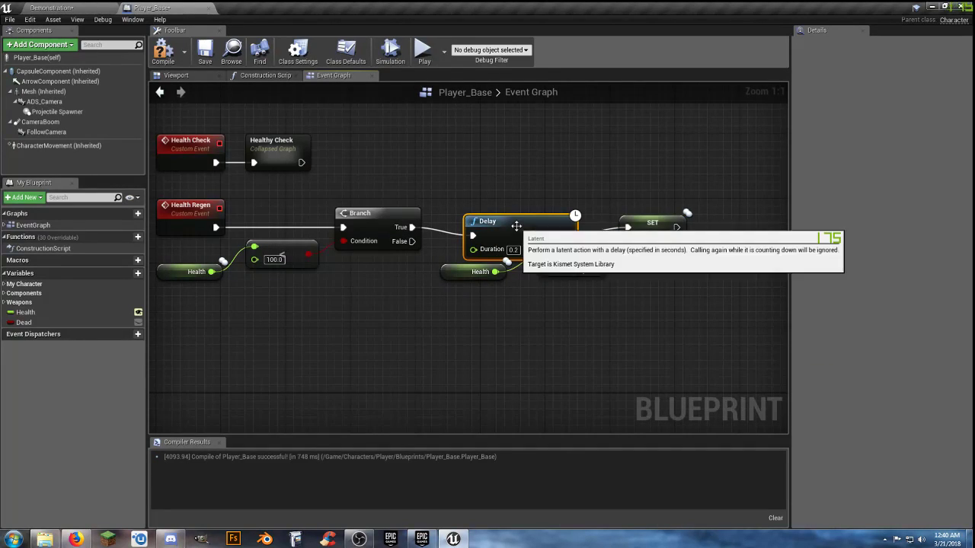
# Align the Delay with the Branch, lower the addition node, set the Delay's duration to 3.0, and compile and save the blueprint
pyautogui.moveTo(511, 225); pyautogui.dragTo(487, 216)
pyautogui.moveTo(559, 261); pyautogui.dragTo(566, 284)
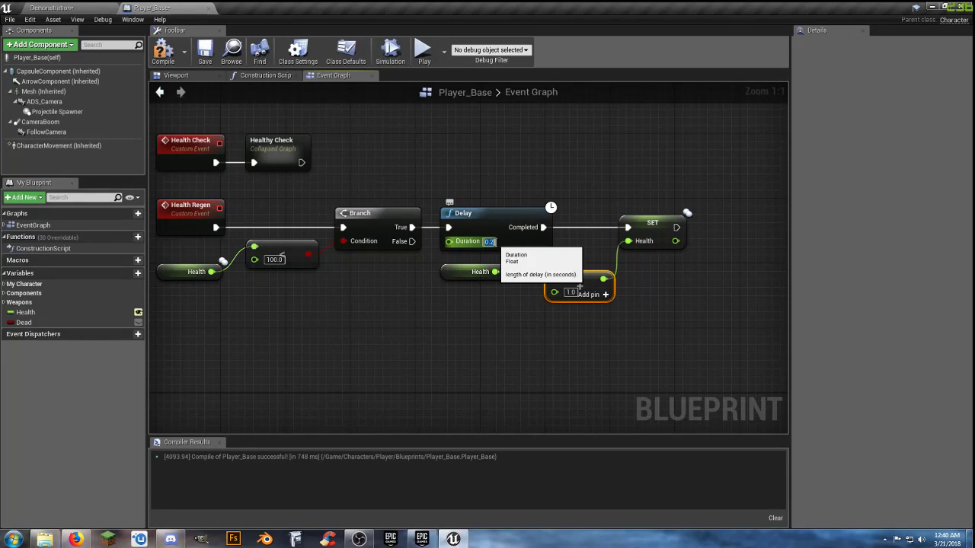
pyautogui.write('3')
pyautogui.press('Return')
pyautogui.click(461, 297)
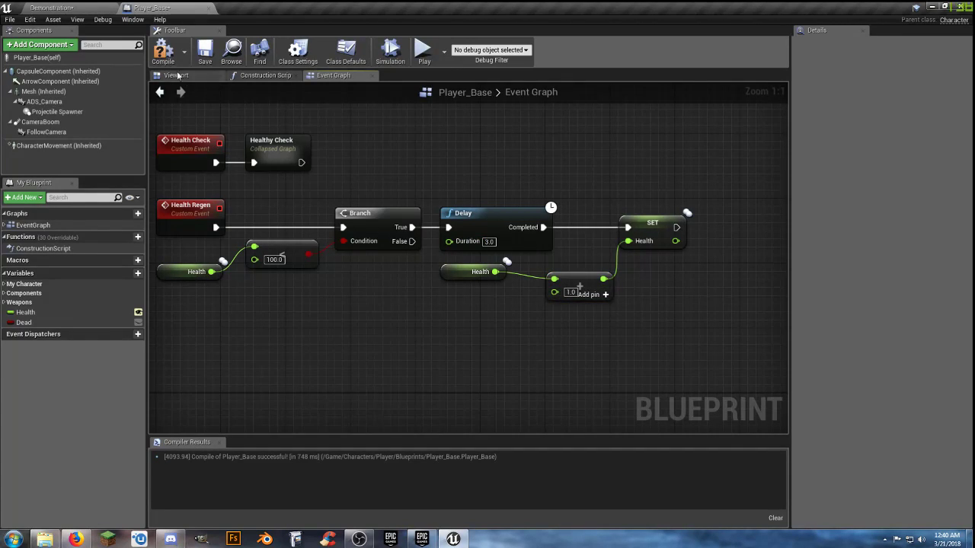
# Play-test the Demonstration level, running over the white pad to check damage and delayed health regeneration
pyautogui.click(74, 11)
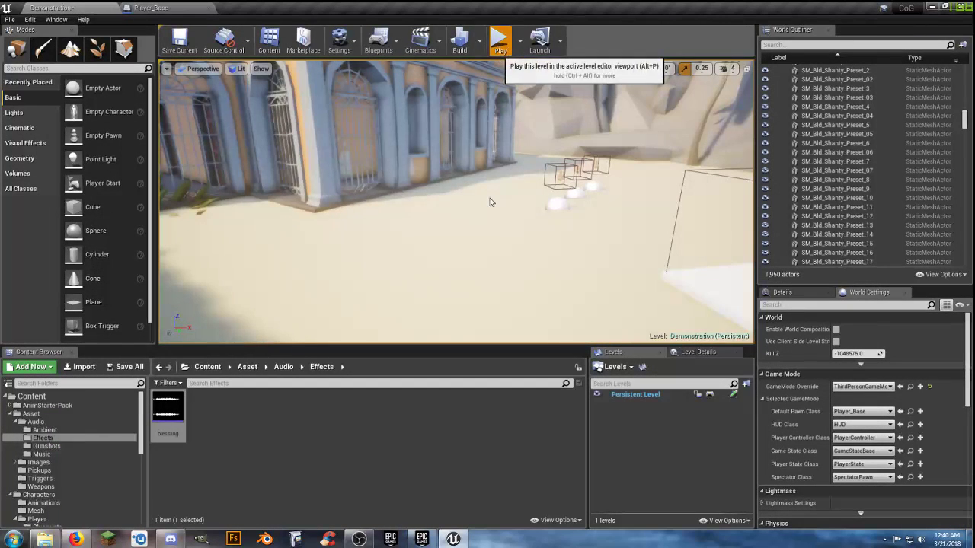
pyautogui.click(499, 40)
pyautogui.click(492, 219)
pyautogui.press('w')
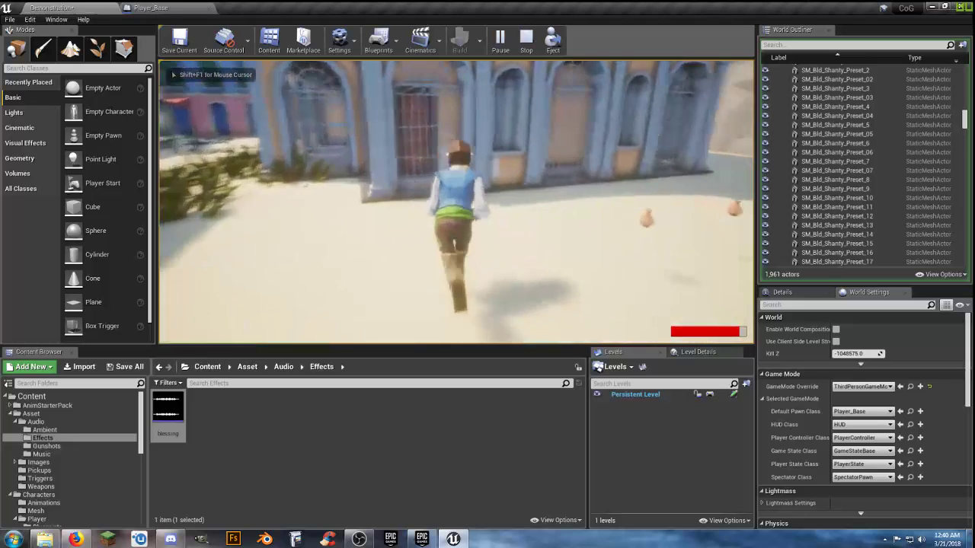
pyautogui.press('a')
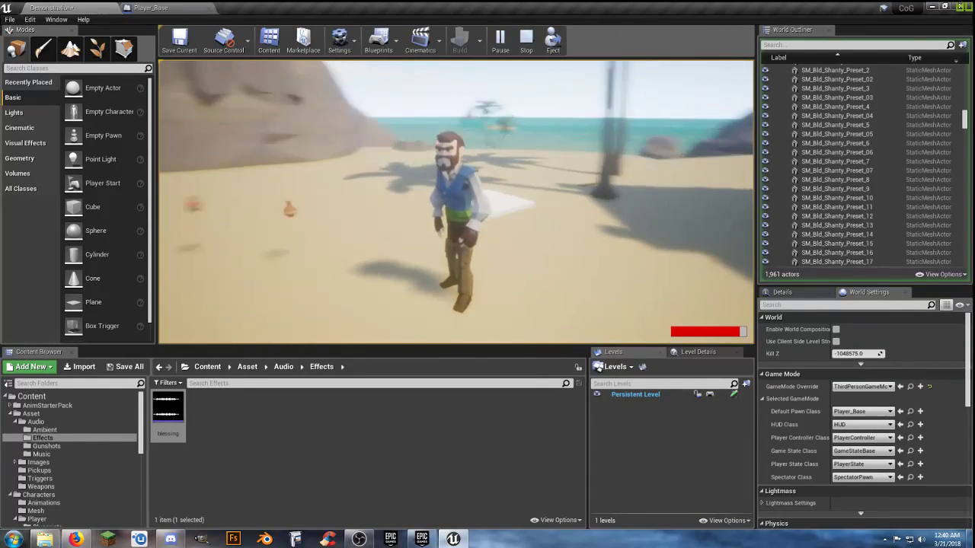
pyautogui.press('w')
pyautogui.press('d')
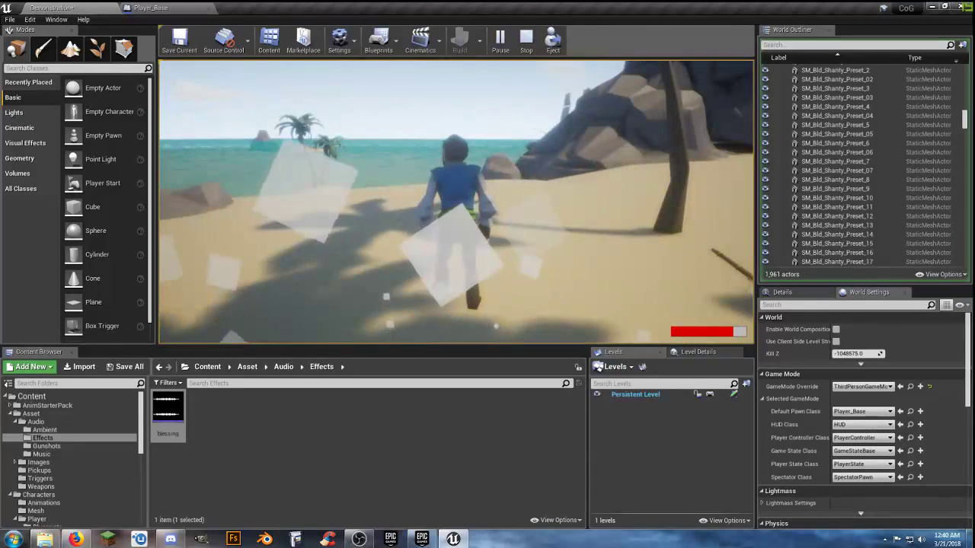
pyautogui.press('w')
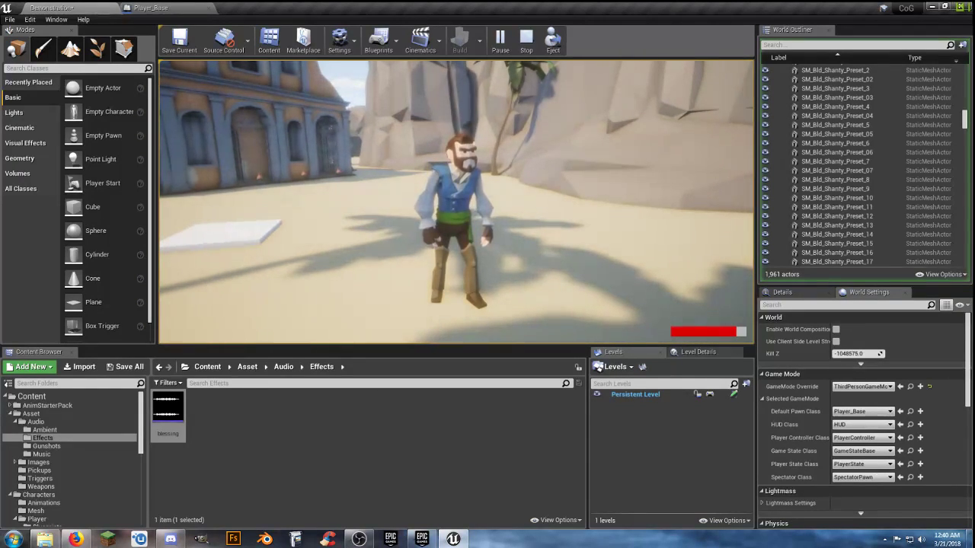
pyautogui.press('w')
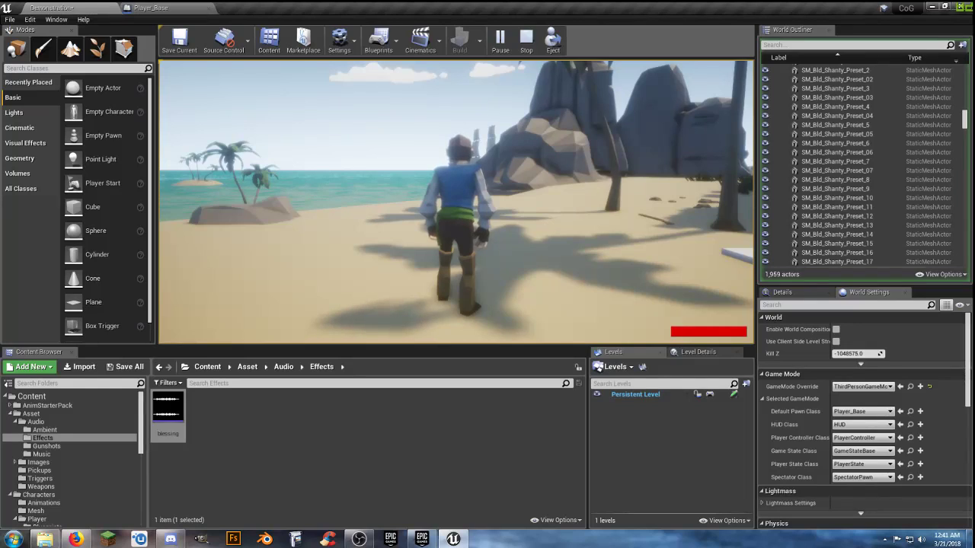
# Continue the play-test by running through the town in first-person view, and stop the session
pyautogui.press('w')
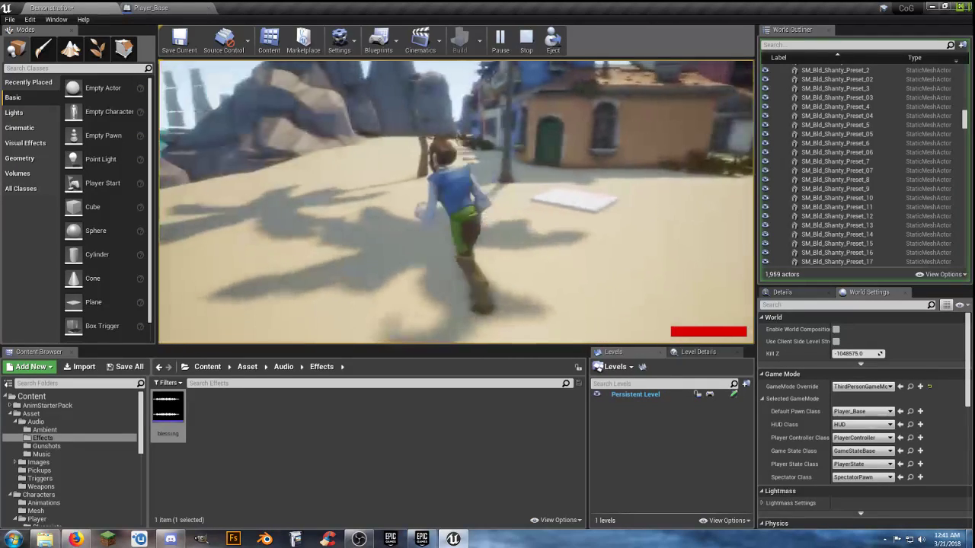
pyautogui.press('v')
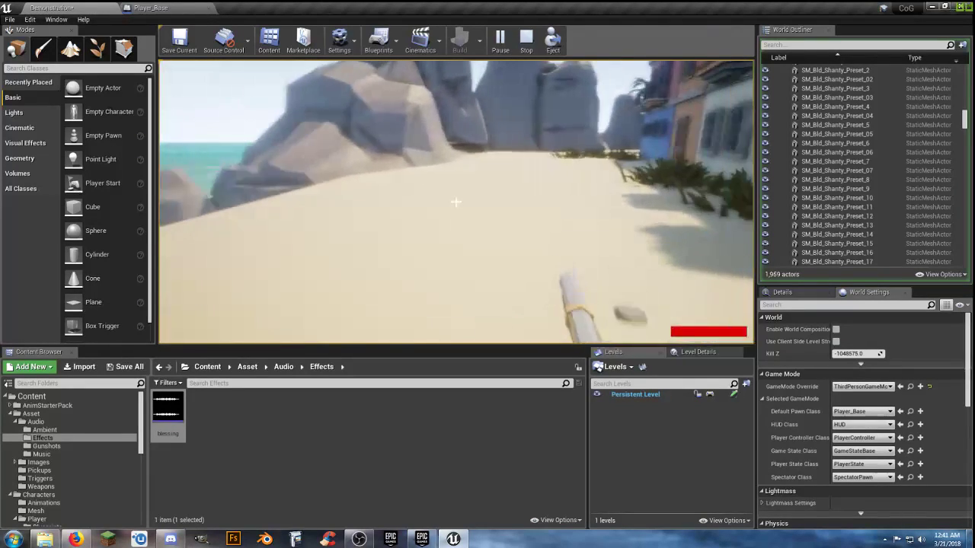
pyautogui.press('a')
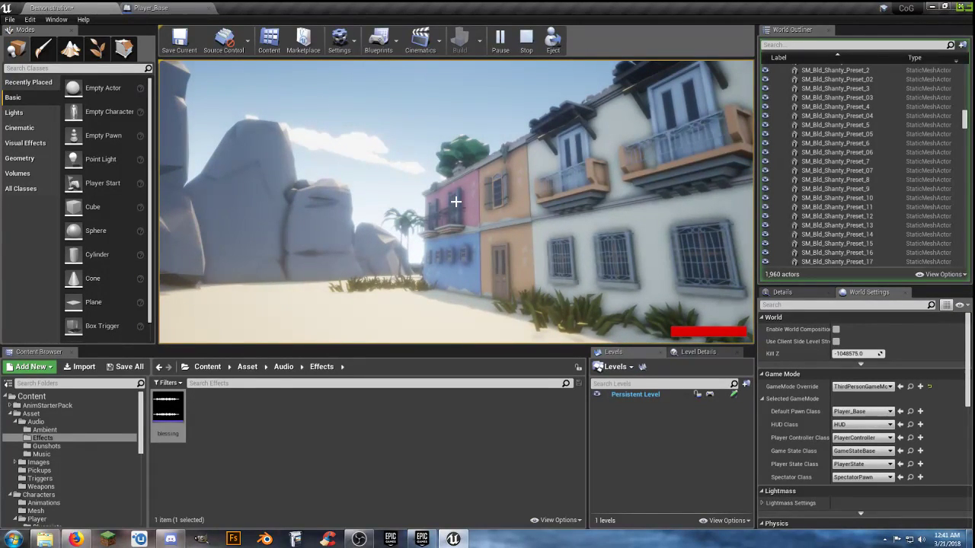
pyautogui.press('w')
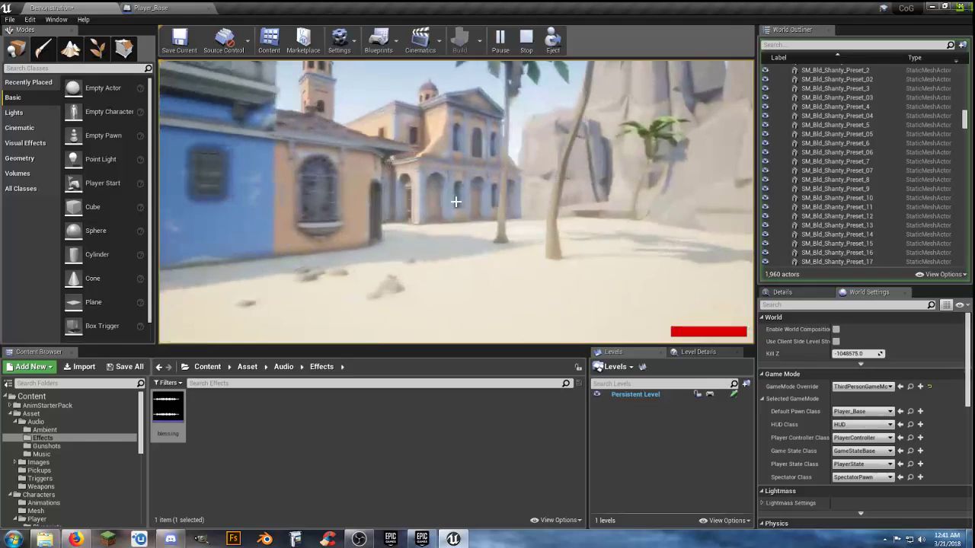
pyautogui.press('w')
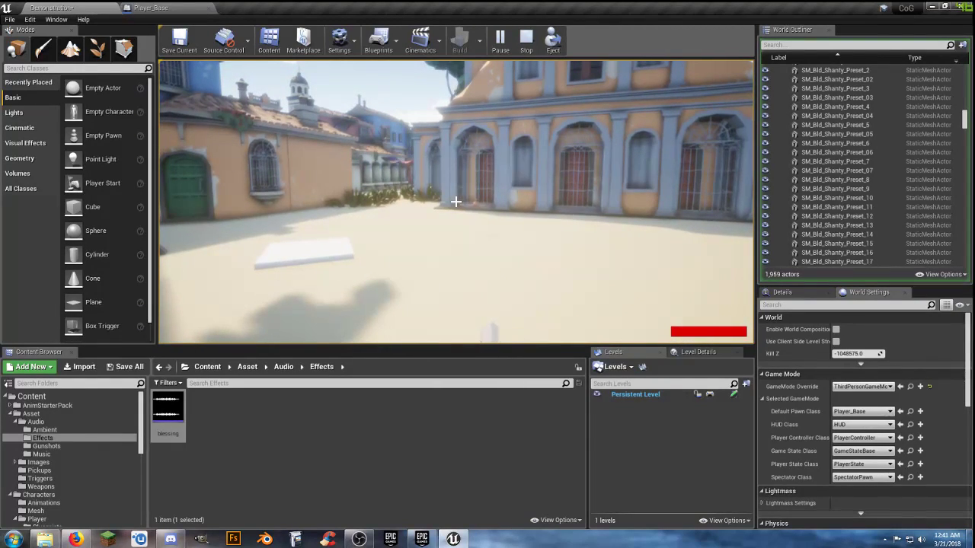
pyautogui.press('Escape')
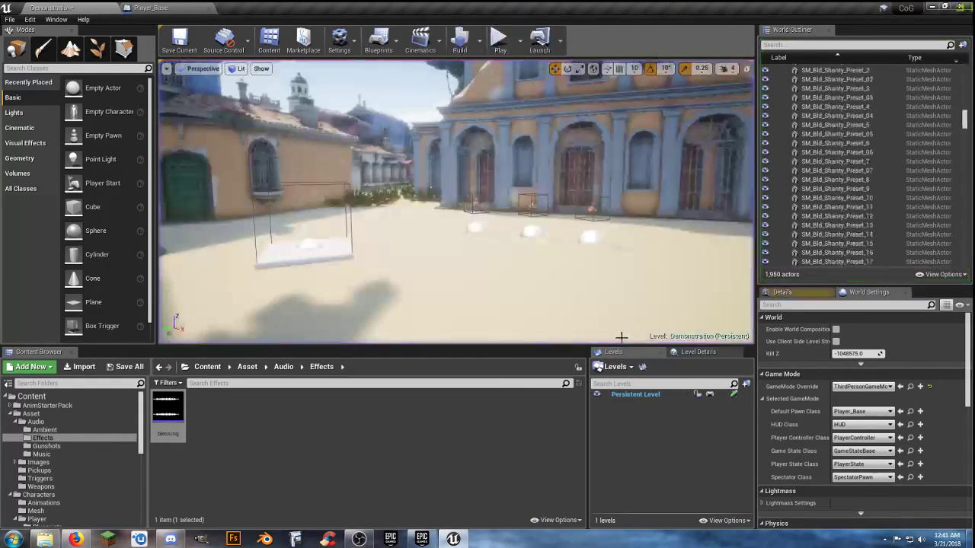
pyautogui.click(470, 438)
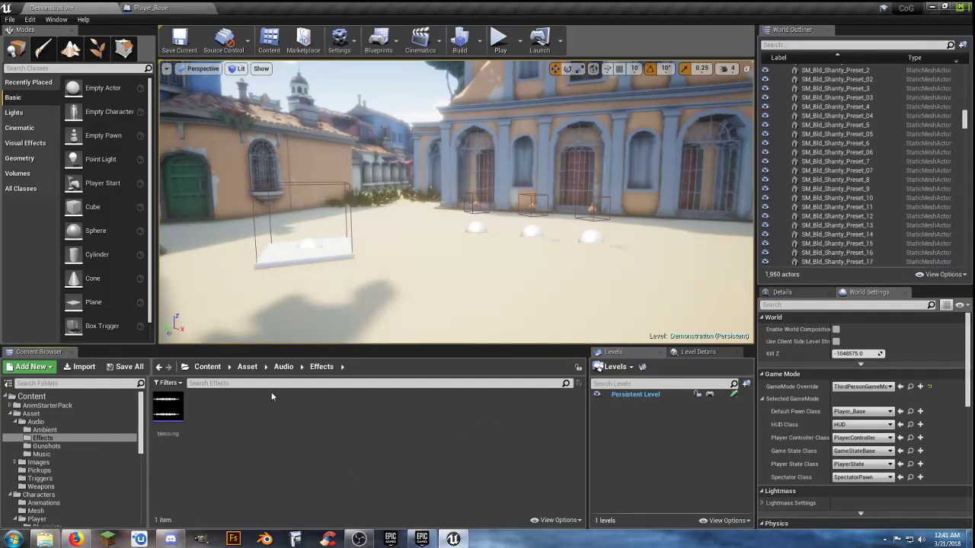
# Collapse all nodes following the Health Regen event into a graph named Healthy Regen and place it beside the event
pyautogui.click(151, 7)
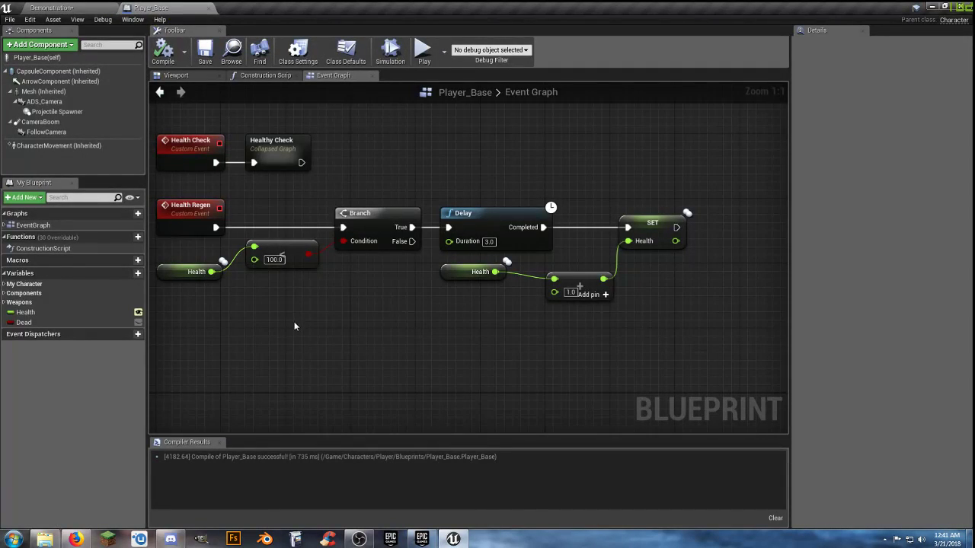
pyautogui.moveTo(692, 333); pyautogui.dragTo(233, 204)
pyautogui.keyDown('shift'); pyautogui.click(189, 270); pyautogui.keyUp('shift')
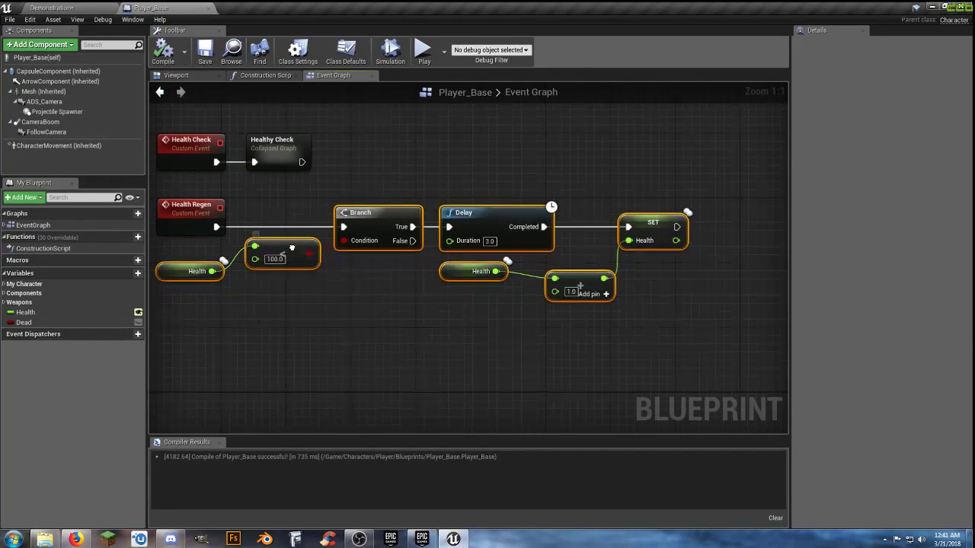
pyautogui.rightClick(292, 248)
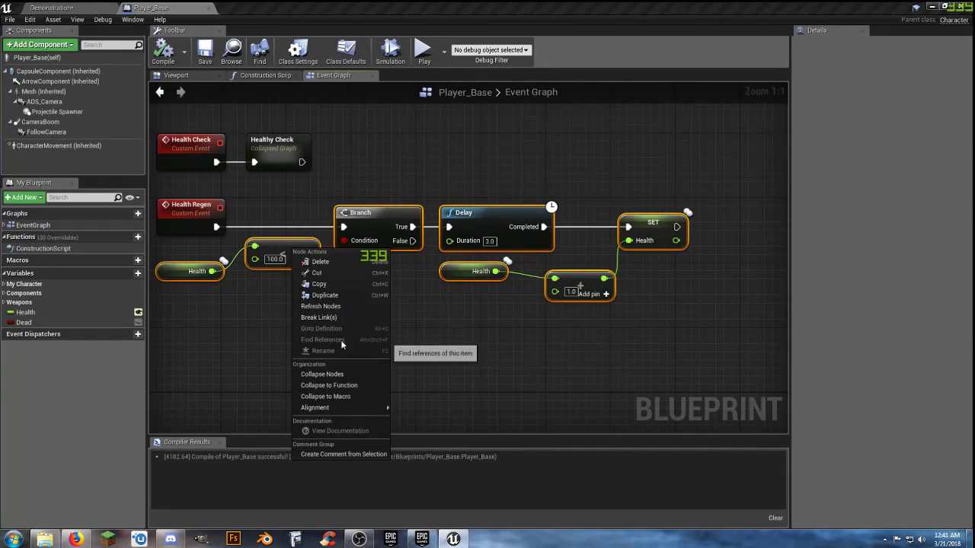
pyautogui.click(343, 373)
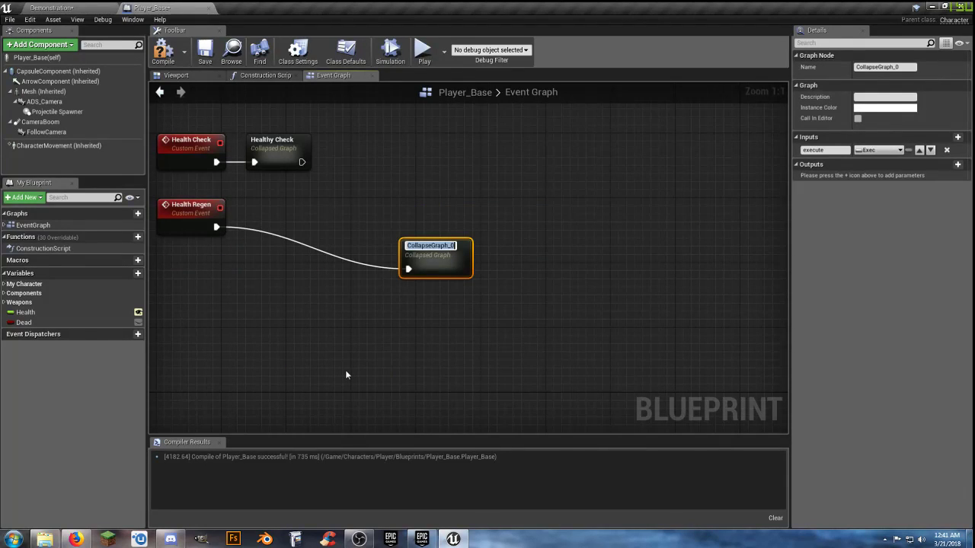
pyautogui.write('Hea')
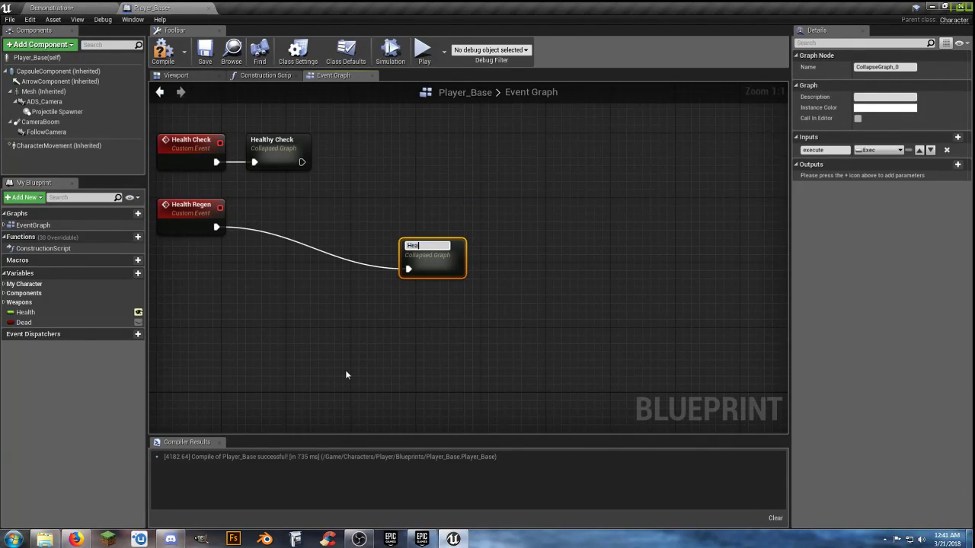
pyautogui.write('lthy Regen')
pyautogui.press('Return')
pyautogui.moveTo(432, 250)
pyautogui.mouseDown()
pyautogui.moveTo(329, 212)
pyautogui.moveTo(278, 211)
pyautogui.mouseUp()
pyautogui.click(289, 256)
# Move the Health Check and Health Regen events with their collapsed graphs beneath the InputAction Primary Attack node
pyautogui.scroll(-3, 293, 268)
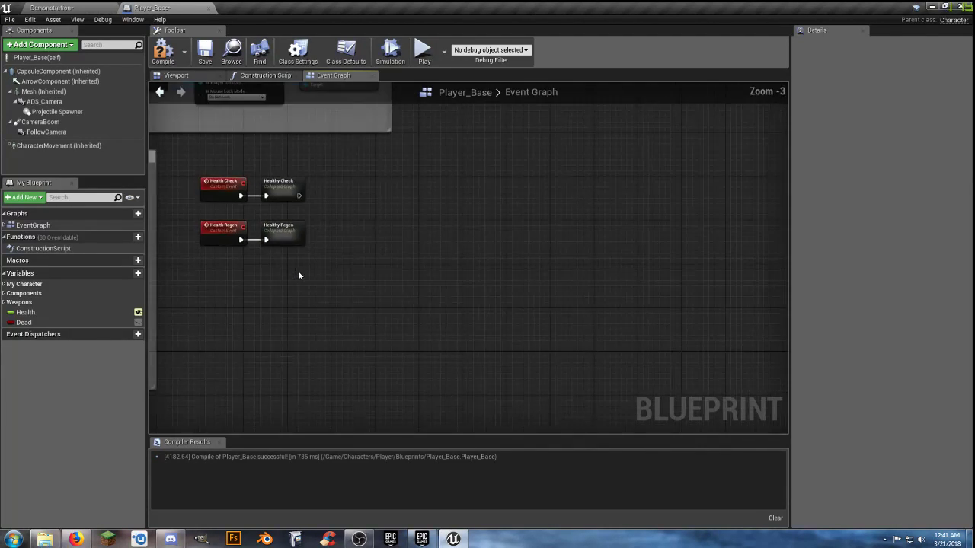
pyautogui.moveTo(343, 292); pyautogui.dragTo(207, 174)
pyautogui.moveTo(243, 309); pyautogui.dragTo(516, 231, button='right')
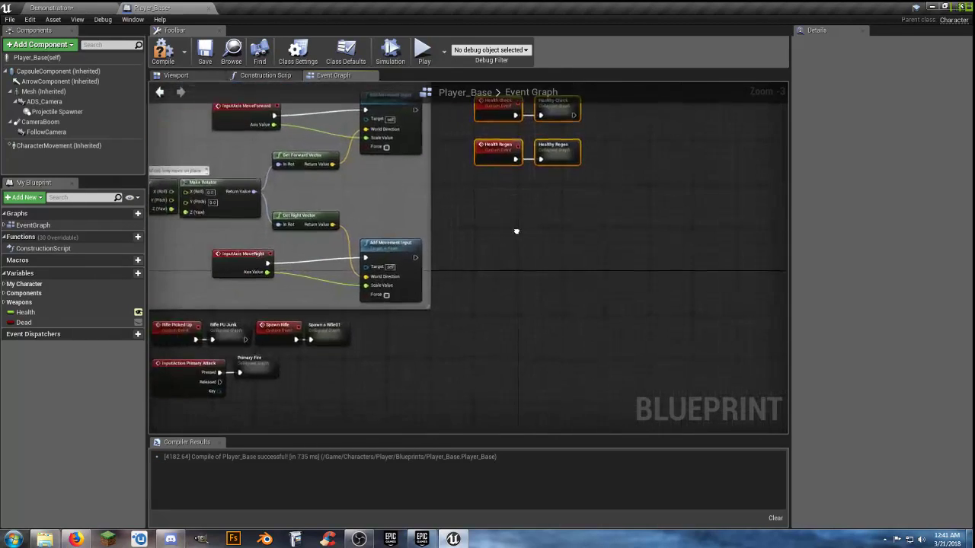
pyautogui.moveTo(495, 115)
pyautogui.mouseDown()
pyautogui.moveTo(435, 322)
pyautogui.moveTo(391, 377)
pyautogui.mouseUp()
pyautogui.moveTo(392, 377); pyautogui.dragTo(539, 293, button='right')
pyautogui.moveTo(540, 294); pyautogui.dragTo(372, 324)
pyautogui.click(577, 324)
pyautogui.moveTo(577, 324); pyautogui.dragTo(404, 386, button='right')
pyautogui.moveTo(581, 233); pyautogui.dragTo(673, 125, button='right')
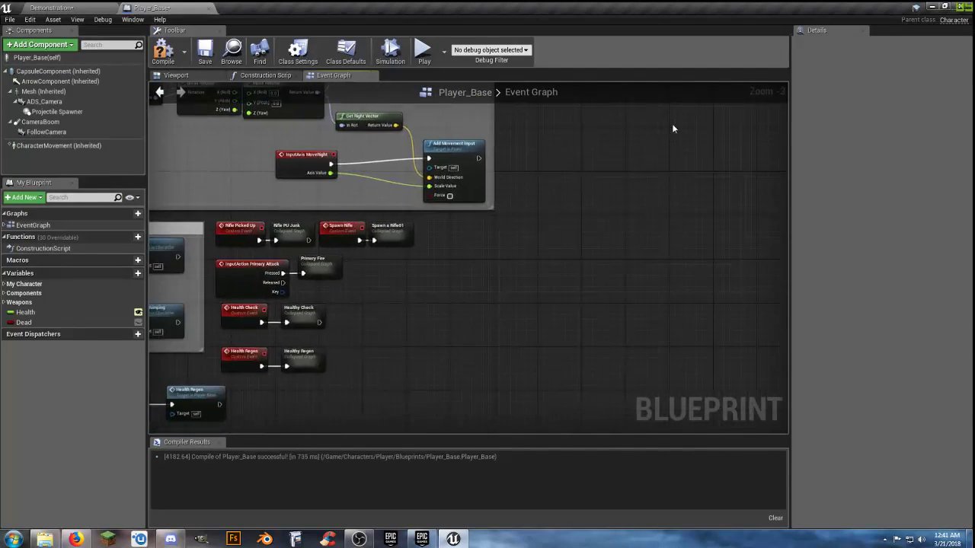
pyautogui.moveTo(466, 321); pyautogui.dragTo(523, 299, button='right')
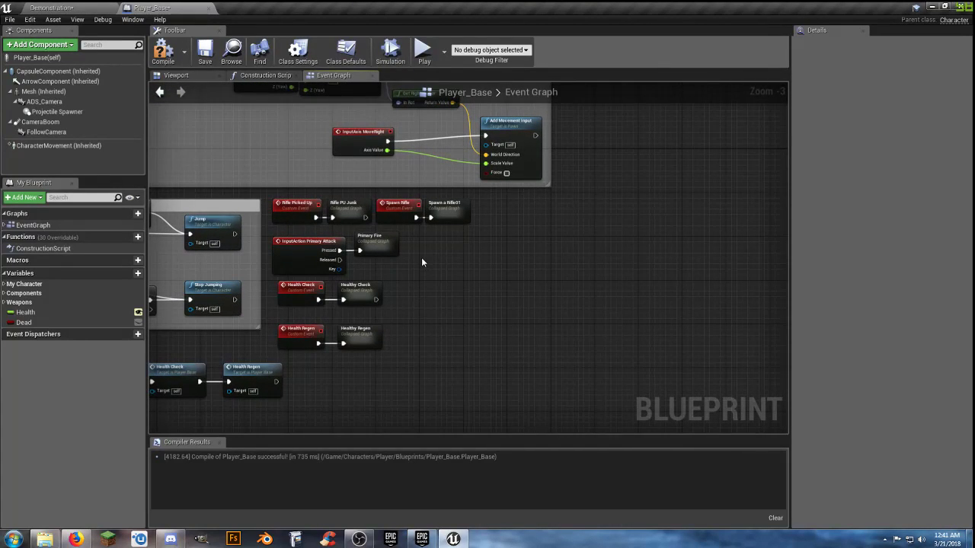
pyautogui.moveTo(379, 242)
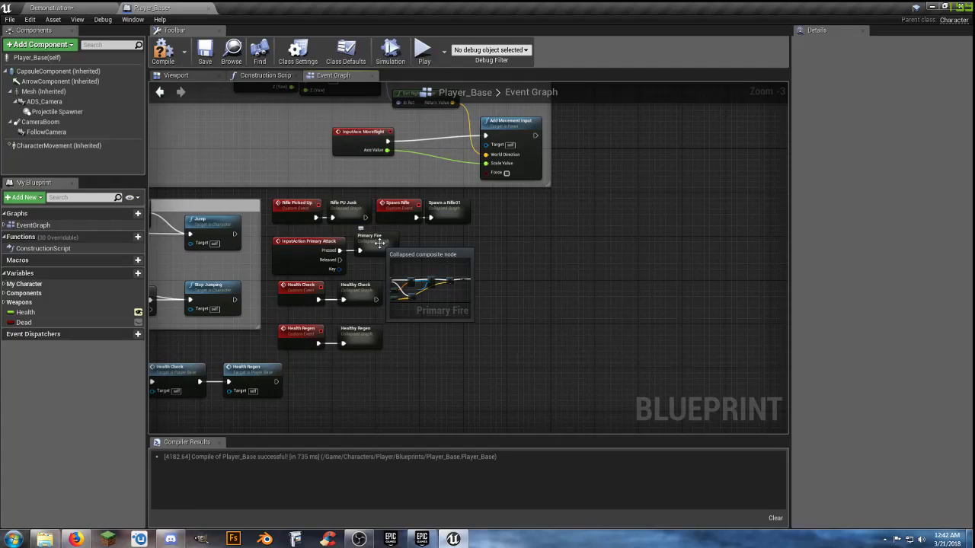
# Open the Primary Fire collapsed graph and review its projectile spawning, attachment, sound and Can Fire Weapon delay nodes
pyautogui.doubleClick(379, 242)
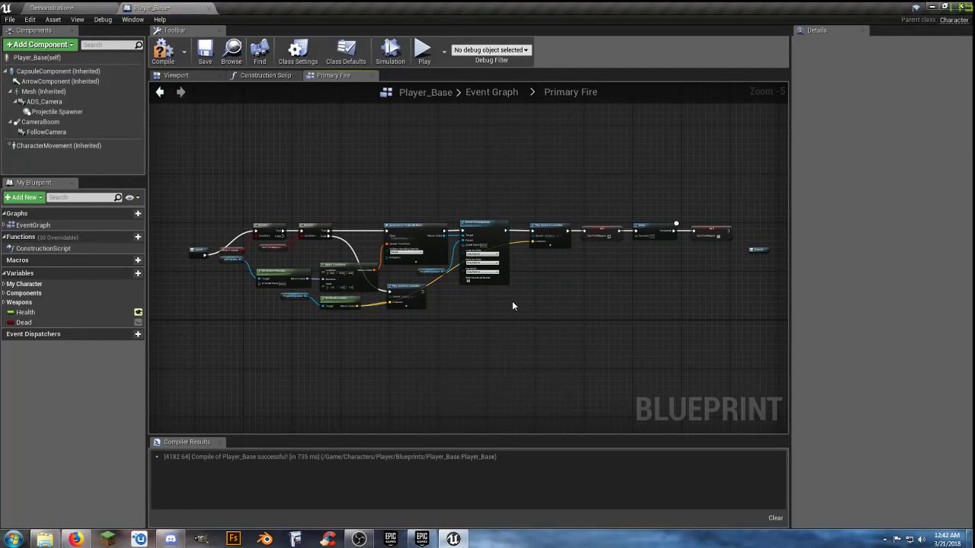
pyautogui.scroll(2, 513, 303)
pyautogui.moveTo(620, 289); pyautogui.dragTo(388, 314, button='right')
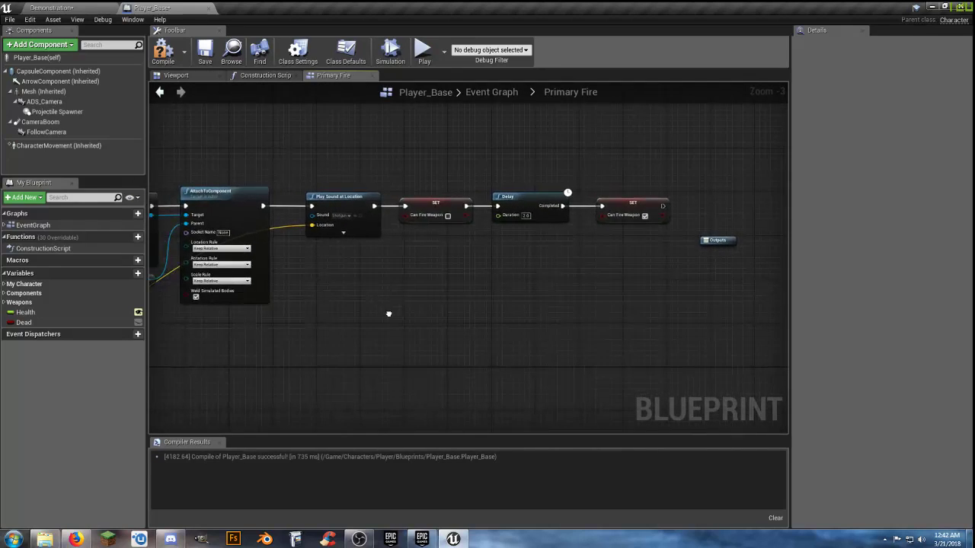
pyautogui.moveTo(327, 329); pyautogui.dragTo(503, 330, button='right')
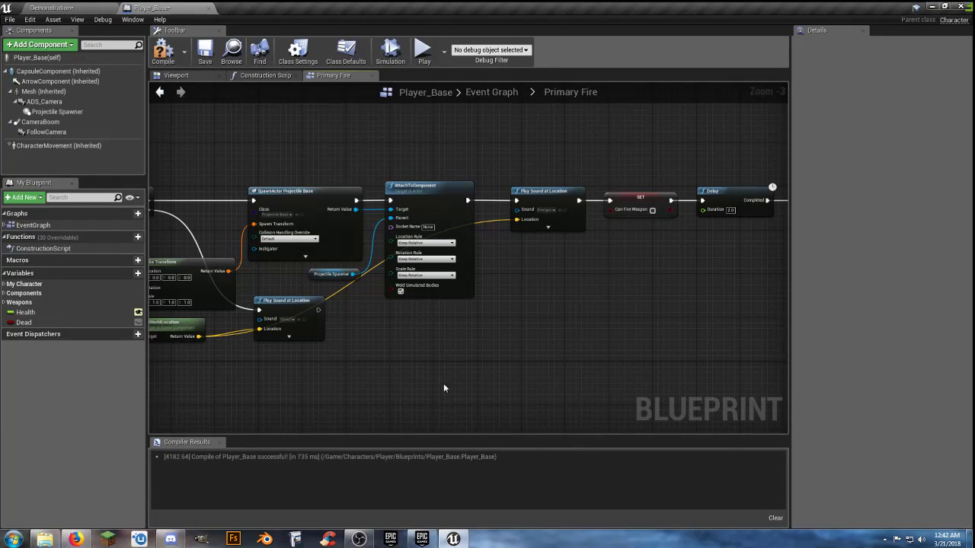
pyautogui.moveTo(377, 350); pyautogui.dragTo(405, 388, button='right')
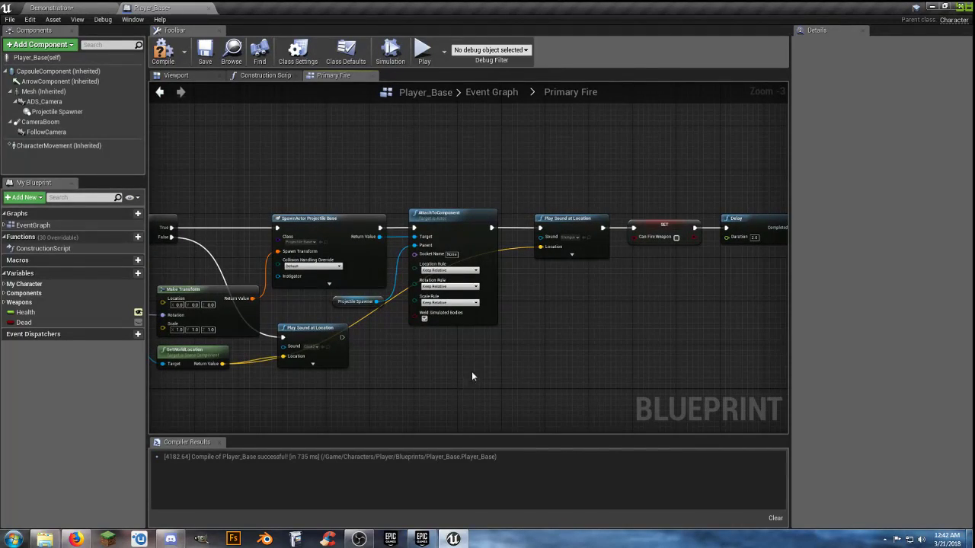
# Compile and save the Player_Base blueprint, leave the Primary Fire graph and close the blueprint
pyautogui.click(161, 49)
pyautogui.click(204, 58)
pyautogui.click(492, 92)
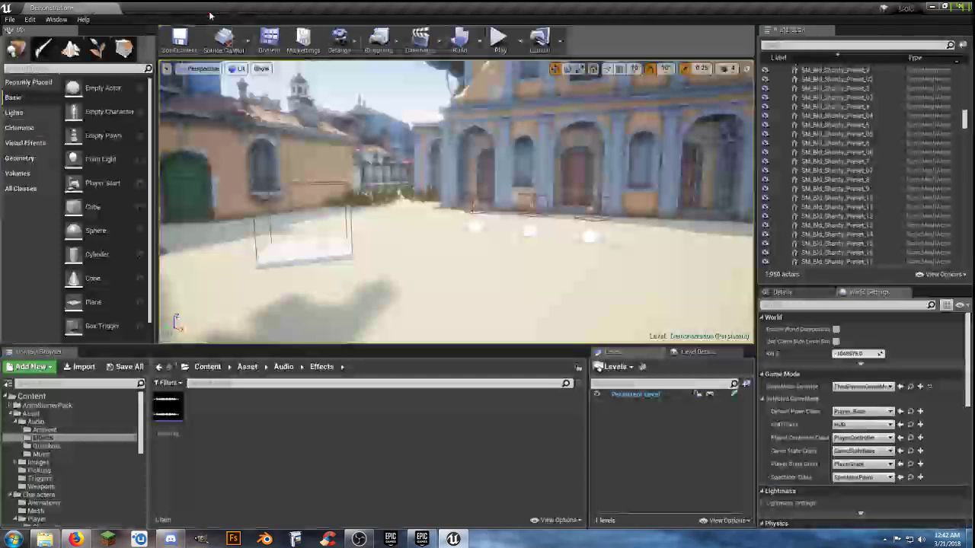
pyautogui.click(211, 8)
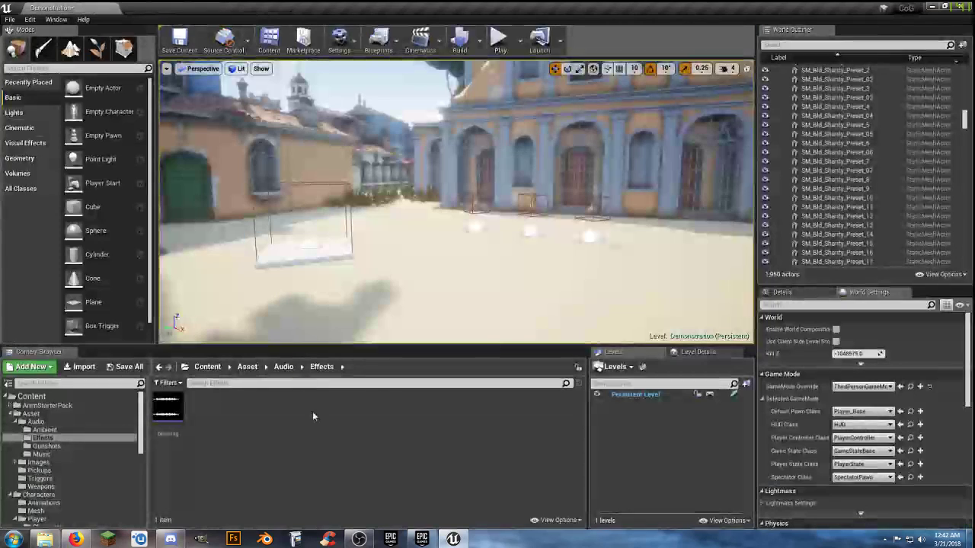
# Open the Projectile_Base blueprint from the Asset/Weapons folder and show its 3D viewport
pyautogui.click(15, 427)
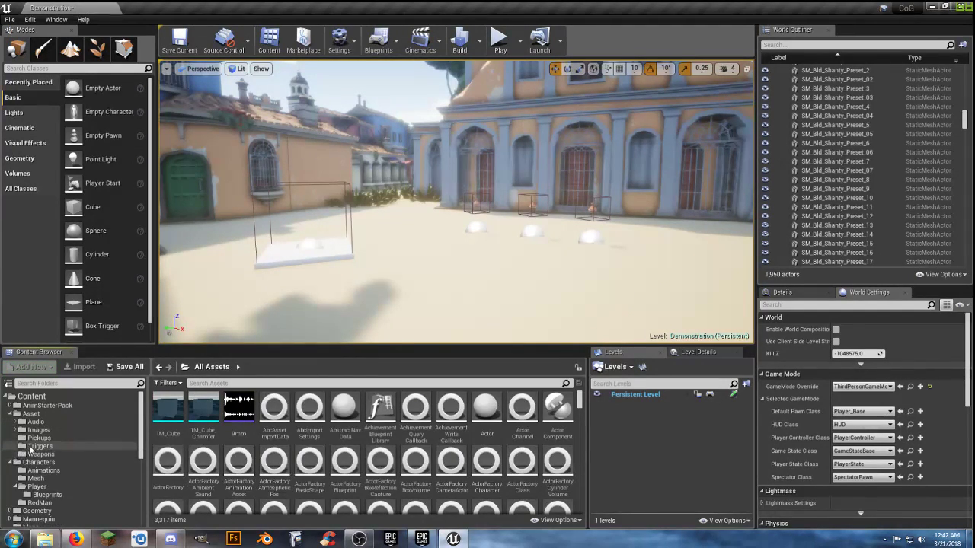
pyautogui.click(32, 454)
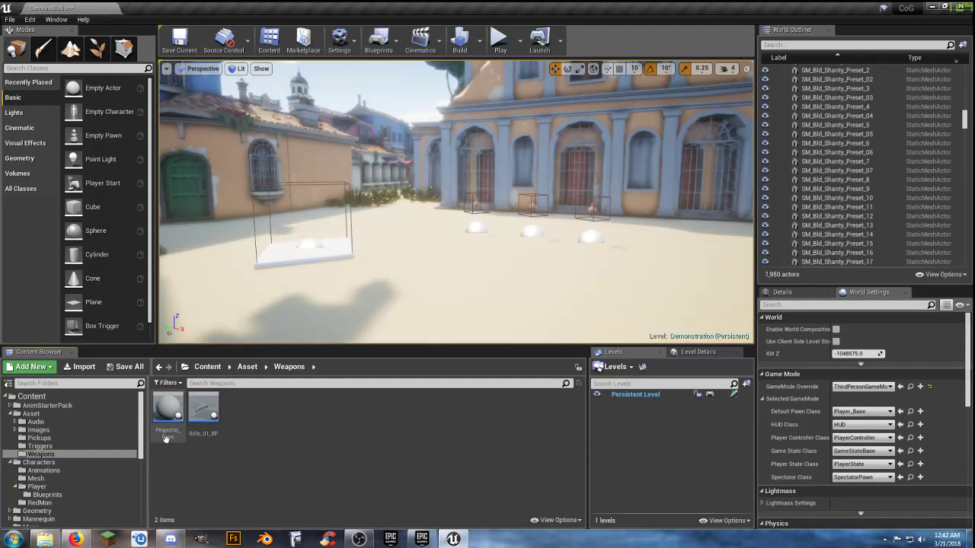
pyautogui.doubleClick(162, 410)
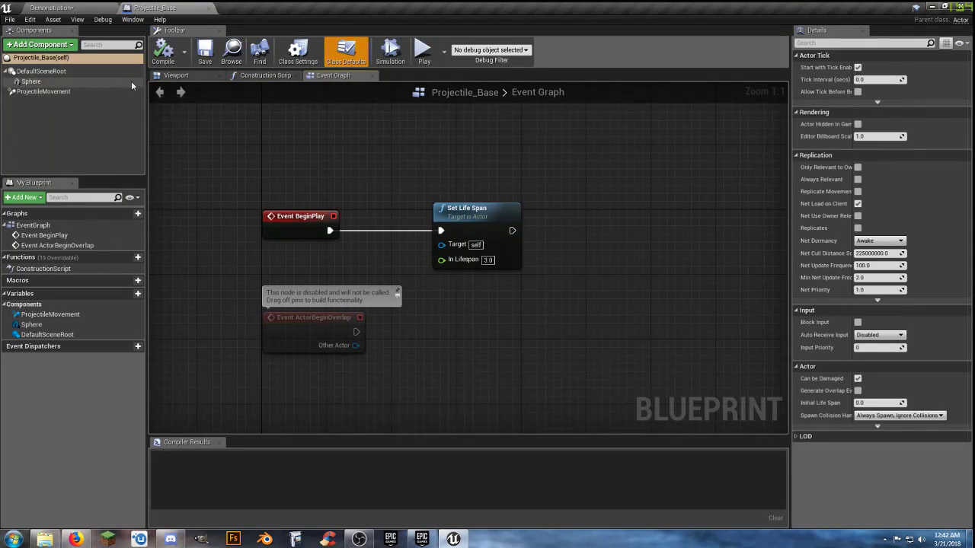
pyautogui.click(181, 78)
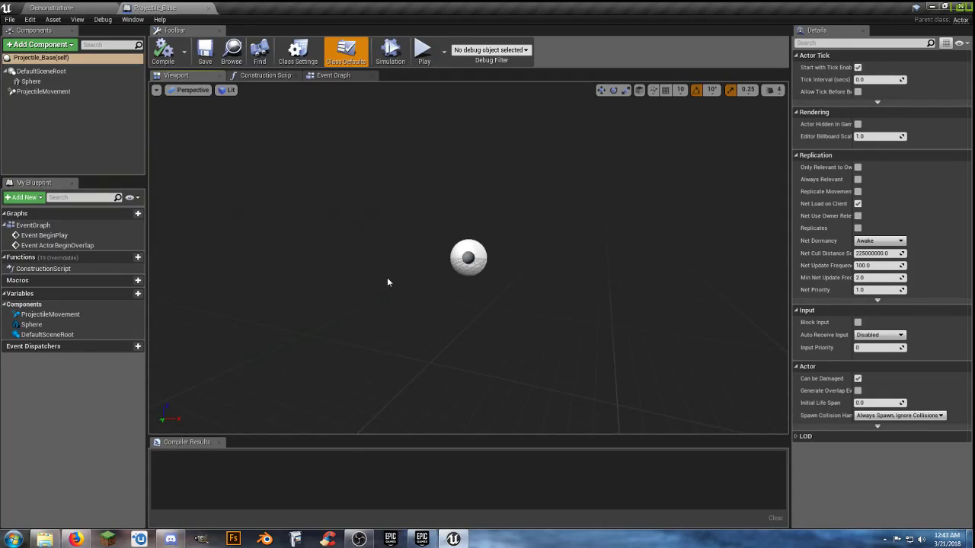
# Add a Sphere Collision component under the Sphere mesh in Projectile_Base and name it Collision
pyautogui.click(42, 83)
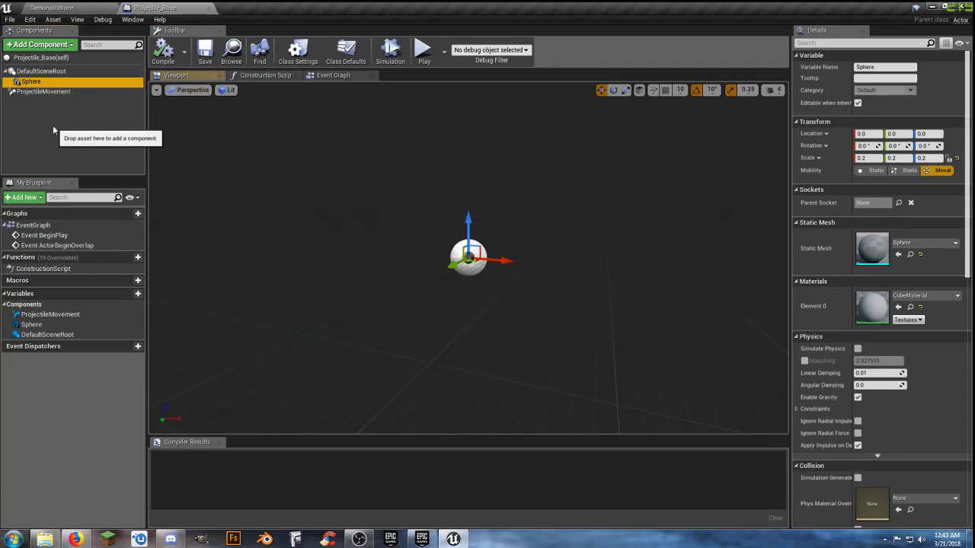
pyautogui.click(51, 46)
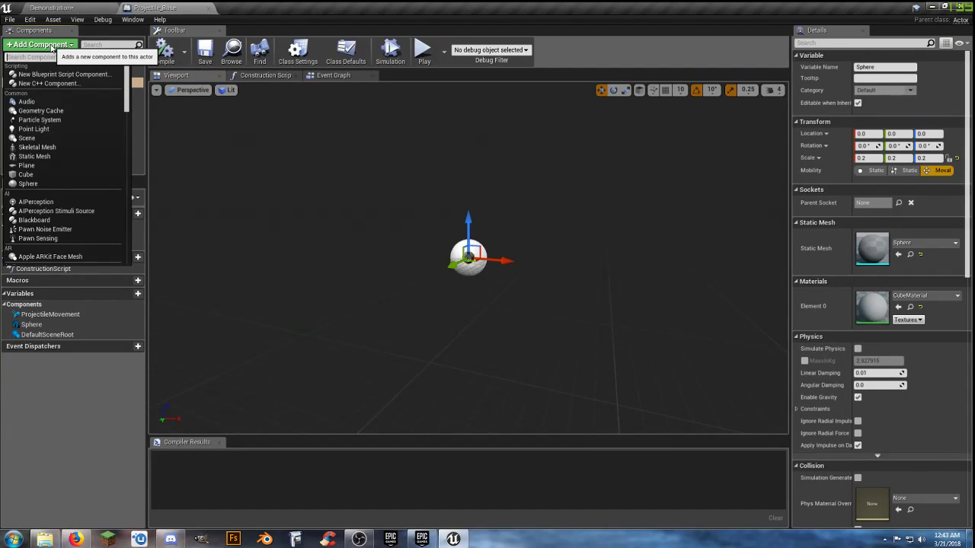
pyautogui.write('col')
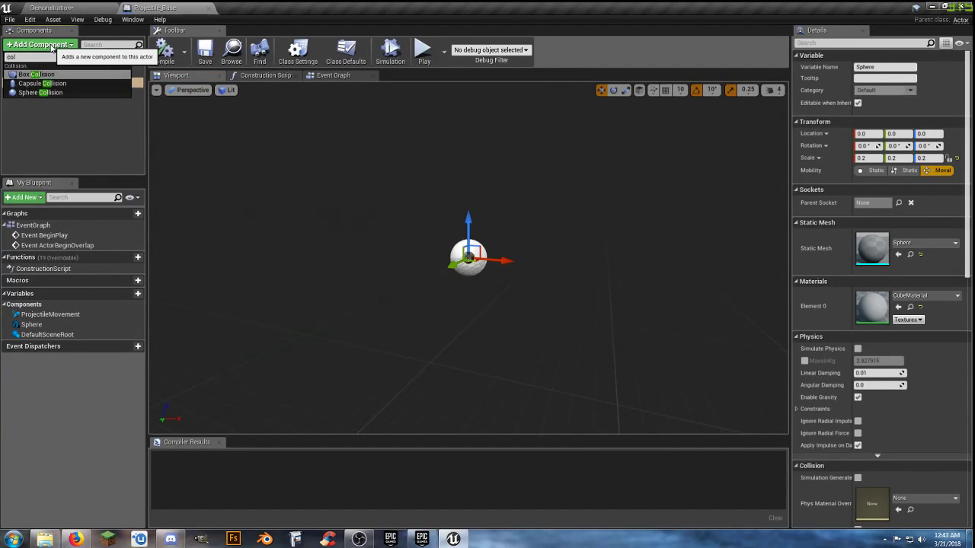
pyautogui.click(51, 92)
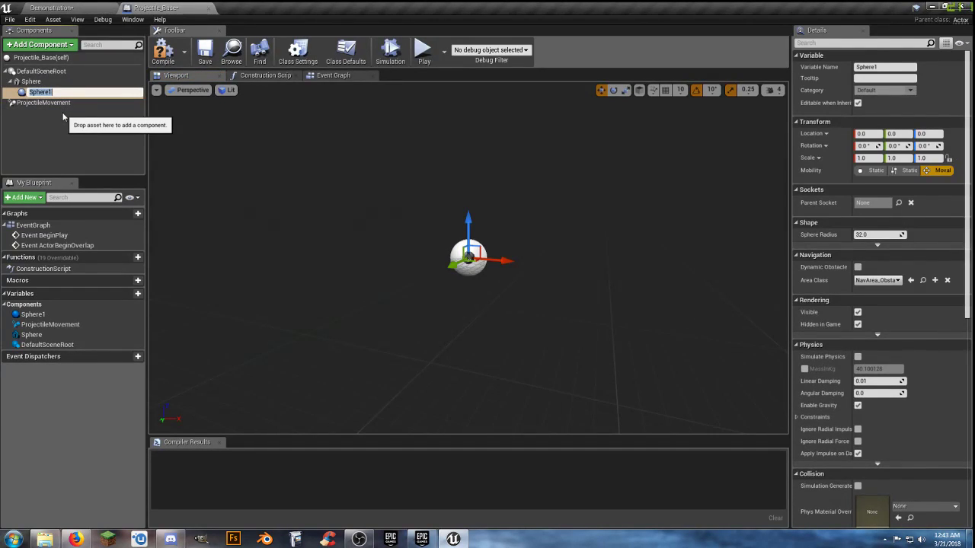
pyautogui.write('Collision')
pyautogui.press('Return')
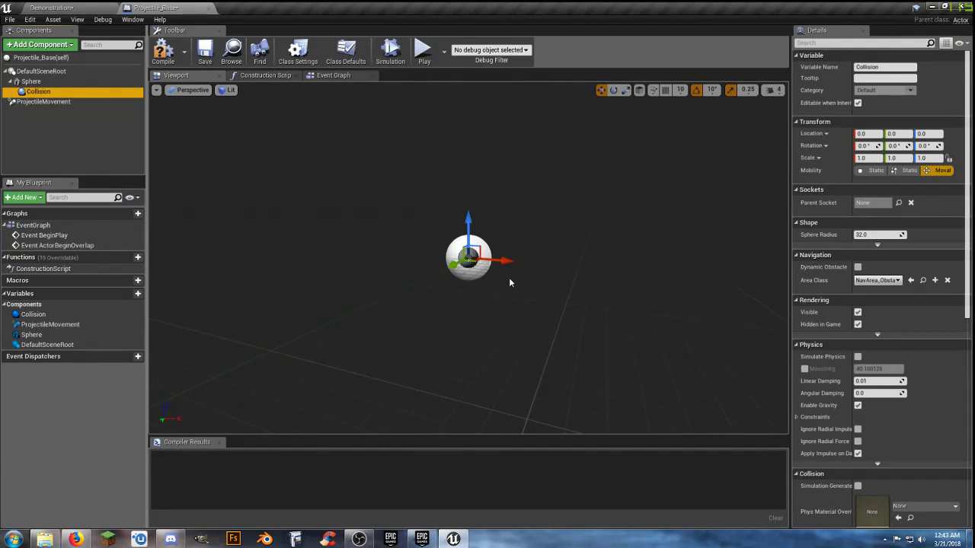
# Set the scale of the Collision component to 2.0 on all three axes
pyautogui.scroll(2, 509, 277)
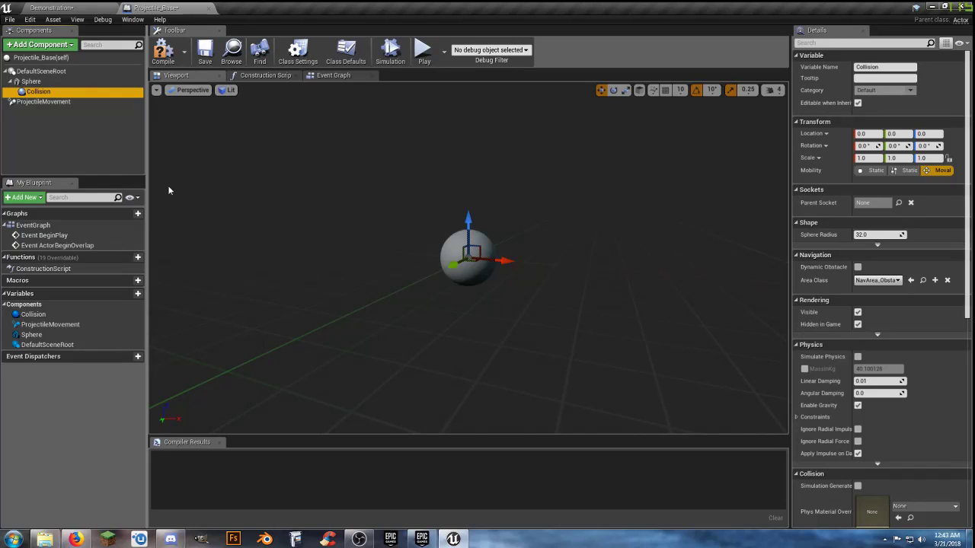
pyautogui.click(876, 158)
pyautogui.write('2')
pyautogui.press('Return')
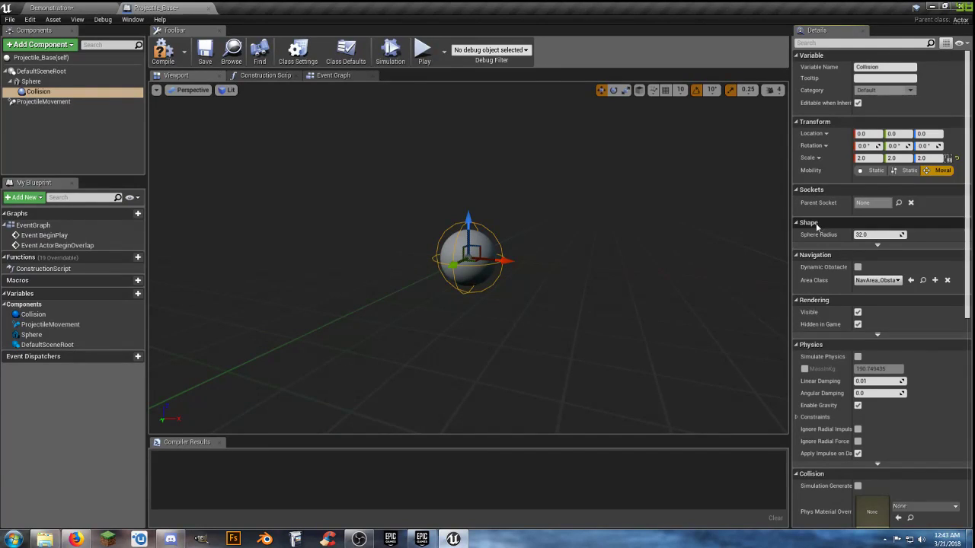
# Compare the collision settings of Sphere and Collision, and widen the property name column to read Collision's full event names
pyautogui.click(32, 82)
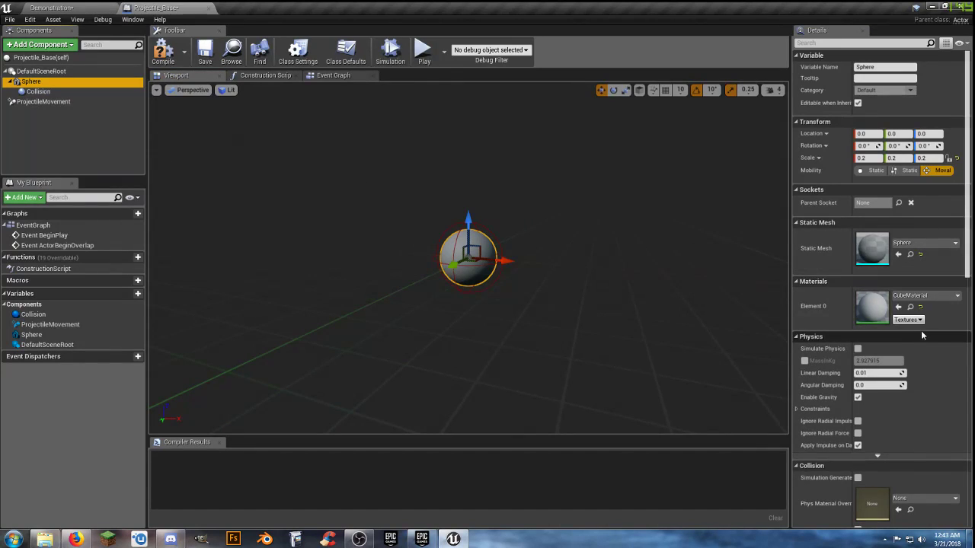
pyautogui.scroll(-5, 938, 340)
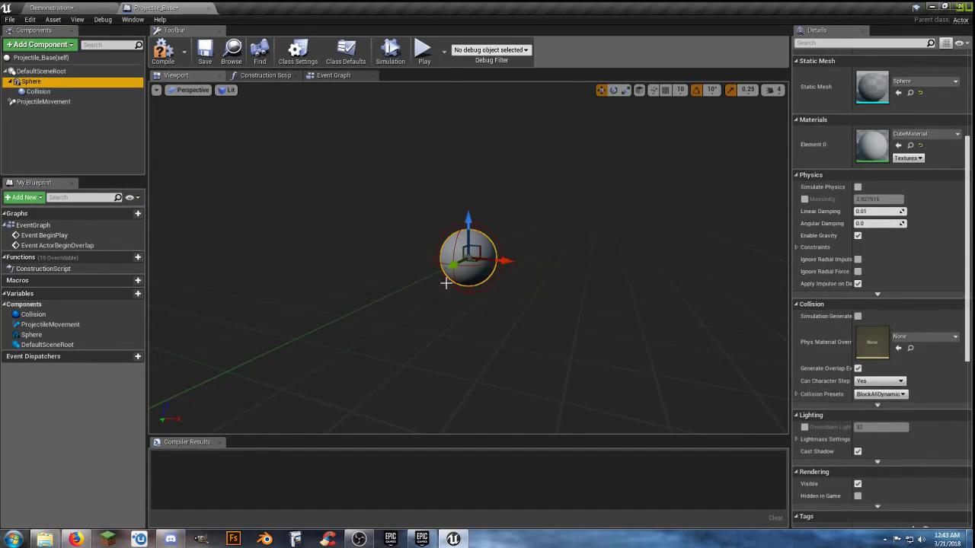
pyautogui.click(53, 92)
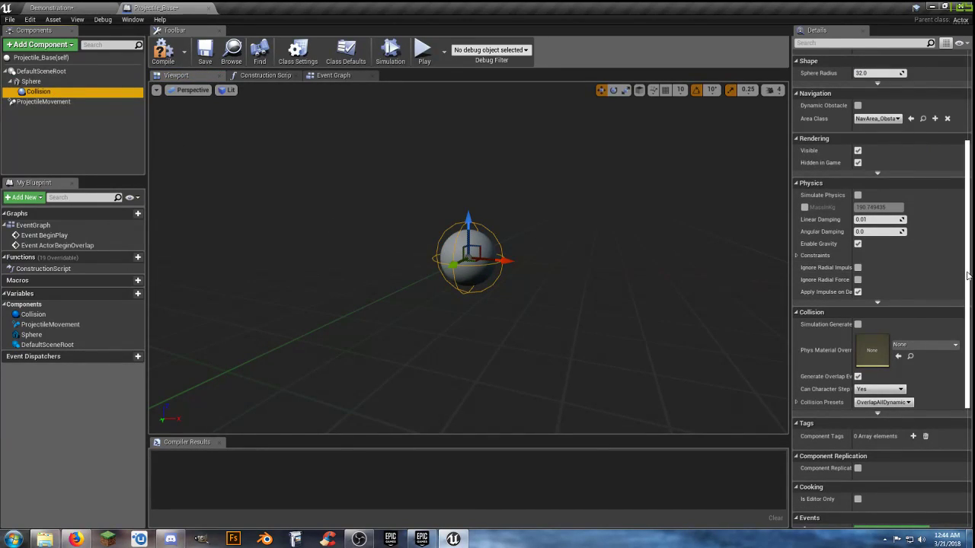
pyautogui.scroll(-5, 968, 276)
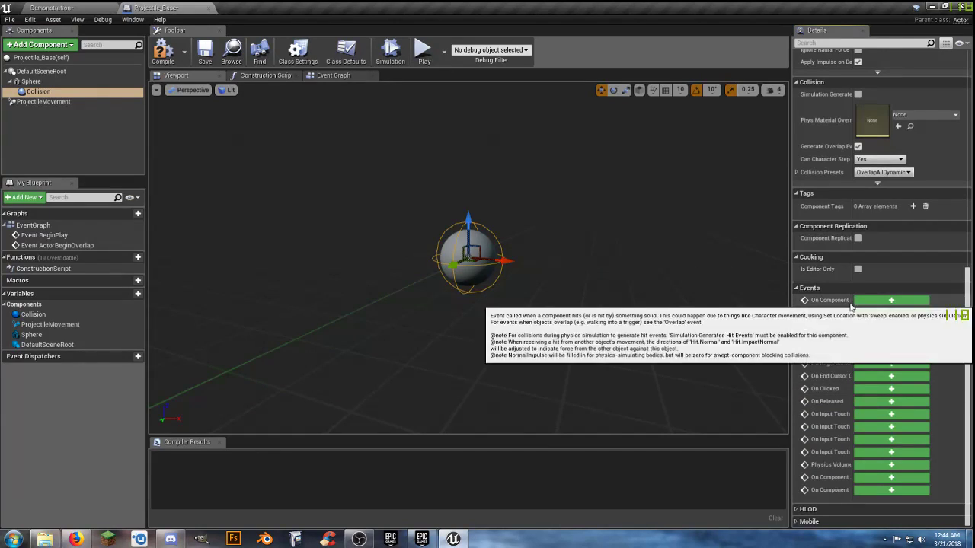
pyautogui.moveTo(851, 306); pyautogui.dragTo(890, 308)
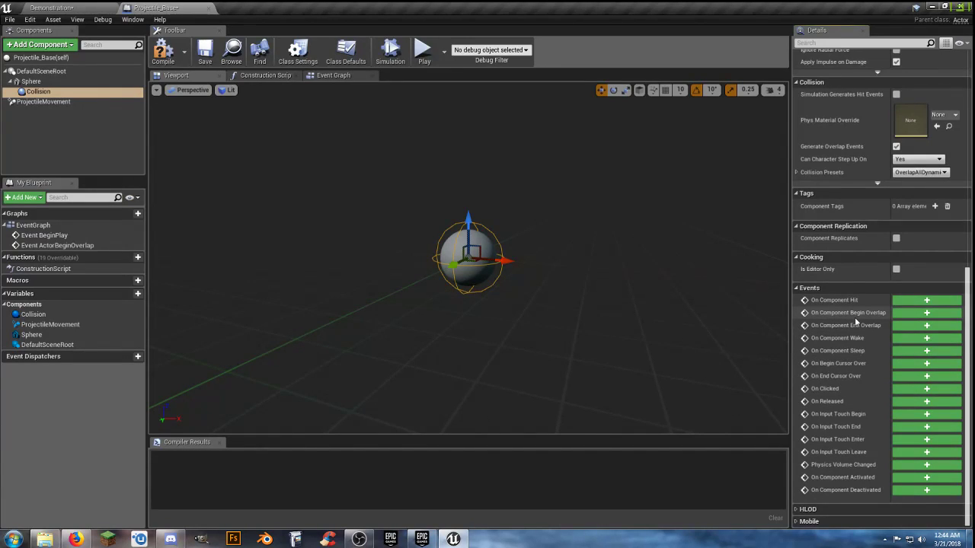
# Add an On Component Begin Overlap event for the Collision component and show it in the Event Graph
pyautogui.click(910, 313)
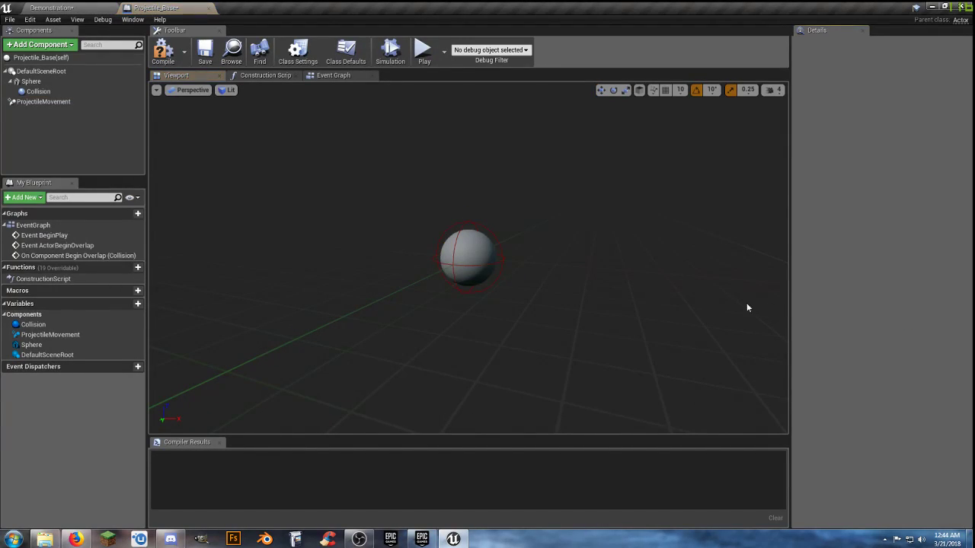
pyautogui.click(329, 75)
pyautogui.moveTo(567, 163); pyautogui.dragTo(526, 361, button='right')
pyautogui.scroll(4, 517, 345)
pyautogui.moveTo(506, 358); pyautogui.dragTo(550, 242, button='right')
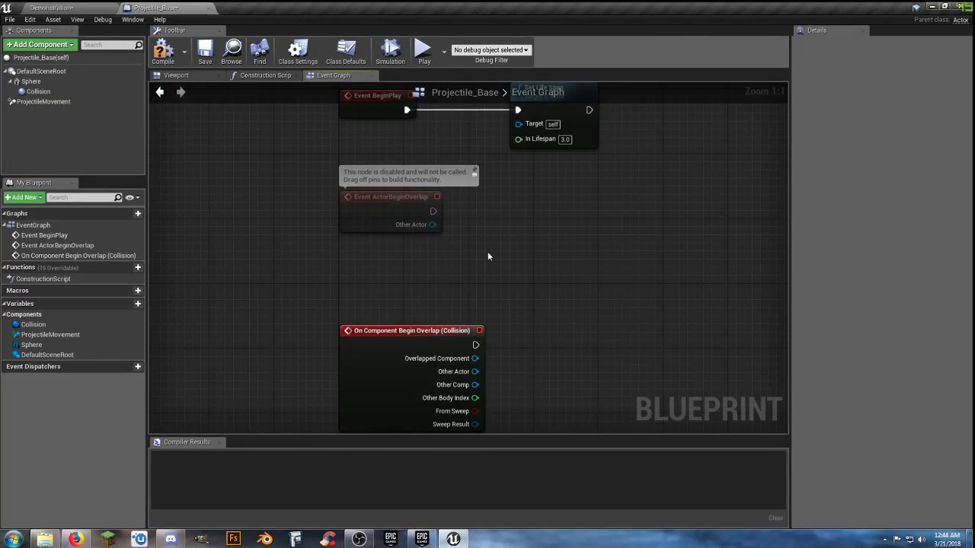
# Space out the overlap events, placing Event ActorBeginOverlap lower under BeginPlay and On Component Begin Overlap (Collision) well below it
pyautogui.moveTo(398, 334); pyautogui.dragTo(398, 293)
pyautogui.click(430, 249)
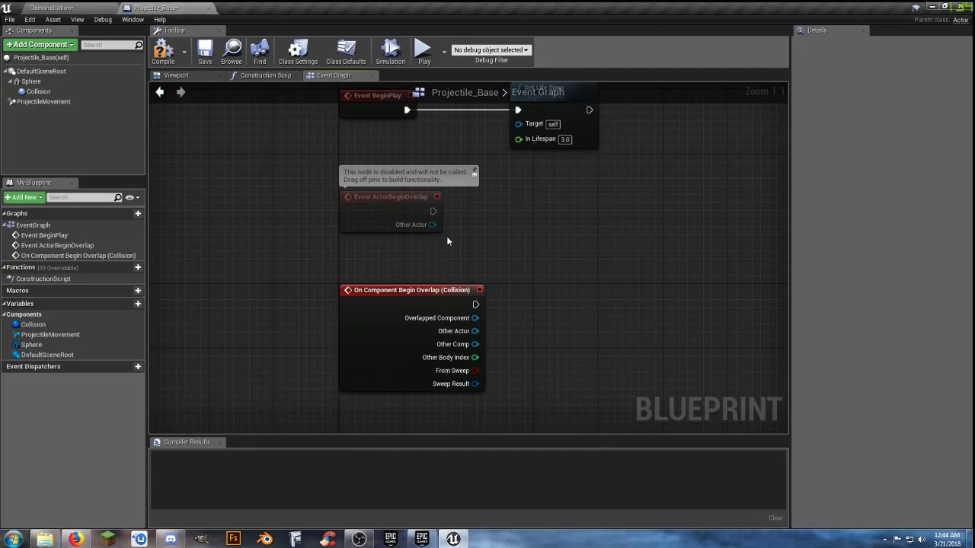
pyautogui.moveTo(460, 259); pyautogui.dragTo(489, 246, button='right')
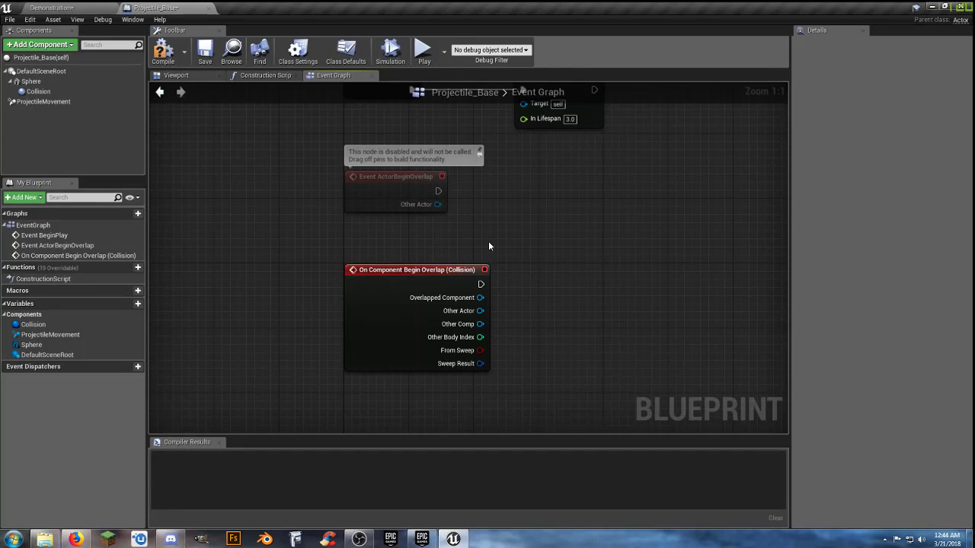
pyautogui.moveTo(408, 269)
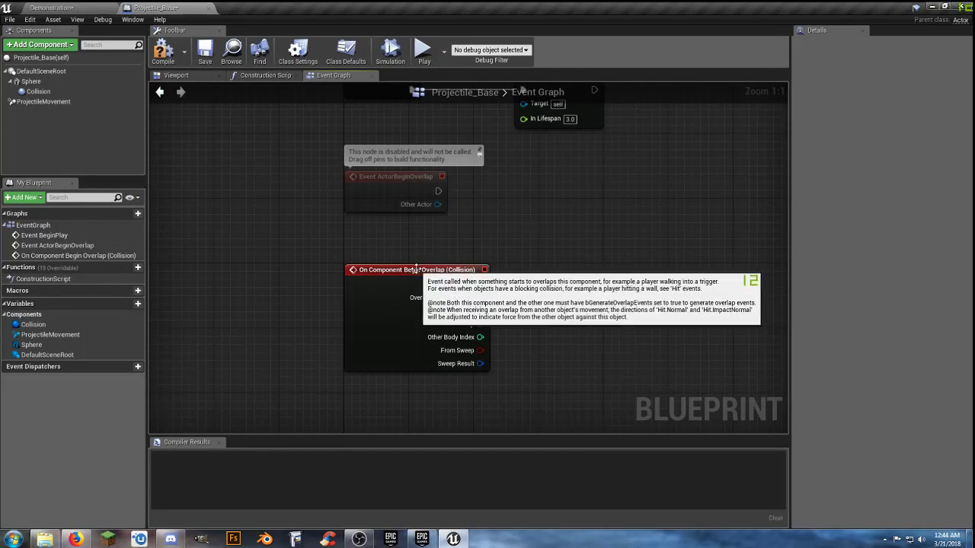
pyautogui.moveTo(408, 270); pyautogui.dragTo(412, 337)
pyautogui.click(492, 225)
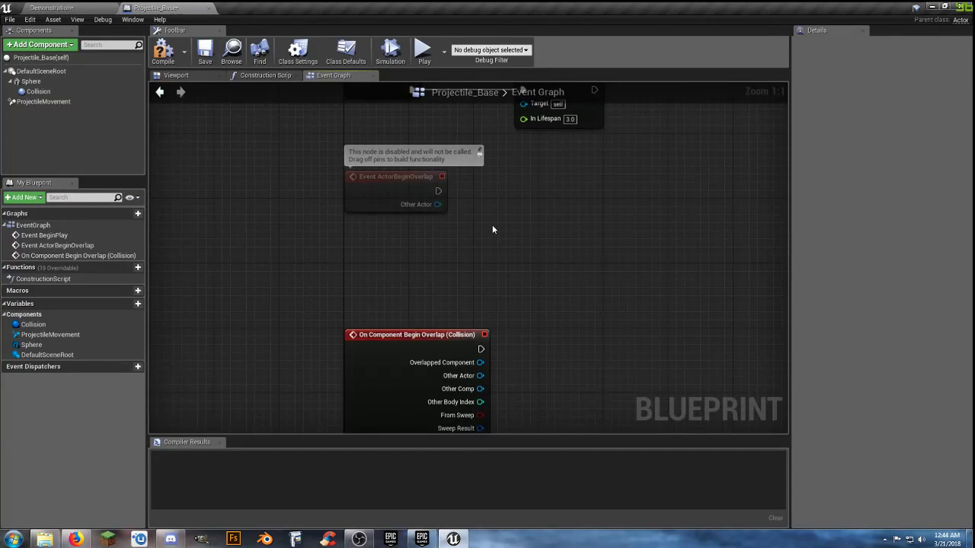
pyautogui.moveTo(492, 225); pyautogui.dragTo(457, 273, button='right')
pyautogui.moveTo(387, 240)
pyautogui.moveTo(387, 241); pyautogui.dragTo(387, 269)
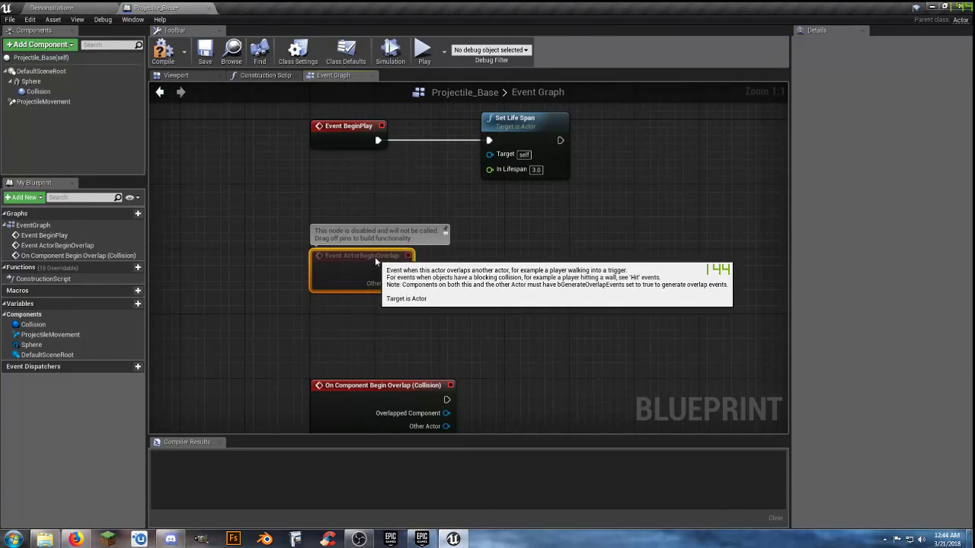
pyautogui.click(428, 303)
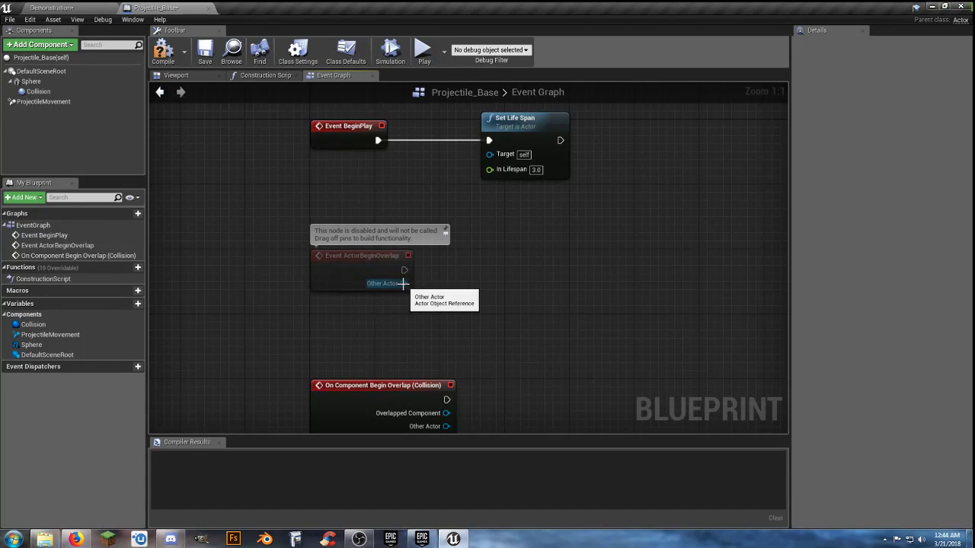
# Add a Cast To Player_Base node from the Other Actor output of Event ActorBeginOverlap
pyautogui.moveTo(403, 283); pyautogui.dragTo(453, 286)
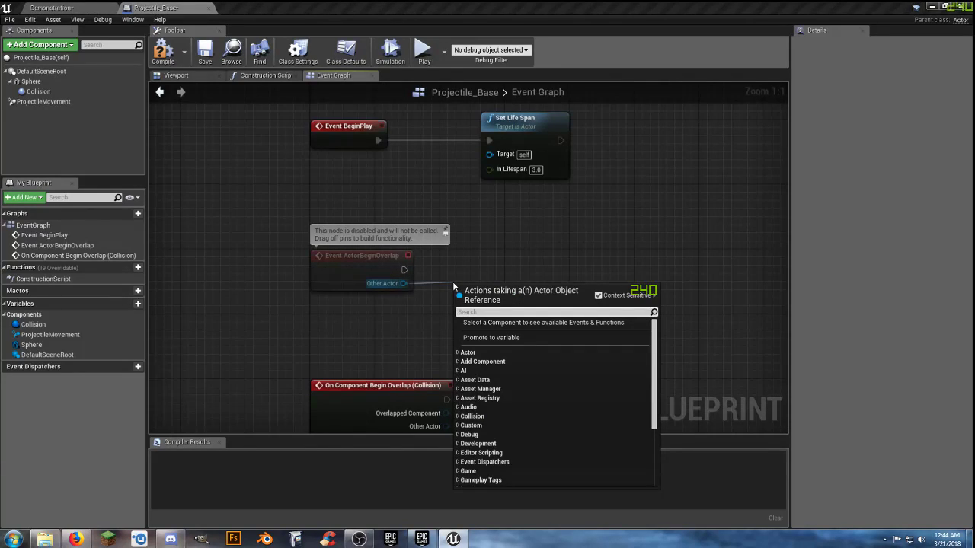
pyautogui.write('player')
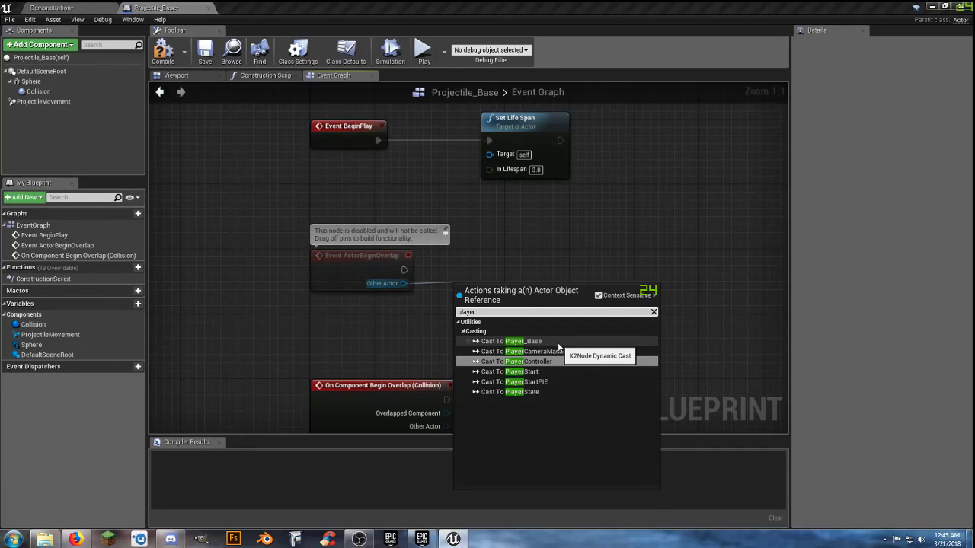
pyautogui.click(559, 343)
pyautogui.moveTo(482, 265); pyautogui.dragTo(475, 258)
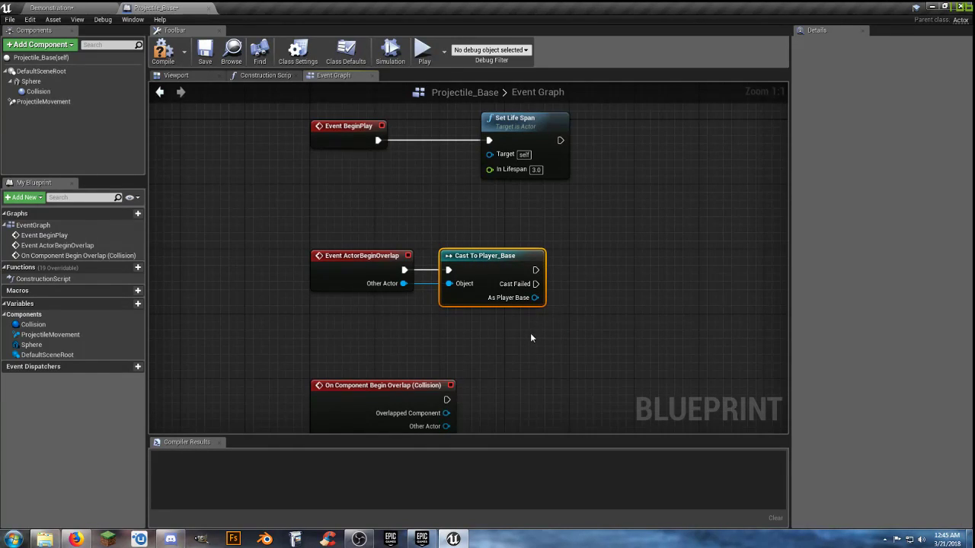
pyautogui.moveTo(487, 260); pyautogui.dragTo(610, 261)
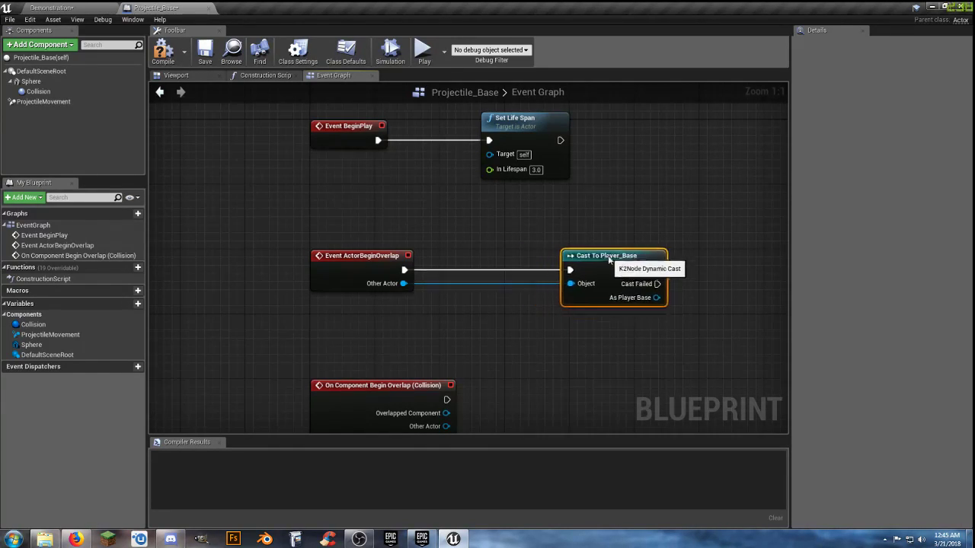
pyautogui.moveTo(404, 284); pyautogui.dragTo(450, 310)
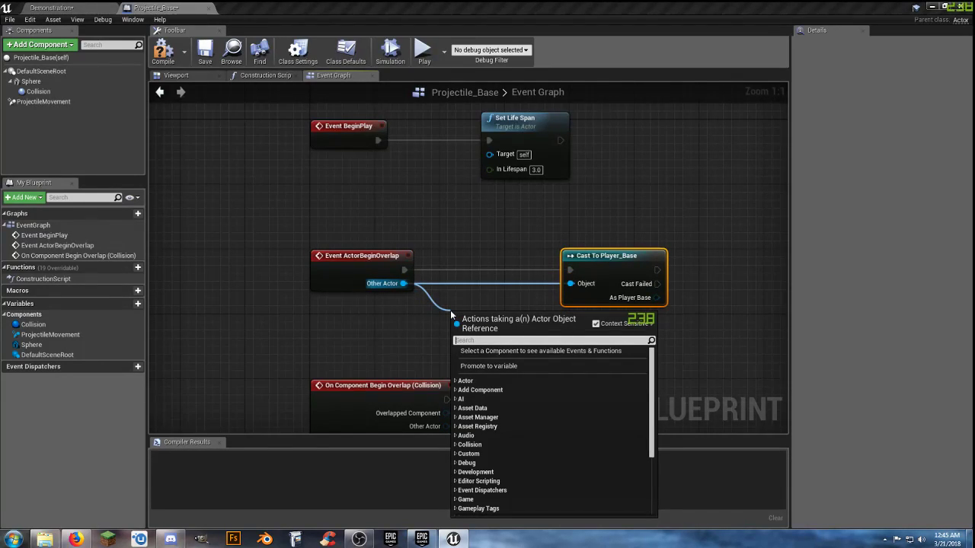
pyautogui.write('allac')
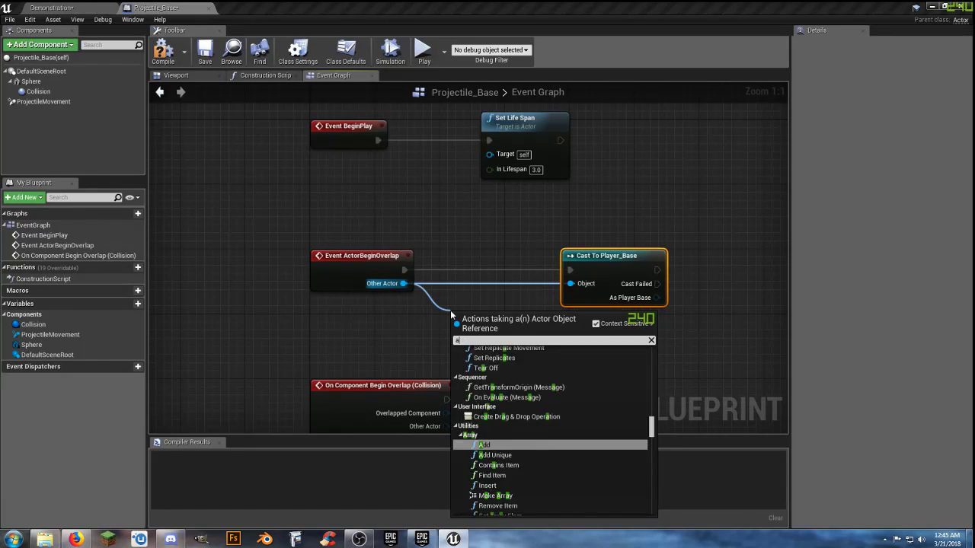
pyautogui.press('BackSpace')
pyautogui.press('BackSpace')
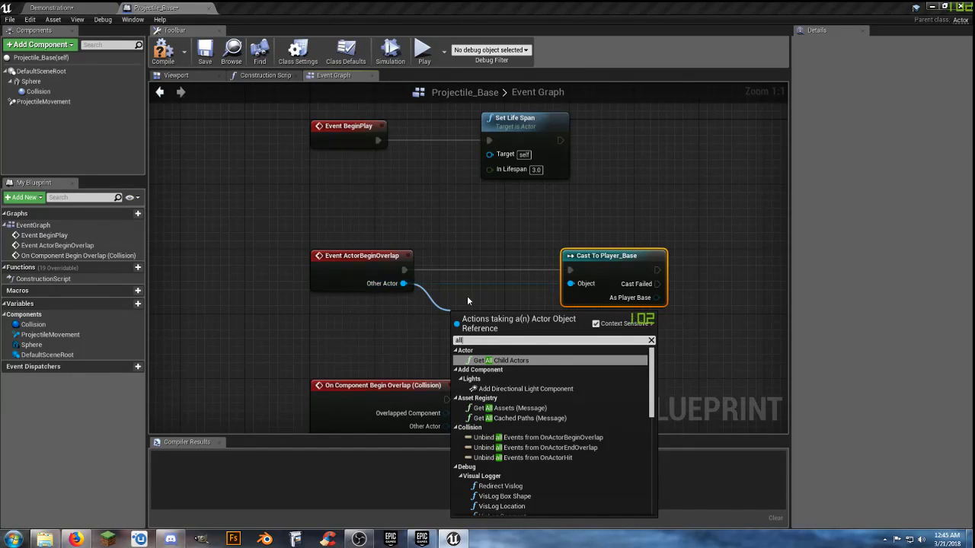
pyautogui.click(610, 252)
pyautogui.moveTo(601, 257); pyautogui.dragTo(483, 259)
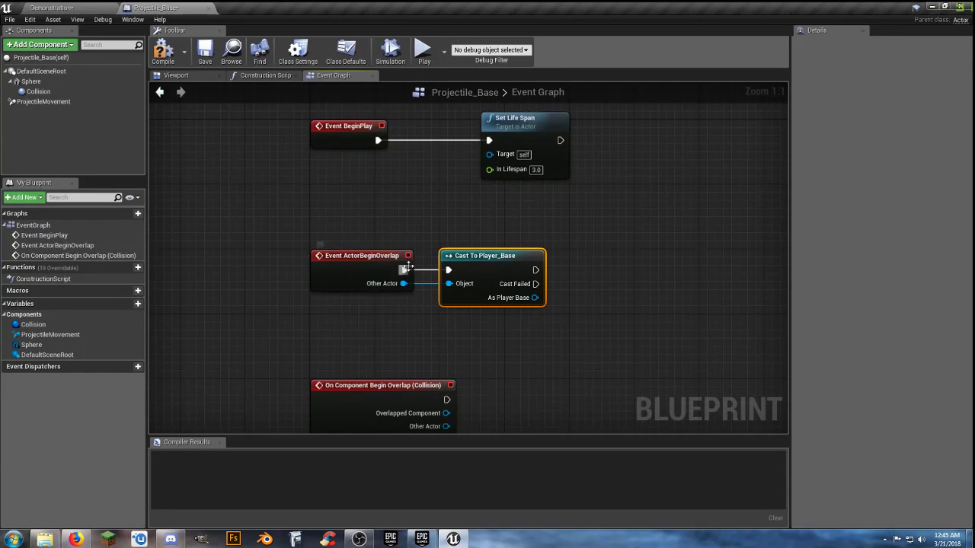
# Place a Player_Base character from Characters/Player/Blueprints in front of the arched building in the Demonstration level
pyautogui.moveTo(489, 340); pyautogui.dragTo(440, 315, button='right')
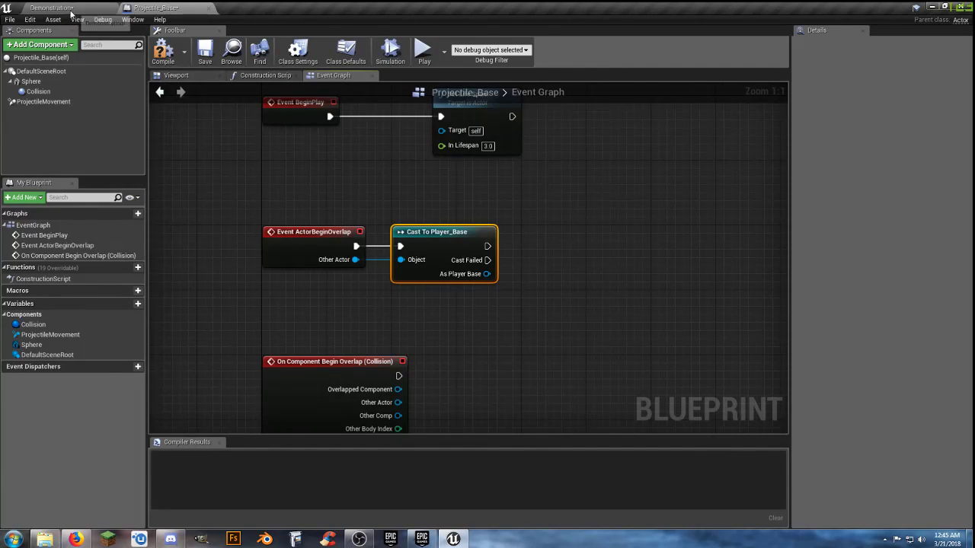
pyautogui.click(72, 7)
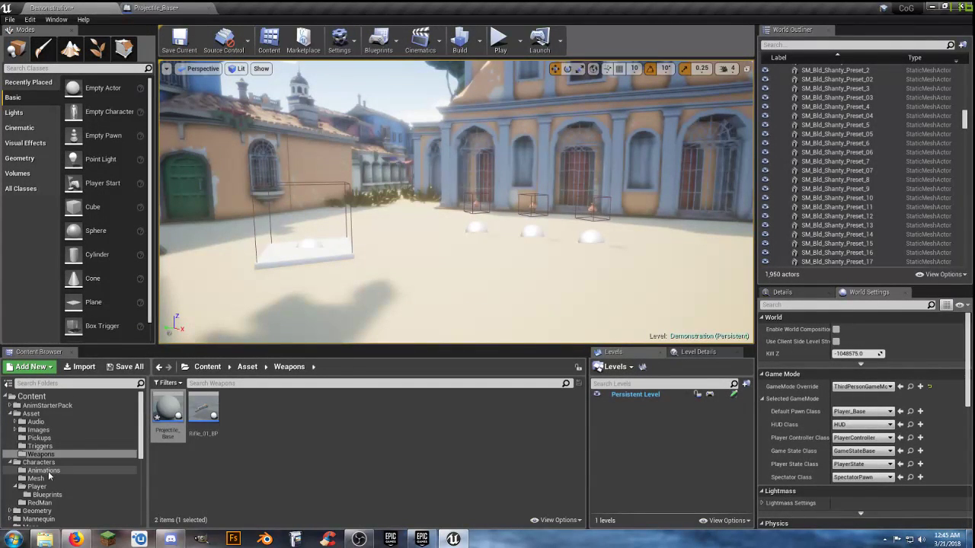
pyautogui.click(44, 495)
pyautogui.moveTo(373, 328); pyautogui.dragTo(396, 328, button='right')
pyautogui.press('w')
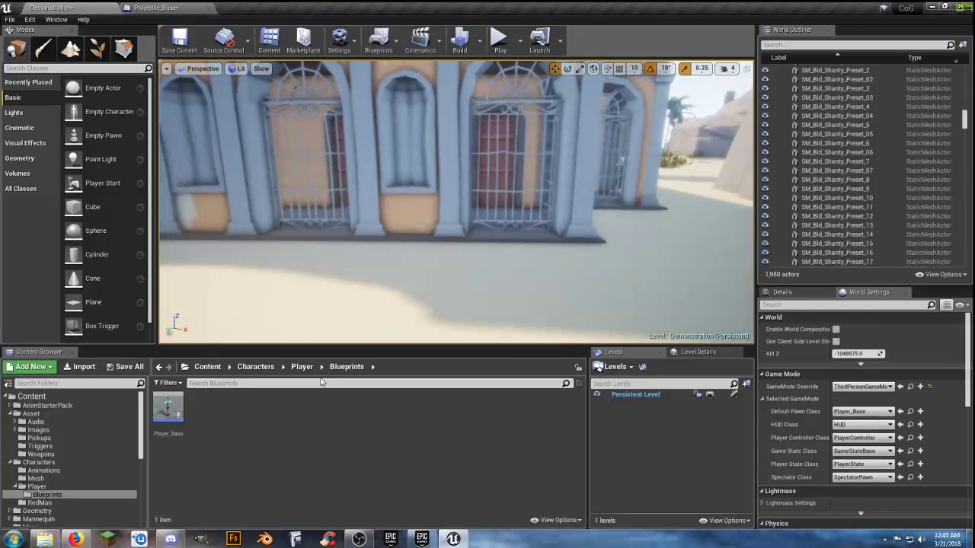
pyautogui.moveTo(168, 409); pyautogui.dragTo(388, 268)
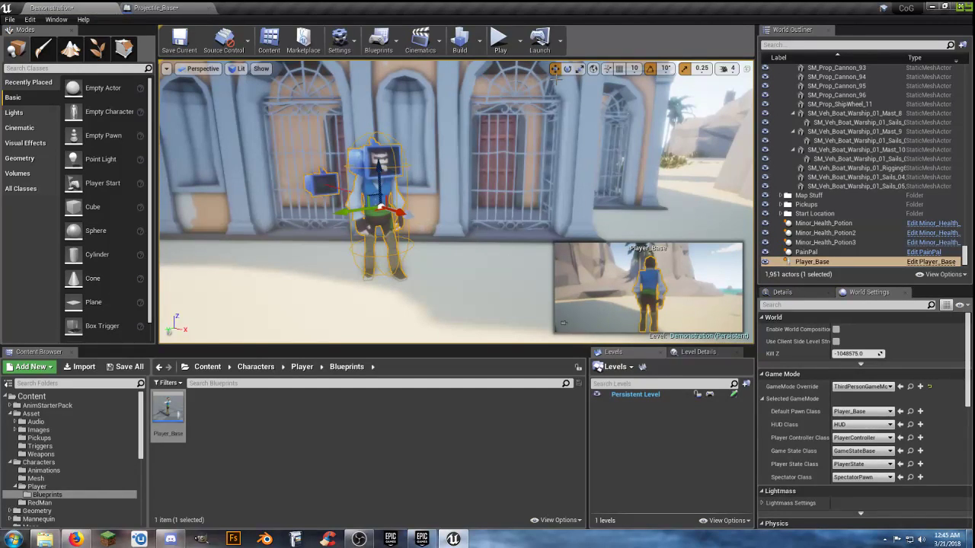
pyautogui.press('s')
pyautogui.moveTo(389, 268); pyautogui.dragTo(358, 269, button='right')
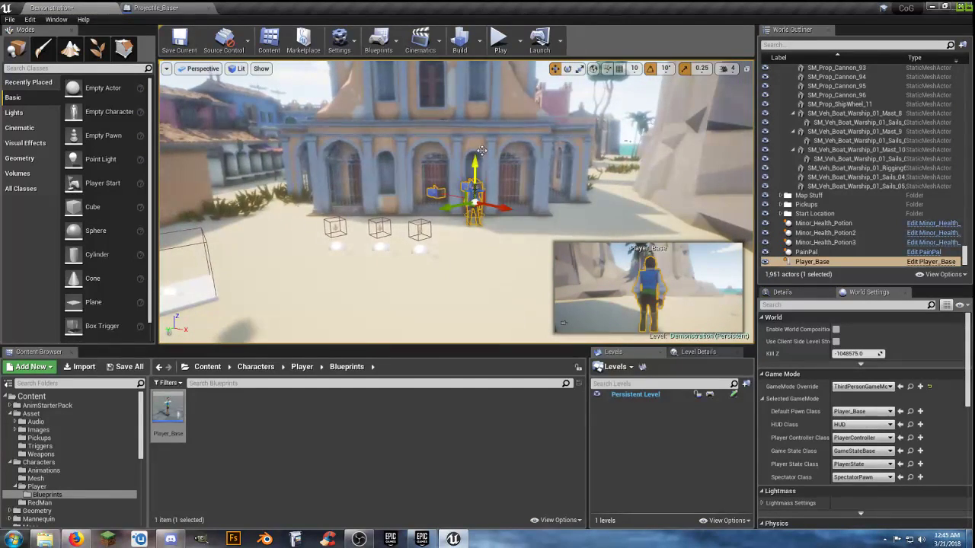
# Play the level in the viewport and run in aiming view to the placed Player_Base character
pyautogui.click(499, 43)
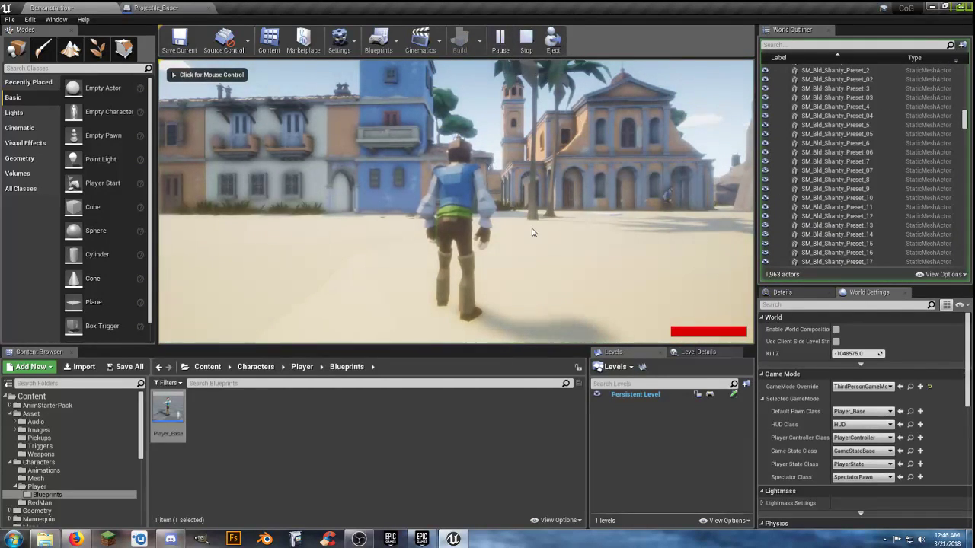
pyautogui.click(531, 232)
pyautogui.press('w')
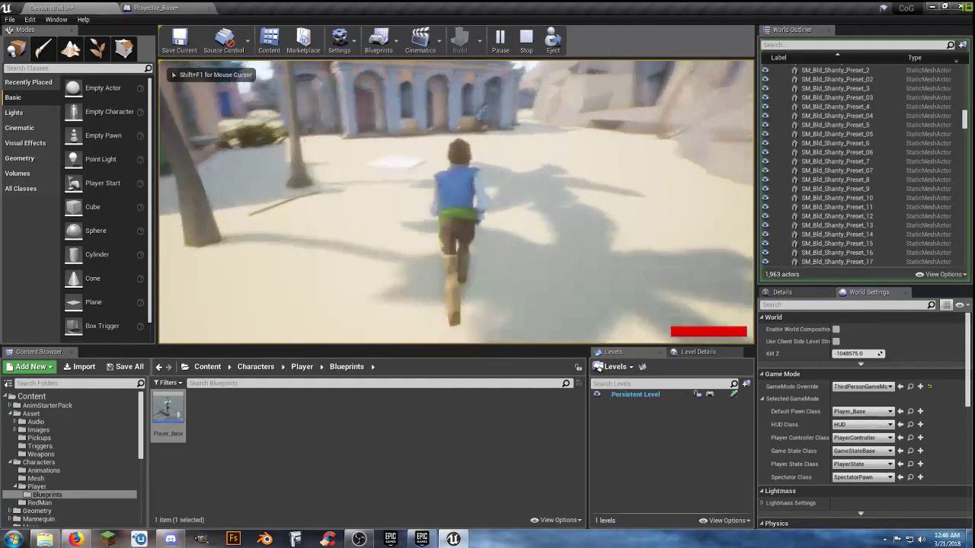
pyautogui.rightClick(456, 201)
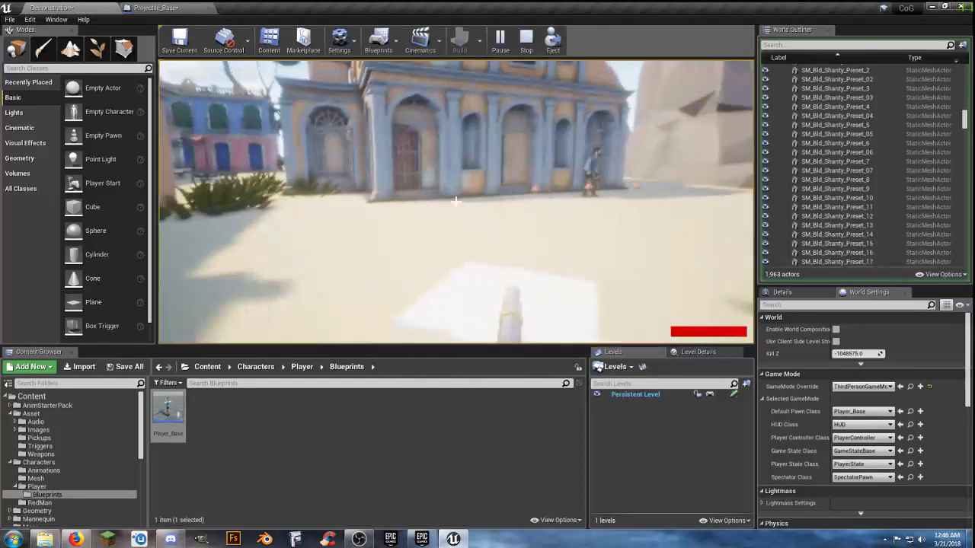
pyautogui.press('v')
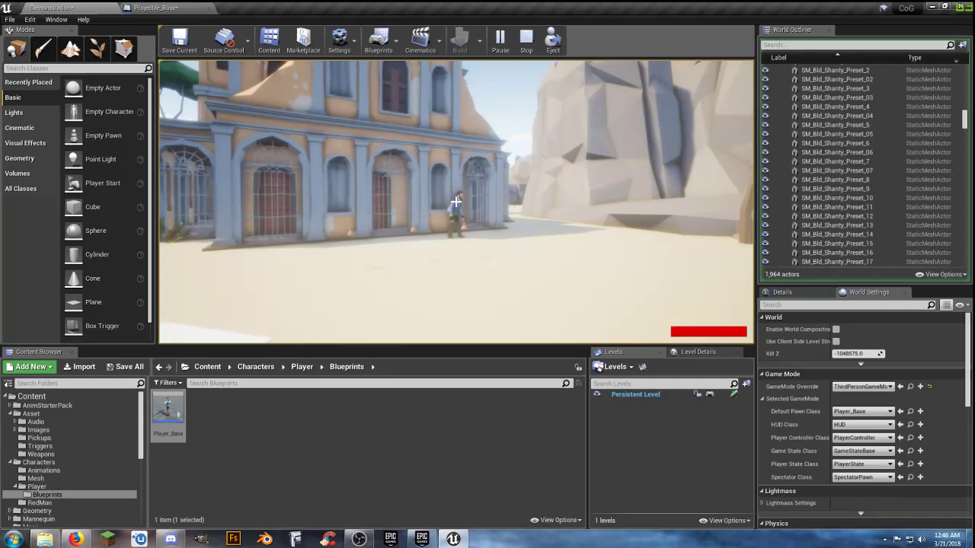
pyautogui.press('w')
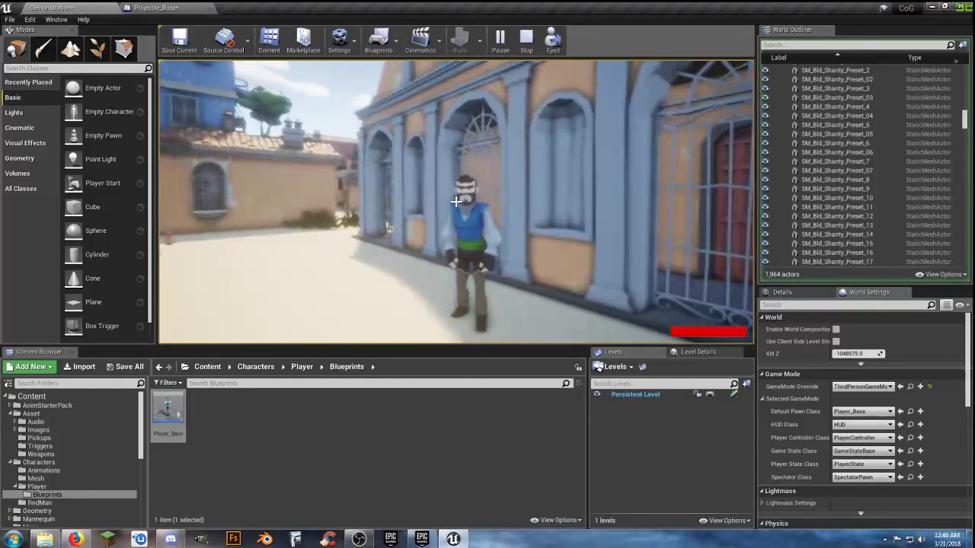
# Circle around the placed Player_Base character to examine it as a target, and end the play session
pyautogui.press('d')
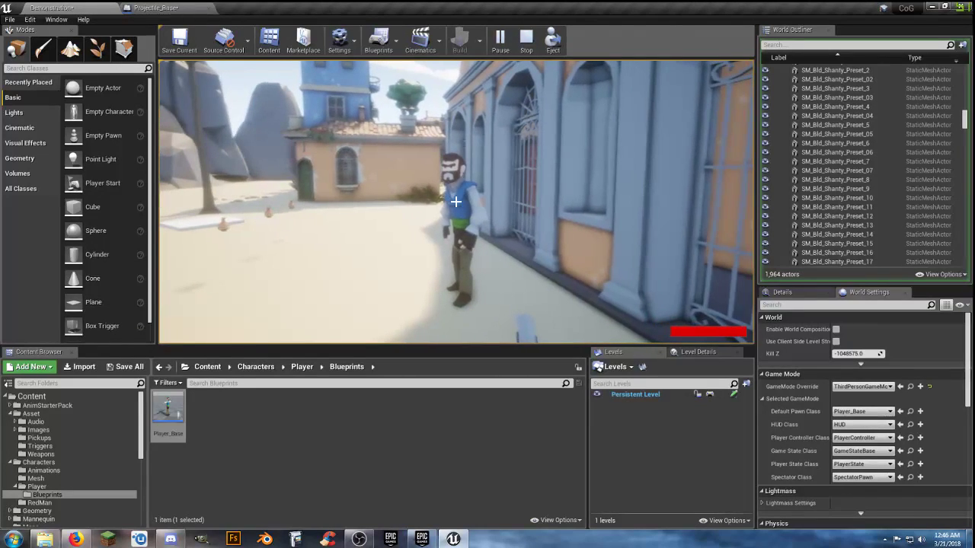
pyautogui.press('d')
pyautogui.press('d')
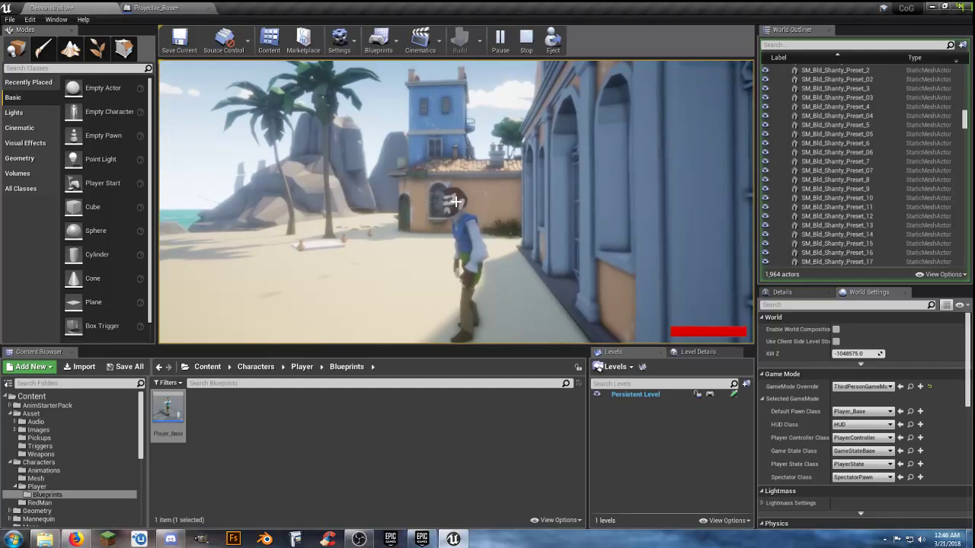
pyautogui.press('a')
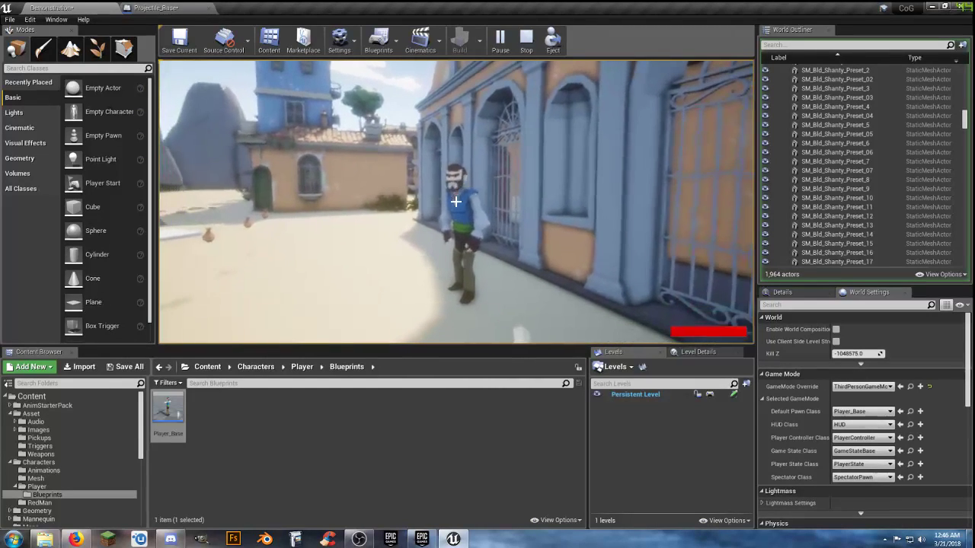
pyautogui.press('a')
pyautogui.press('s')
pyautogui.press('s')
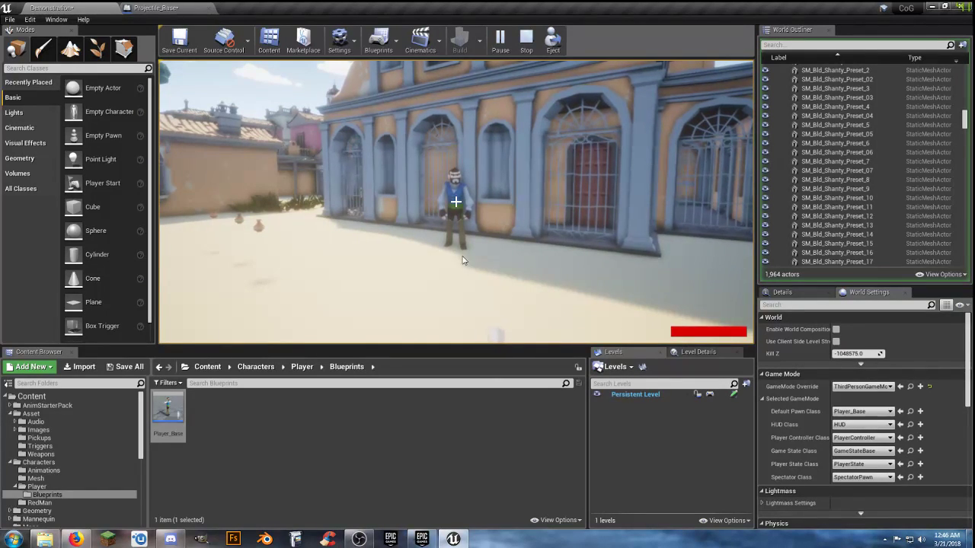
pyautogui.press('Escape')
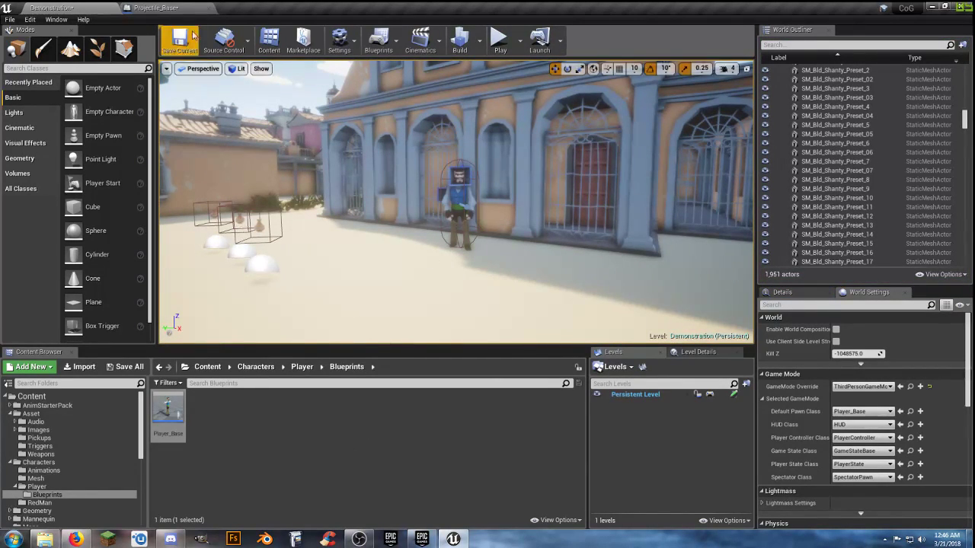
# In the Projectile_Base event graph, add a Get Health node from the As Player Base output of the cast
pyautogui.click(176, 9)
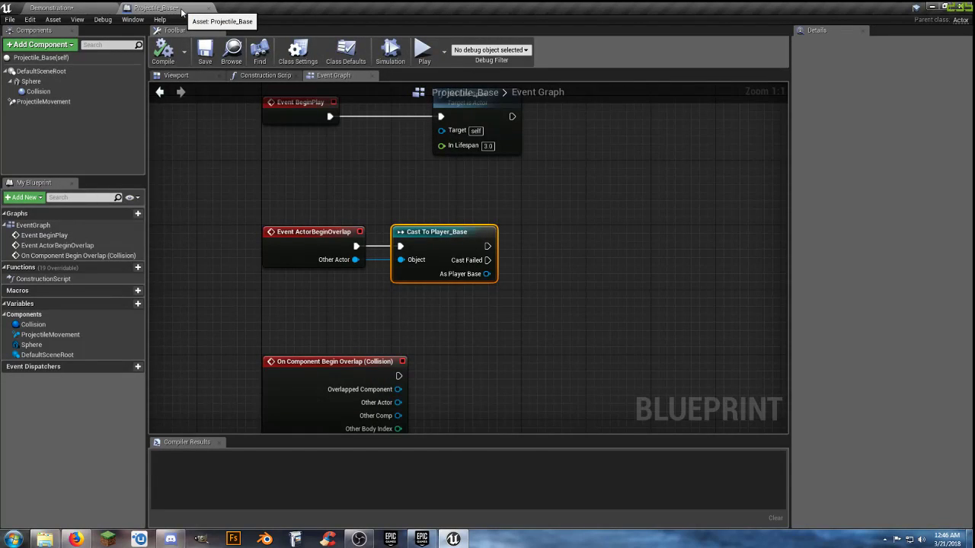
pyautogui.moveTo(501, 303); pyautogui.dragTo(437, 279, button='right')
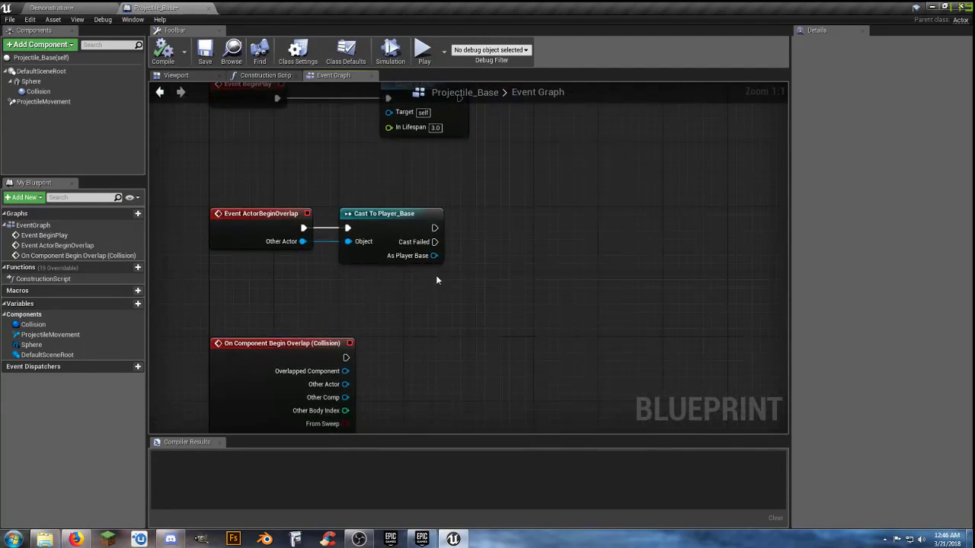
pyautogui.moveTo(433, 255); pyautogui.dragTo(473, 270)
pyautogui.write('get')
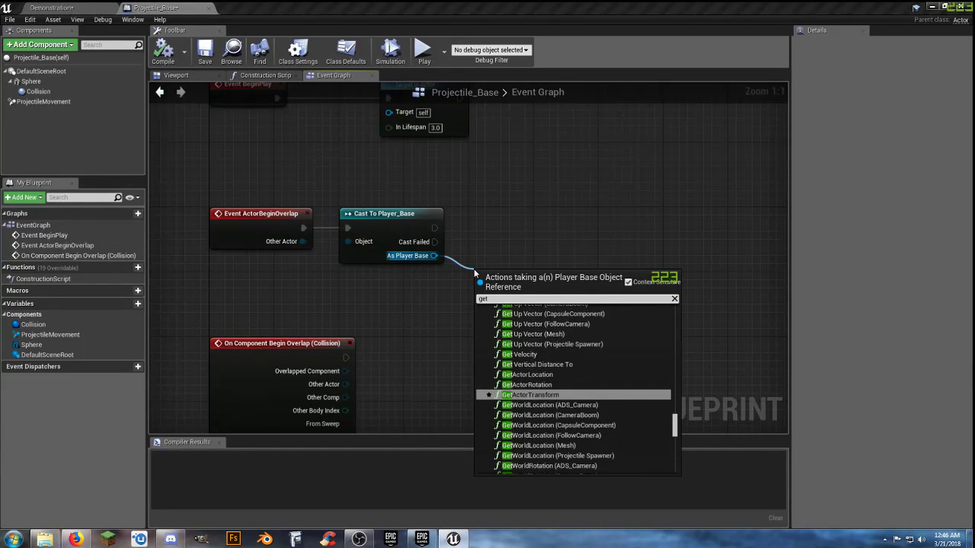
pyautogui.write('g')
pyautogui.press('BackSpace')
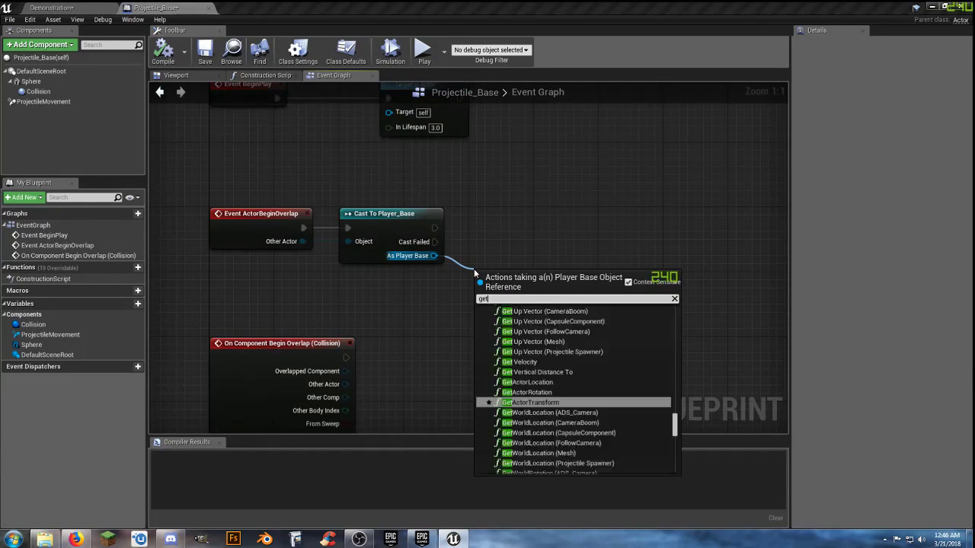
pyautogui.write('h')
pyautogui.click(518, 366)
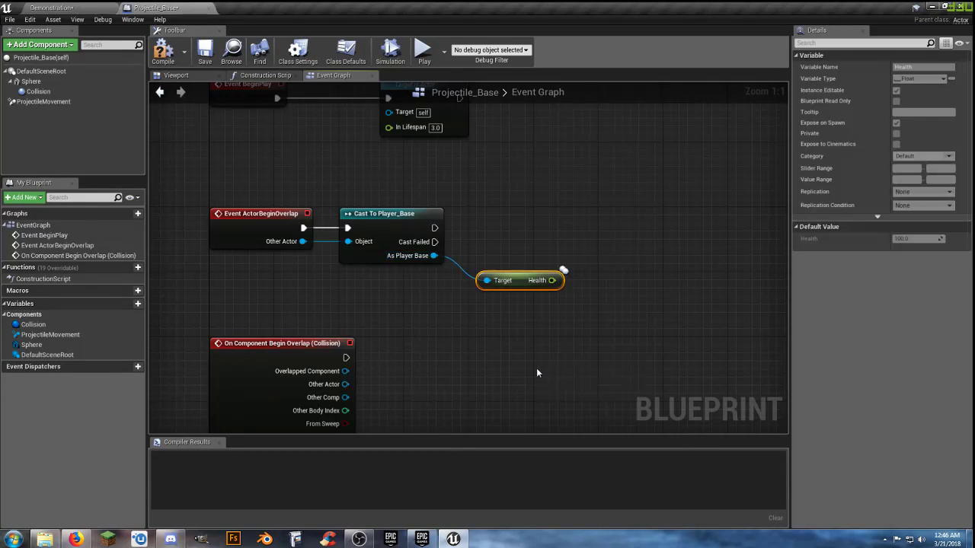
pyautogui.moveTo(513, 281); pyautogui.dragTo(504, 273)
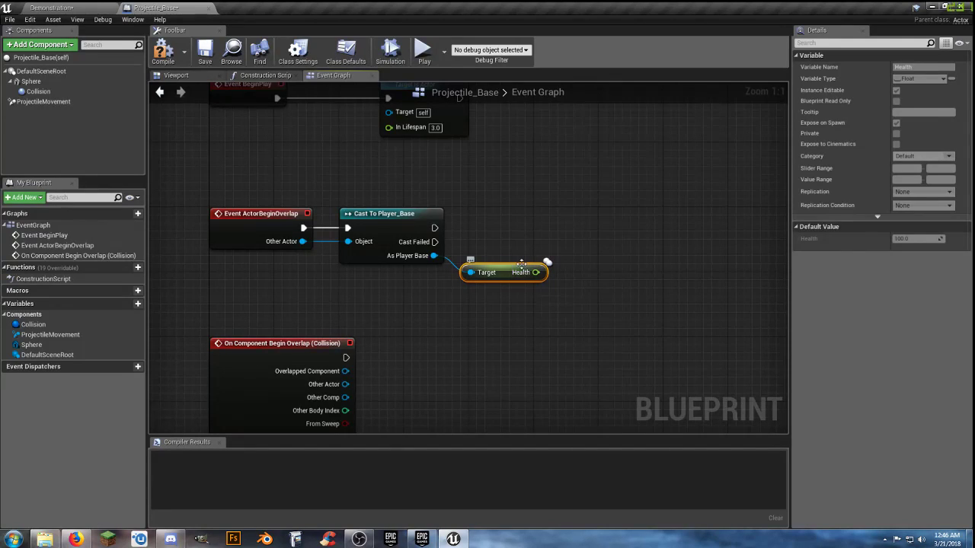
# Add a Set Health node targeting As Player Base and connect its execution input to the successful cast output
pyautogui.moveTo(434, 255); pyautogui.dragTo(522, 311)
pyautogui.write('sethe')
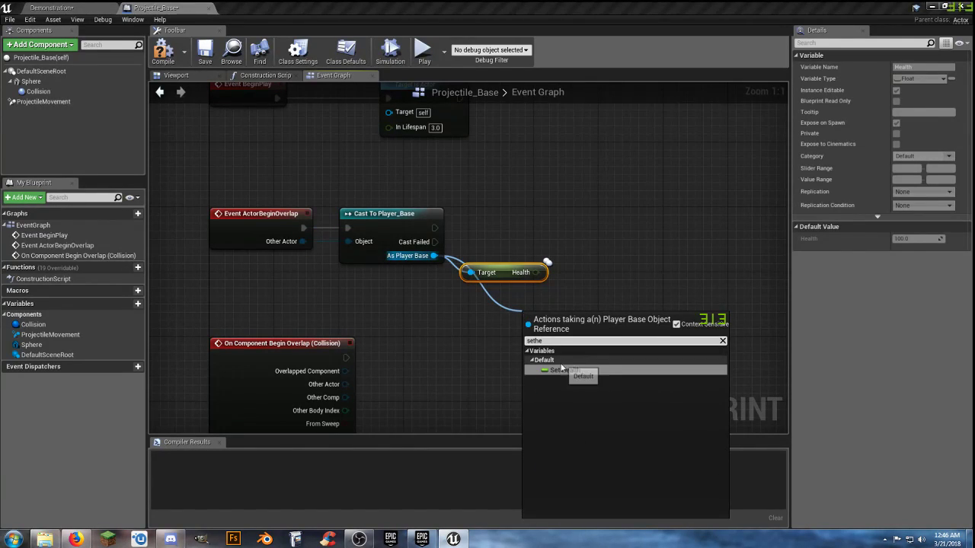
pyautogui.click(565, 371)
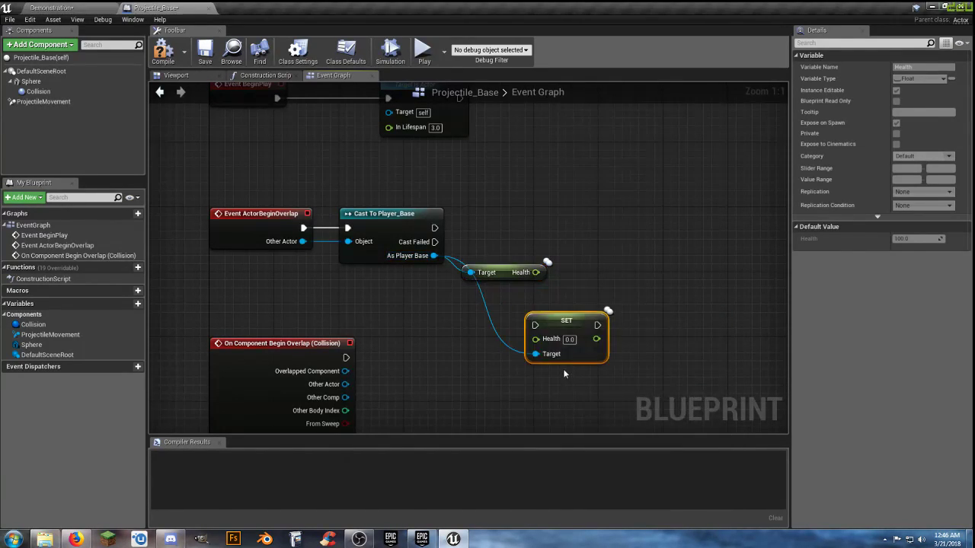
pyautogui.moveTo(550, 322)
pyautogui.mouseDown()
pyautogui.moveTo(614, 273)
pyautogui.moveTo(659, 217)
pyautogui.mouseUp()
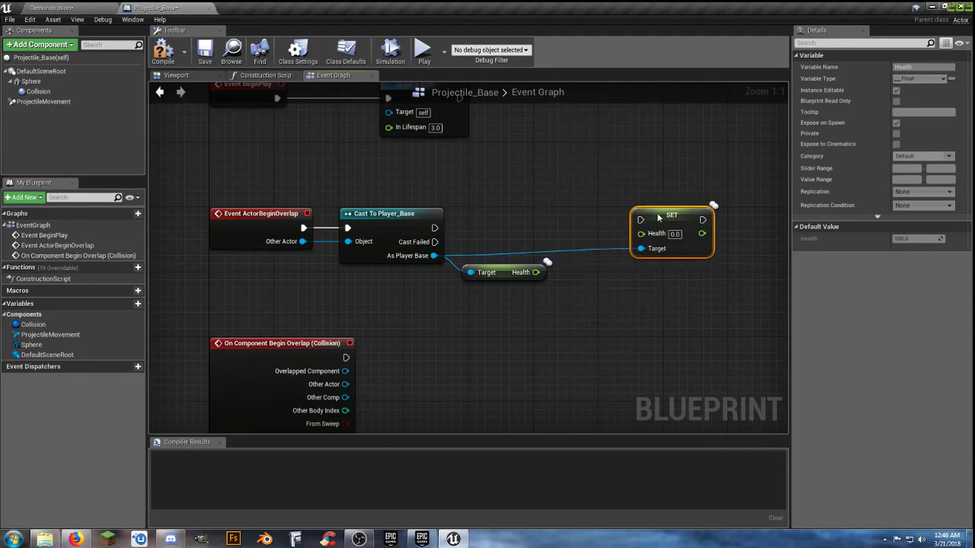
pyautogui.moveTo(436, 228)
pyautogui.mouseDown()
pyautogui.moveTo(653, 220)
pyautogui.moveTo(670, 231)
pyautogui.mouseUp()
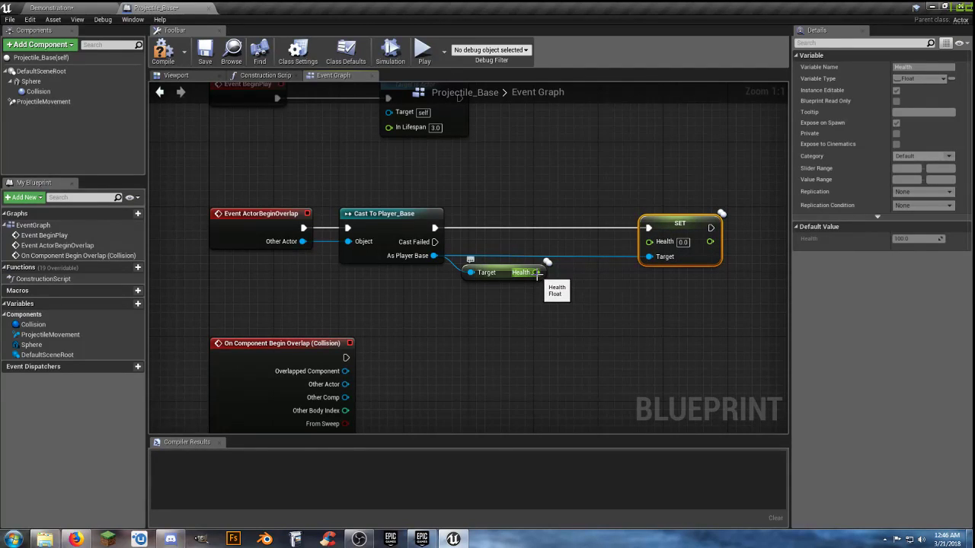
# Subtract 20 from the Health value with a float subtraction node and feed the result into the Set Health node
pyautogui.moveTo(537, 273); pyautogui.dragTo(567, 285)
pyautogui.write('-')
pyautogui.click(626, 347)
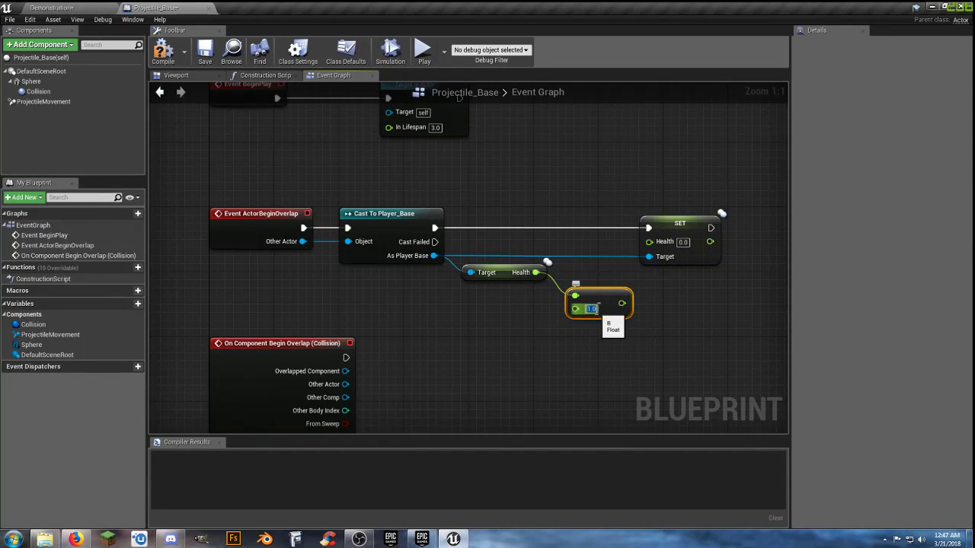
pyautogui.write('20')
pyautogui.press('Return')
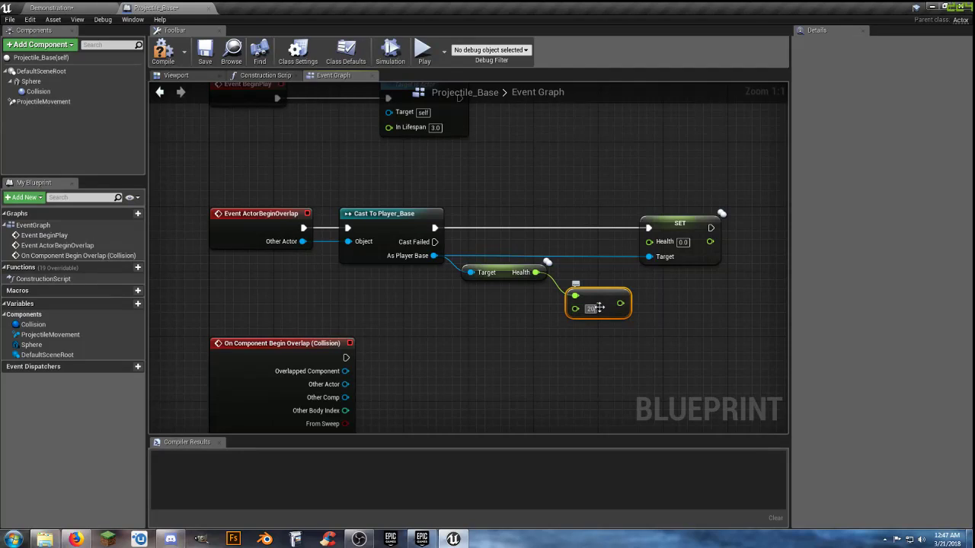
pyautogui.moveTo(611, 302); pyautogui.dragTo(612, 262)
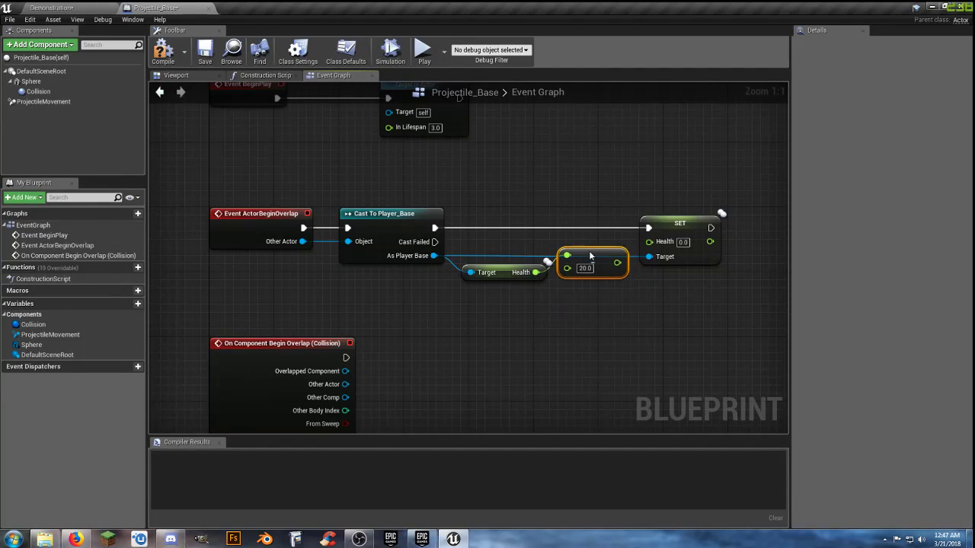
pyautogui.moveTo(658, 225); pyautogui.dragTo(674, 225)
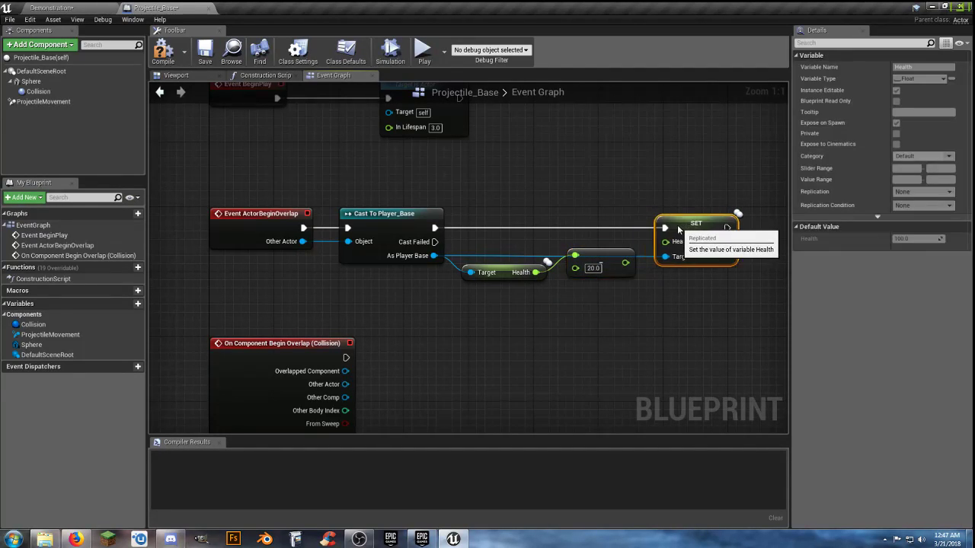
pyautogui.moveTo(625, 262)
pyautogui.mouseDown()
pyautogui.moveTo(680, 257)
pyautogui.moveTo(668, 241)
pyautogui.mouseUp()
pyautogui.click(623, 322)
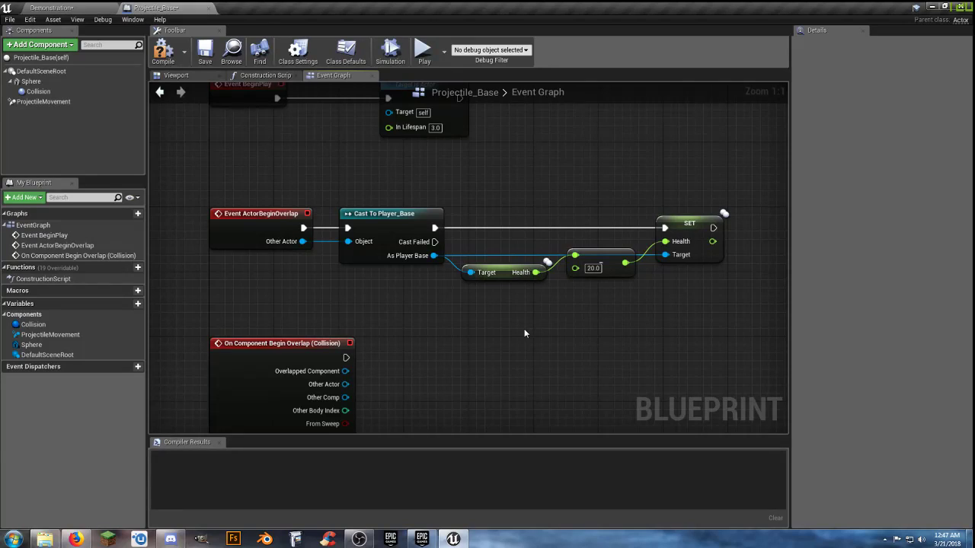
# Compile and save the Projectile_Base blueprint
pyautogui.moveTo(565, 325); pyautogui.dragTo(504, 324, button='right')
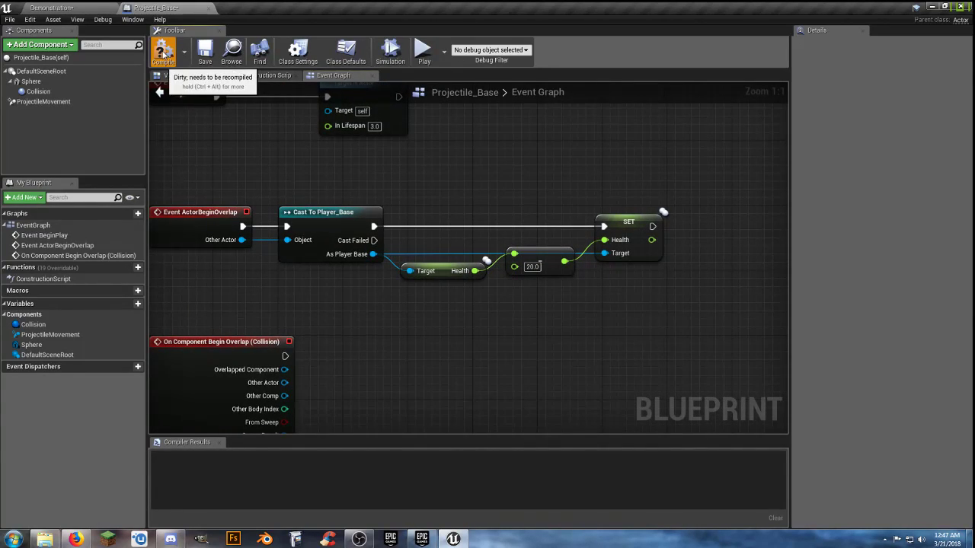
pyautogui.click(186, 61)
pyautogui.click(205, 51)
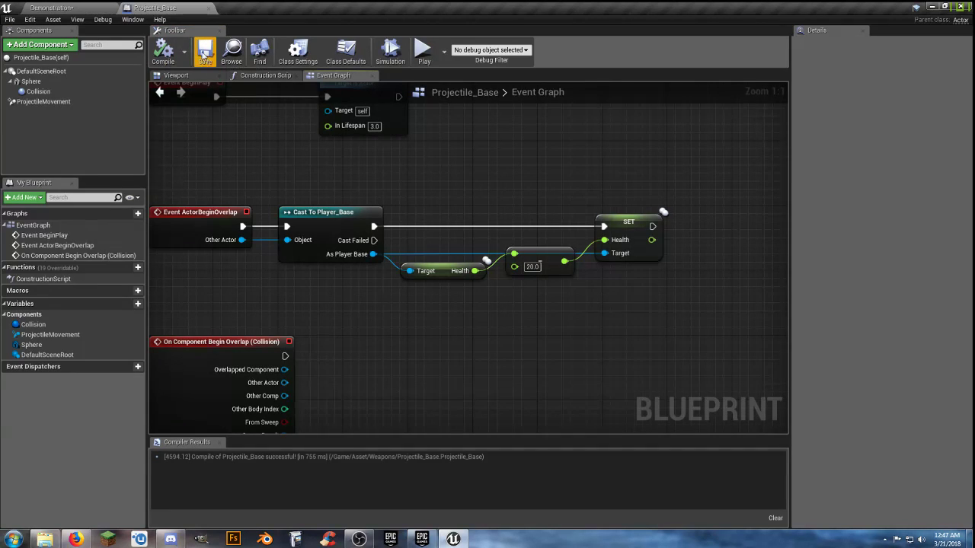
# Open the Player_Base blueprint and examine the Health Check and Health Regen events in its event graph
pyautogui.click(74, 9)
pyautogui.click(175, 414)
pyautogui.doubleClick(175, 414)
pyautogui.scroll(7, 524, 386)
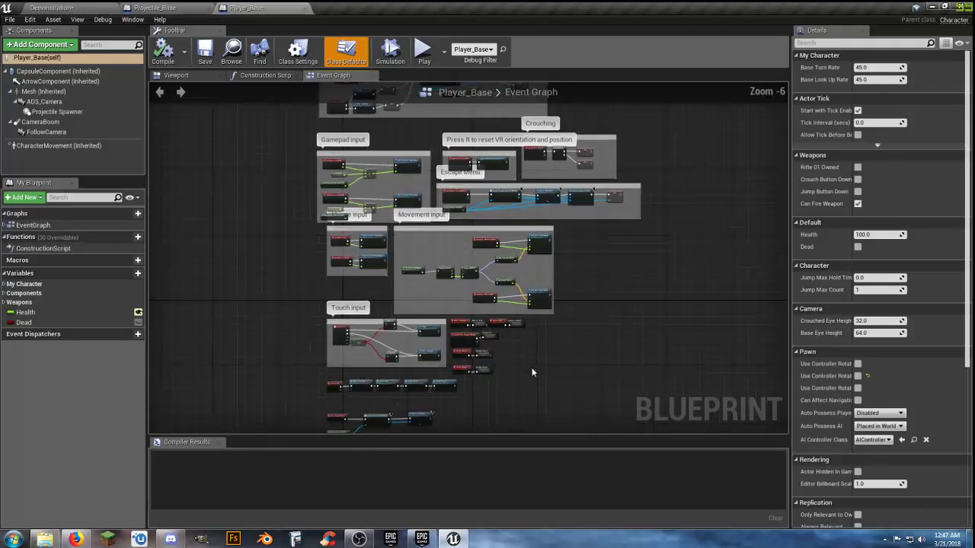
pyautogui.moveTo(423, 333); pyautogui.dragTo(516, 309, button='right')
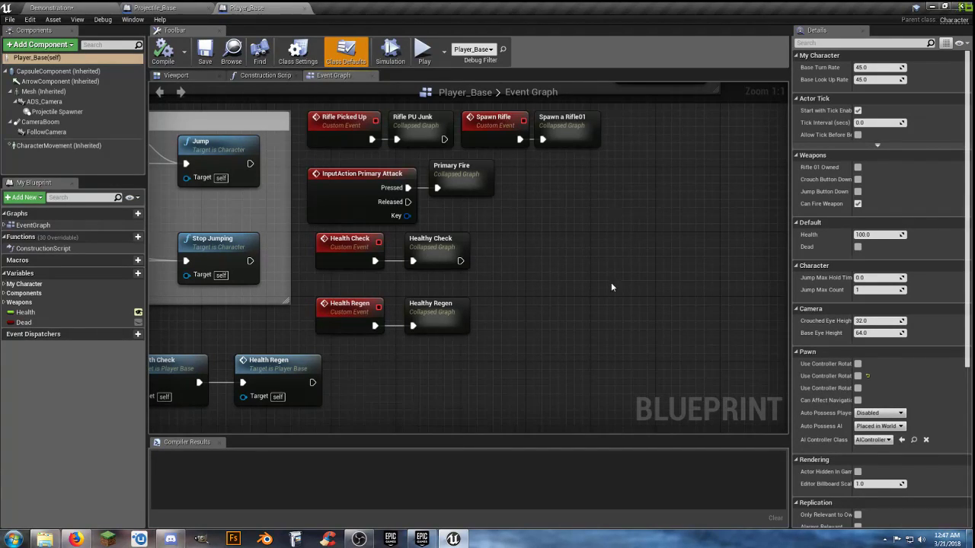
# Start duplicating and retargeting the Death_1 animation from the AnimStarterPack folder, with Poly_Base_S as the target skeleton
pyautogui.click(57, 7)
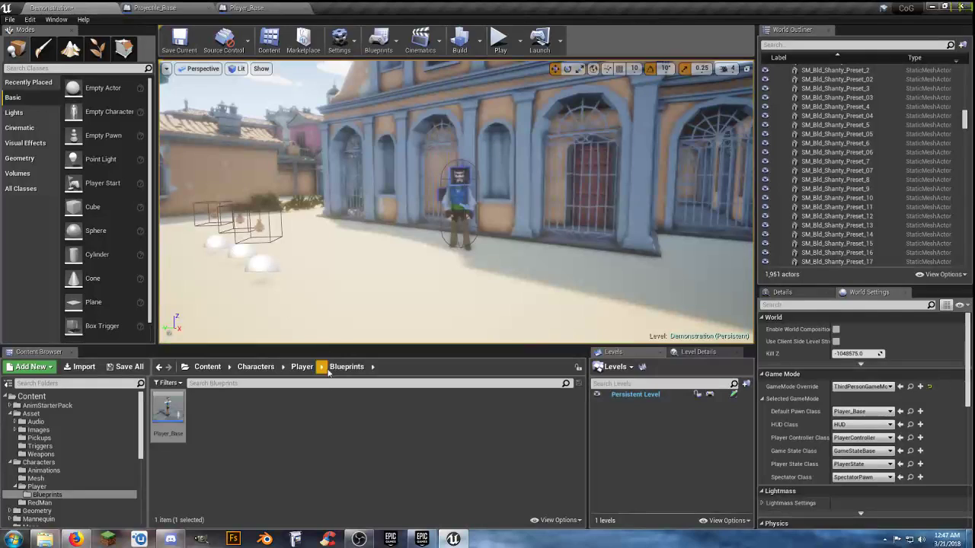
pyautogui.click(328, 424)
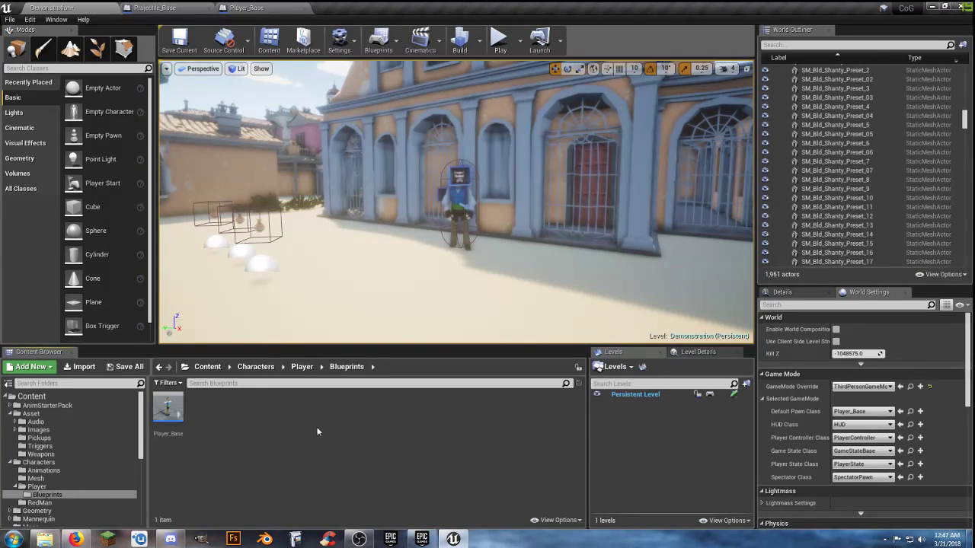
pyautogui.click(42, 407)
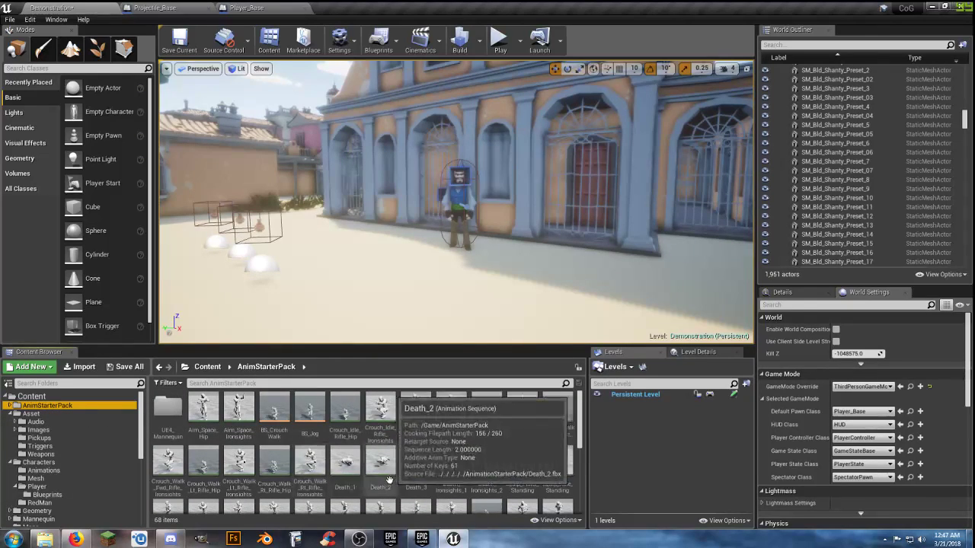
pyautogui.click(345, 461)
pyautogui.moveTo(144, 434); pyautogui.dragTo(133, 497)
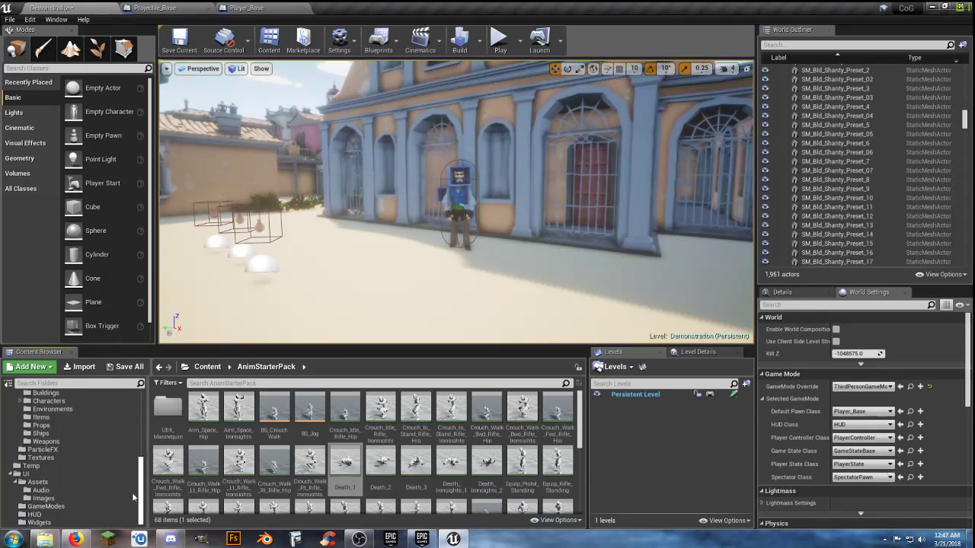
pyautogui.rightClick(344, 467)
pyautogui.moveTo(410, 209)
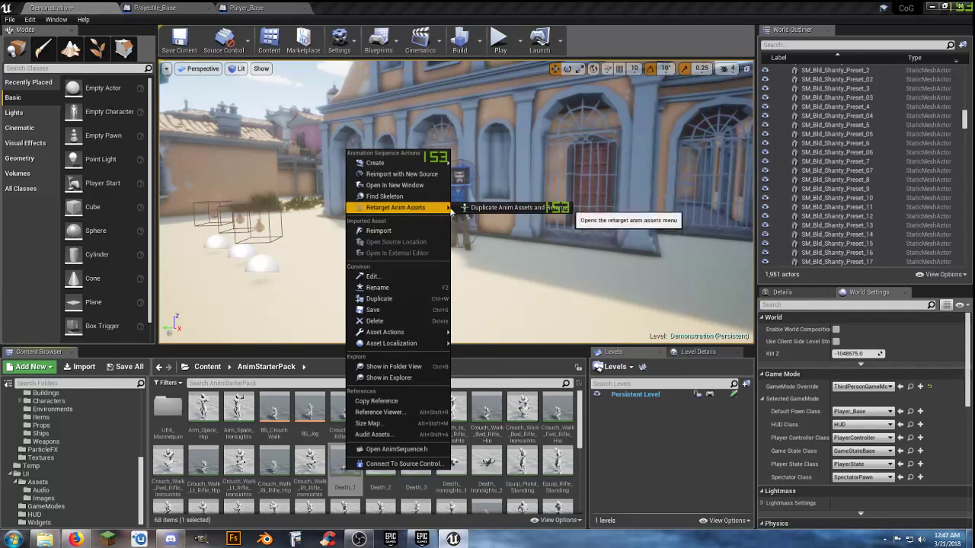
pyautogui.click(478, 207)
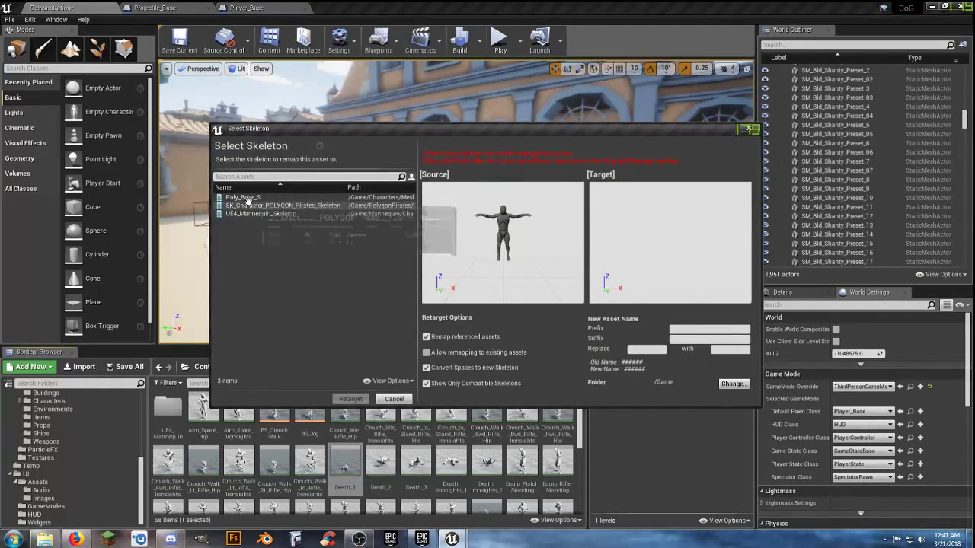
pyautogui.click(244, 197)
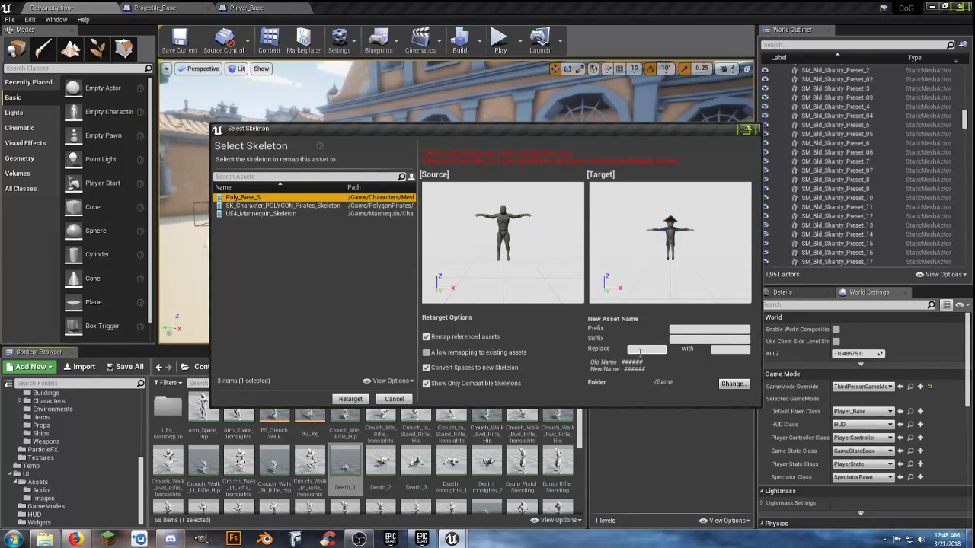
# Set the destination folder to Characters/Animations and retarget the Death_1 duplicate
pyautogui.click(732, 385)
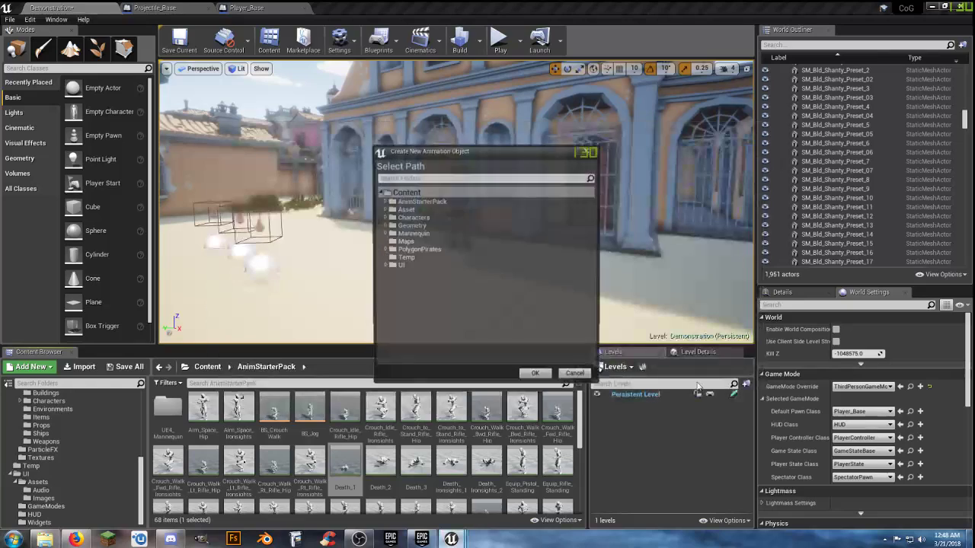
pyautogui.click(383, 217)
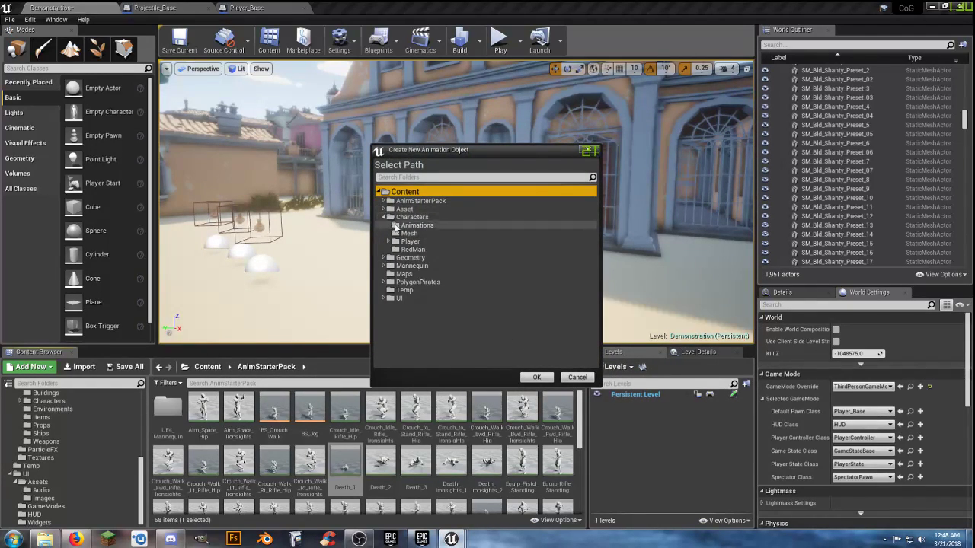
pyautogui.click(415, 225)
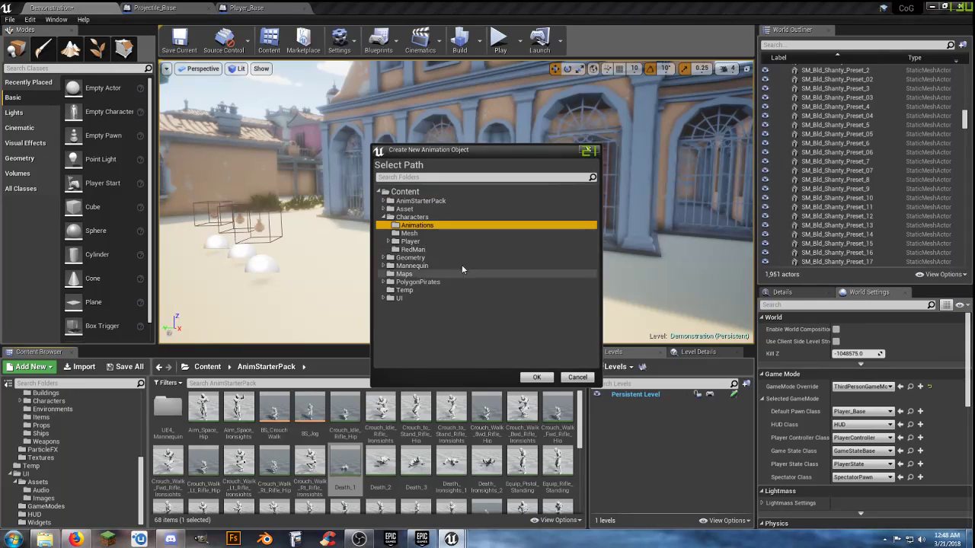
pyautogui.click(536, 378)
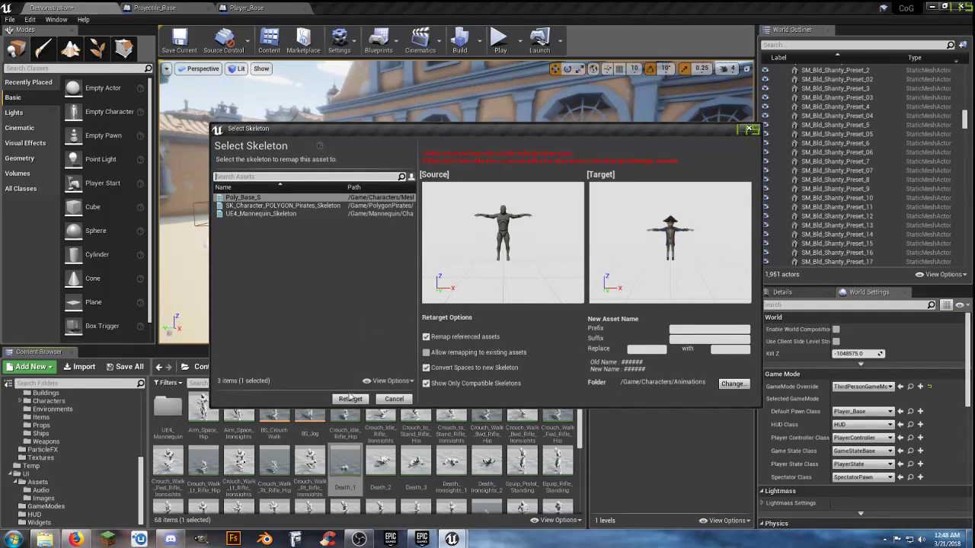
pyautogui.click(350, 399)
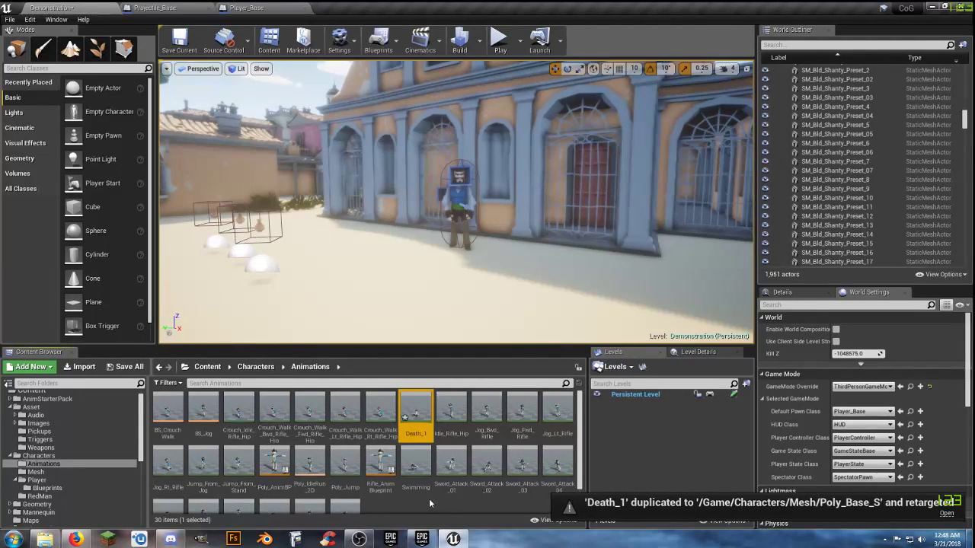
# Open the retargeted Death_1 animation to preview it, save it, and close its editor
pyautogui.doubleClick(414, 408)
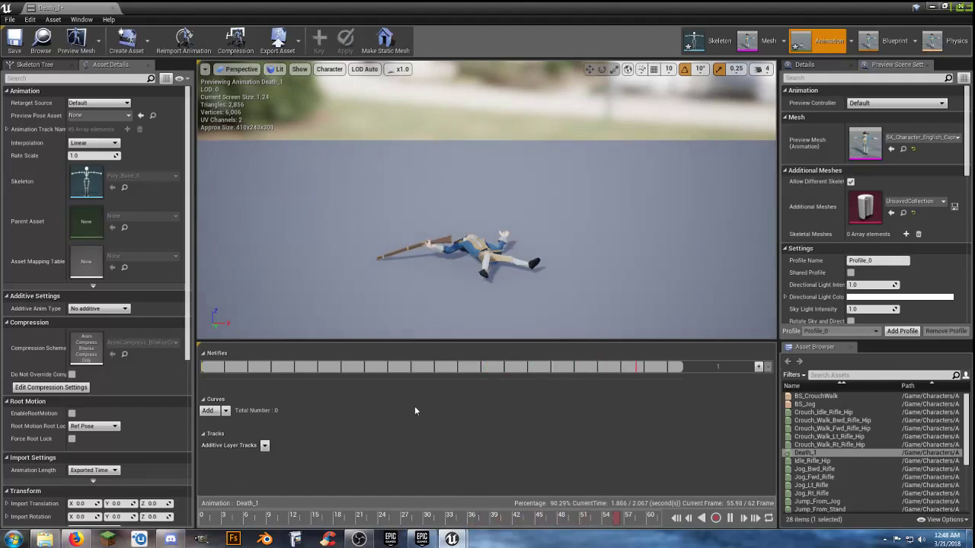
pyautogui.click(13, 40)
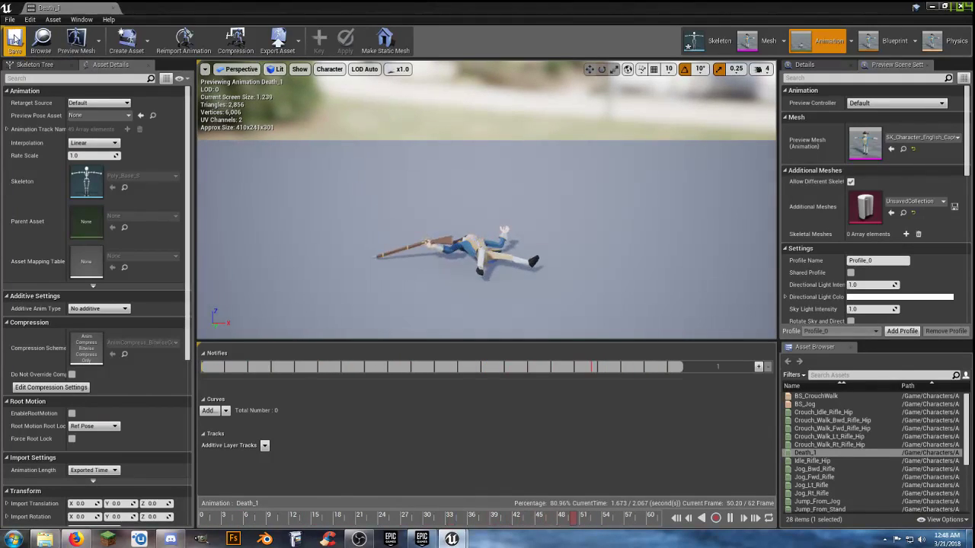
pyautogui.click(113, 8)
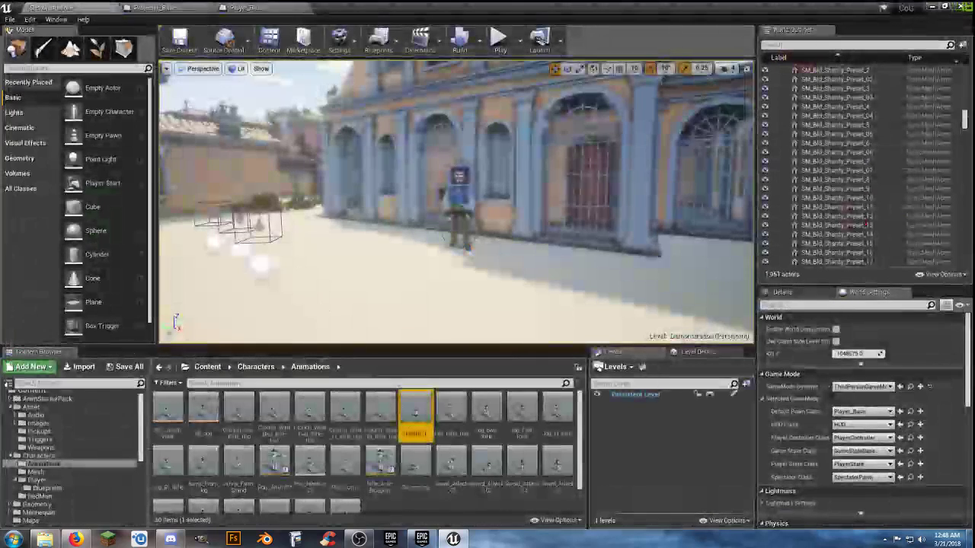
pyautogui.click(430, 504)
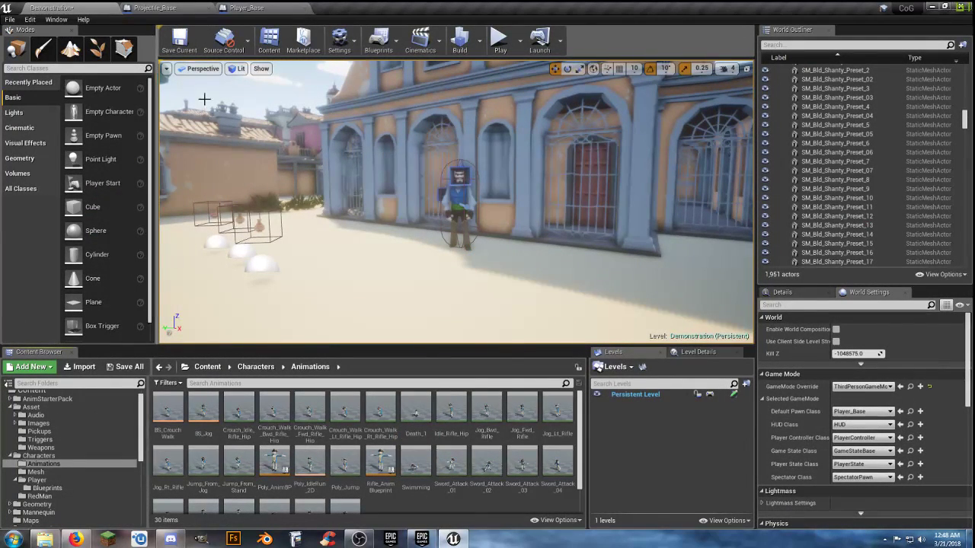
# Add a custom event named Death in an empty area of the Player_Base event graph
pyautogui.click(272, 10)
pyautogui.moveTo(574, 222); pyautogui.dragTo(213, 410, button='right')
pyautogui.moveTo(535, 235); pyautogui.dragTo(463, 422, button='right')
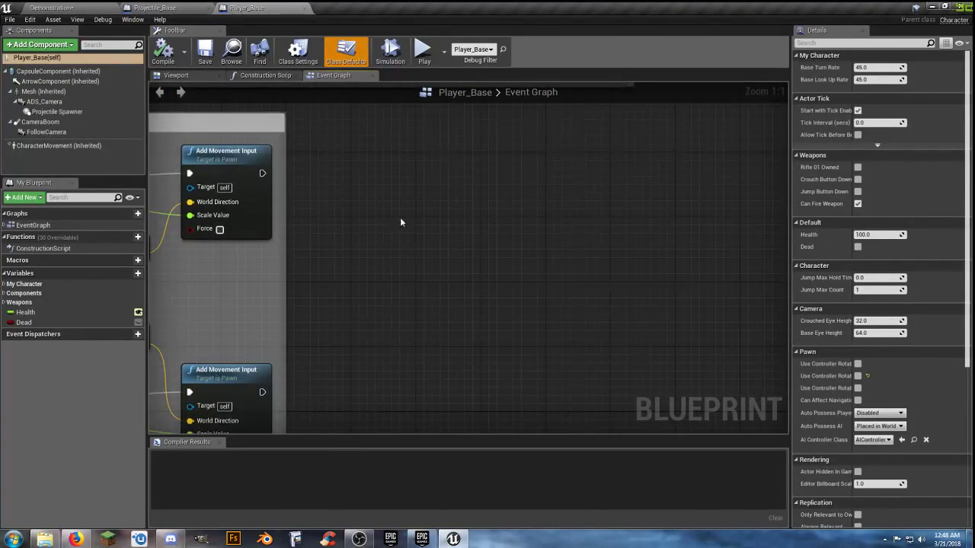
pyautogui.rightClick(432, 196)
pyautogui.write('customev')
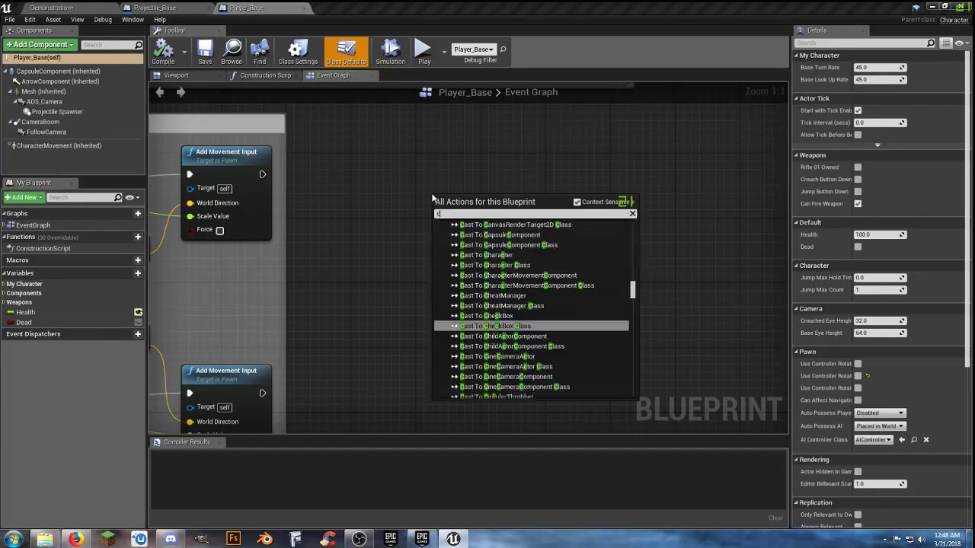
pyautogui.press('Return')
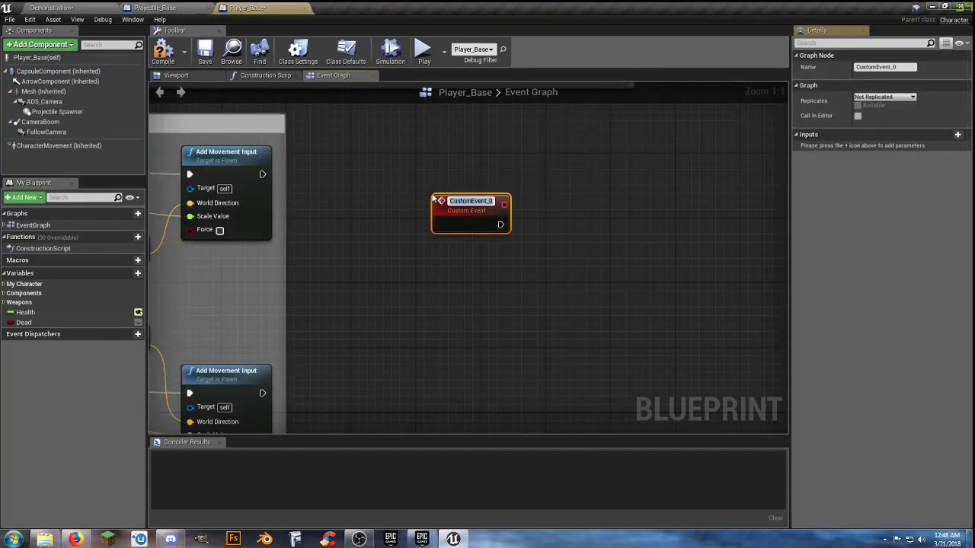
pyautogui.write('D')
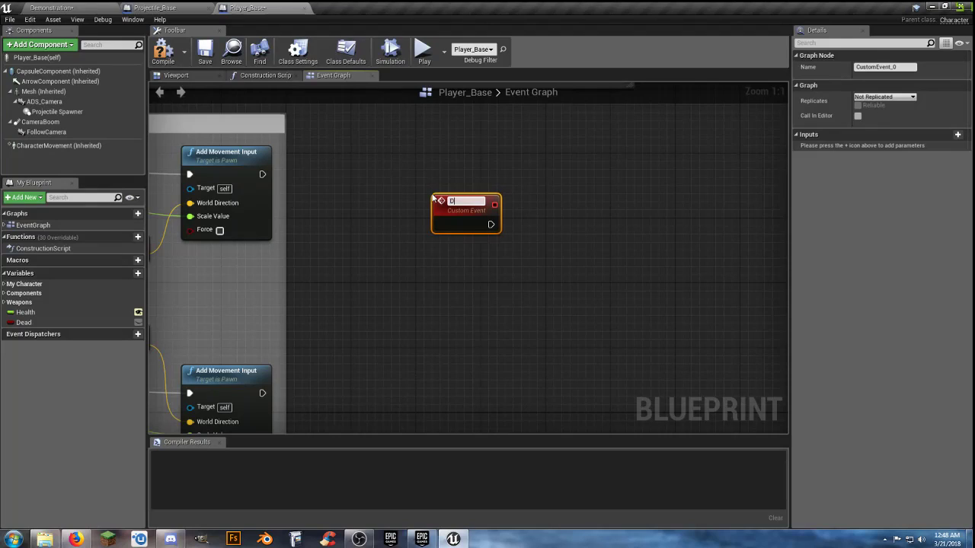
pyautogui.write('eath')
pyautogui.press('Return')
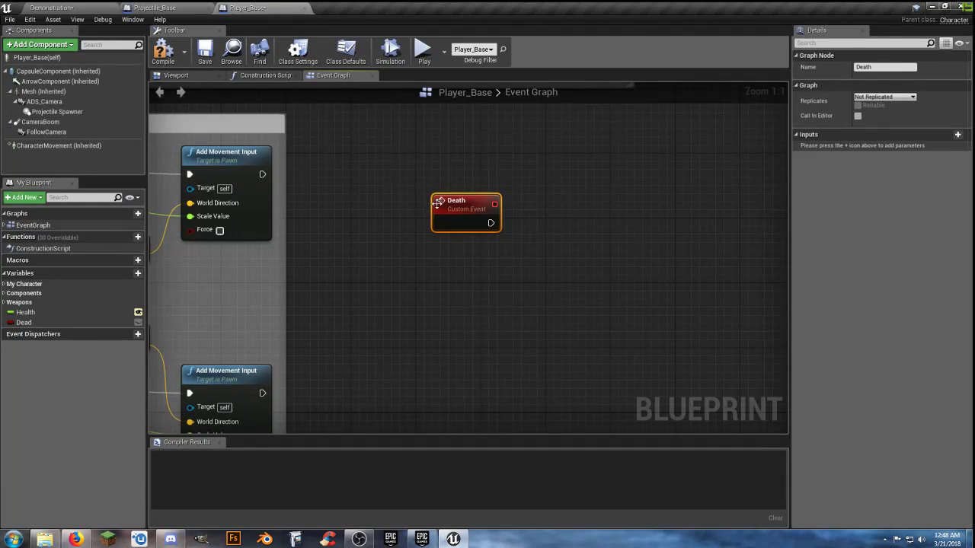
pyautogui.moveTo(460, 203); pyautogui.dragTo(380, 162)
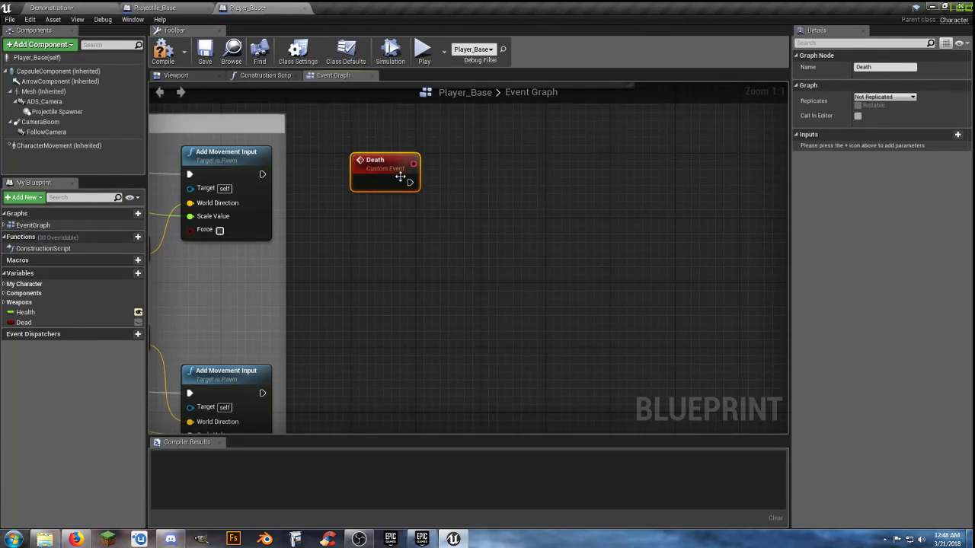
# Add a Branch after the Death event with the Dead variable as its condition, and arrange the nodes compactly
pyautogui.click(520, 176)
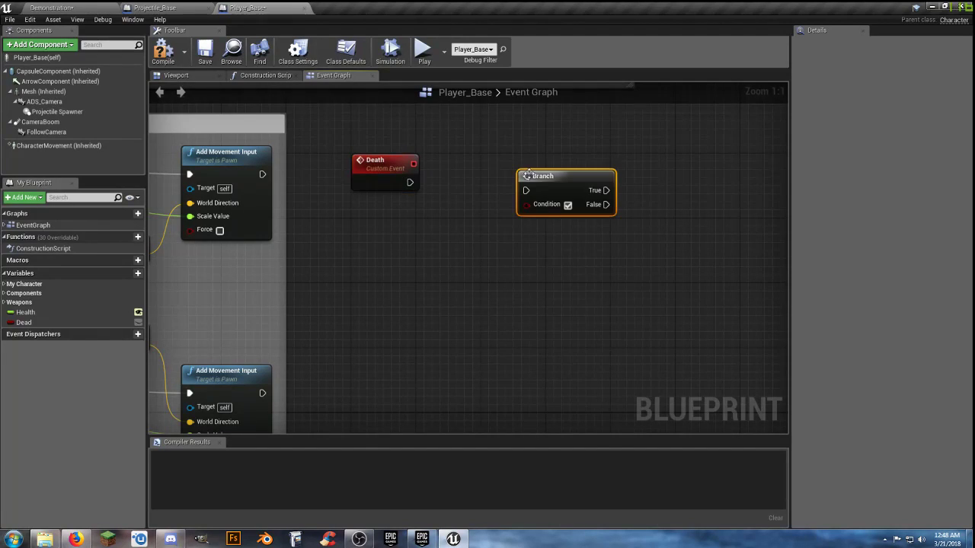
pyautogui.moveTo(526, 191); pyautogui.dragTo(410, 183)
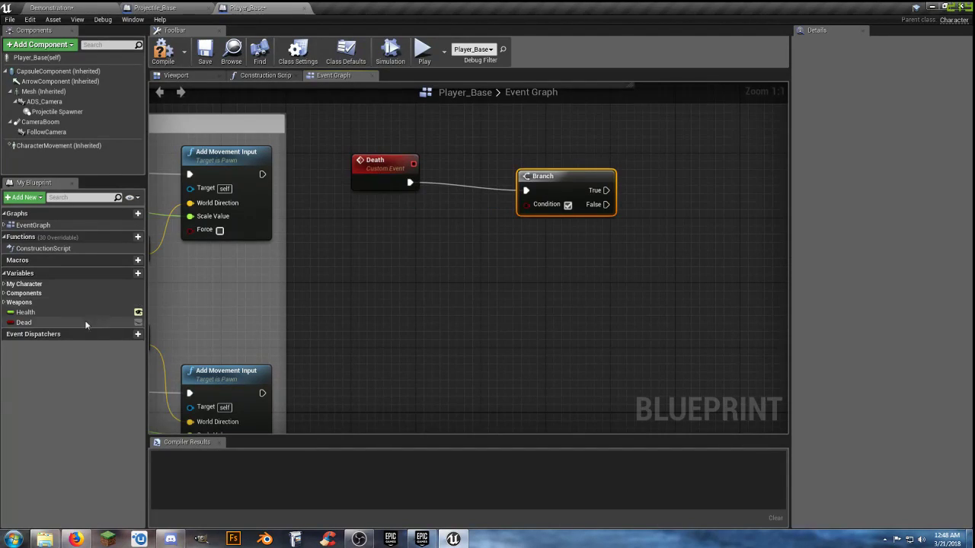
pyautogui.moveTo(23, 322); pyautogui.dragTo(488, 174)
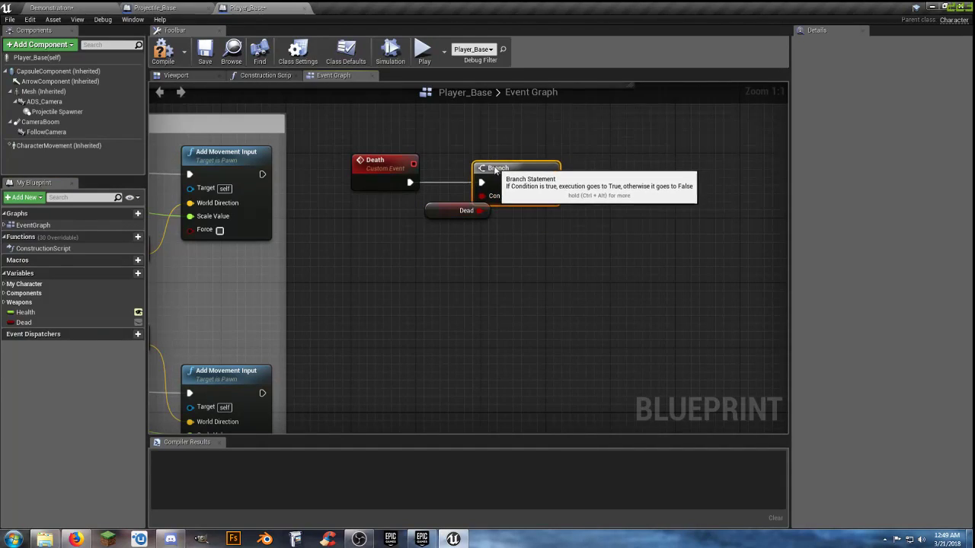
pyautogui.moveTo(447, 211); pyautogui.dragTo(370, 212)
pyautogui.moveTo(498, 173); pyautogui.dragTo(480, 172)
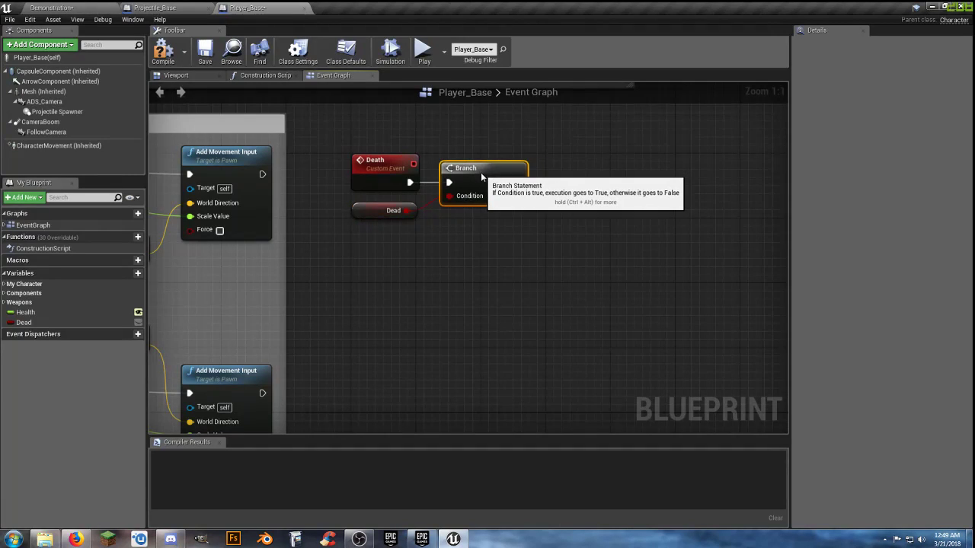
# Add a Play Animation (Mesh) node on the Branch's True output and align it beside the Branch
pyautogui.moveTo(527, 249); pyautogui.dragTo(440, 282, button='right')
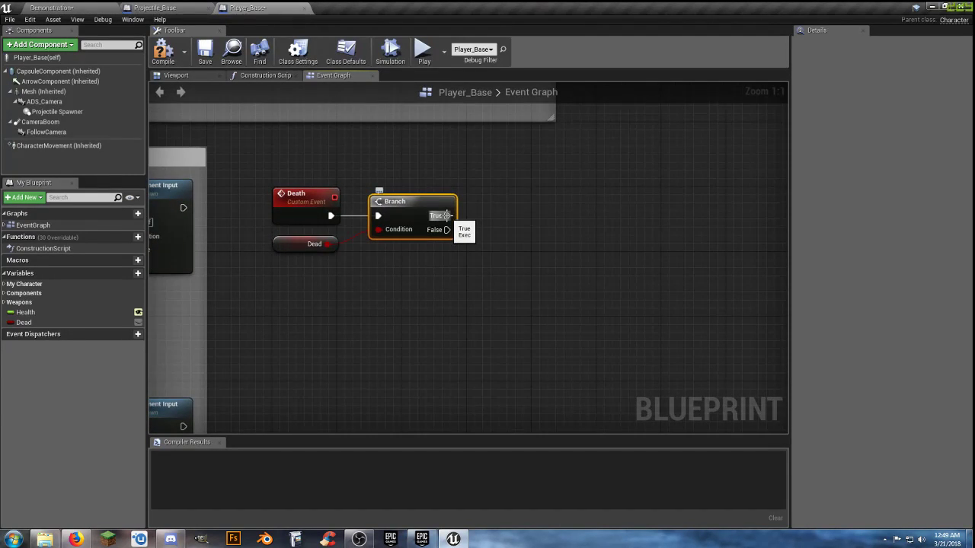
pyautogui.moveTo(442, 216); pyautogui.dragTo(522, 217)
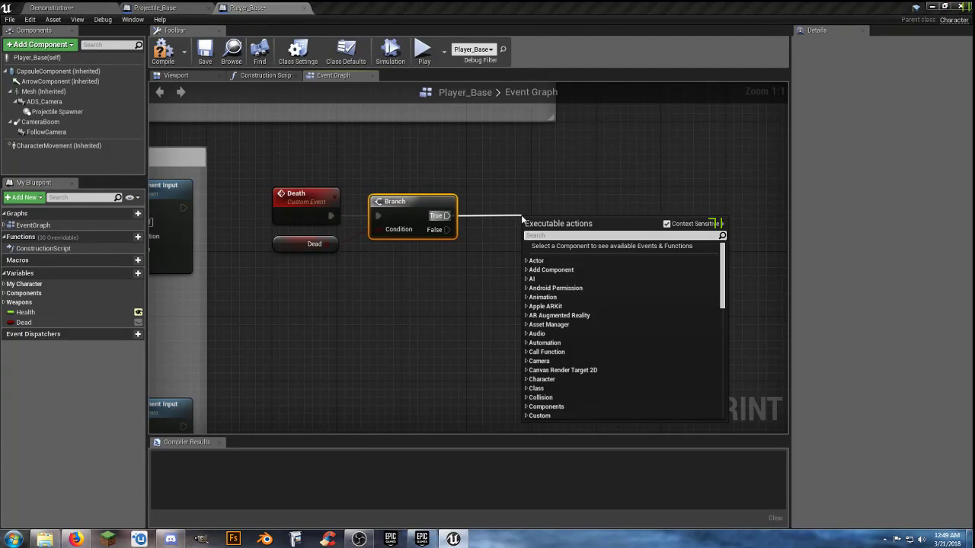
pyautogui.write('play')
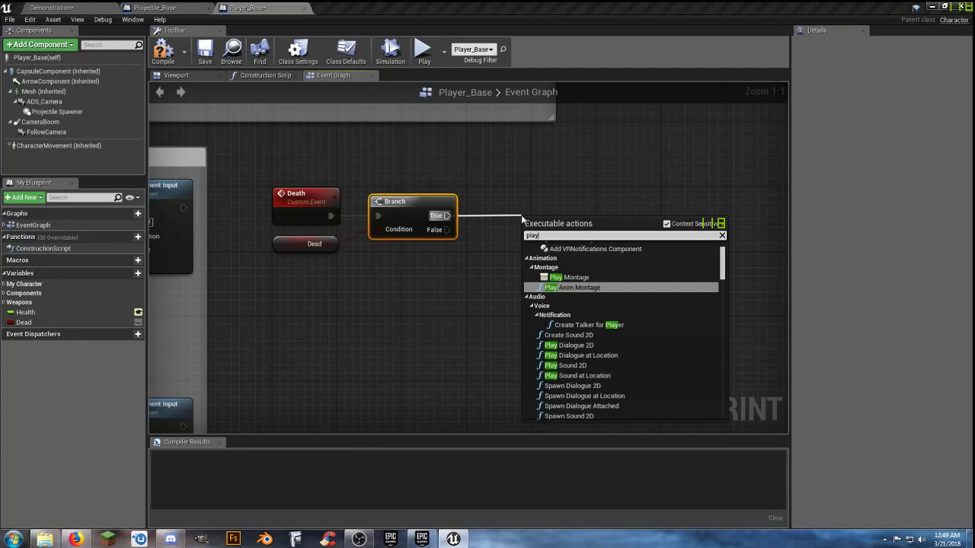
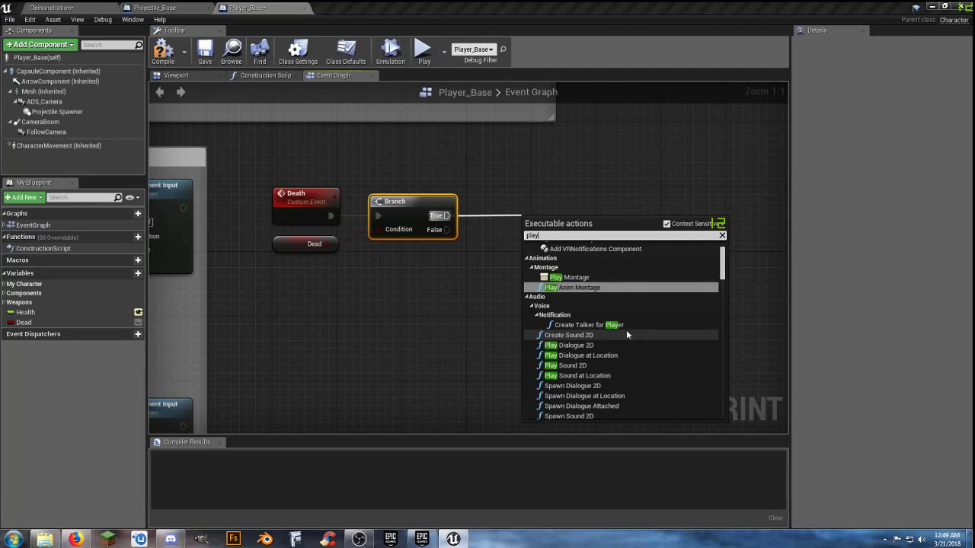
pyautogui.scroll(-3, 628, 350)
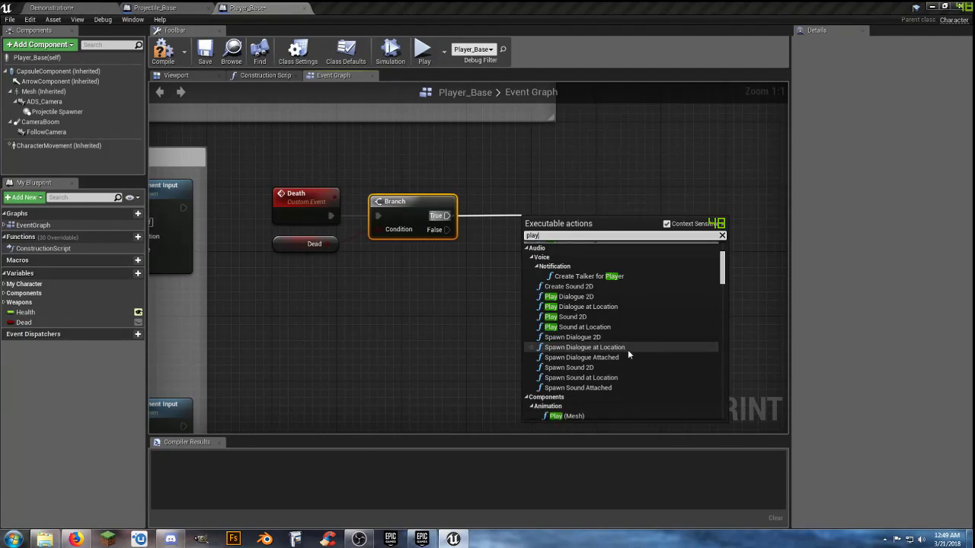
pyautogui.scroll(3, 633, 347)
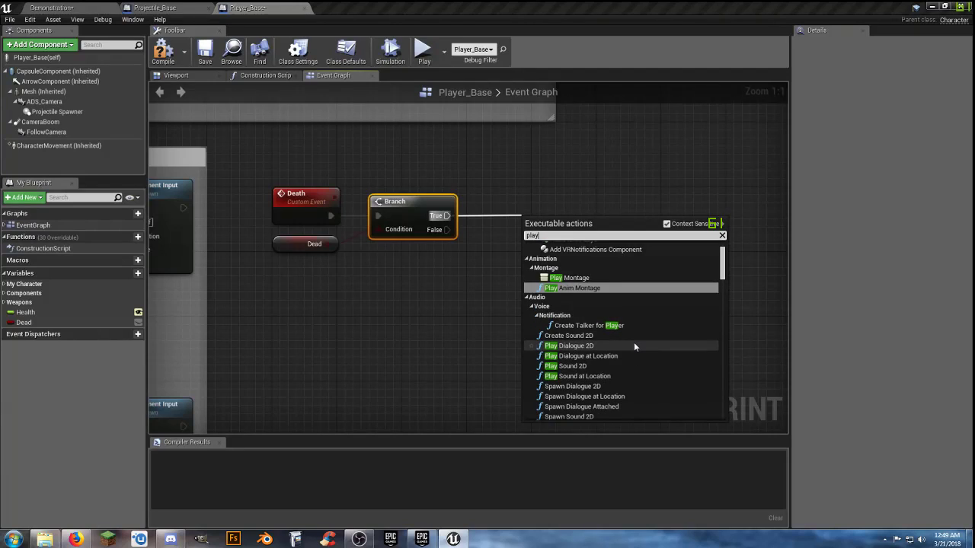
pyautogui.scroll(3, 643, 303)
pyautogui.scroll(-6, 644, 303)
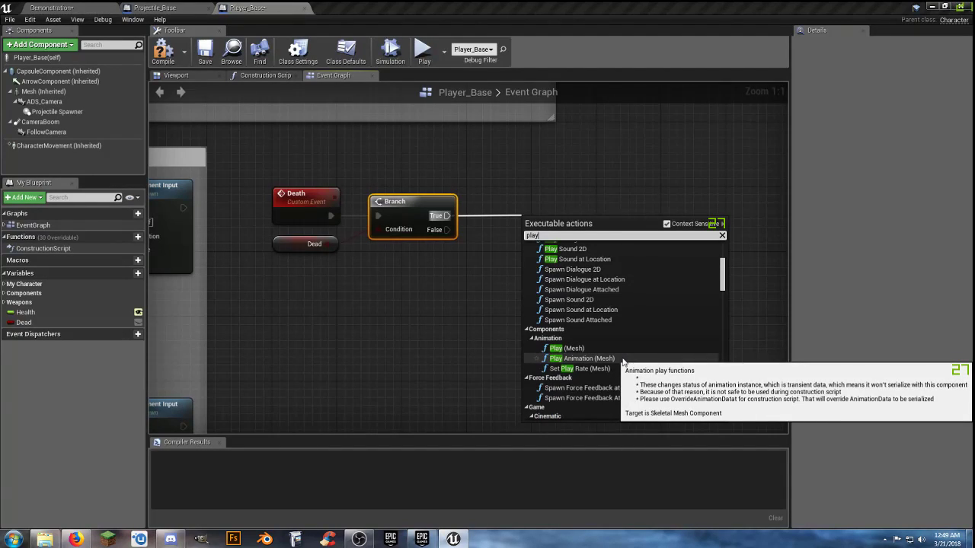
pyautogui.click(622, 361)
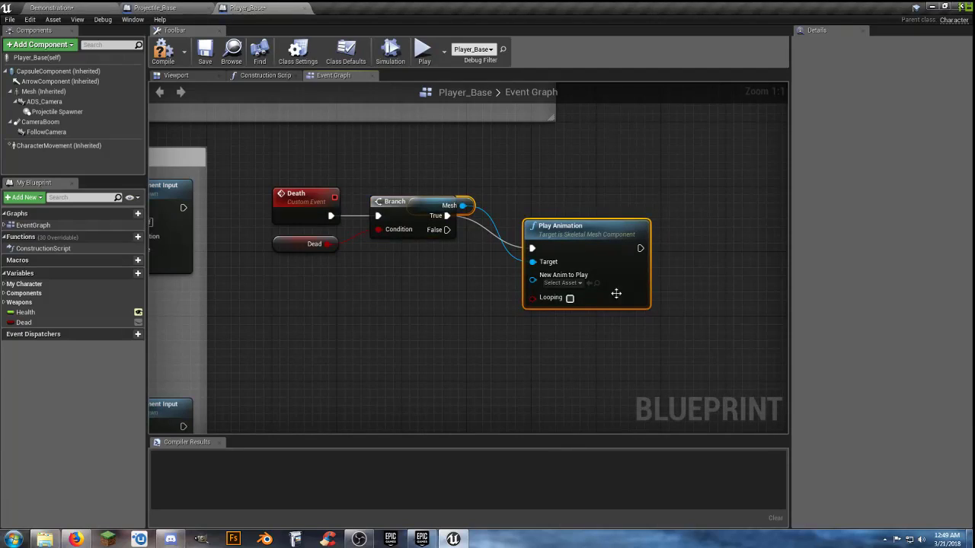
pyautogui.moveTo(588, 223); pyautogui.dragTo(536, 201)
pyautogui.click(521, 292)
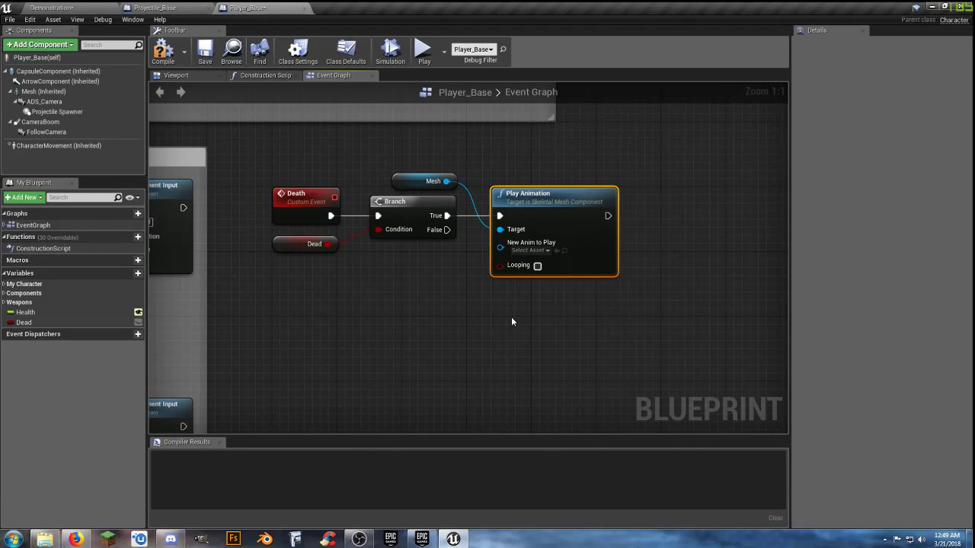
# Set New Anim to Play to the second of the two Death_1 animation sequences and compile the blueprint
pyautogui.click(545, 252)
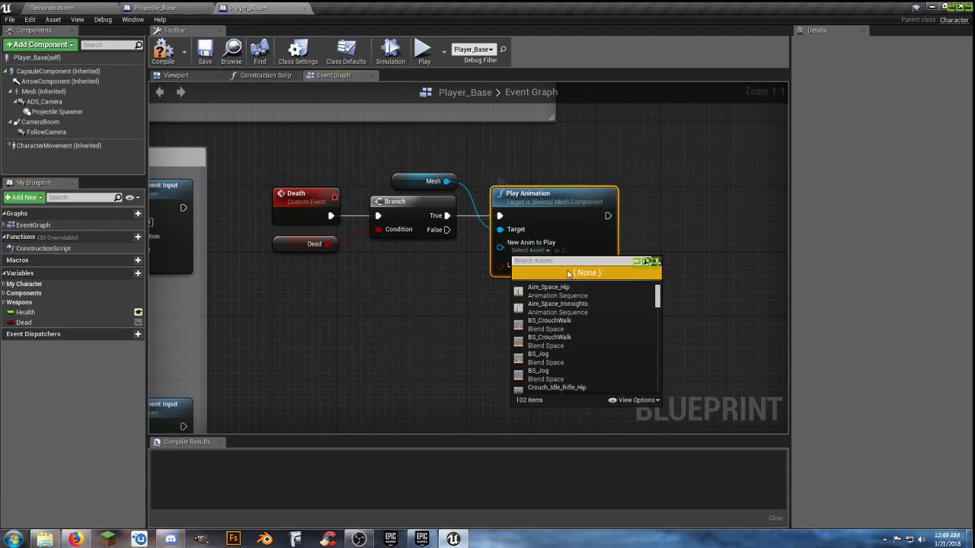
pyautogui.scroll(-4, 619, 310)
pyautogui.scroll(-5, 620, 311)
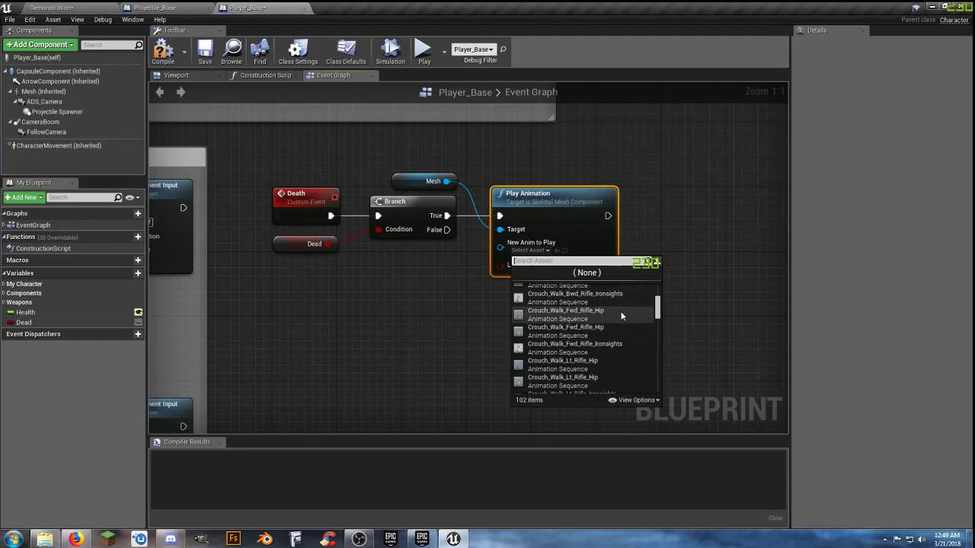
pyautogui.scroll(1, 619, 315)
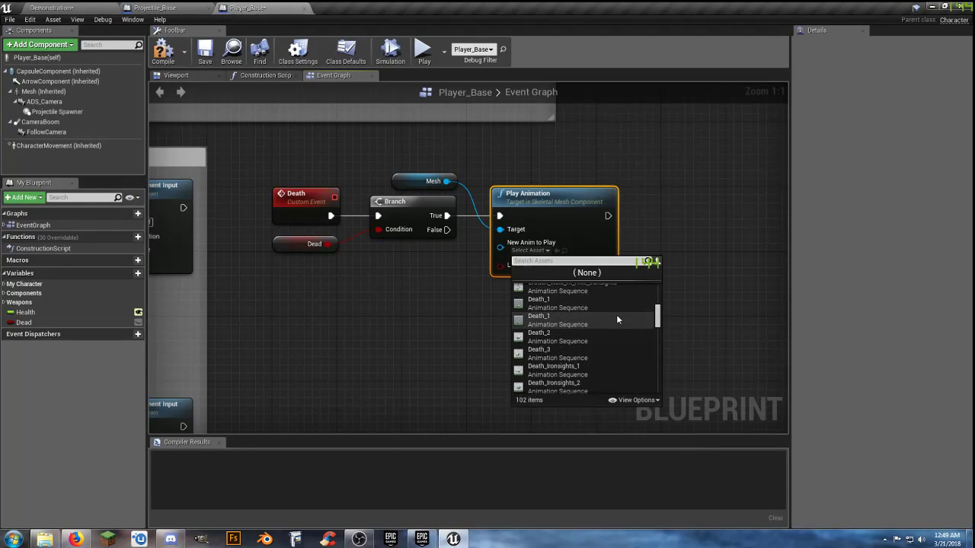
pyautogui.click(540, 316)
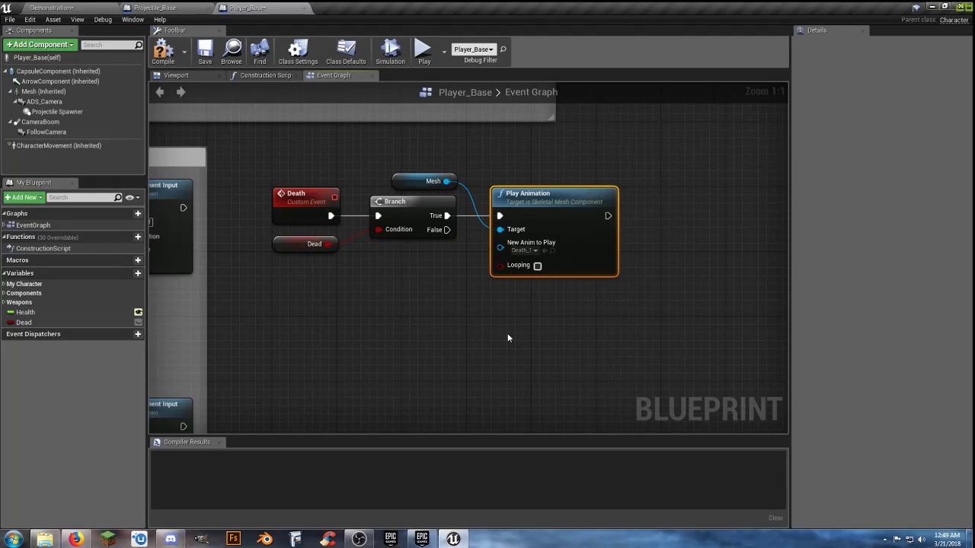
pyautogui.moveTo(546, 330); pyautogui.dragTo(494, 370, button='right')
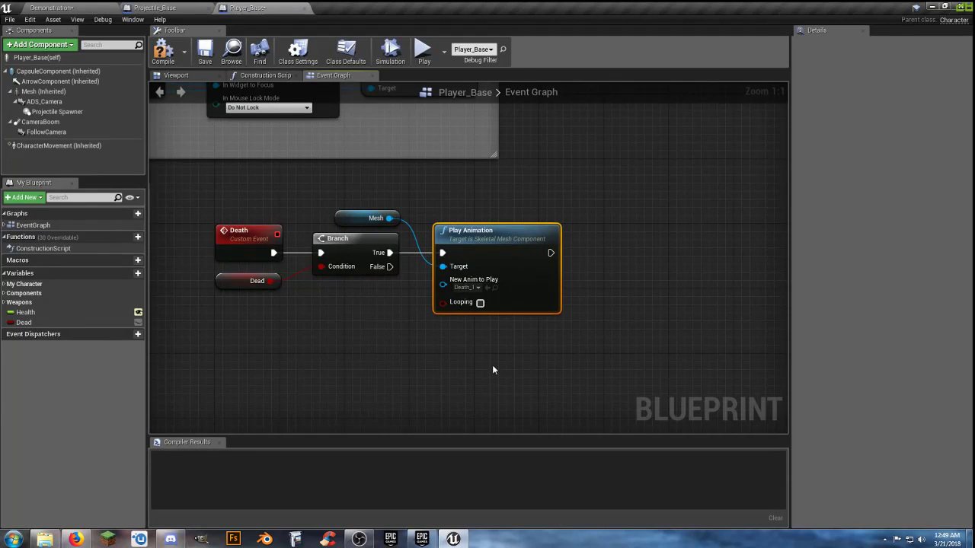
pyautogui.click(444, 361)
# Add a call to the Death event after the Health Regen call, then compile and save Player_Base
pyautogui.moveTo(373, 348); pyautogui.dragTo(409, 350, button='right')
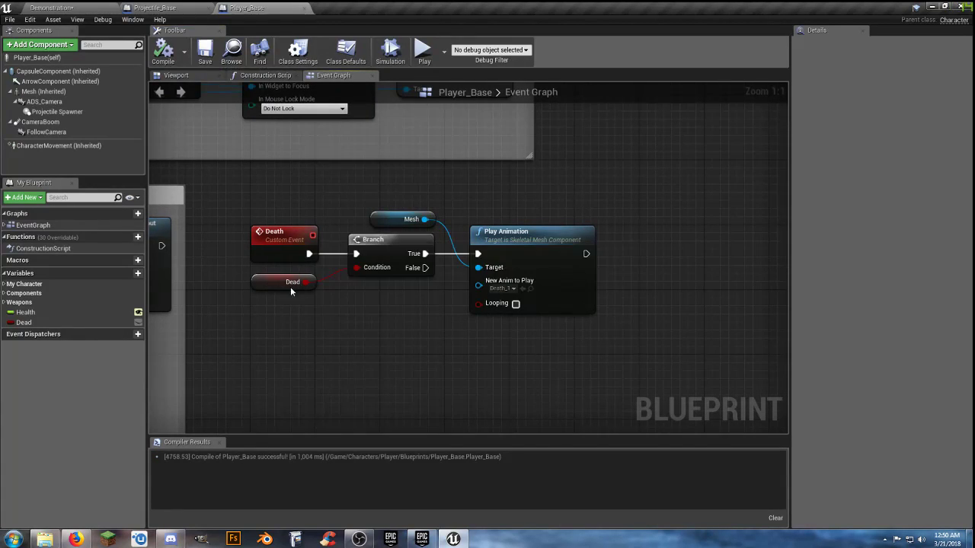
pyautogui.moveTo(300, 363)
pyautogui.mouseDown(button='right')
pyautogui.moveTo(464, 252)
pyautogui.moveTo(478, 366)
pyautogui.moveTo(467, 372)
pyautogui.moveTo(576, 211)
pyautogui.mouseUp(button='right')
pyautogui.moveTo(438, 322); pyautogui.dragTo(576, 171, button='right')
pyautogui.moveTo(389, 340); pyautogui.dragTo(500, 324, button='right')
pyautogui.rightClick(511, 281)
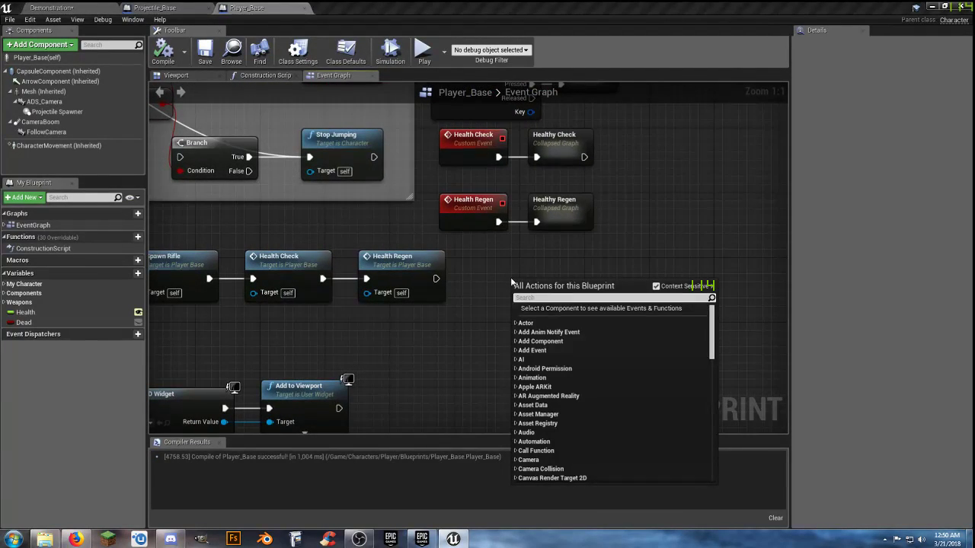
pyautogui.write('death')
pyautogui.press('Return')
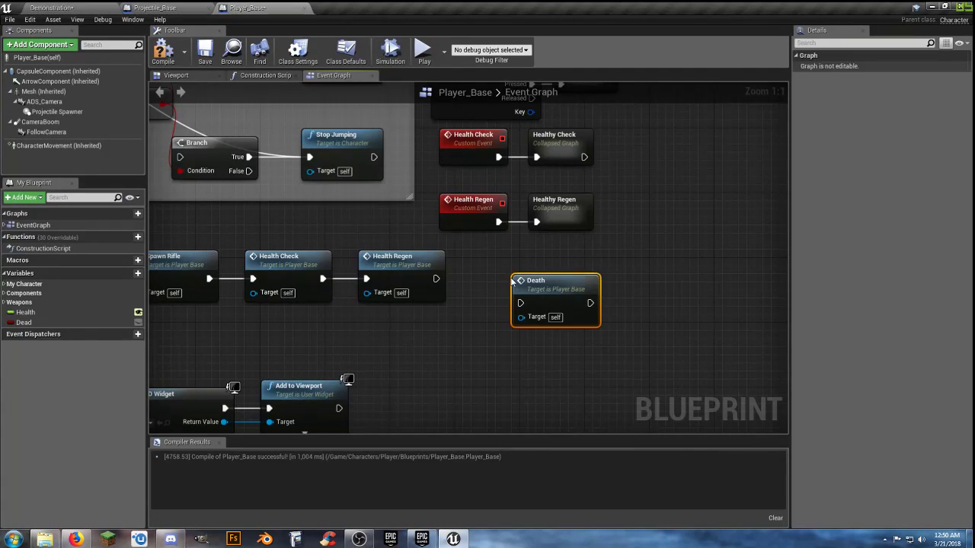
pyautogui.moveTo(521, 303); pyautogui.dragTo(438, 285)
pyautogui.moveTo(543, 291); pyautogui.dragTo(504, 267)
pyautogui.click(501, 323)
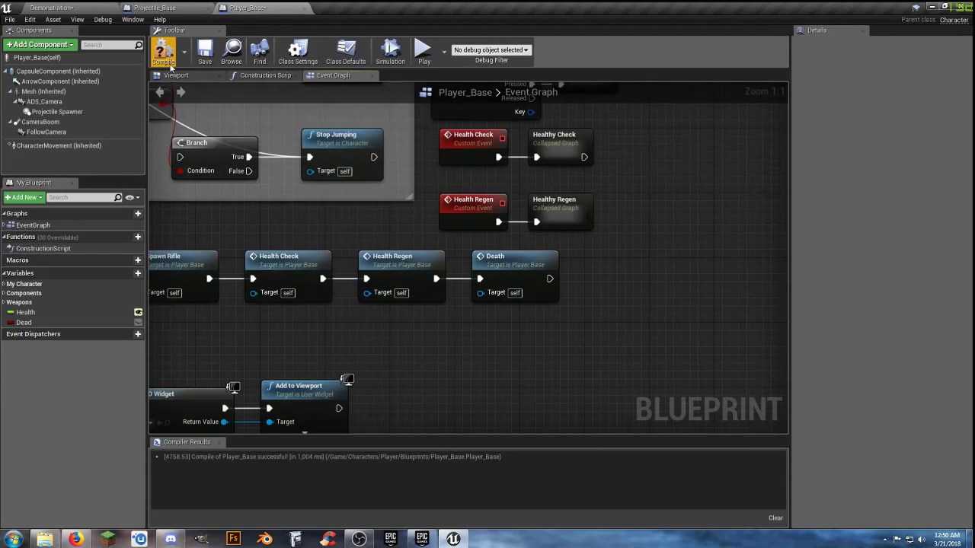
pyautogui.click(204, 54)
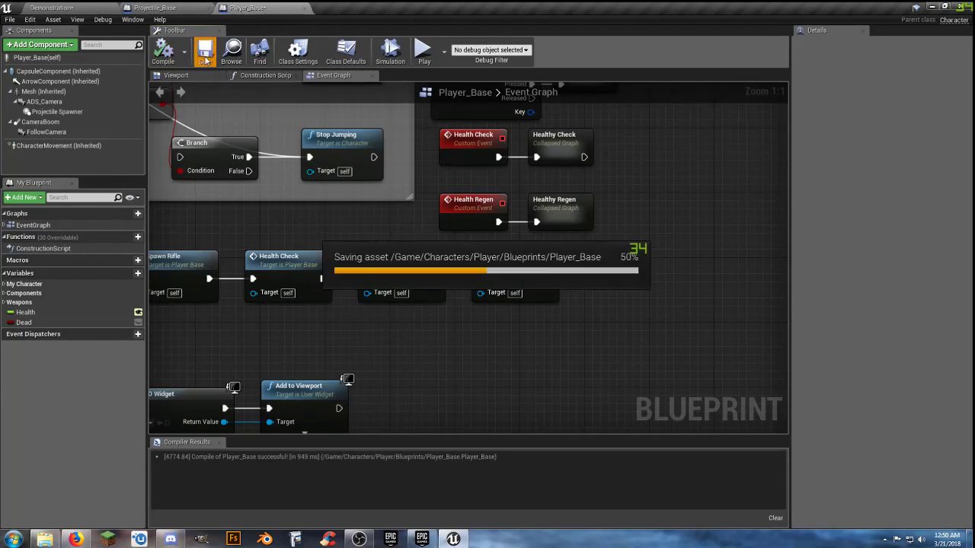
# Play-test the Demonstration level, run toward the placed Player_Base character, switch to the aiming view and fire at it
pyautogui.click(76, 9)
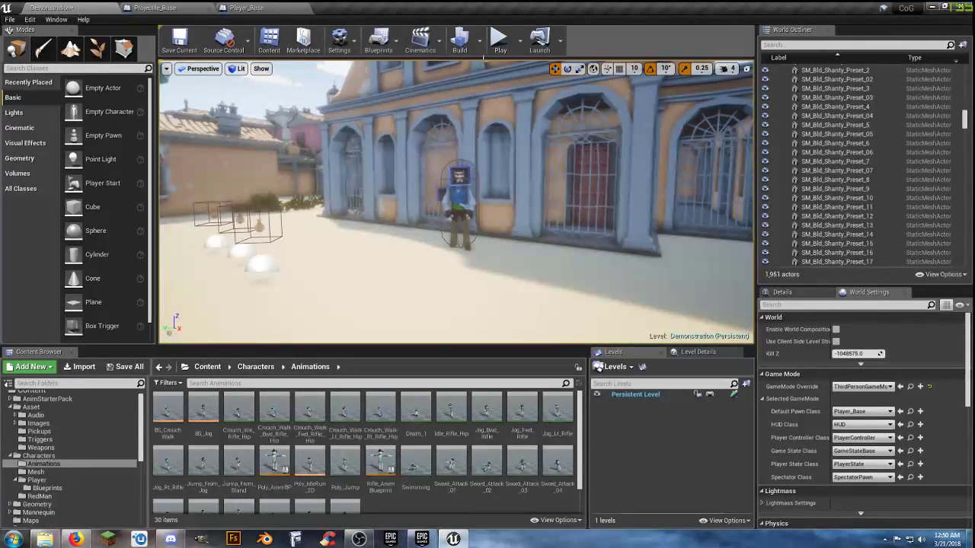
pyautogui.click(499, 40)
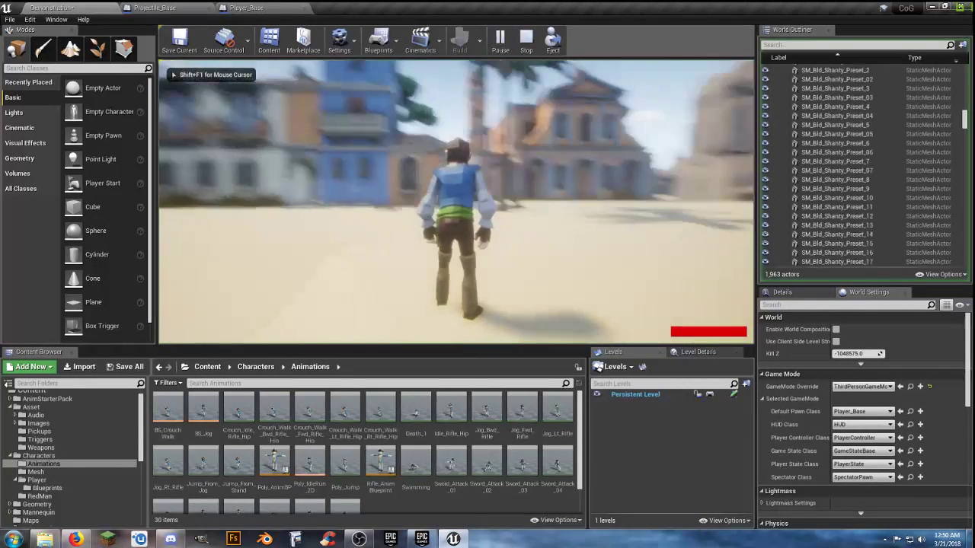
pyautogui.press('w')
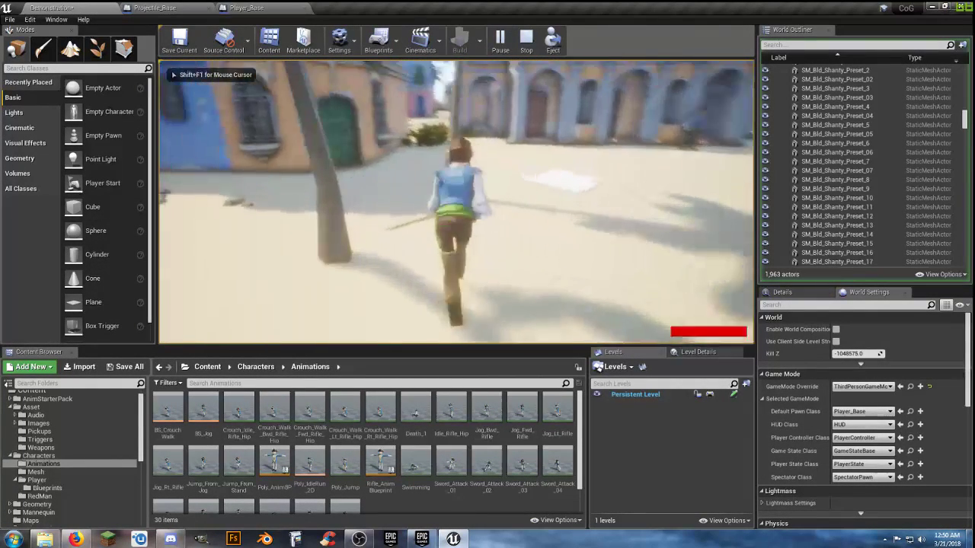
pyautogui.press('v')
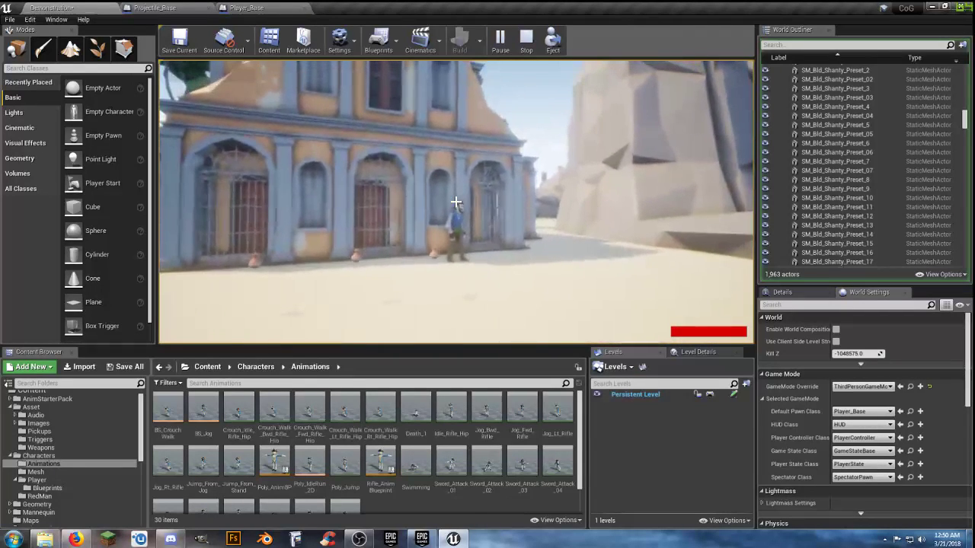
pyautogui.click(456, 202)
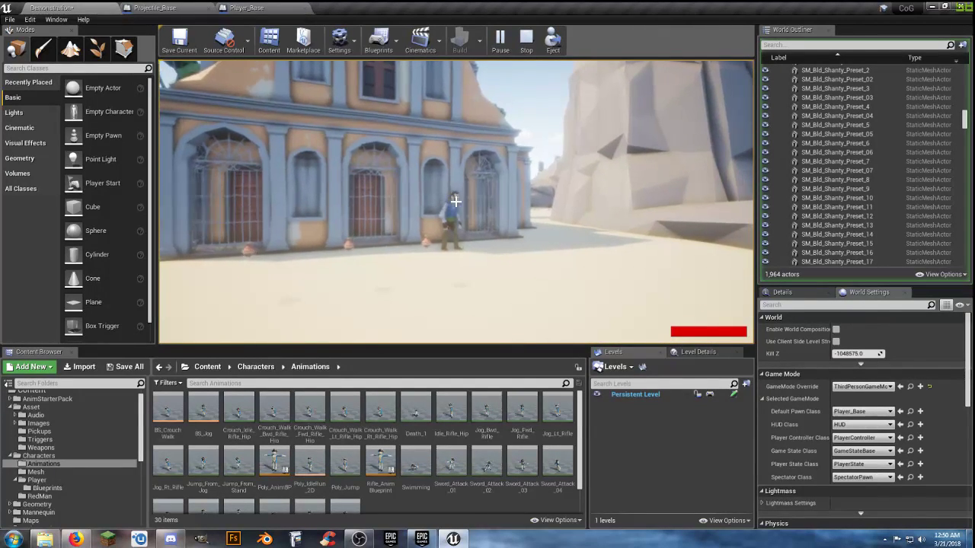
# Check the placed character's reaction to projectile hits at several distances during the play test, and end the play session
pyautogui.press('w')
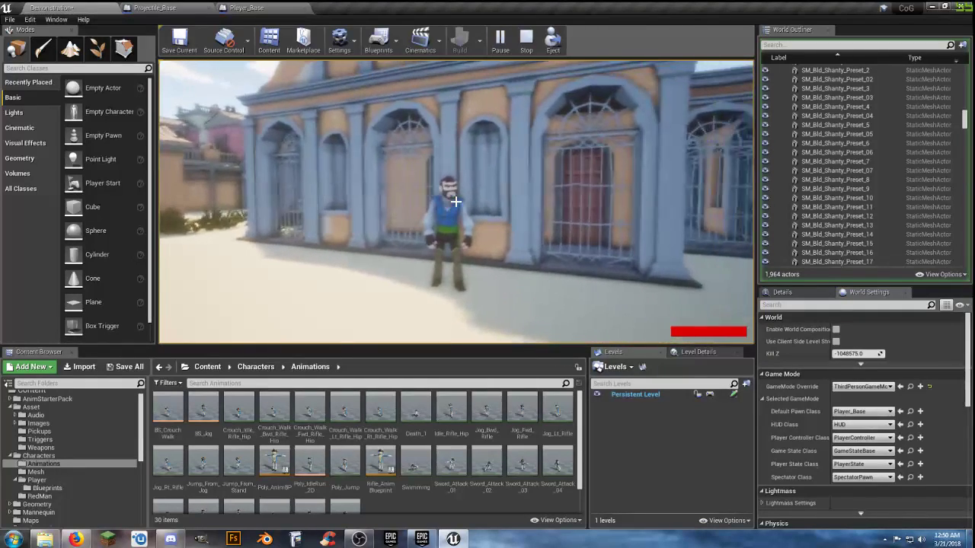
pyautogui.press('a')
pyautogui.press('a')
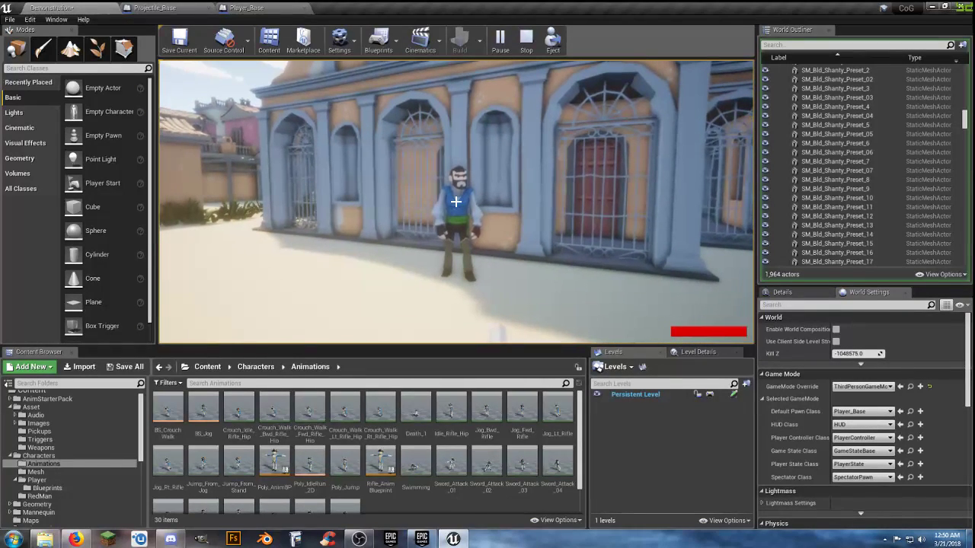
pyautogui.press('s')
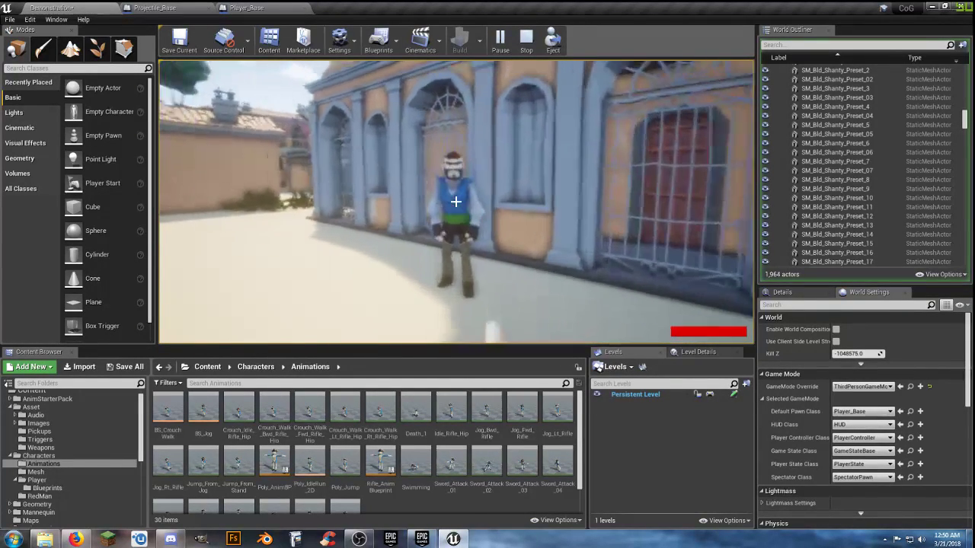
pyautogui.press('w')
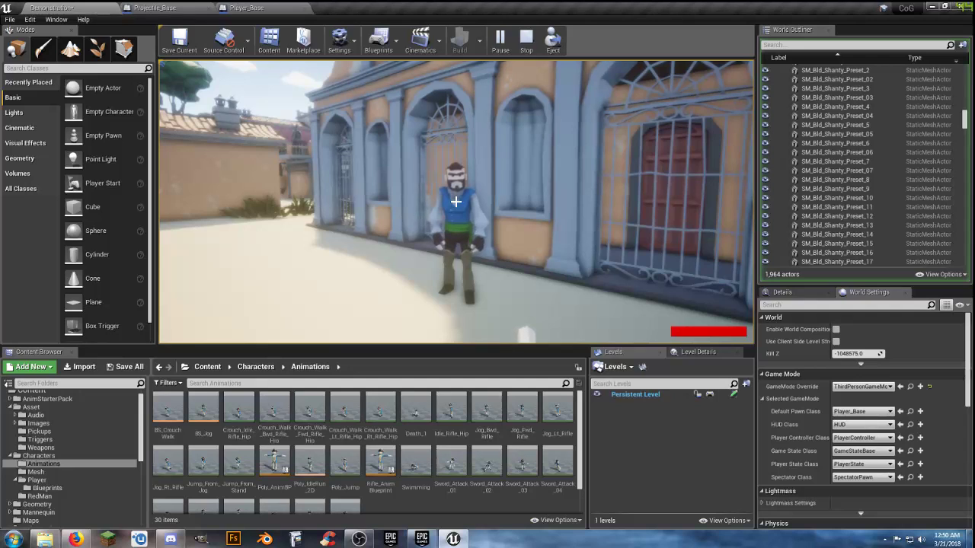
pyautogui.press('w')
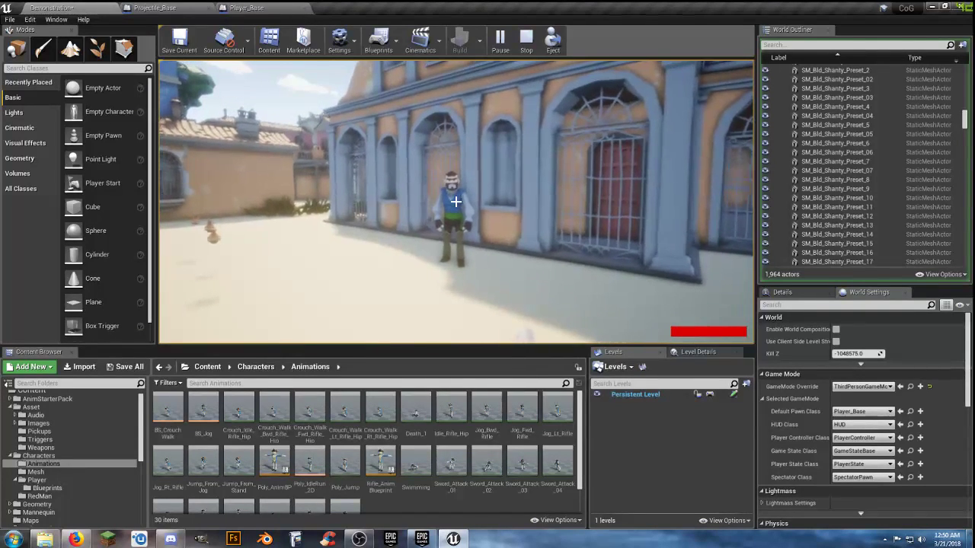
pyautogui.press('w')
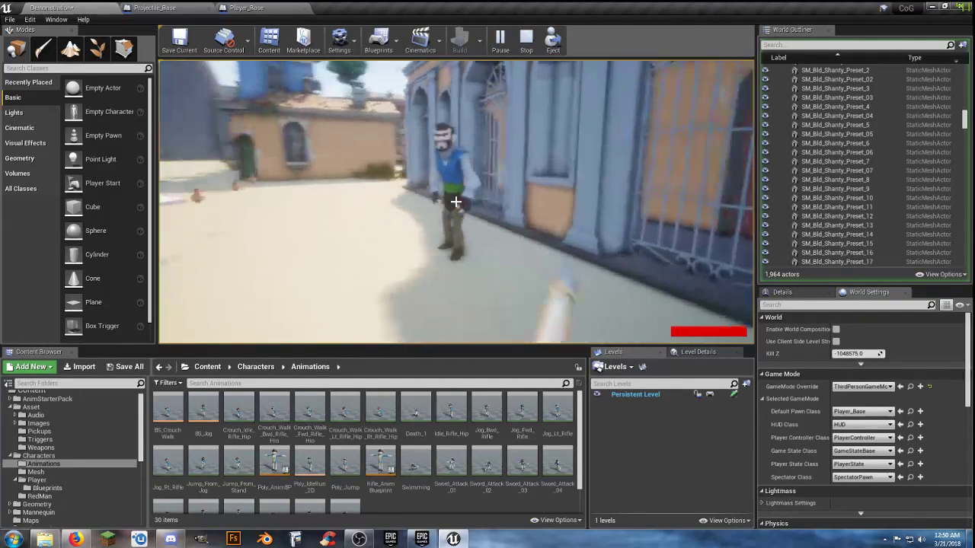
pyautogui.press('s')
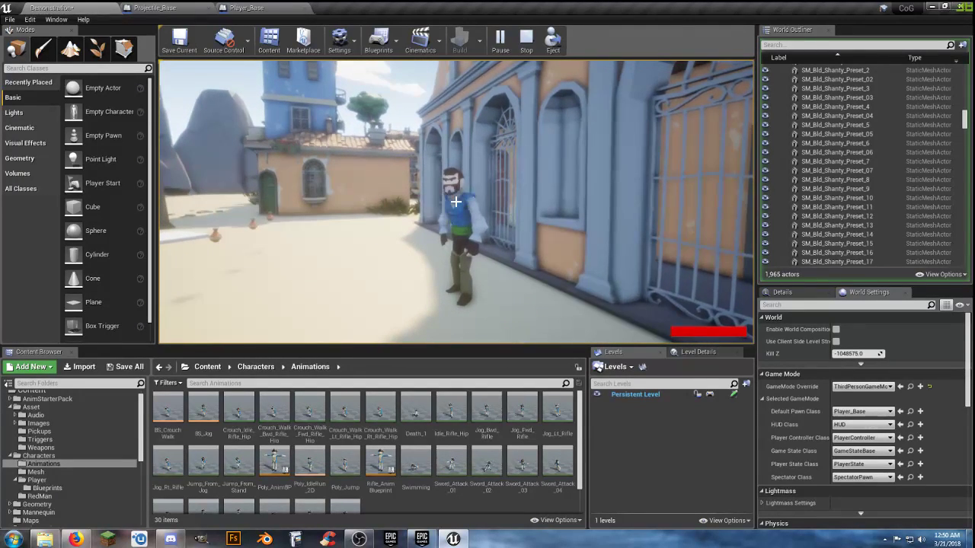
pyautogui.press('s')
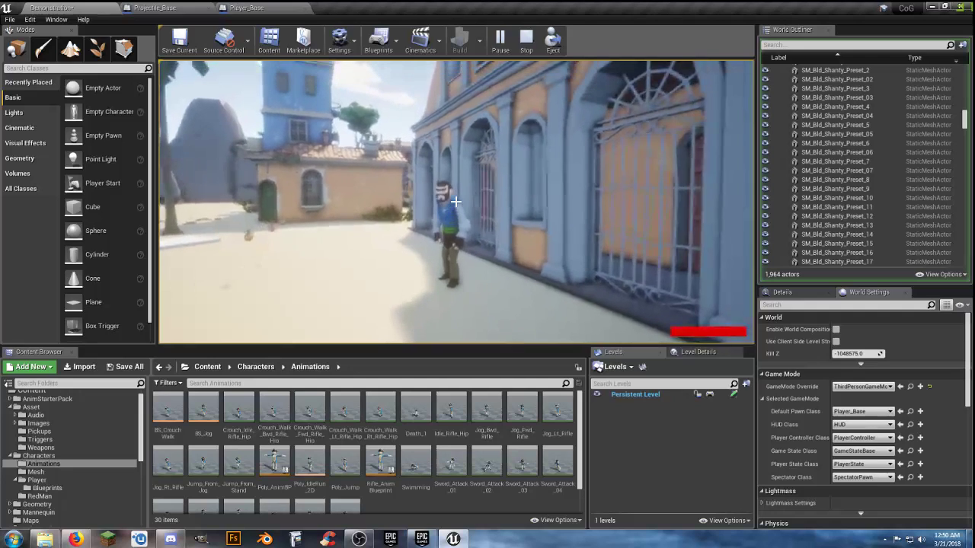
pyautogui.press('w')
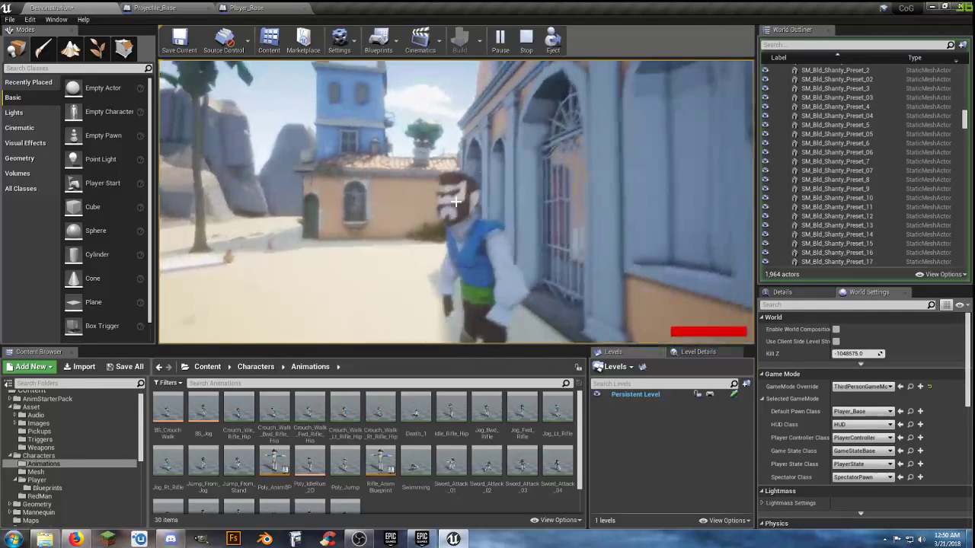
pyautogui.press('s')
pyautogui.press('Escape')
pyautogui.press('Escape')
# Select the placed Player_Base character, collapse the Buildings folder in the World Outliner, and clear the selection
pyautogui.click(522, 236)
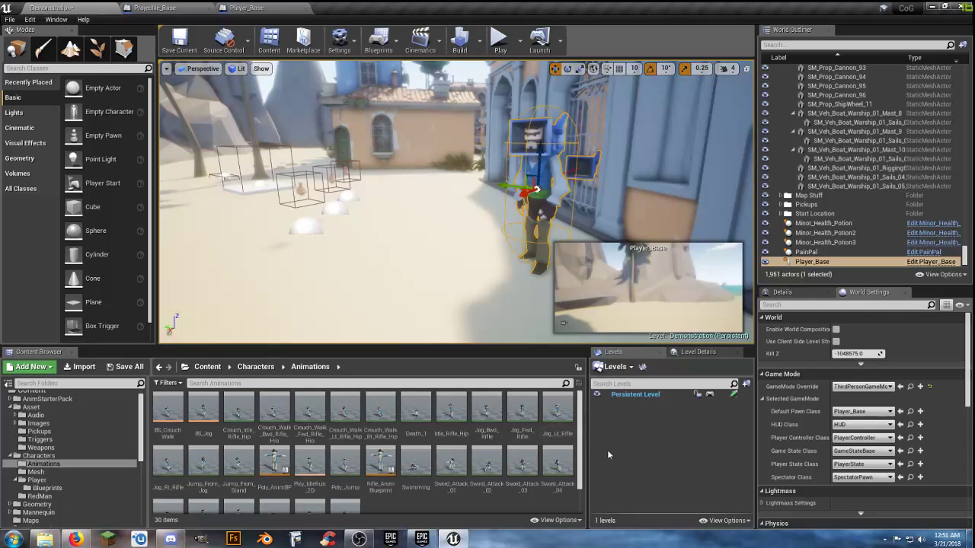
pyautogui.click(965, 251)
pyautogui.moveTo(966, 254); pyautogui.dragTo(965, 72)
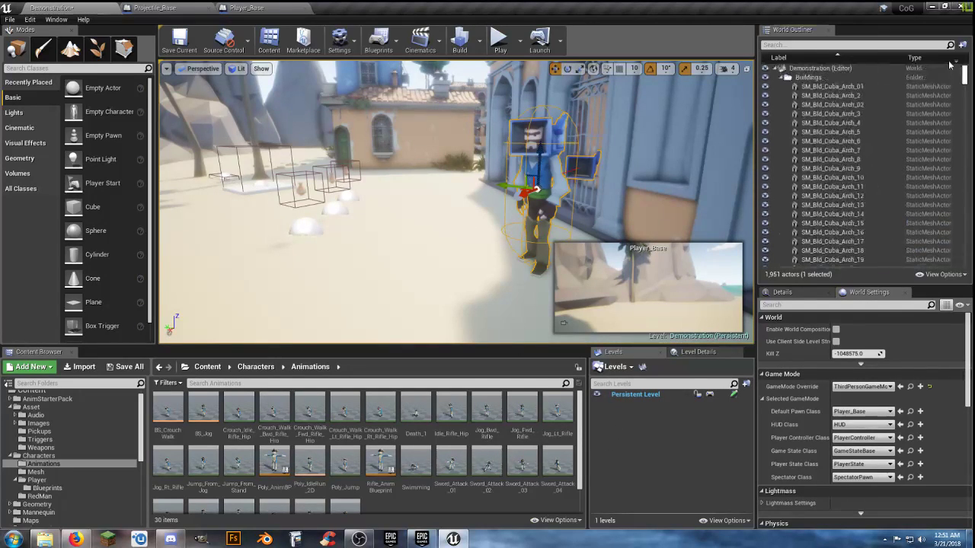
pyautogui.click(785, 77)
pyautogui.click(807, 68)
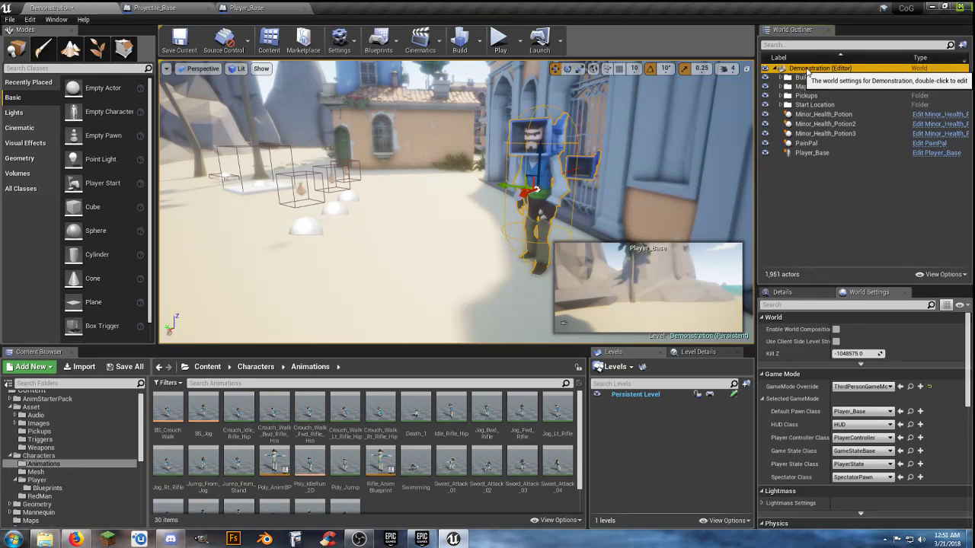
pyautogui.click(833, 202)
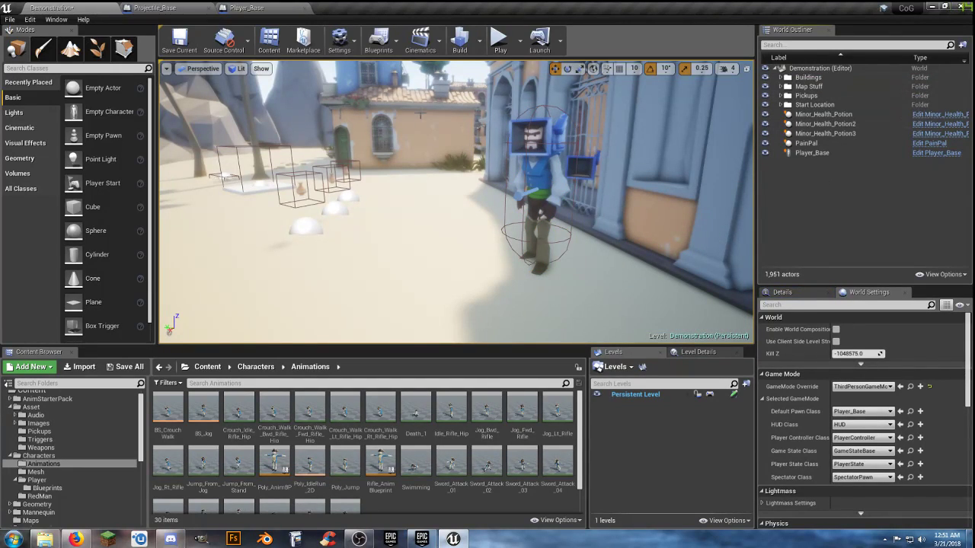
# Examine the nodes inside Player_Base's Healthy Check collapsed graph, including where Health and Dead are set
pyautogui.click(251, 8)
pyautogui.moveTo(633, 171); pyautogui.dragTo(368, 408, button='right')
pyautogui.moveTo(535, 289); pyautogui.dragTo(509, 353, button='right')
pyautogui.moveTo(445, 342)
pyautogui.mouseDown(button='right')
pyautogui.moveTo(500, 305)
pyautogui.moveTo(591, 138)
pyautogui.mouseUp(button='right')
pyautogui.moveTo(468, 383); pyautogui.dragTo(634, 258, button='right')
pyautogui.moveTo(399, 372); pyautogui.dragTo(559, 285, button='right')
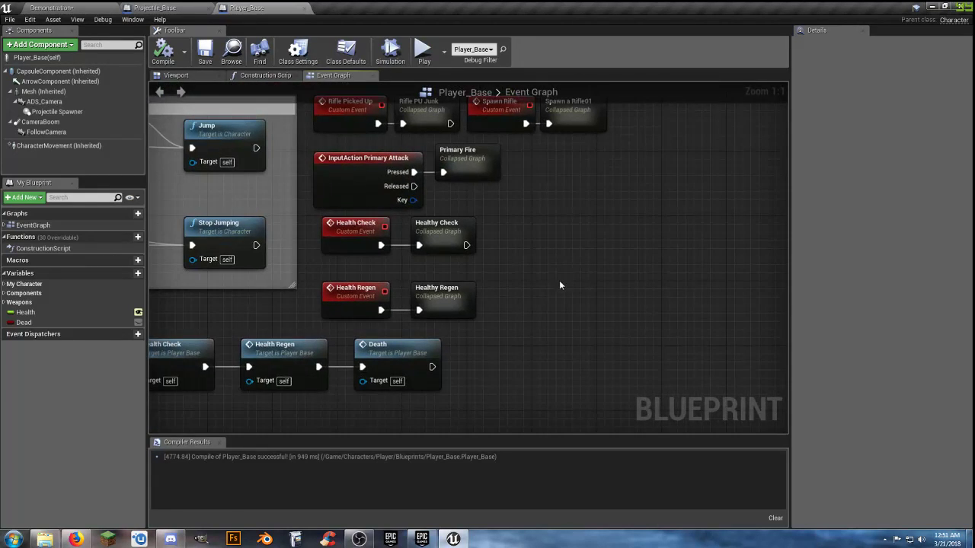
pyautogui.doubleClick(456, 245)
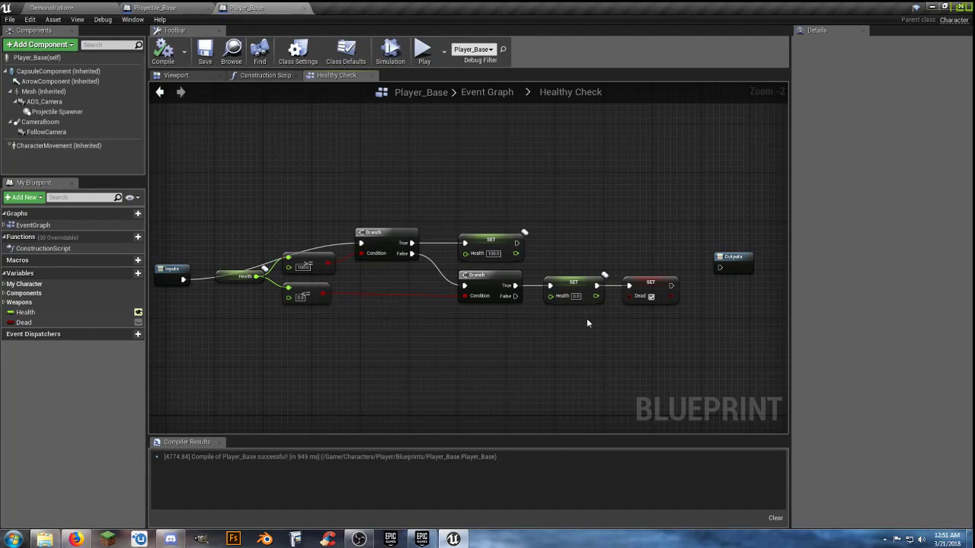
# Return to the Event Graph and examine the Death event's Branch and Play Animation nodes
pyautogui.click(507, 94)
pyautogui.scroll(7, 588, 268)
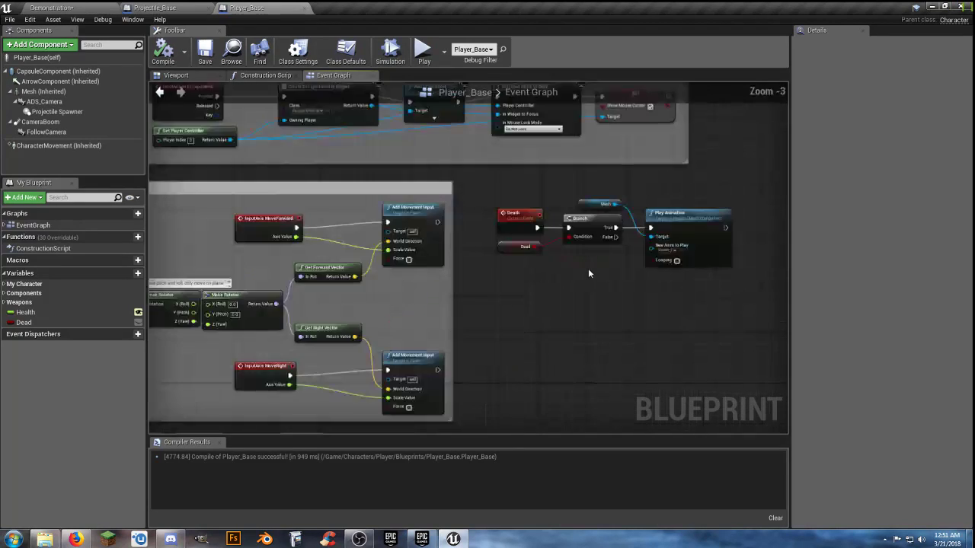
pyautogui.moveTo(592, 276); pyautogui.dragTo(479, 284, button='right')
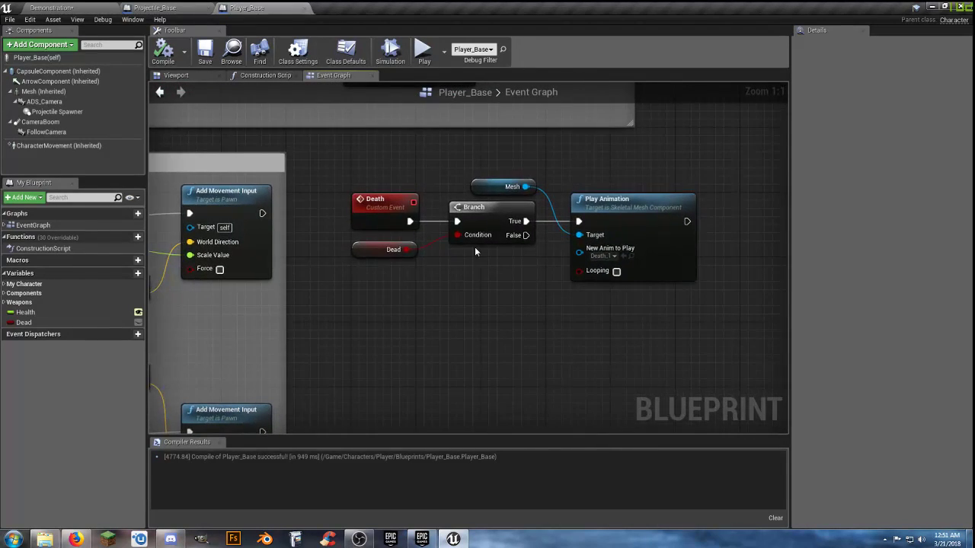
pyautogui.moveTo(578, 317); pyautogui.dragTo(543, 329, button='right')
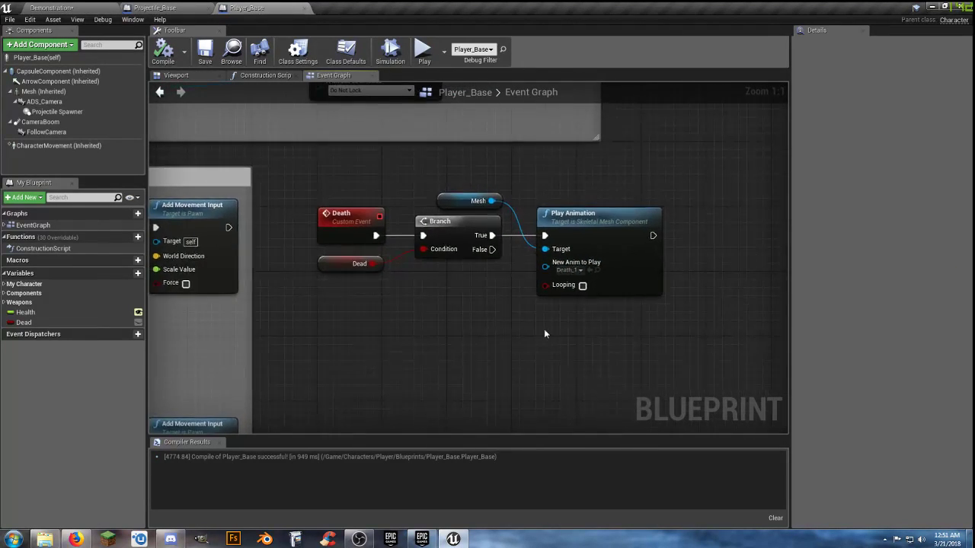
# Examine the Event Tick call chain through Health Check, Health Regen and Death, along with the related custom events
pyautogui.moveTo(435, 343); pyautogui.dragTo(411, 274, button='right')
pyautogui.scroll(-4, 434, 244)
pyautogui.scroll(2, 534, 325)
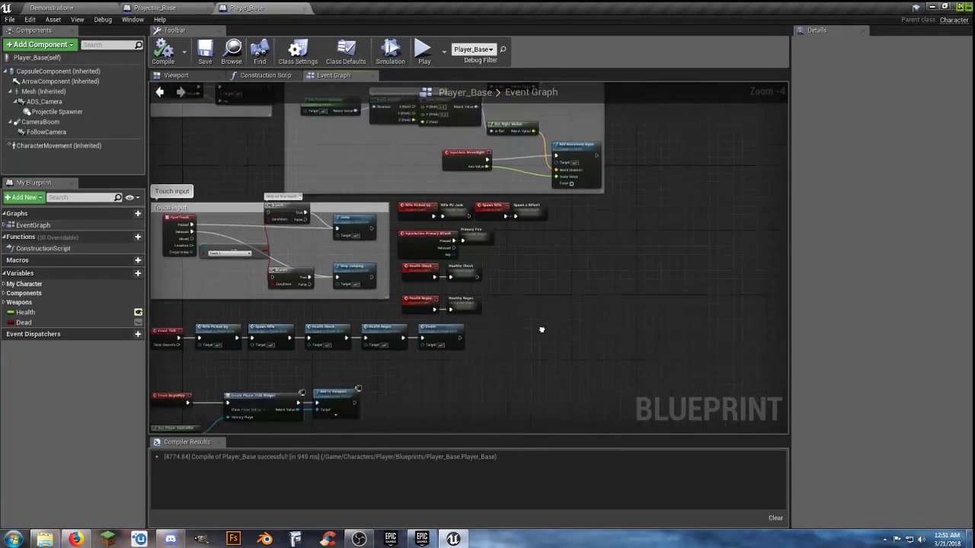
pyautogui.scroll(1, 522, 332)
pyautogui.scroll(1, 523, 337)
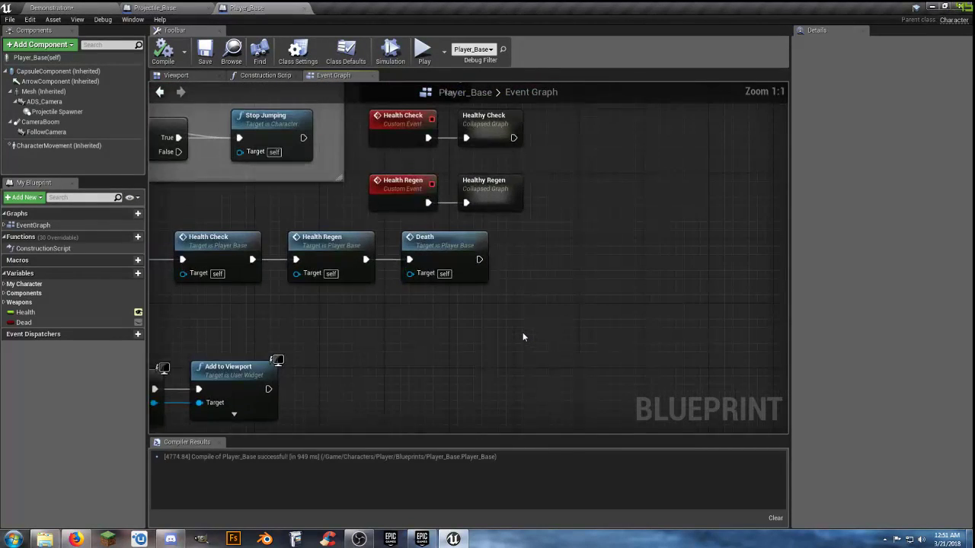
pyautogui.moveTo(451, 347)
pyautogui.mouseDown(button='right')
pyautogui.moveTo(646, 314)
pyautogui.moveTo(787, 312)
pyautogui.moveTo(722, 306)
pyautogui.moveTo(524, 349)
pyautogui.mouseUp(button='right')
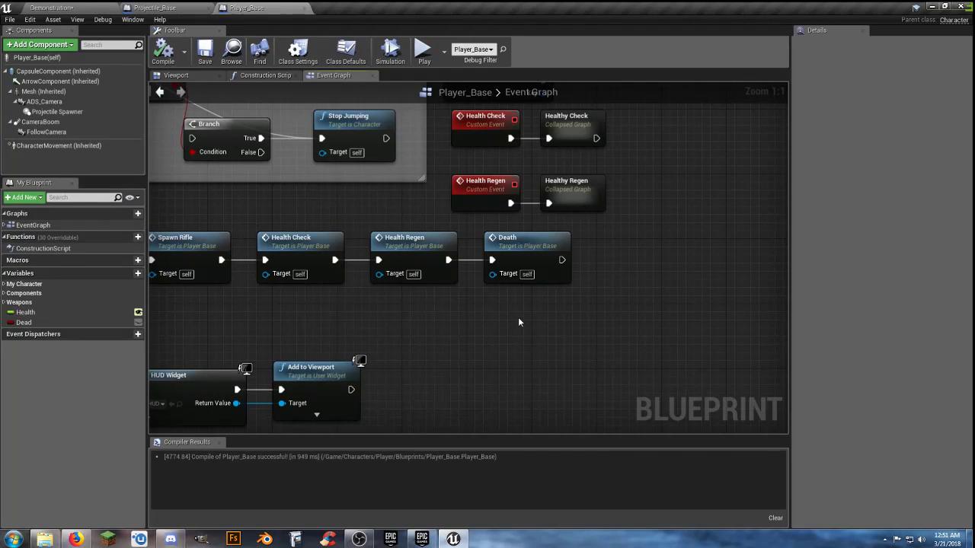
pyautogui.moveTo(435, 319); pyautogui.dragTo(458, 325, button='right')
pyautogui.moveTo(667, 235); pyautogui.dragTo(409, 368, button='right')
pyautogui.moveTo(582, 204); pyautogui.dragTo(407, 352, button='right')
pyautogui.moveTo(606, 175)
pyautogui.mouseDown(button='right')
pyautogui.moveTo(502, 331)
pyautogui.moveTo(625, 162)
pyautogui.moveTo(540, 320)
pyautogui.moveTo(631, 198)
pyautogui.moveTo(522, 246)
pyautogui.moveTo(435, 316)
pyautogui.mouseUp(button='right')
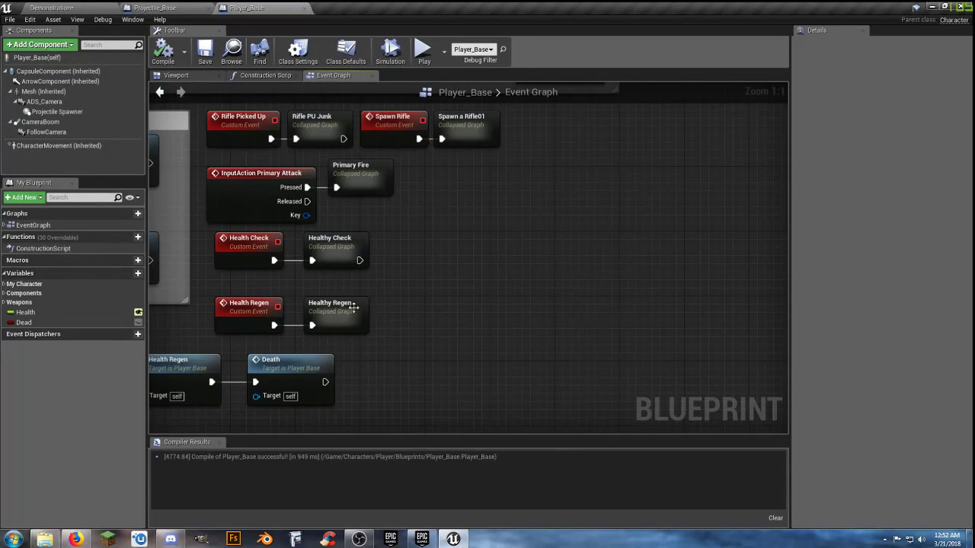
# Move the Outputs node of the Healthy Check graph farther from the Set Dead node and return to the Event Graph
pyautogui.doubleClick(348, 240)
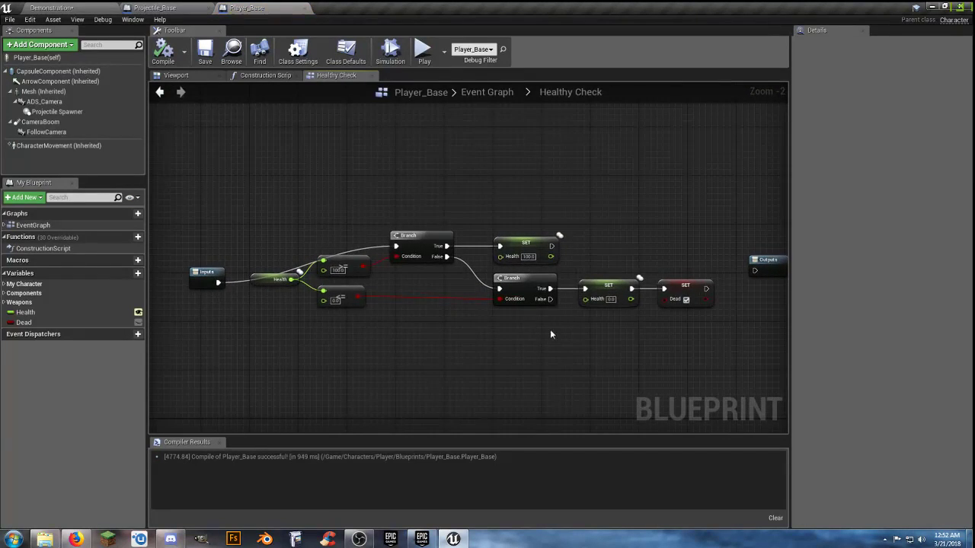
pyautogui.moveTo(527, 249); pyautogui.dragTo(753, 248)
pyautogui.click(480, 91)
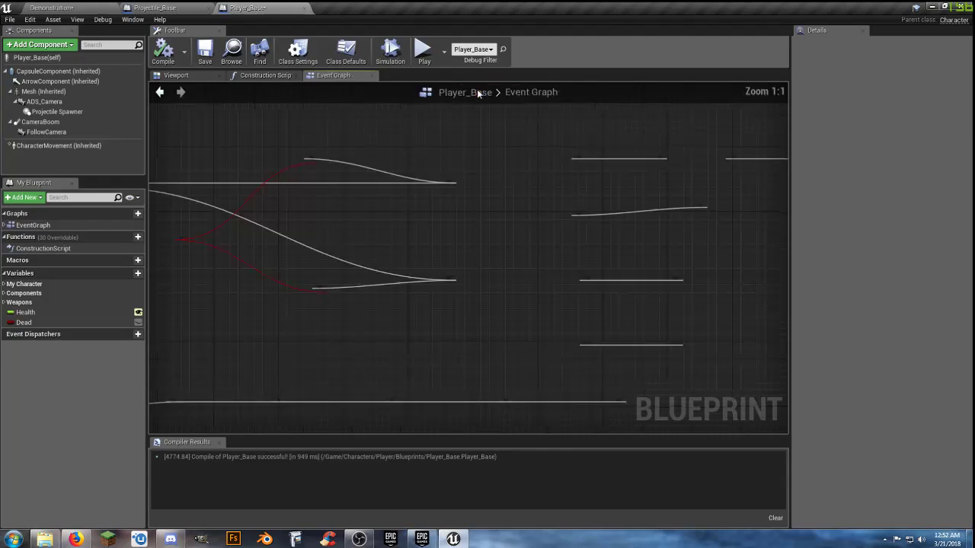
# Select the Death event together with its Dead, Branch, Mesh and Play Animation nodes
pyautogui.scroll(4, 598, 288)
pyautogui.moveTo(675, 271); pyautogui.dragTo(614, 169)
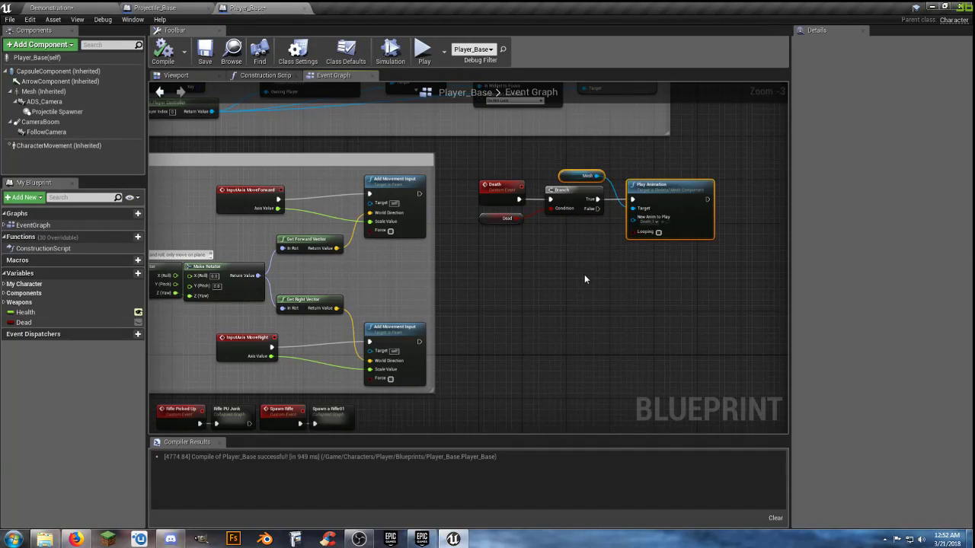
pyautogui.moveTo(662, 274); pyautogui.dragTo(499, 175)
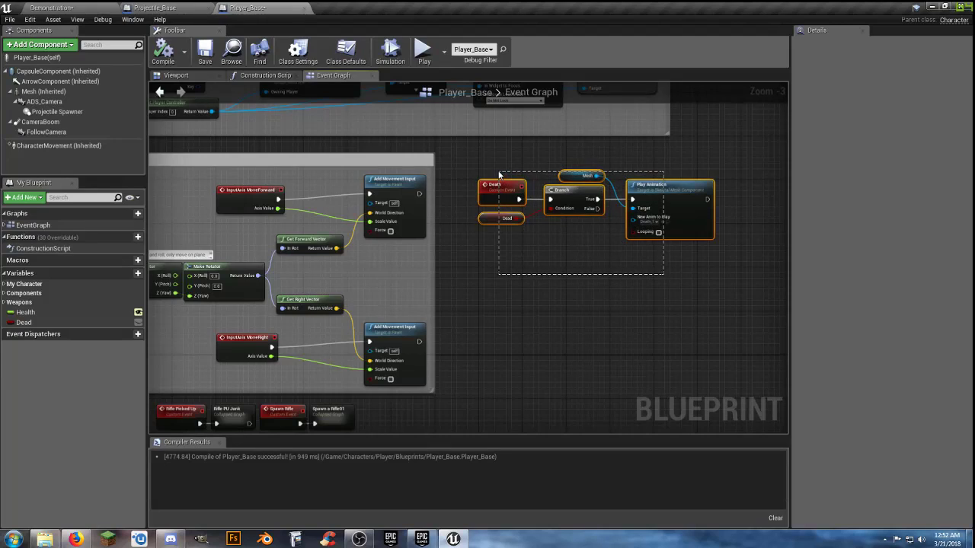
# Delete the Death call that follows Health Regen in the Event Tick chain
pyautogui.moveTo(522, 317); pyautogui.dragTo(652, 144, button='right')
pyautogui.moveTo(584, 299); pyautogui.dragTo(621, 221, button='right')
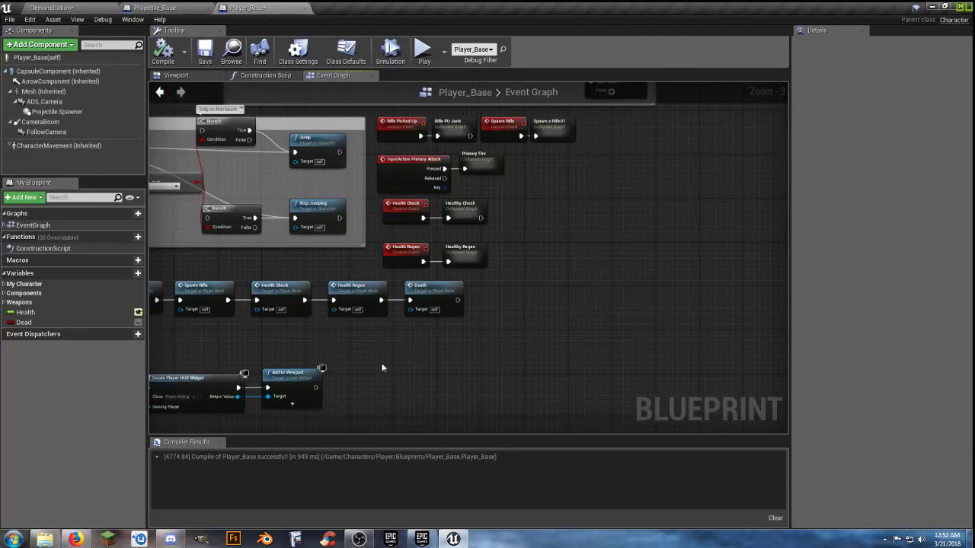
pyautogui.click(433, 289)
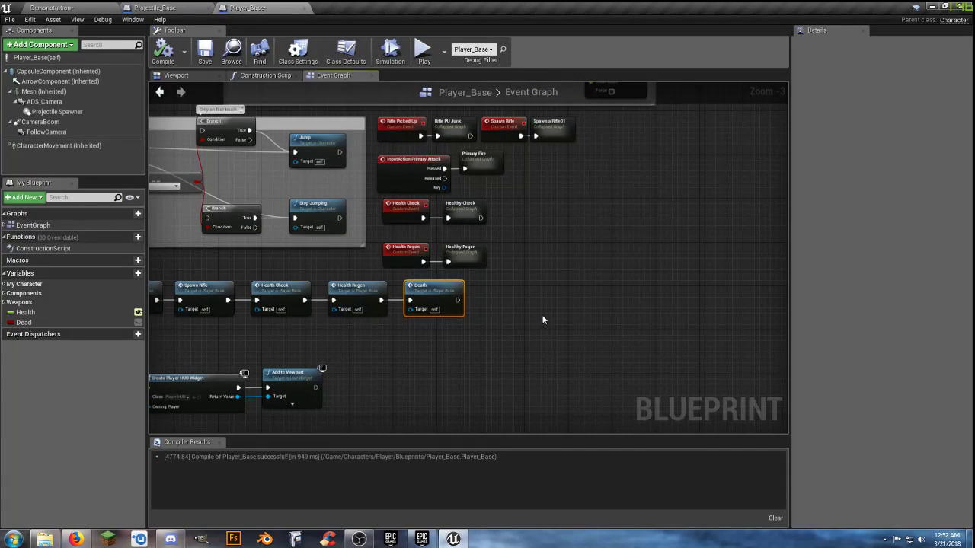
pyautogui.press('Delete')
# In the Healthy Check graph, add a Play Animation (Mesh) node after Set Dead and arrange it with its Mesh node
pyautogui.moveTo(599, 205)
pyautogui.mouseDown(button='right')
pyautogui.moveTo(438, 422)
pyautogui.moveTo(567, 283)
pyautogui.mouseUp(button='right')
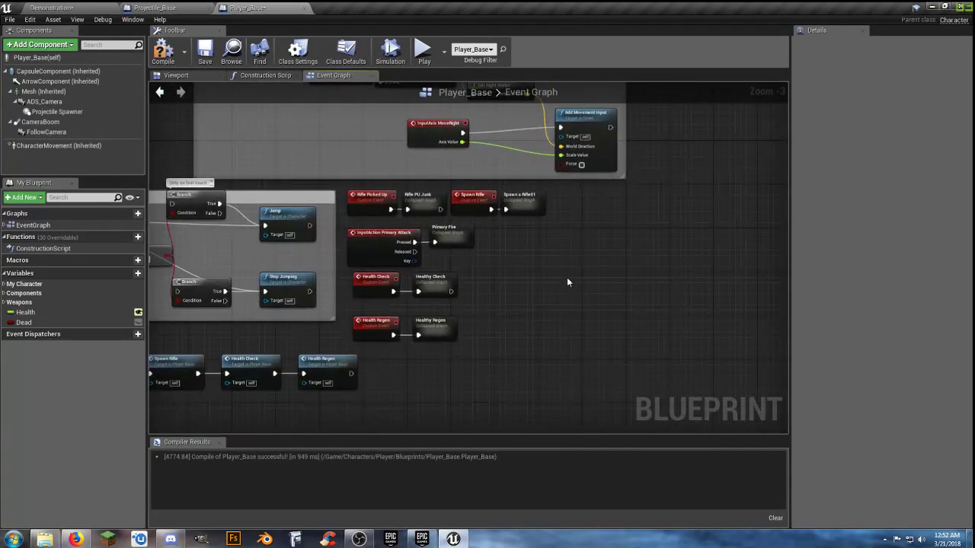
pyautogui.doubleClick(431, 283)
pyautogui.scroll(4, 580, 318)
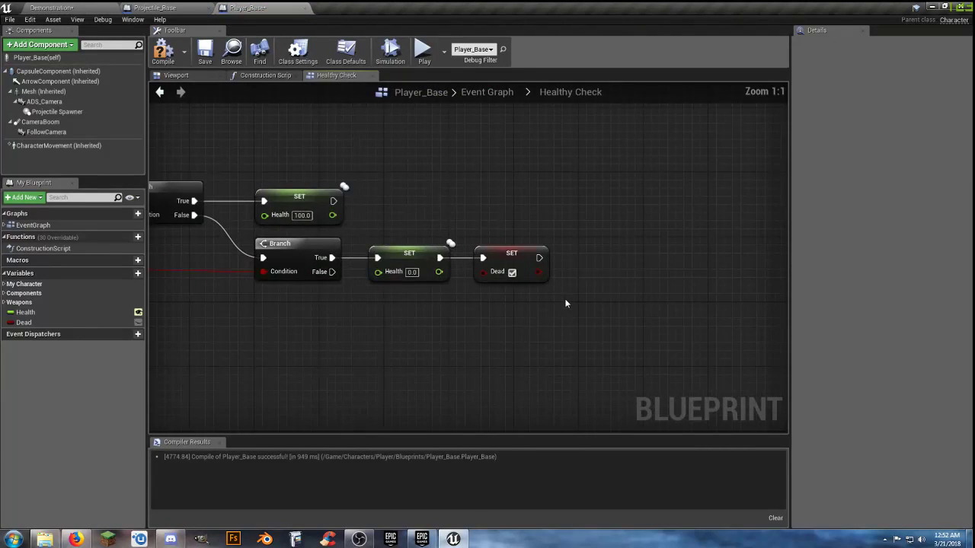
pyautogui.moveTo(539, 257); pyautogui.dragTo(610, 260)
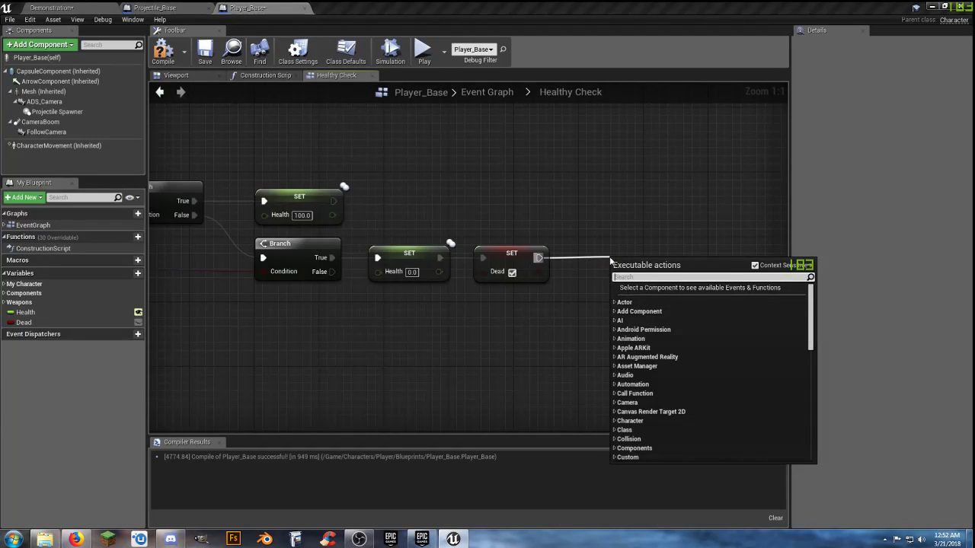
pyautogui.write('playani')
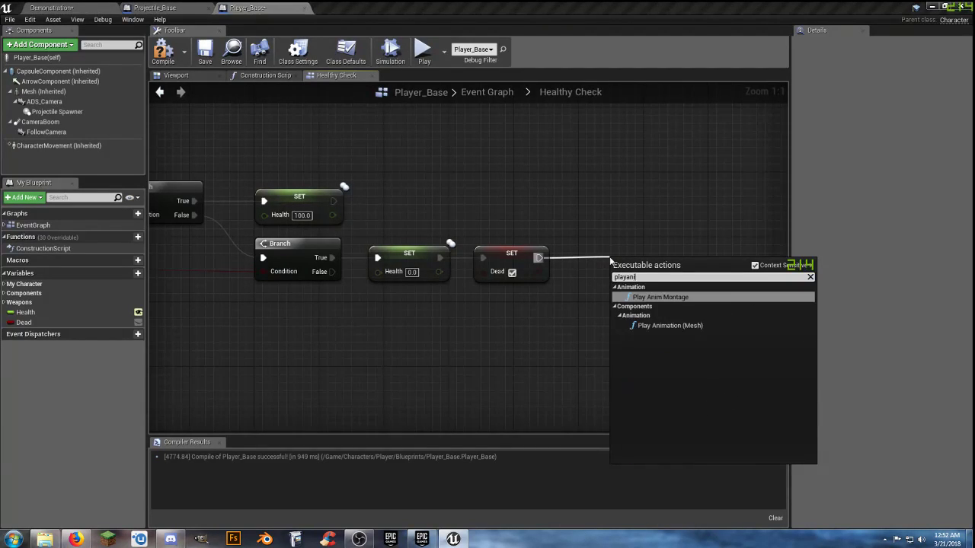
pyautogui.click(681, 325)
pyautogui.moveTo(526, 248); pyautogui.dragTo(506, 305)
pyautogui.moveTo(656, 265); pyautogui.dragTo(624, 239)
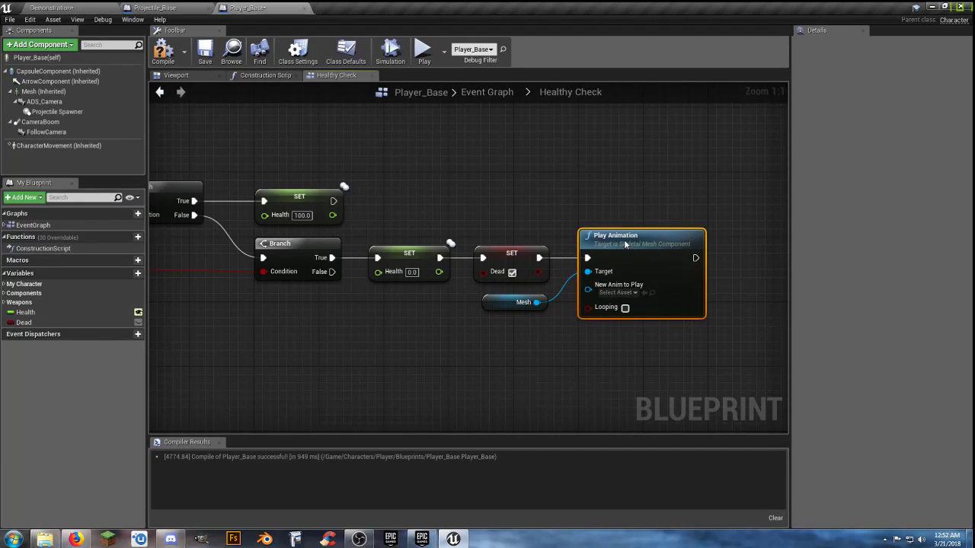
# Set the Play Animation node's New Anim to Play to Death_1 and save Player_Base
pyautogui.click(624, 293)
pyautogui.scroll(-5, 663, 367)
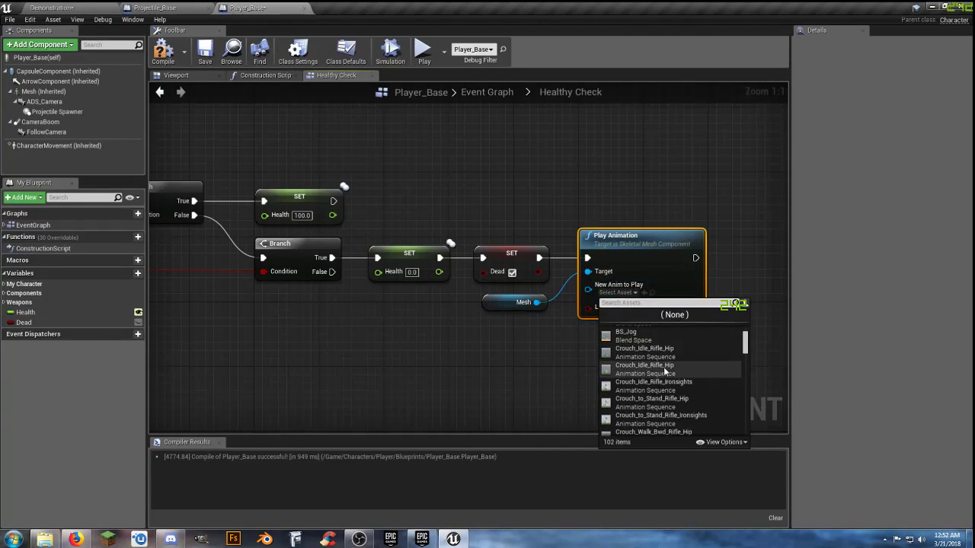
pyautogui.scroll(-3, 662, 375)
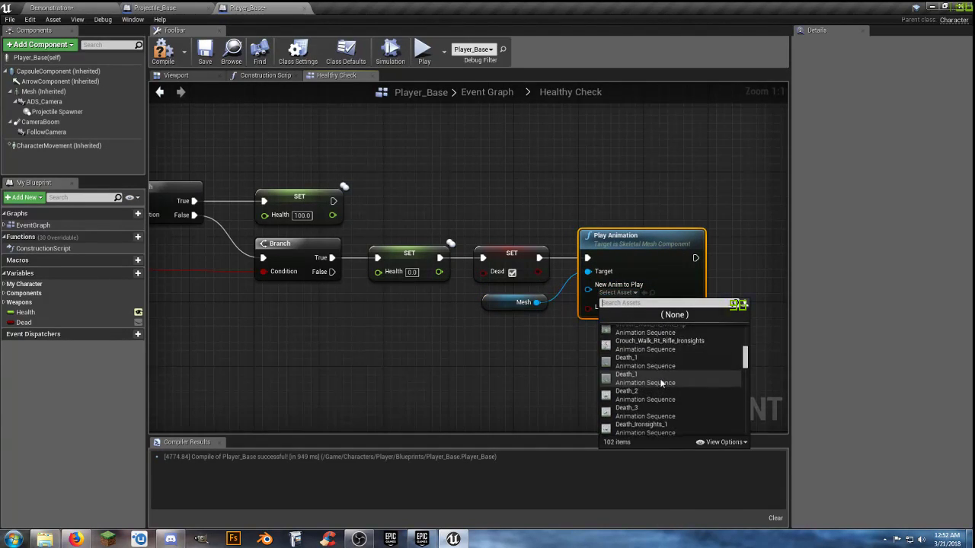
pyautogui.click(654, 380)
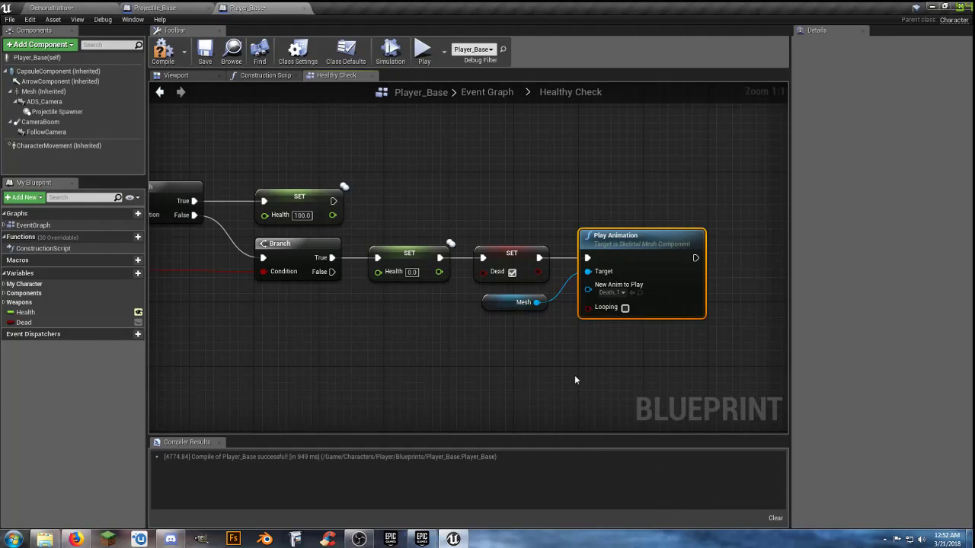
pyautogui.click(205, 53)
# In Projectile_Base, duplicate the Cast To Player_Base, Health, subtract 20 and Set Health nodes and wire them to On Component Begin Overlap (Collision)
pyautogui.click(177, 8)
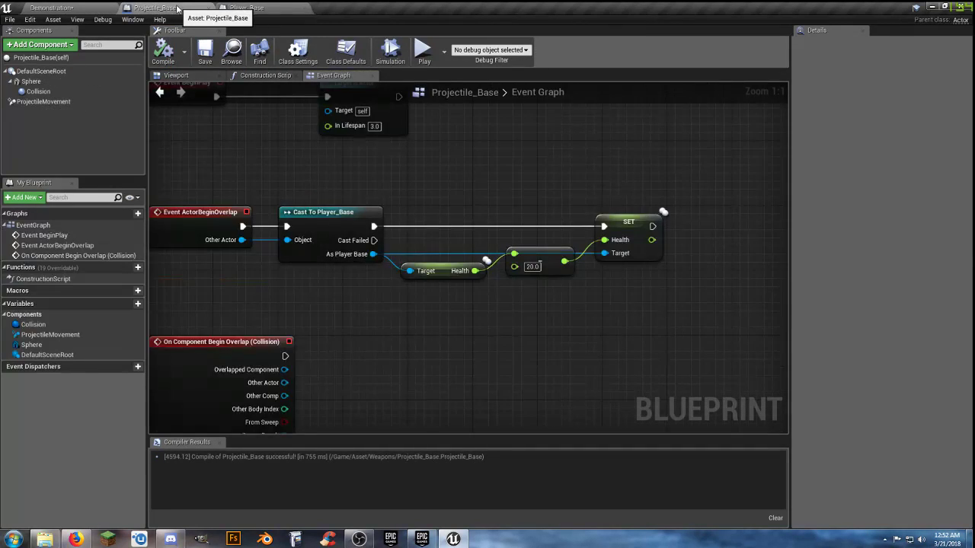
pyautogui.moveTo(360, 309); pyautogui.dragTo(397, 329, button='right')
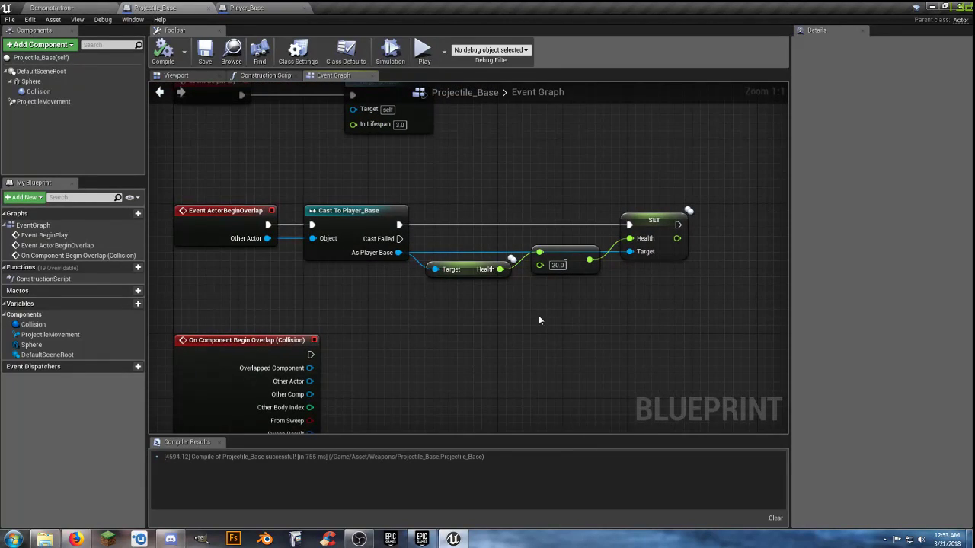
pyautogui.moveTo(637, 307); pyautogui.dragTo(632, 349, button='right')
pyautogui.scroll(-2, 492, 333)
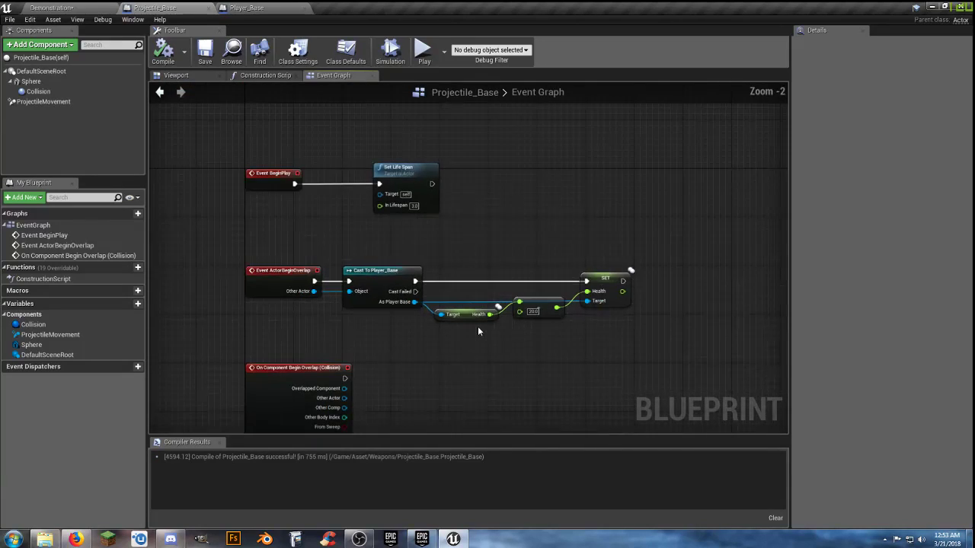
pyautogui.moveTo(467, 348); pyautogui.dragTo(459, 275, button='right')
pyautogui.moveTo(638, 266); pyautogui.dragTo(388, 185)
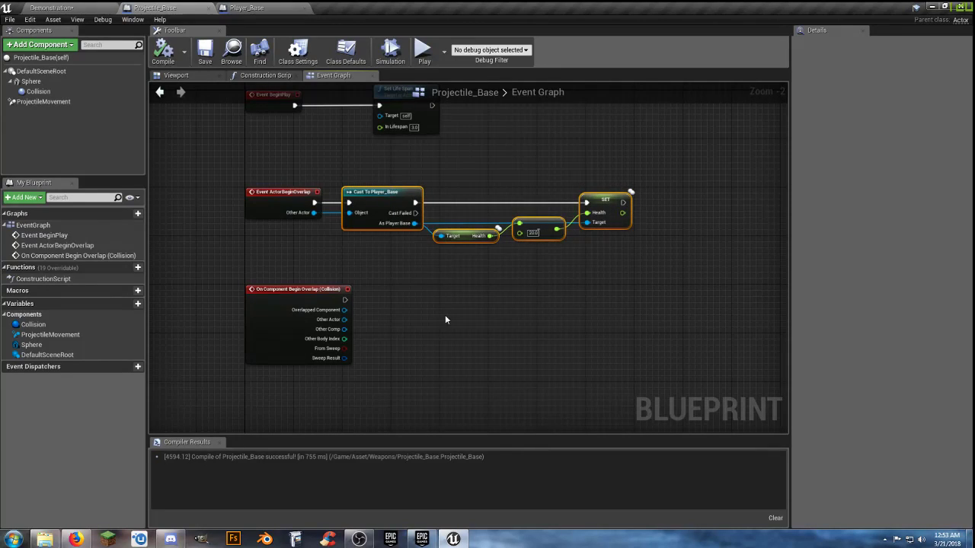
pyautogui.hotkey('ctrl', 'v')
pyautogui.moveTo(391, 323)
pyautogui.mouseDown()
pyautogui.moveTo(410, 291)
pyautogui.moveTo(345, 300)
pyautogui.moveTo(348, 319)
pyautogui.moveTo(389, 311)
pyautogui.mouseUp()
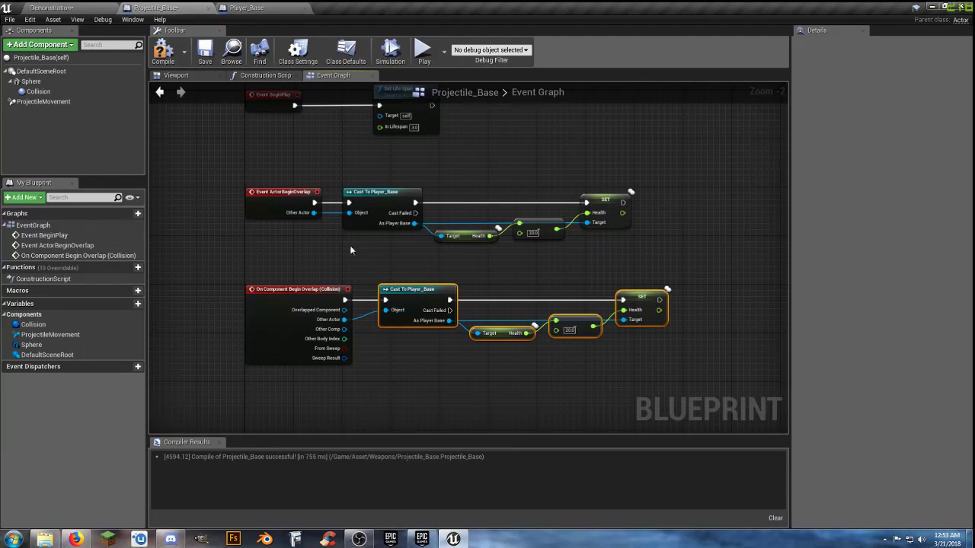
# Disconnect Event ActorBeginOverlap from its Cast To Player_Base node, then compile and save Projectile_Base
pyautogui.keyDown('ctrl'); pyautogui.click(329, 212); pyautogui.keyUp('ctrl')
pyautogui.keyDown('ctrl'); pyautogui.click(332, 203); pyautogui.keyUp('ctrl')
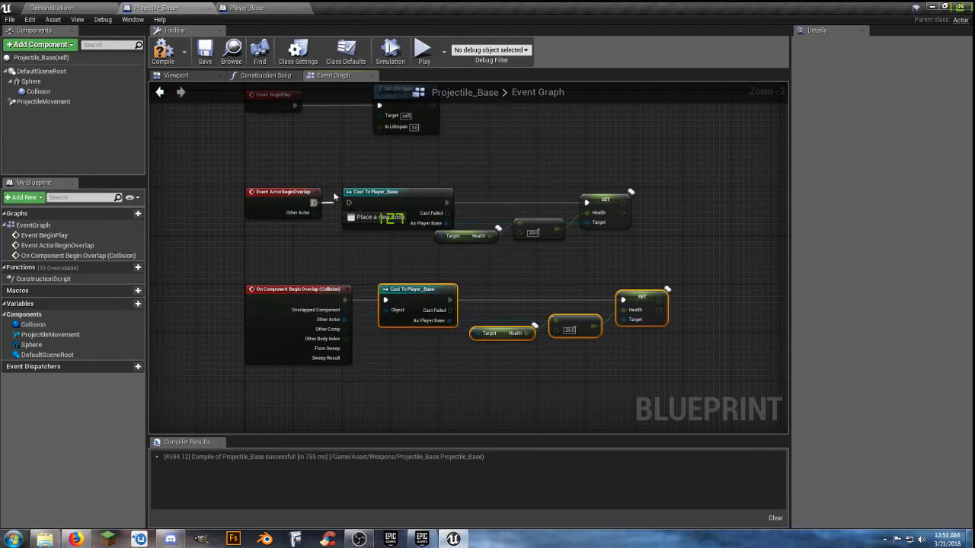
pyautogui.click(332, 183)
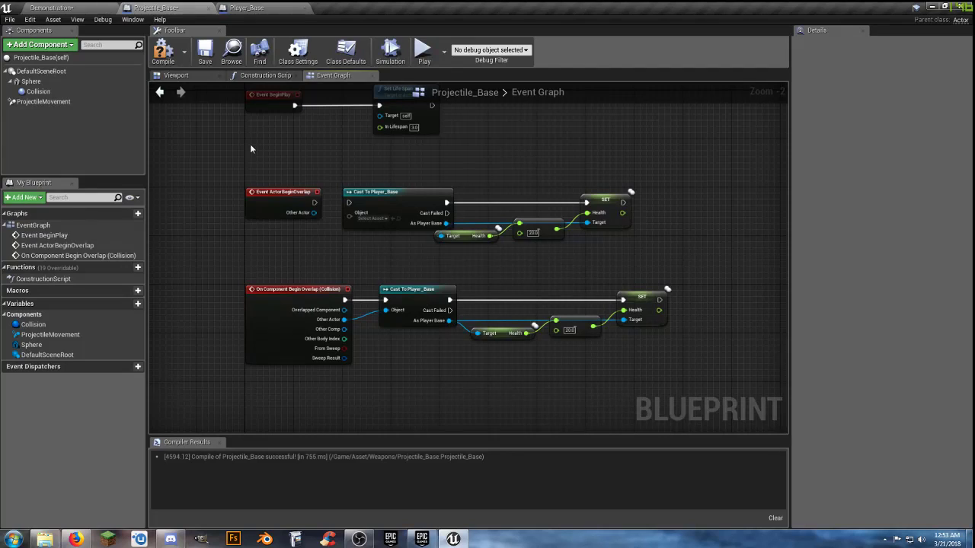
pyautogui.click(163, 50)
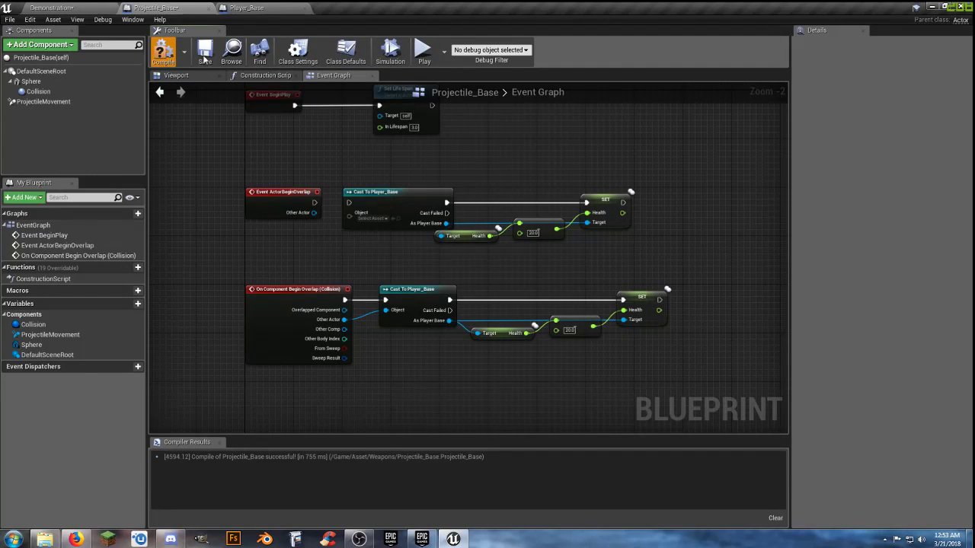
pyautogui.click(204, 56)
# Play the Demonstration level and run the character forward to pick up the rifle
pyautogui.click(54, 8)
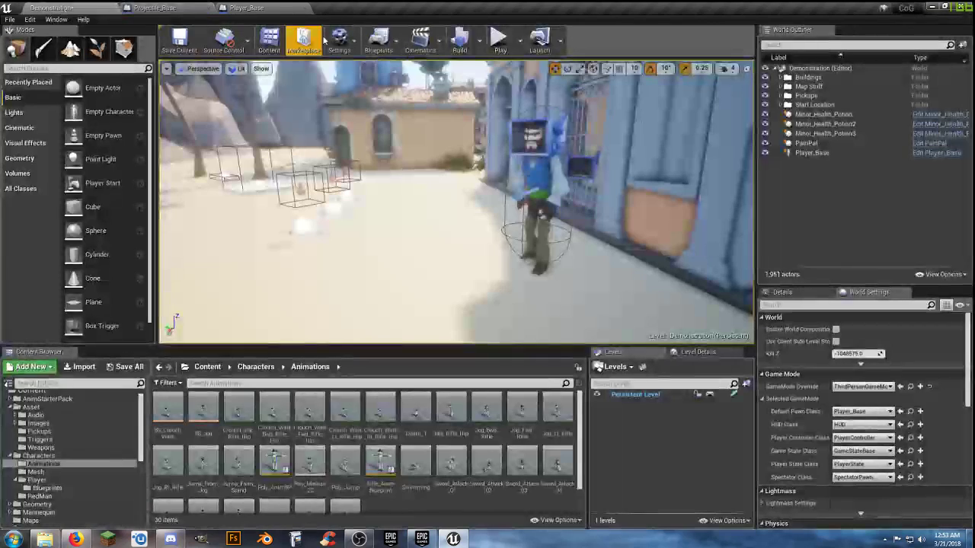
pyautogui.click(500, 45)
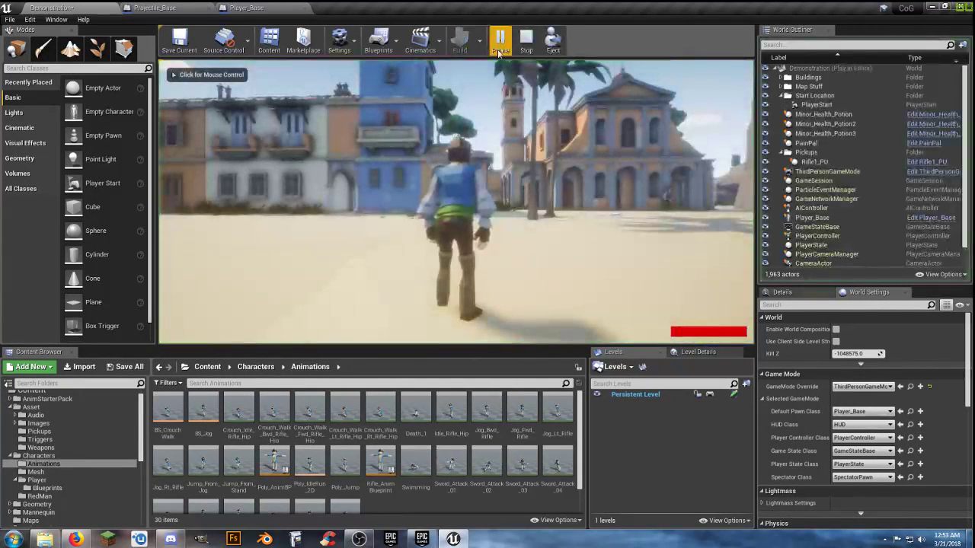
pyautogui.click(564, 264)
pyautogui.press('w')
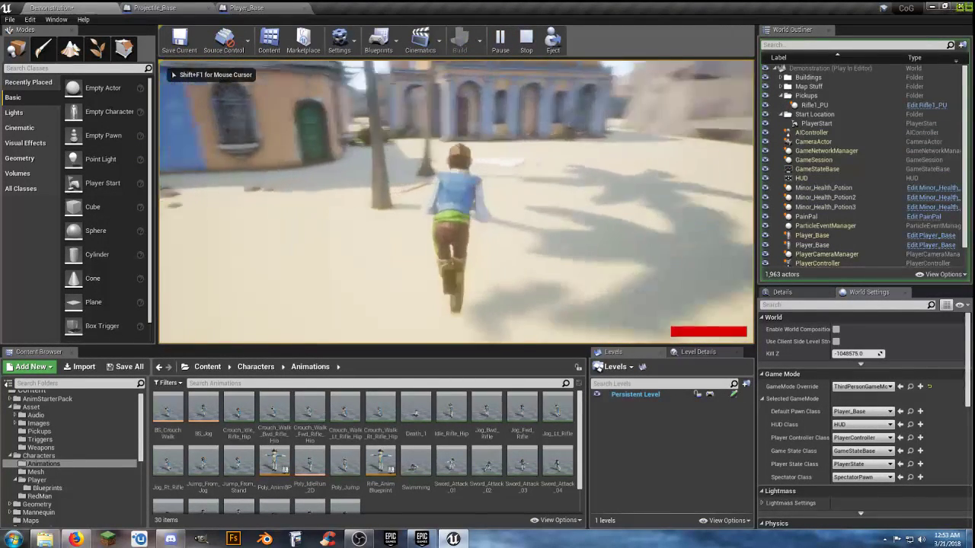
pyautogui.press('w')
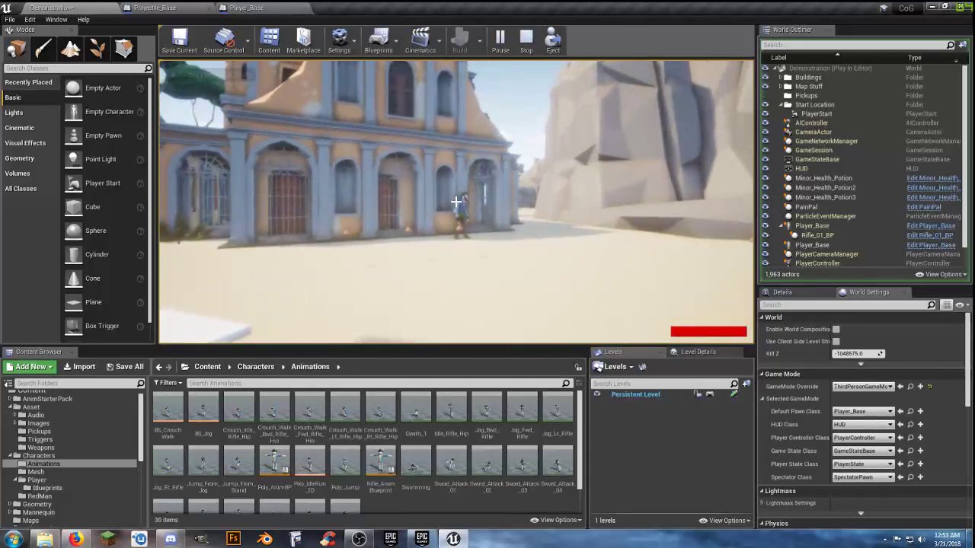
# Approach the placed Player_Base character, shoot it repeatedly with the rifle to test the damage, and end the play session
pyautogui.click(455, 201)
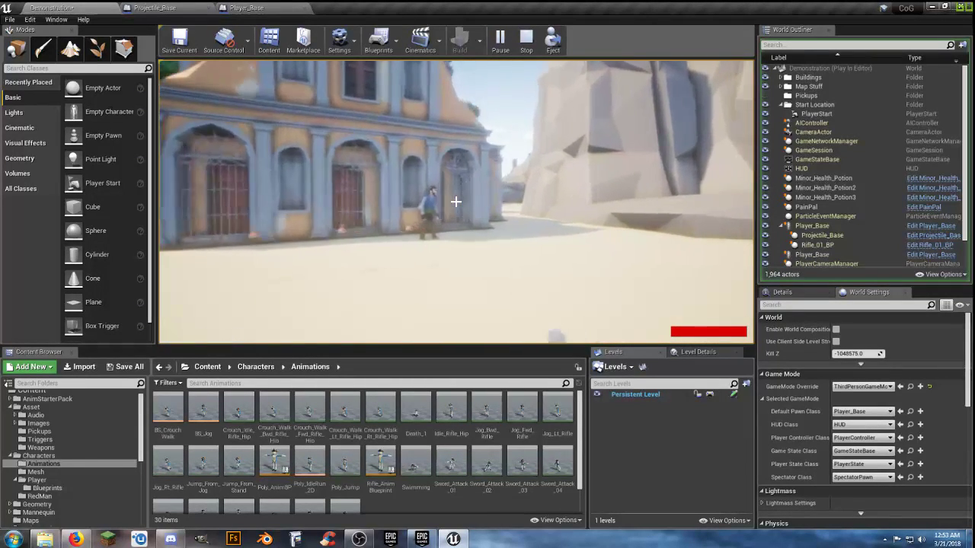
pyautogui.press('d')
pyautogui.press('w')
pyautogui.click(455, 201)
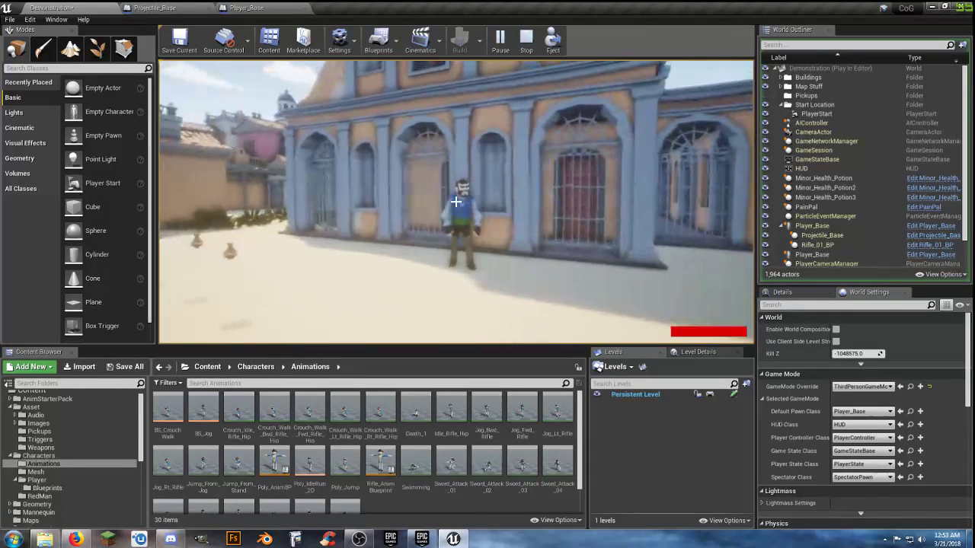
pyautogui.press('d')
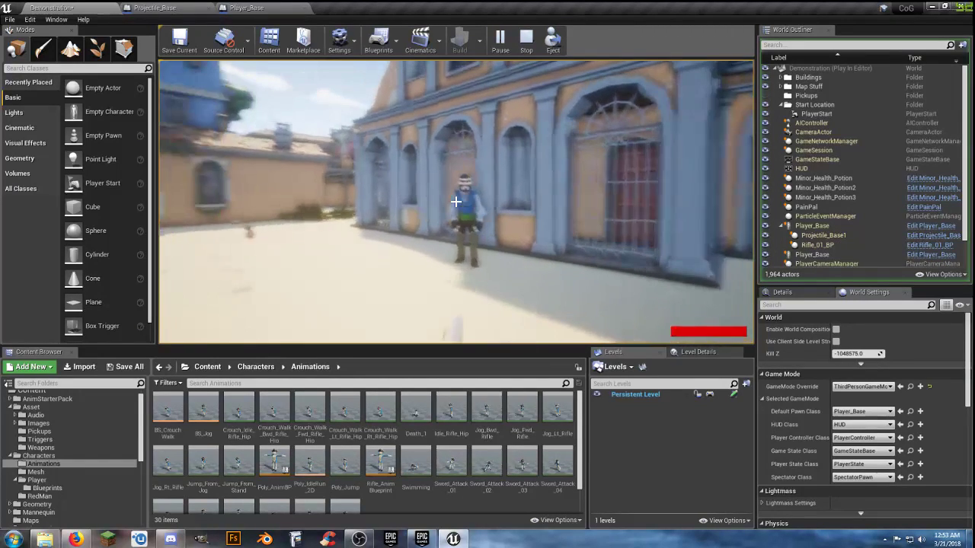
pyautogui.click(456, 201)
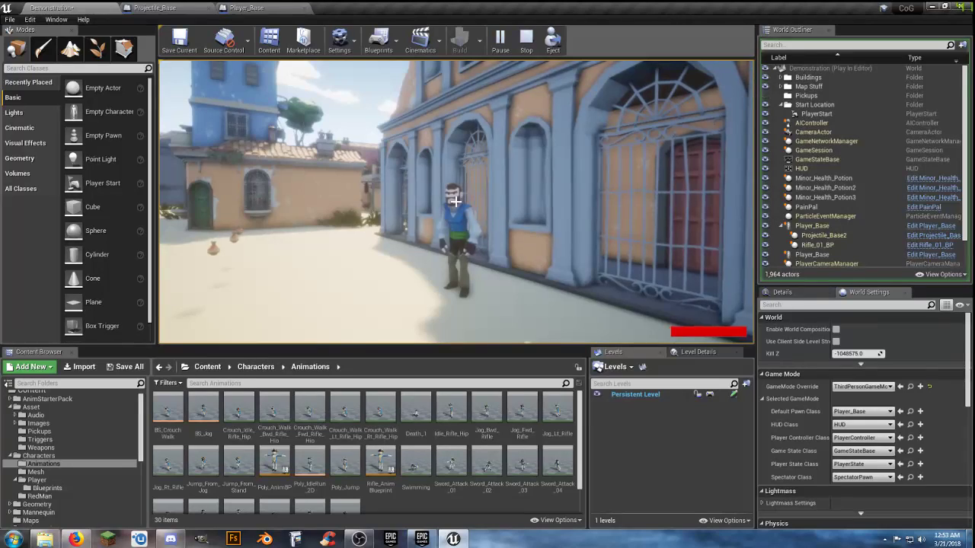
pyautogui.click(455, 201)
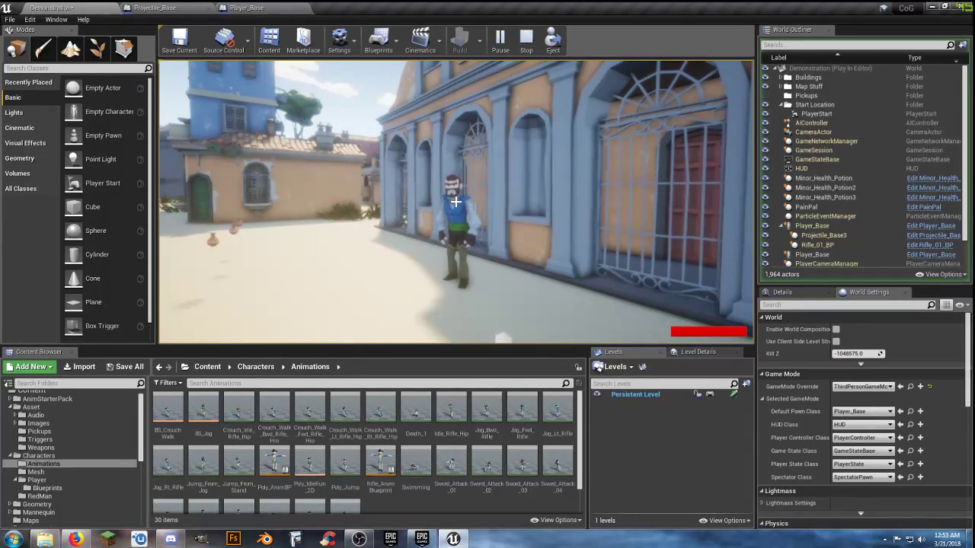
pyautogui.click(455, 201)
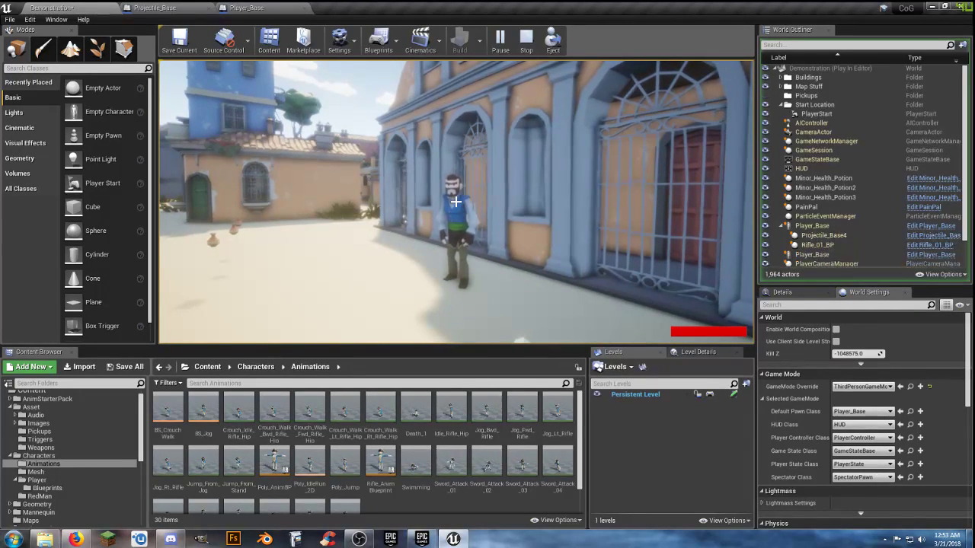
pyautogui.click(456, 201)
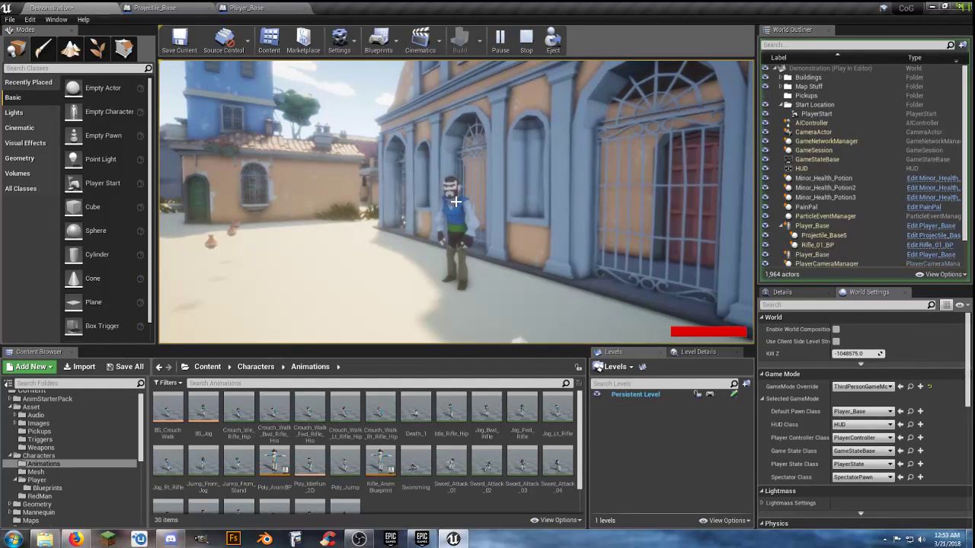
pyautogui.click(456, 201)
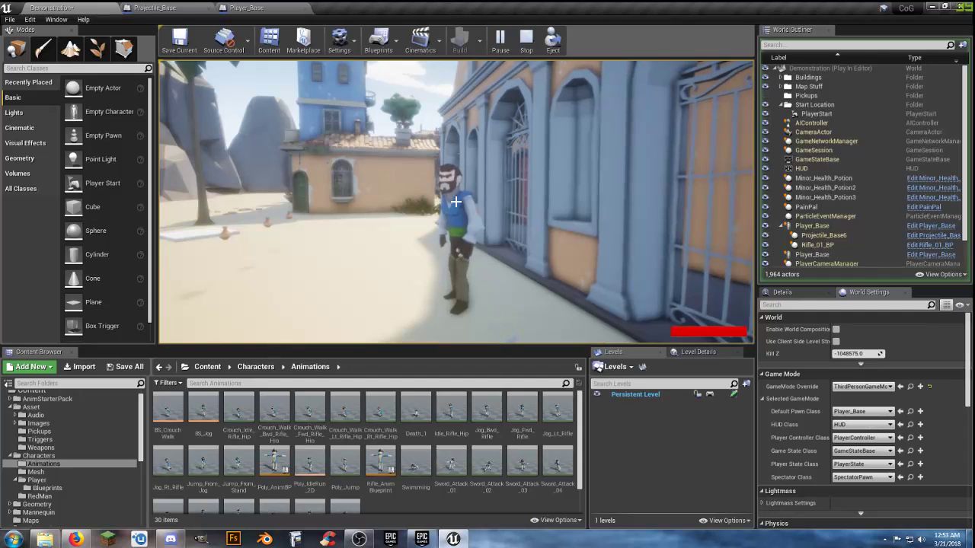
pyautogui.click(455, 201)
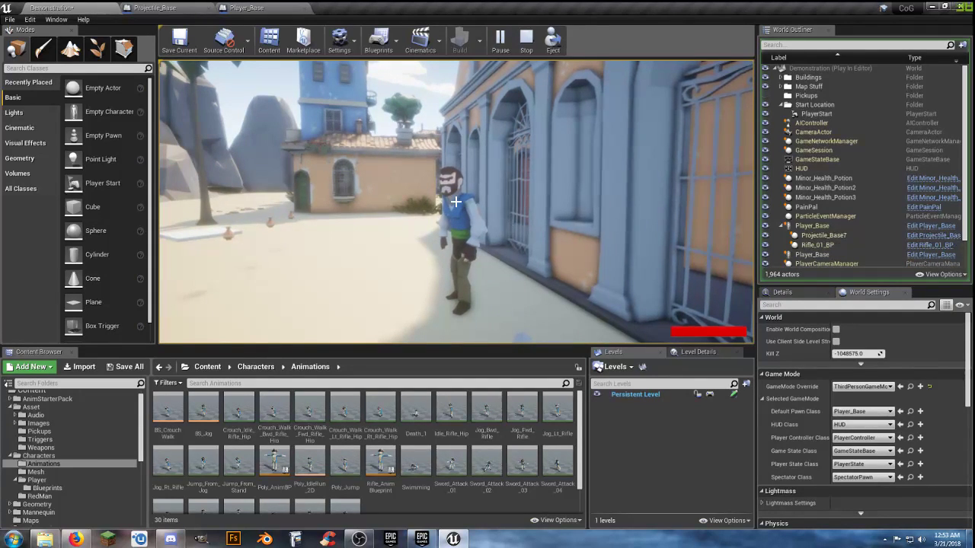
pyautogui.click(455, 201)
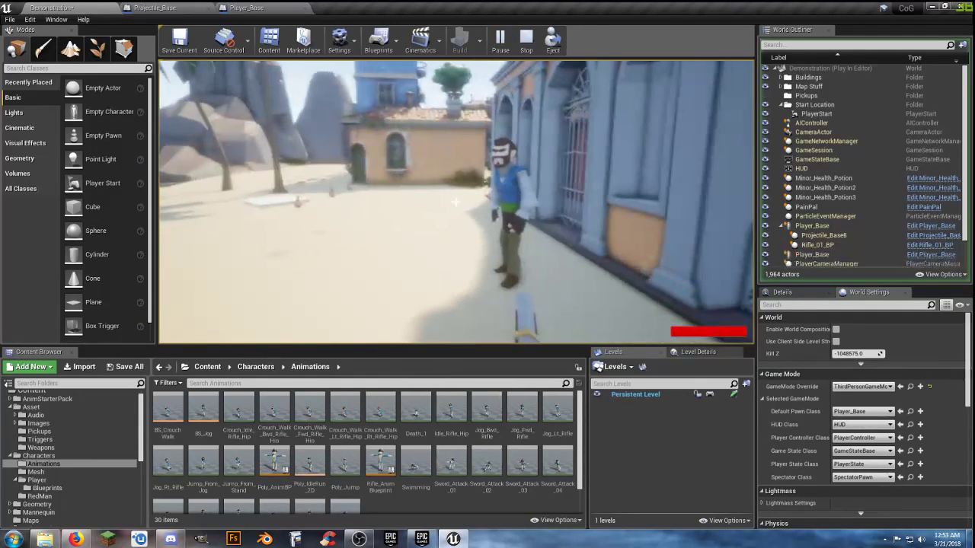
pyautogui.press('w')
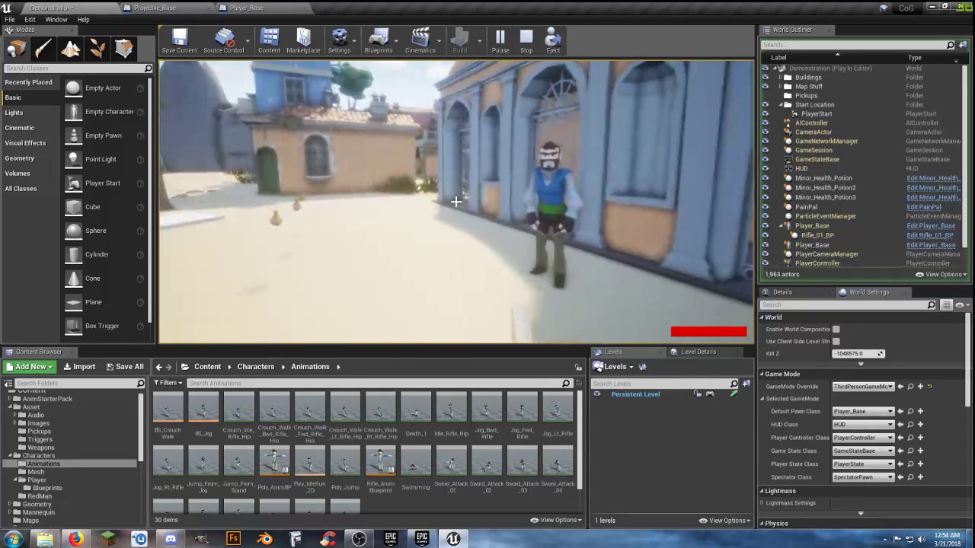
pyautogui.press('Escape')
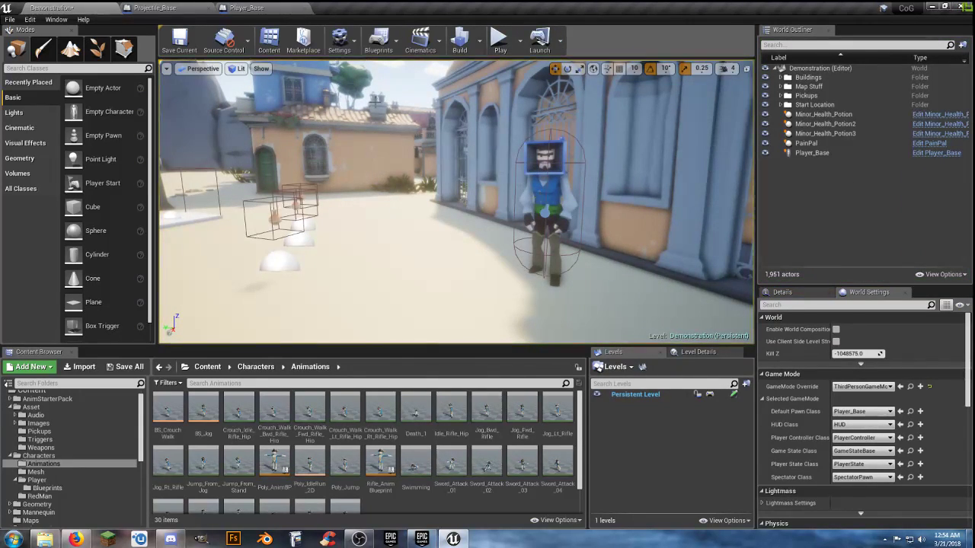
# Review the Healthy Check graph of Player_Base from the Inputs node through the branches to Play Animation
pyautogui.click(258, 8)
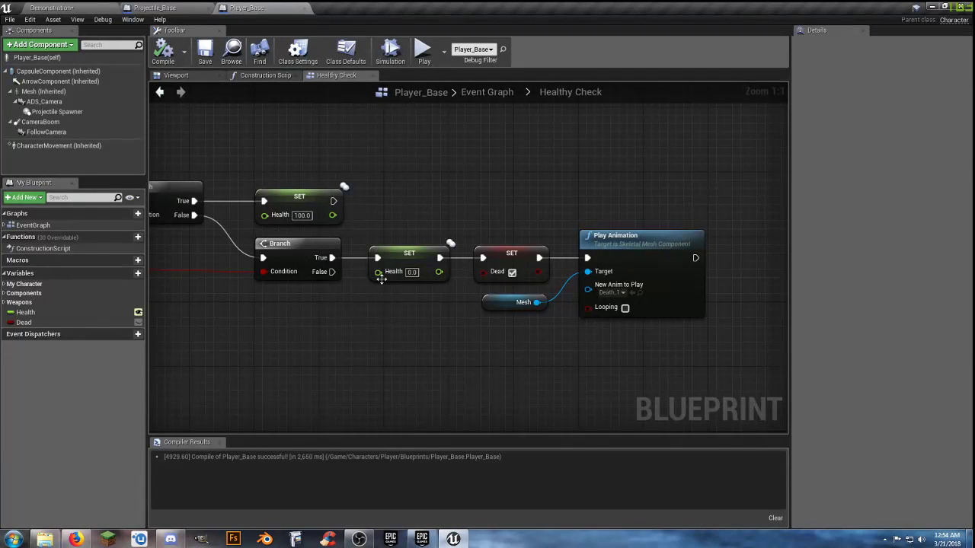
pyautogui.moveTo(353, 306)
pyautogui.mouseDown(button='right')
pyautogui.moveTo(455, 299)
pyautogui.moveTo(548, 321)
pyautogui.moveTo(375, 311)
pyautogui.mouseUp(button='right')
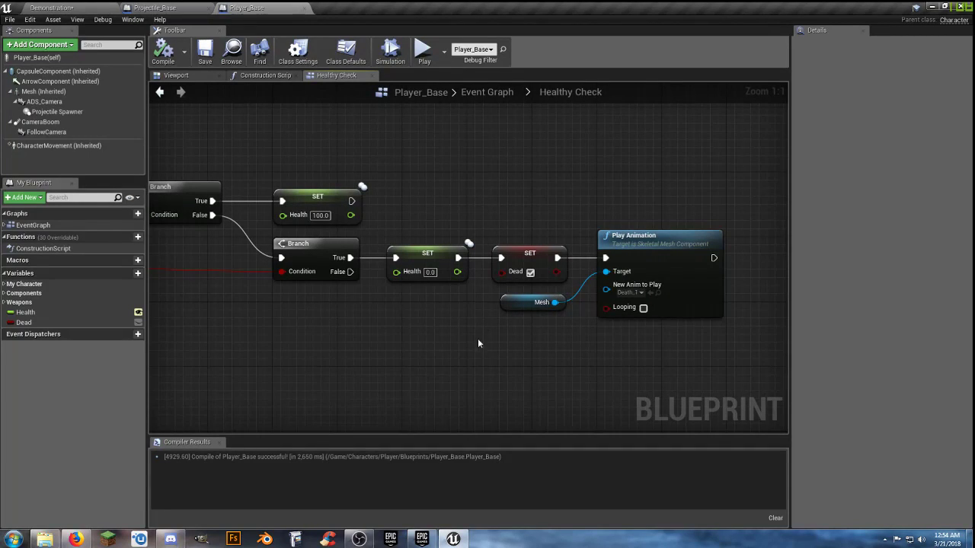
pyautogui.scroll(-2, 430, 344)
pyautogui.moveTo(421, 344)
pyautogui.mouseDown(button='right')
pyautogui.moveTo(574, 323)
pyautogui.moveTo(461, 340)
pyautogui.moveTo(604, 341)
pyautogui.mouseUp(button='right')
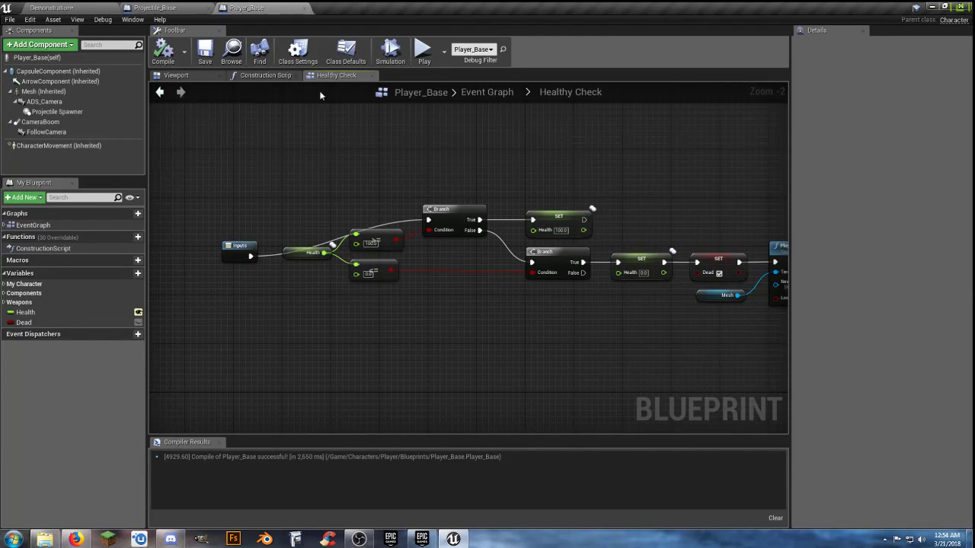
# In Projectile_Base, set the amount subtracted from Health in the On Component Begin Overlap (Collision) chain to 100
pyautogui.click(487, 92)
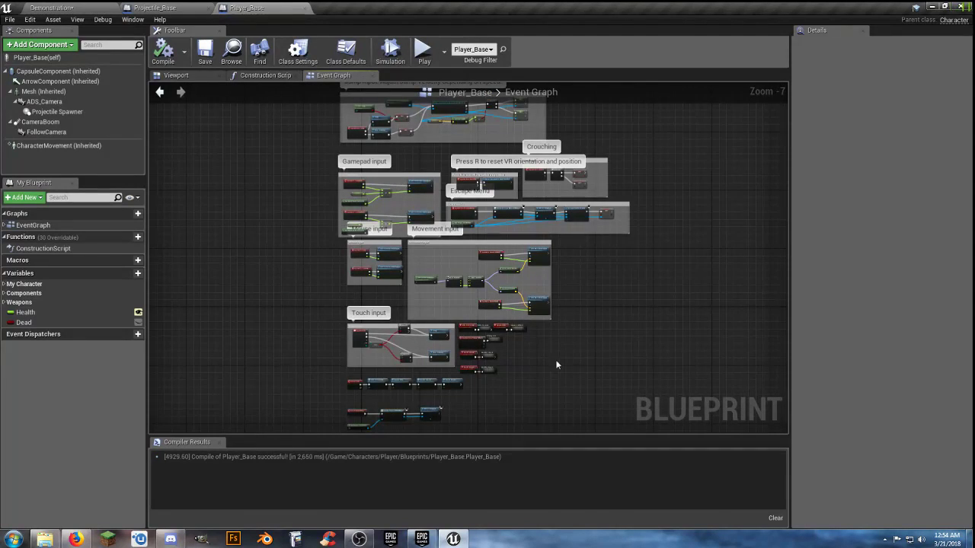
pyautogui.click(161, 8)
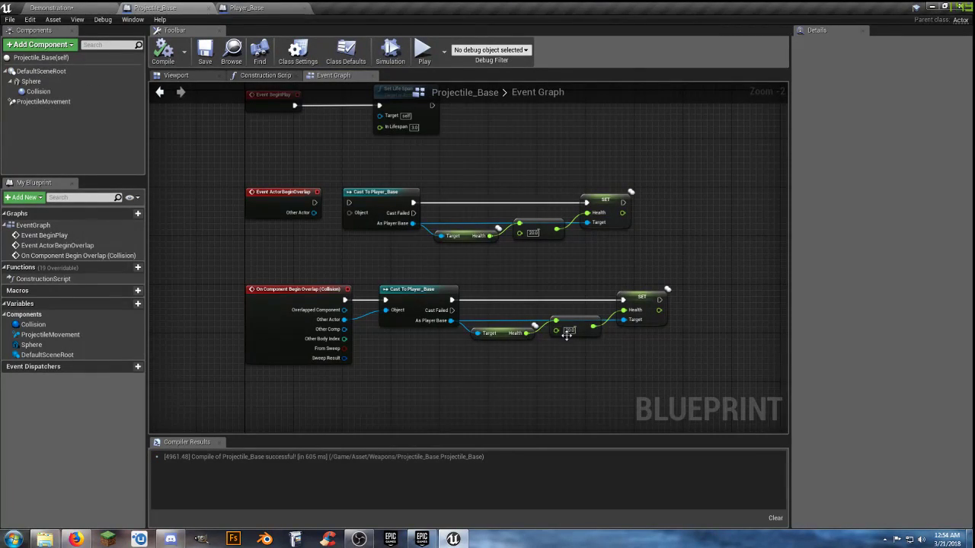
pyautogui.write('100')
pyautogui.press('Return')
# Enable Component Replicates on the DefaultSceneRoot of Projectile_Base
pyautogui.click(58, 103)
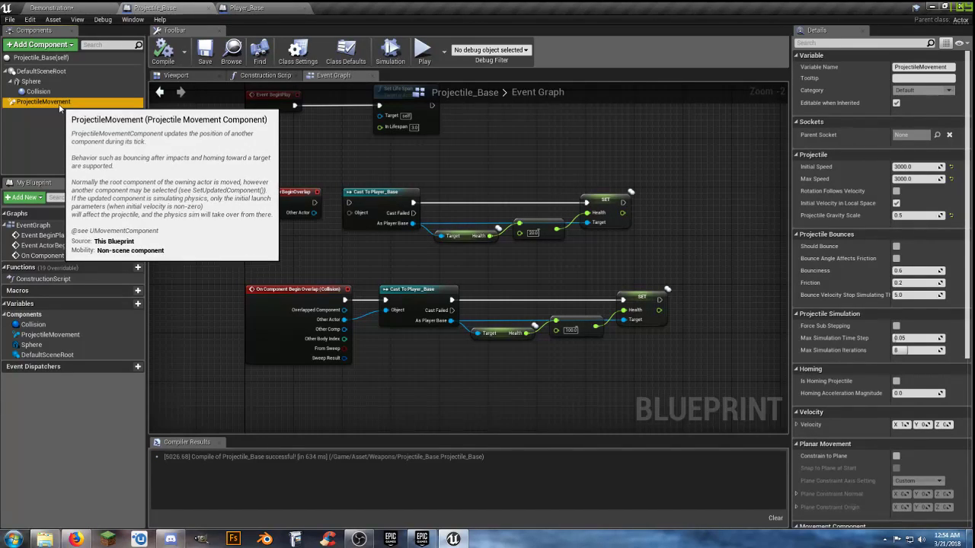
pyautogui.click(61, 72)
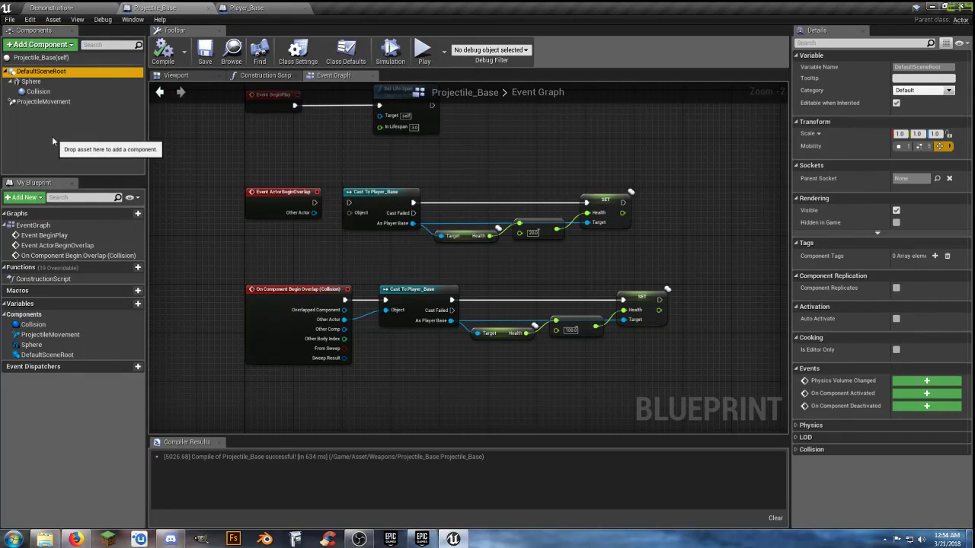
pyautogui.click(896, 289)
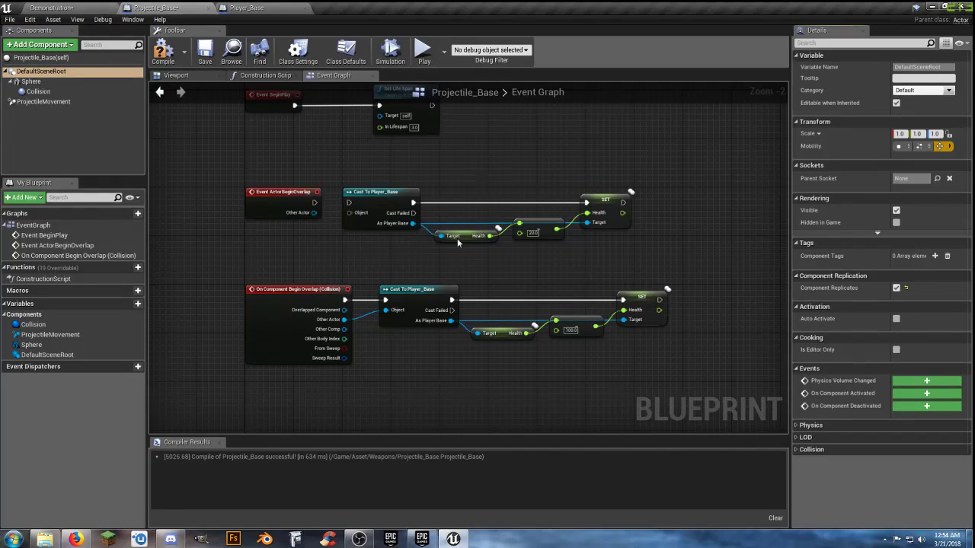
# Check the Sphere component's settings, enable Replicates in the Projectile_Base class defaults, and save the blueprint
pyautogui.click(35, 81)
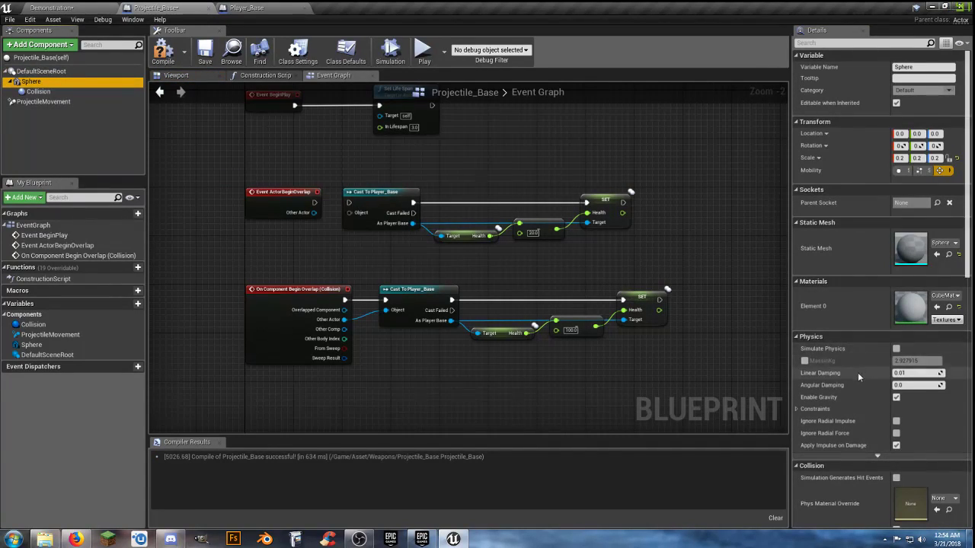
pyautogui.scroll(-1, 855, 386)
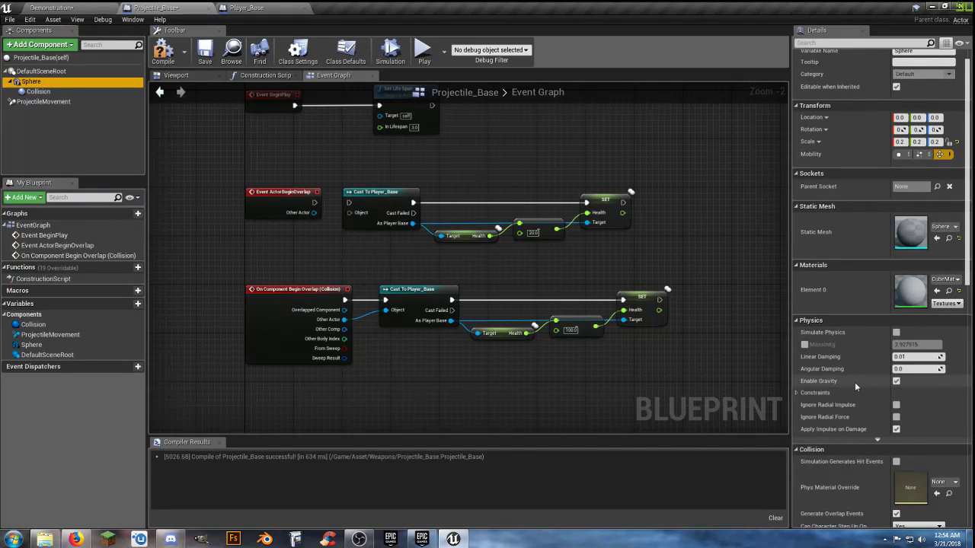
pyautogui.scroll(1, 855, 382)
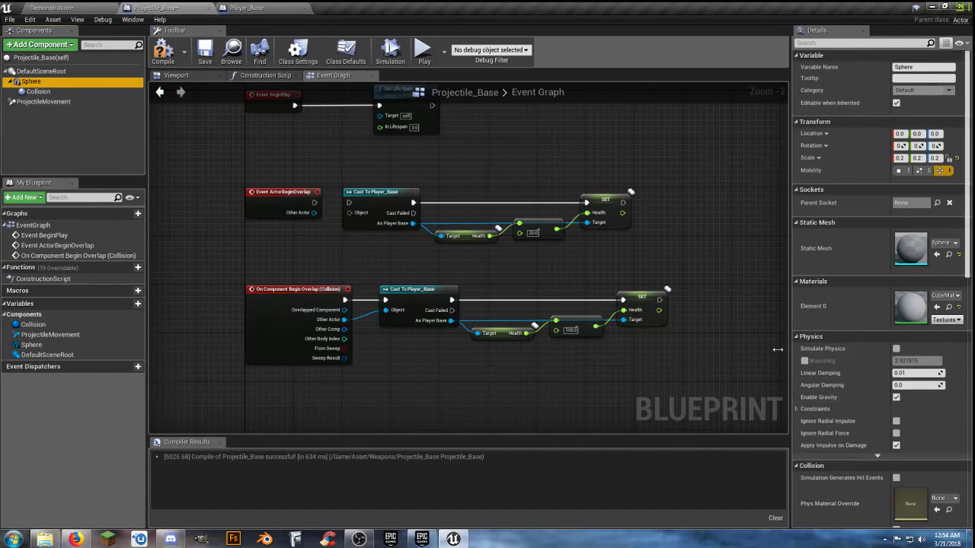
pyautogui.click(40, 57)
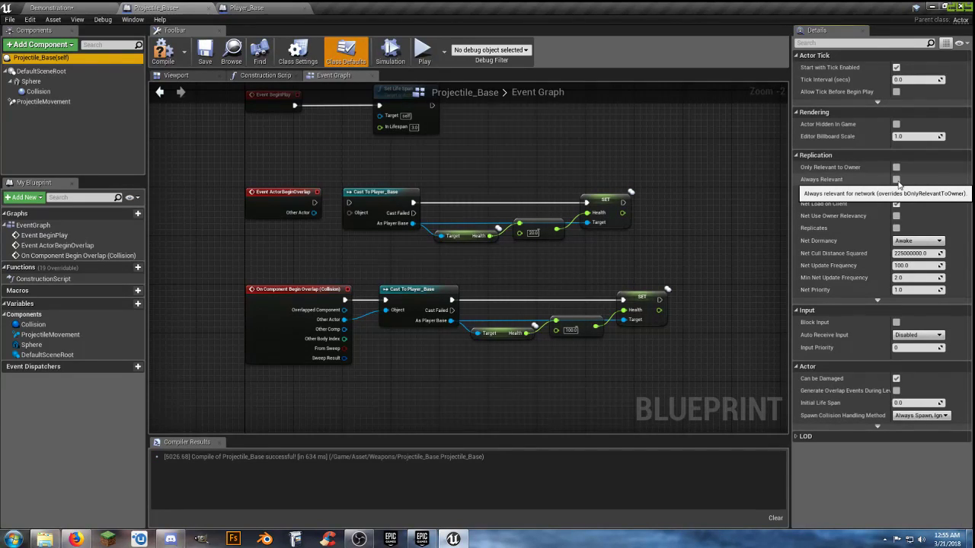
pyautogui.click(896, 228)
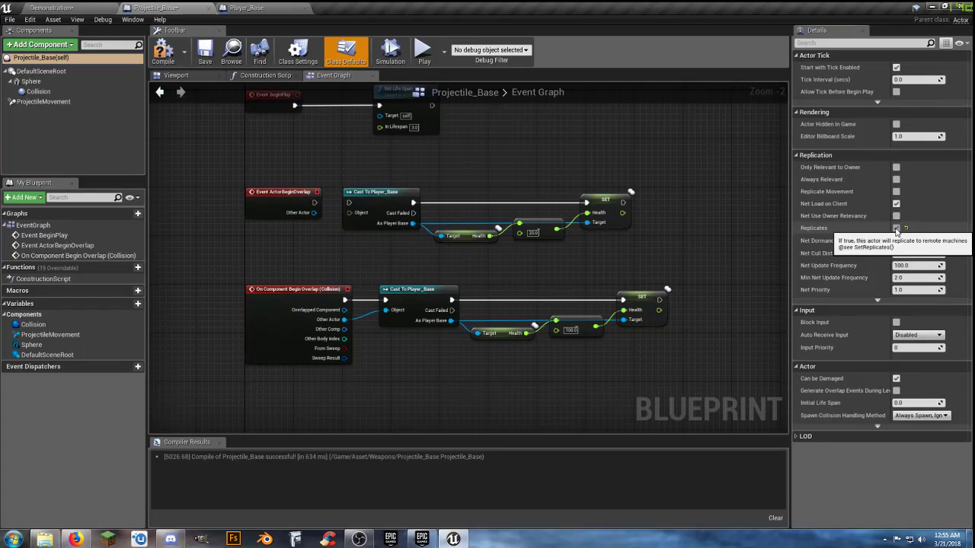
pyautogui.click(206, 55)
# Play the Demonstration level, run forward to collect the rifle, and fire while advancing on the placed Player_Base character
pyautogui.click(75, 11)
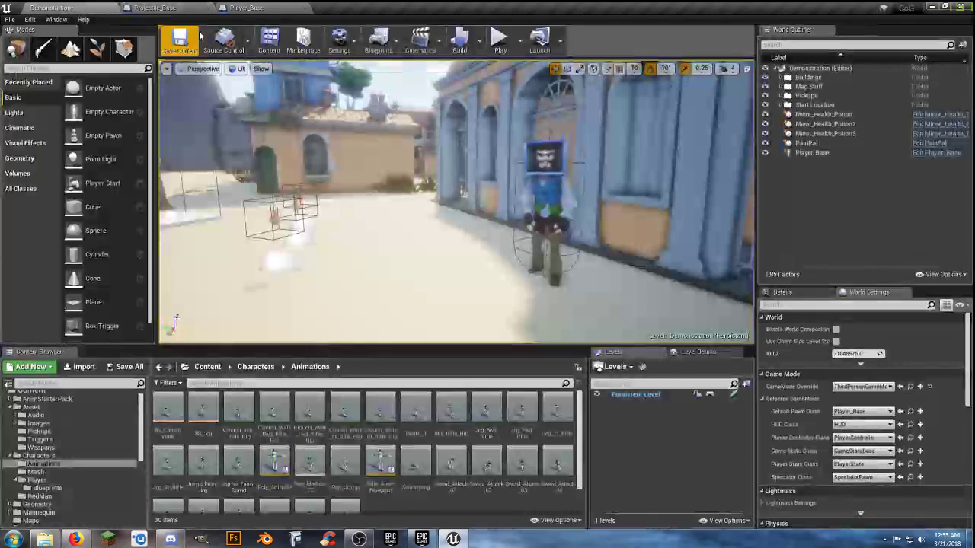
pyautogui.click(497, 42)
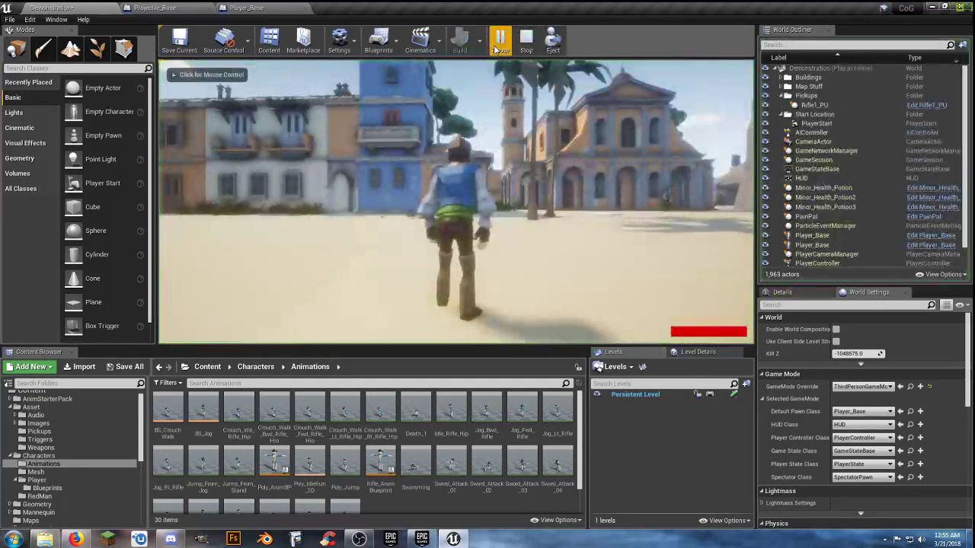
pyautogui.press('w')
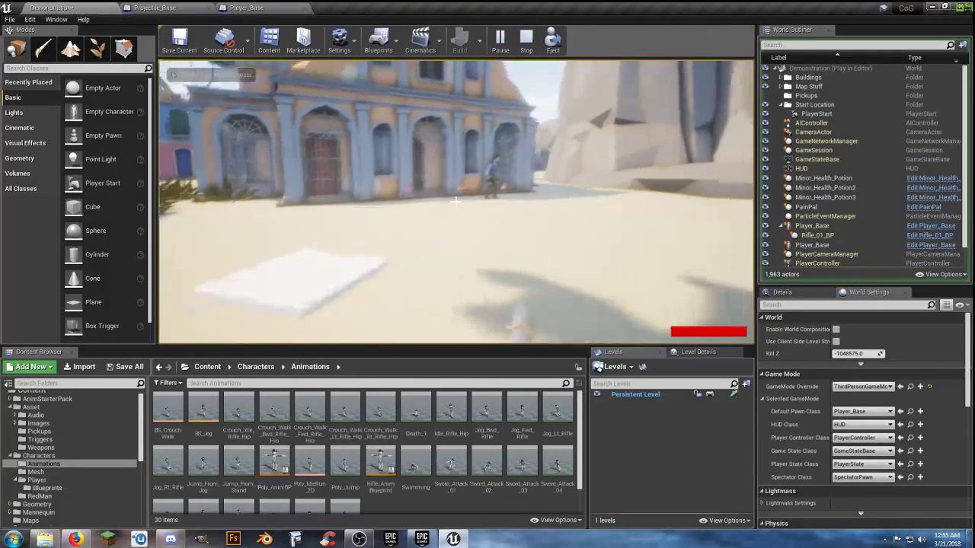
pyautogui.click(456, 201)
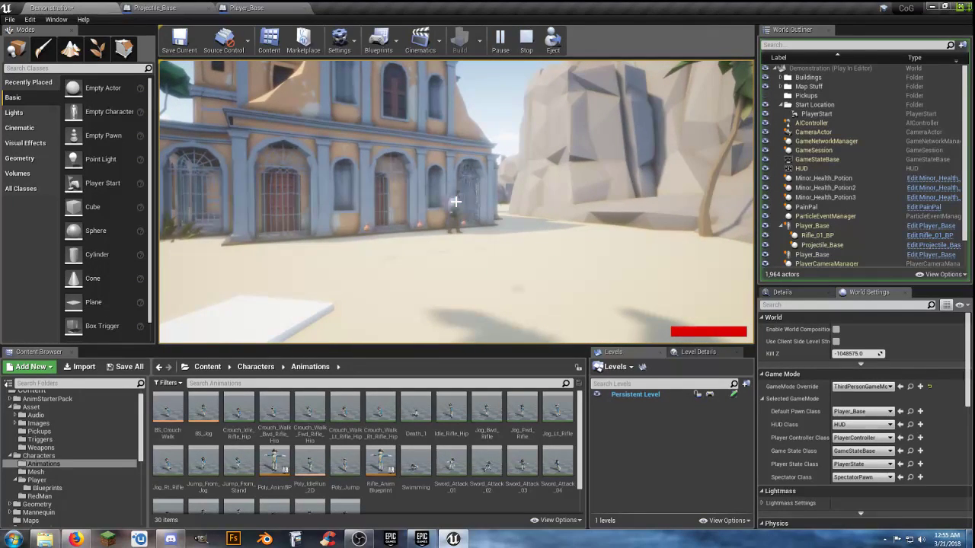
pyautogui.press('w')
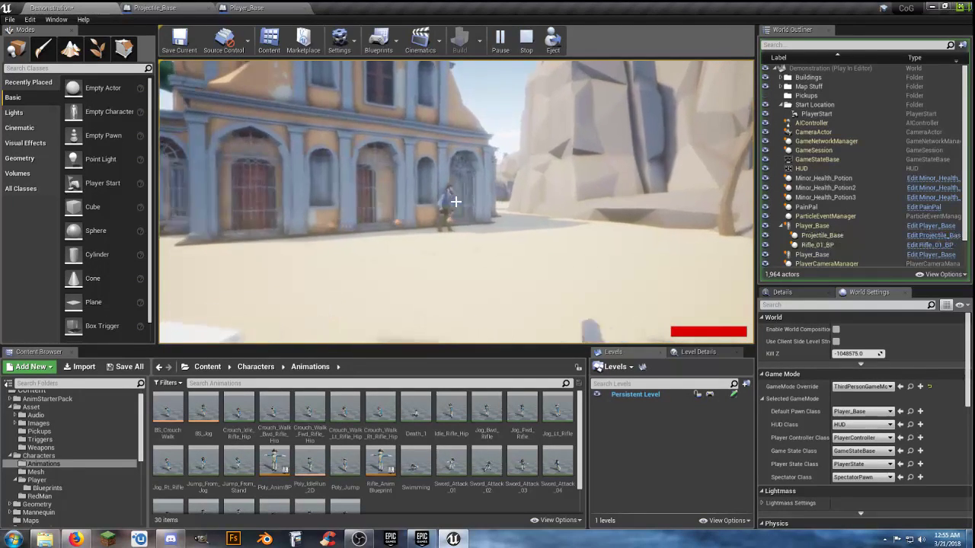
pyautogui.press('w')
# Shoot at the placed Player_Base character from close range while moving around it, then end the play session
pyautogui.click(456, 201)
pyautogui.press('d')
pyautogui.click(455, 201)
pyautogui.press('d')
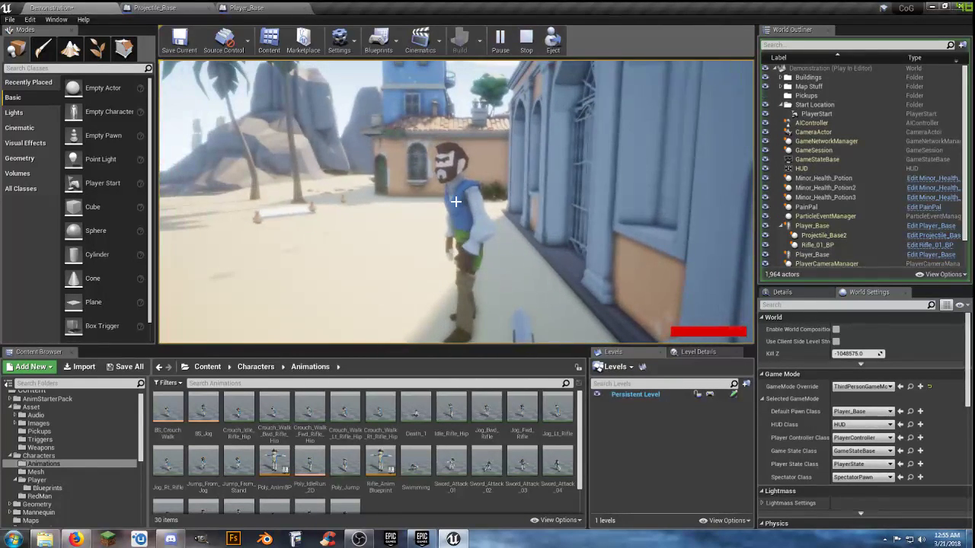
pyautogui.click(456, 201)
pyautogui.press('s')
pyautogui.press('a')
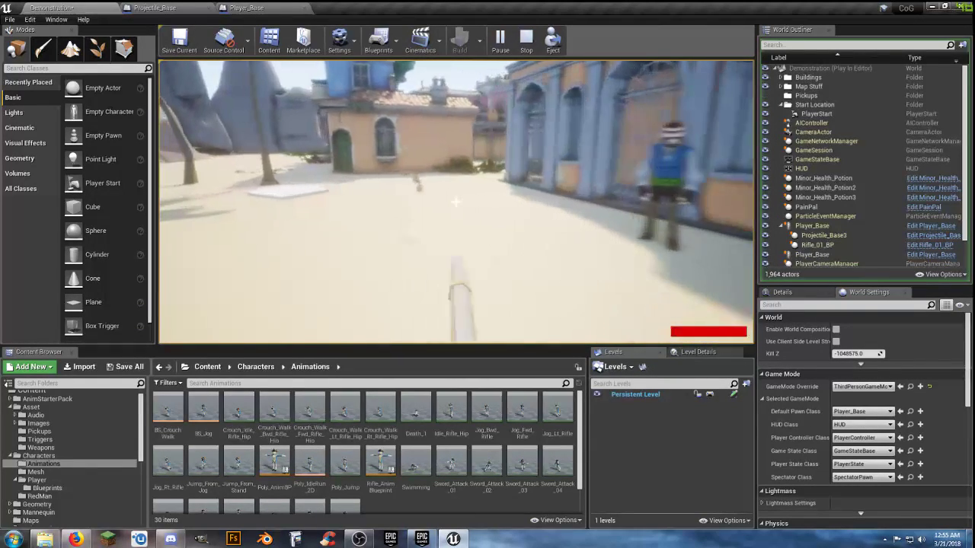
pyautogui.press('Escape')
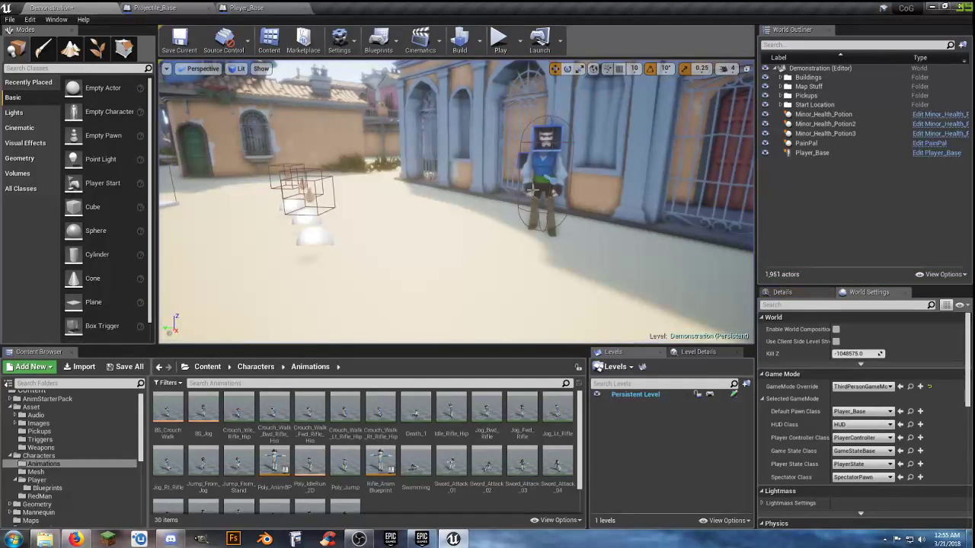
# Delete the placed Player_Base character from the Demonstration level
pyautogui.click(537, 176)
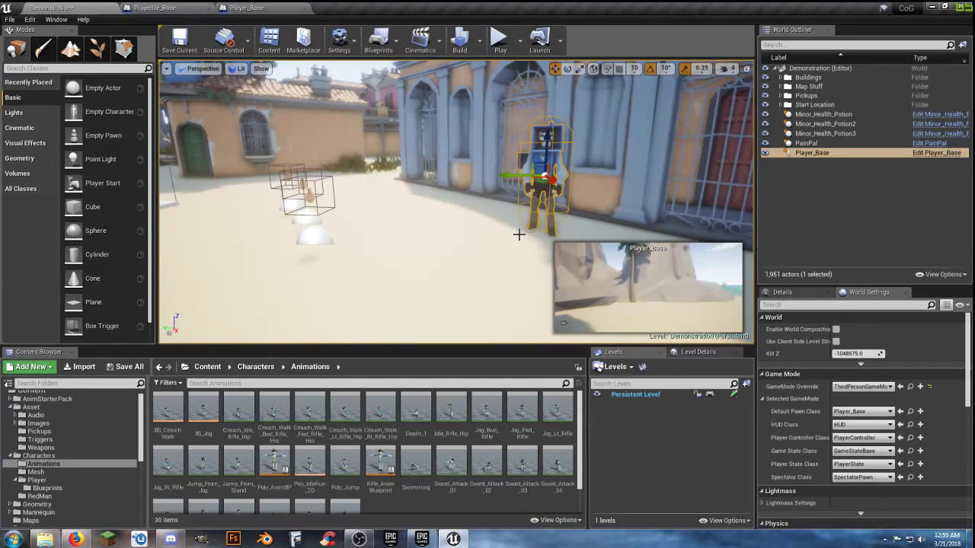
pyautogui.press('Delete')
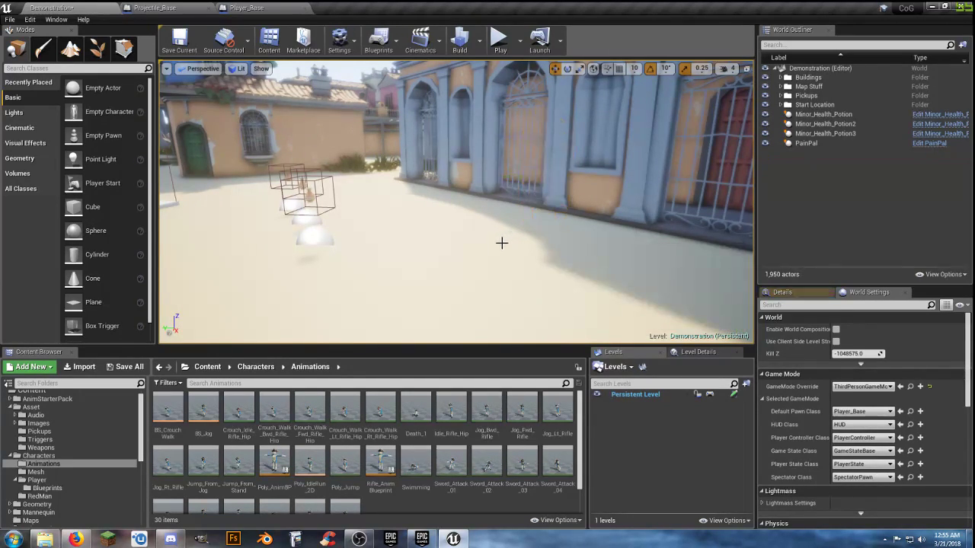
pyautogui.moveTo(460, 253)
pyautogui.mouseDown(button='right')
pyautogui.moveTo(563, 242)
pyautogui.moveTo(518, 228)
pyautogui.moveTo(460, 252)
pyautogui.mouseUp(button='right')
pyautogui.press('s')
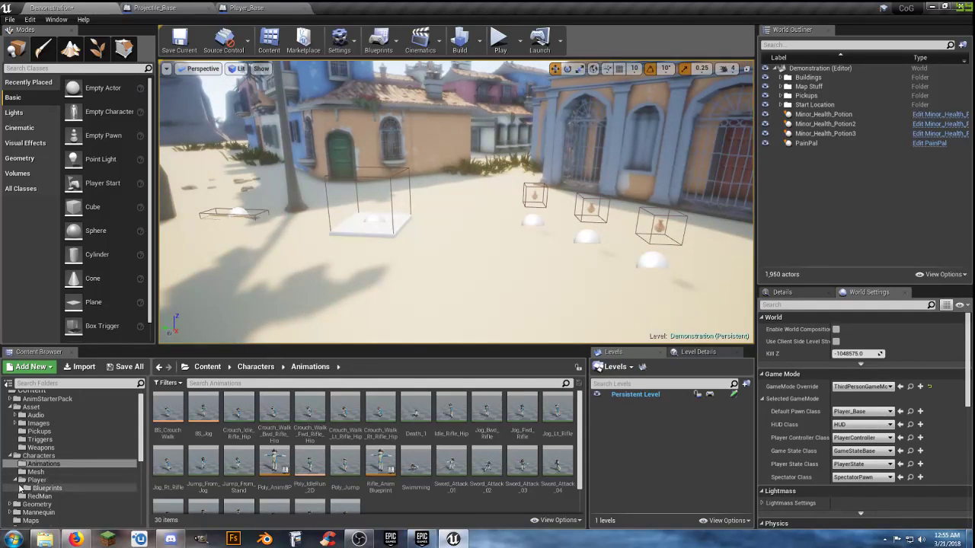
# Collapse the Player, Characters, PolygonPirates and Asset folders in the asset tree and show the Content root folder
pyautogui.click(15, 480)
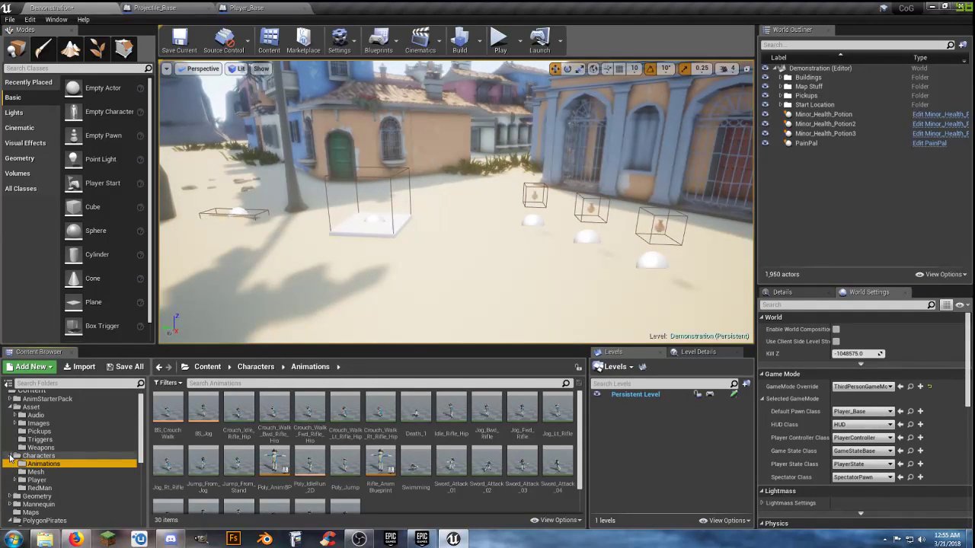
pyautogui.click(10, 455)
pyautogui.click(11, 488)
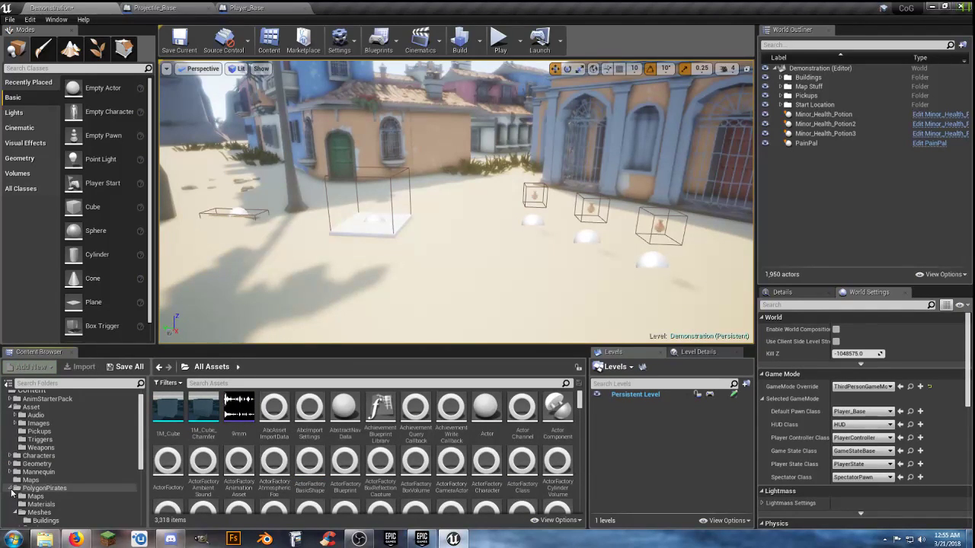
pyautogui.click(10, 489)
pyautogui.click(10, 505)
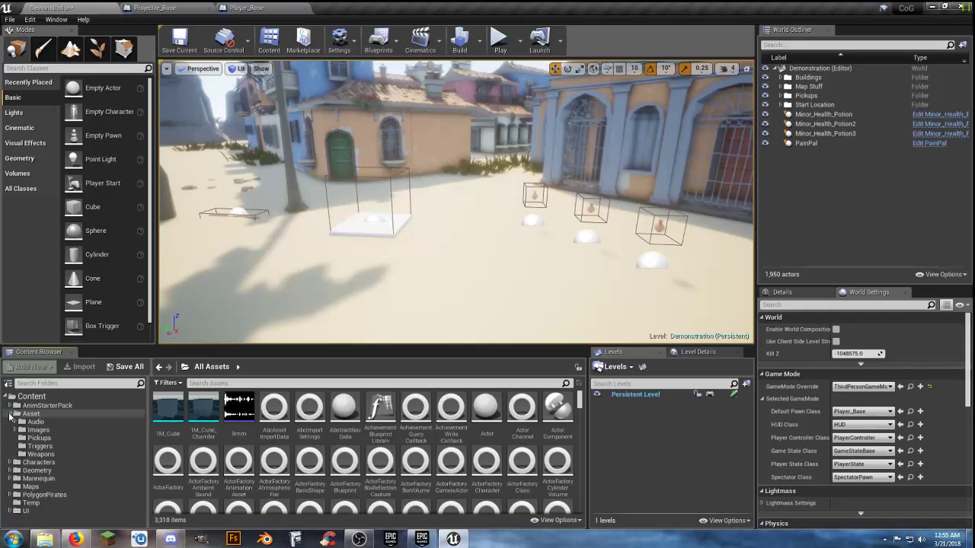
pyautogui.click(11, 414)
pyautogui.click(34, 397)
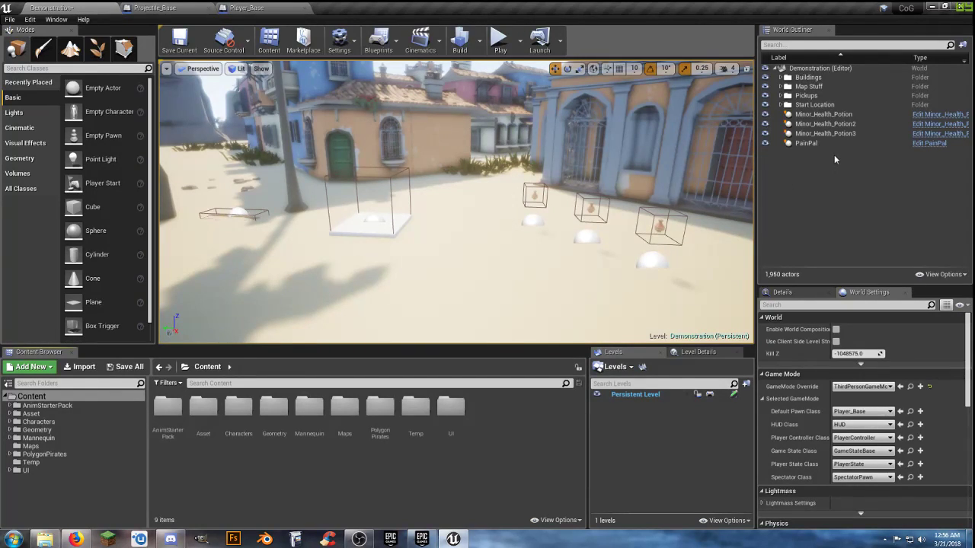
# Move the three Minor_Health_Potion actors and PainPal into the Pickups folder of the level's actor list
pyautogui.click(815, 115)
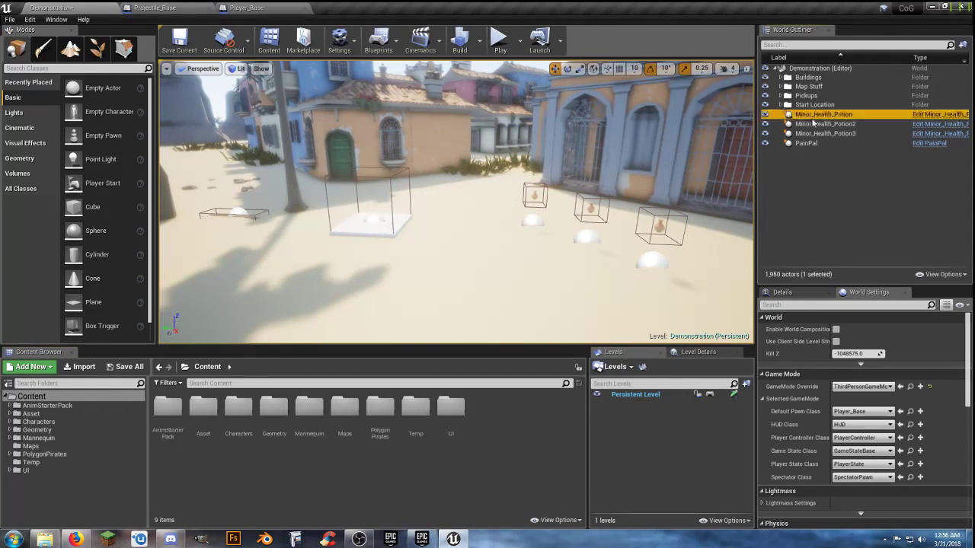
pyautogui.keyDown('shift'); pyautogui.click(802, 144); pyautogui.keyUp('shift')
pyautogui.moveTo(816, 120); pyautogui.dragTo(815, 97)
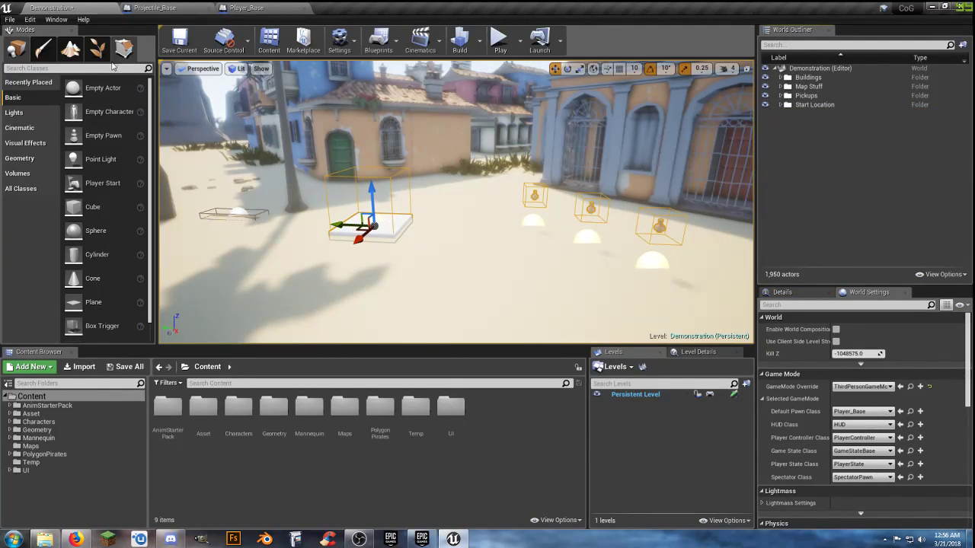
# Close the Player_Base and Projectile_Base blueprint editors and save all modified assets, including the Demonstration map
pyautogui.click(304, 9)
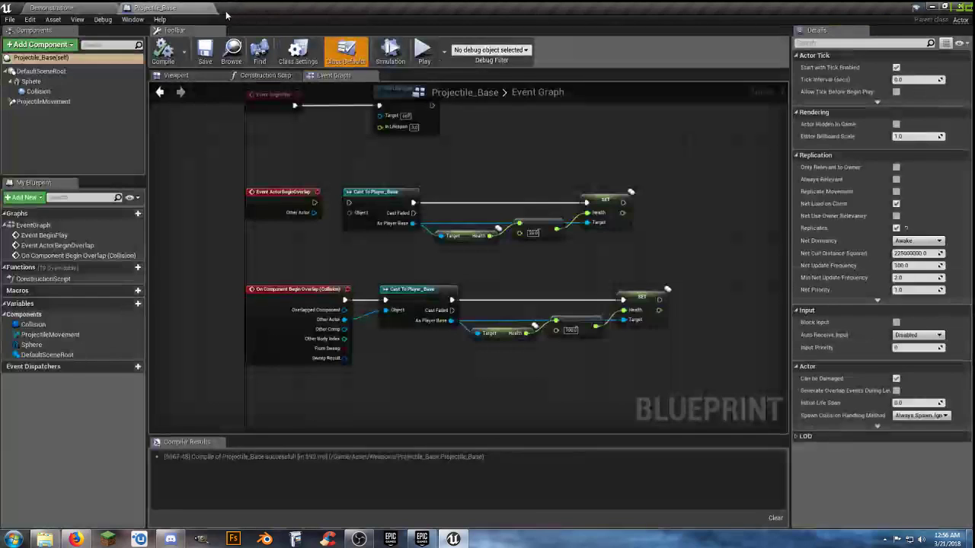
pyautogui.click(207, 8)
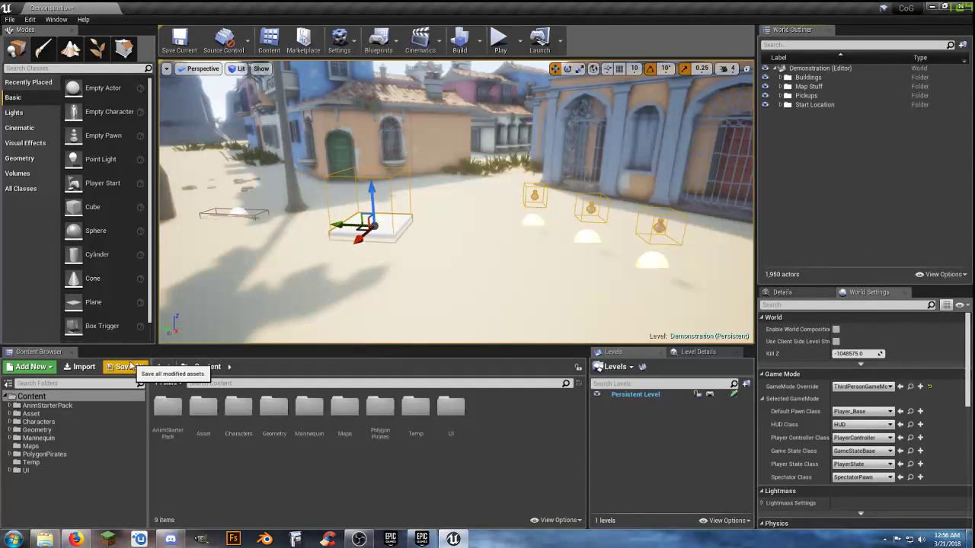
pyautogui.click(126, 367)
pyautogui.click(576, 363)
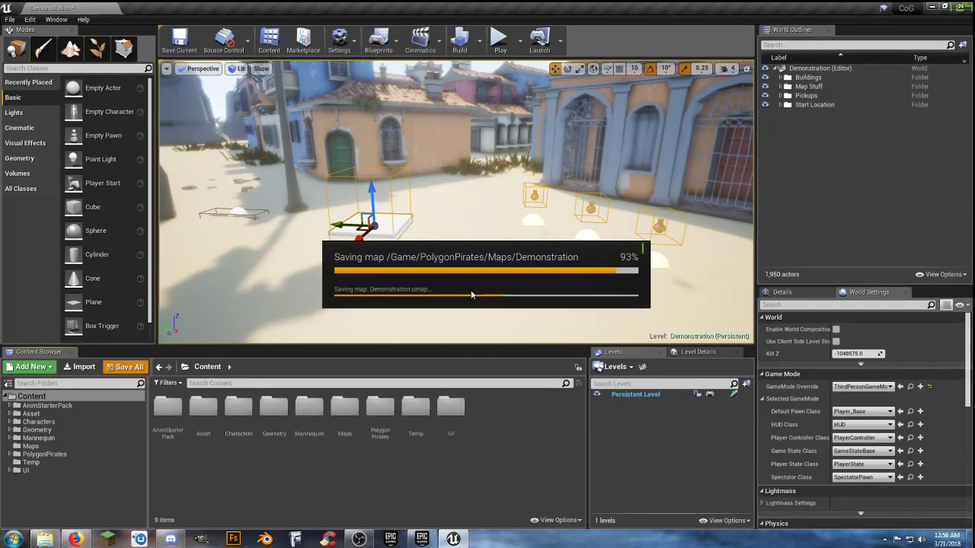
# Place a Player Start on the sandy ground near the fountain
pyautogui.moveTo(464, 281); pyautogui.dragTo(397, 306, button='right')
pyautogui.press('w')
pyautogui.press('w')
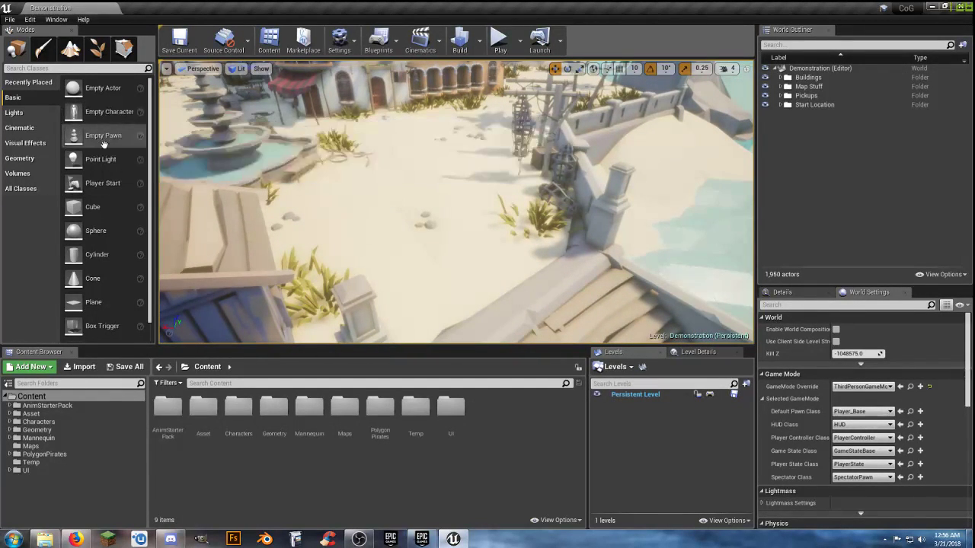
pyautogui.moveTo(112, 187); pyautogui.dragTo(470, 242)
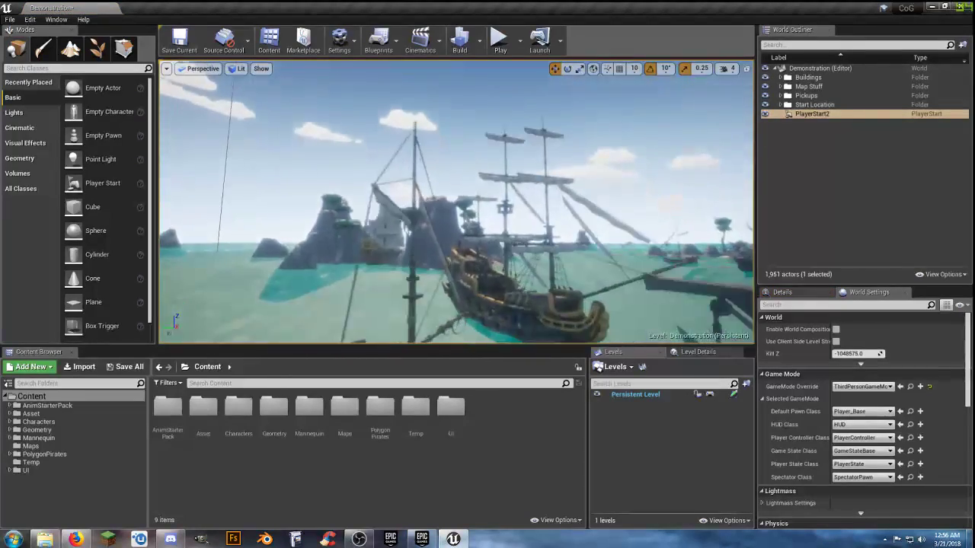
# Place another Player Start on the large ship's deck beside the mast, between the cannons
pyautogui.moveTo(470, 241); pyautogui.dragTo(462, 305, button='right')
pyautogui.press('w')
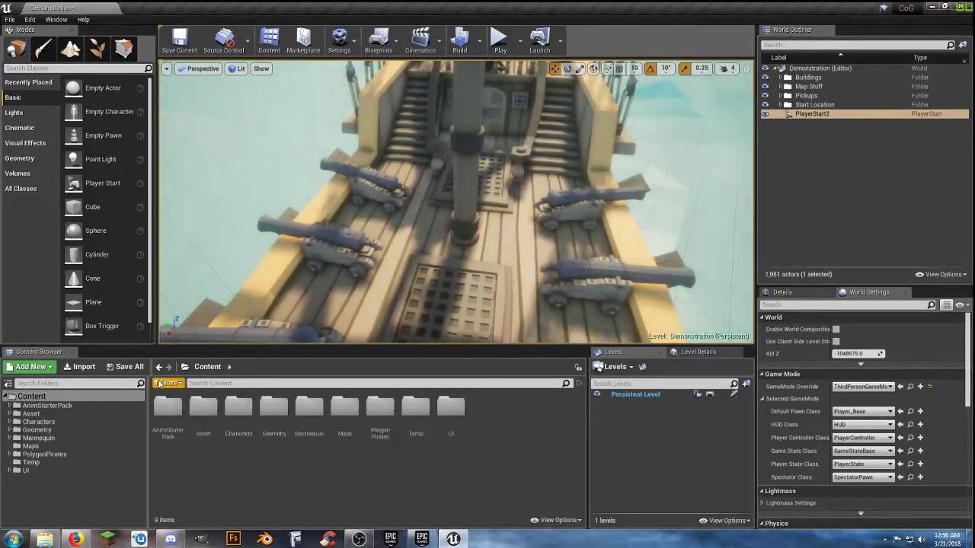
pyautogui.moveTo(102, 183); pyautogui.dragTo(506, 252)
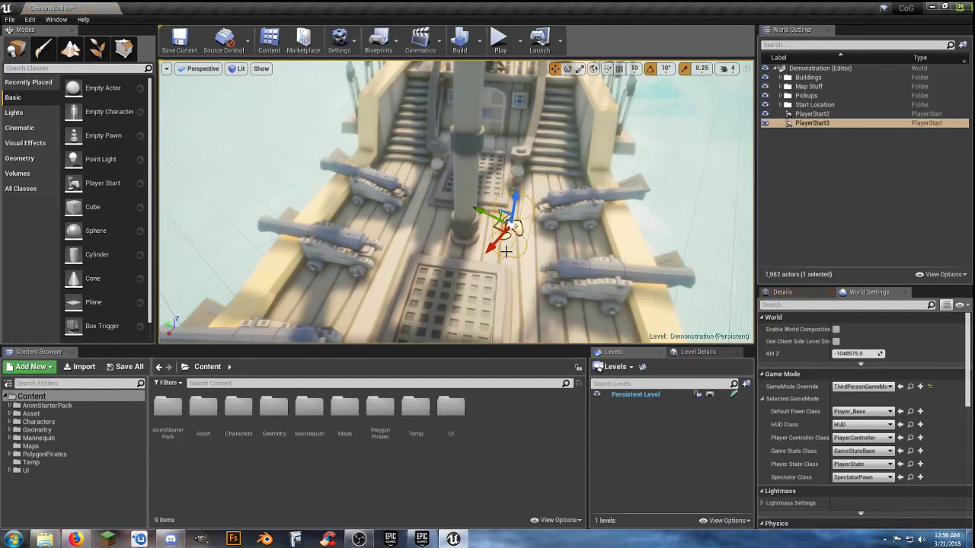
pyautogui.click(566, 68)
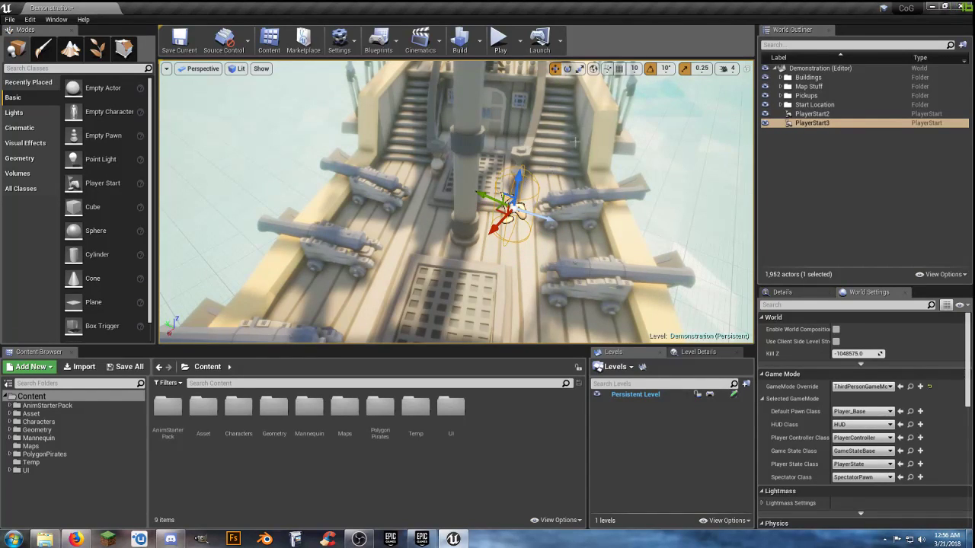
# Place a Player Start on the plank walkway in front of the stilt hut
pyautogui.click(568, 68)
pyautogui.moveTo(598, 137); pyautogui.dragTo(750, 76, button='right')
pyautogui.moveTo(455, 202); pyautogui.dragTo(351, 202, button='right')
pyautogui.moveTo(533, 106); pyautogui.dragTo(584, 161, button='right')
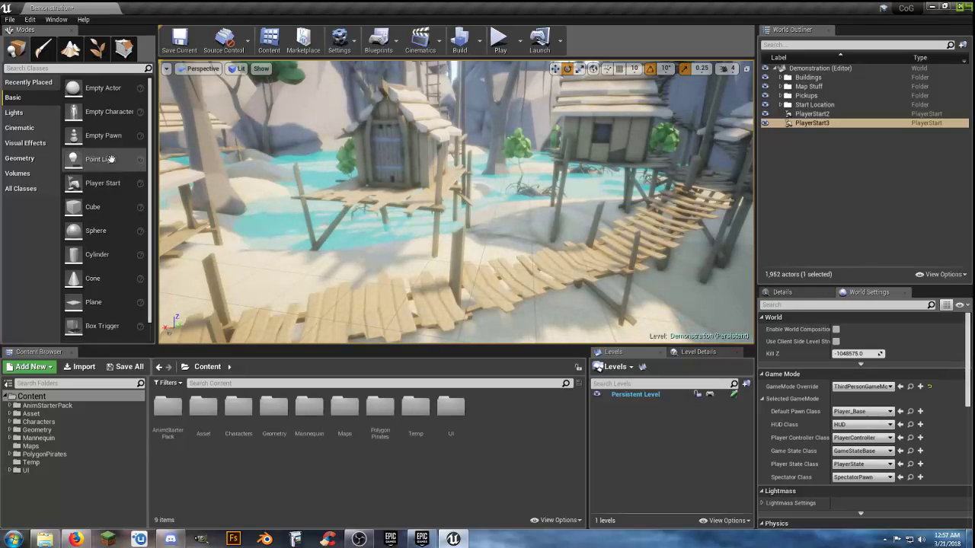
pyautogui.moveTo(103, 183); pyautogui.dragTo(405, 304)
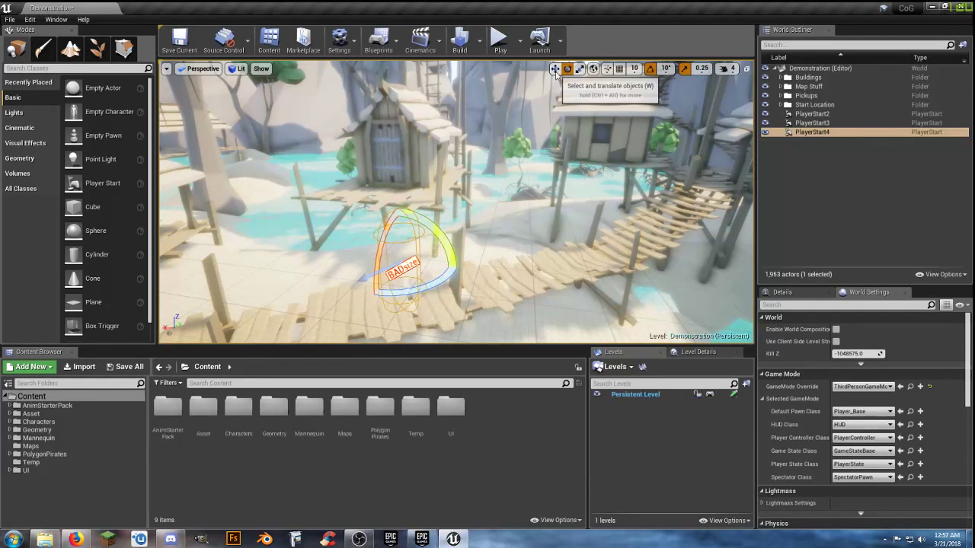
# Place a Player Start on the railed wooden deck outside the large timber building
pyautogui.moveTo(401, 214); pyautogui.dragTo(470, 304, button='right')
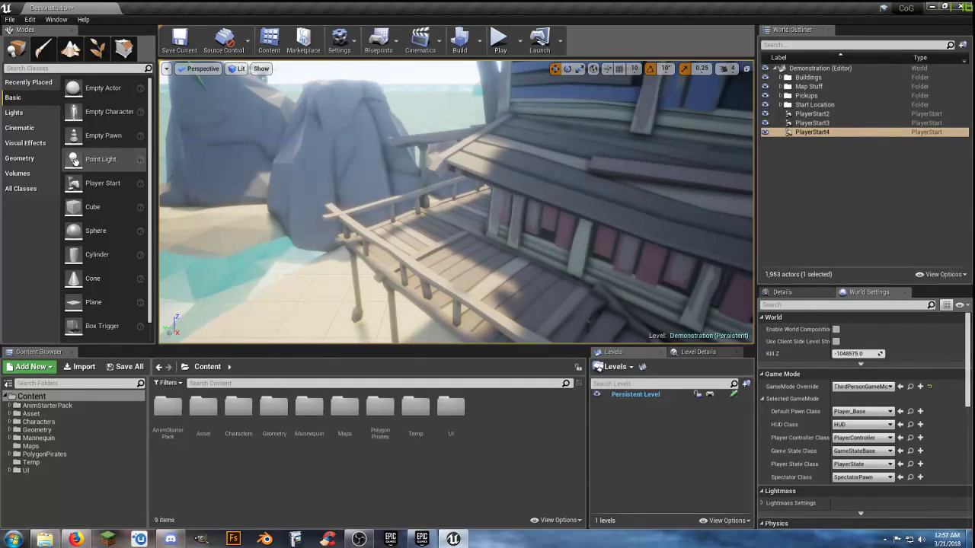
pyautogui.moveTo(74, 161); pyautogui.dragTo(356, 255)
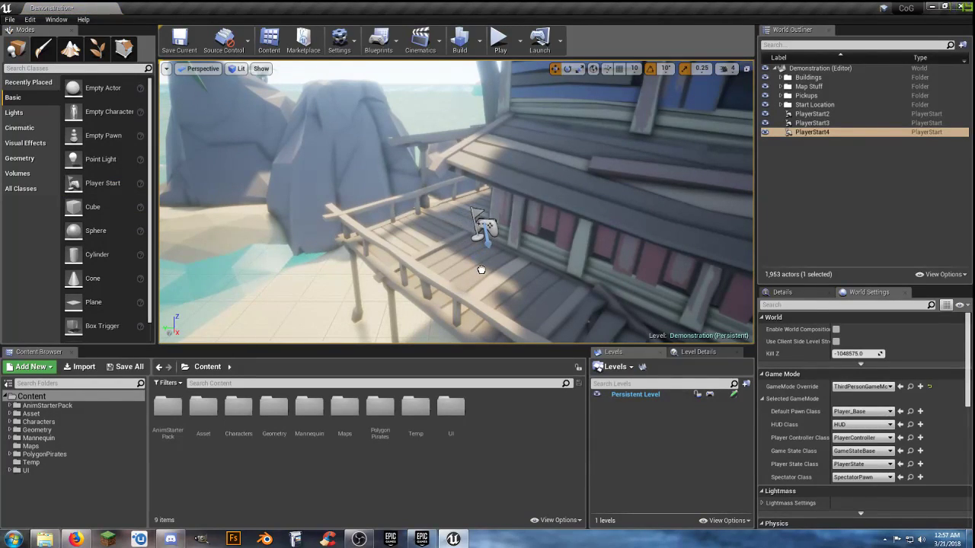
pyautogui.moveTo(481, 269); pyautogui.dragTo(480, 270)
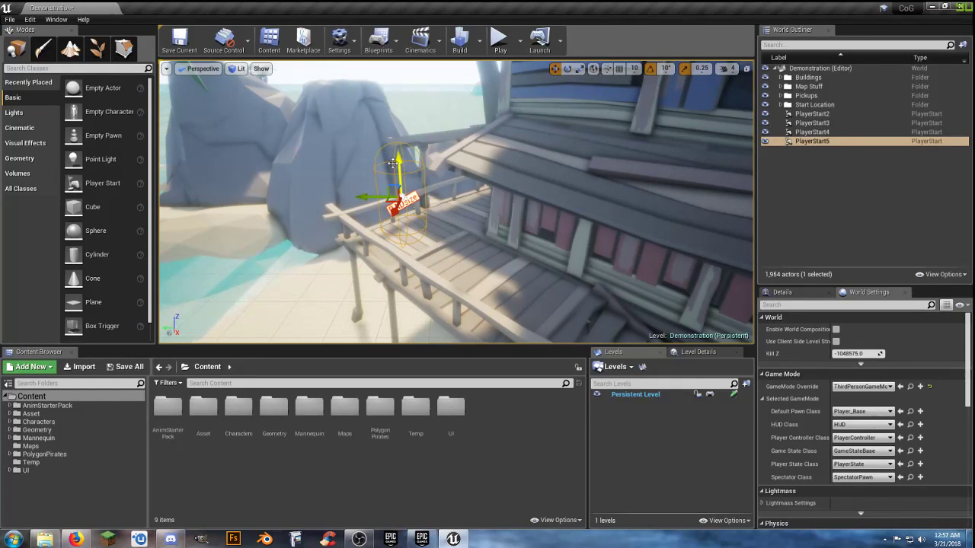
# Place a Player Start on the wooden dock near the barrel, crates and moored boats
pyautogui.moveTo(402, 172); pyautogui.dragTo(723, 172, button='right')
pyautogui.moveTo(541, 194); pyautogui.dragTo(551, 214, button='right')
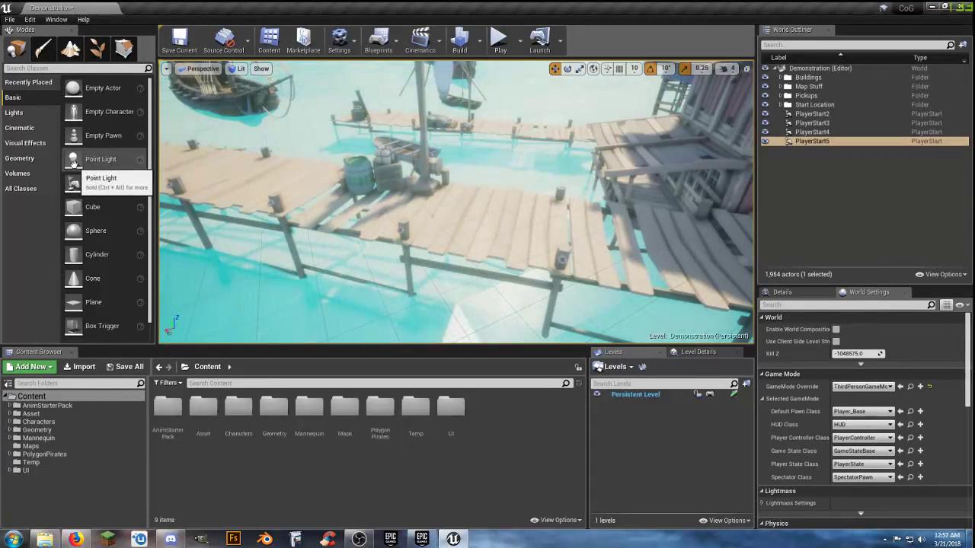
pyautogui.click(73, 185)
pyautogui.moveTo(451, 221); pyautogui.dragTo(491, 212)
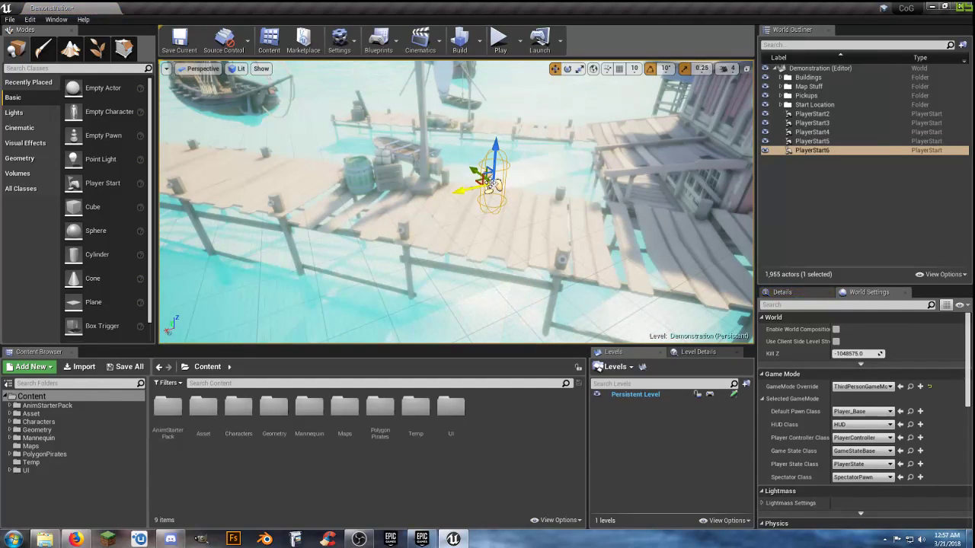
# Place a Player Start on the open sand beside the small beach hut
pyautogui.moveTo(616, 173); pyautogui.dragTo(601, 144, button='right')
pyautogui.moveTo(549, 175); pyautogui.dragTo(538, 192, button='right')
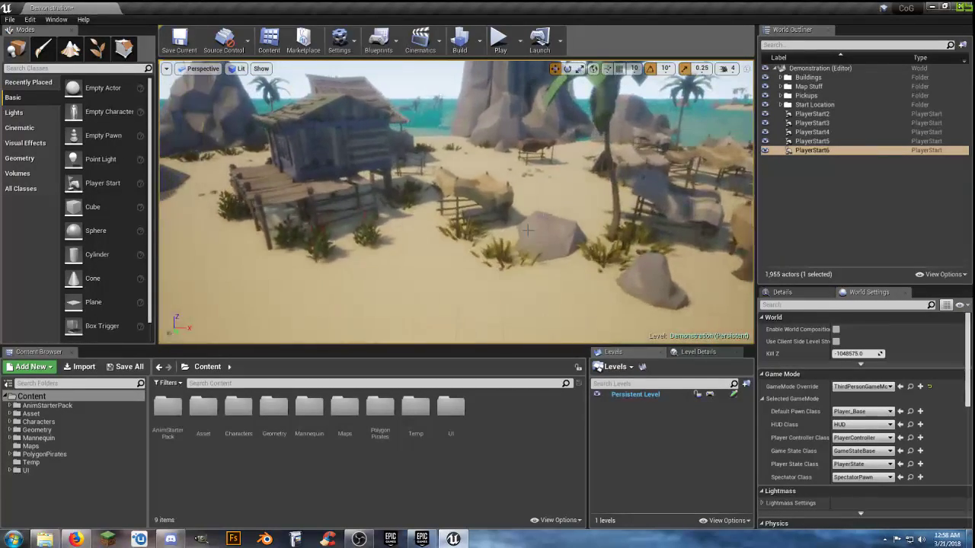
pyautogui.moveTo(106, 183); pyautogui.dragTo(394, 263)
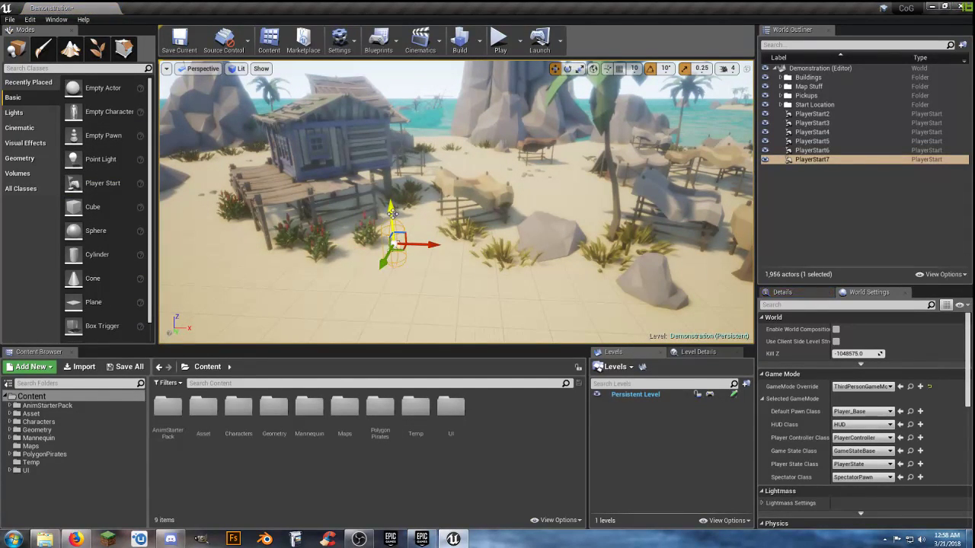
# Place a Player Start on the mansion lawn near the fountain and rotate it about 80° around its vertical axis
pyautogui.moveTo(395, 210); pyautogui.dragTo(437, 206, button='right')
pyautogui.press('w')
pyautogui.moveTo(323, 230); pyautogui.dragTo(323, 230, button='right')
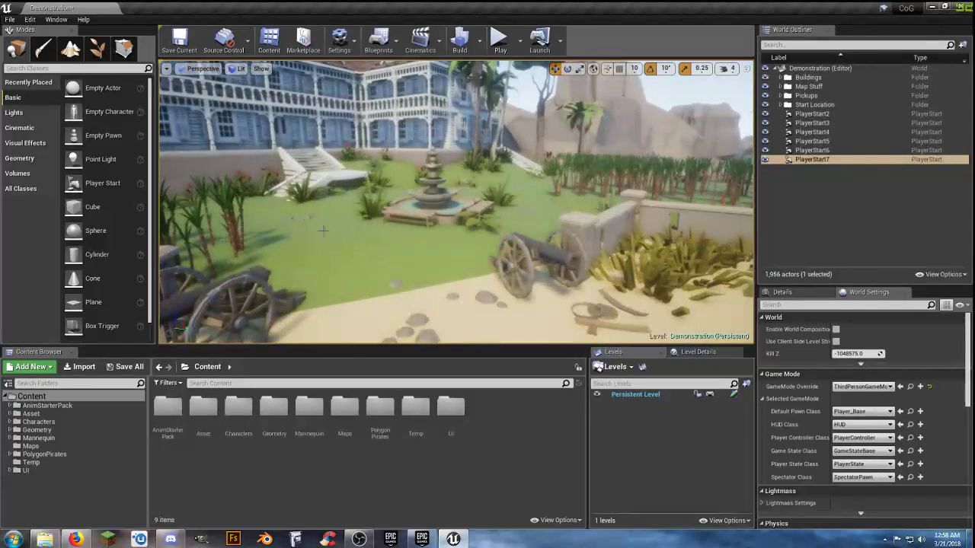
pyautogui.moveTo(99, 183); pyautogui.dragTo(341, 242)
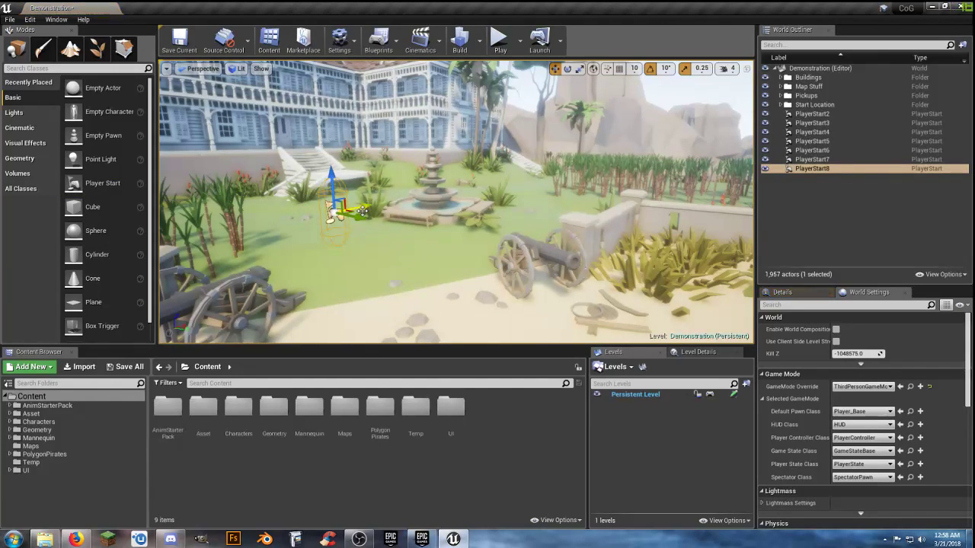
pyautogui.click(567, 69)
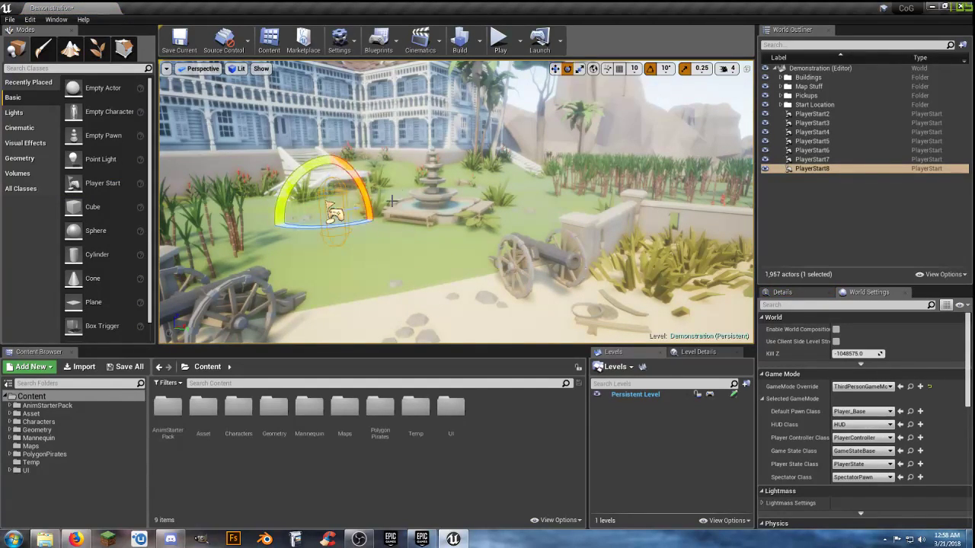
pyautogui.moveTo(359, 219); pyautogui.dragTo(393, 211)
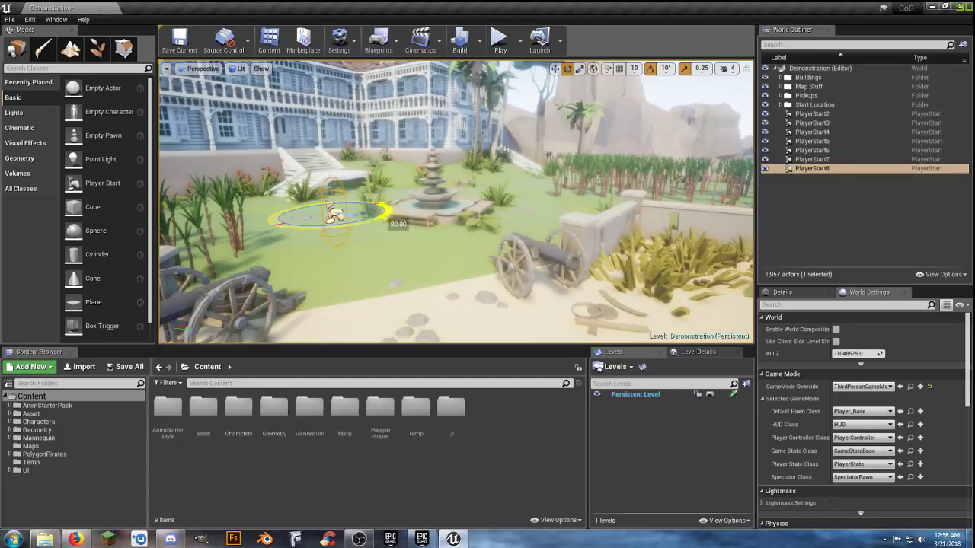
pyautogui.click(555, 68)
# Place a Player Start on the quay beside the market stall and rotate it around its vertical axis
pyautogui.moveTo(457, 198); pyautogui.dragTo(389, 267, button='right')
pyautogui.press('w')
pyautogui.press('w')
pyautogui.press('w')
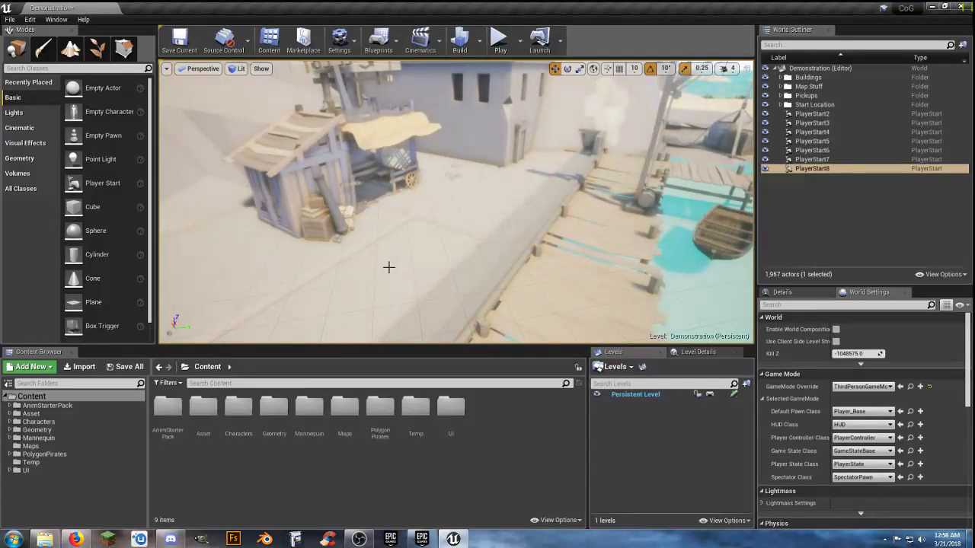
pyautogui.moveTo(103, 183); pyautogui.dragTo(403, 258)
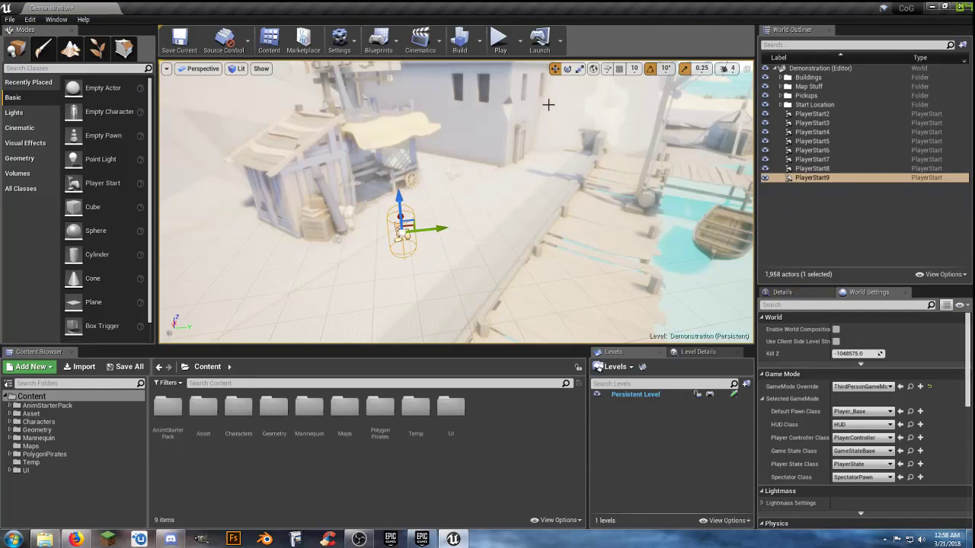
pyautogui.click(567, 68)
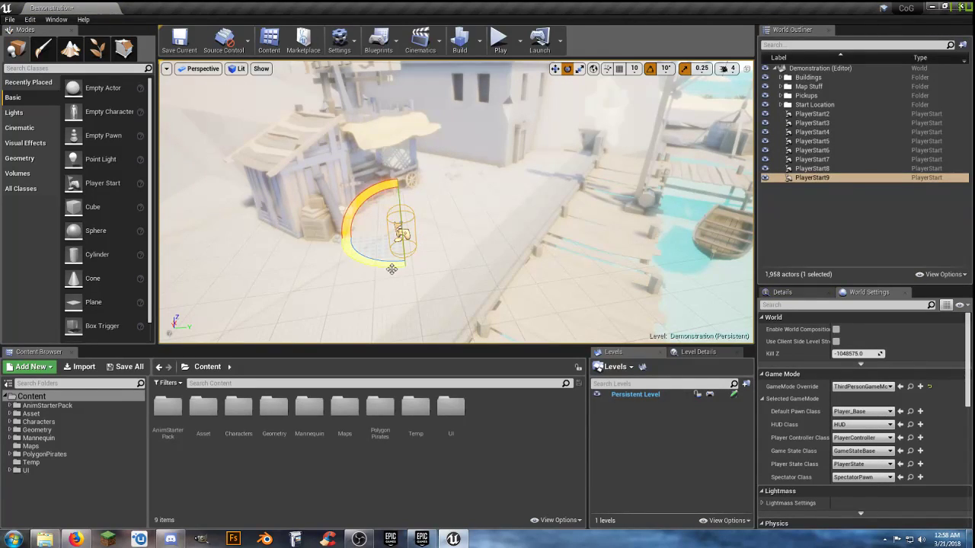
pyautogui.moveTo(392, 268); pyautogui.dragTo(437, 267)
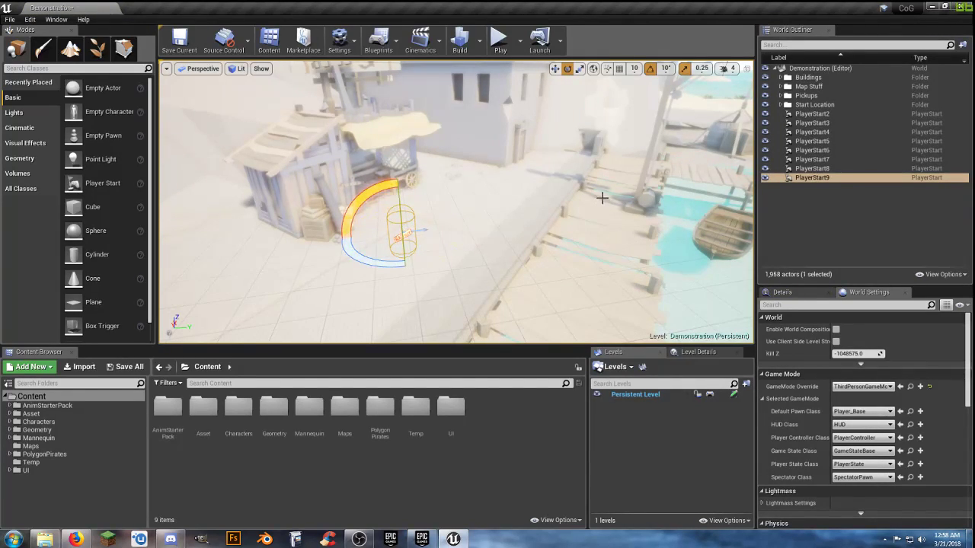
# Survey the islands, the dark-sailed ship's deck and the harbour town across the level
pyautogui.moveTo(547, 207); pyautogui.dragTo(708, 137, button='right')
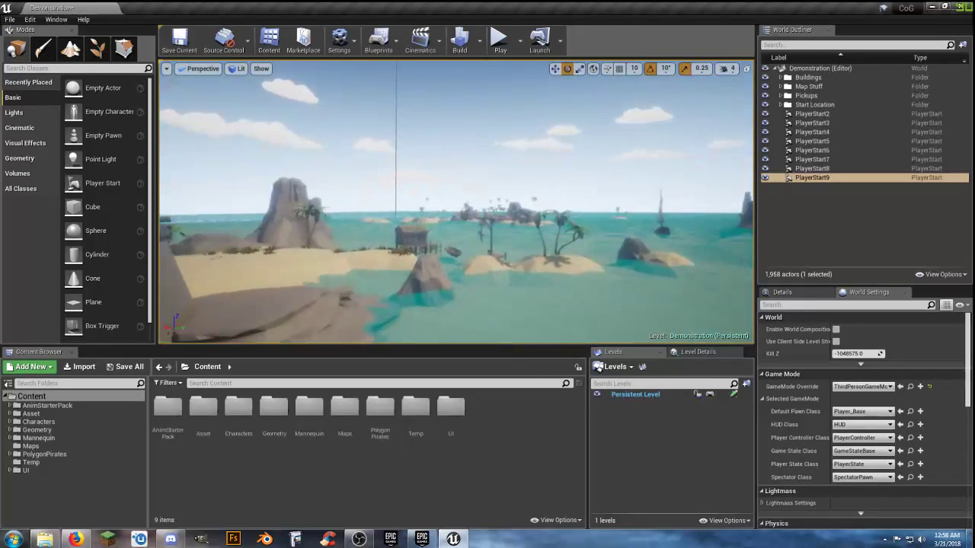
pyautogui.press('w')
pyautogui.moveTo(455, 201); pyautogui.dragTo(594, 191, button='right')
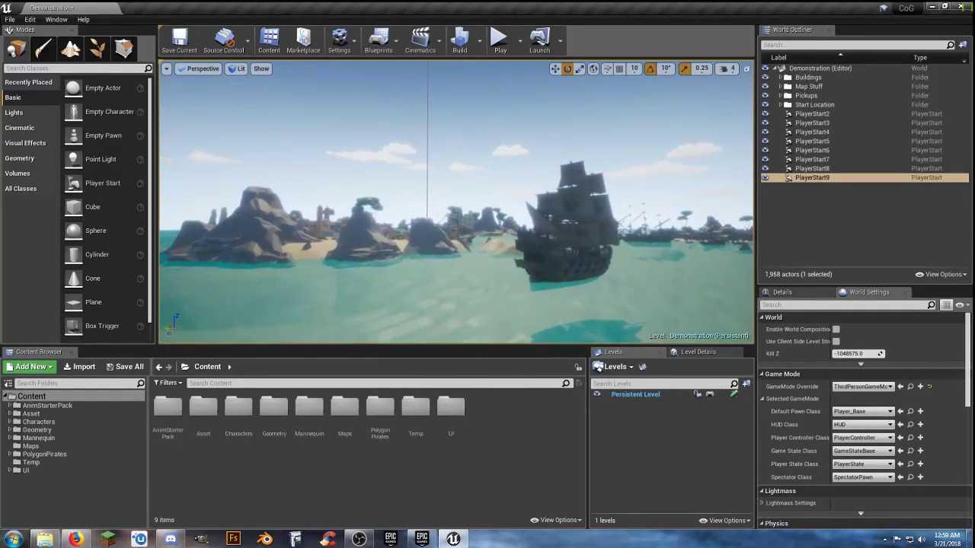
pyautogui.moveTo(457, 202); pyautogui.dragTo(578, 289, button='right')
pyautogui.press('w')
pyautogui.moveTo(606, 200); pyautogui.dragTo(539, 209, button='right')
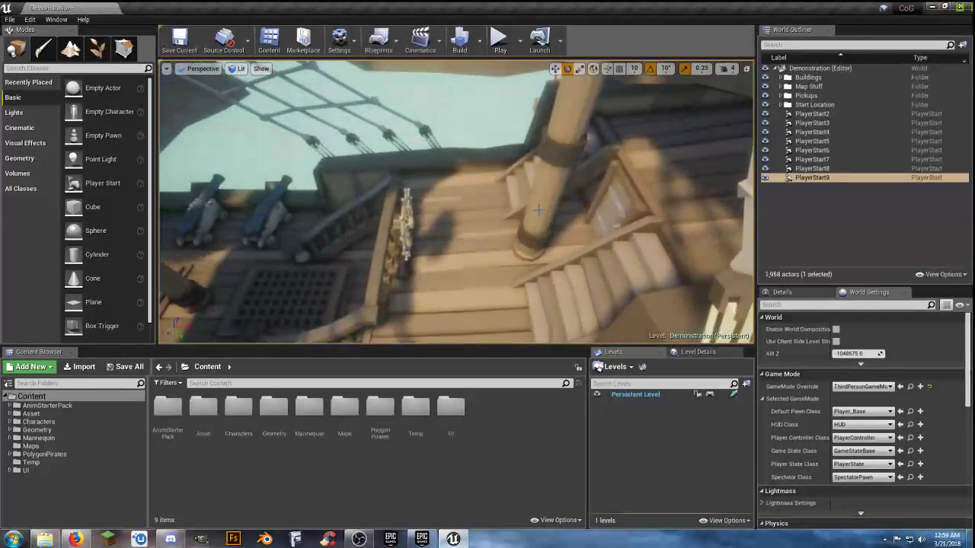
pyautogui.press('w')
pyautogui.moveTo(285, 140); pyautogui.dragTo(145, 116, button='right')
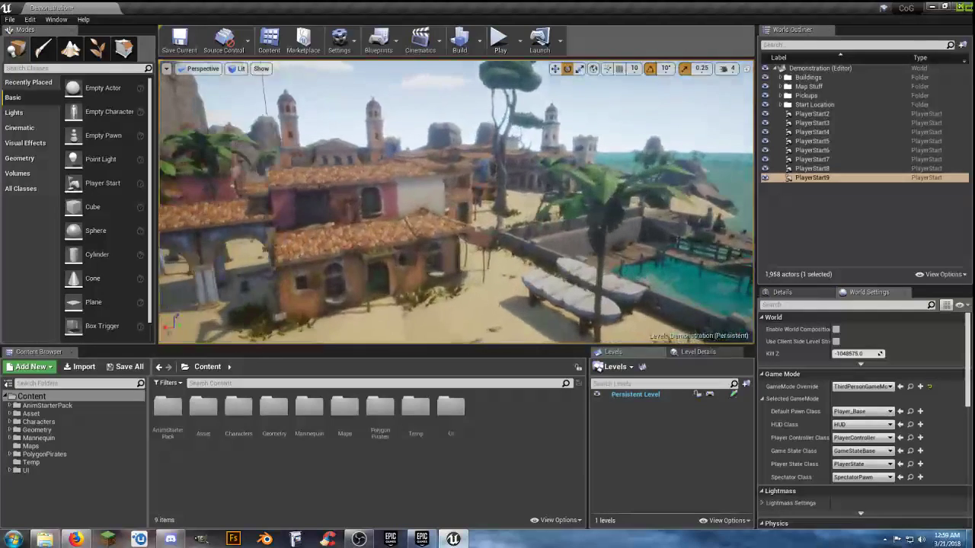
pyautogui.moveTo(237, 133); pyautogui.dragTo(234, 135, button='right')
# Save the modified Demonstration map and open the Project Settings
pyautogui.click(123, 368)
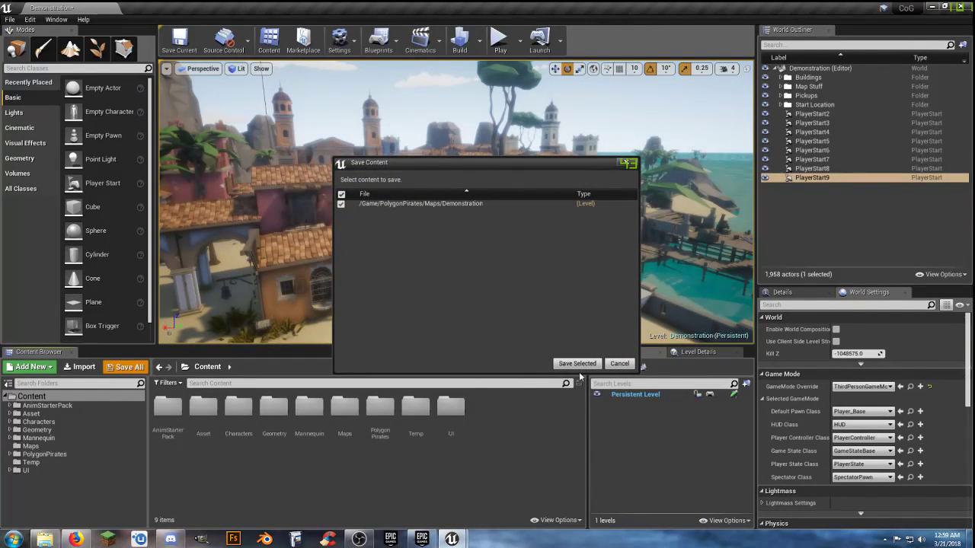
pyautogui.click(577, 365)
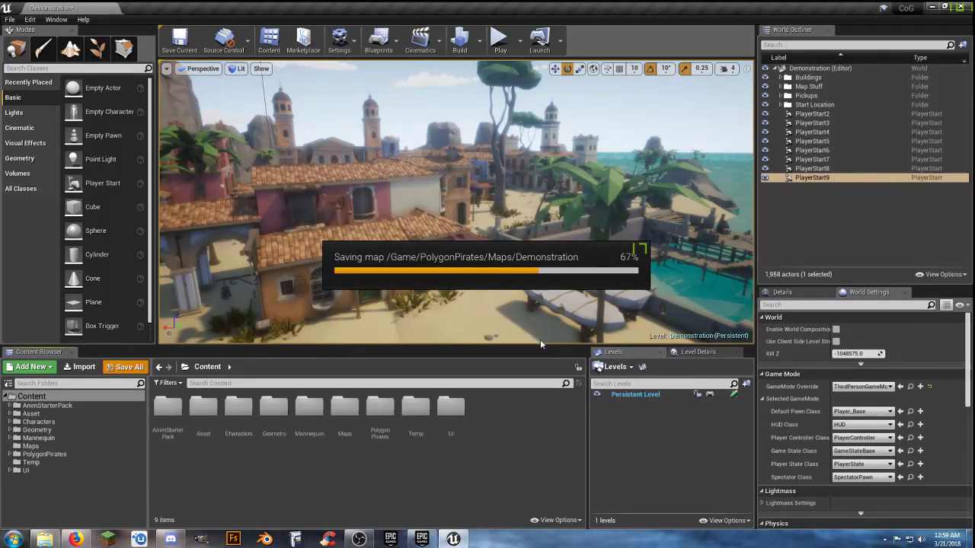
pyautogui.click(31, 20)
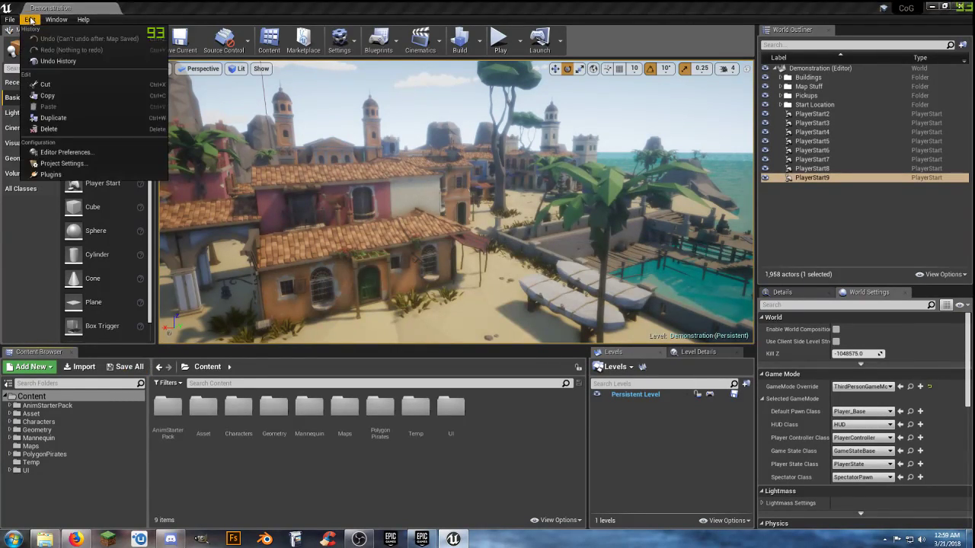
pyautogui.click(69, 163)
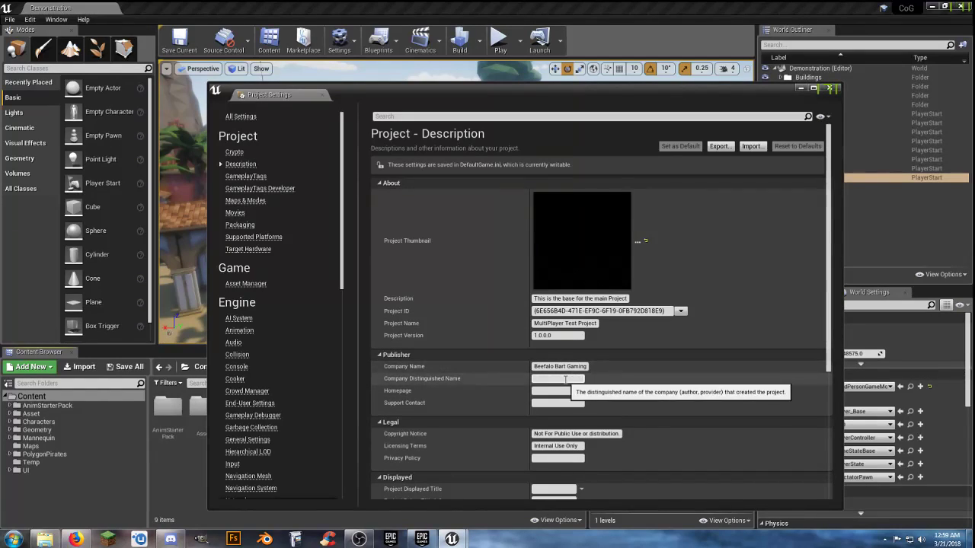
# Set the project description to "Looter Shooter"
pyautogui.click(623, 299)
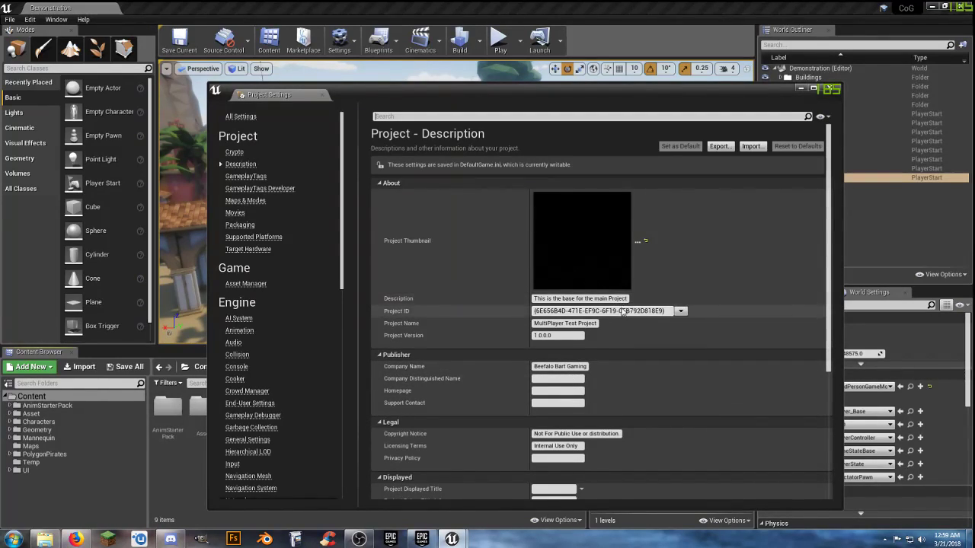
pyautogui.moveTo(627, 299); pyautogui.dragTo(718, 299)
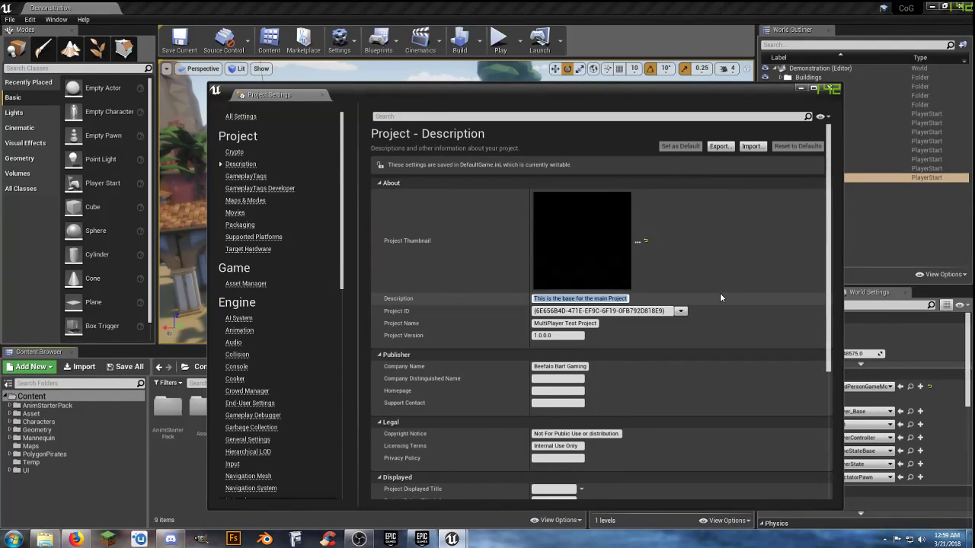
pyautogui.write('Looter ')
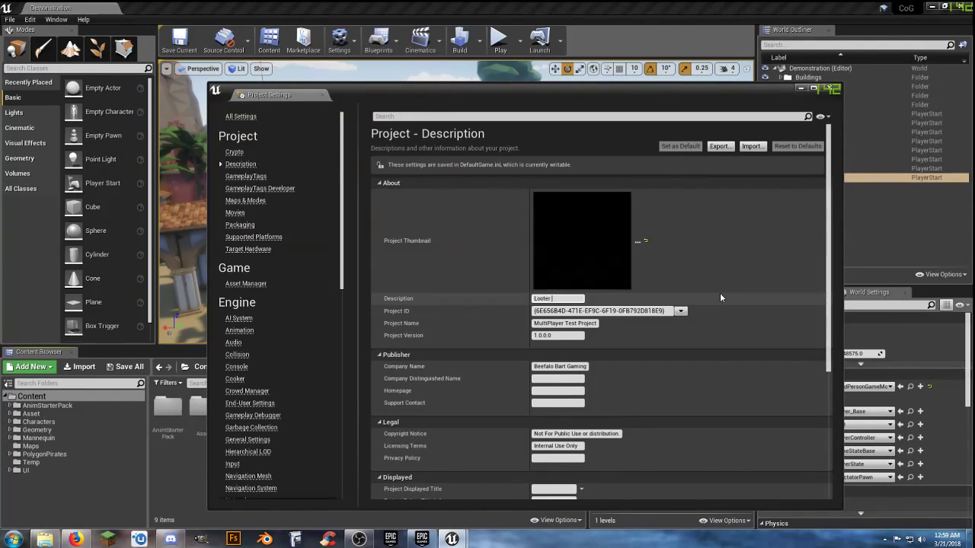
pyautogui.write('Shooter')
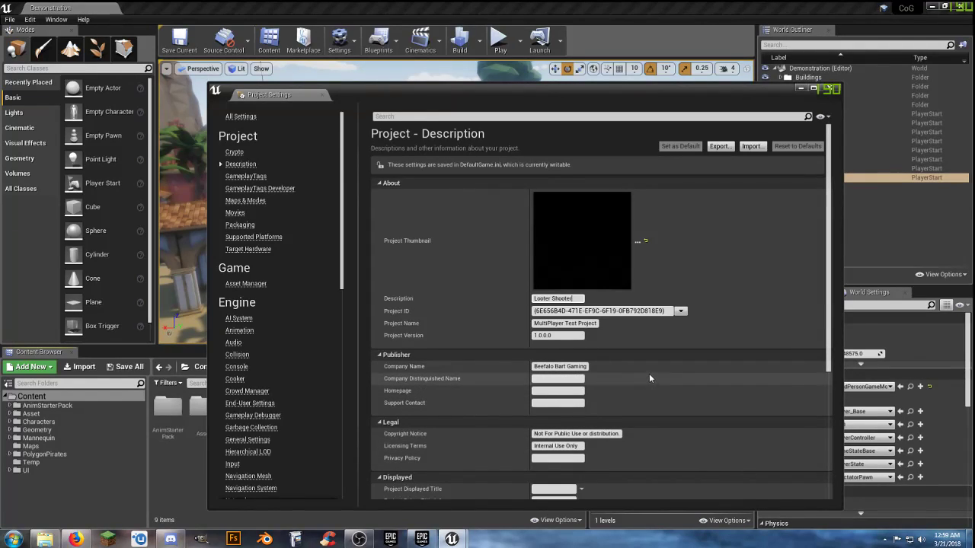
# Set the project name to "Poly Pirate Adventure"
pyautogui.scroll(-1, 649, 373)
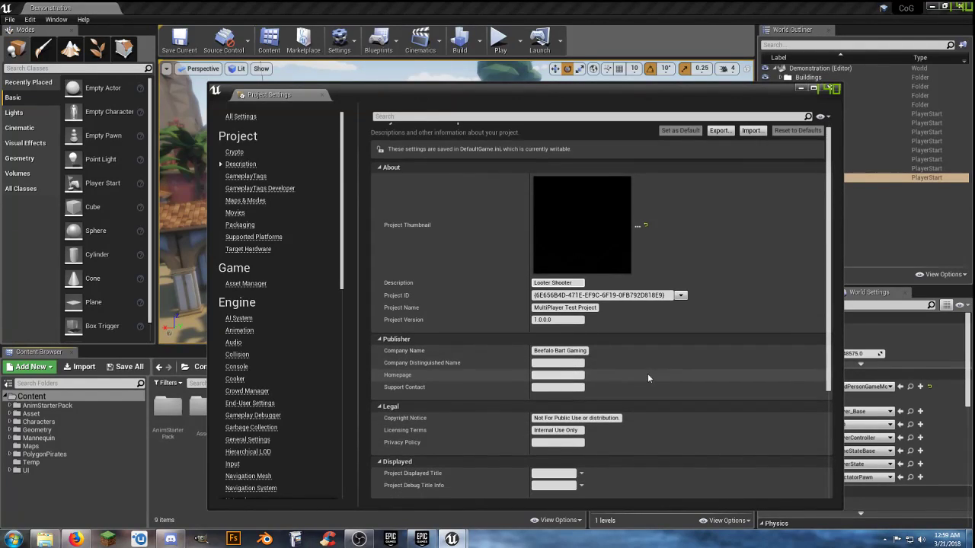
pyautogui.click(535, 307)
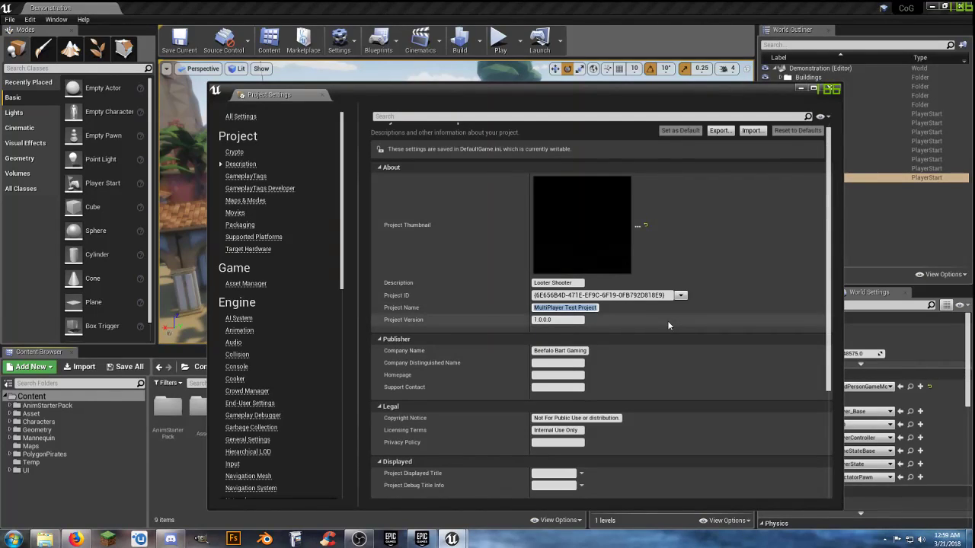
pyautogui.write('Pi')
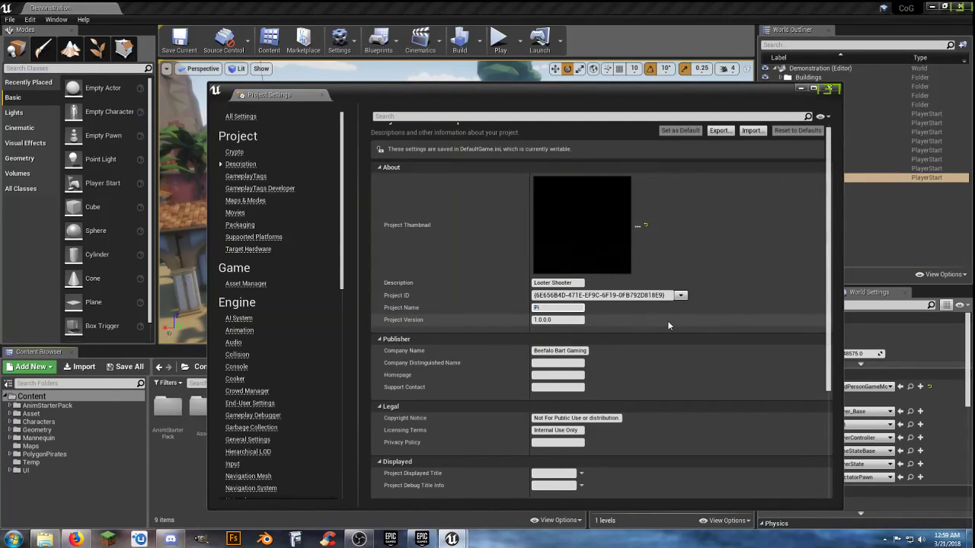
pyautogui.write('rat')
pyautogui.press('BackSpace')
pyautogui.press('BackSpace')
pyautogui.press('BackSpace')
pyautogui.press('BackSpace')
pyautogui.press('BackSpace')
pyautogui.press('BackSpace')
pyautogui.write('Poly Pirate Adventure')
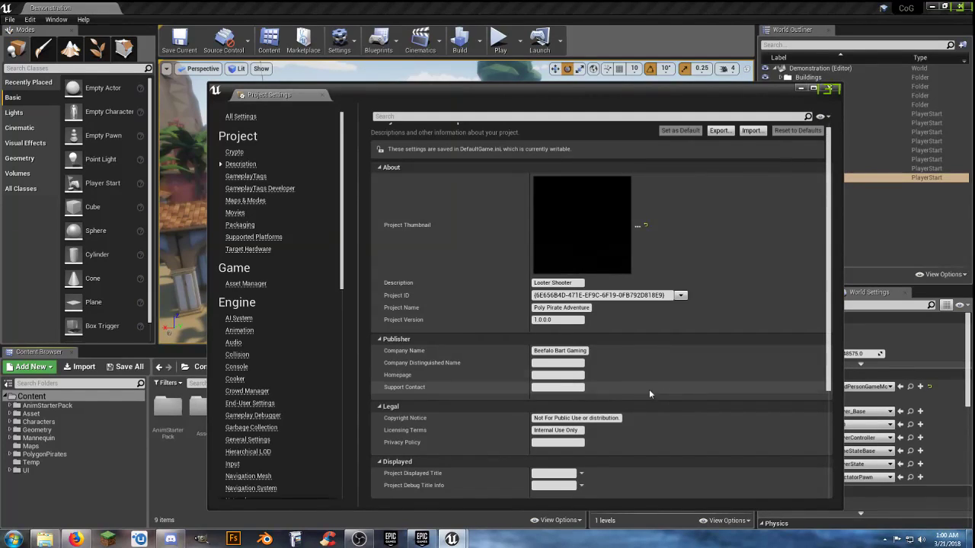
# Open the project's Packaging settings
pyautogui.scroll(1, 452, 250)
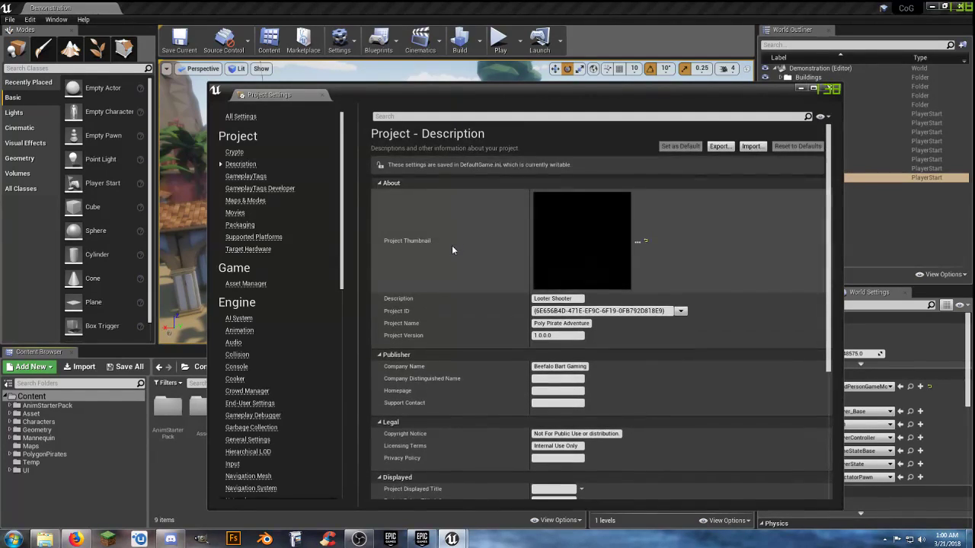
pyautogui.click(240, 225)
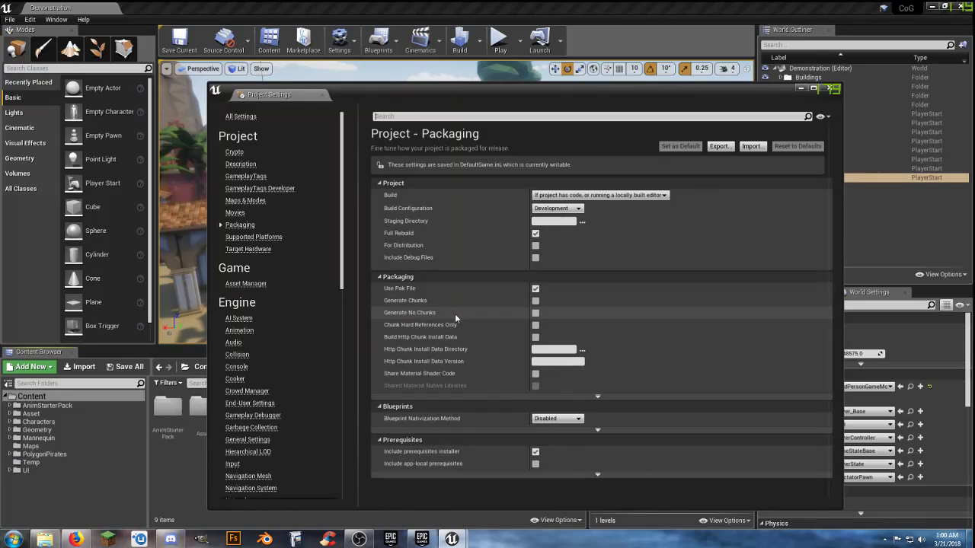
# Choose Development as the build configuration for packaging
pyautogui.click(574, 209)
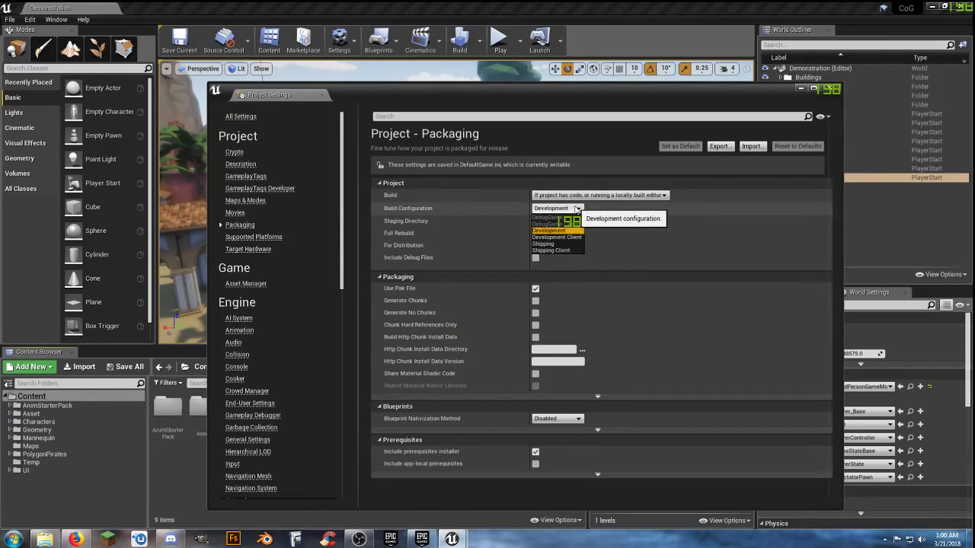
pyautogui.click(550, 237)
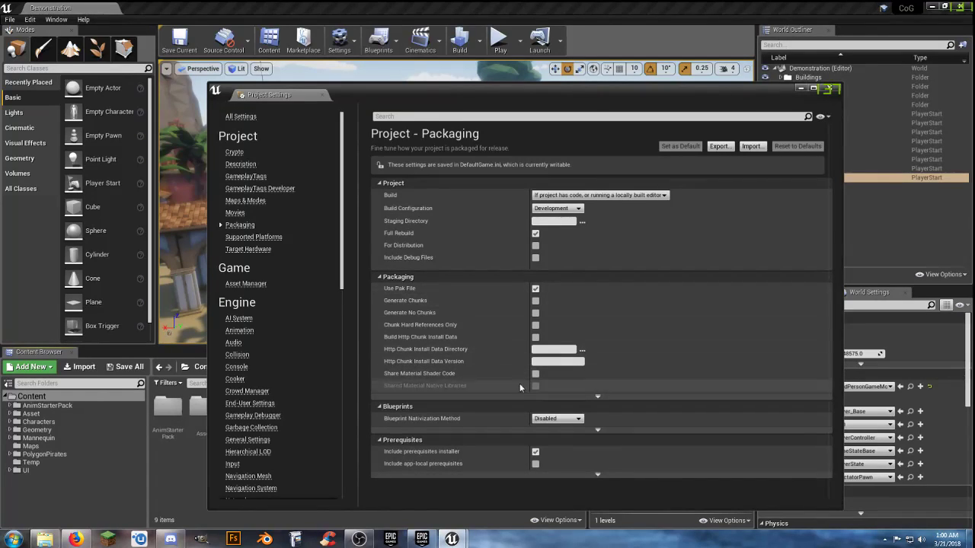
# Expand the advanced Packaging options and add an entry to the list of maps to include in a packaged build
pyautogui.click(597, 396)
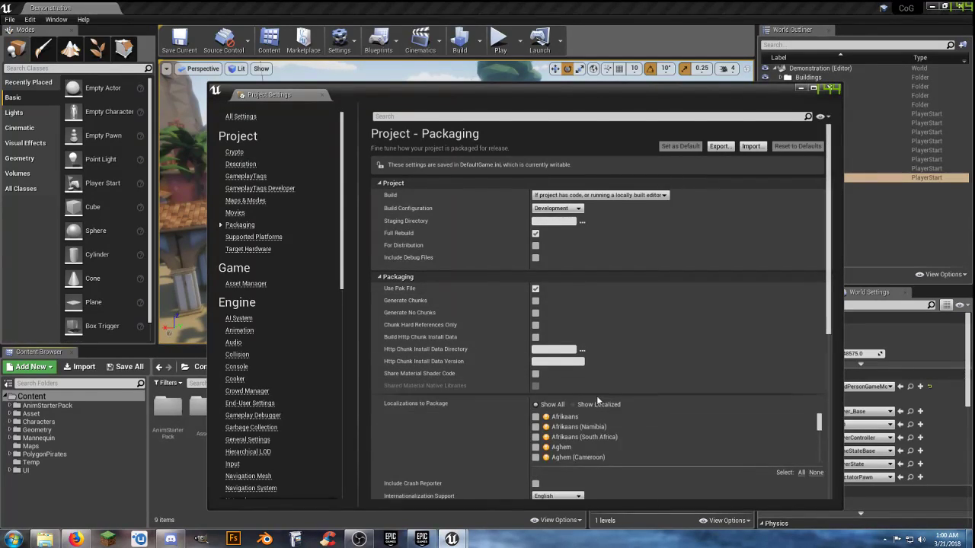
pyautogui.scroll(-1, 641, 383)
pyautogui.scroll(-5, 515, 379)
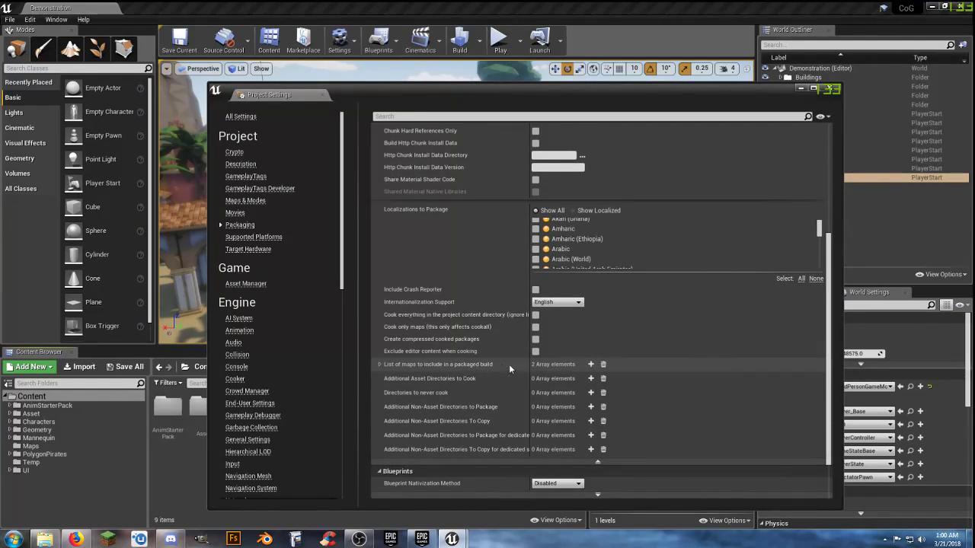
pyautogui.click(592, 365)
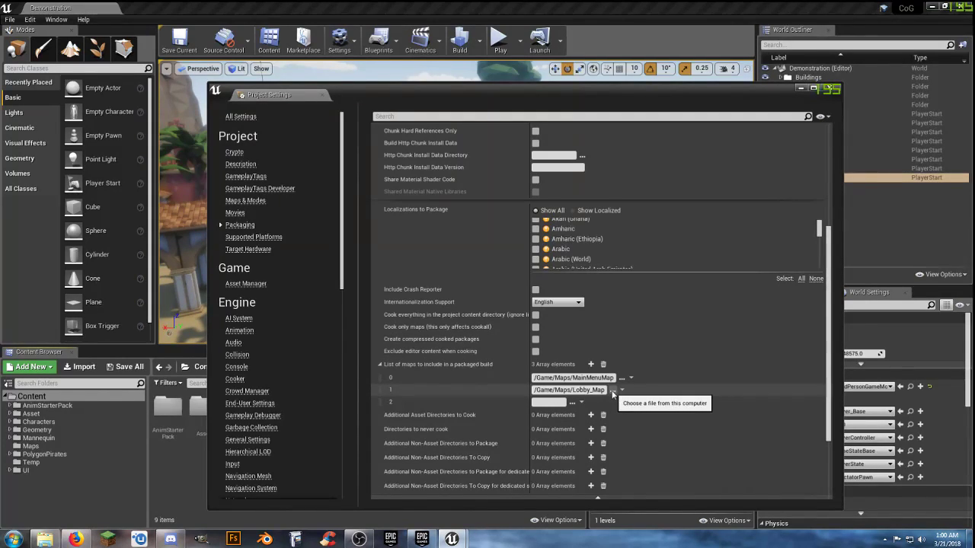
# Point the Lobby_Map entry of the packaged maps list to Demonstration.umap in the CoG project's Content/PolygonPirates/Maps folder
pyautogui.click(612, 391)
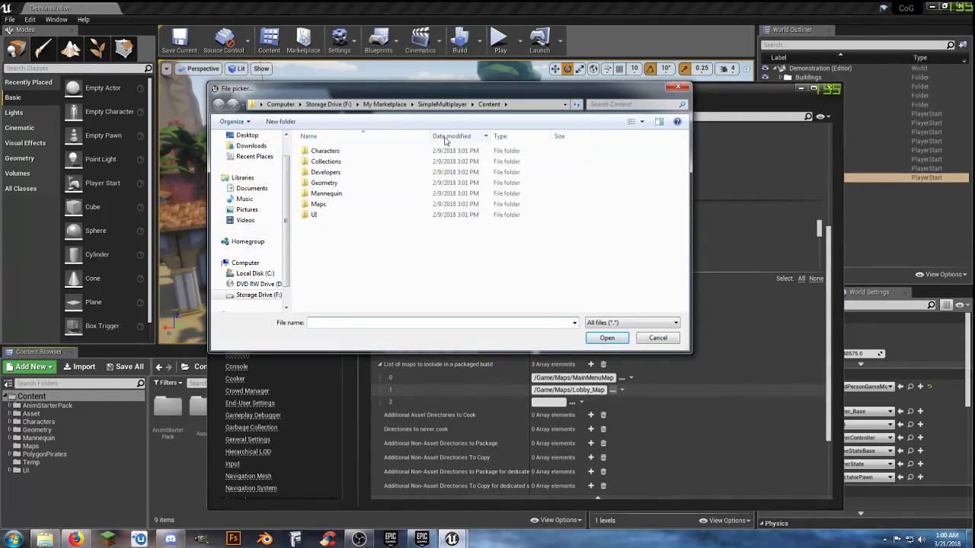
pyautogui.click(252, 189)
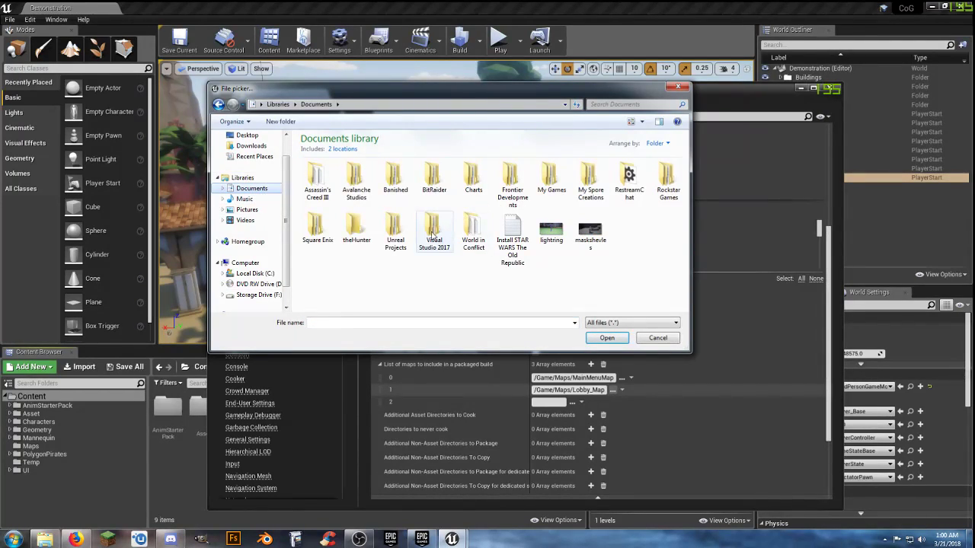
pyautogui.doubleClick(395, 232)
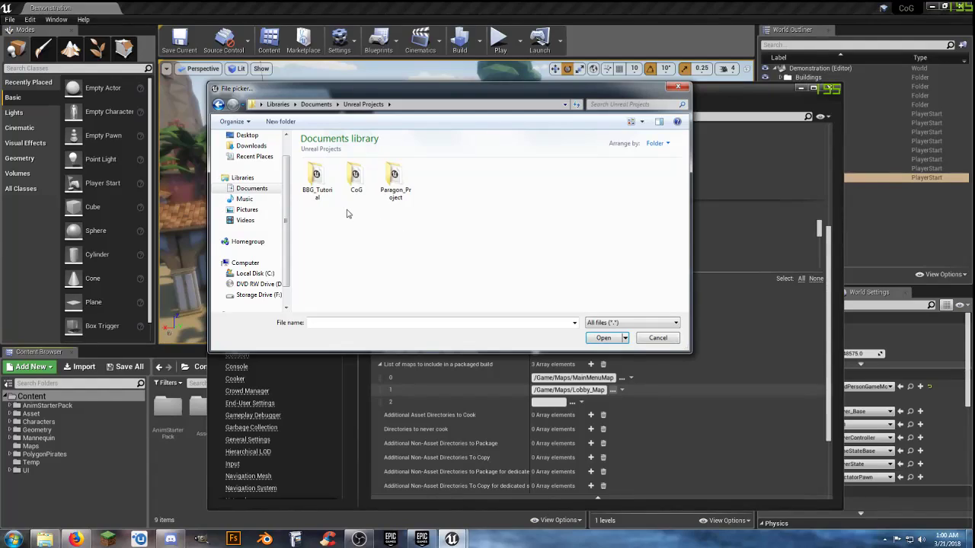
pyautogui.doubleClick(357, 178)
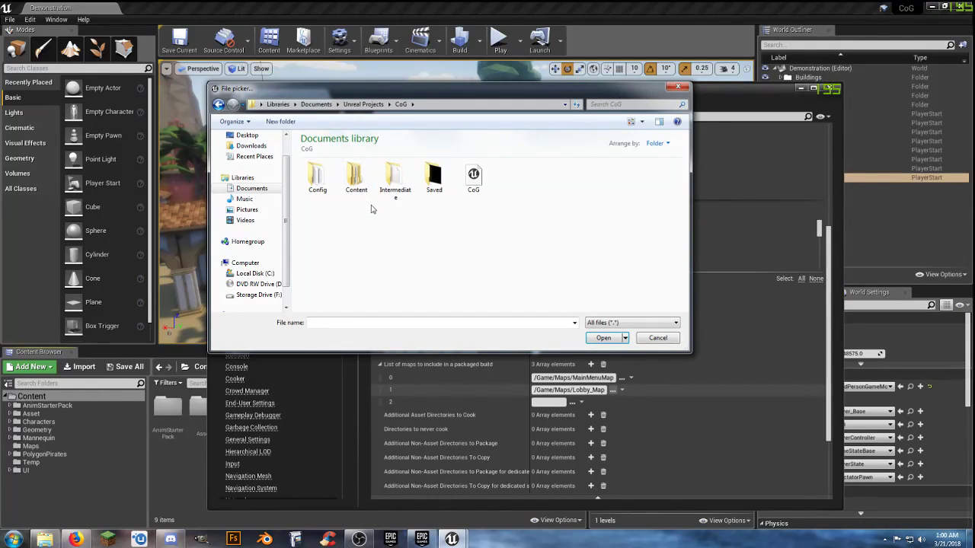
pyautogui.doubleClick(356, 179)
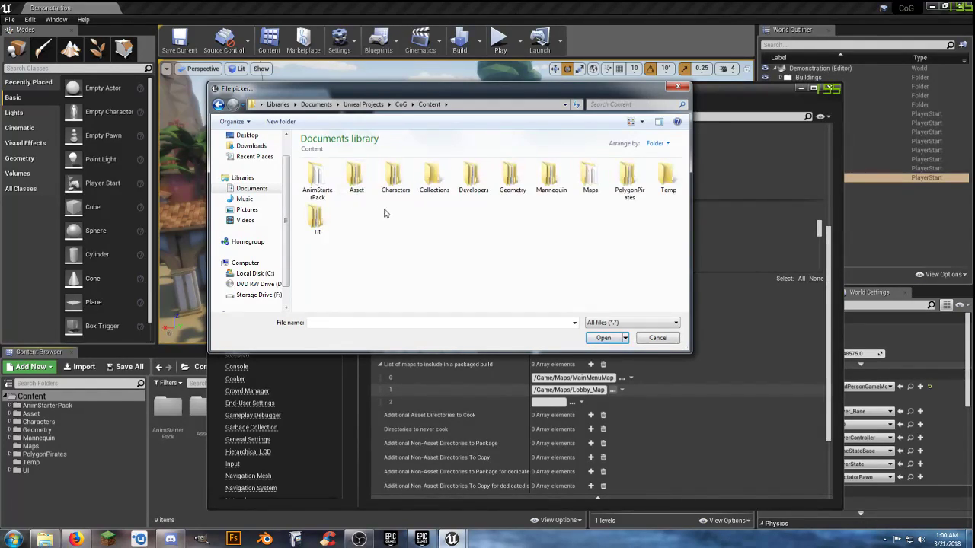
pyautogui.doubleClick(629, 176)
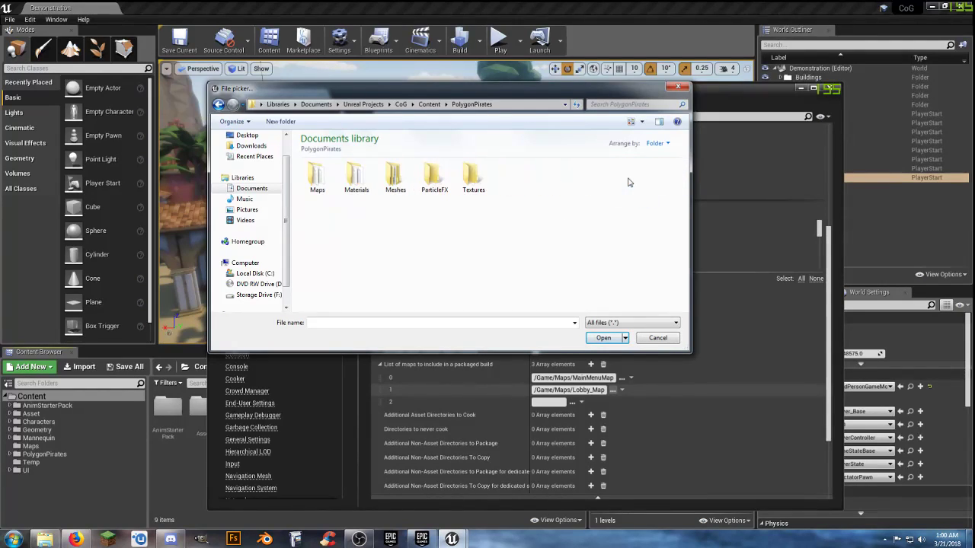
pyautogui.doubleClick(333, 181)
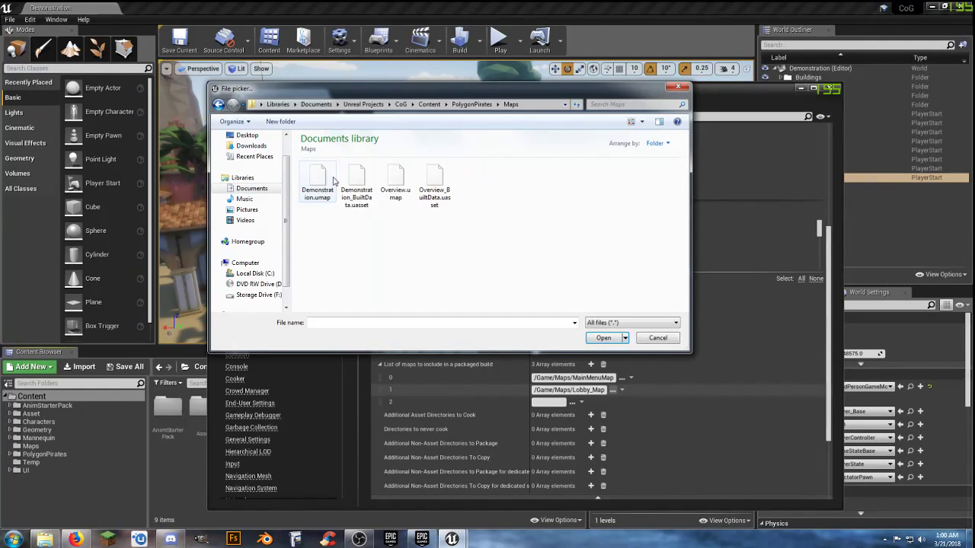
pyautogui.click(322, 185)
pyautogui.click(603, 336)
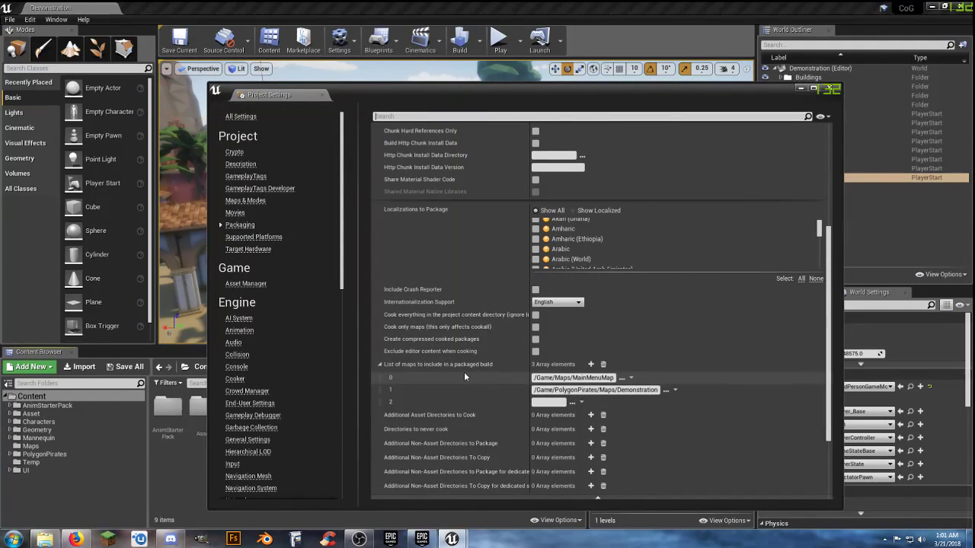
# Remove the empty third entry from the list of maps to include in the packaged build
pyautogui.click(582, 403)
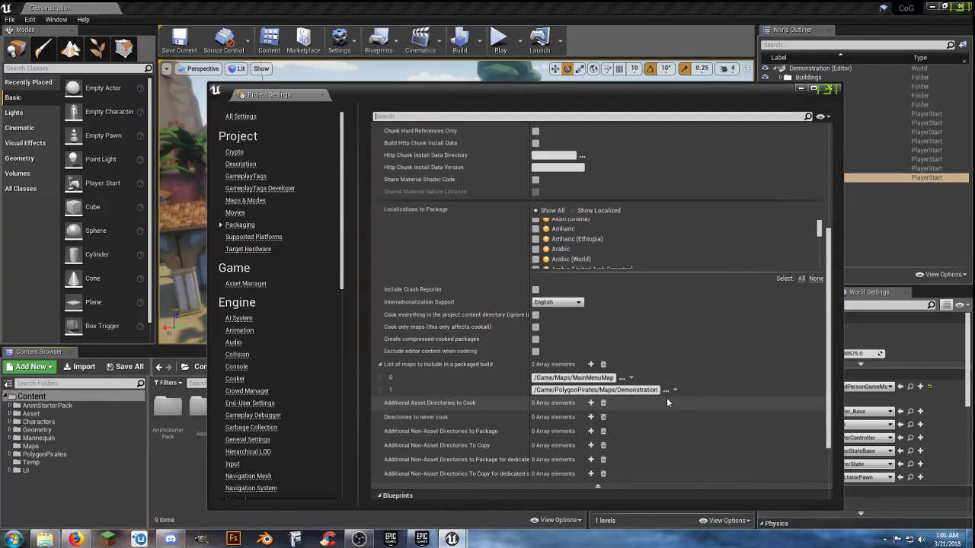
pyautogui.scroll(3, 502, 347)
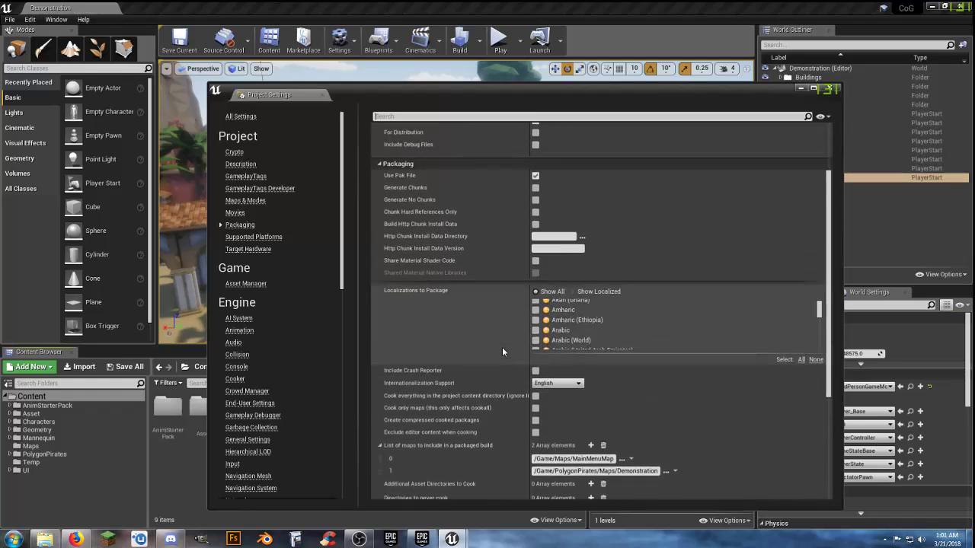
pyautogui.scroll(2, 502, 349)
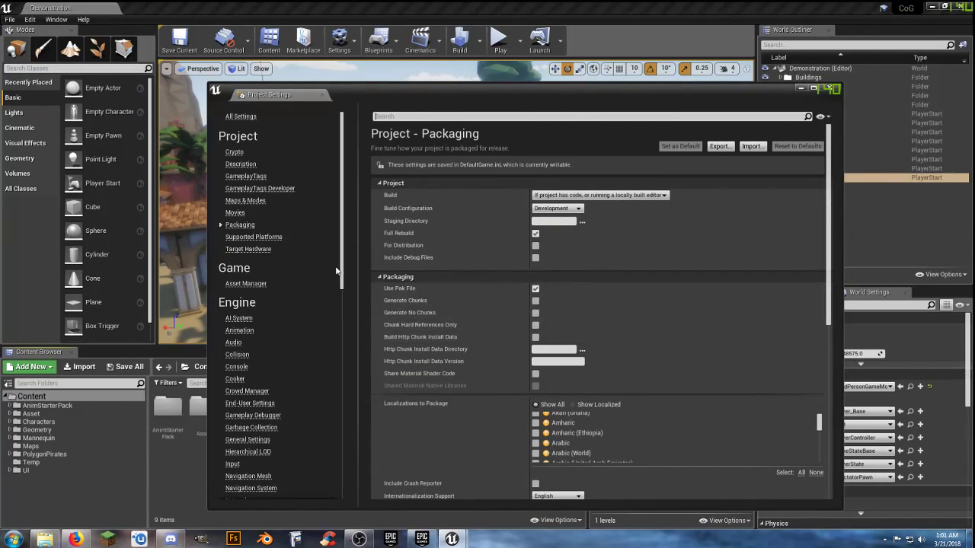
# Turn off All Platforms in the Supported Platforms settings and disable unneeded platforms such as Android, Desktop and Mac
pyautogui.click(265, 238)
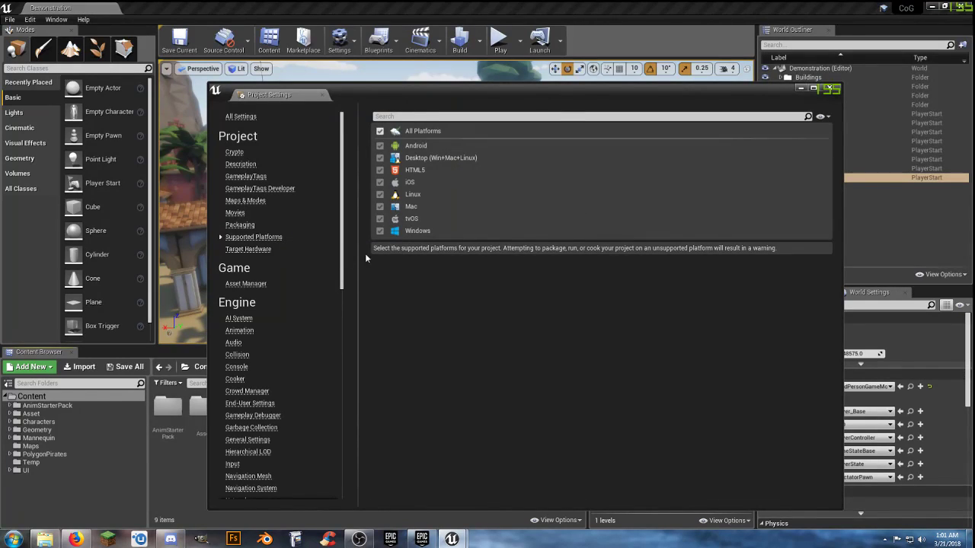
pyautogui.click(380, 131)
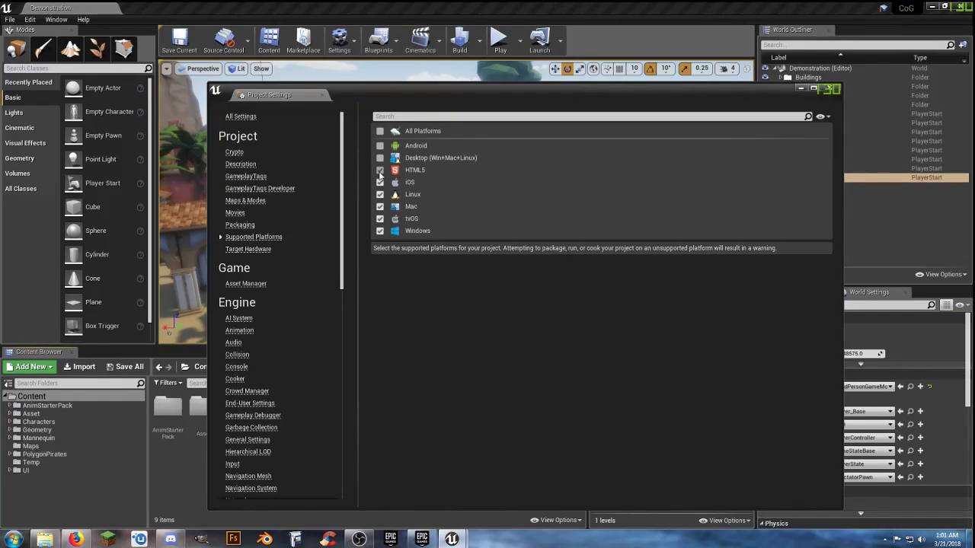
pyautogui.click(380, 207)
# Check the Target Hardware and Description settings and close the Project Settings
pyautogui.click(256, 253)
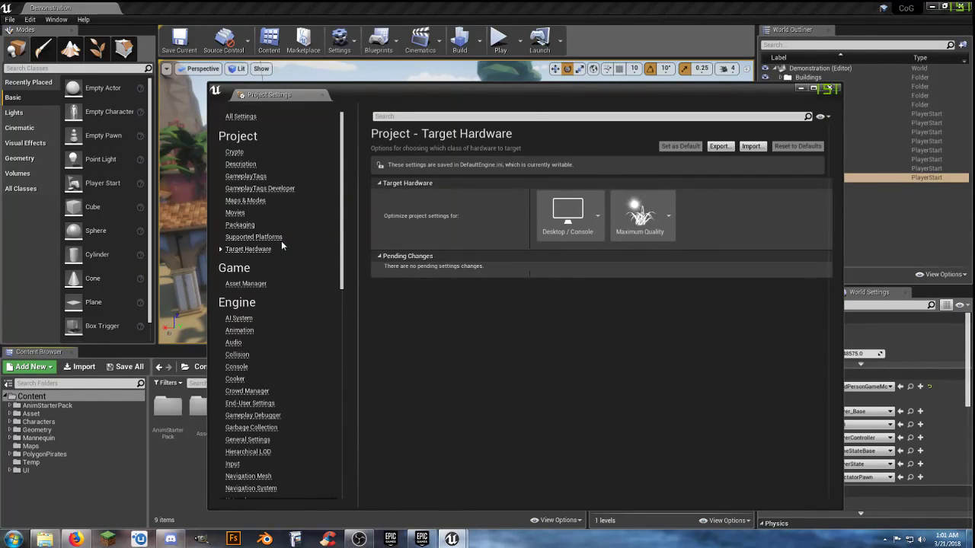
pyautogui.click(238, 165)
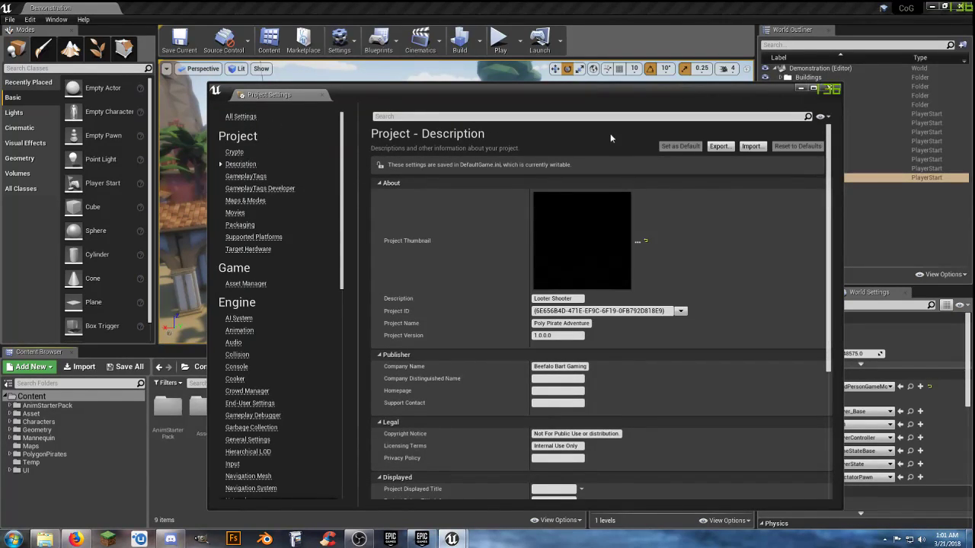
pyautogui.click(830, 89)
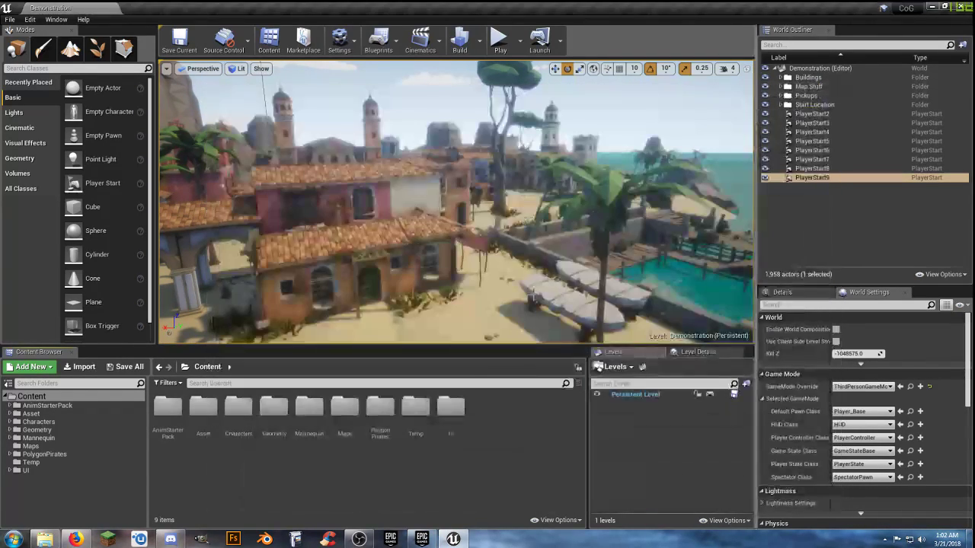
# Start packaging the project for Windows (64-bit) and browse to Storage Drive (F:) for the output location
pyautogui.click(10, 20)
pyautogui.moveTo(61, 213)
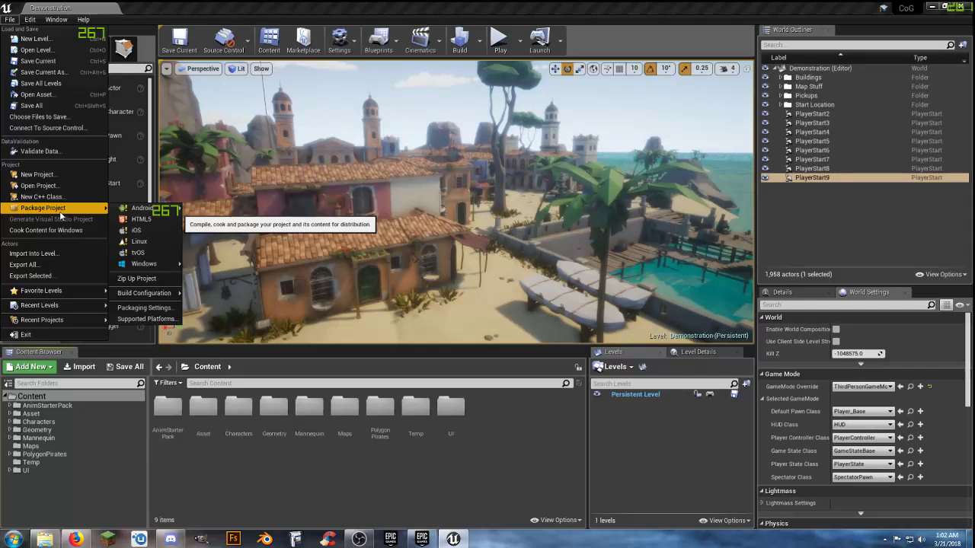
pyautogui.moveTo(160, 267)
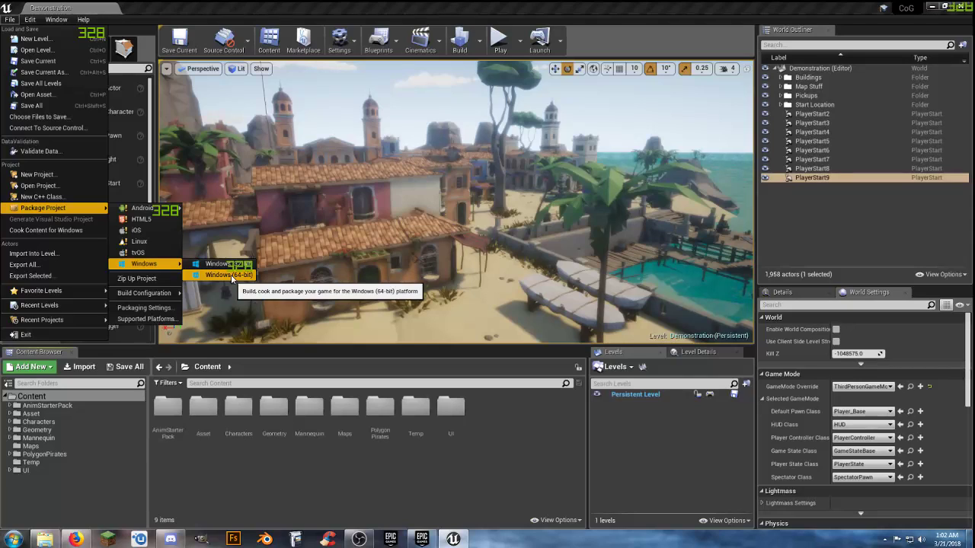
pyautogui.click(231, 274)
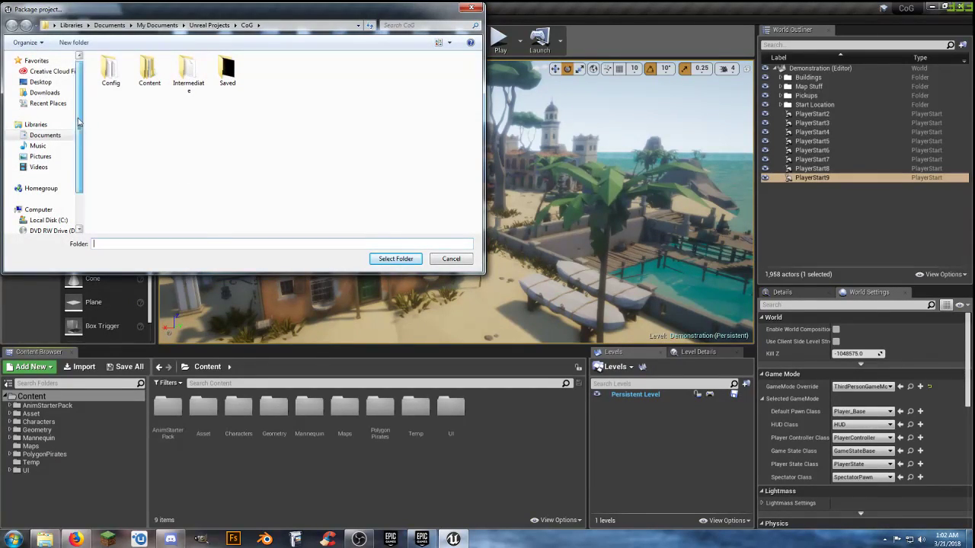
pyautogui.scroll(-2, 45, 137)
pyautogui.click(42, 195)
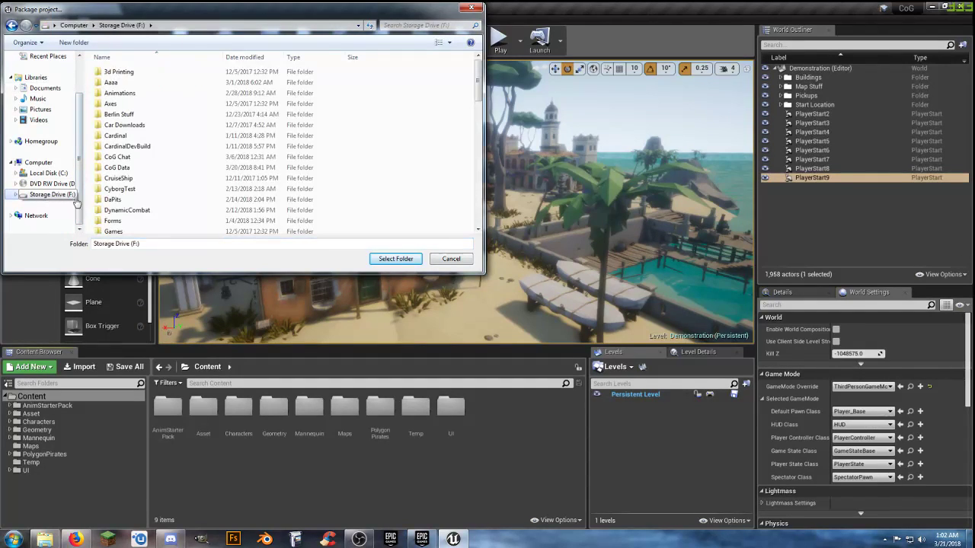
# Create a folder named PolyPirate on Storage Drive (F:) and open it
pyautogui.click(80, 44)
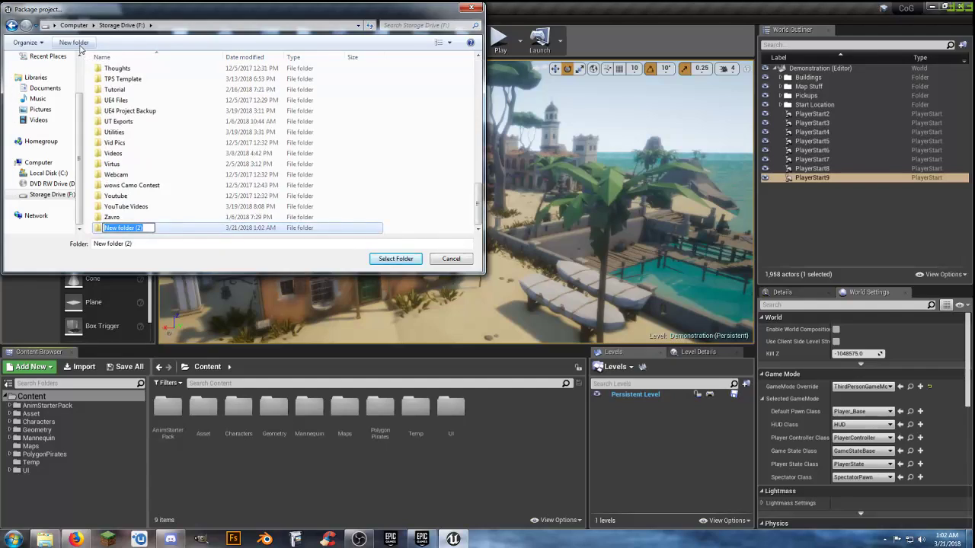
pyautogui.write('PolyPirate')
pyautogui.press('Return')
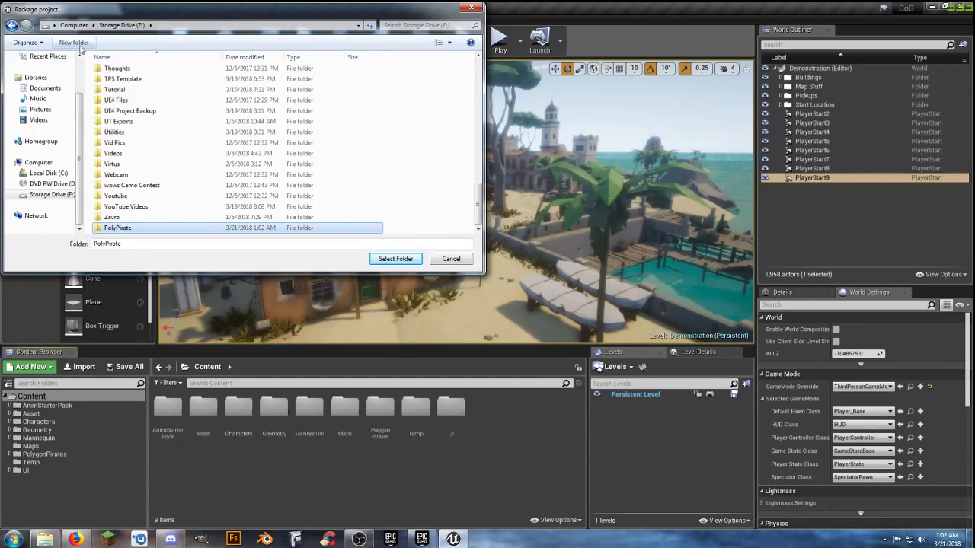
pyautogui.press('Return')
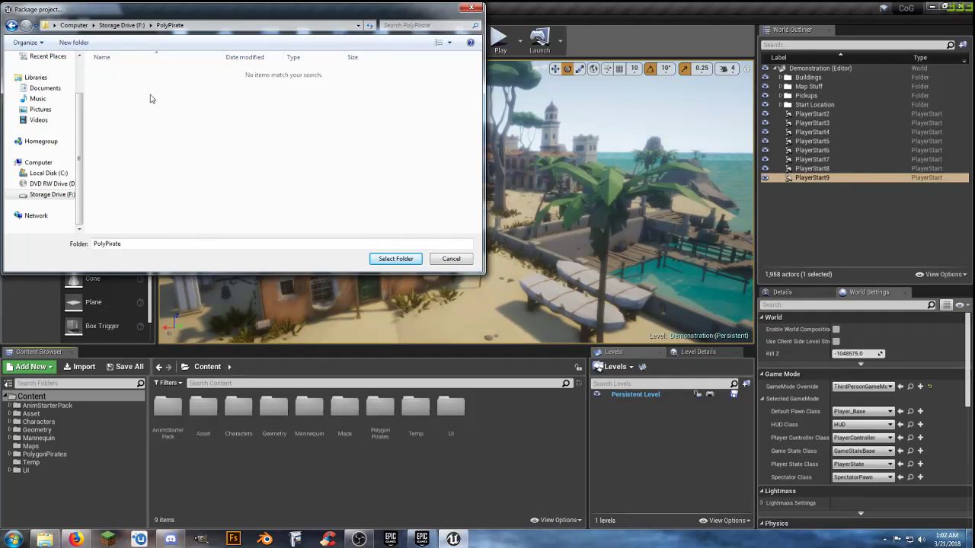
# Try packaging the project into the PolyPirate folder, and cancel the running packaging process
pyautogui.click(396, 259)
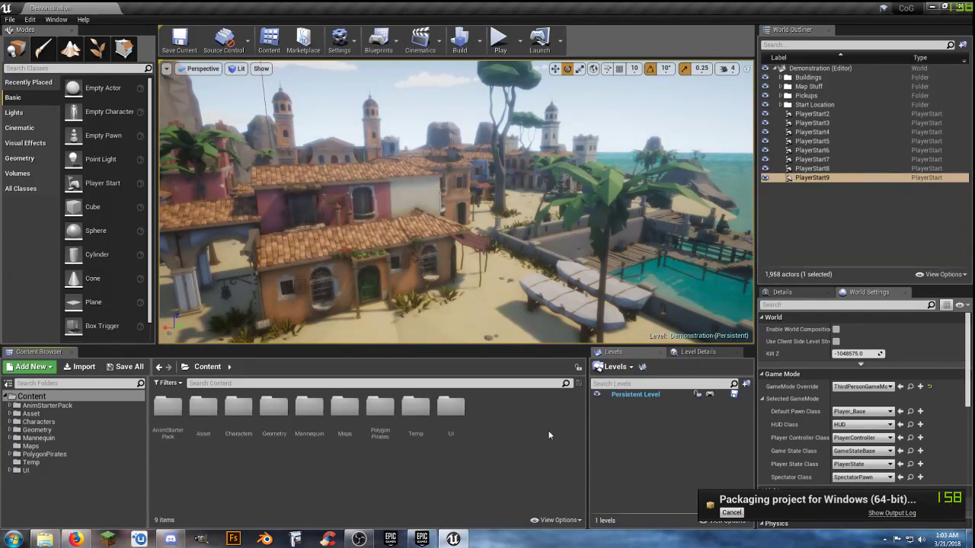
pyautogui.click(731, 513)
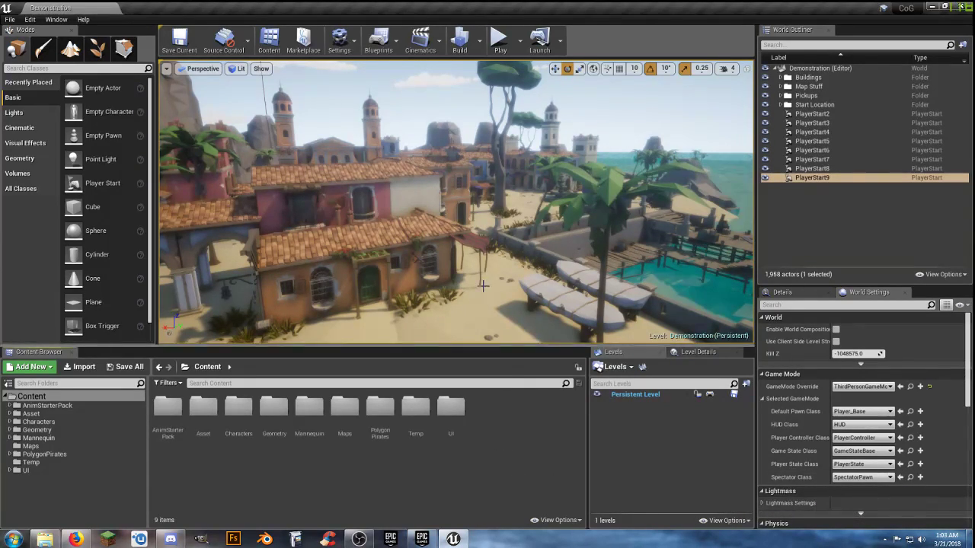
# Look around the Demonstration level and focus the view on PlayerStart2
pyautogui.moveTo(482, 278); pyautogui.dragTo(648, 255, button='right')
pyautogui.moveTo(559, 336); pyautogui.dragTo(632, 270, button='right')
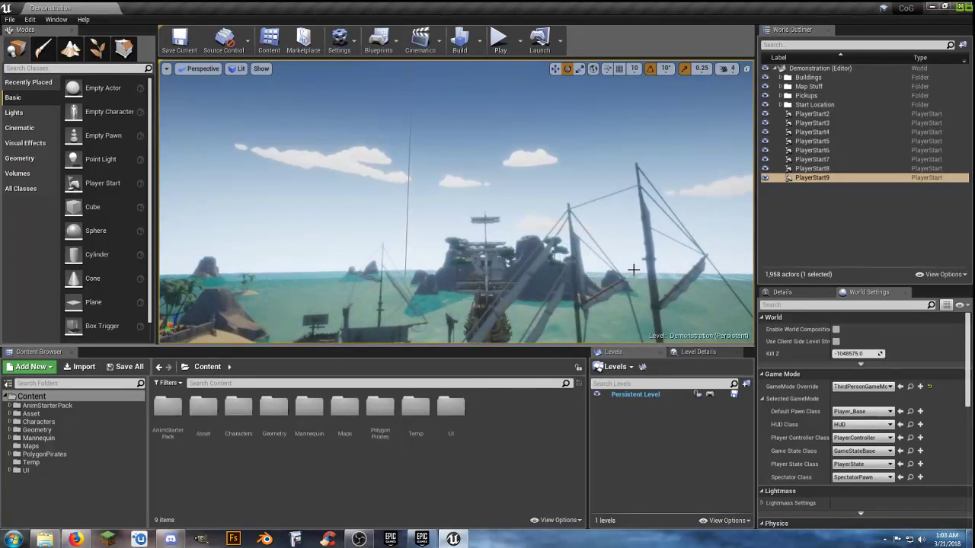
pyautogui.click(813, 115)
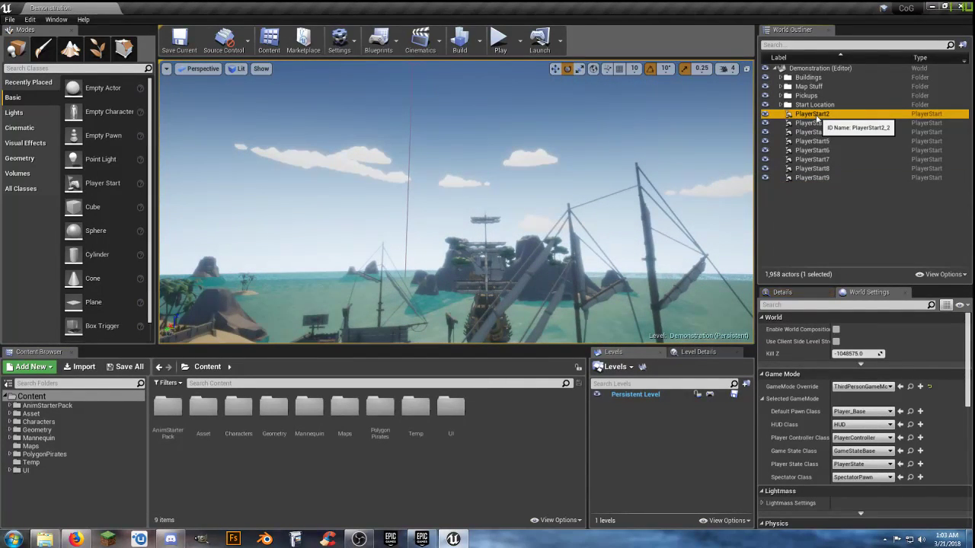
pyautogui.doubleClick(812, 114)
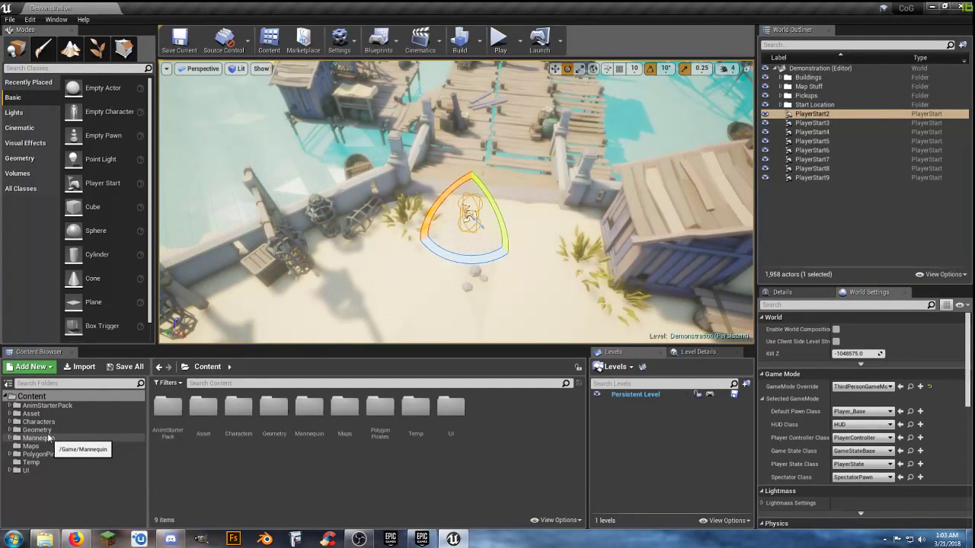
pyautogui.click(9, 413)
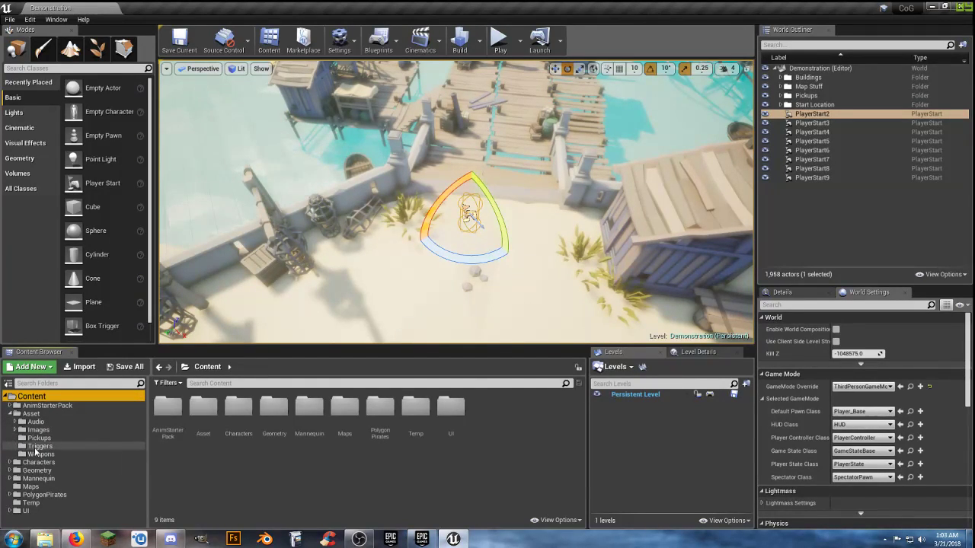
pyautogui.click(38, 454)
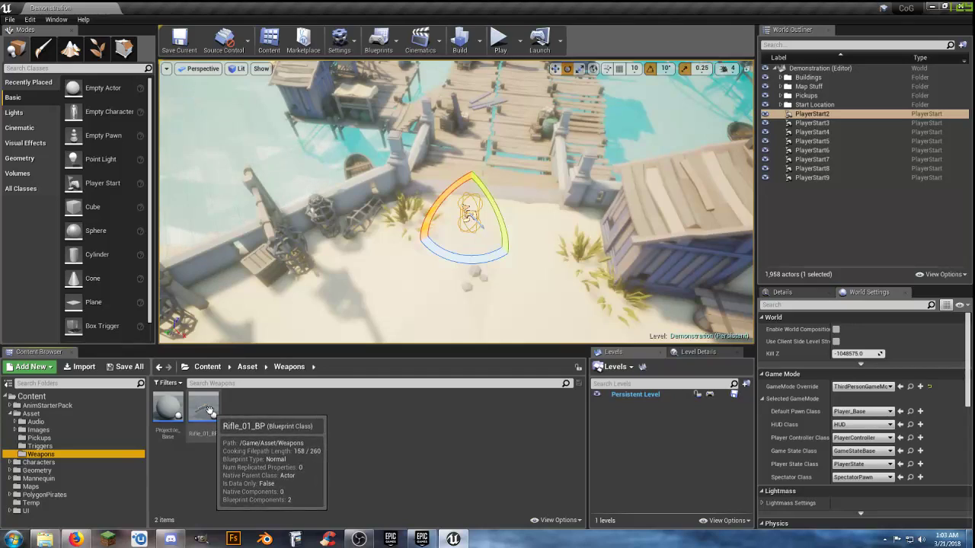
pyautogui.moveTo(374, 281)
pyautogui.mouseDown(button='right')
pyautogui.moveTo(289, 304)
pyautogui.moveTo(289, 251)
pyautogui.moveTo(251, 251)
pyautogui.moveTo(263, 262)
pyautogui.moveTo(319, 263)
pyautogui.moveTo(374, 281)
pyautogui.mouseUp(button='right')
pyautogui.press('w')
pyautogui.moveTo(218, 404); pyautogui.dragTo(467, 206)
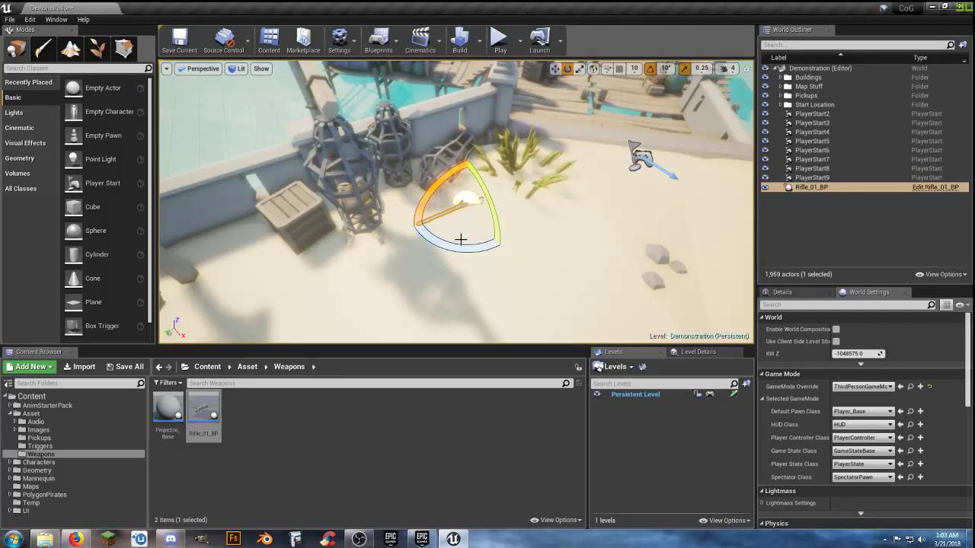
pyautogui.press('Delete')
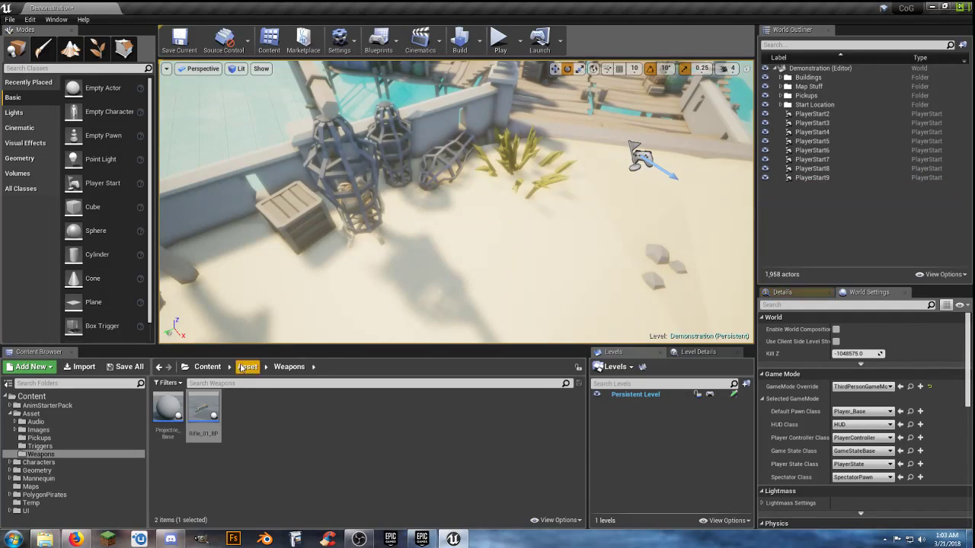
# Place a Rifle1_PU pickup from the Pickups folder beside PlayerStart2 on the beach and another near PlayerStart3 on the ship's deck
pyautogui.click(39, 439)
pyautogui.moveTo(215, 413); pyautogui.dragTo(455, 203)
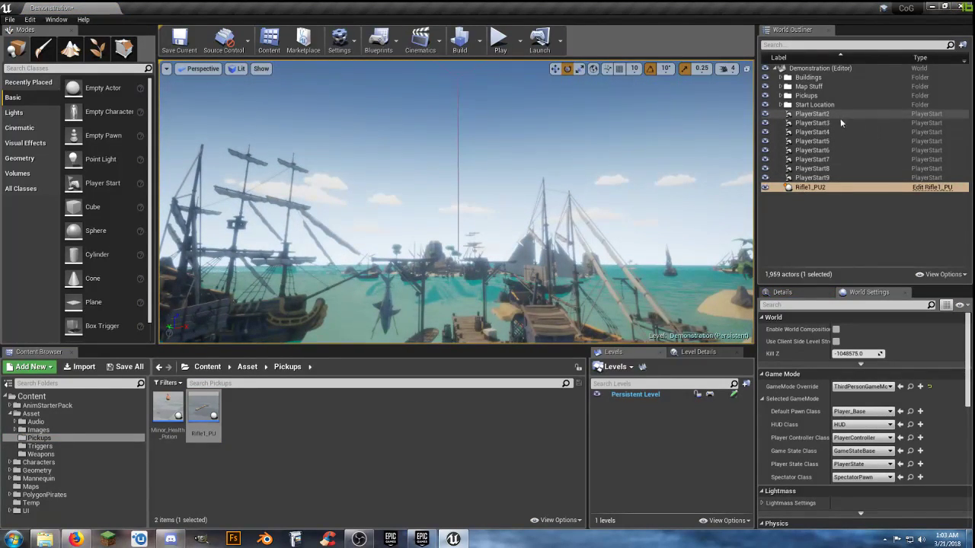
pyautogui.doubleClick(814, 123)
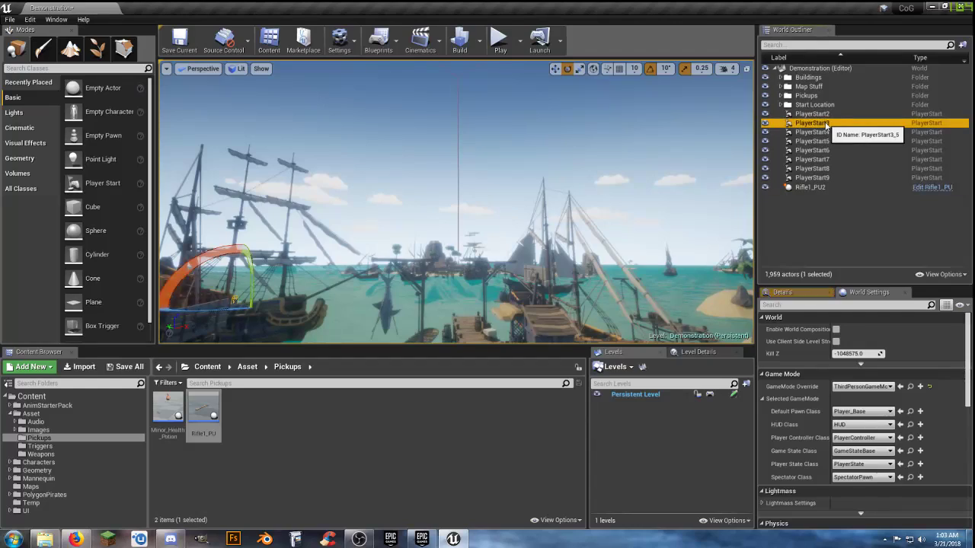
pyautogui.moveTo(610, 204); pyautogui.dragTo(594, 305, button='right')
pyautogui.keyDown('alt'); pyautogui.moveTo(586, 258); pyautogui.dragTo(579, 267); pyautogui.keyUp('alt')
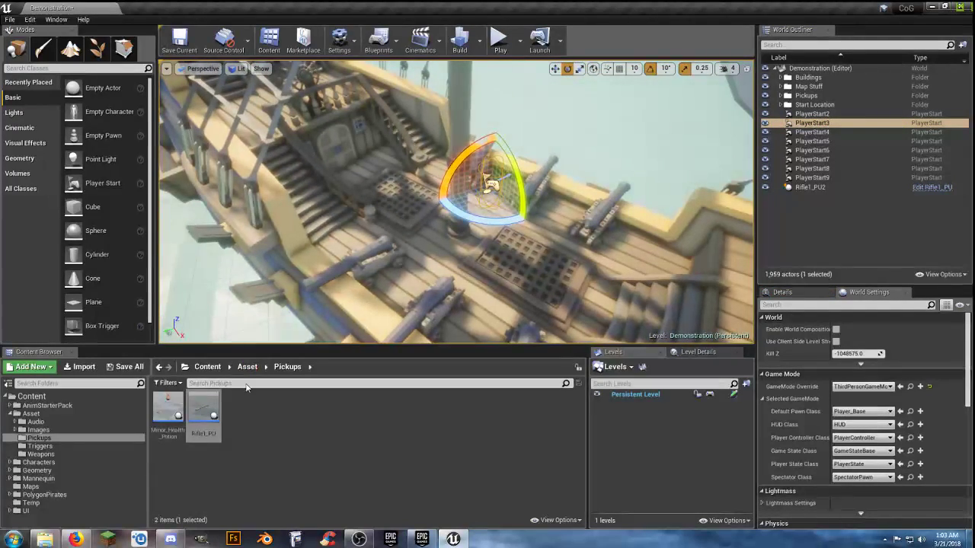
pyautogui.moveTo(203, 411); pyautogui.dragTo(440, 260)
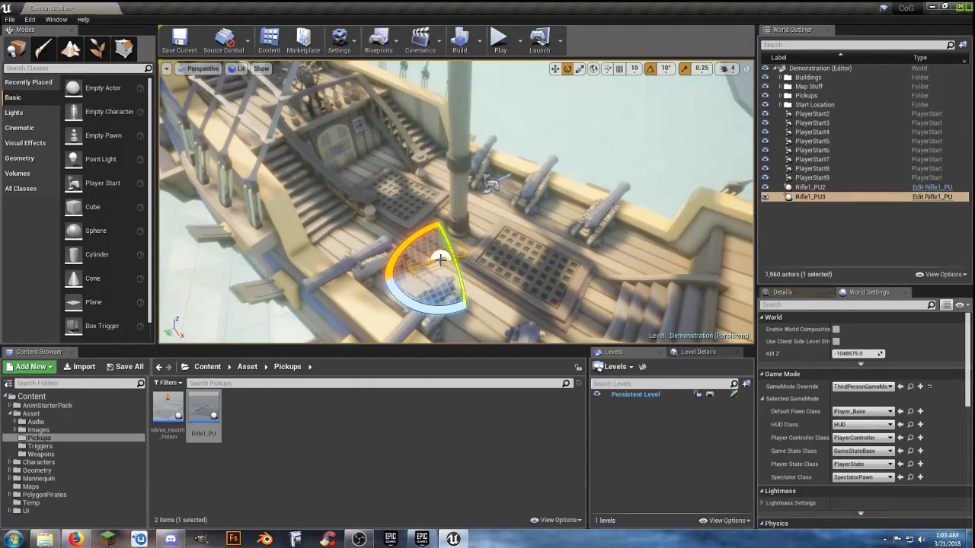
# Place a Rifle1_PU pickup on the walkway beside PlayerStart4 and another on the sand near PlayerStart5
pyautogui.doubleClick(812, 131)
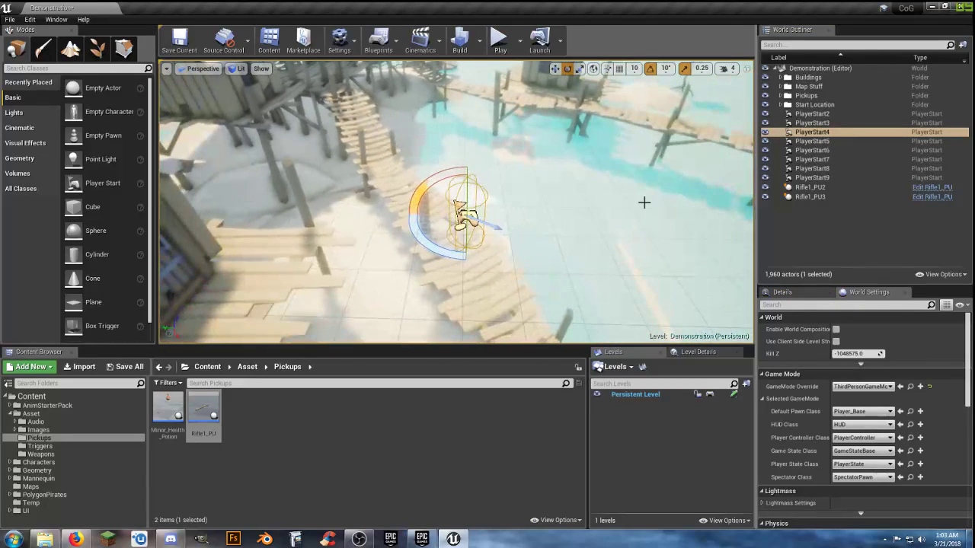
pyautogui.moveTo(201, 432); pyautogui.dragTo(480, 278)
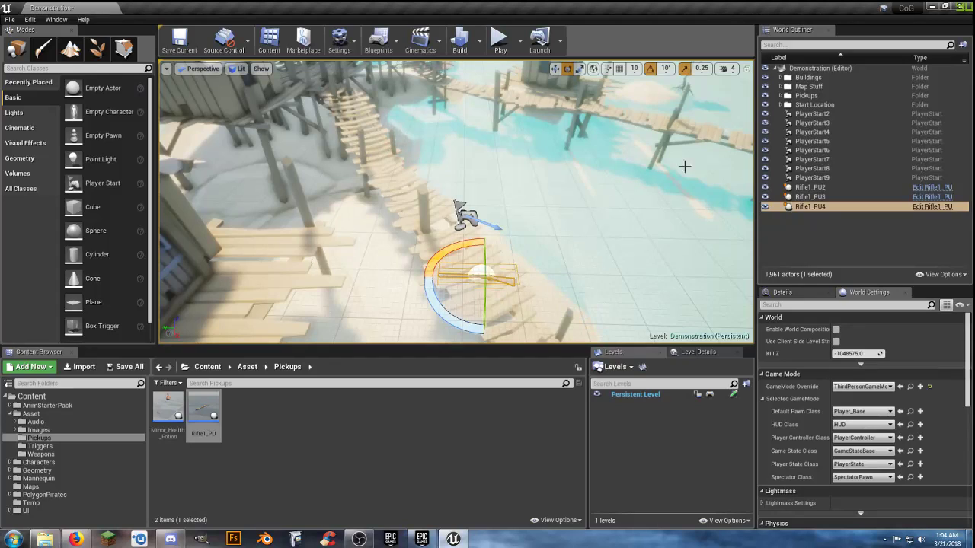
pyautogui.doubleClick(811, 141)
pyautogui.moveTo(631, 218); pyautogui.dragTo(716, 263, button='right')
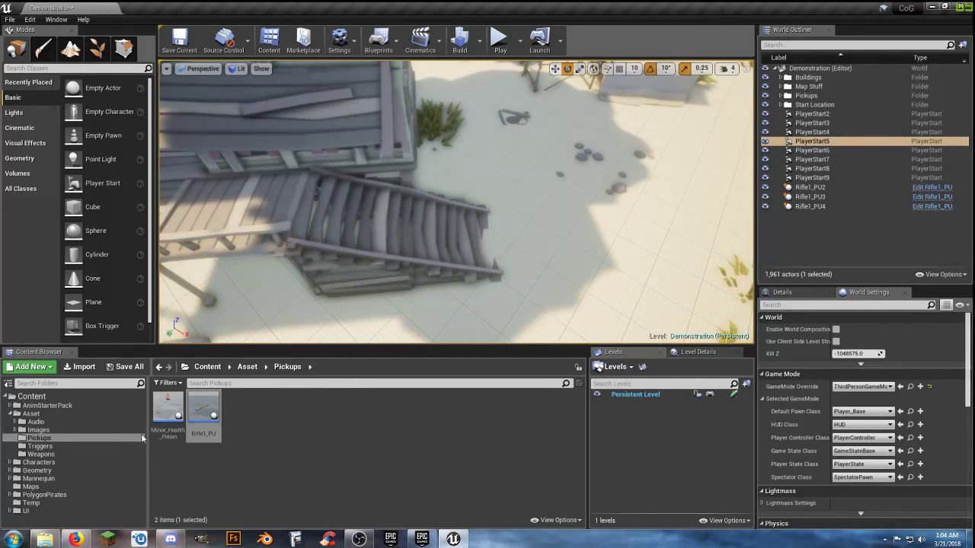
pyautogui.moveTo(203, 412); pyautogui.dragTo(563, 221)
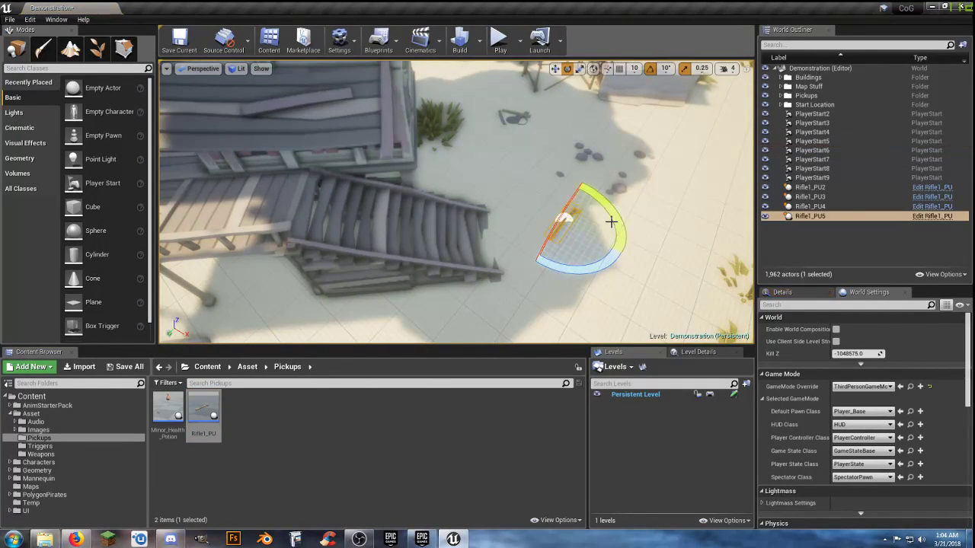
# Place a Rifle1_PU pickup on the dock in front of PlayerStart6 and another on the sand beside PlayerStart7
pyautogui.doubleClick(828, 150)
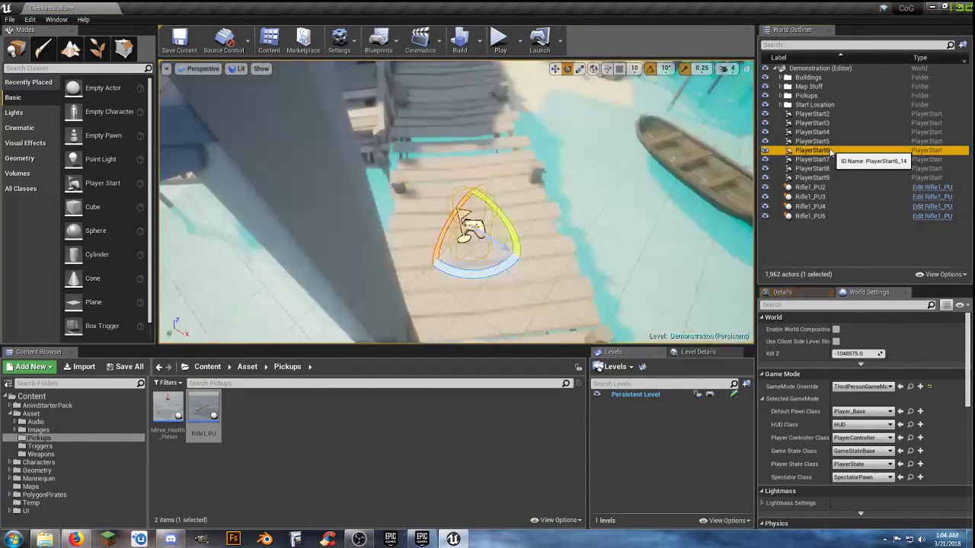
pyautogui.moveTo(591, 195); pyautogui.dragTo(561, 207, button='right')
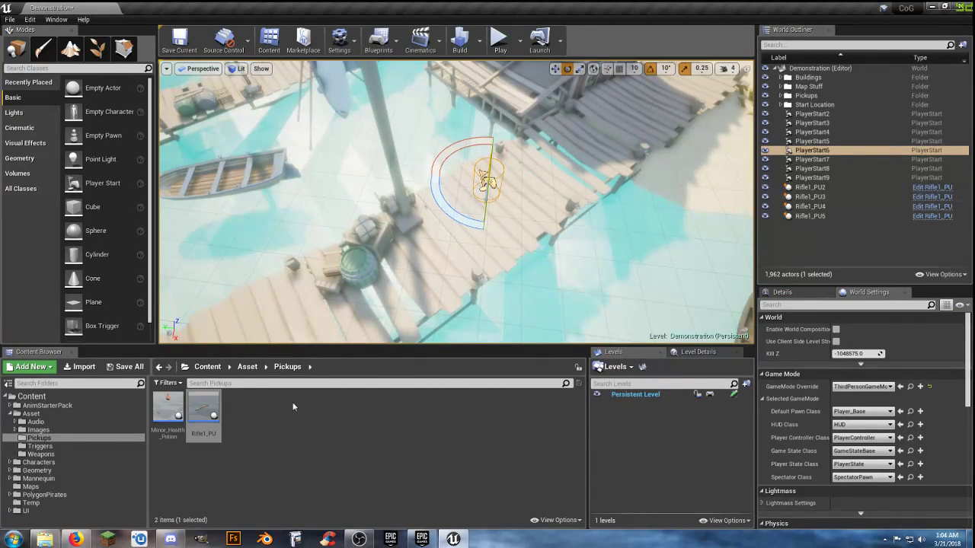
pyautogui.moveTo(203, 411); pyautogui.dragTo(489, 239)
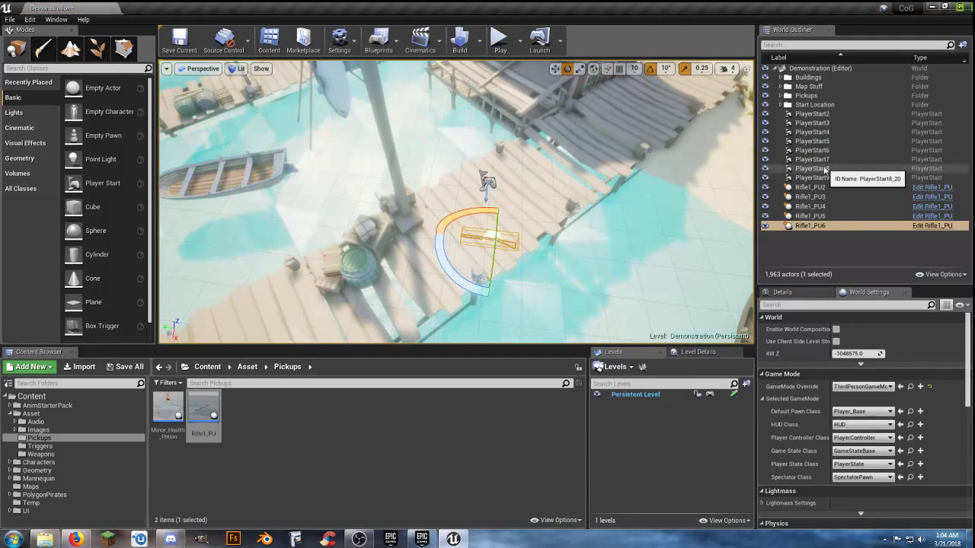
pyautogui.doubleClick(815, 159)
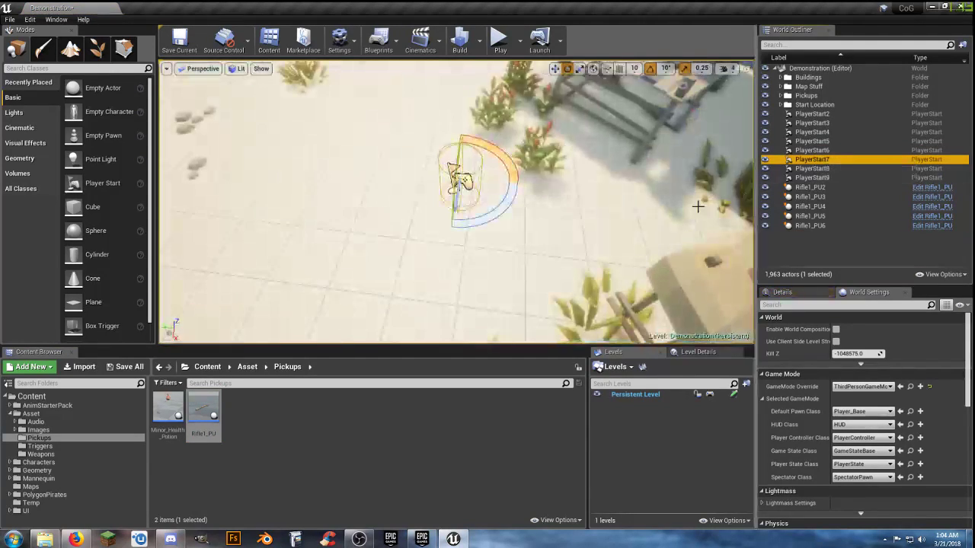
pyautogui.moveTo(553, 241)
pyautogui.mouseDown(button='right')
pyautogui.moveTo(624, 205)
pyautogui.moveTo(563, 213)
pyautogui.moveTo(556, 241)
pyautogui.mouseUp(button='right')
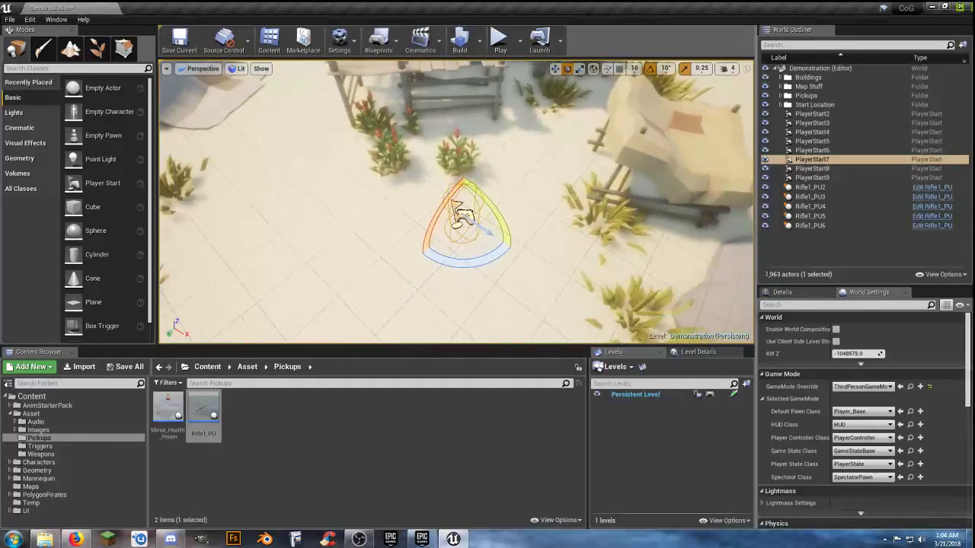
pyautogui.keyDown('alt'); pyautogui.moveTo(511, 257); pyautogui.dragTo(549, 272); pyautogui.keyUp('alt')
pyautogui.moveTo(201, 411); pyautogui.dragTo(506, 213)
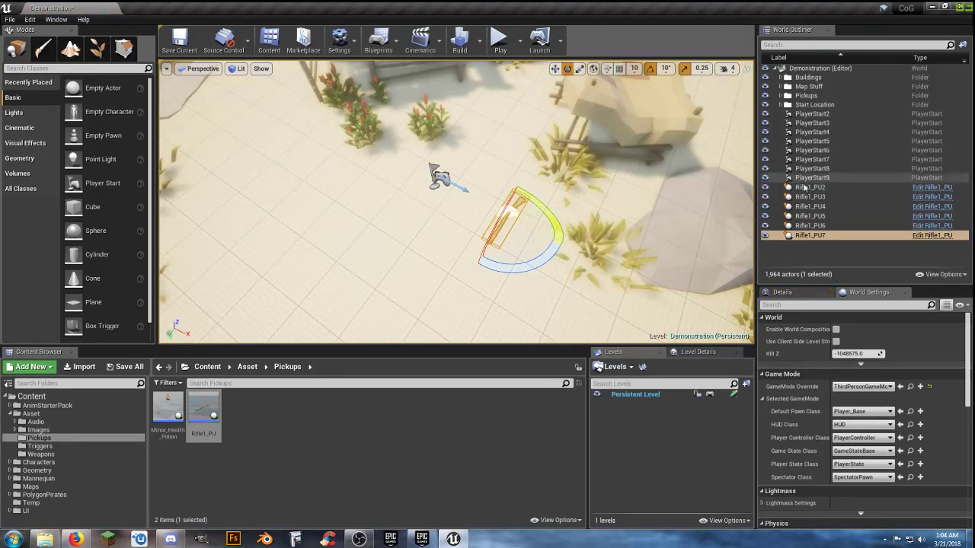
# Place a Rifle1_PU pickup in front of PlayerStart8, at the edge of the grass
pyautogui.doubleClick(819, 159)
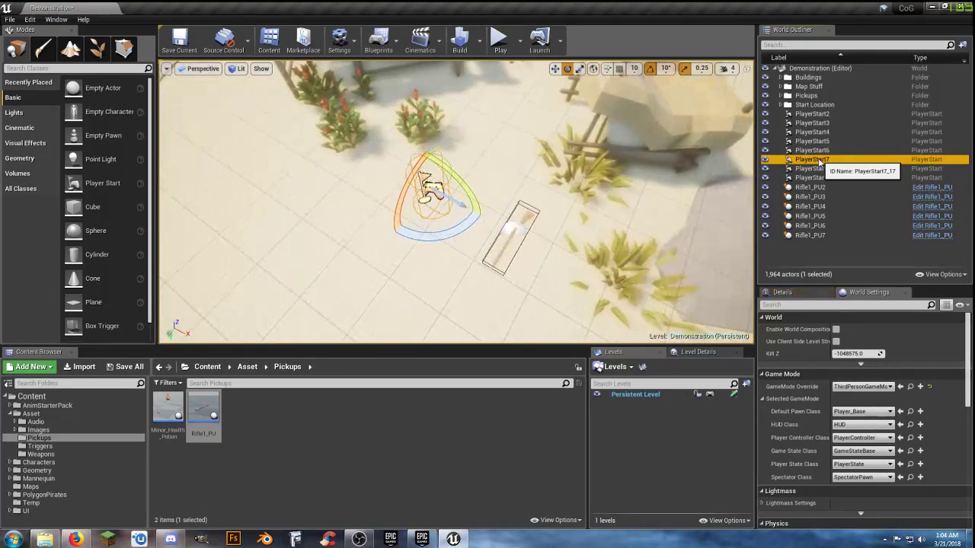
pyautogui.click(822, 169)
pyautogui.moveTo(586, 231); pyautogui.dragTo(550, 237, button='right')
pyautogui.moveTo(210, 419); pyautogui.dragTo(455, 180)
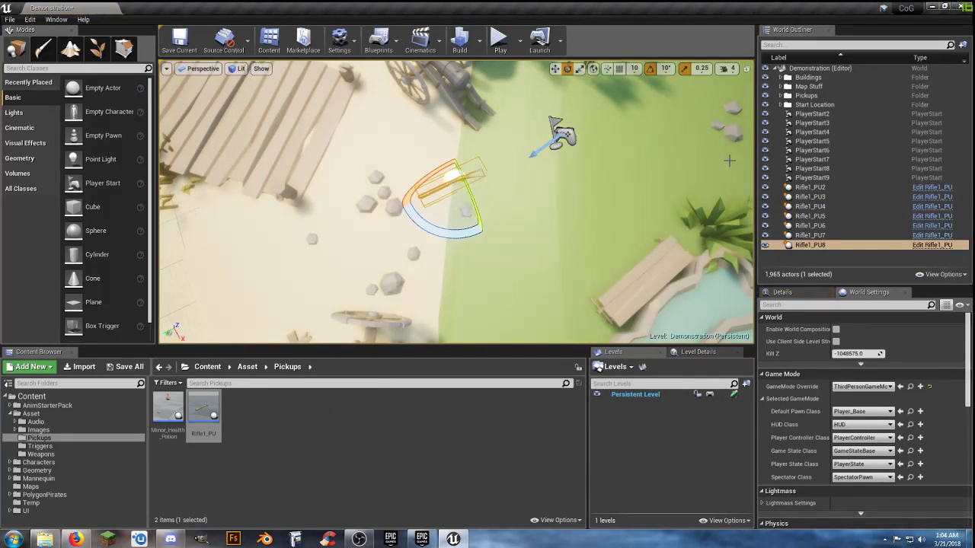
# Raise PlayerStart9 slightly above the floor to clear its bad size marking
pyautogui.click(827, 179)
pyautogui.doubleClick(827, 178)
pyautogui.click(486, 193)
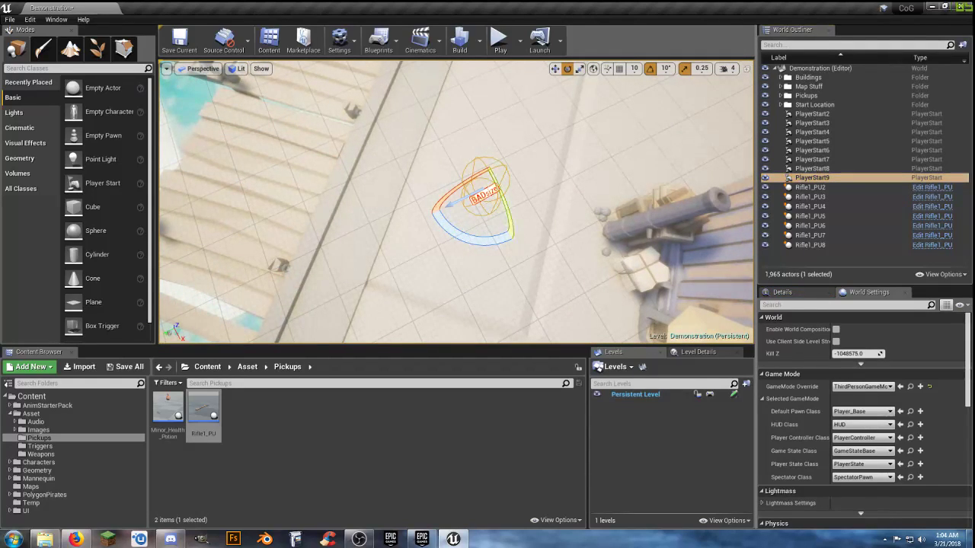
pyautogui.click(555, 69)
pyautogui.moveTo(488, 178); pyautogui.dragTo(490, 159)
# Place a Rifle1_PU pickup on the floor beside PlayerStart9
pyautogui.moveTo(522, 168); pyautogui.dragTo(526, 215, button='right')
pyautogui.moveTo(213, 398); pyautogui.dragTo(448, 172)
pyautogui.moveTo(464, 191); pyautogui.dragTo(305, 145, button='right')
pyautogui.press('s')
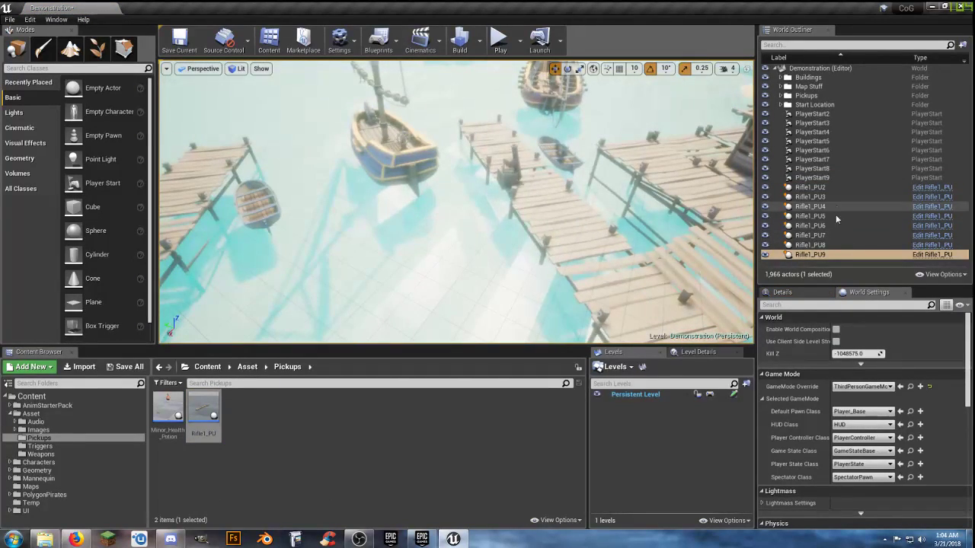
# Move PlayerStart2 through PlayerStart9 into the Start Location folder of the level's actor list
pyautogui.click(812, 114)
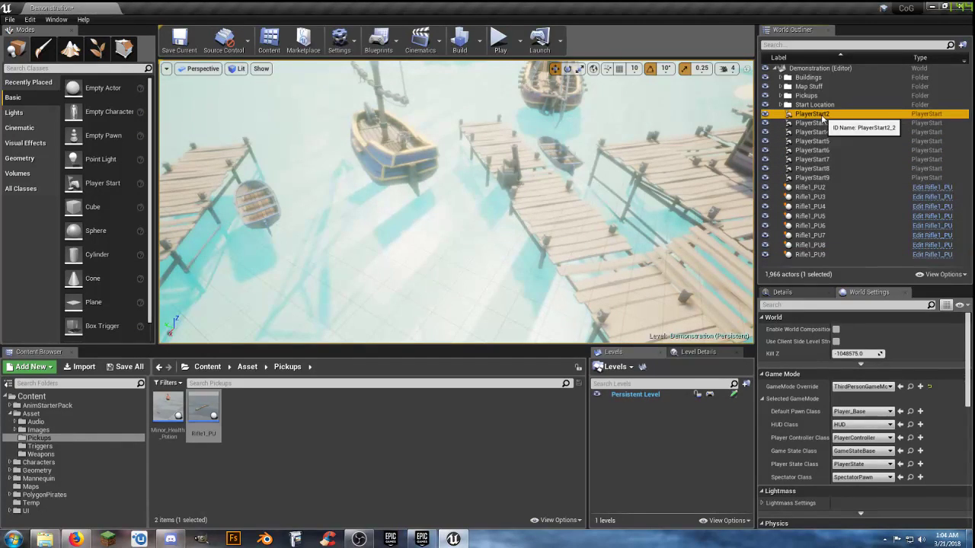
pyautogui.keyDown('shift'); pyautogui.click(811, 178); pyautogui.keyUp('shift')
pyautogui.moveTo(823, 117); pyautogui.dragTo(822, 106)
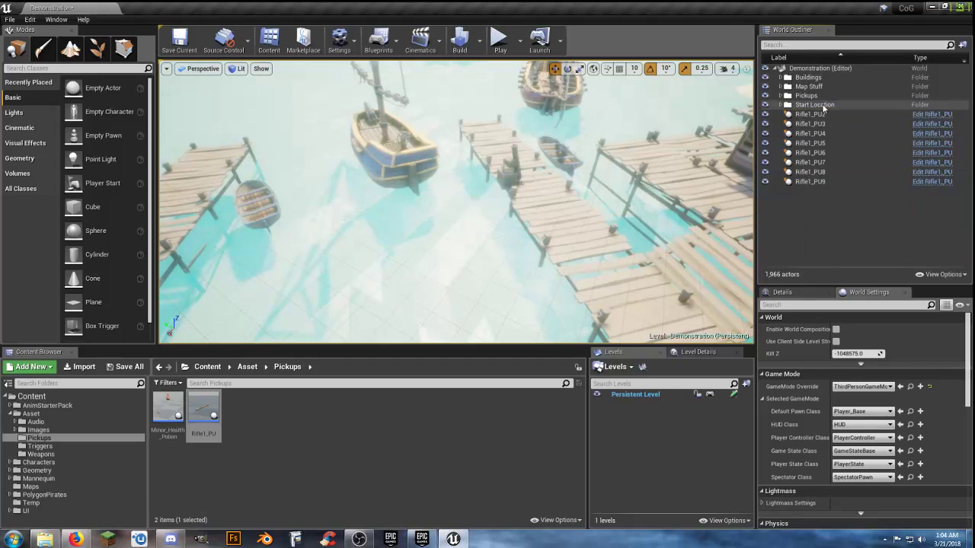
# Move the rifle pickups Rifle1_PU2 through Rifle1_PU9 into the level's Pickups folder and collapse that folder
pyautogui.click(812, 114)
pyautogui.keyDown('shift'); pyautogui.click(813, 185); pyautogui.keyUp('shift')
pyautogui.moveTo(813, 184); pyautogui.dragTo(815, 90)
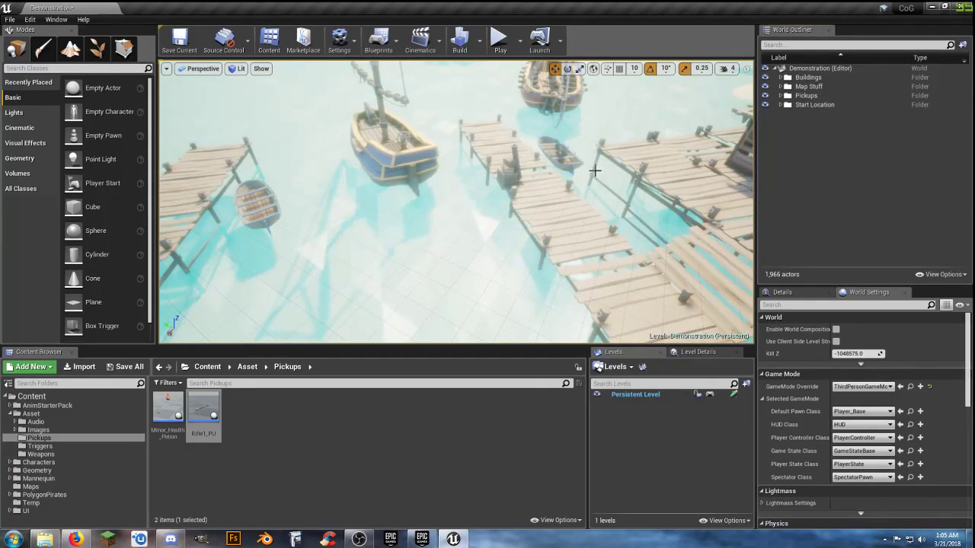
pyautogui.click(414, 431)
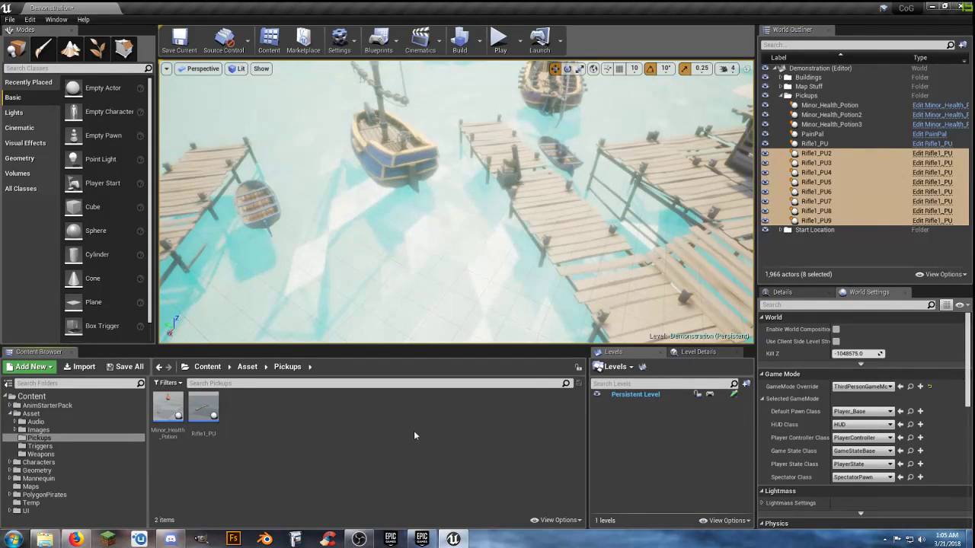
pyautogui.click(779, 95)
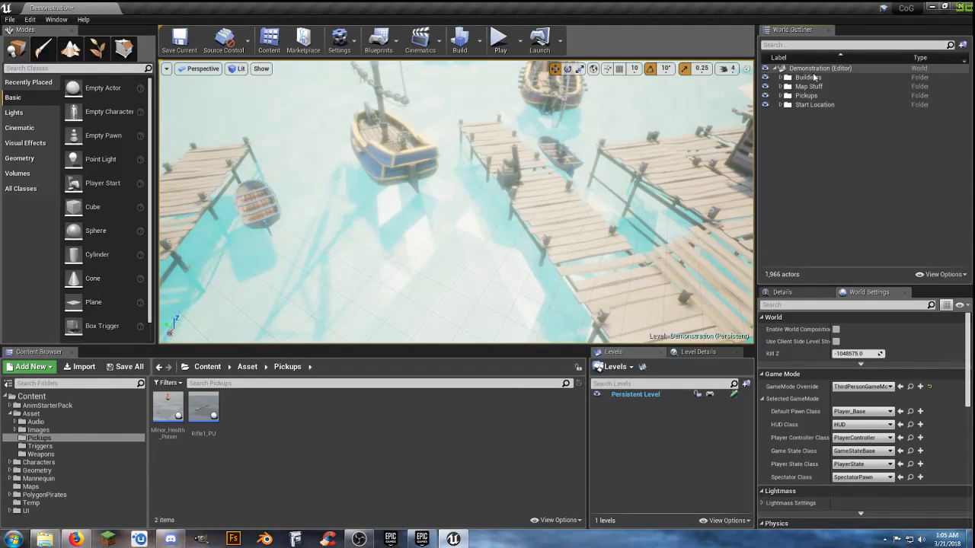
pyautogui.click(813, 67)
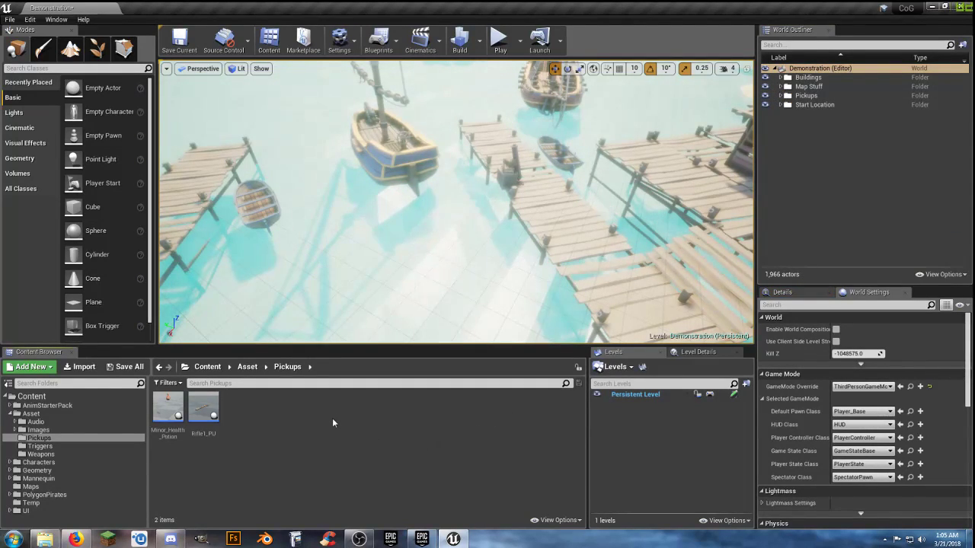
# Return to the root Content folder and package the project for Windows (64-bit) into the PolyPirate folder
pyautogui.click(10, 415)
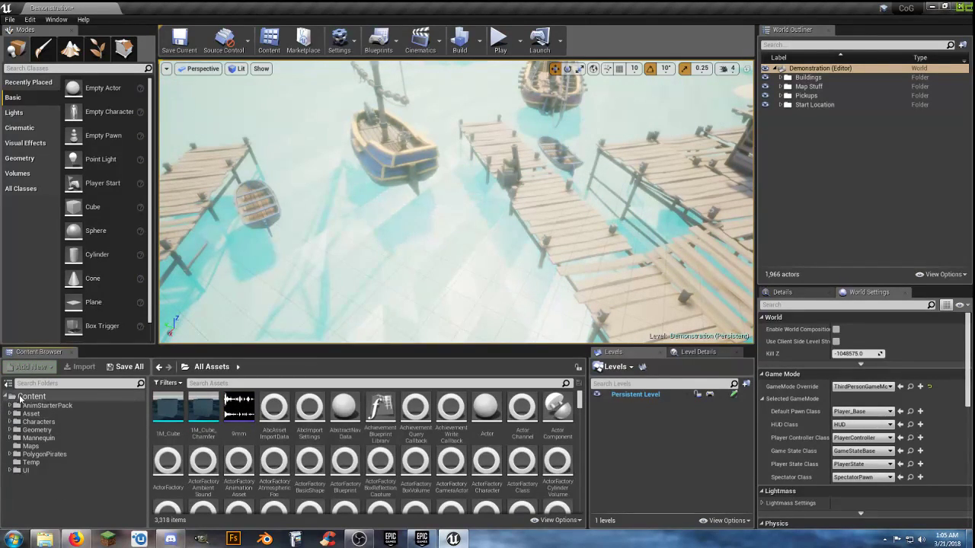
pyautogui.click(27, 396)
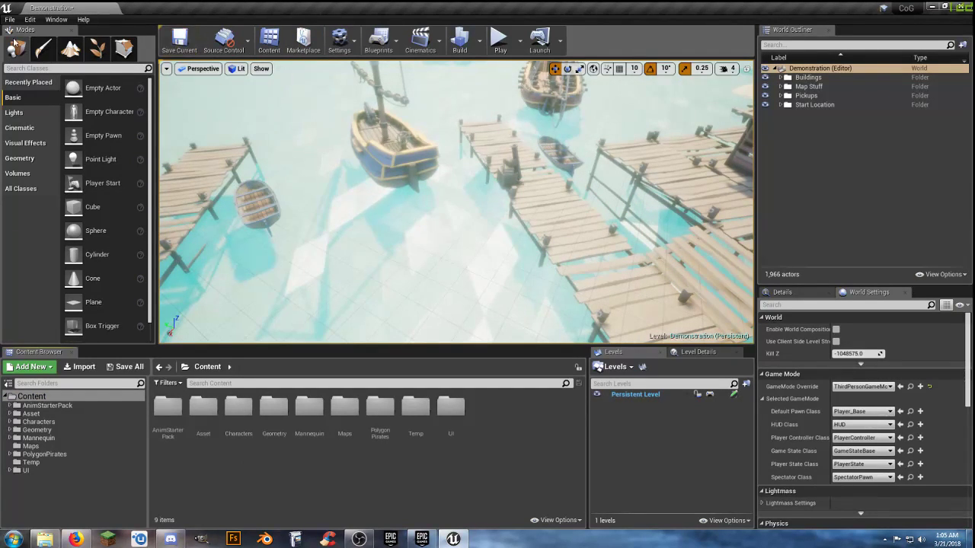
pyautogui.click(10, 19)
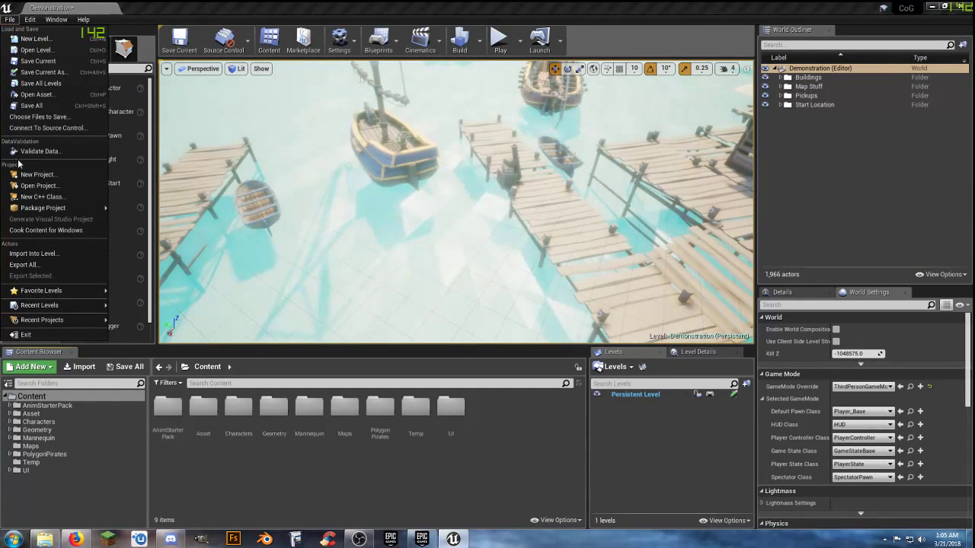
pyautogui.moveTo(69, 208)
pyautogui.moveTo(163, 266)
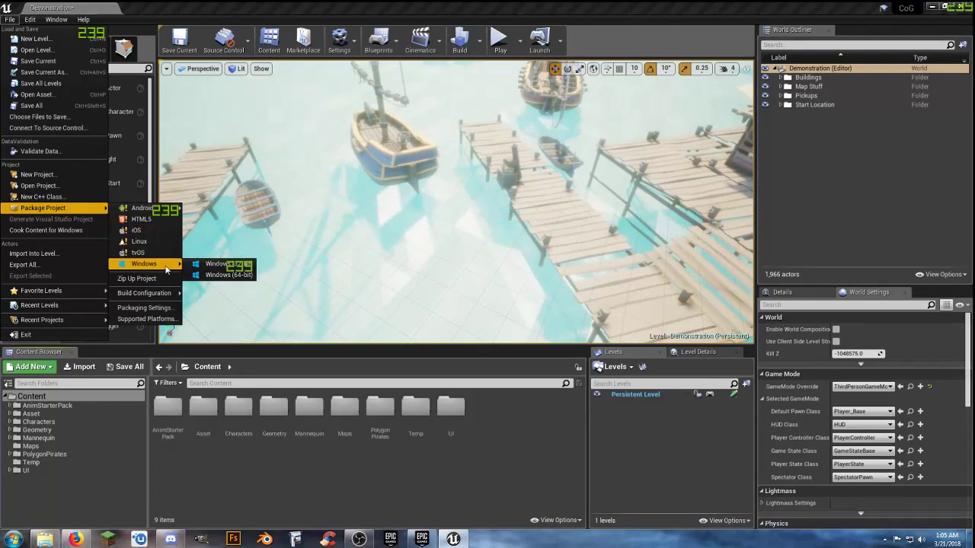
pyautogui.click(224, 275)
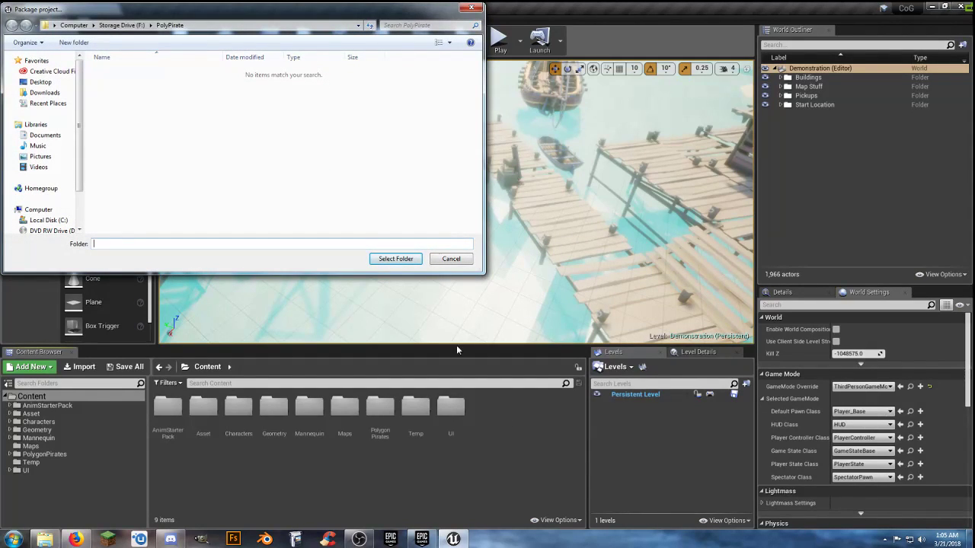
pyautogui.click(391, 263)
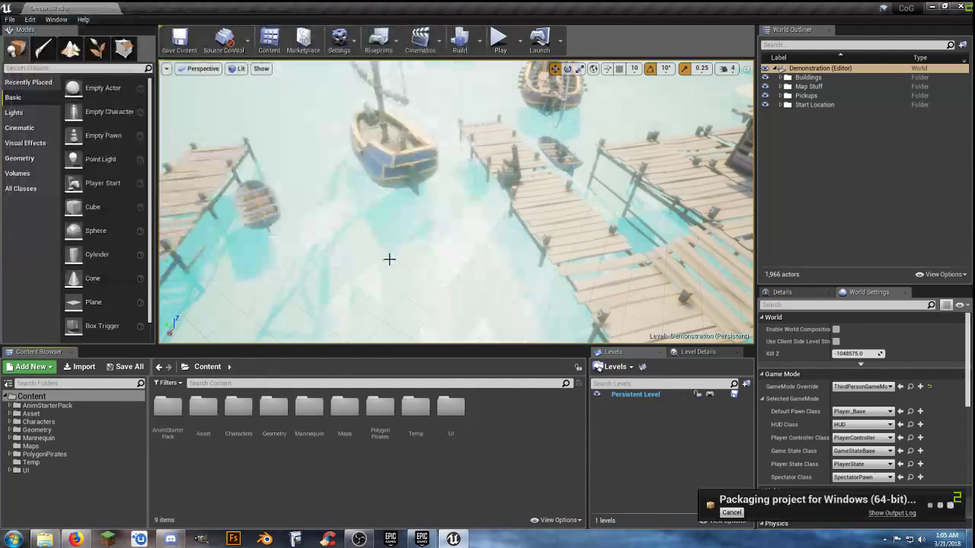